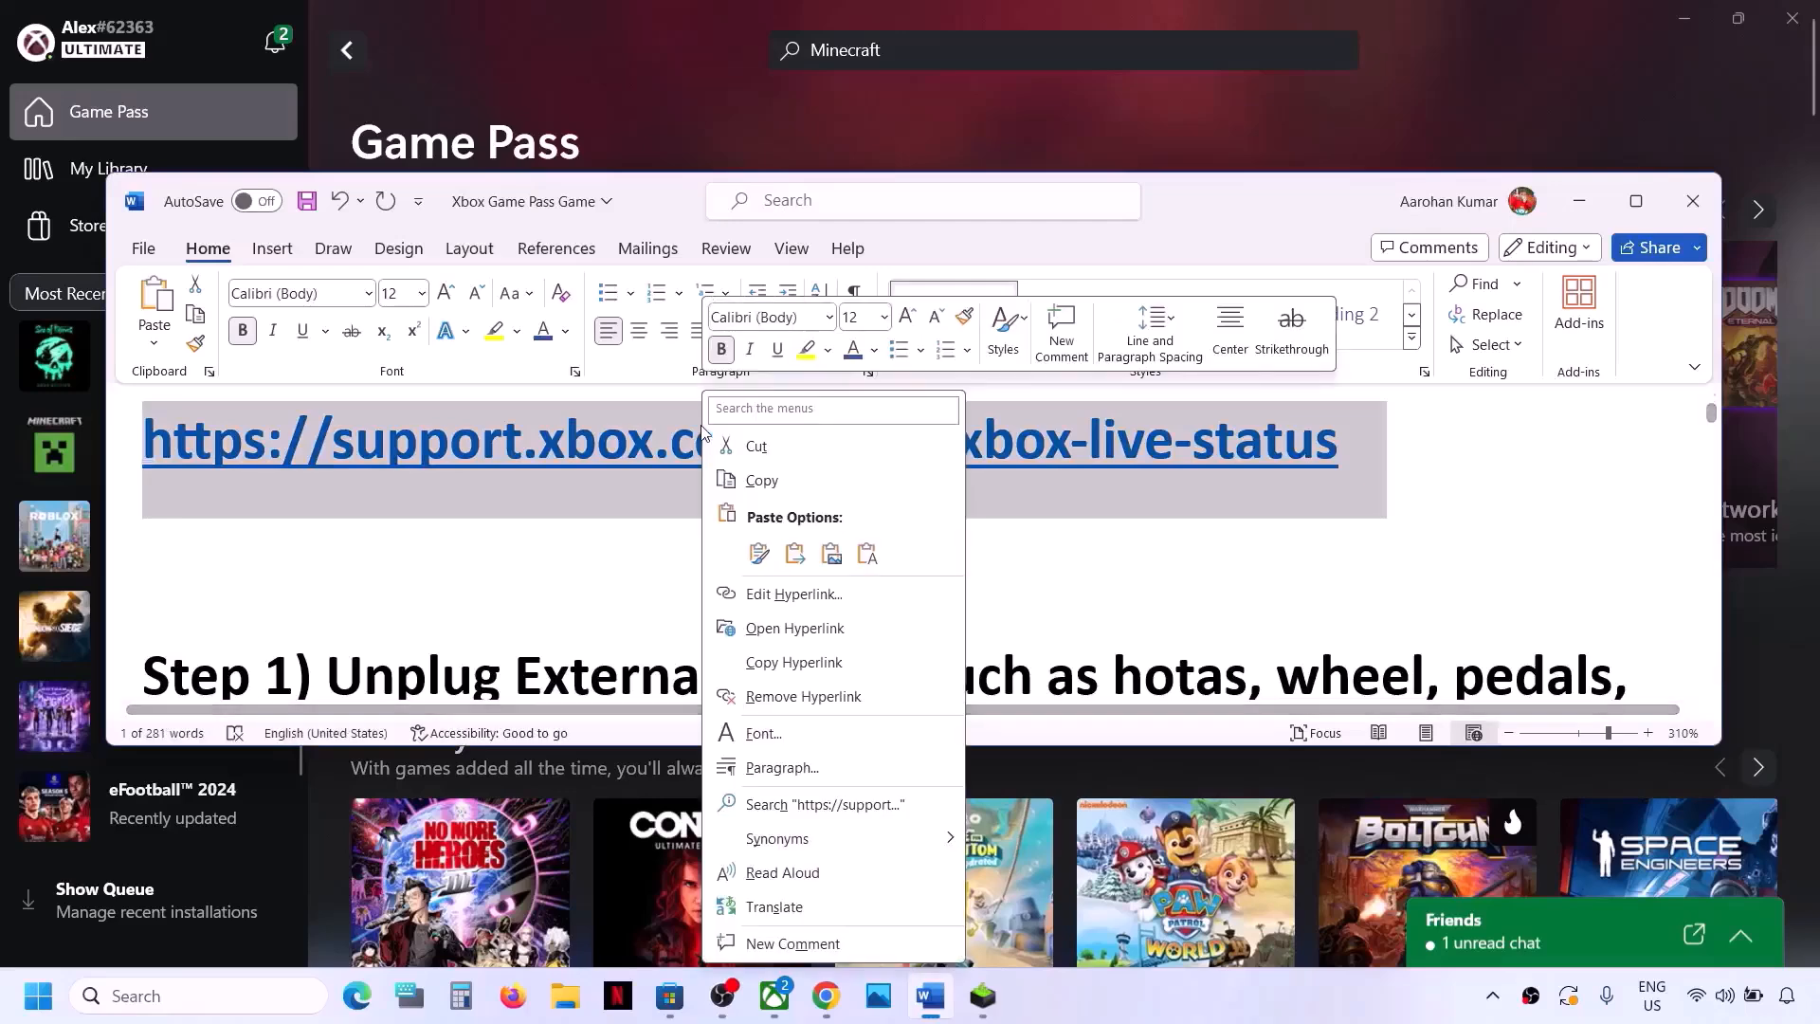
# Step: Copy the Xbox Live status link from the document and switch to the Xbox Status page in Chrome
pyautogui.click(766, 483)
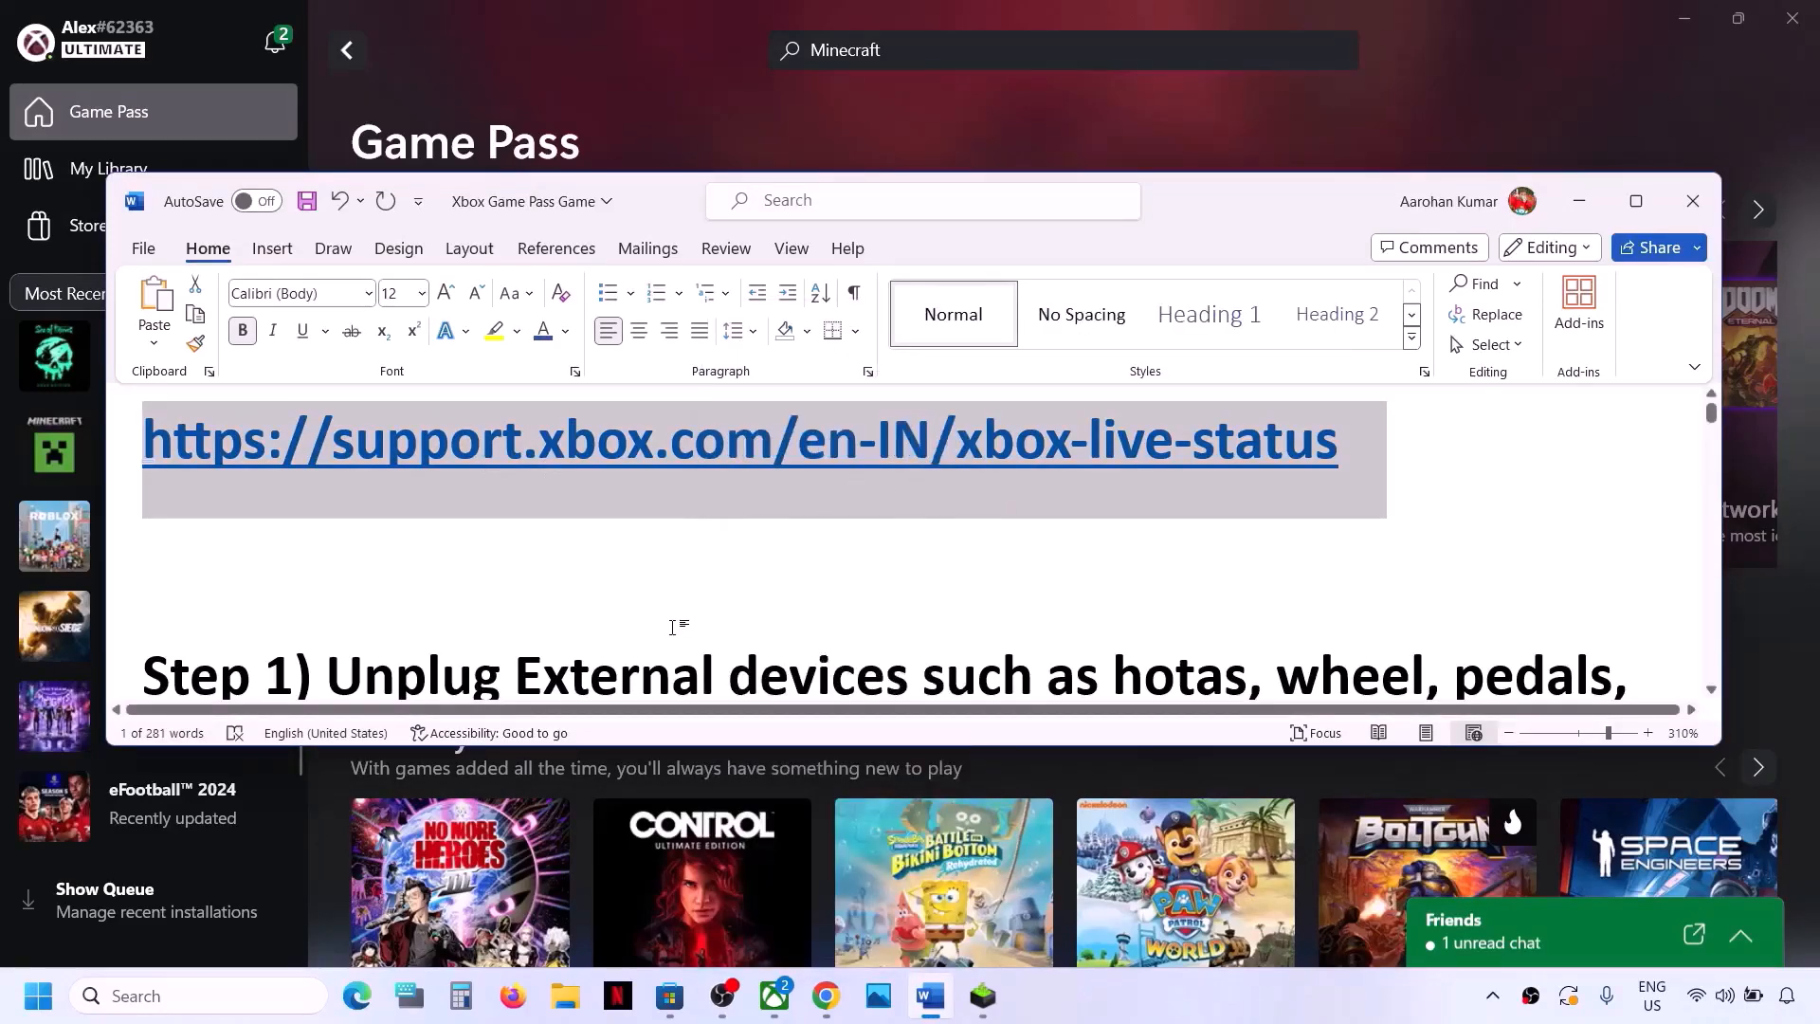
pyautogui.click(825, 996)
pyautogui.scroll(2, 467, 539)
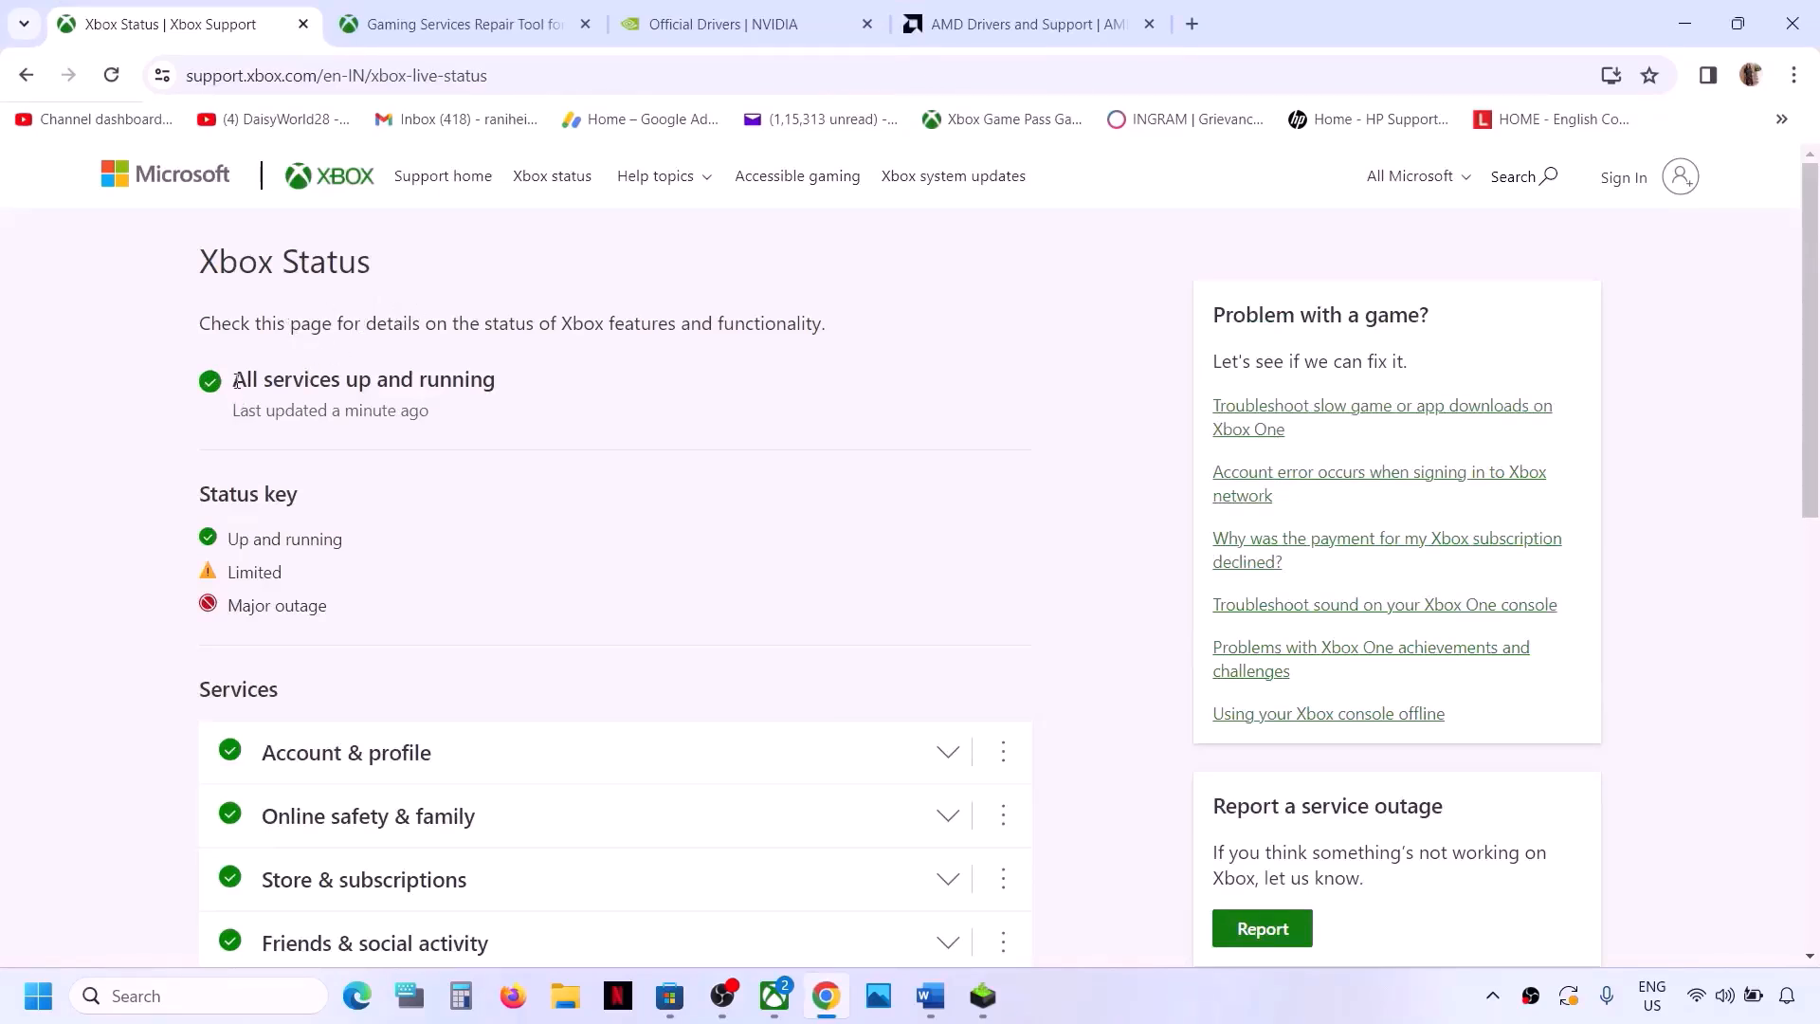
# Step: Examine the overall status, the status key and the status of each listed service on the Xbox Status page
pyautogui.moveTo(236, 381); pyautogui.dragTo(494, 383)
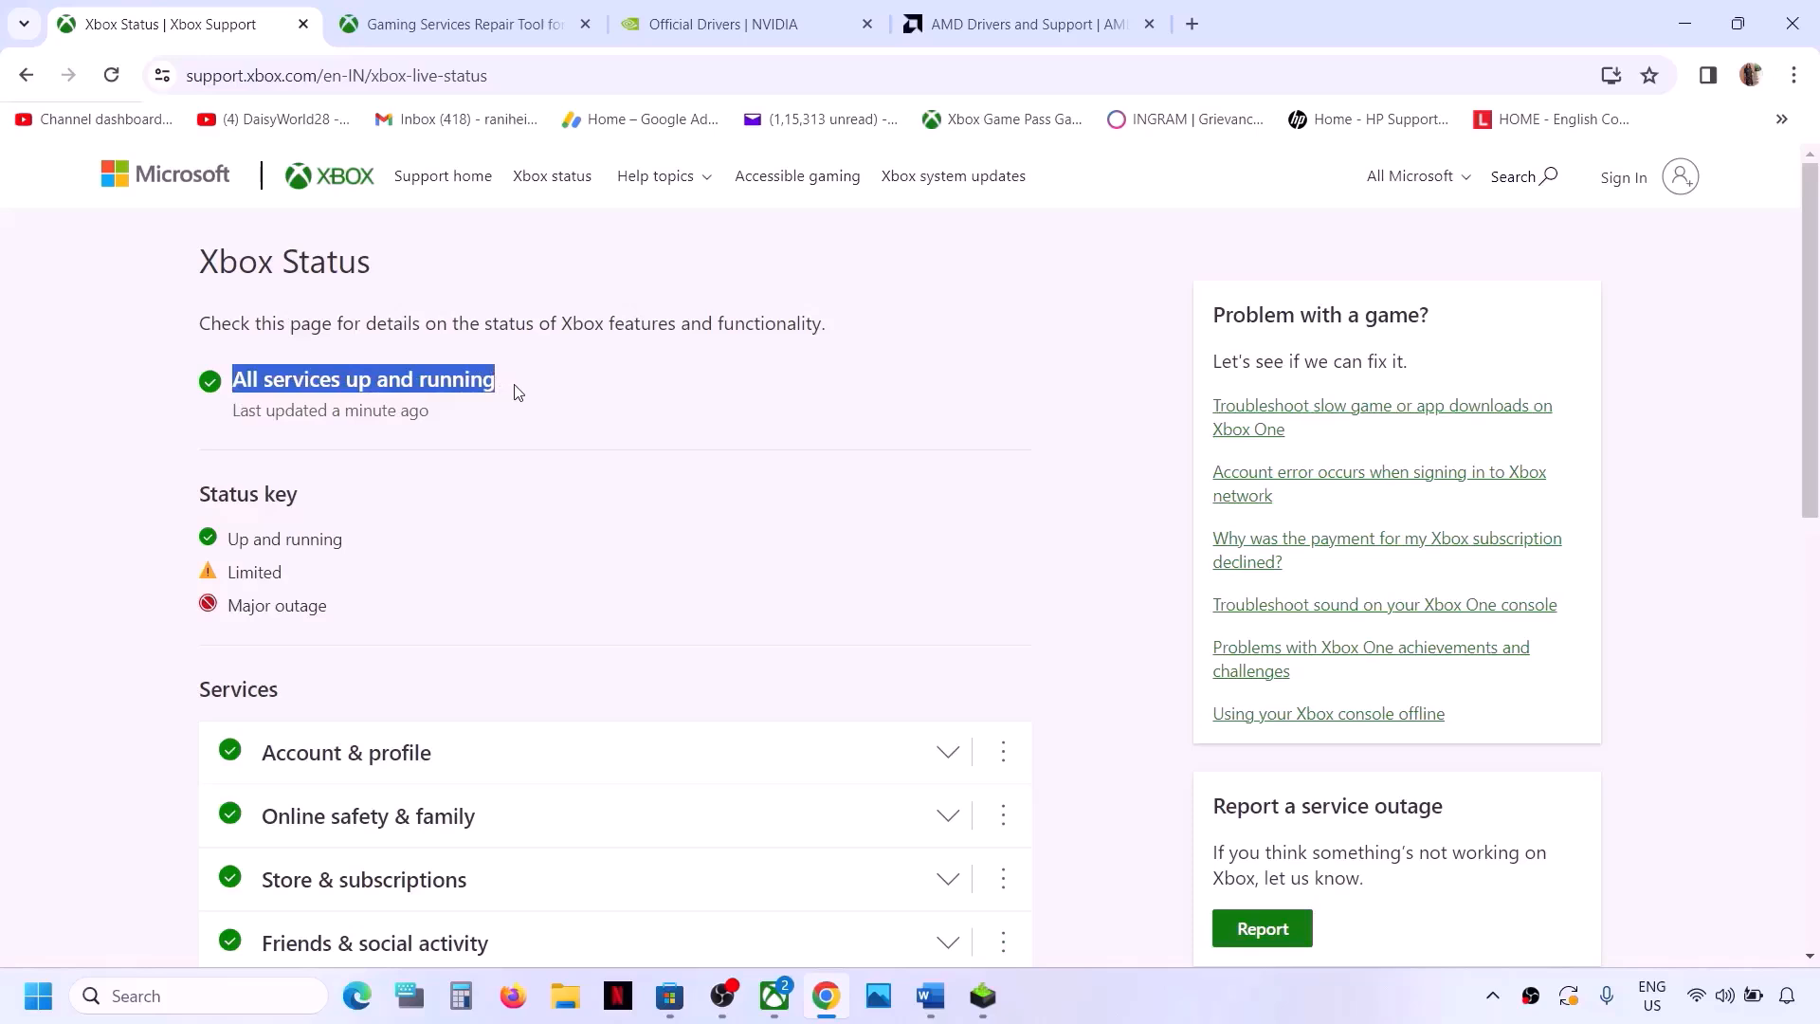
pyautogui.click(519, 393)
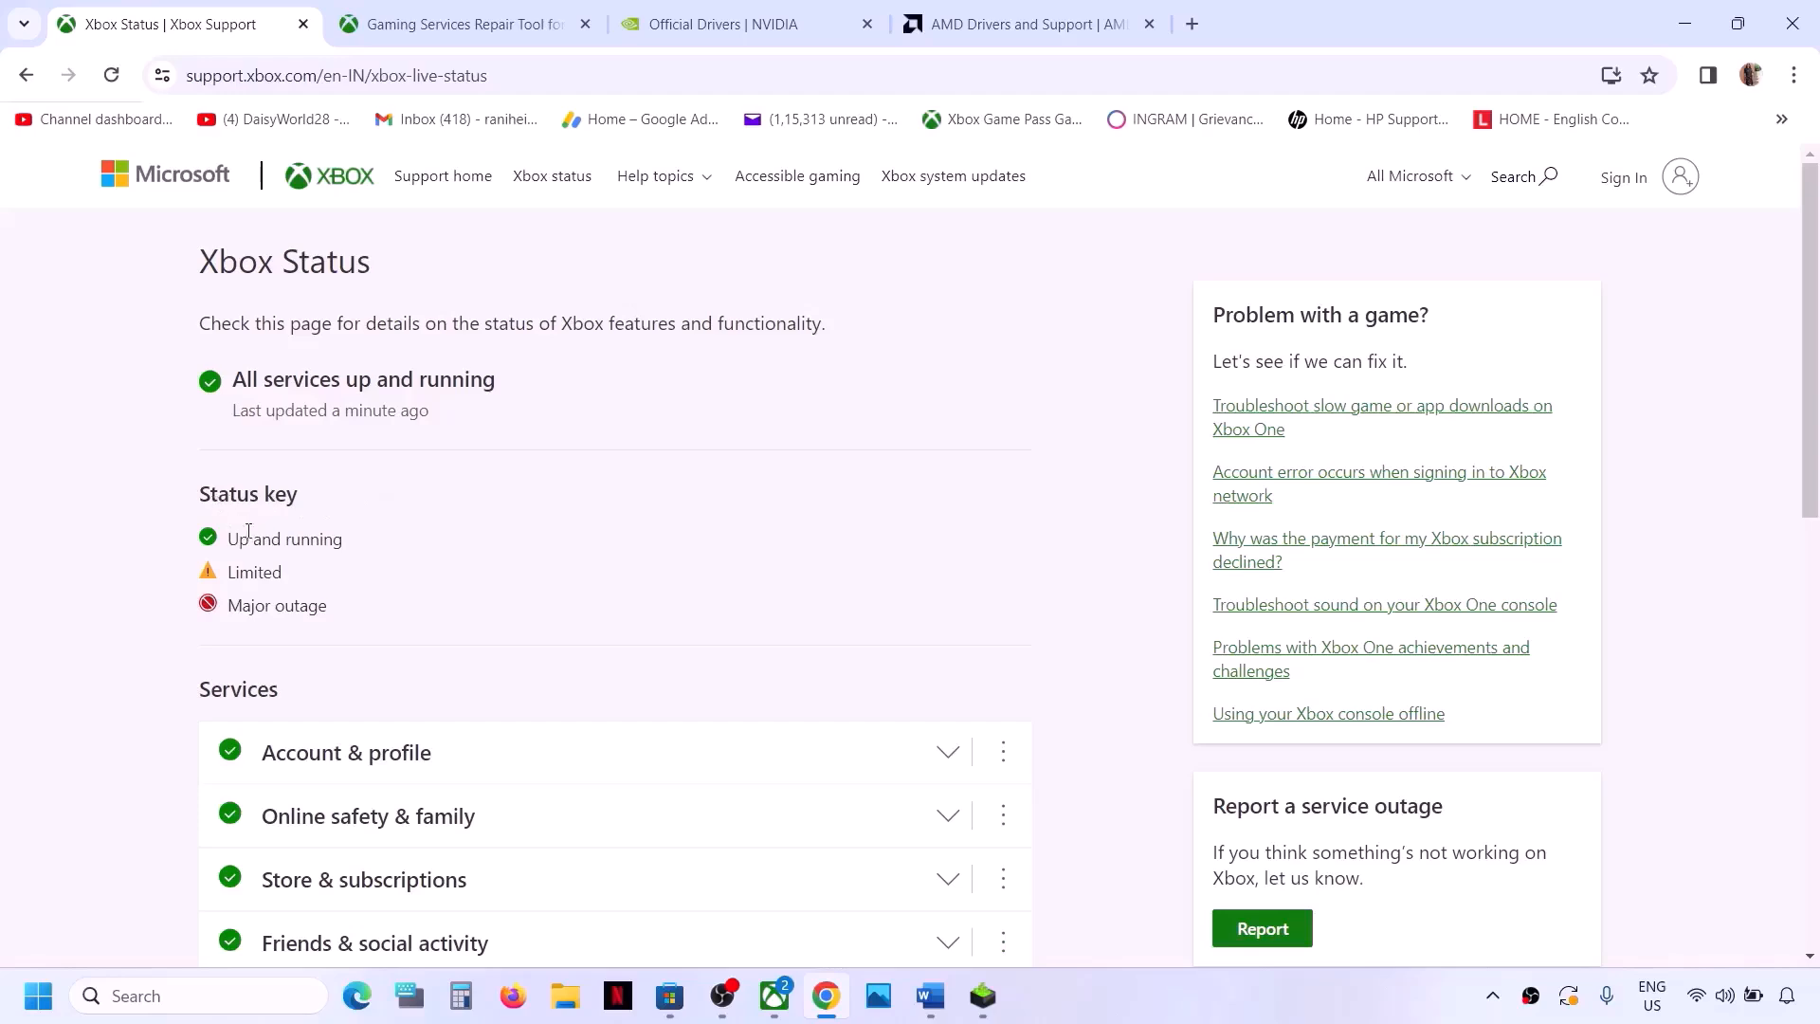
pyautogui.scroll(-5, 357, 552)
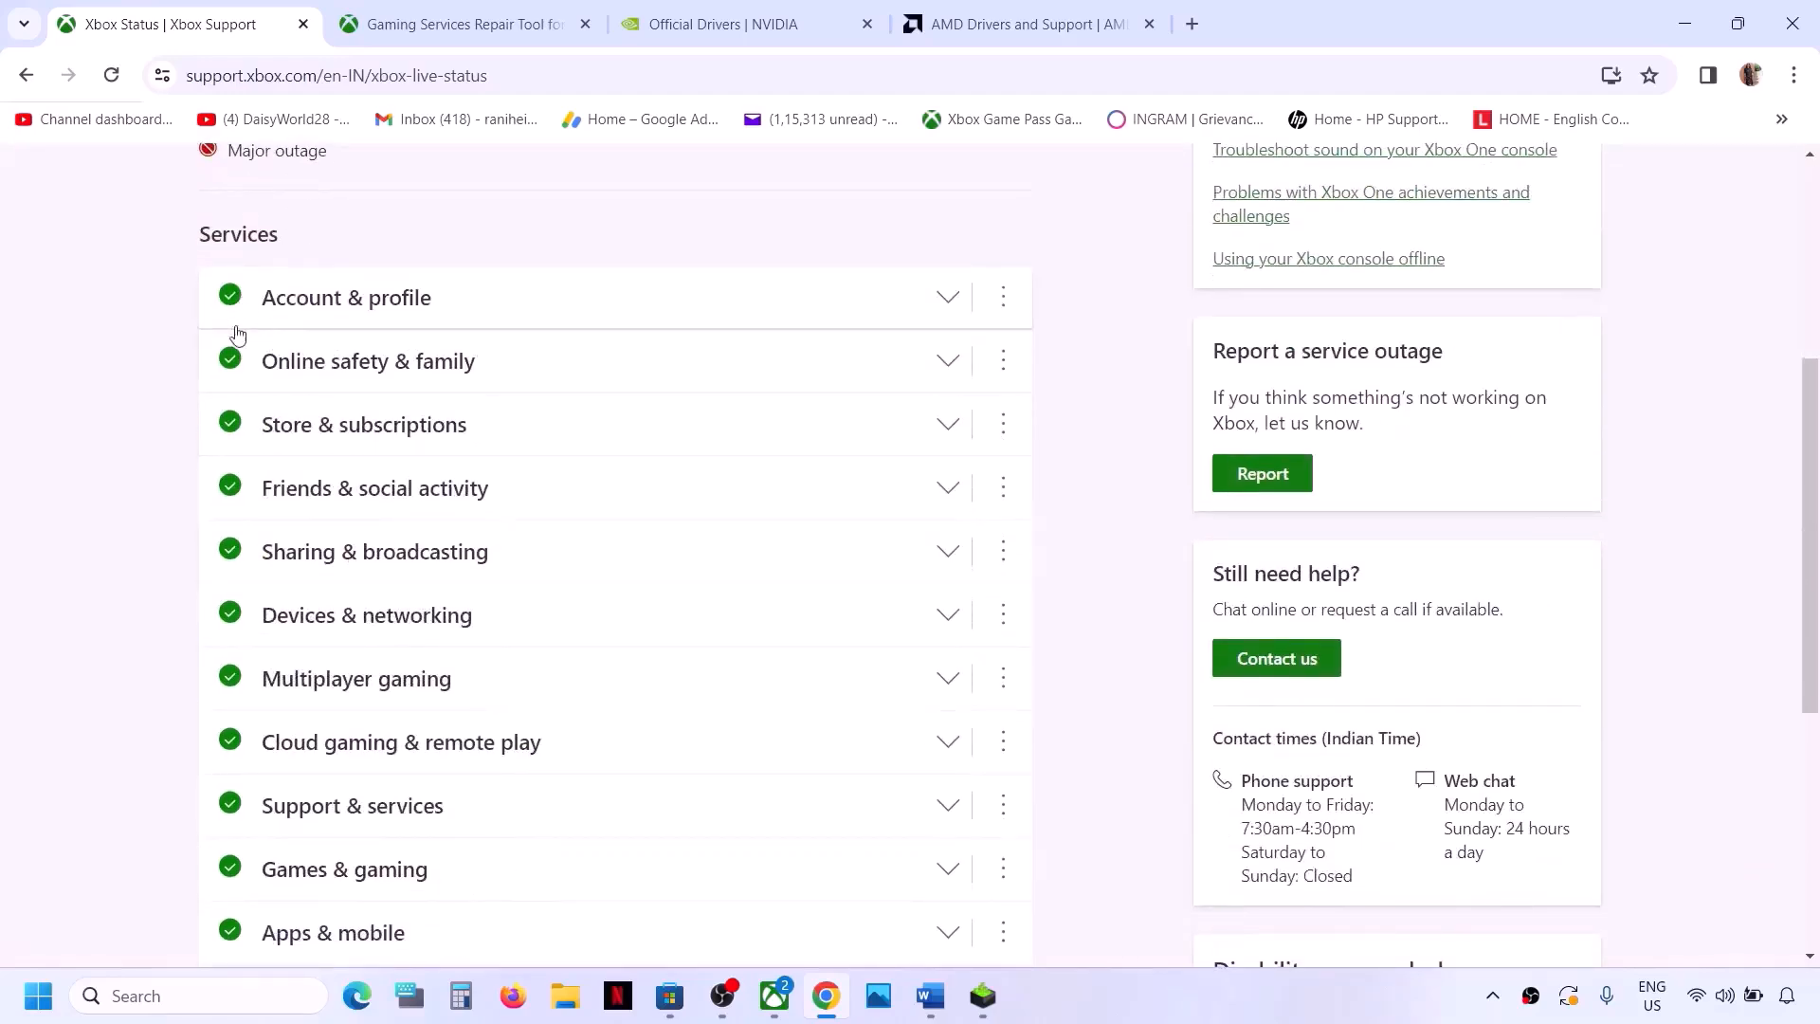
pyautogui.scroll(-2, 238, 601)
pyautogui.scroll(2, 238, 602)
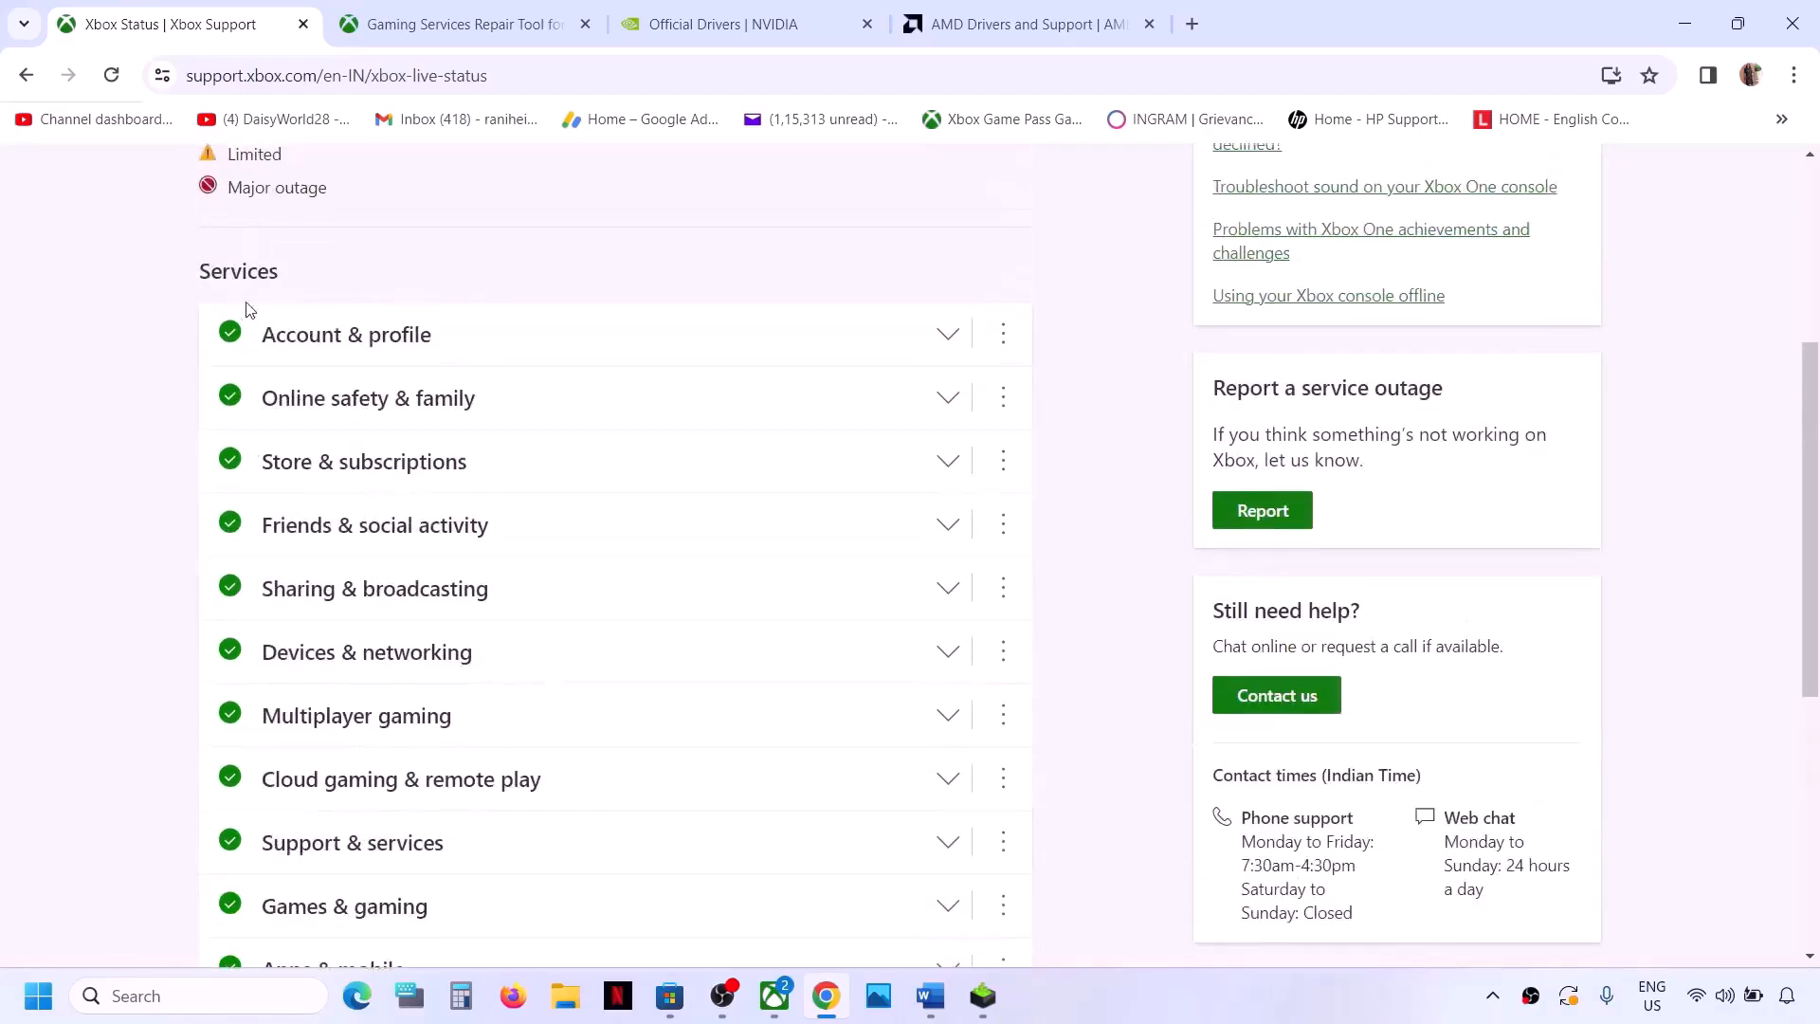
pyautogui.scroll(5, 263, 801)
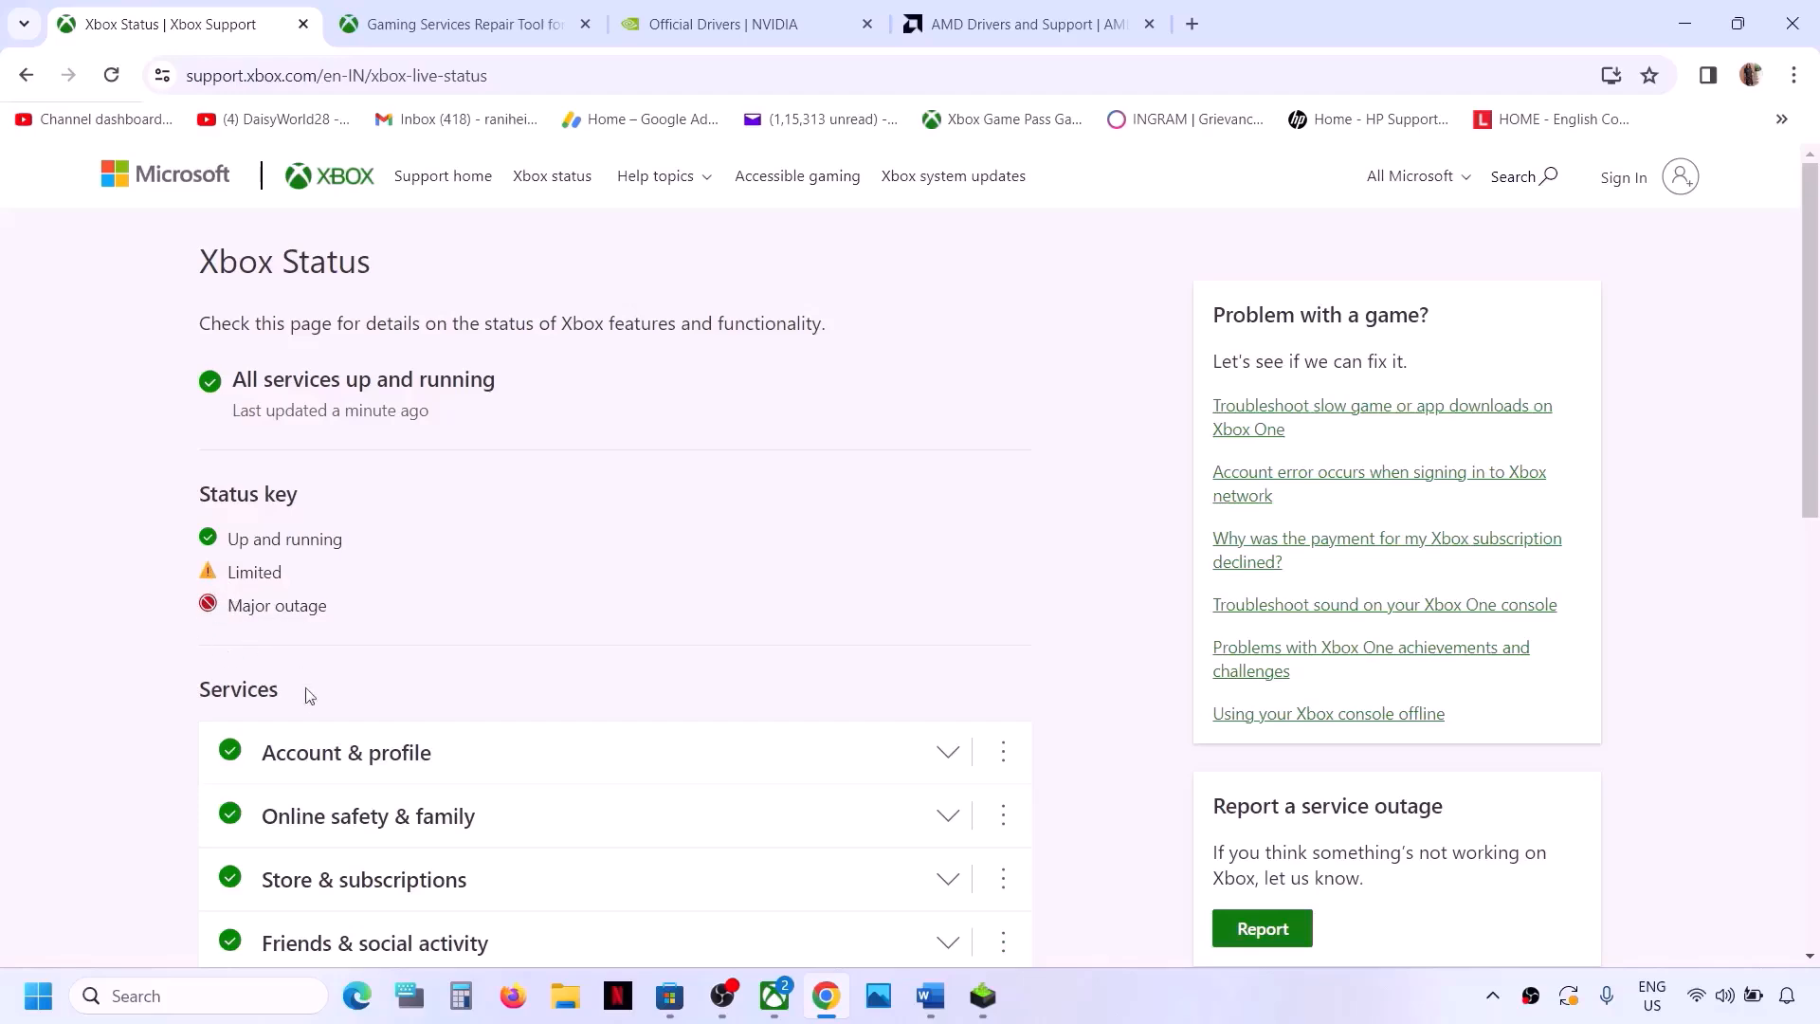
pyautogui.scroll(-4, 294, 740)
pyautogui.scroll(-3, 272, 673)
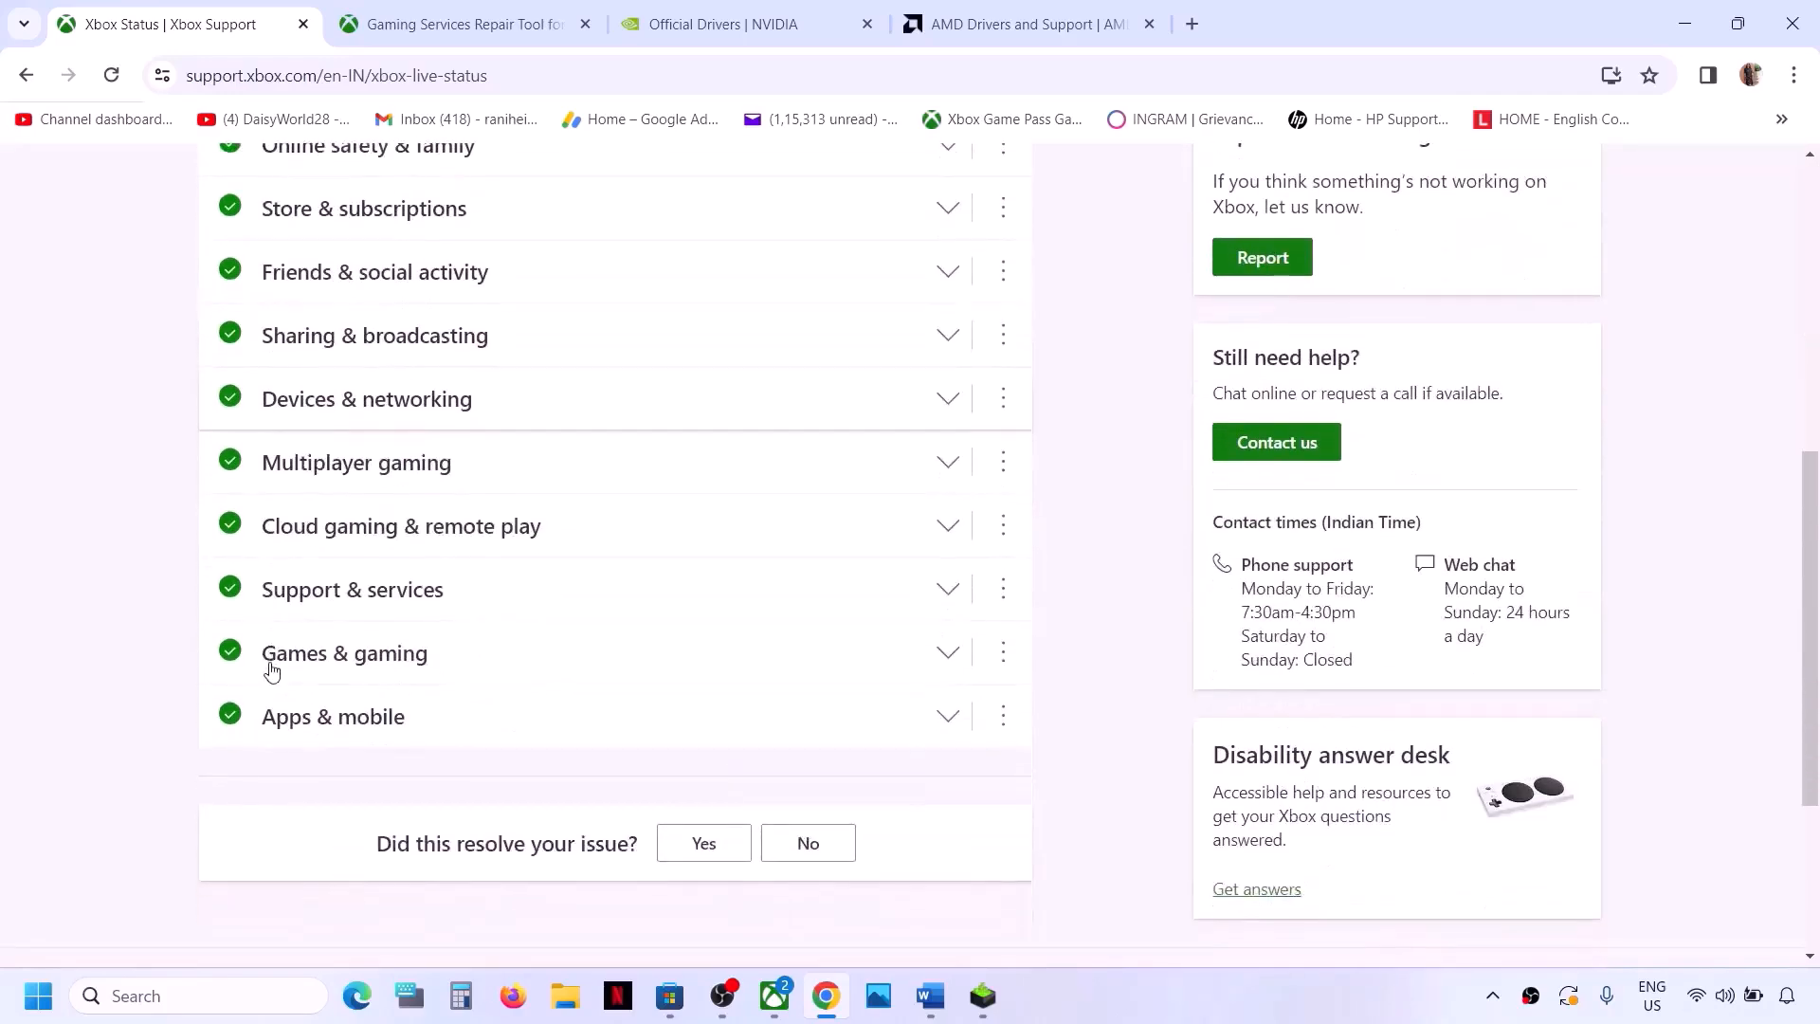
pyautogui.scroll(2, 272, 673)
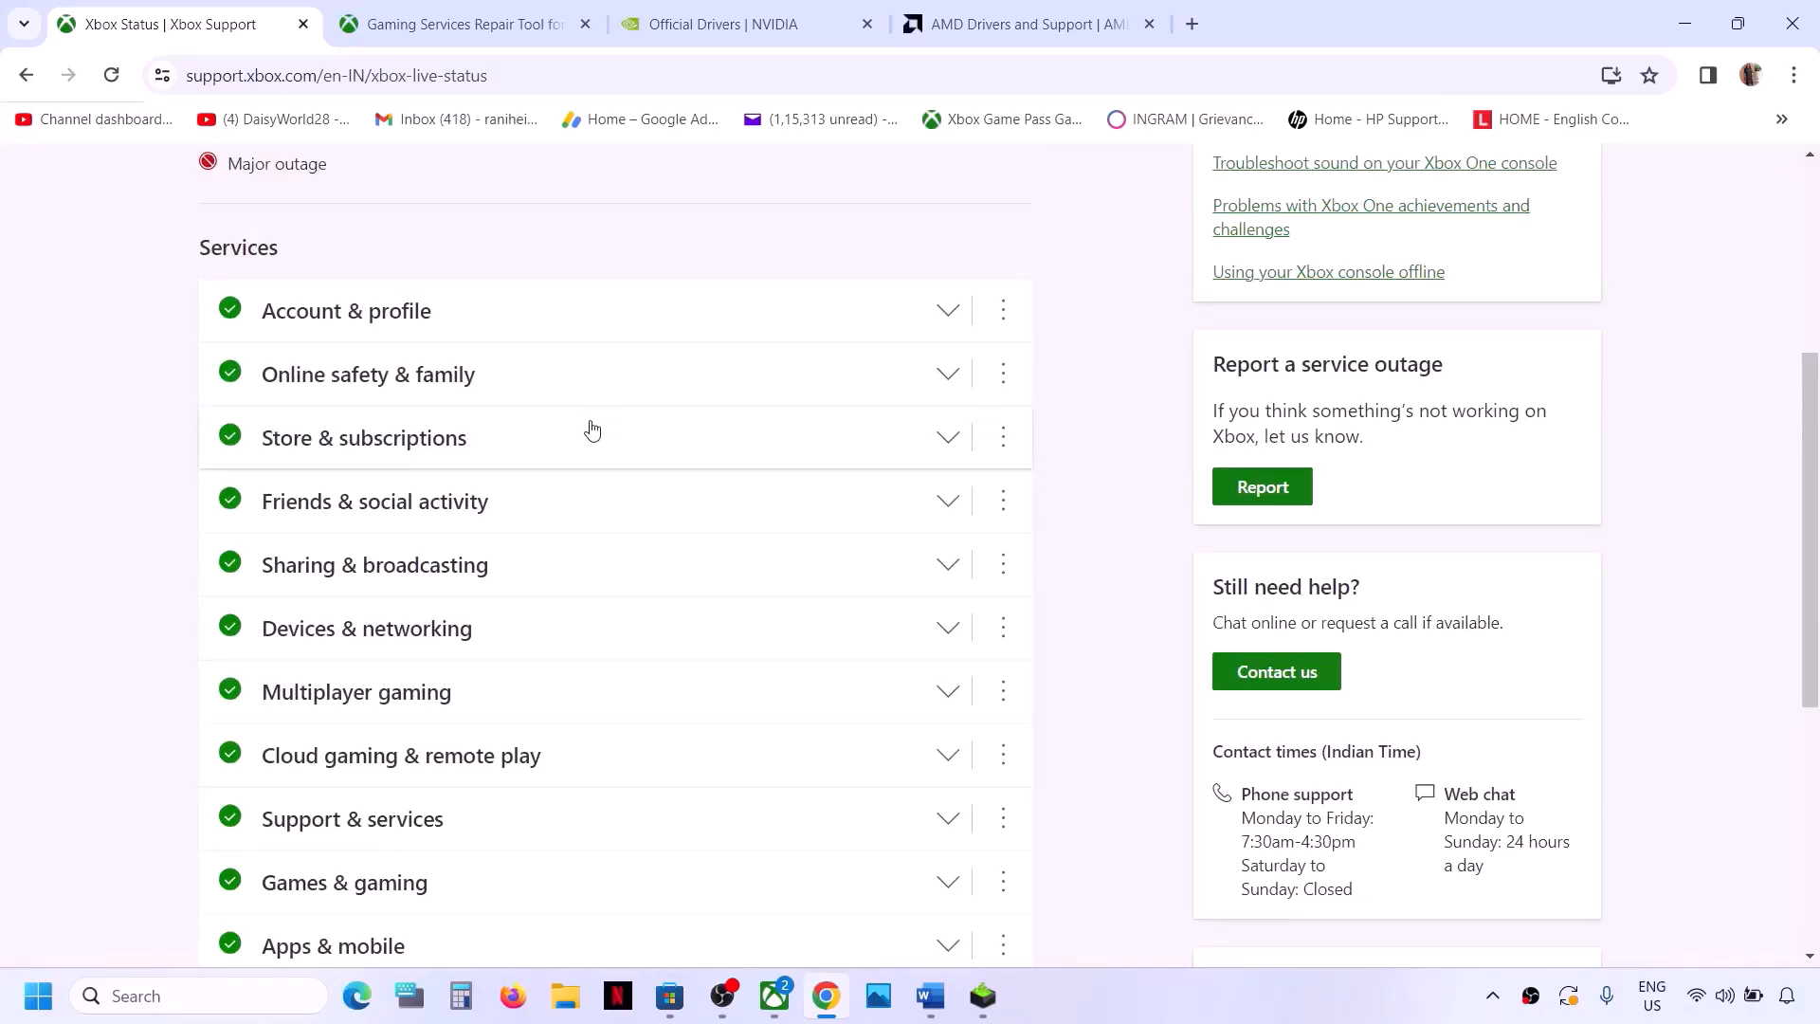
pyautogui.scroll(-1, 591, 429)
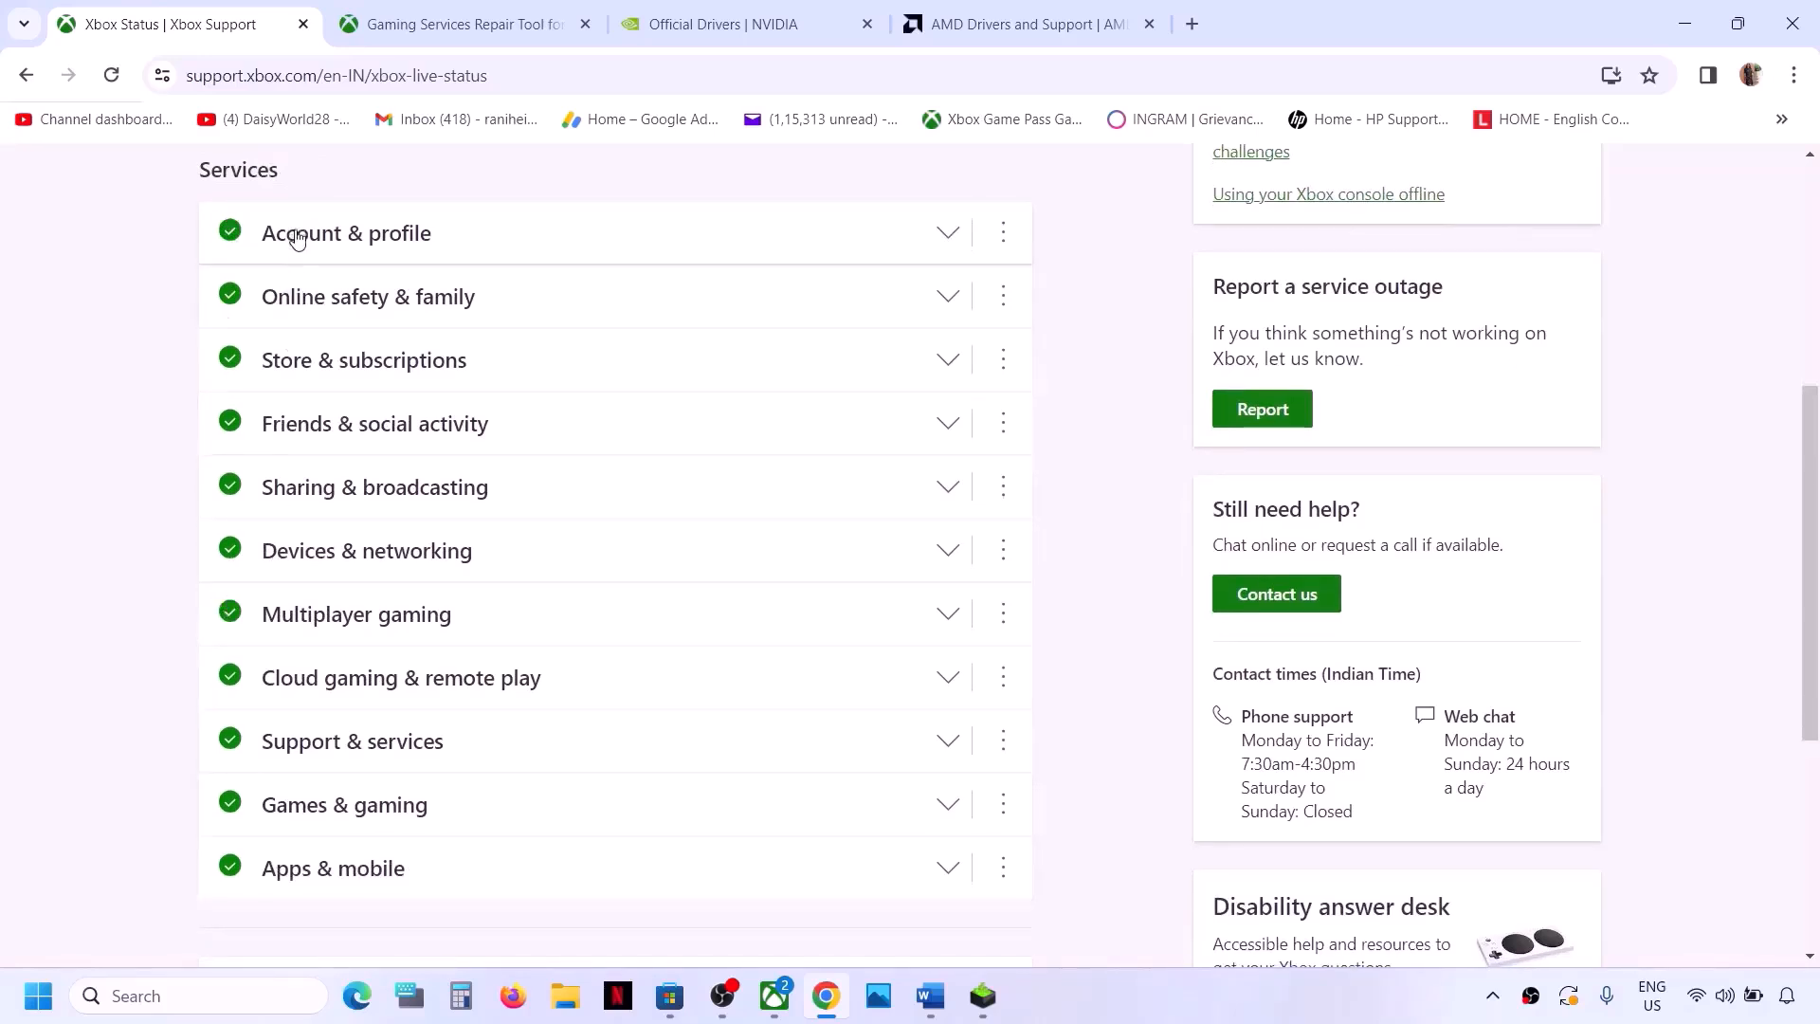
pyautogui.scroll(5, 459, 793)
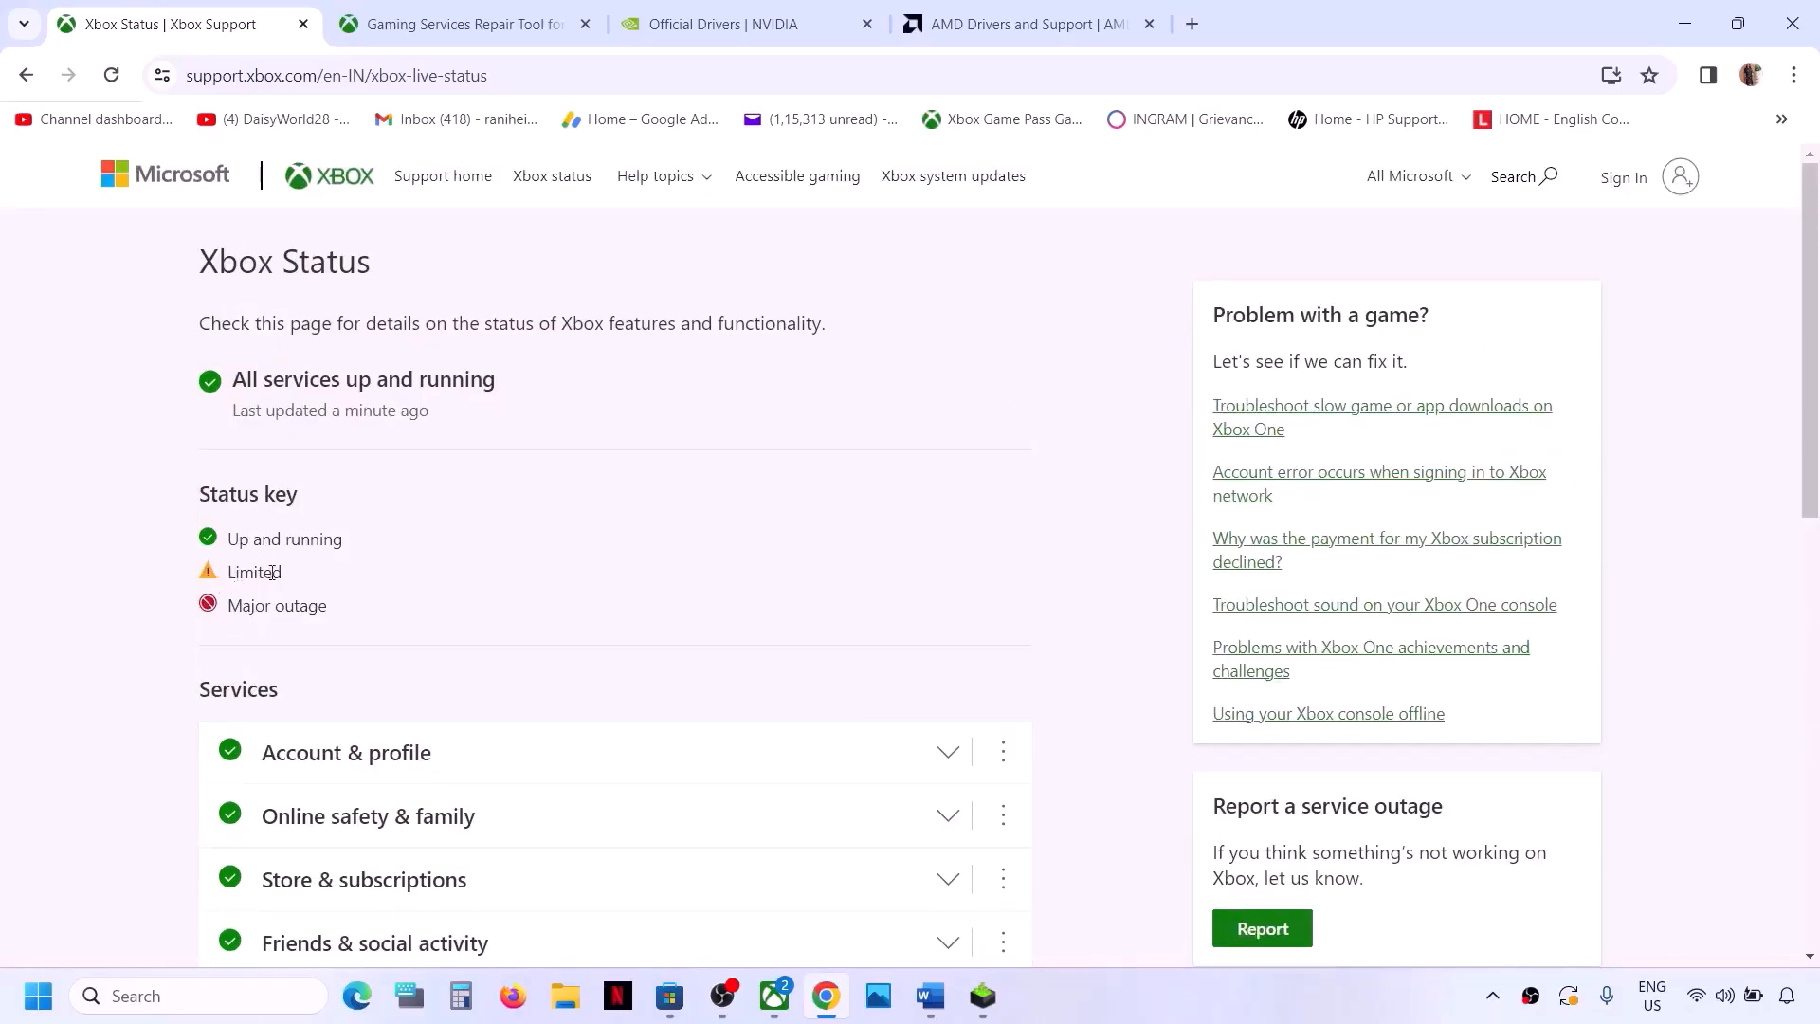
pyautogui.scroll(-3, 423, 658)
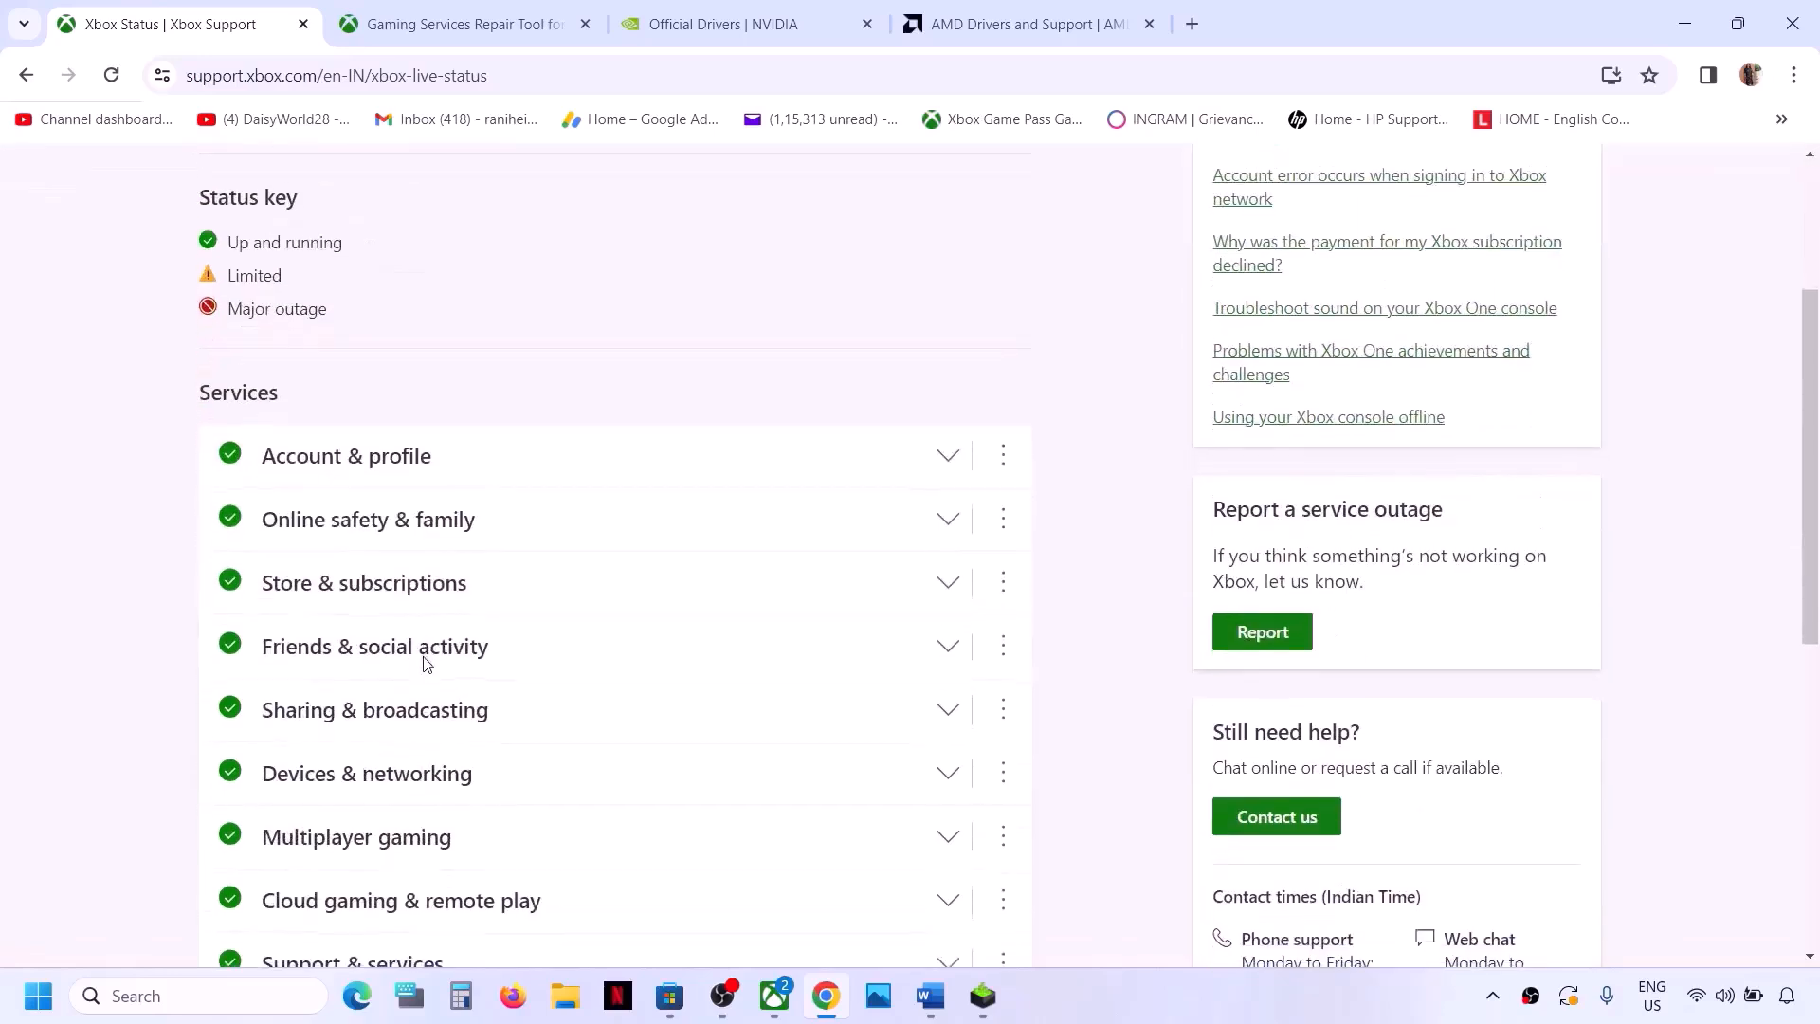
pyautogui.scroll(3, 460, 651)
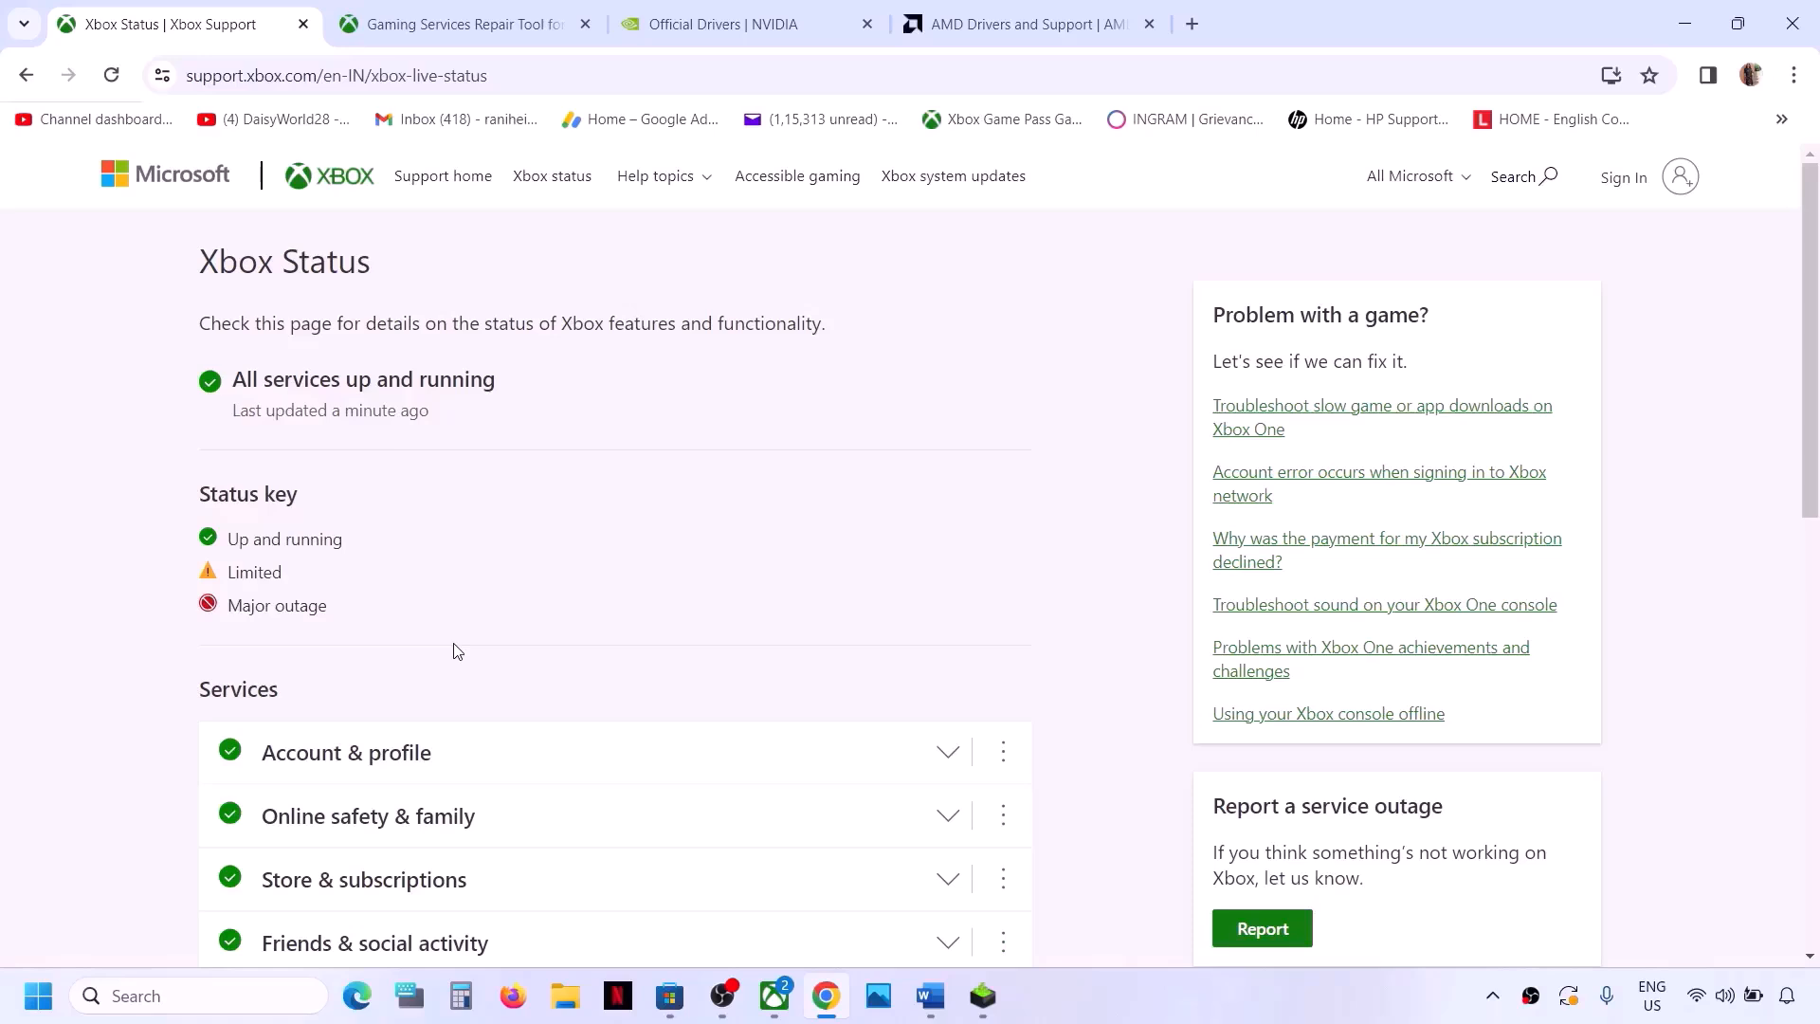
# Step: Return to the Word document, go to Step 1 on unplugging external devices, and maximize the window
pyautogui.hotkey('alt', 'Tab')
pyautogui.scroll(-2, 545, 585)
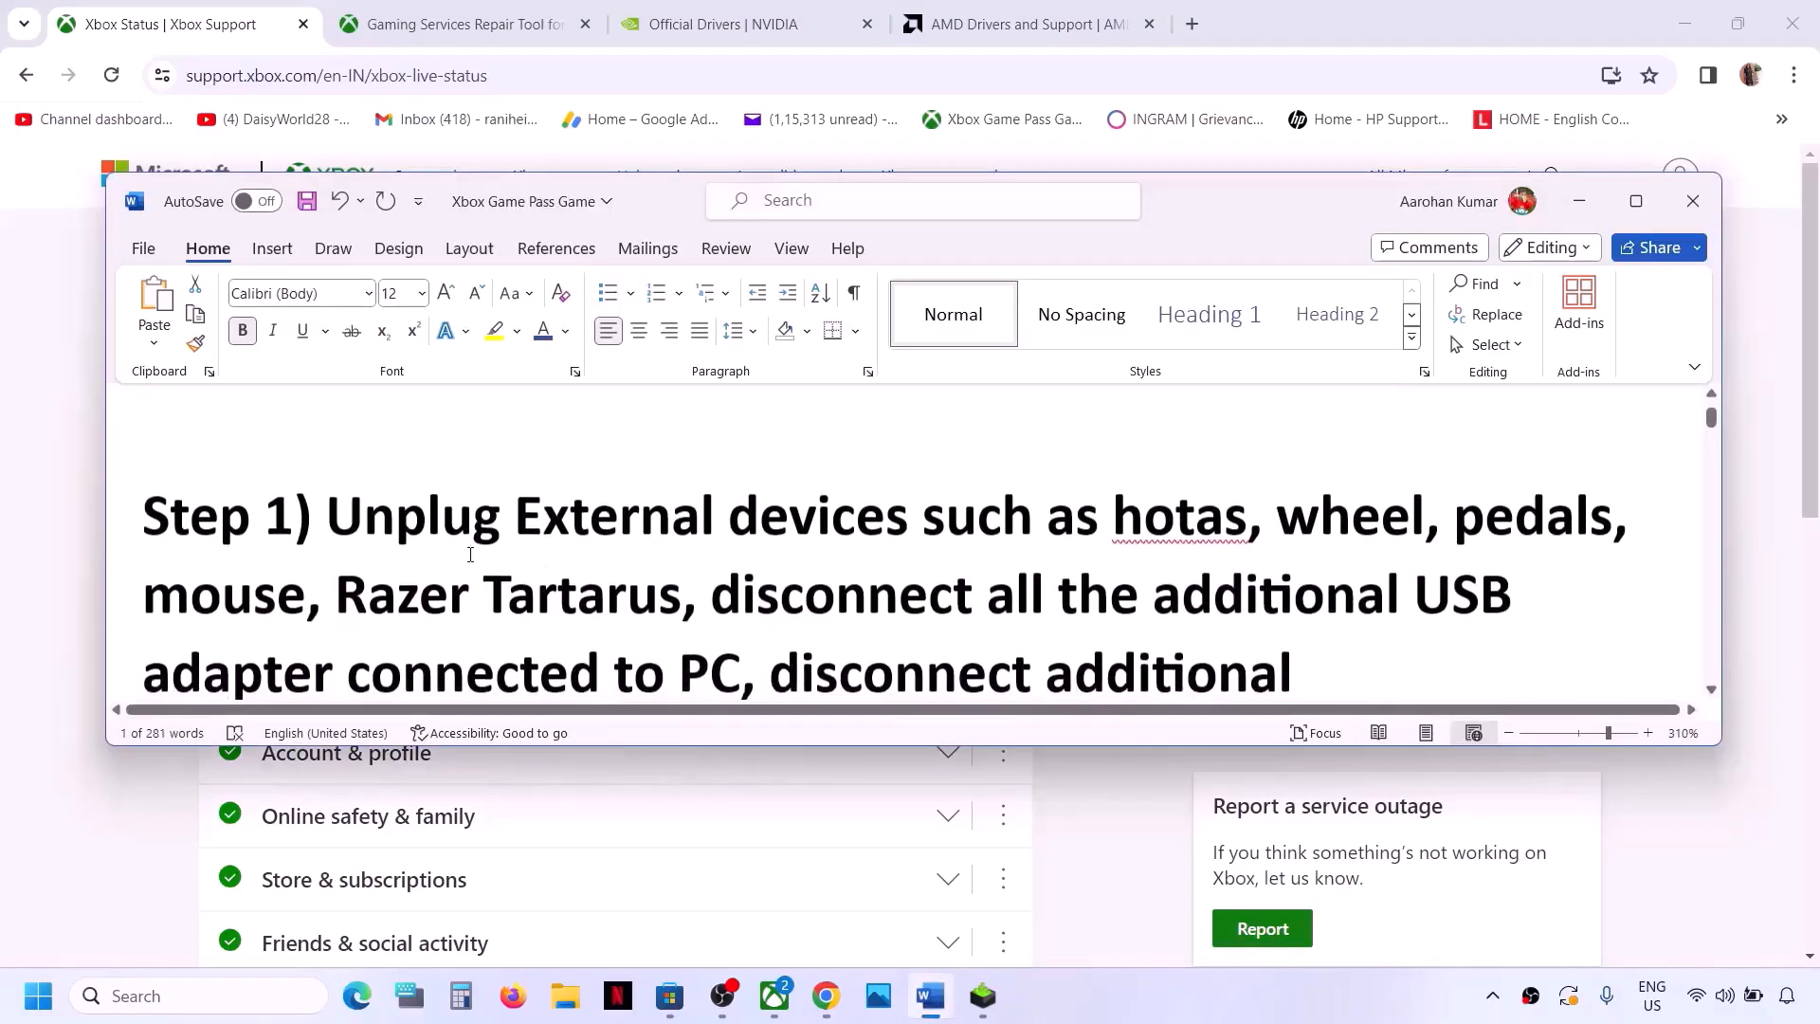
pyautogui.moveTo(329, 516); pyautogui.dragTo(1248, 517)
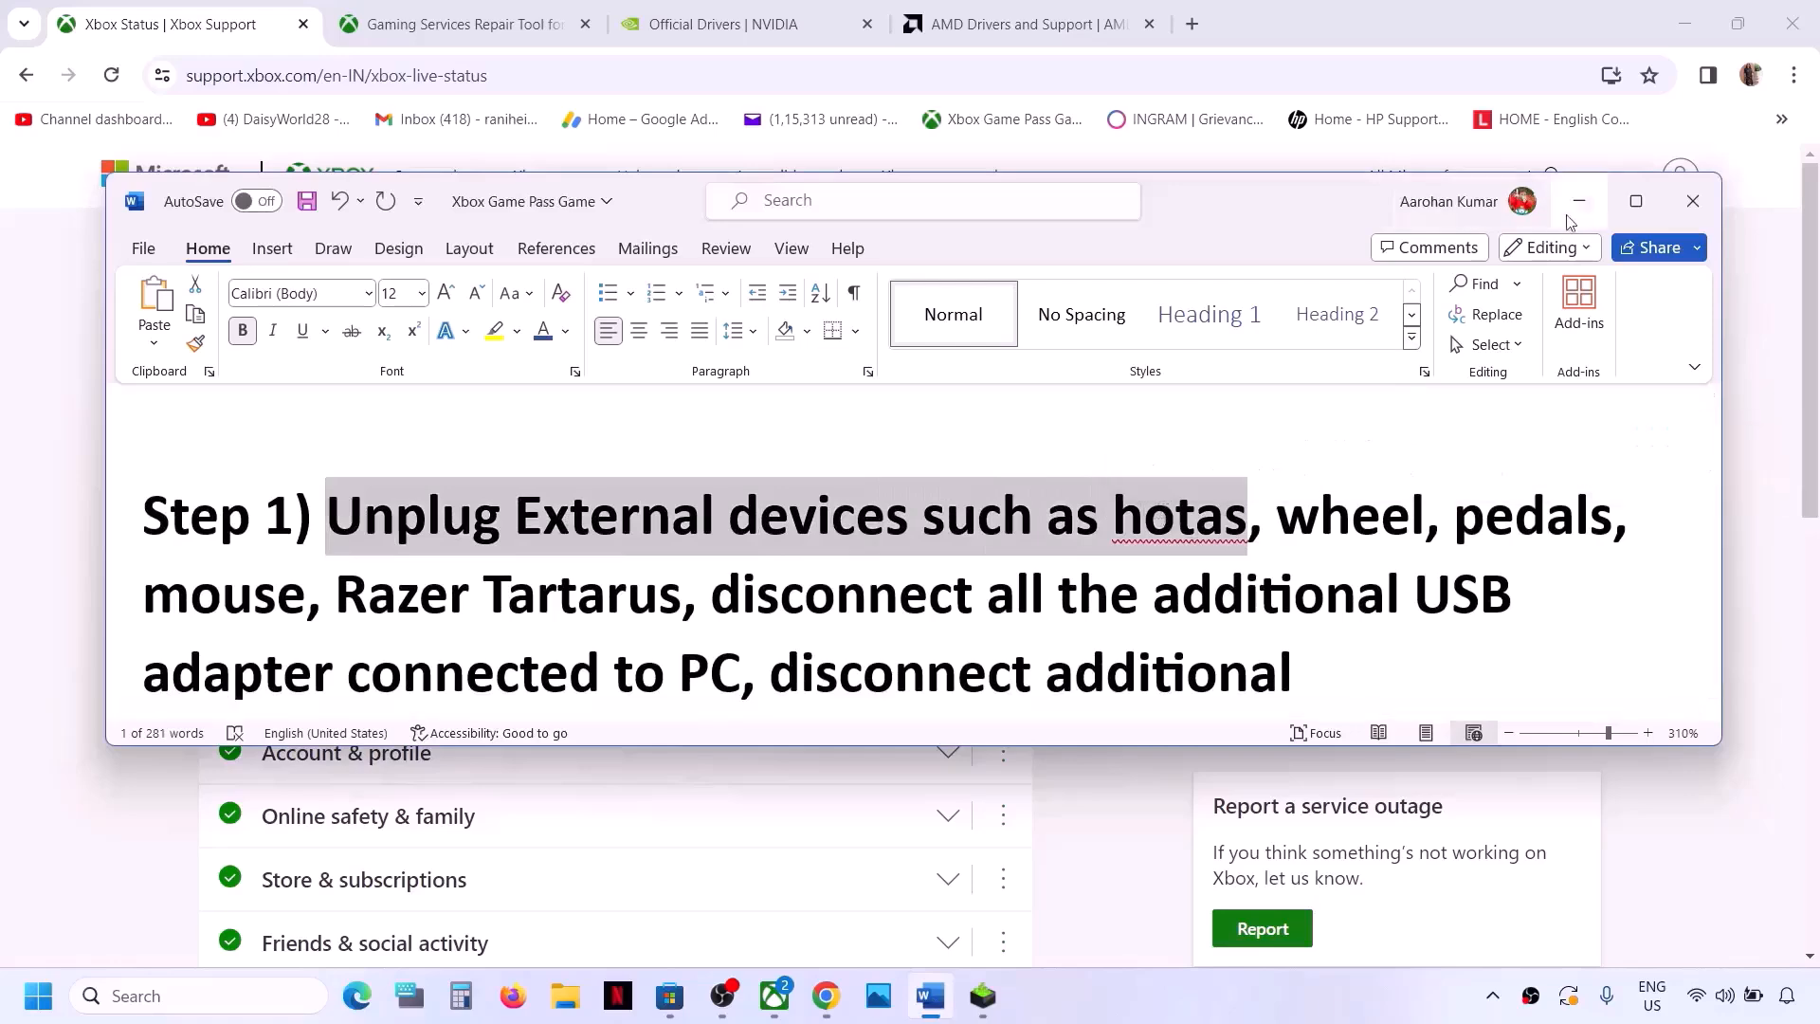
pyautogui.click(1637, 201)
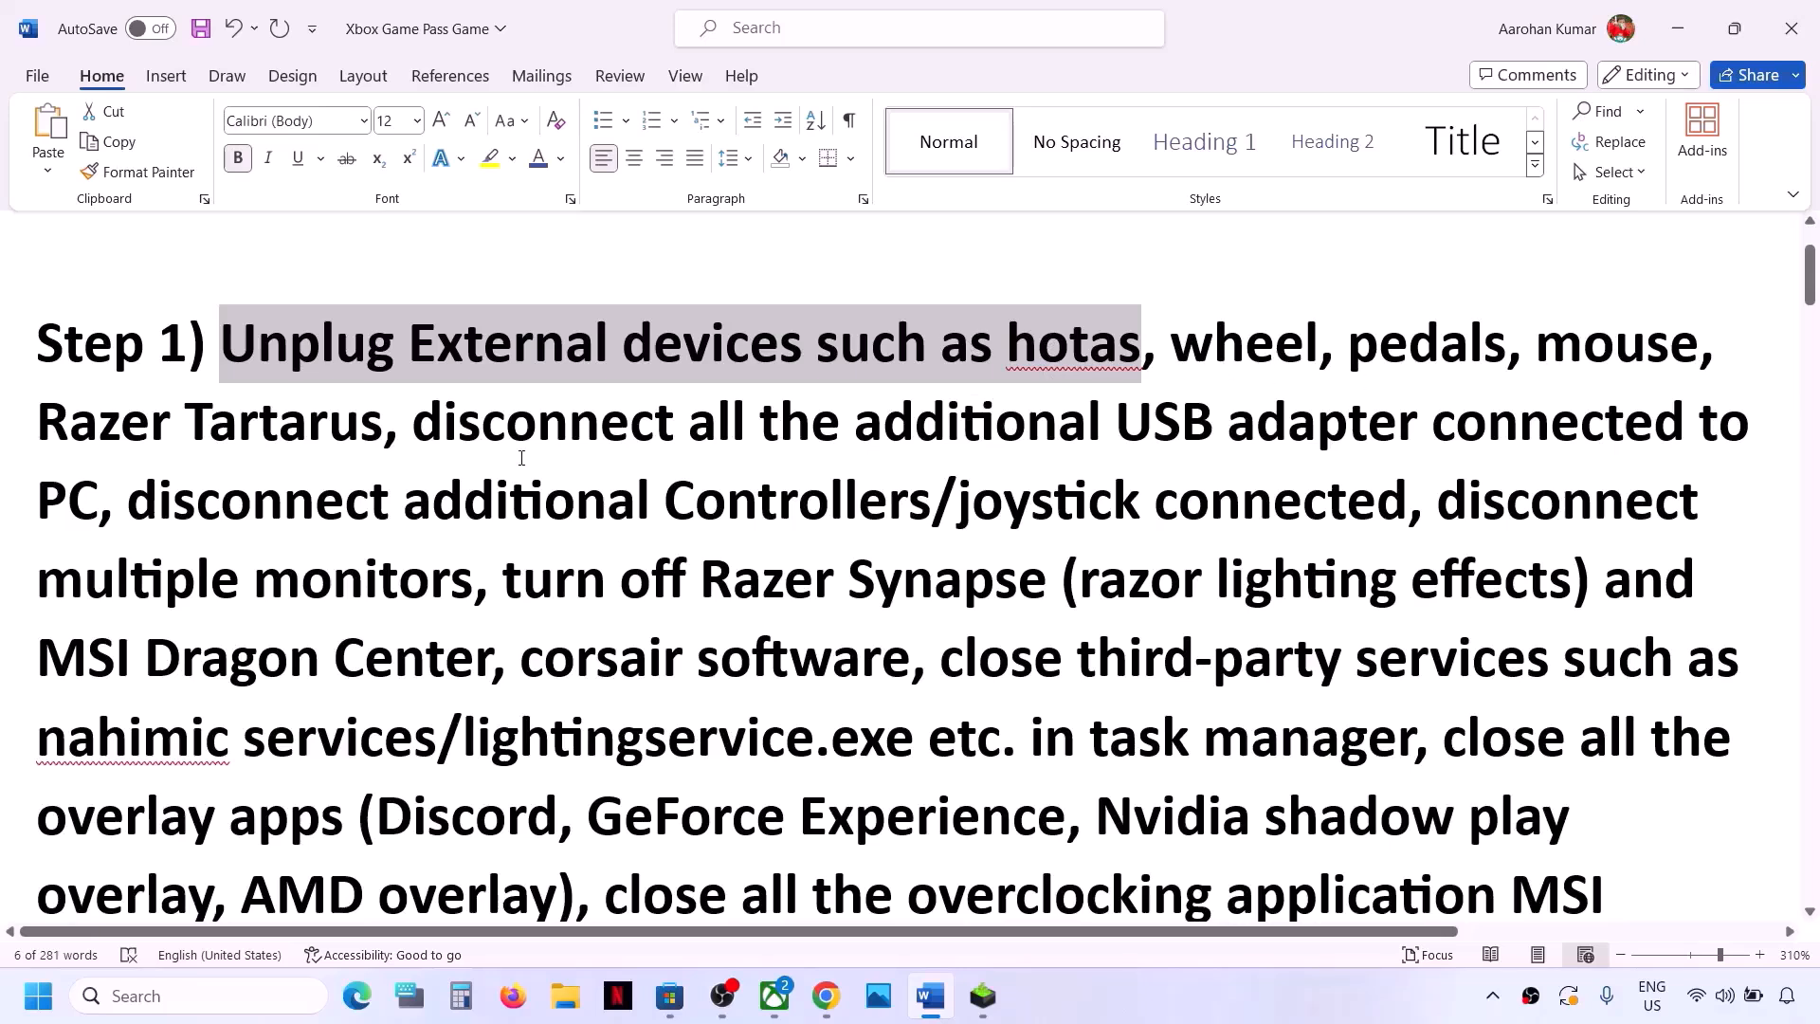
# Step: Delete the word "mouse" and its comma from the device list in Step 1
pyautogui.doubleClick(1575, 341)
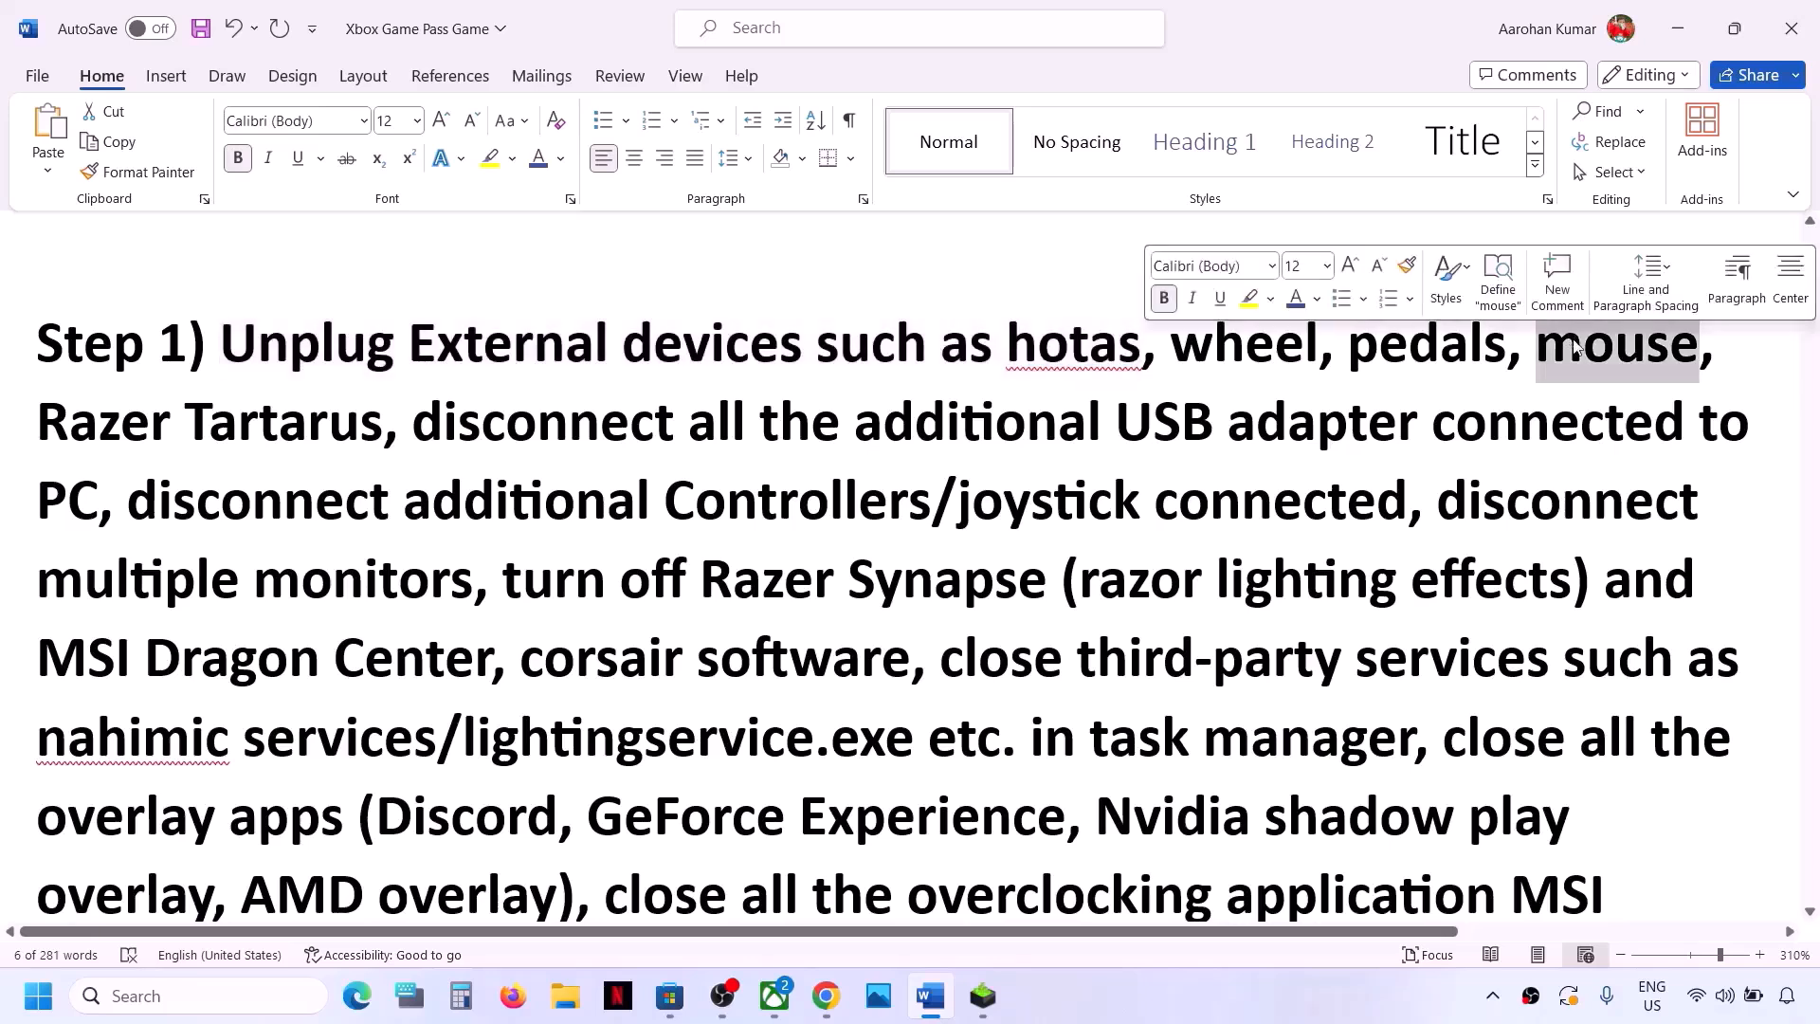
pyautogui.press('BackSpace')
pyautogui.press('BackSpace')
pyautogui.press('BackSpace')
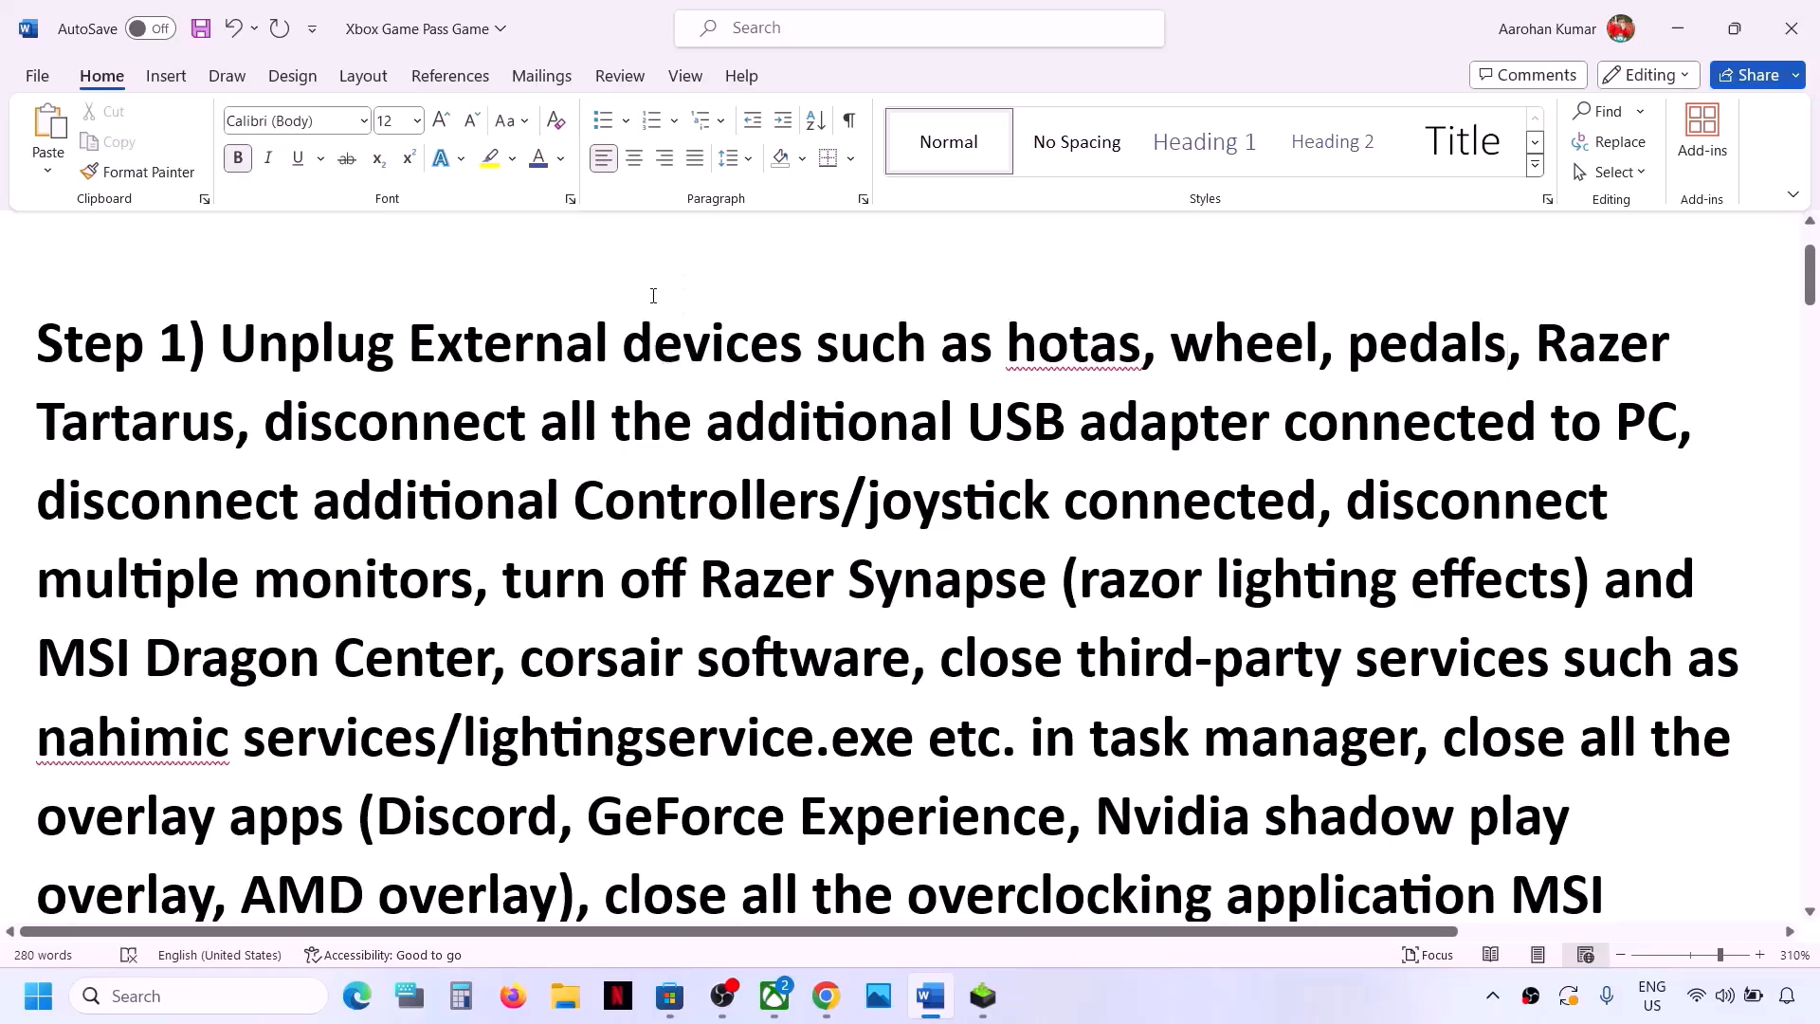
# Step: Review the Step 1 advice on USB adapters, controllers, multiple monitors, lighting software and third-party services, highlighting each passage
pyautogui.moveTo(274, 425); pyautogui.dragTo(1472, 409)
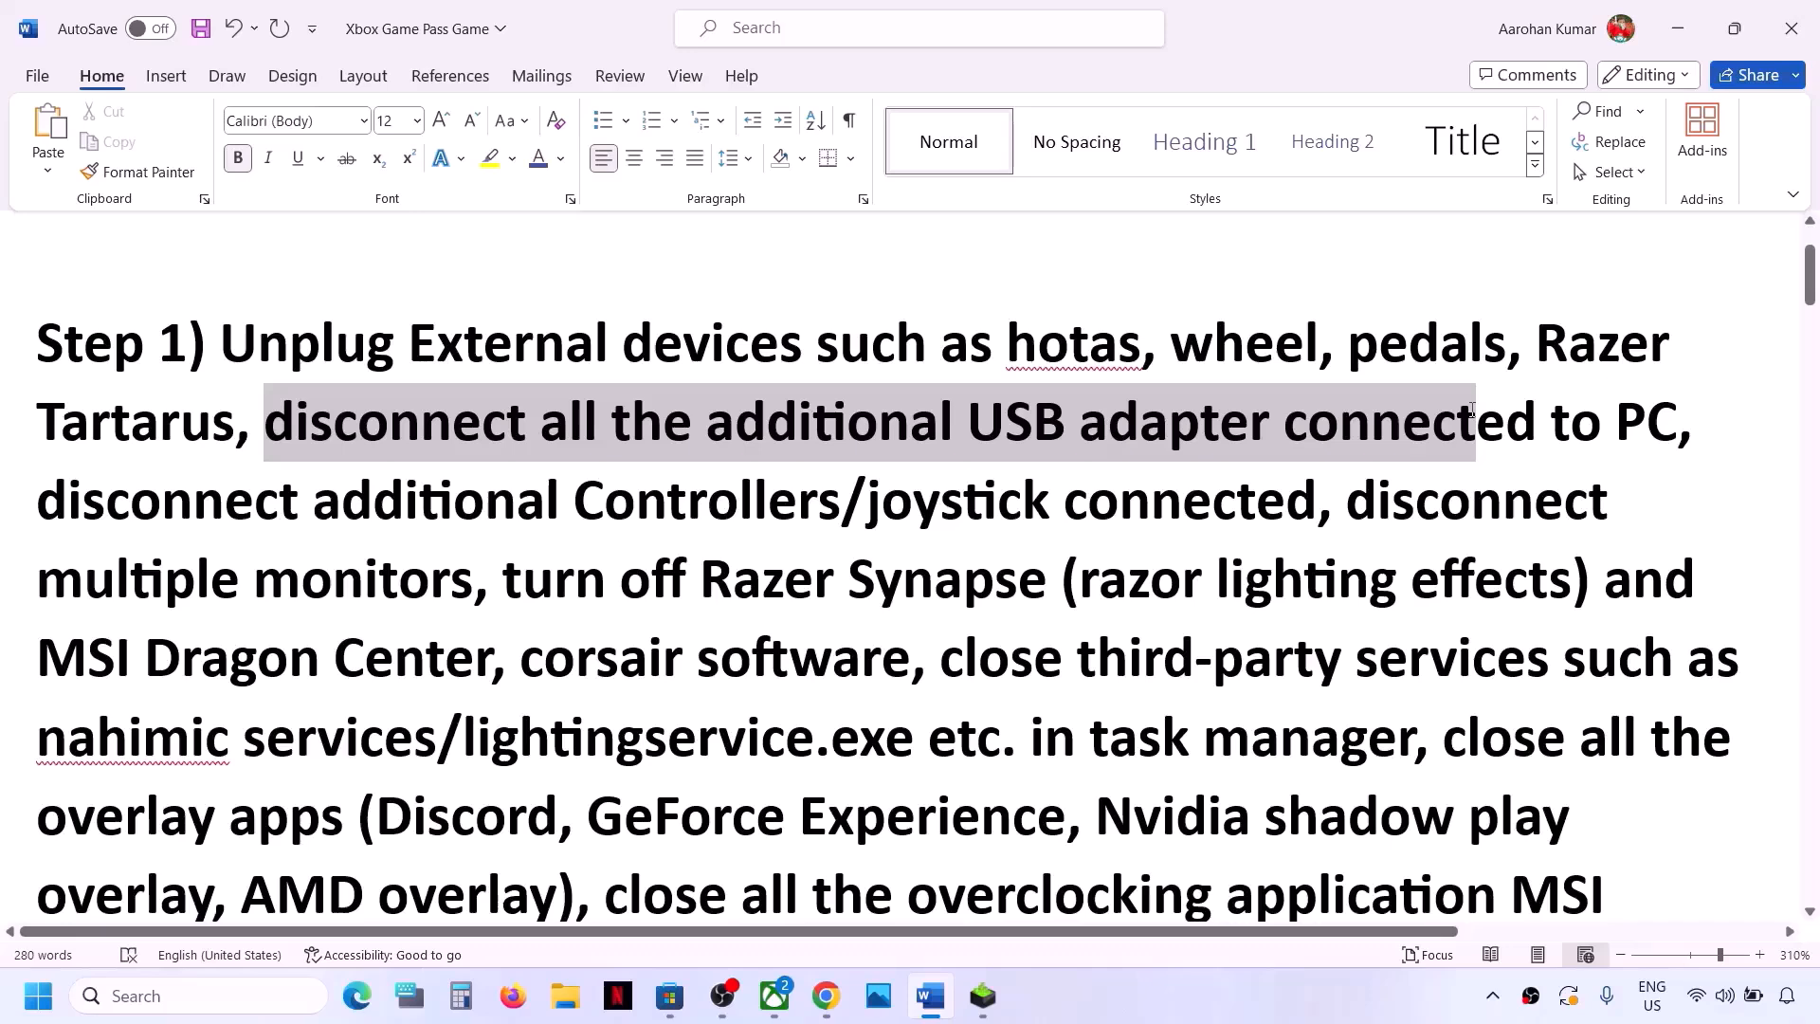
pyautogui.moveTo(1473, 410); pyautogui.dragTo(1471, 409)
pyautogui.moveTo(48, 509); pyautogui.dragTo(1206, 531)
pyautogui.click(130, 502)
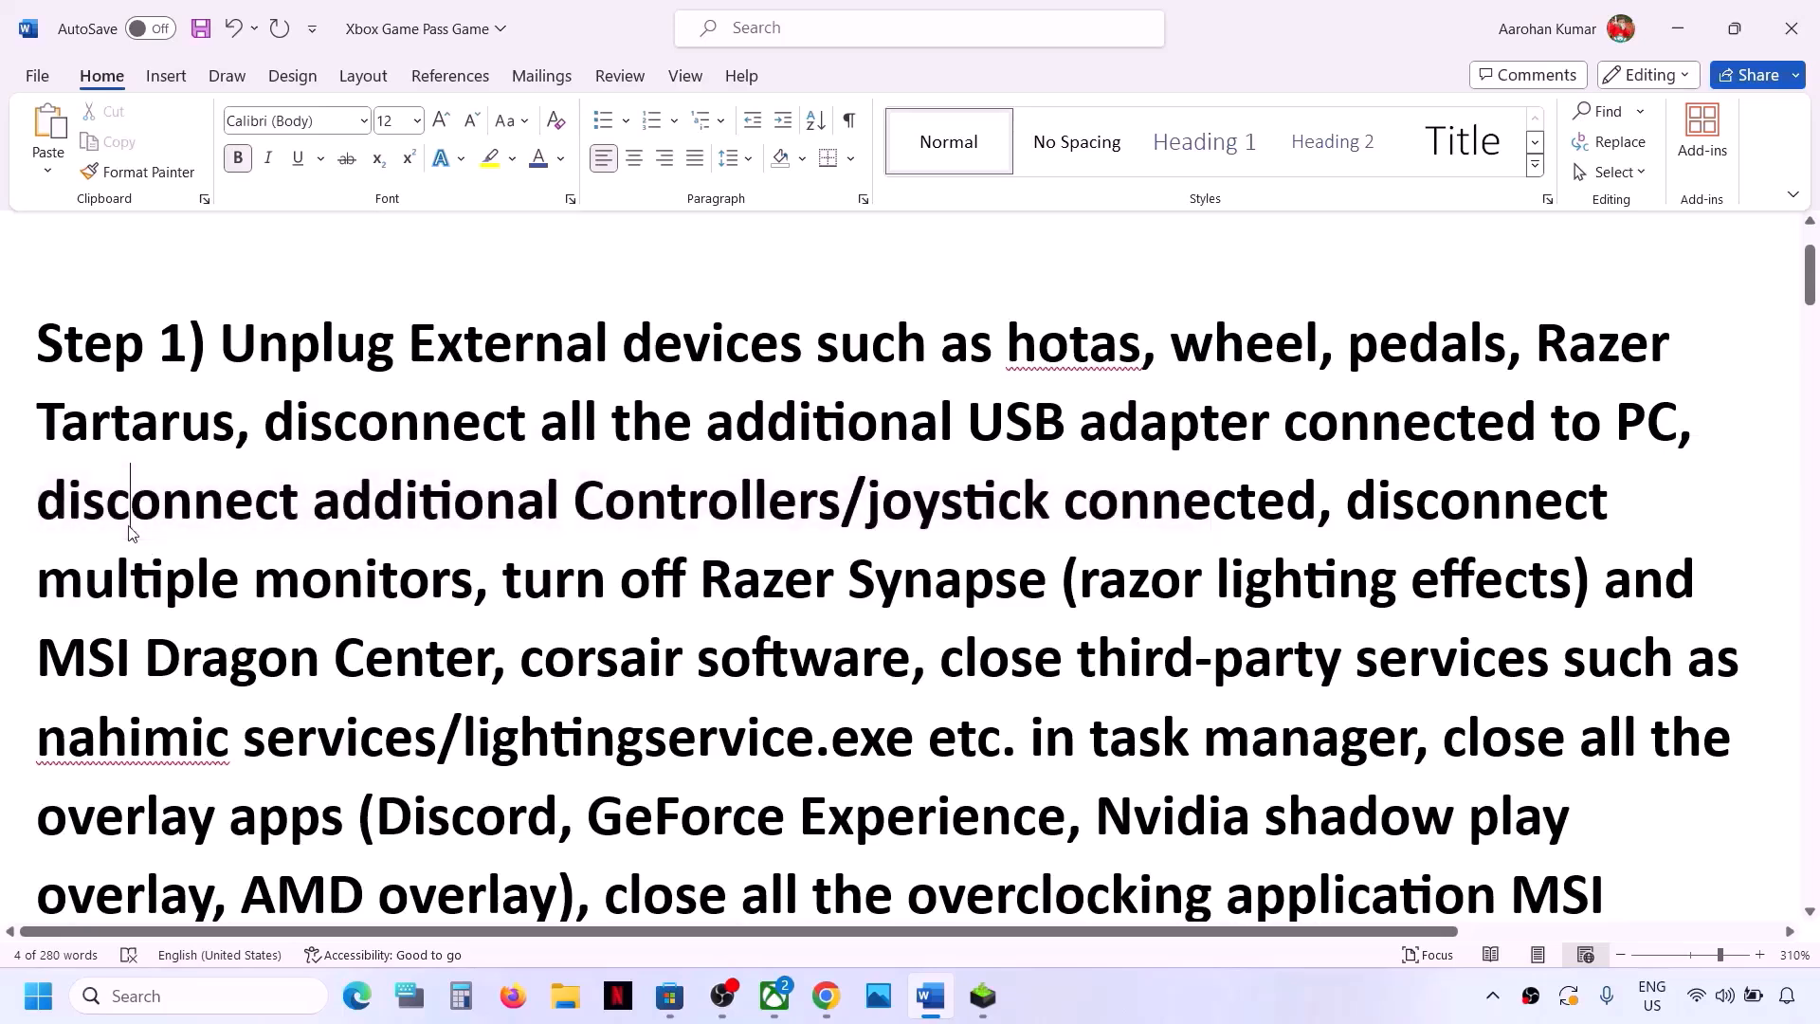
pyautogui.moveTo(130, 503); pyautogui.dragTo(1060, 502)
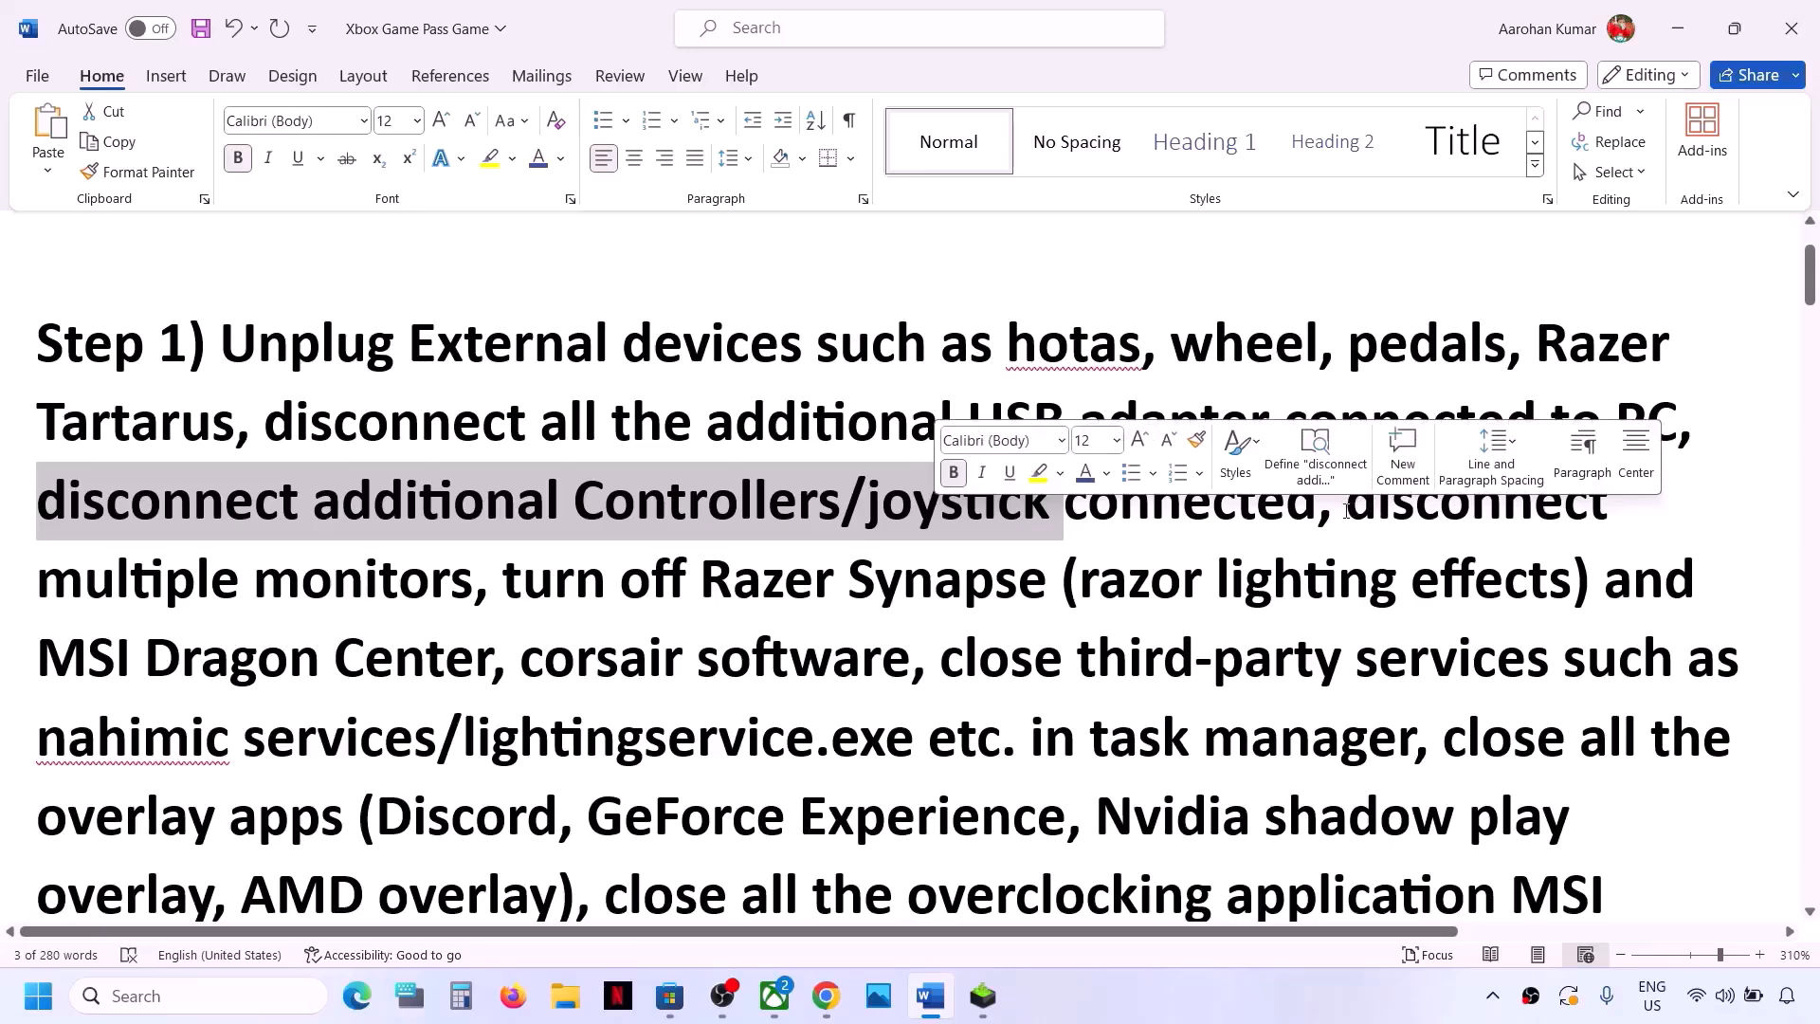
pyautogui.moveTo(1346, 512); pyautogui.dragTo(469, 590)
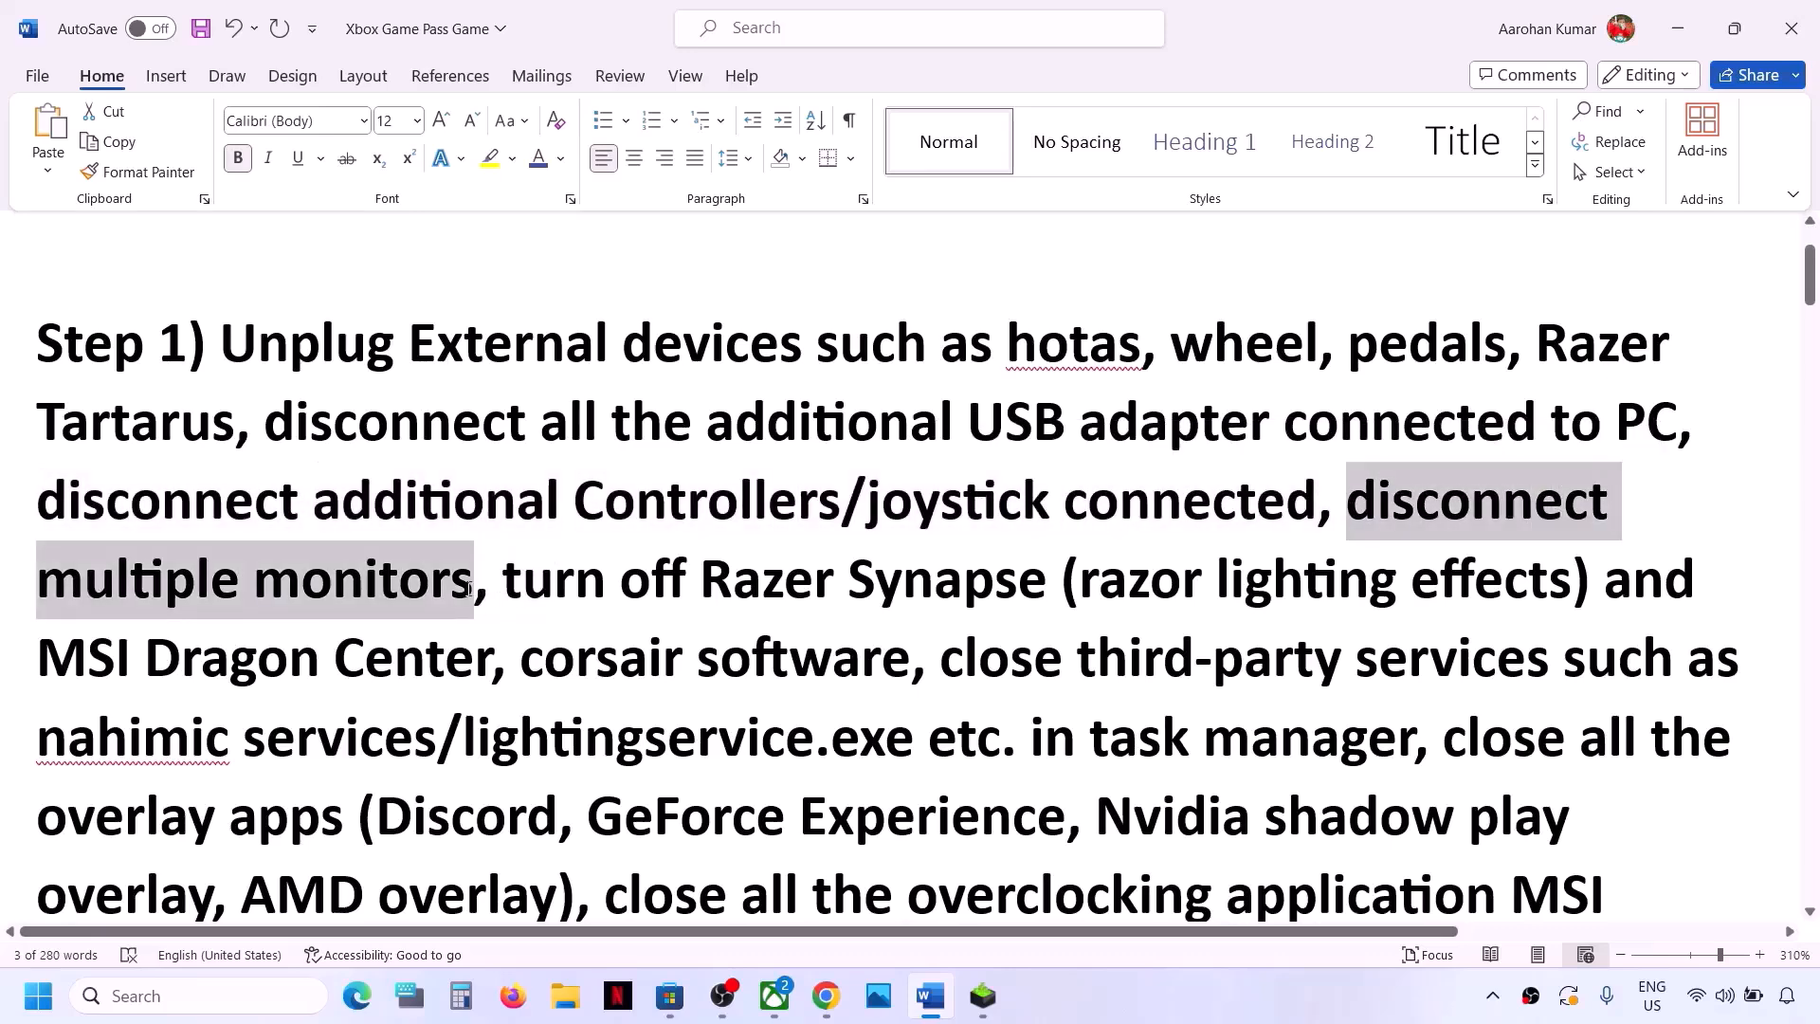
pyautogui.doubleClick(470, 590)
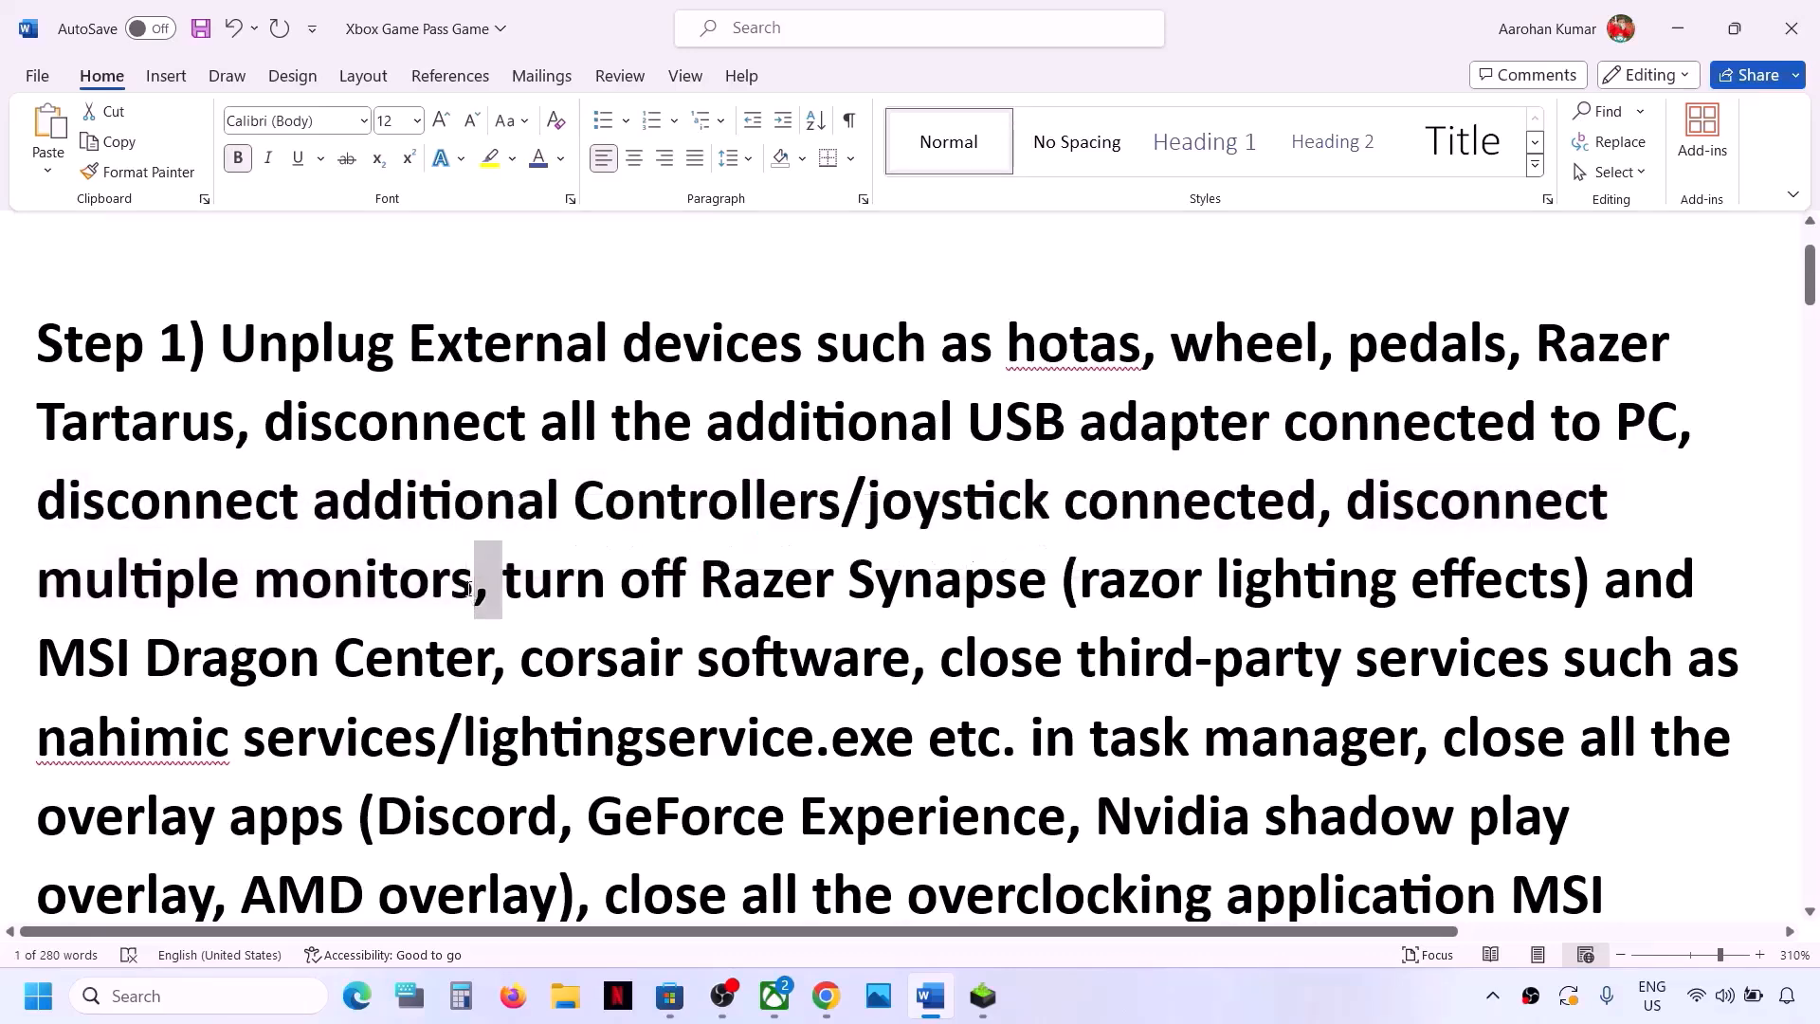
pyautogui.click(469, 590)
pyautogui.moveTo(505, 583); pyautogui.dragTo(1302, 749)
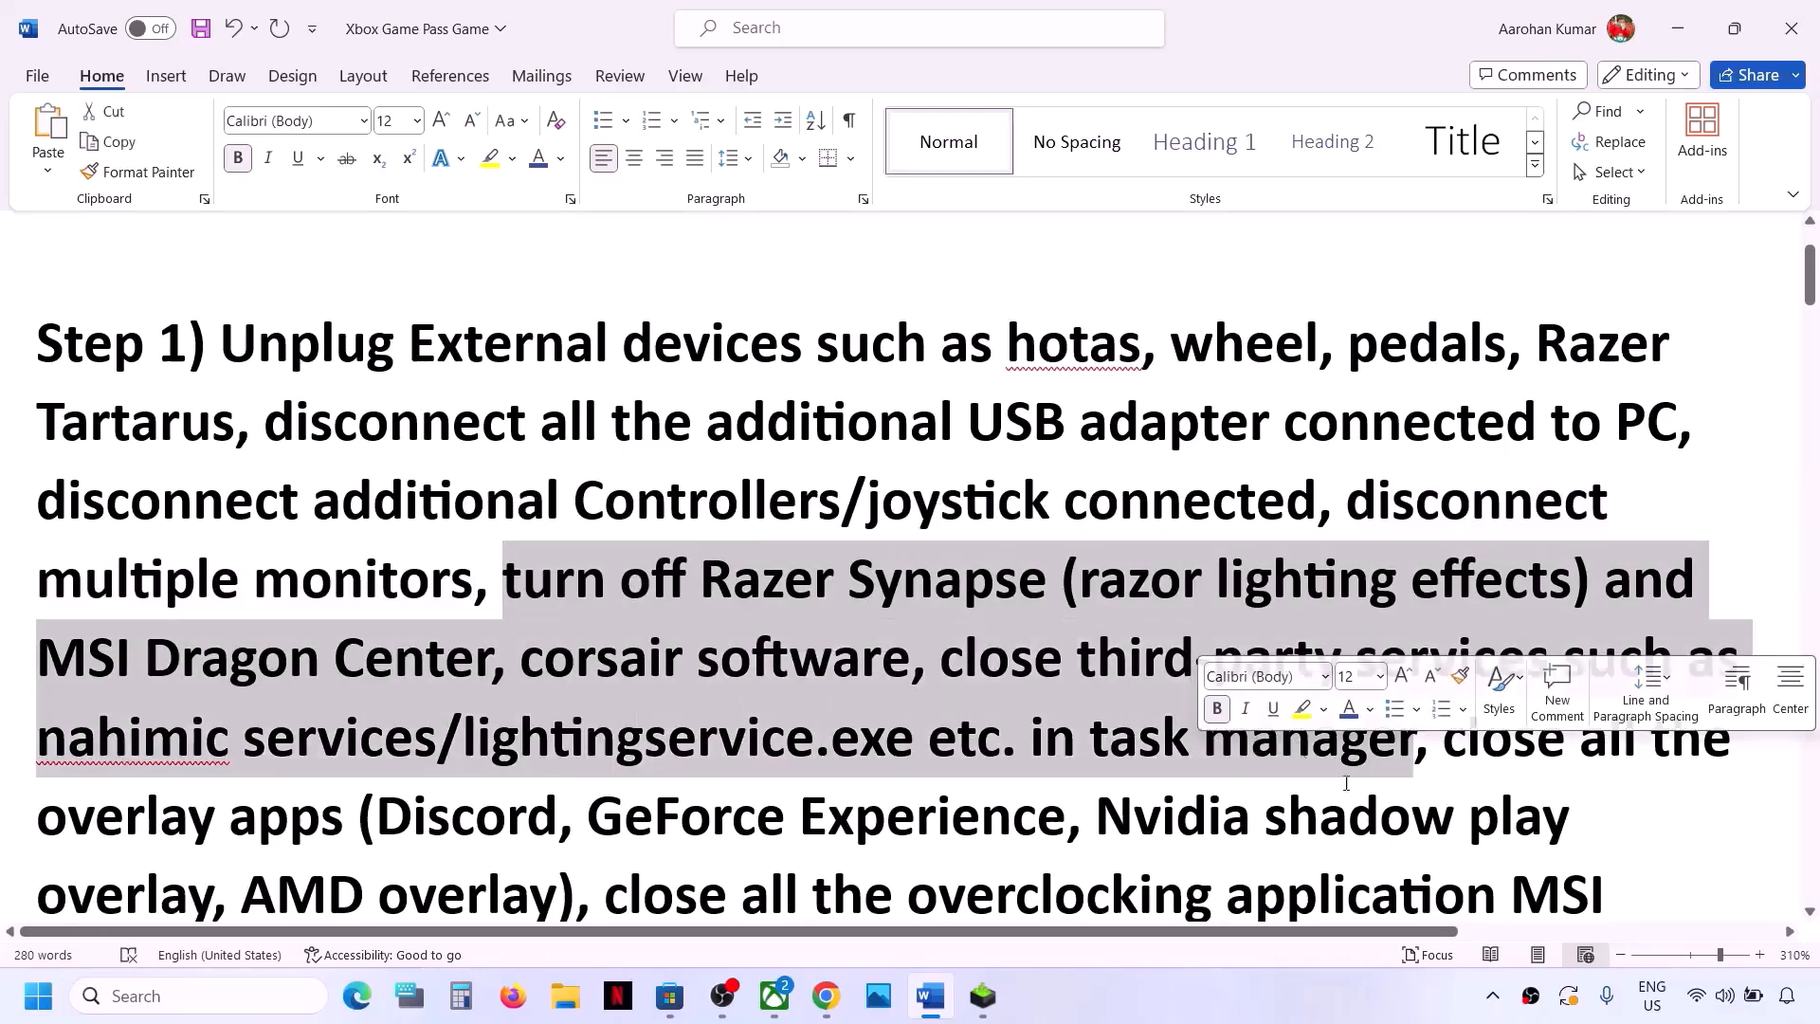
# Step: Exit the Riot Games client running in the background
pyautogui.click(1494, 1007)
pyautogui.rightClick(1546, 878)
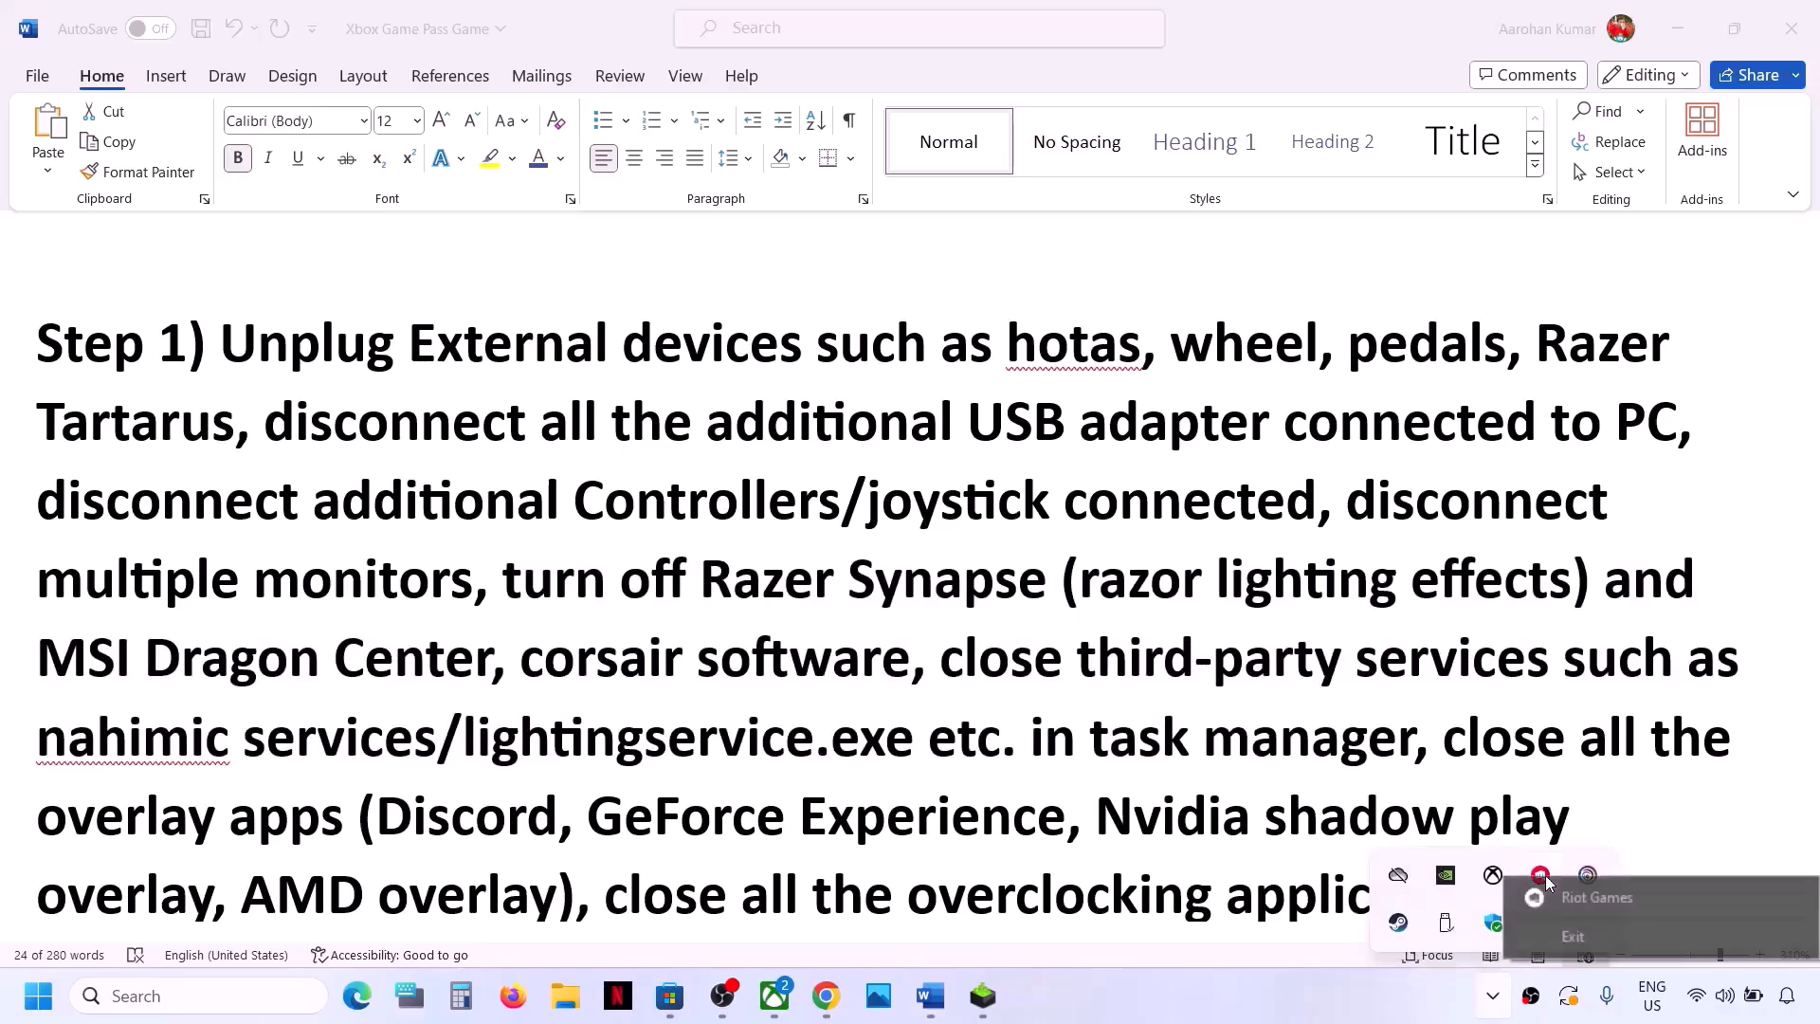
pyautogui.click(1573, 936)
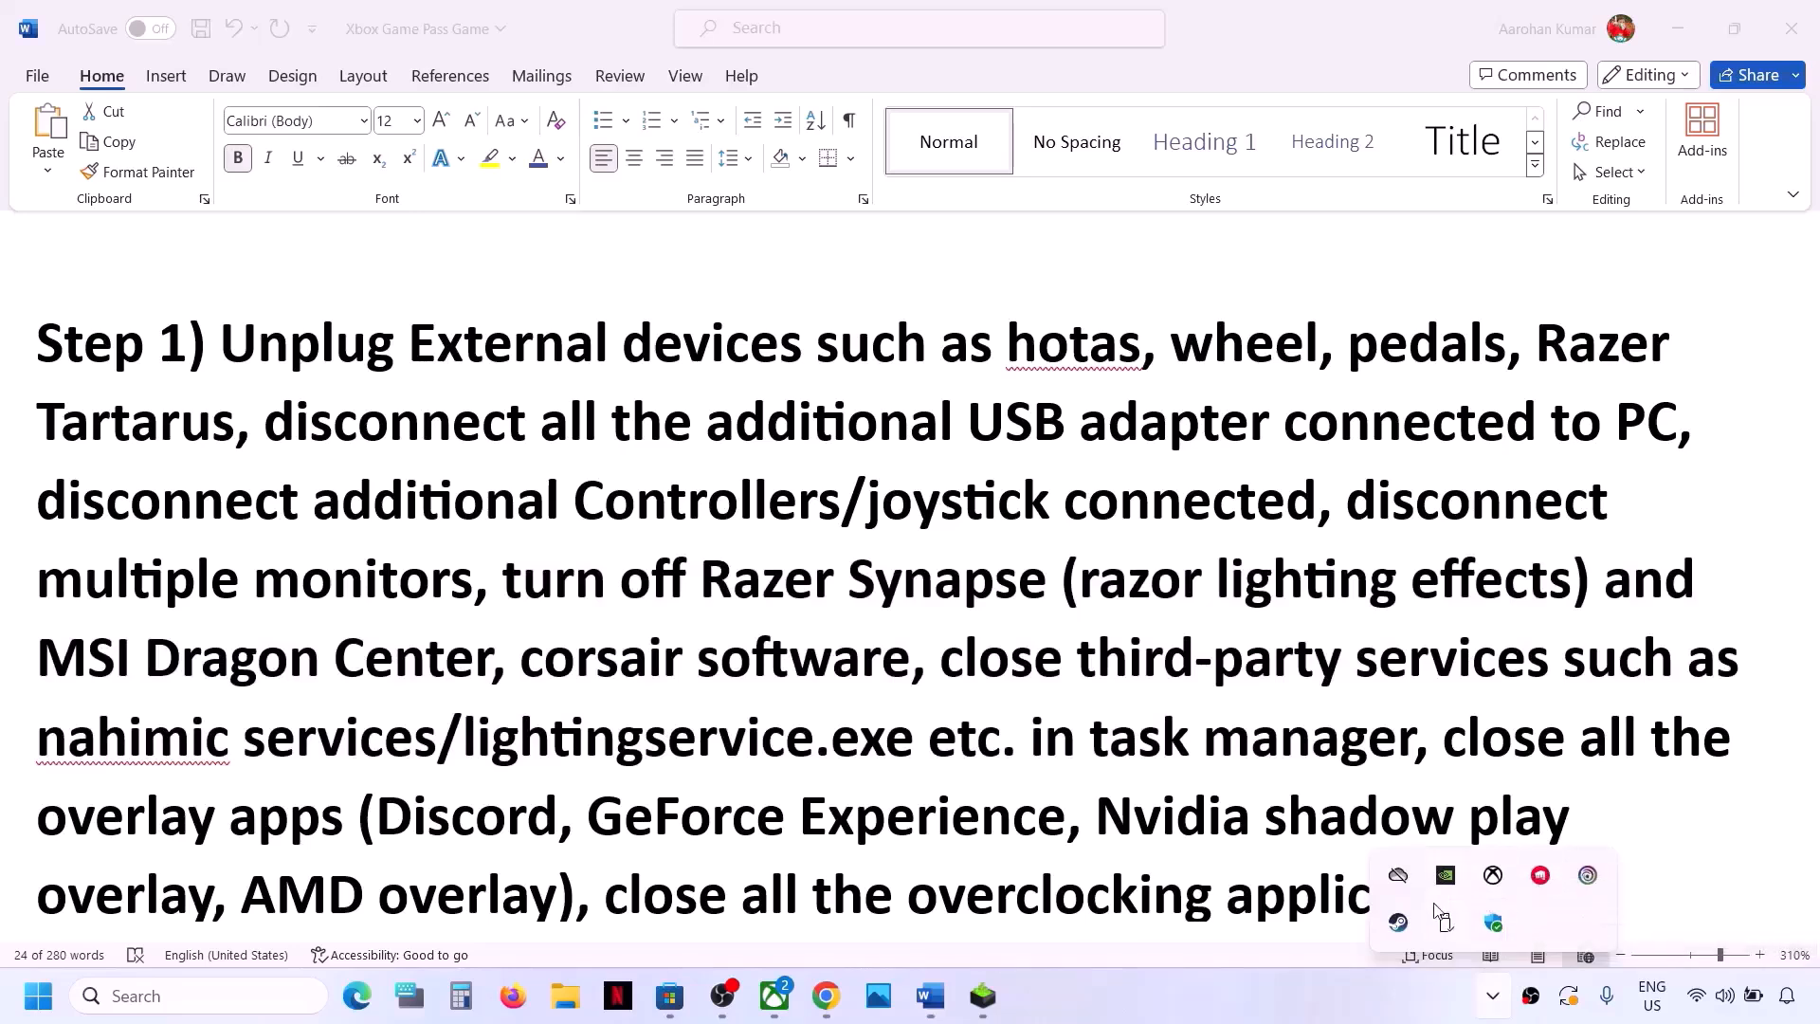
# Step: Exit Steam running in the background and acknowledge the Riot Client notice
pyautogui.rightClick(1400, 925)
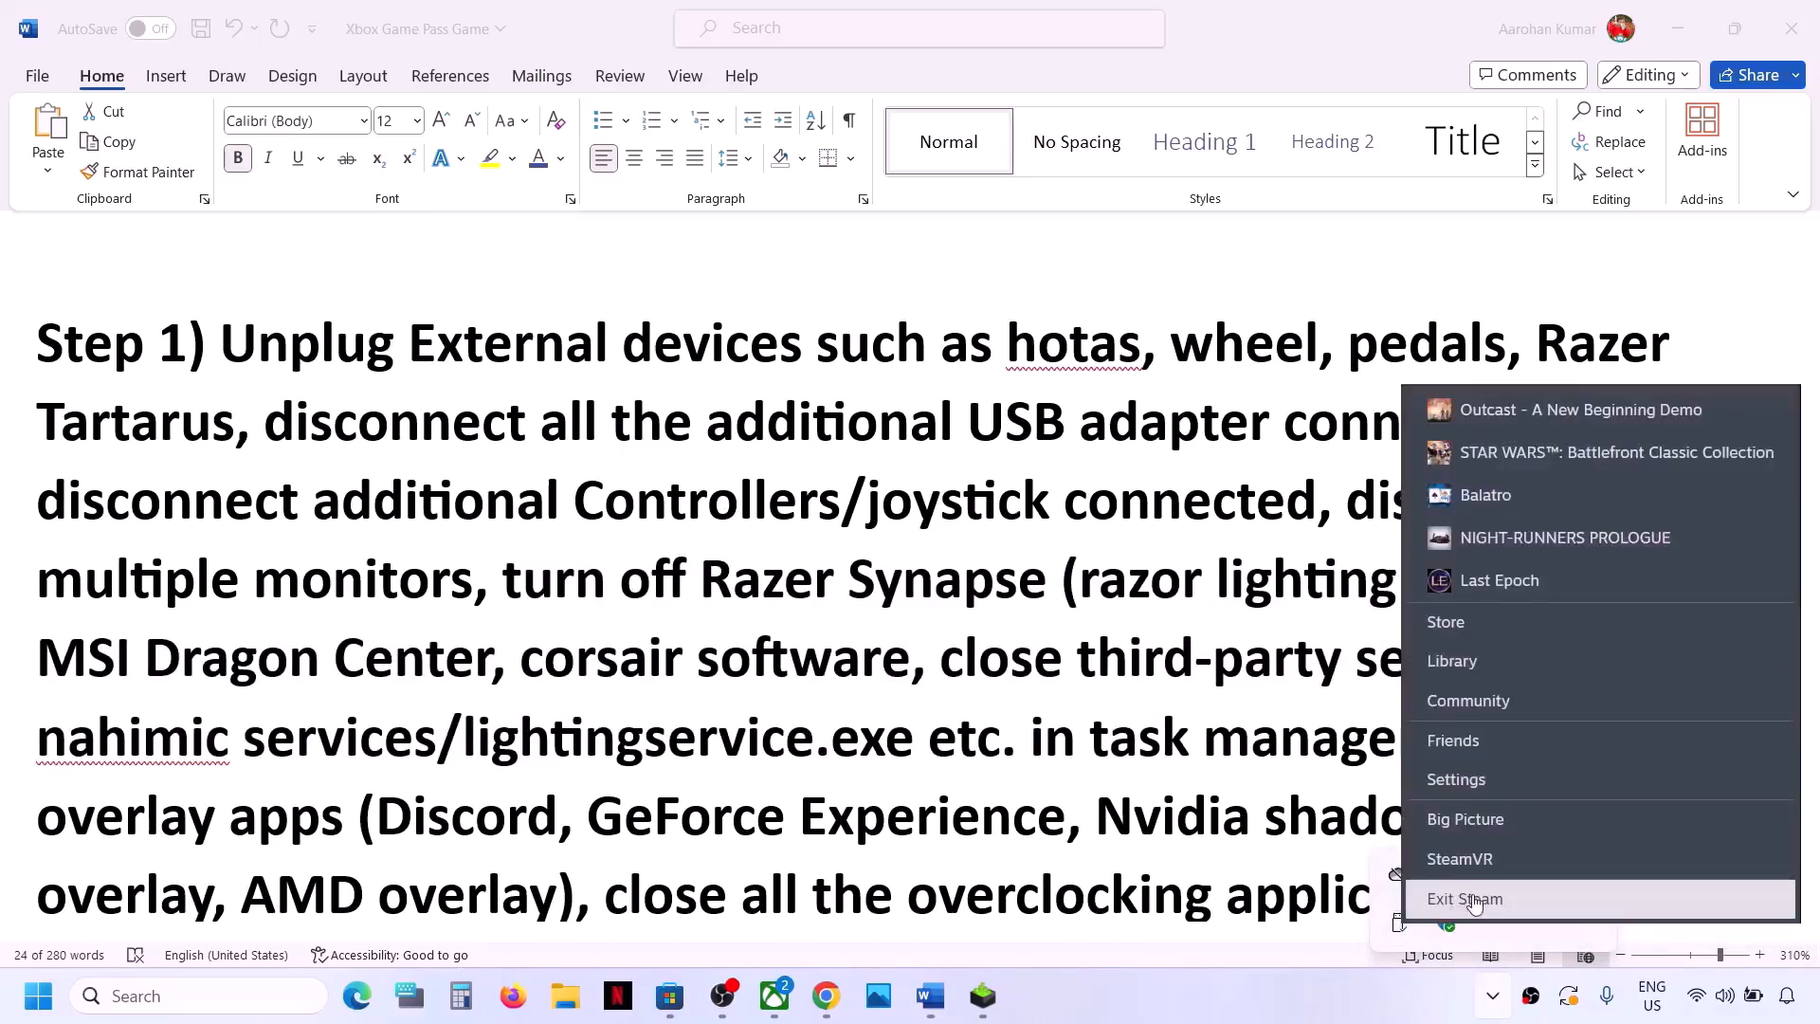
pyautogui.click(1474, 902)
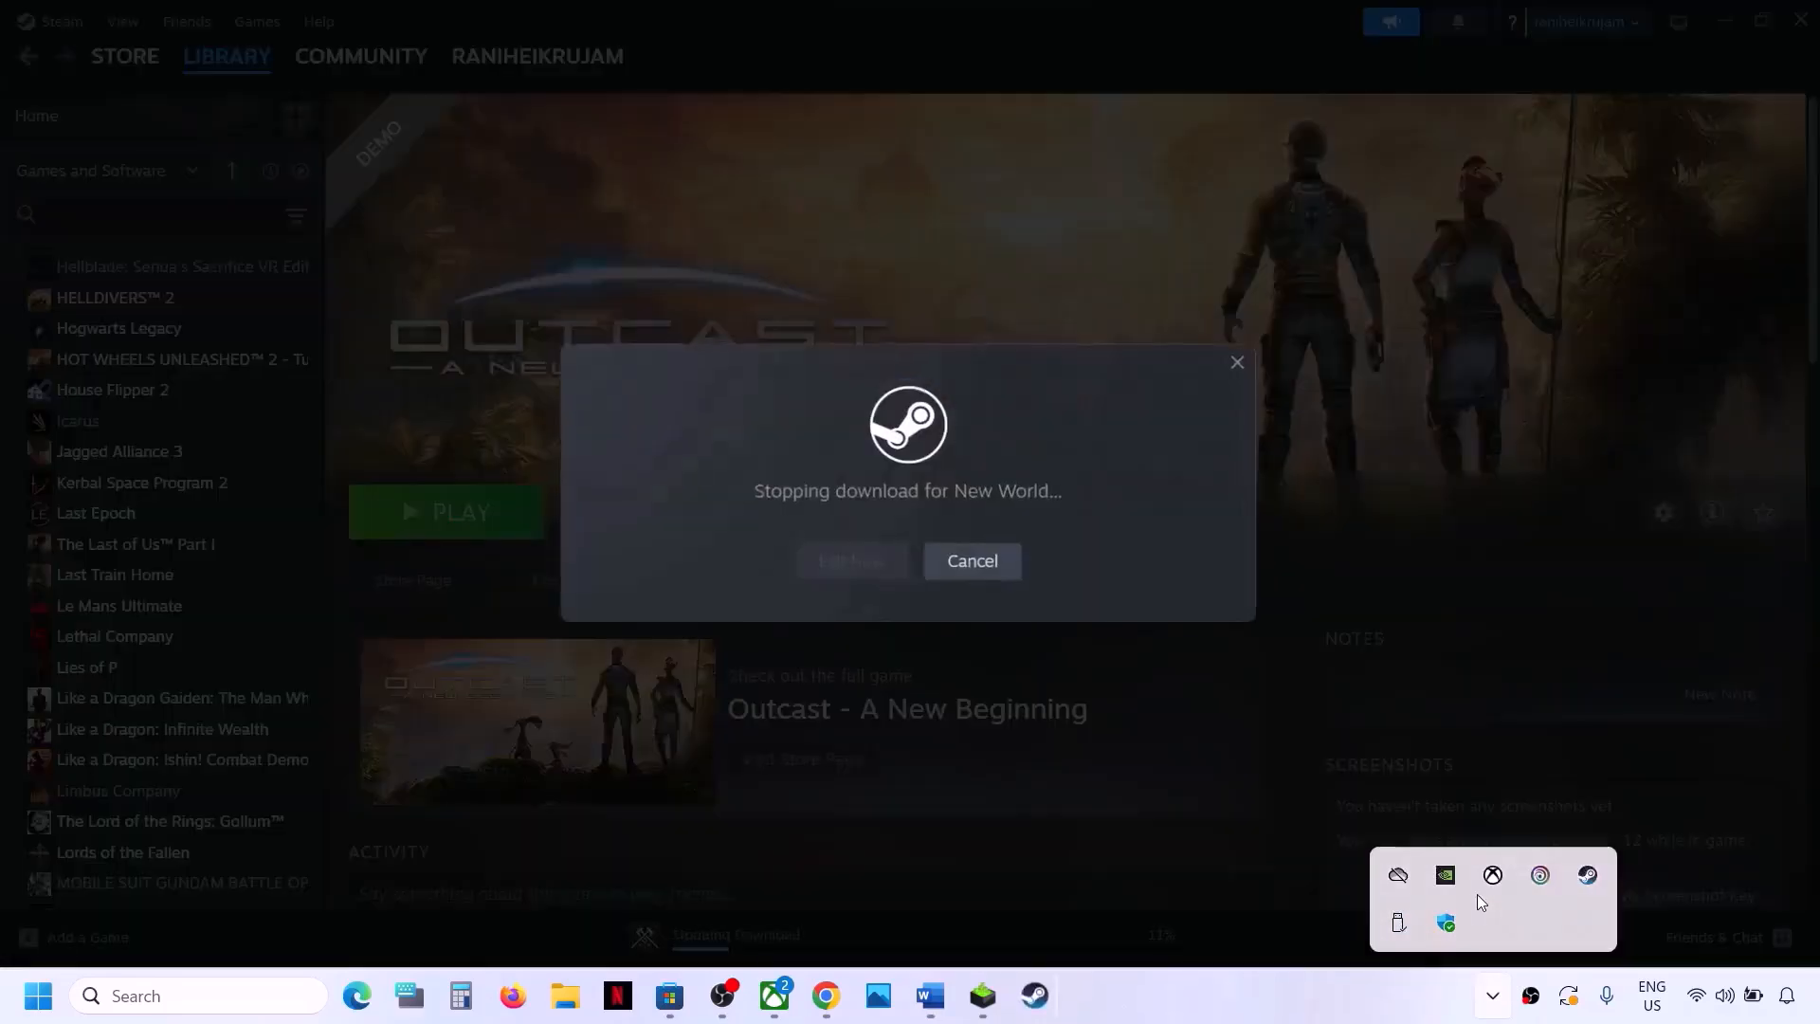
pyautogui.click(1497, 995)
pyautogui.click(1497, 997)
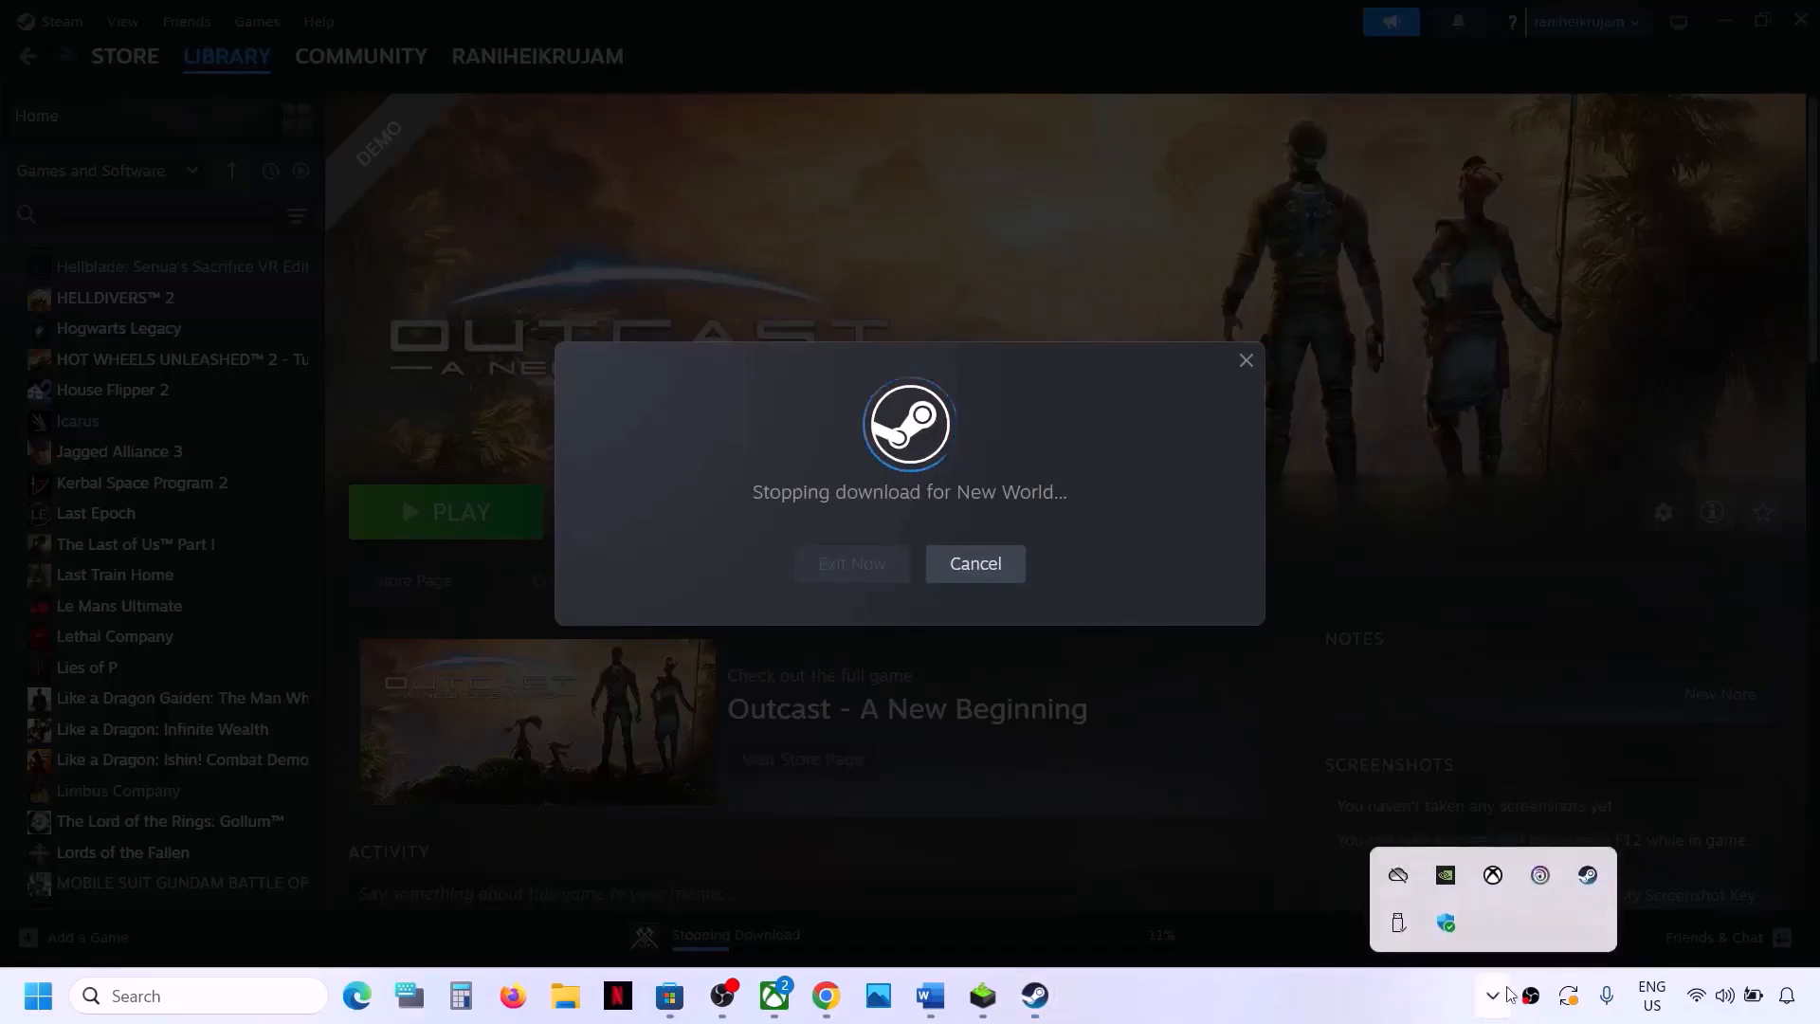
pyautogui.rightClick(1553, 891)
pyautogui.click(1586, 870)
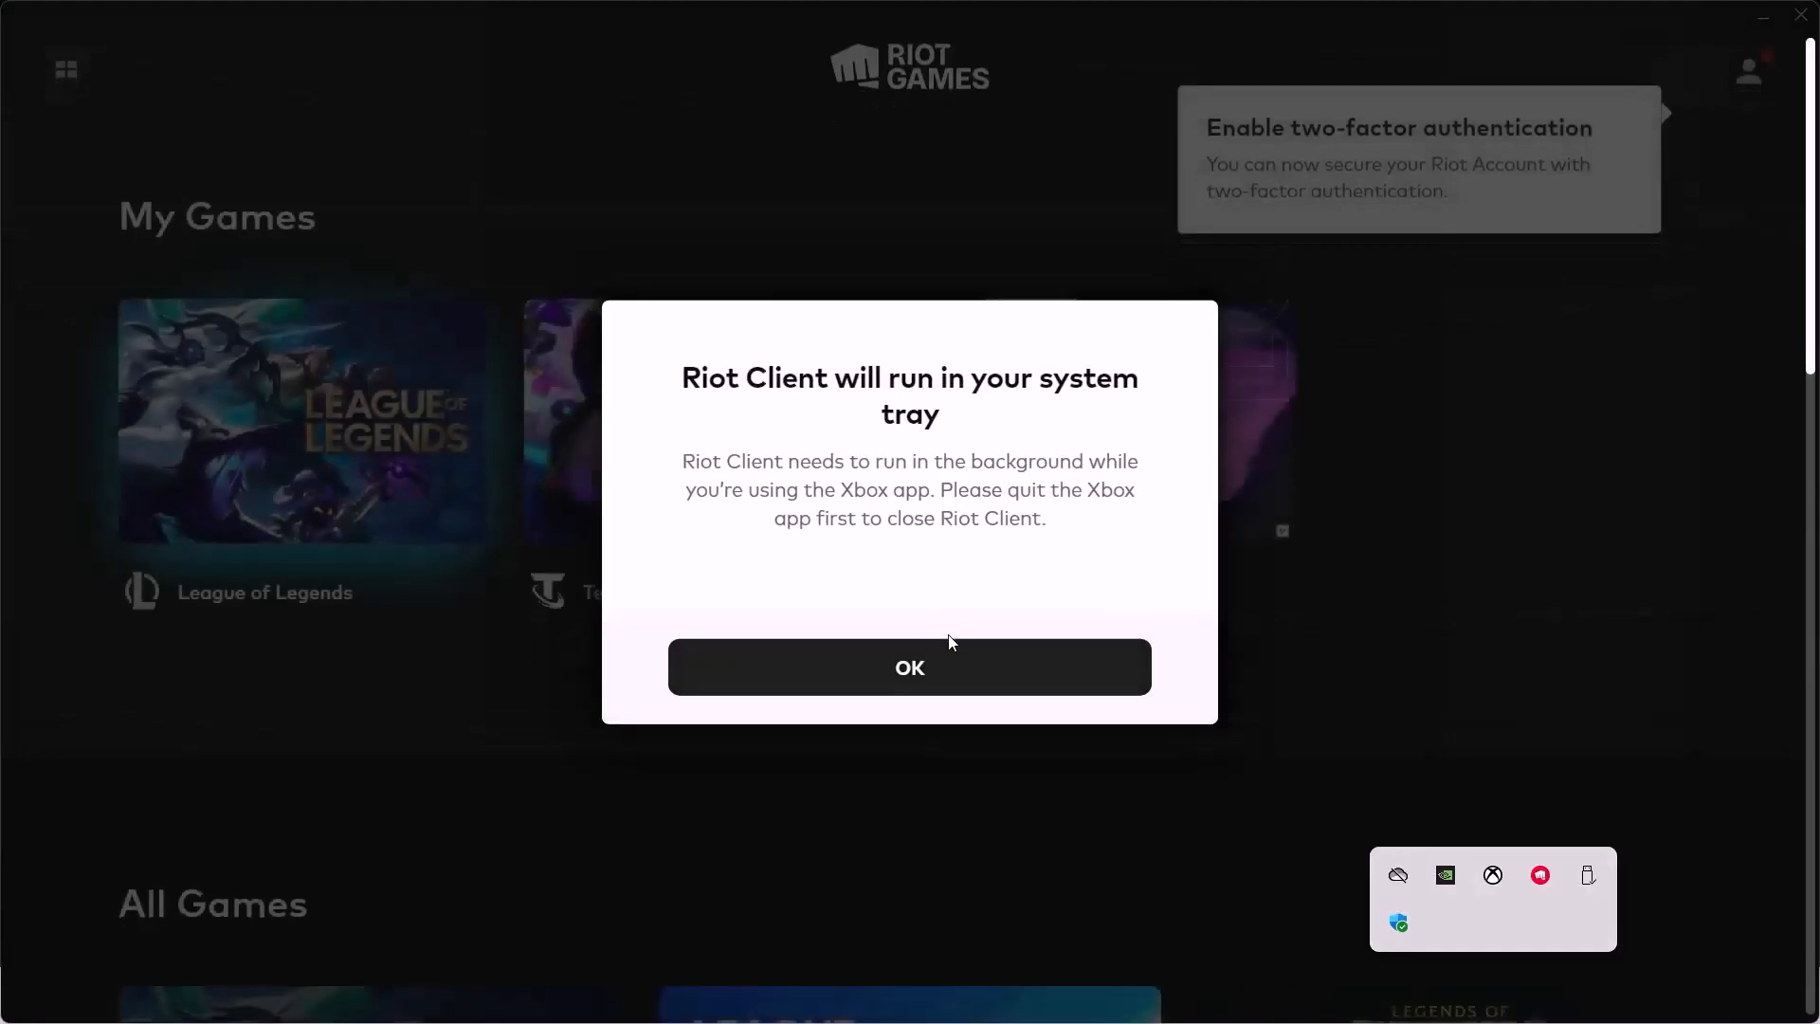
pyautogui.click(947, 678)
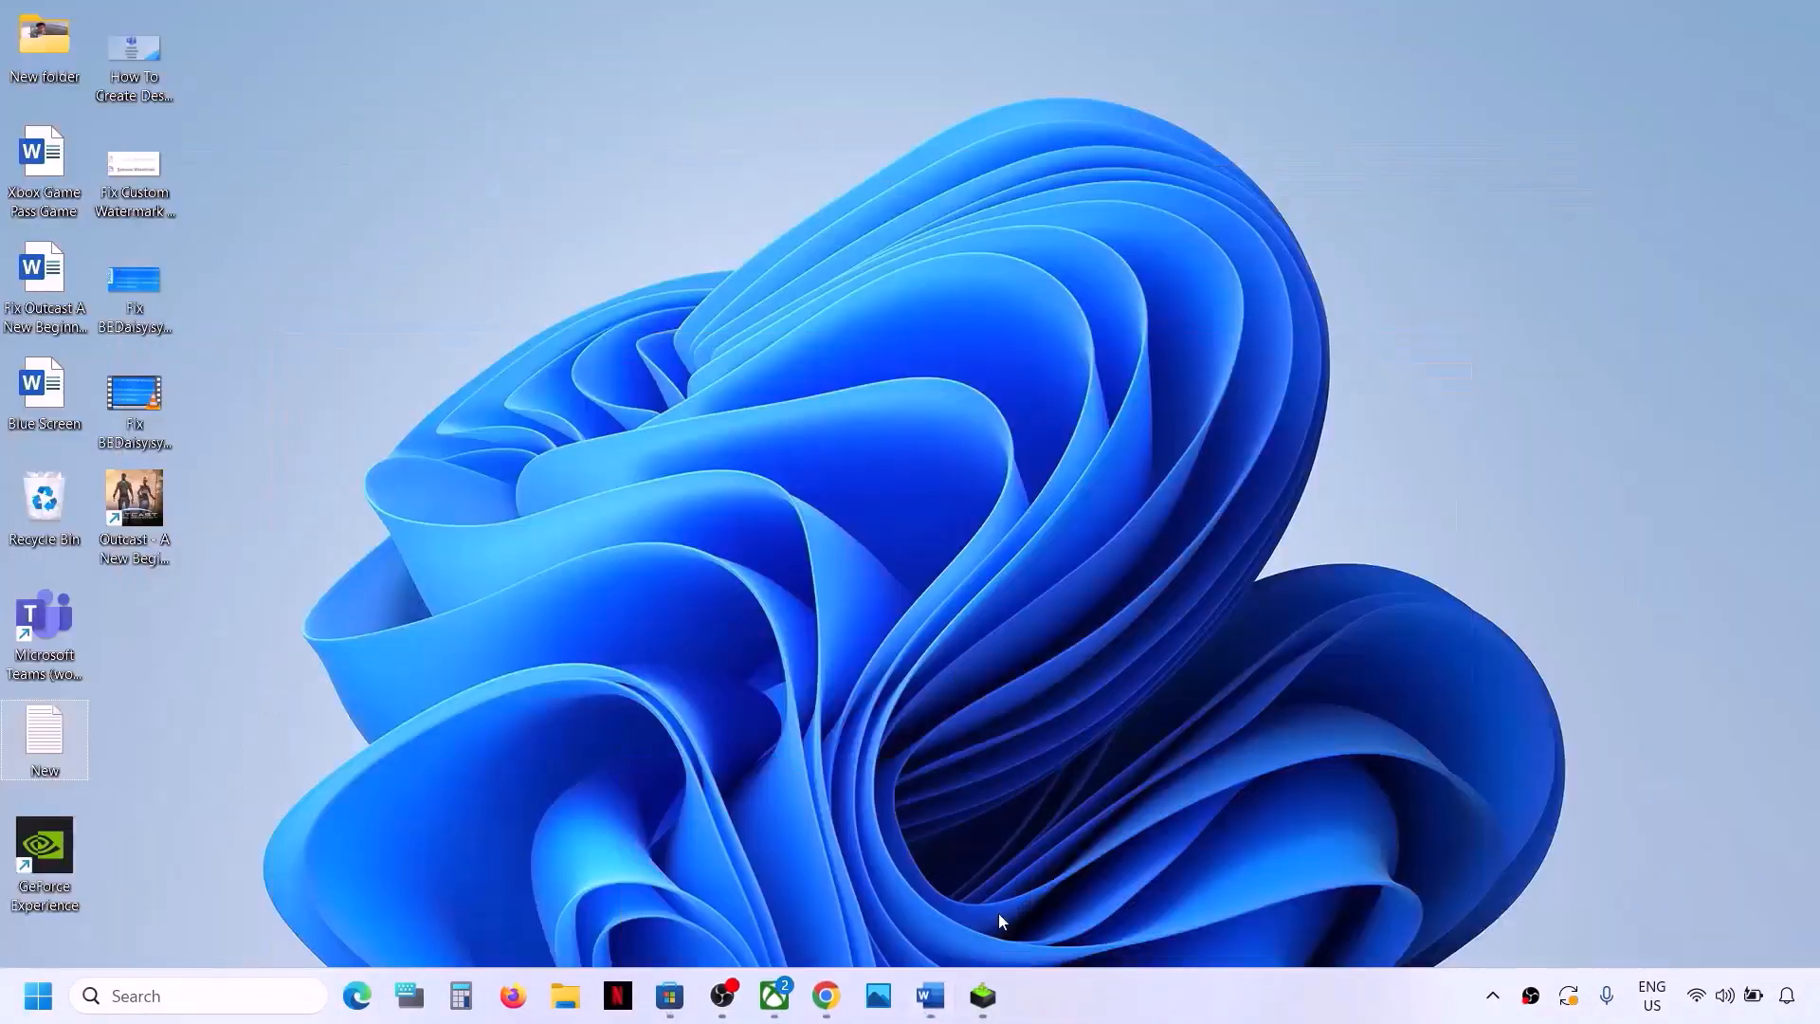
# Step: Bring the Word document back to the front and open Task Manager over it
pyautogui.click(774, 996)
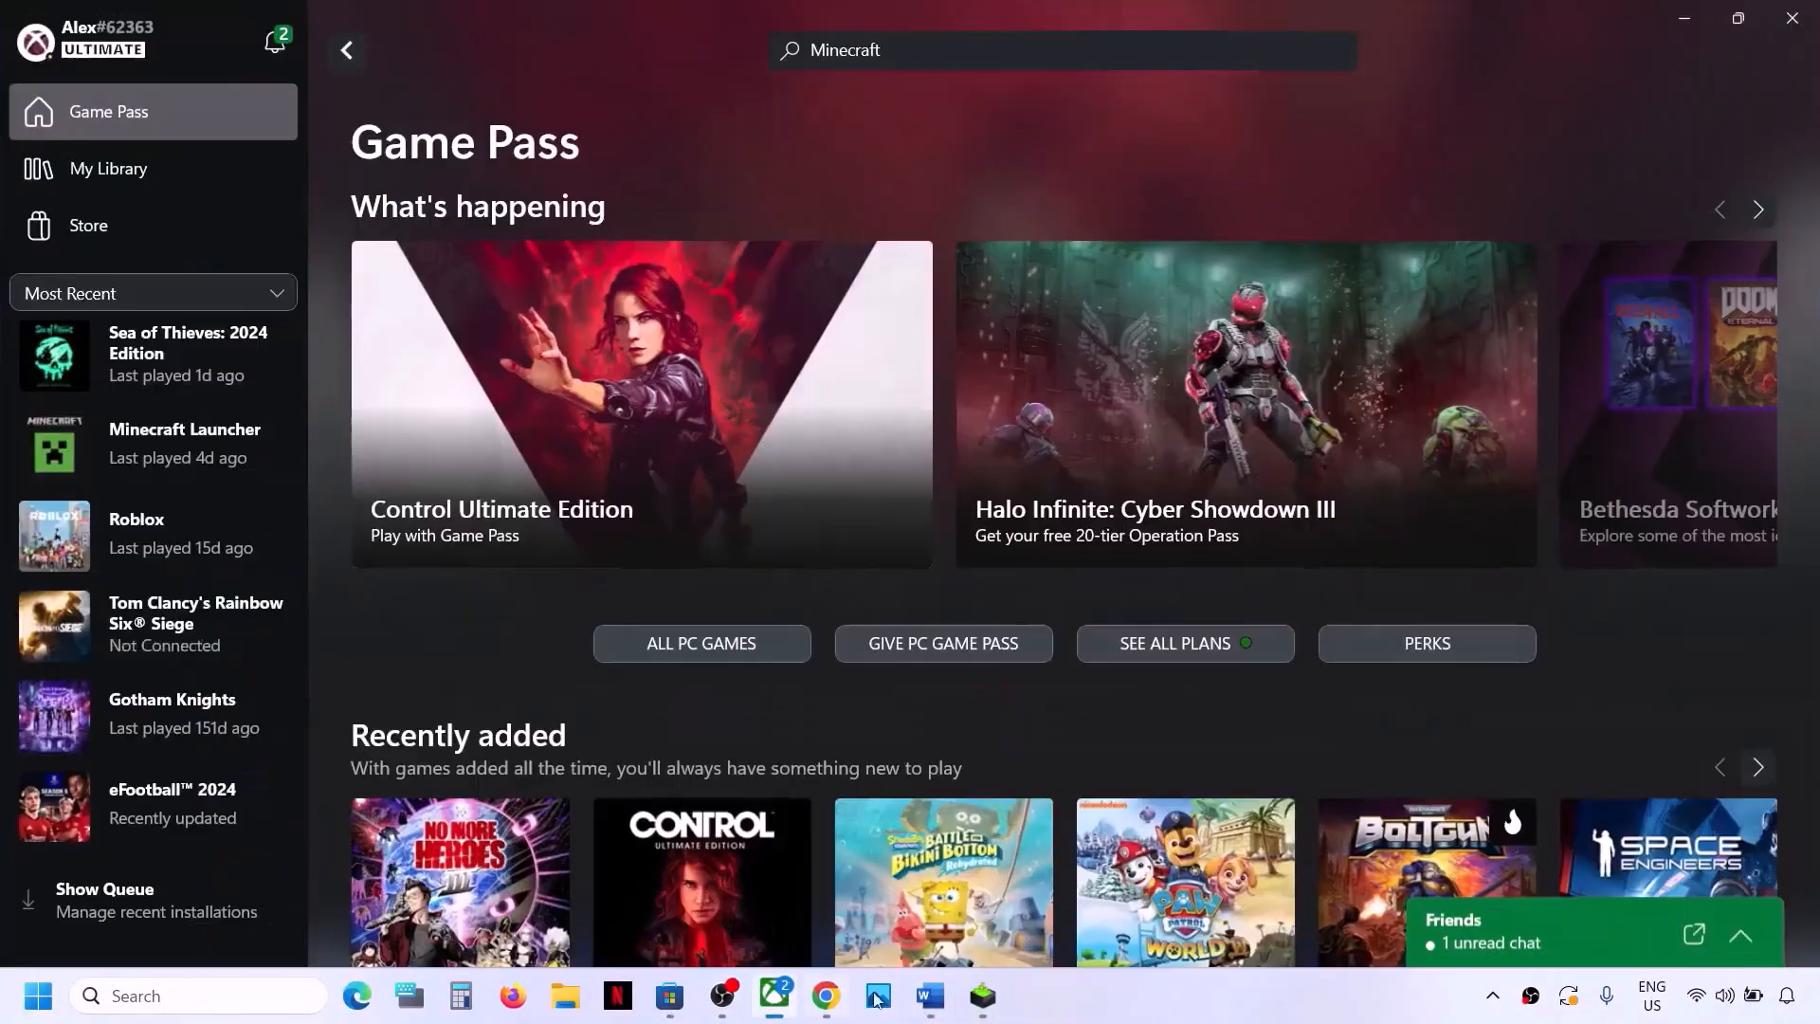
pyautogui.click(928, 1003)
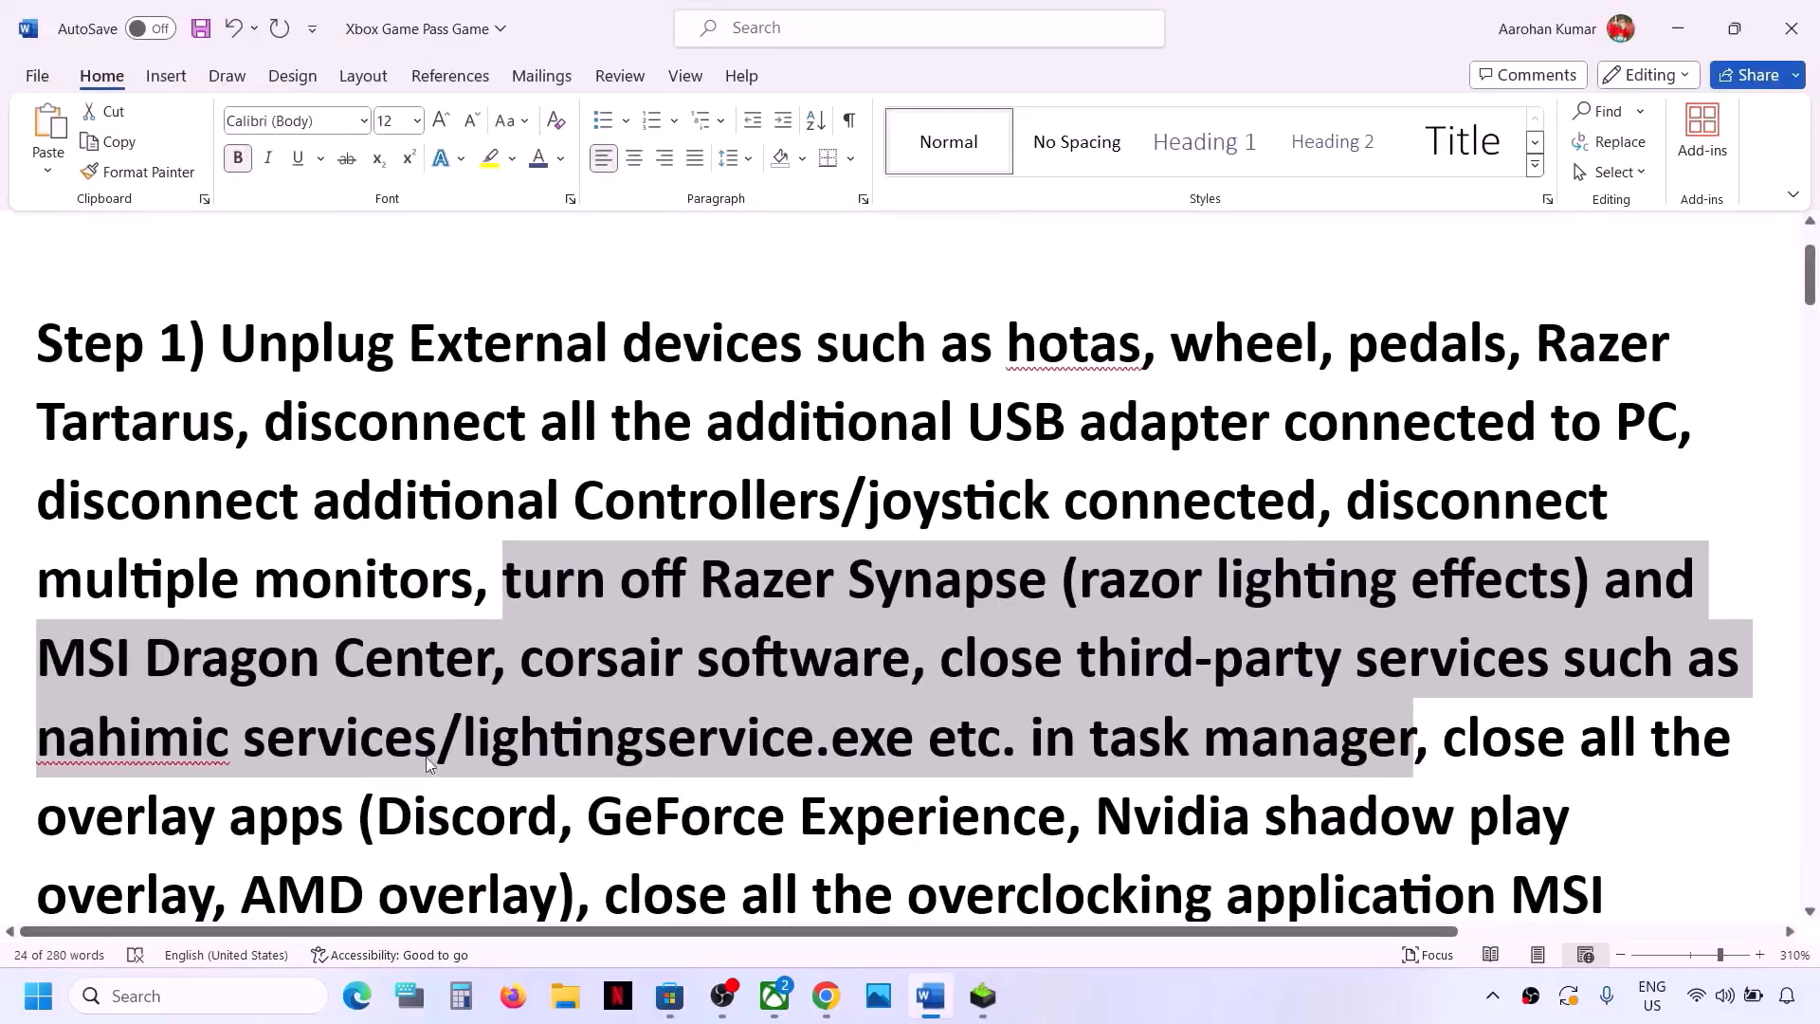
pyautogui.rightClick(38, 996)
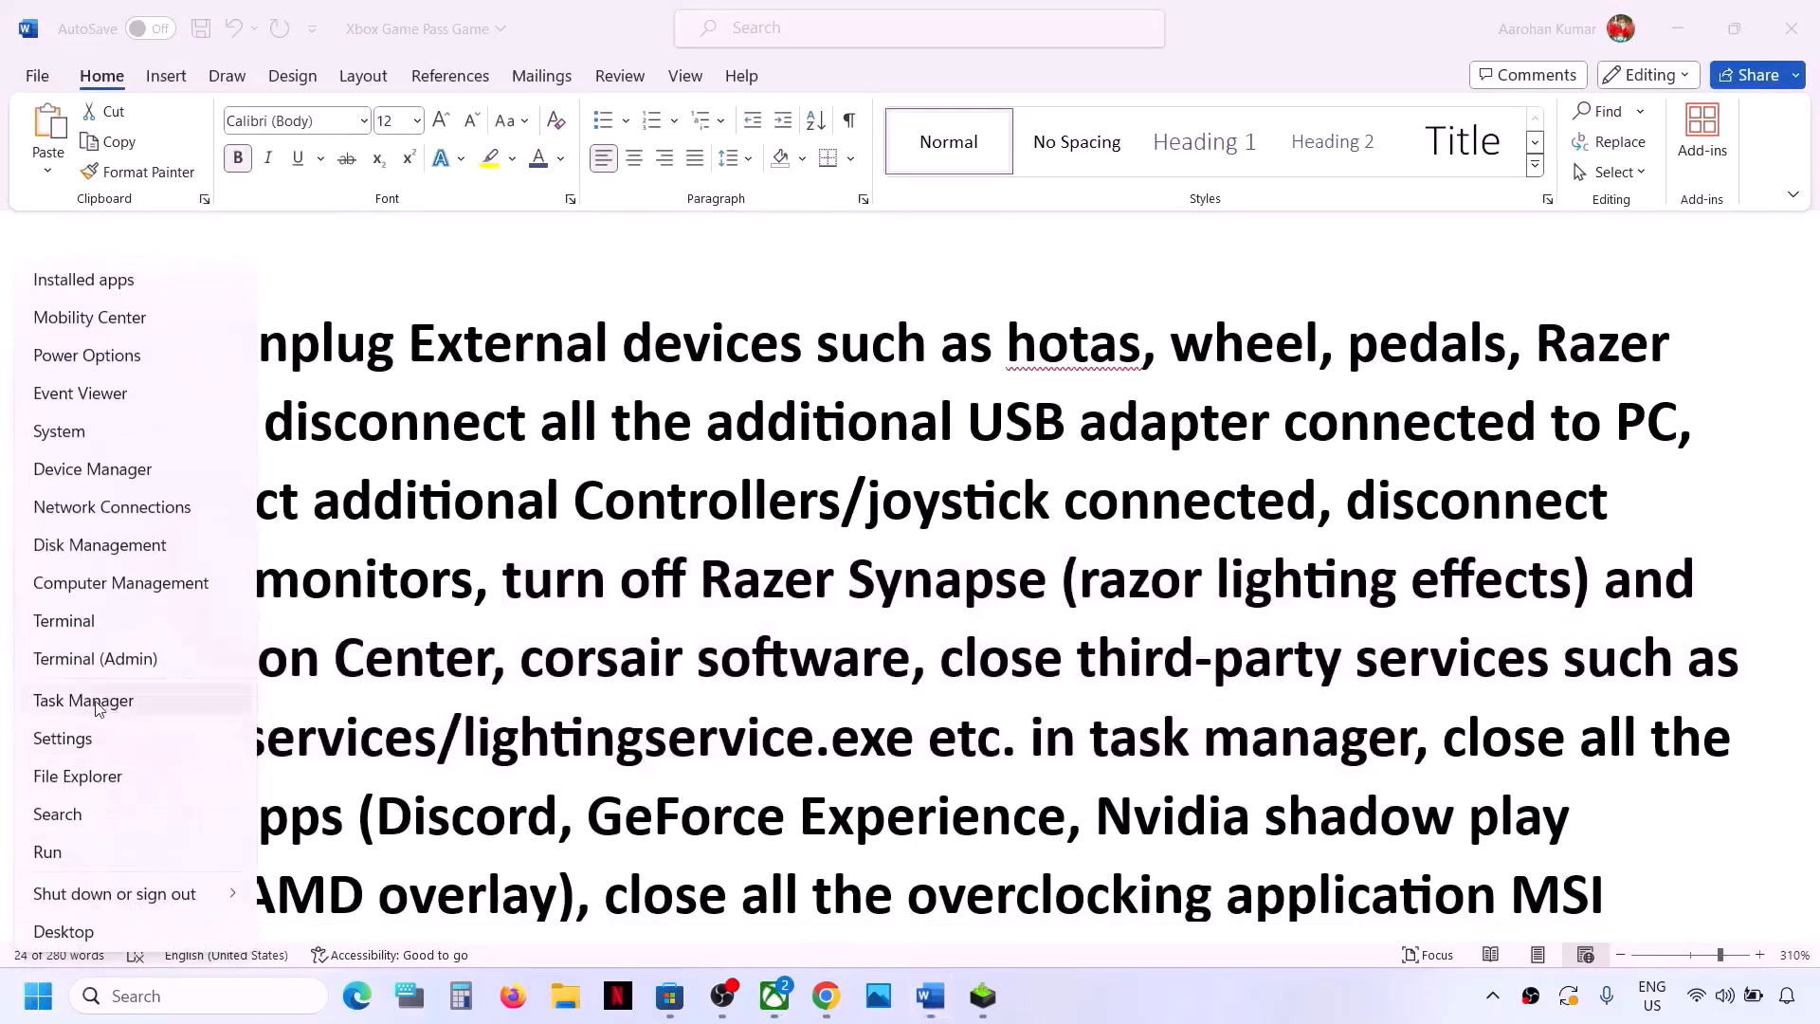
pyautogui.click(83, 700)
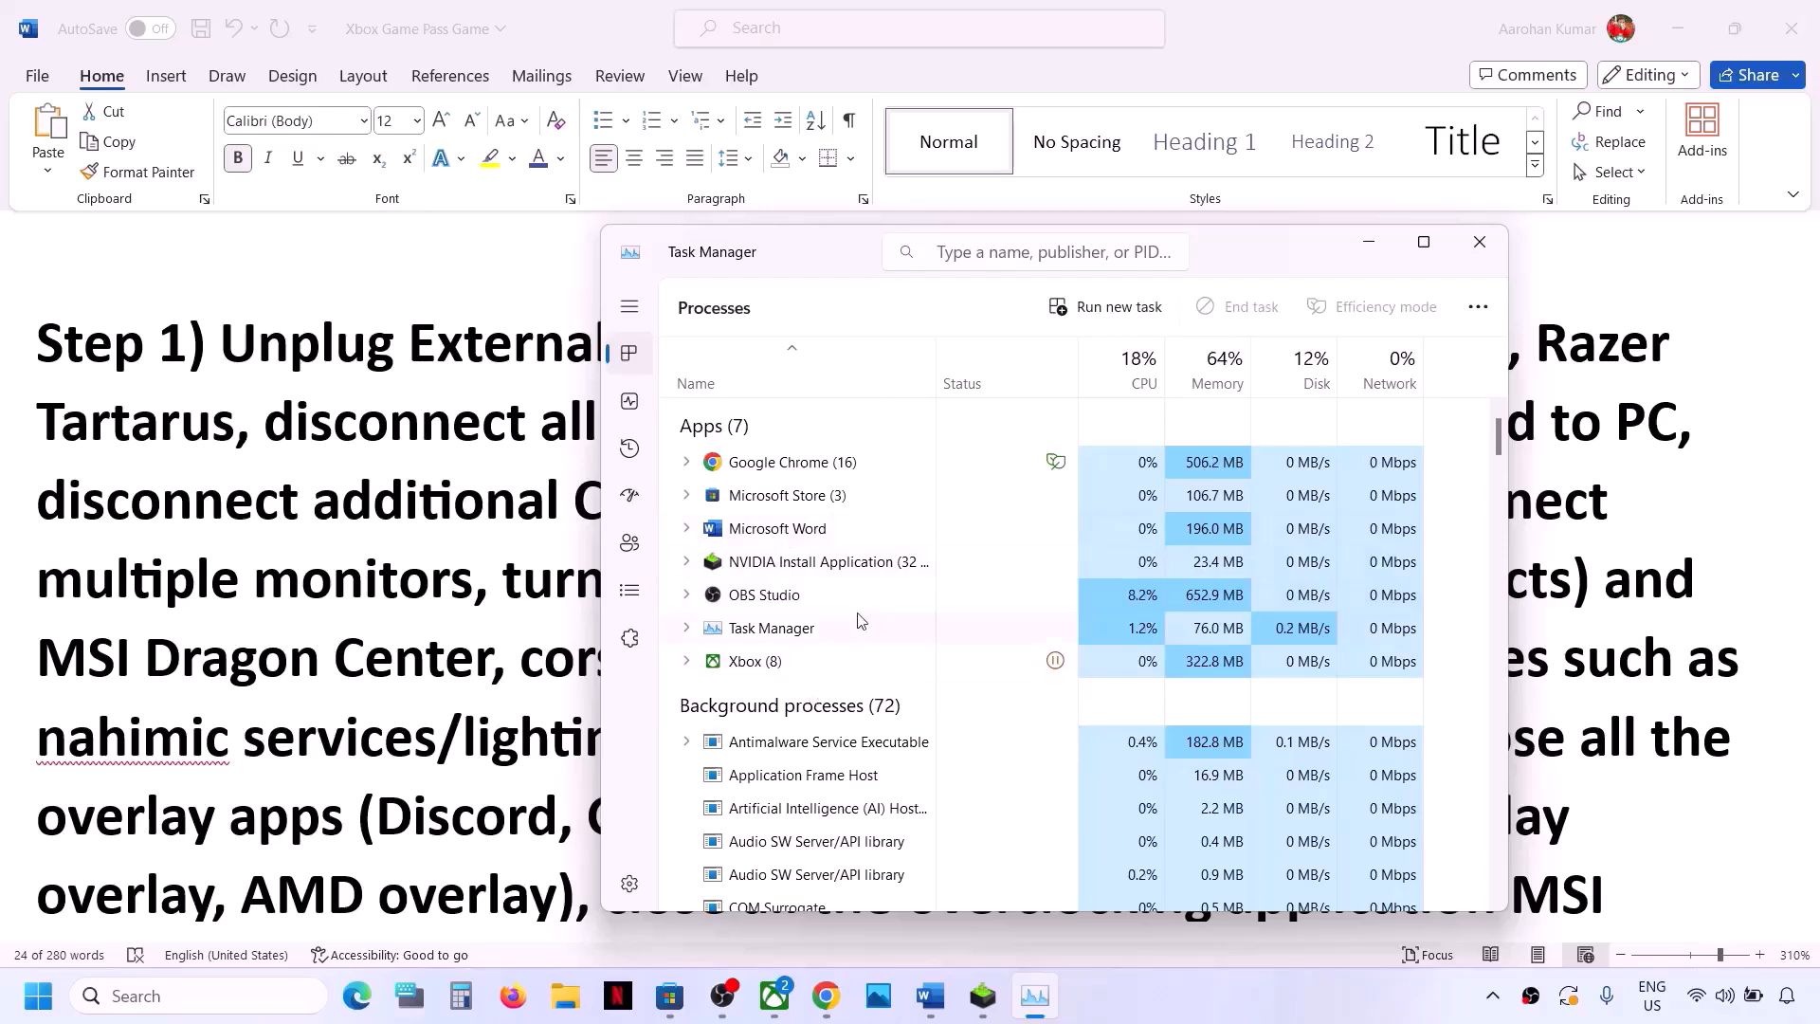
# Step: Return to the Word document and review the Step 1 advice on overlay apps, overclocking applications and clean boot, highlighting the passages
pyautogui.rightClick(813, 595)
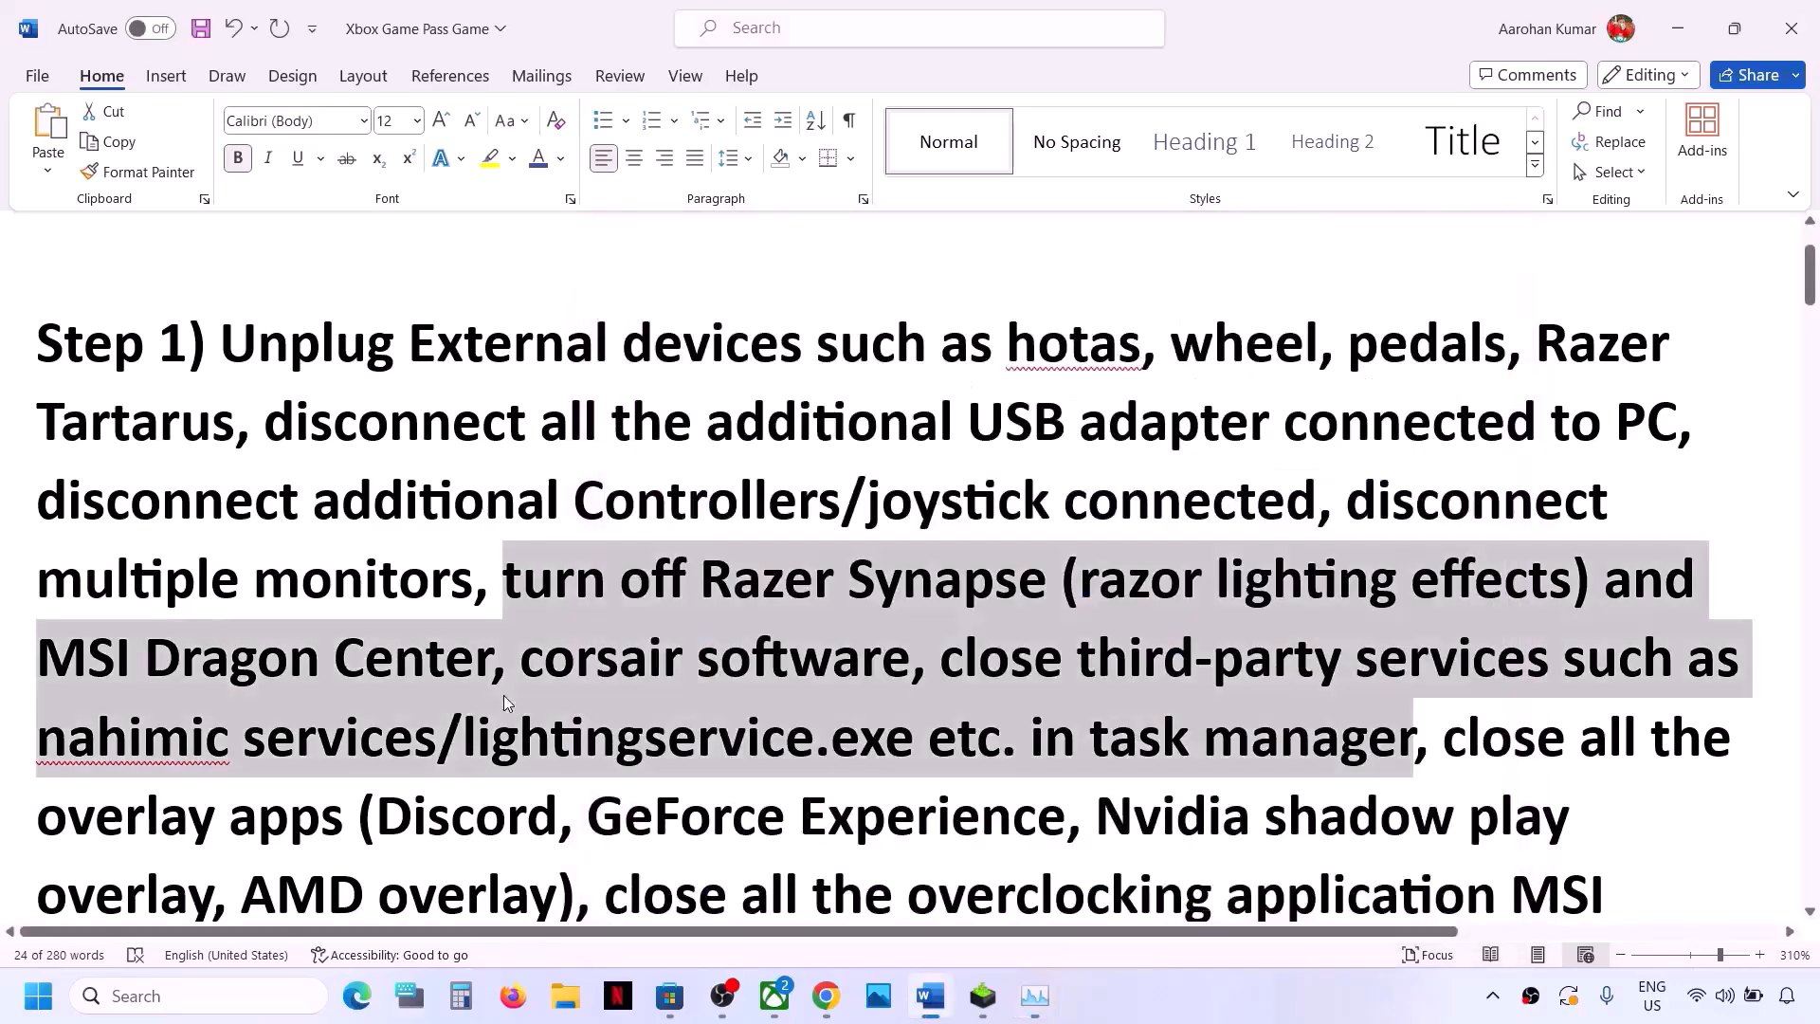
pyautogui.click(655, 814)
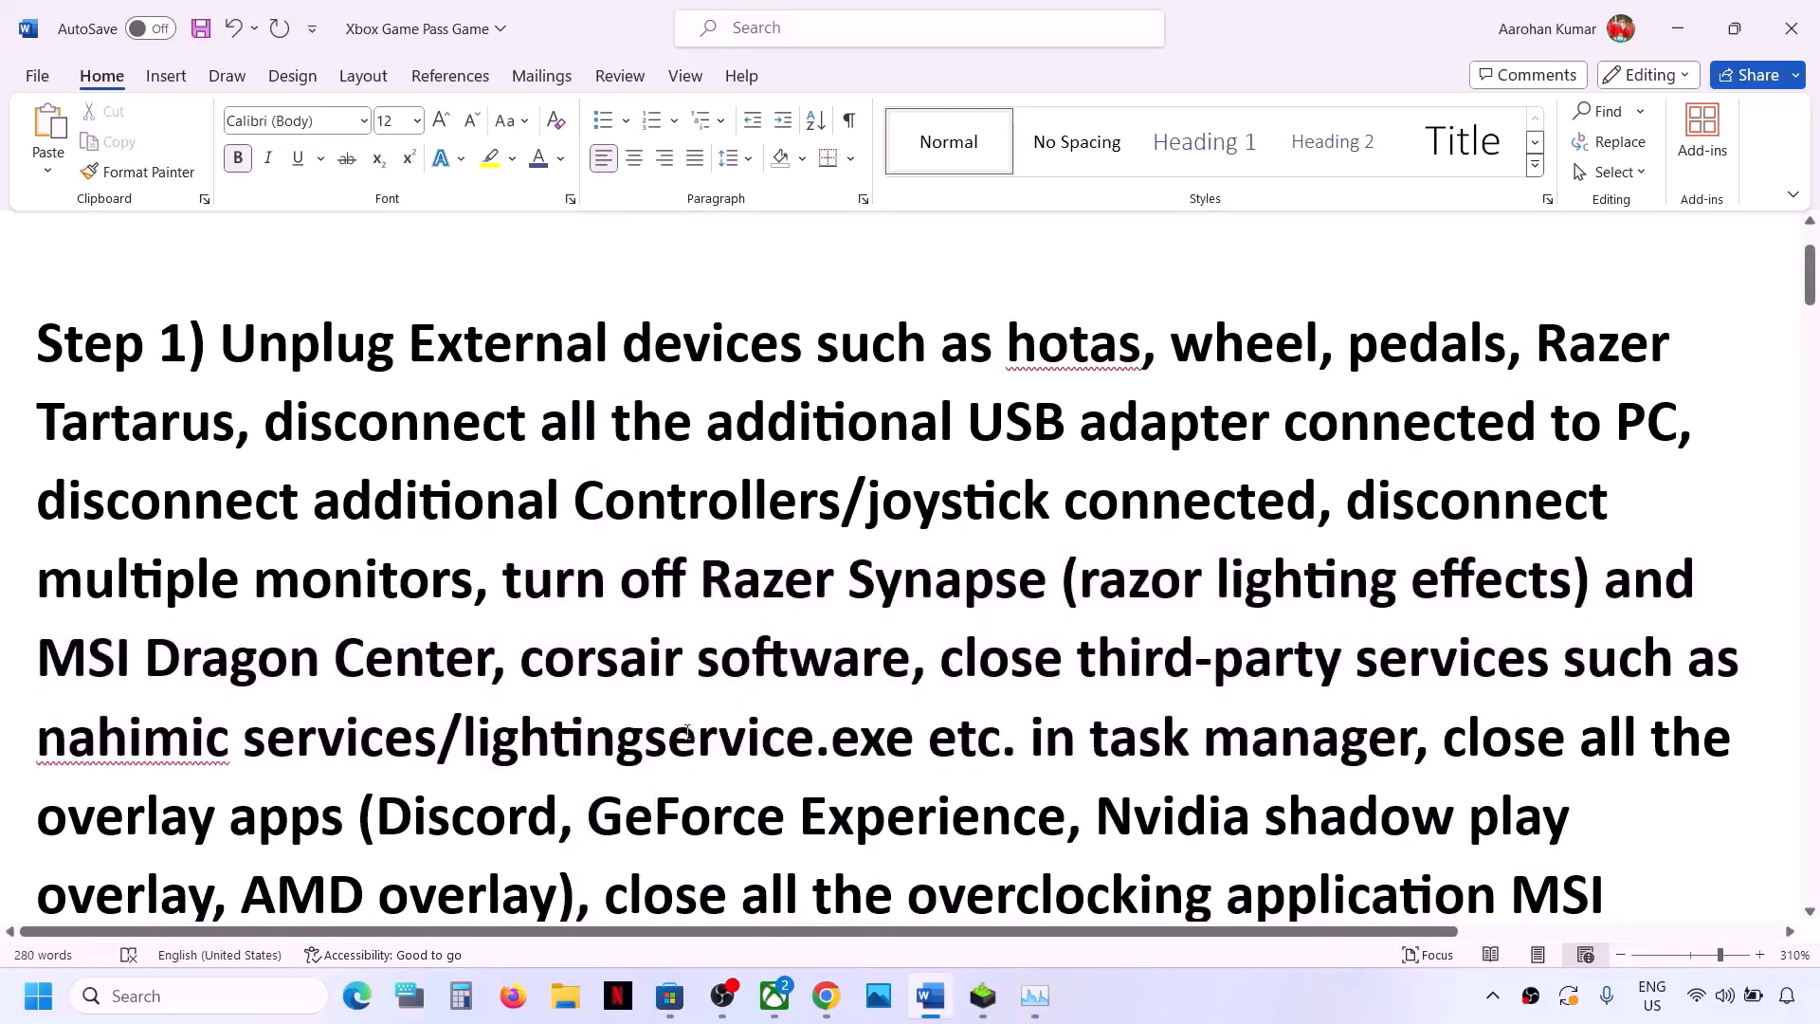
pyautogui.moveTo(588, 744); pyautogui.dragTo(337, 835)
pyautogui.scroll(-3, 377, 576)
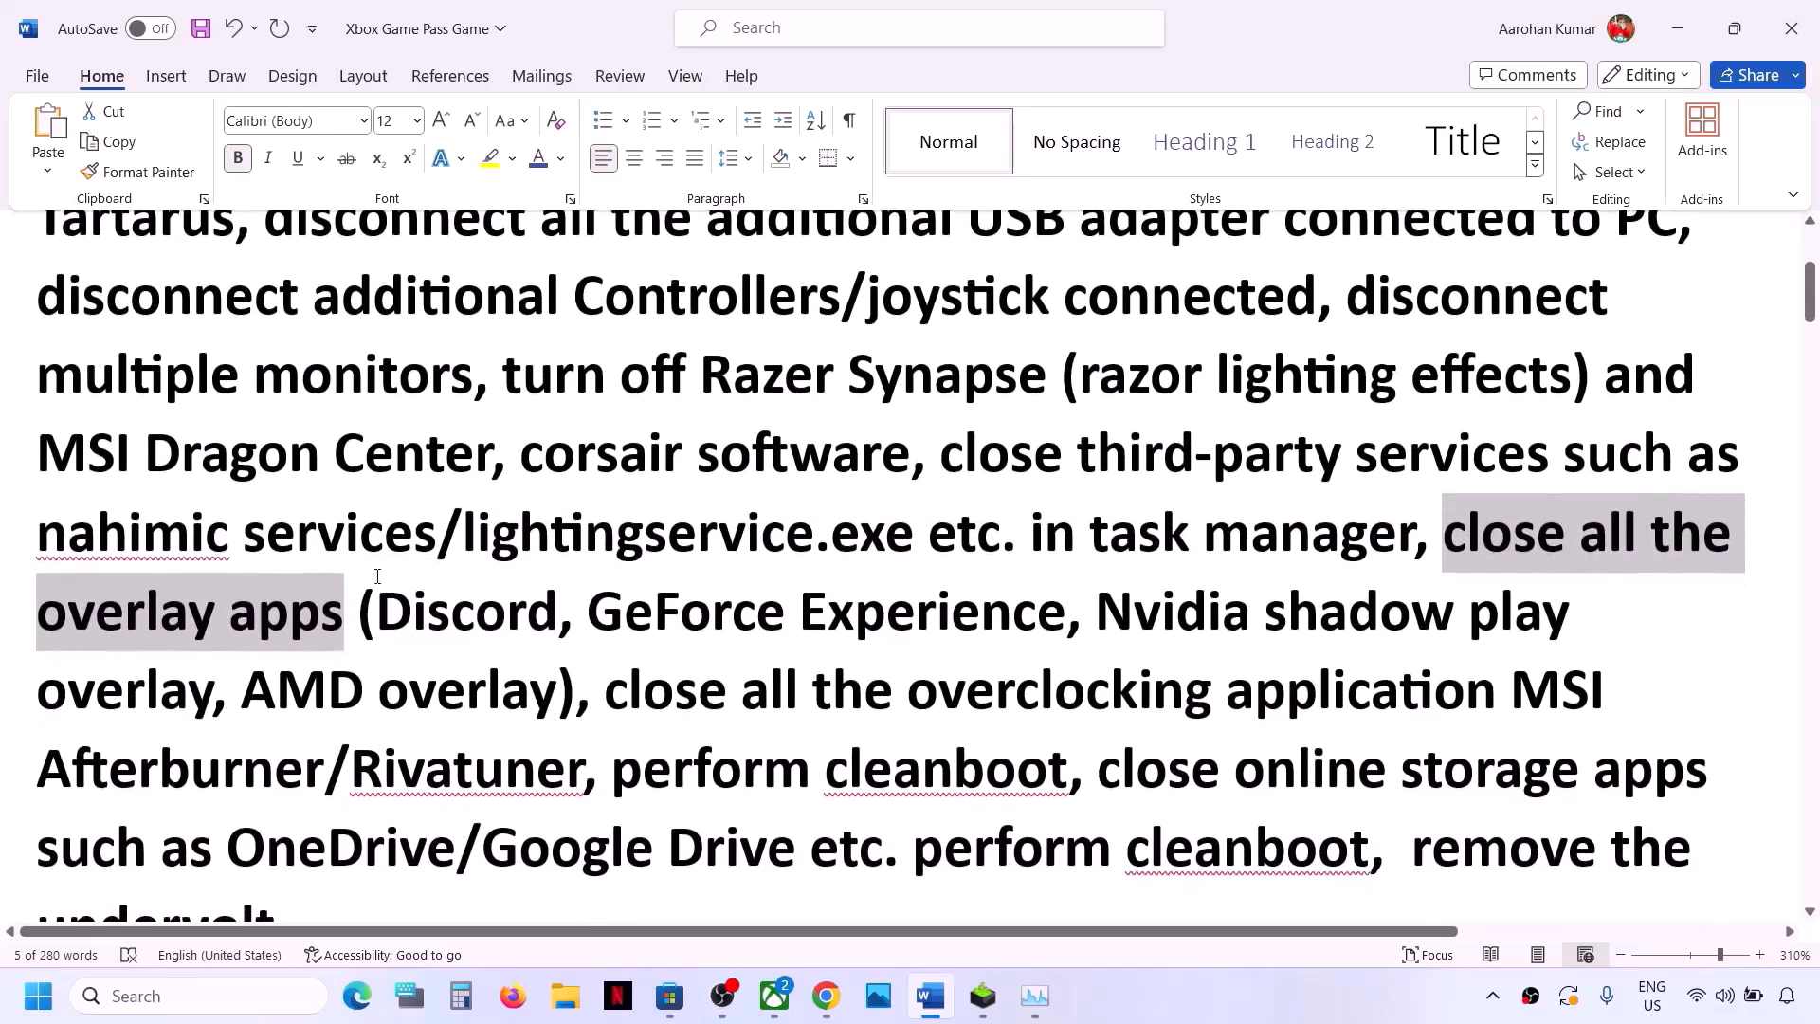
pyautogui.moveTo(369, 611); pyautogui.dragTo(1059, 642)
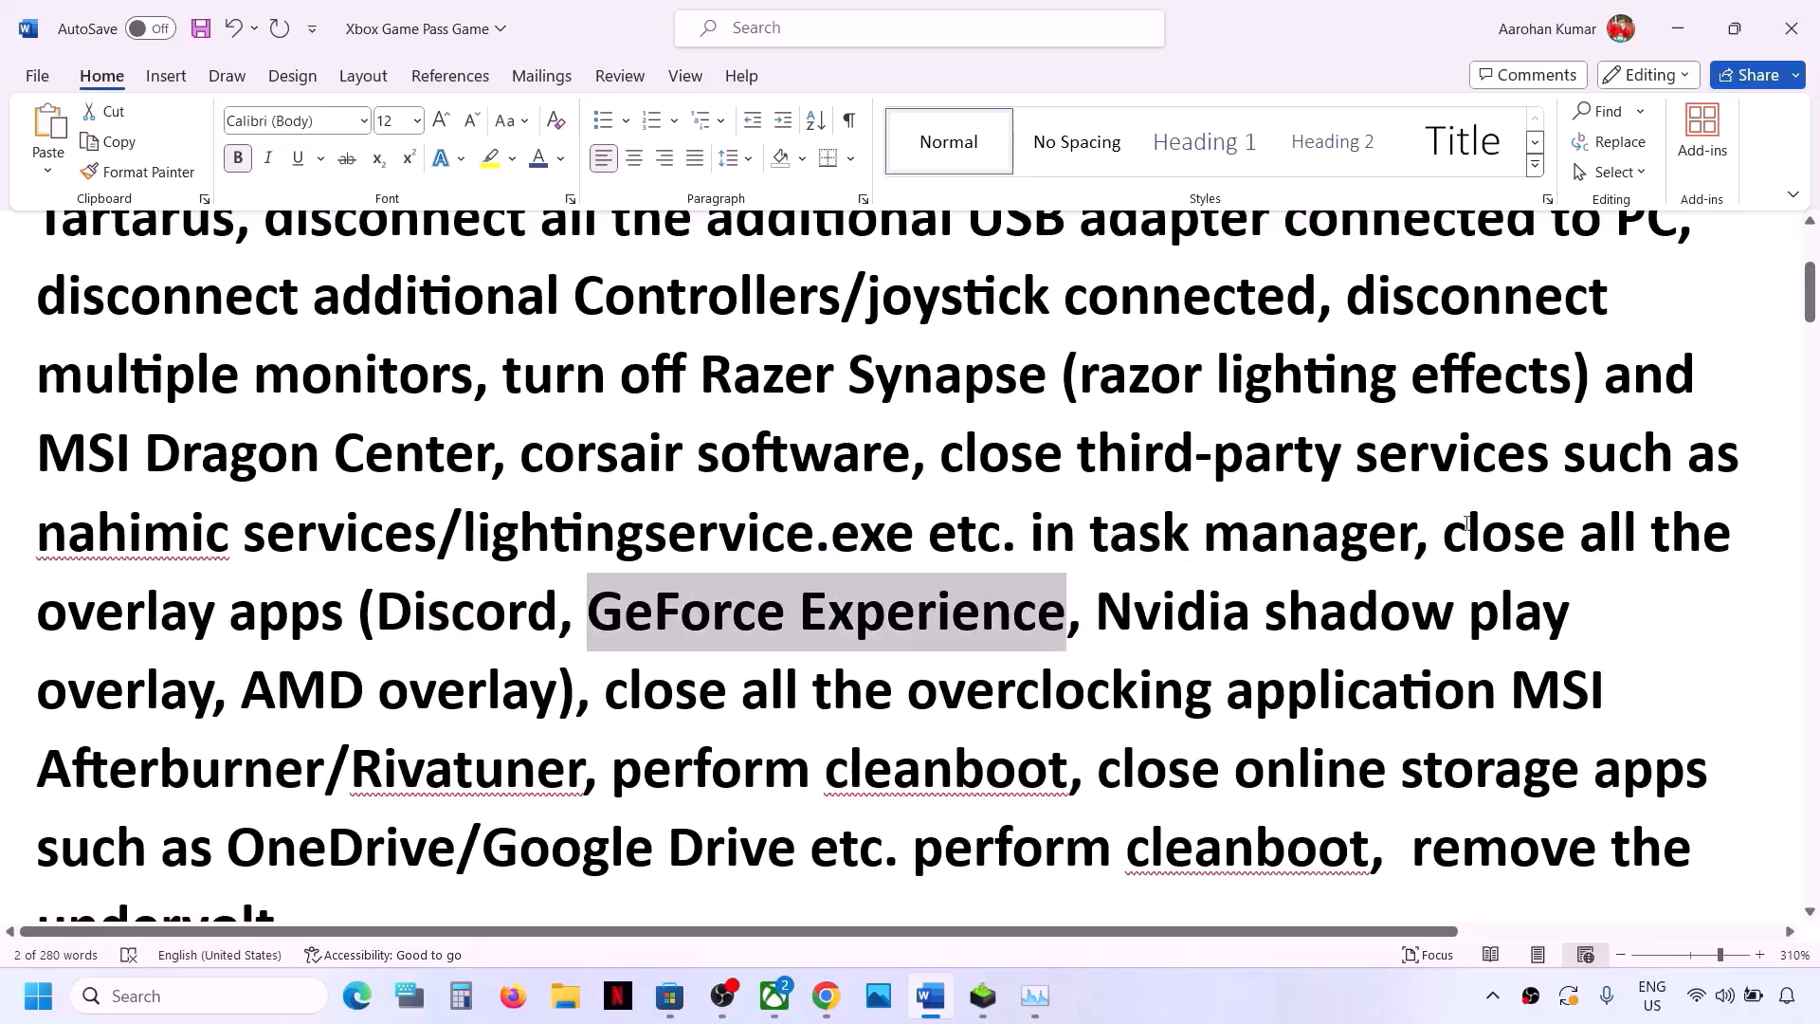
pyautogui.moveTo(1448, 533); pyautogui.dragTo(574, 764)
pyautogui.click(613, 699)
pyautogui.click(1154, 621)
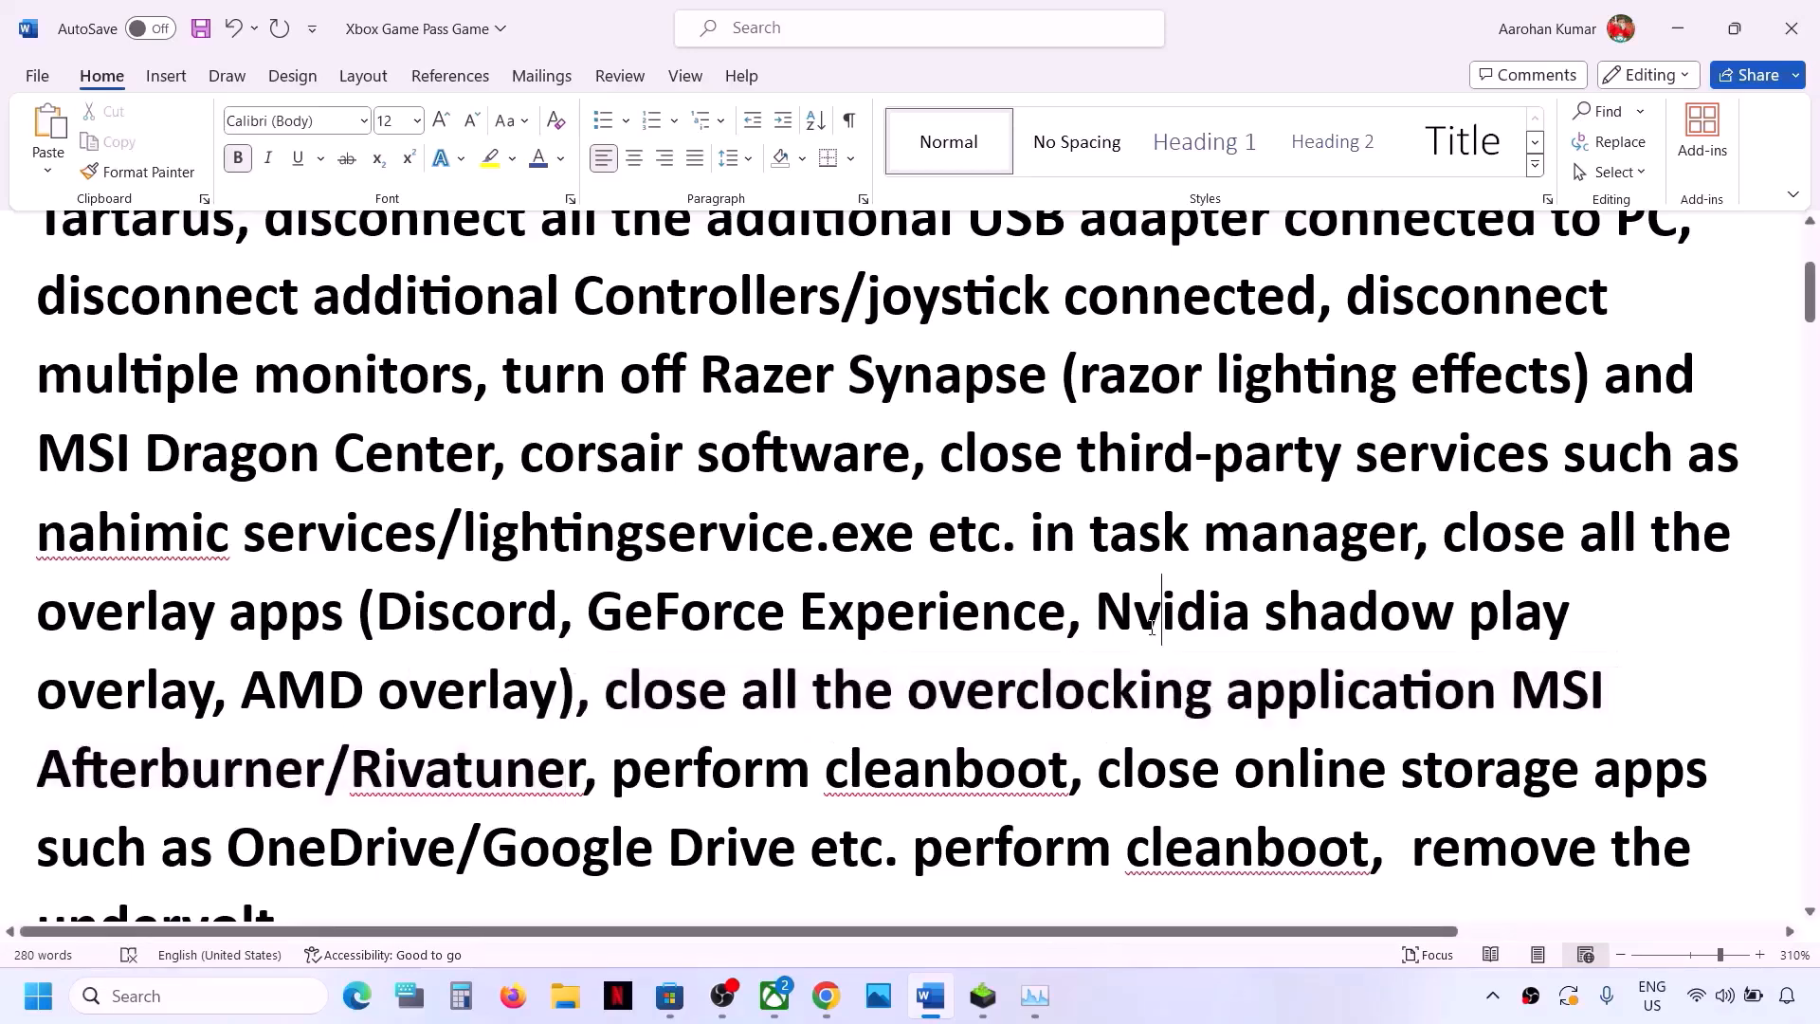
pyautogui.moveTo(1012, 700); pyautogui.dragTo(1253, 701)
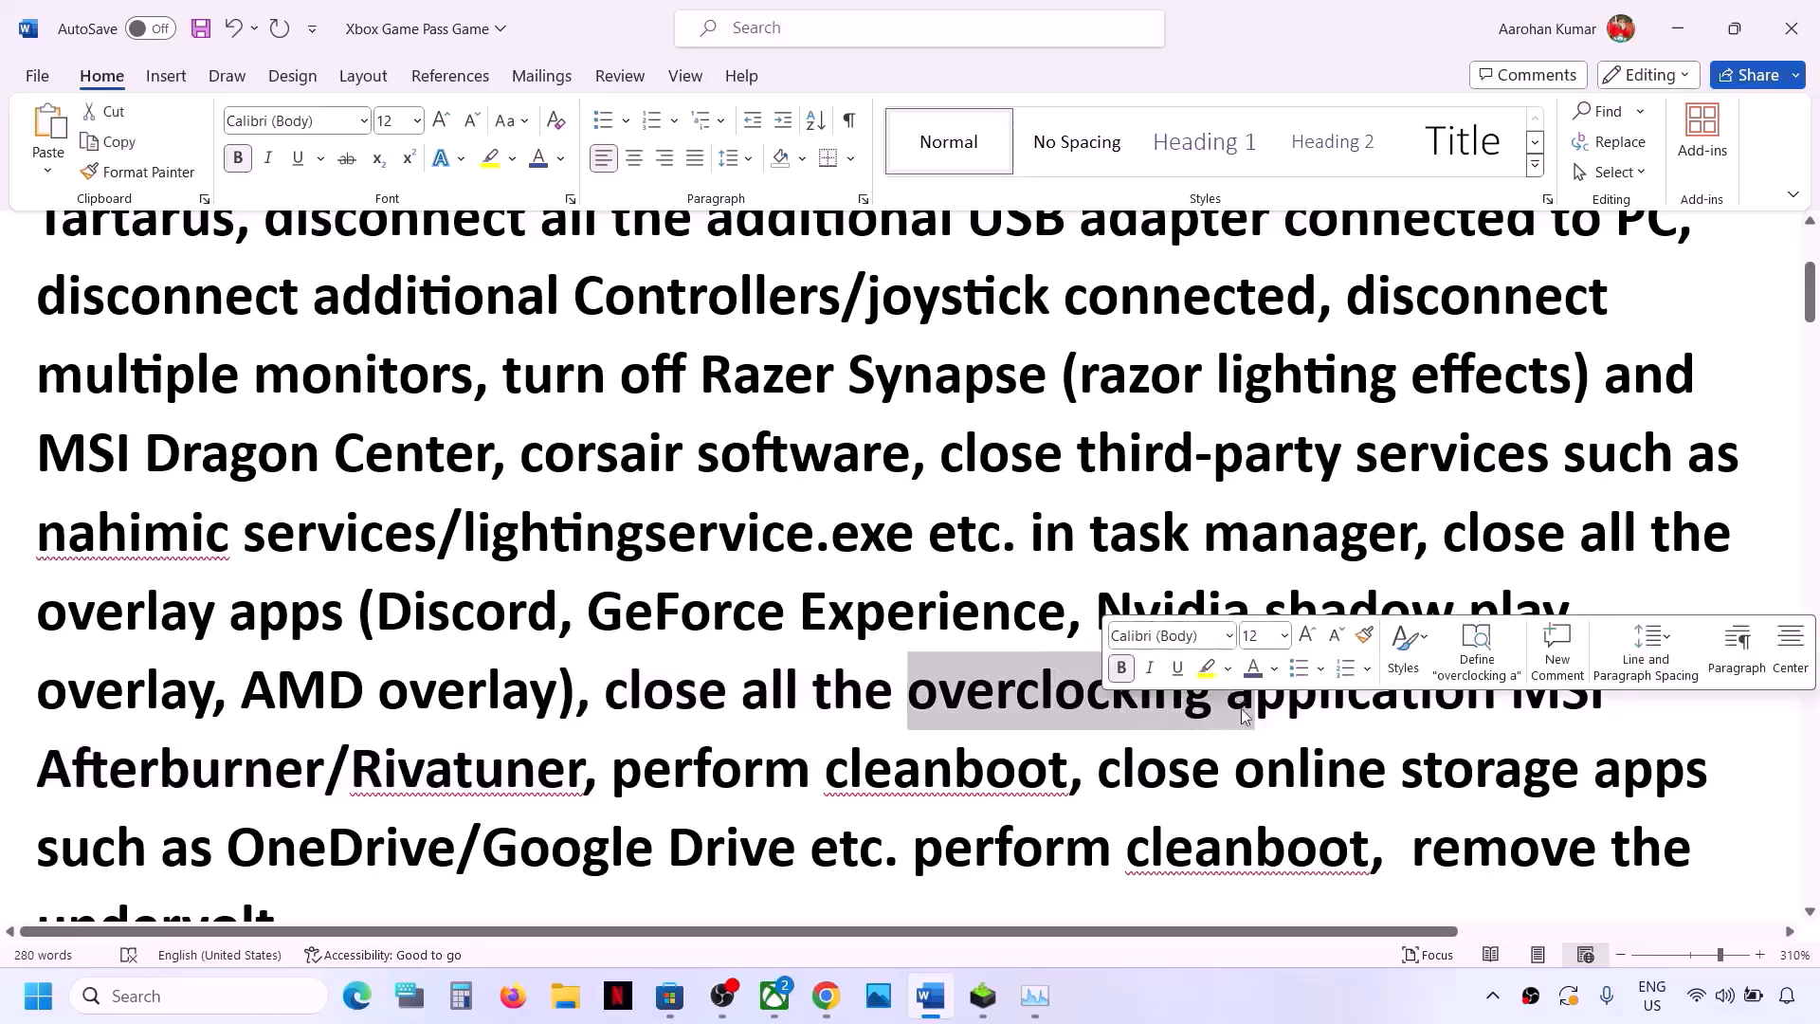
pyautogui.moveTo(618, 787); pyautogui.dragTo(1068, 785)
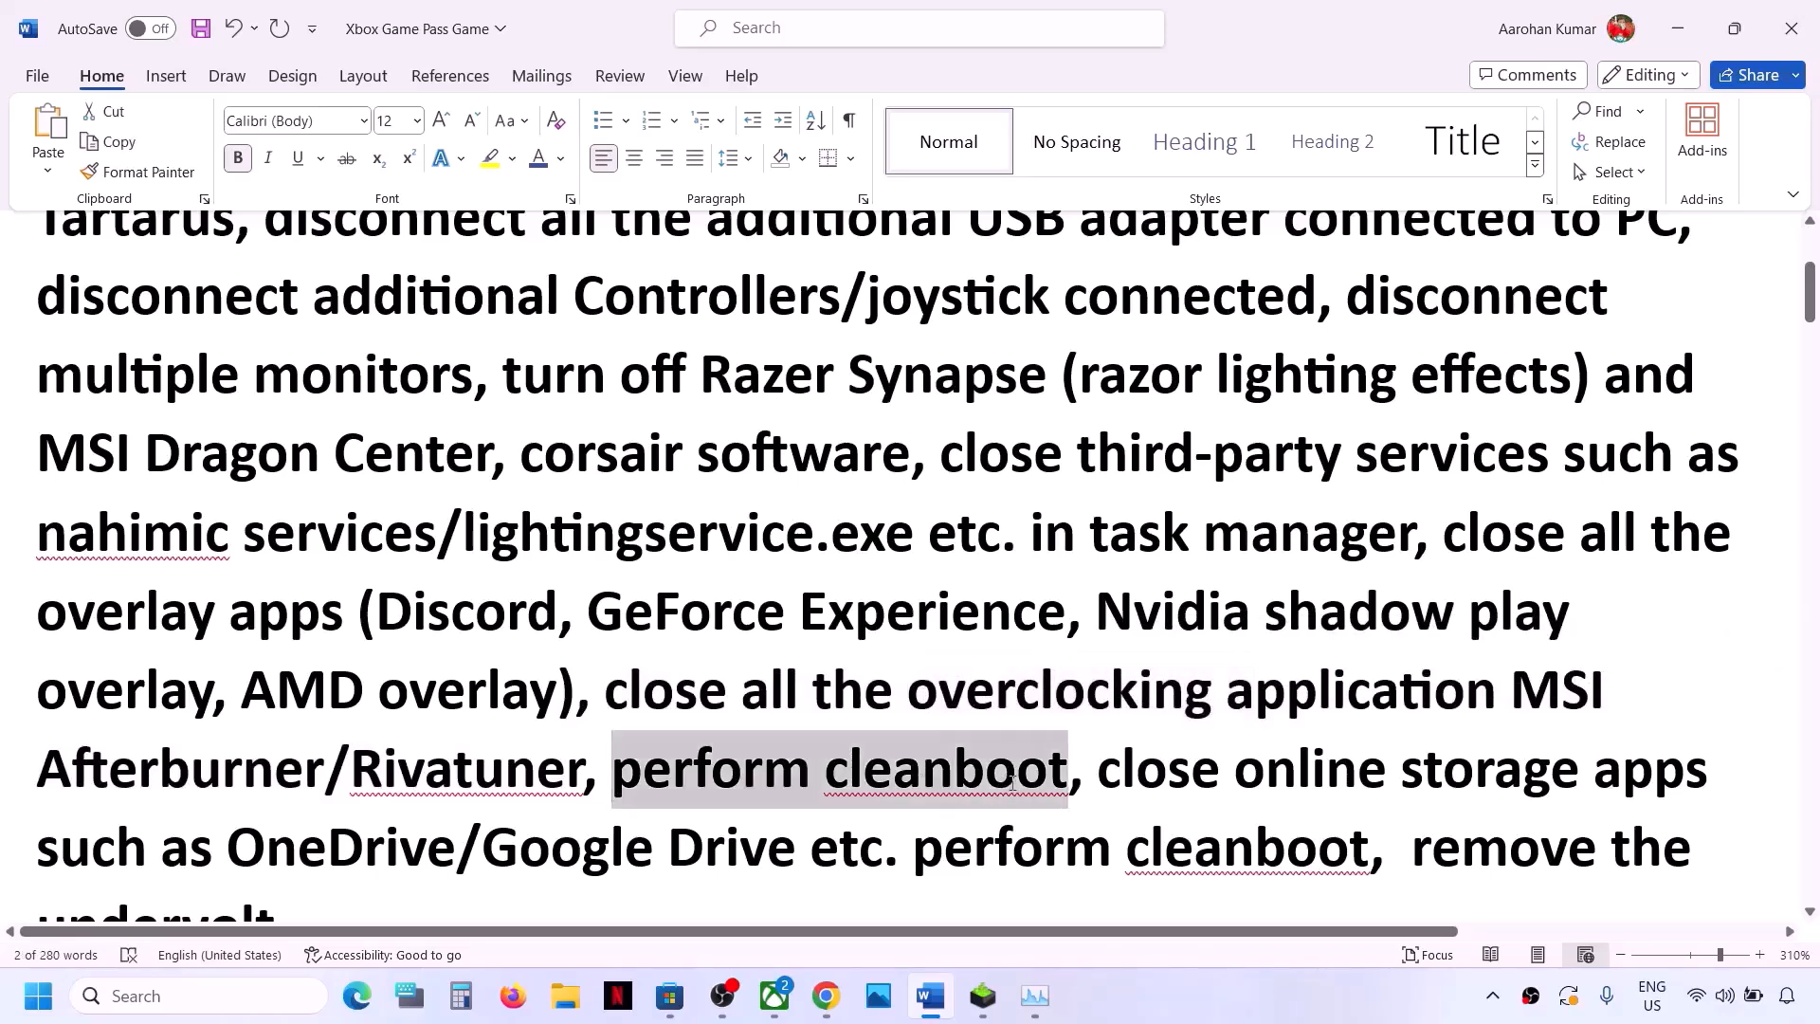
# Step: Open System Configuration, hide all Microsoft services in the services list and confirm the dialog
pyautogui.click(175, 1003)
pyautogui.write('system')
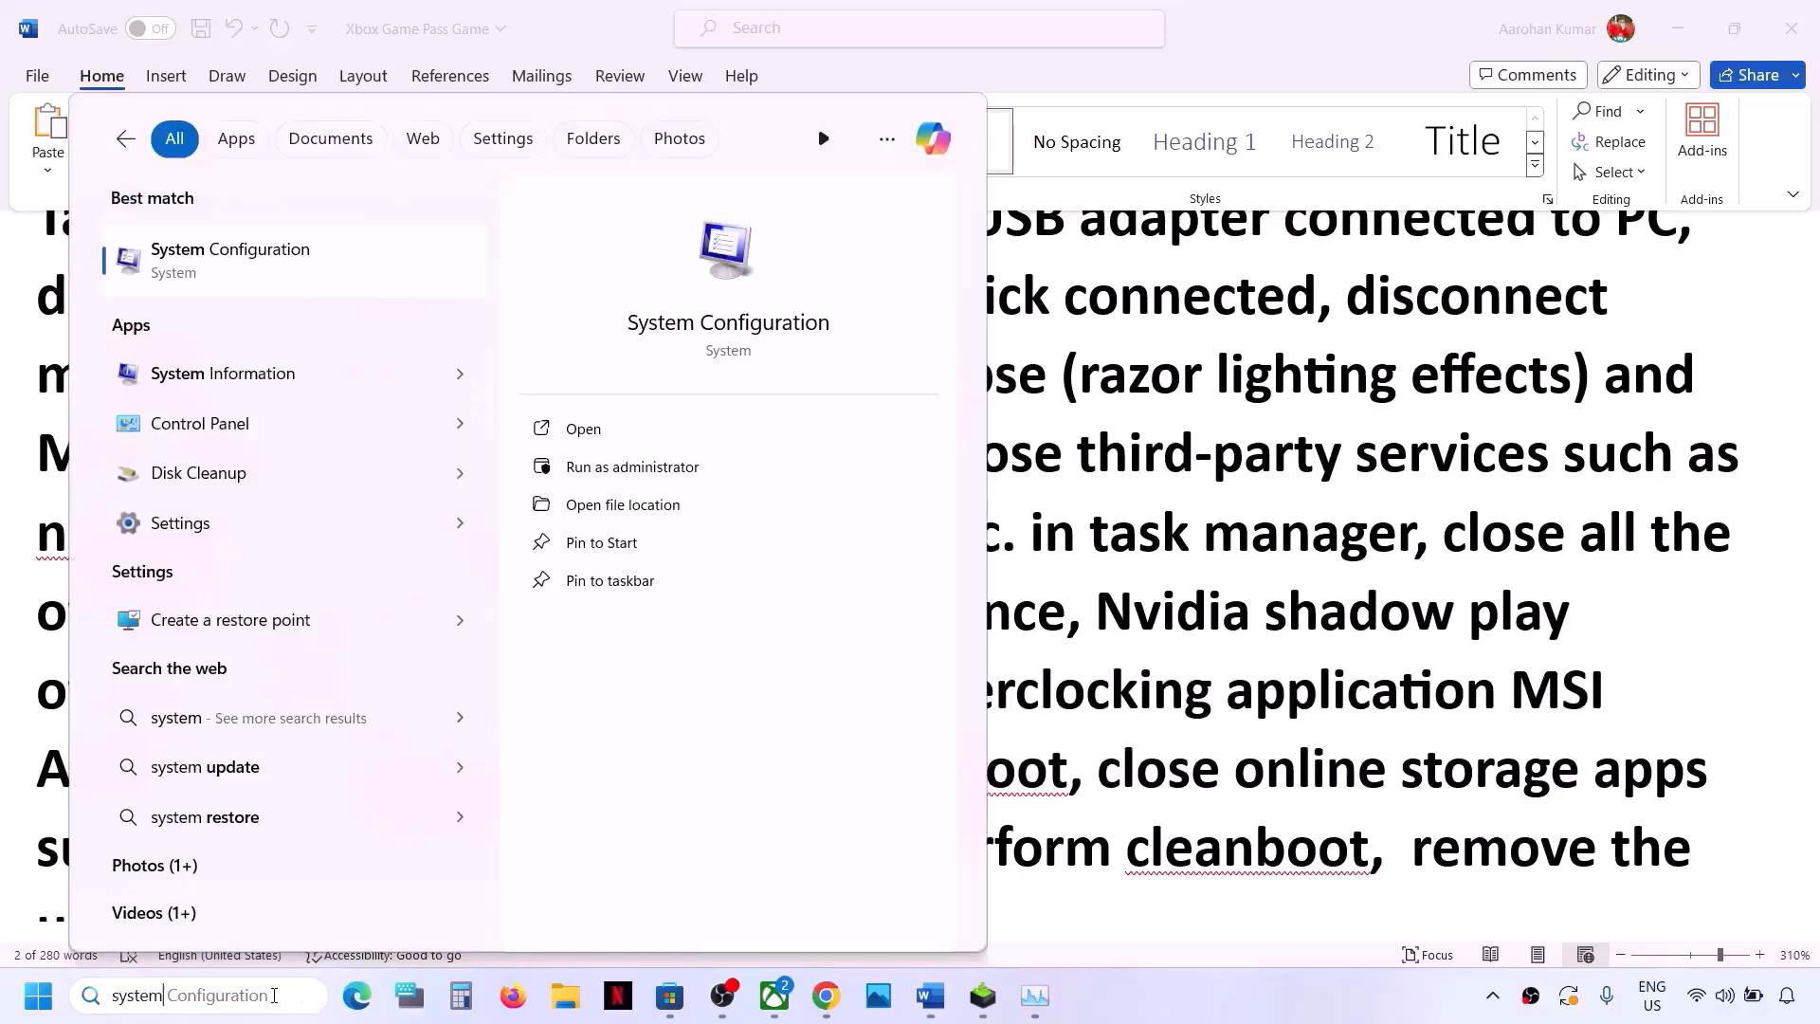
pyautogui.press('Right')
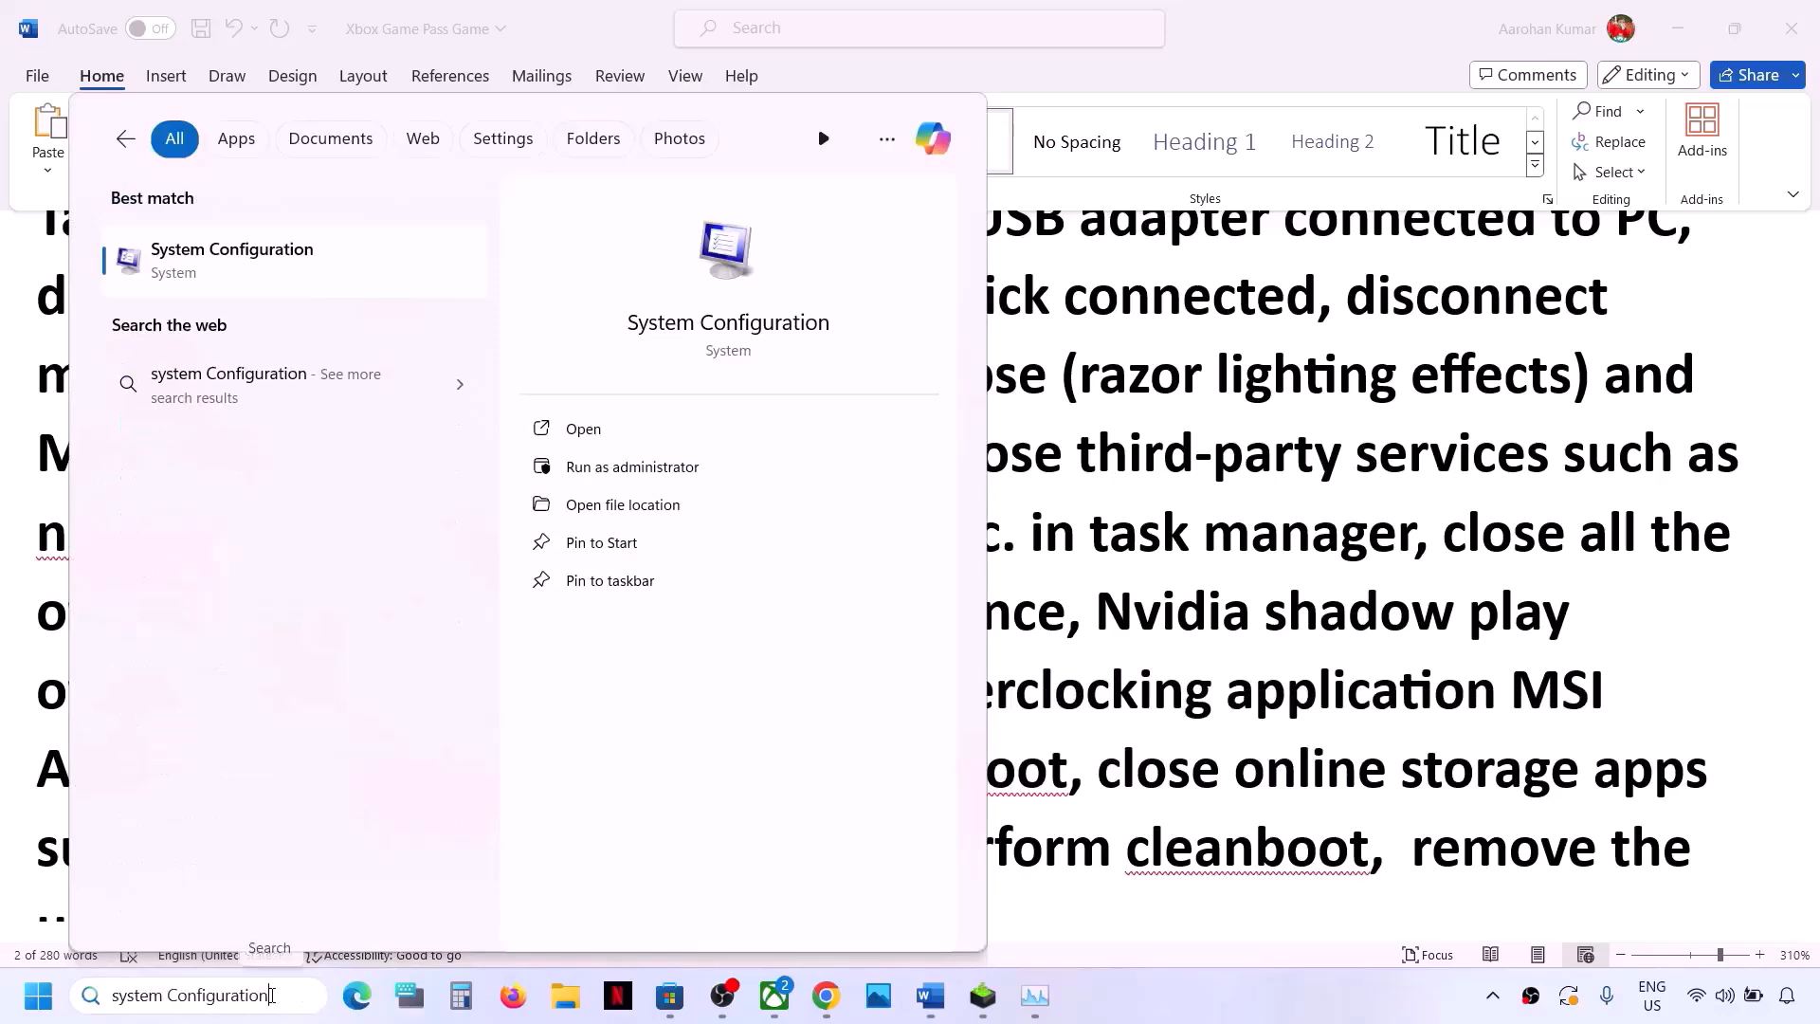
pyautogui.click(225, 282)
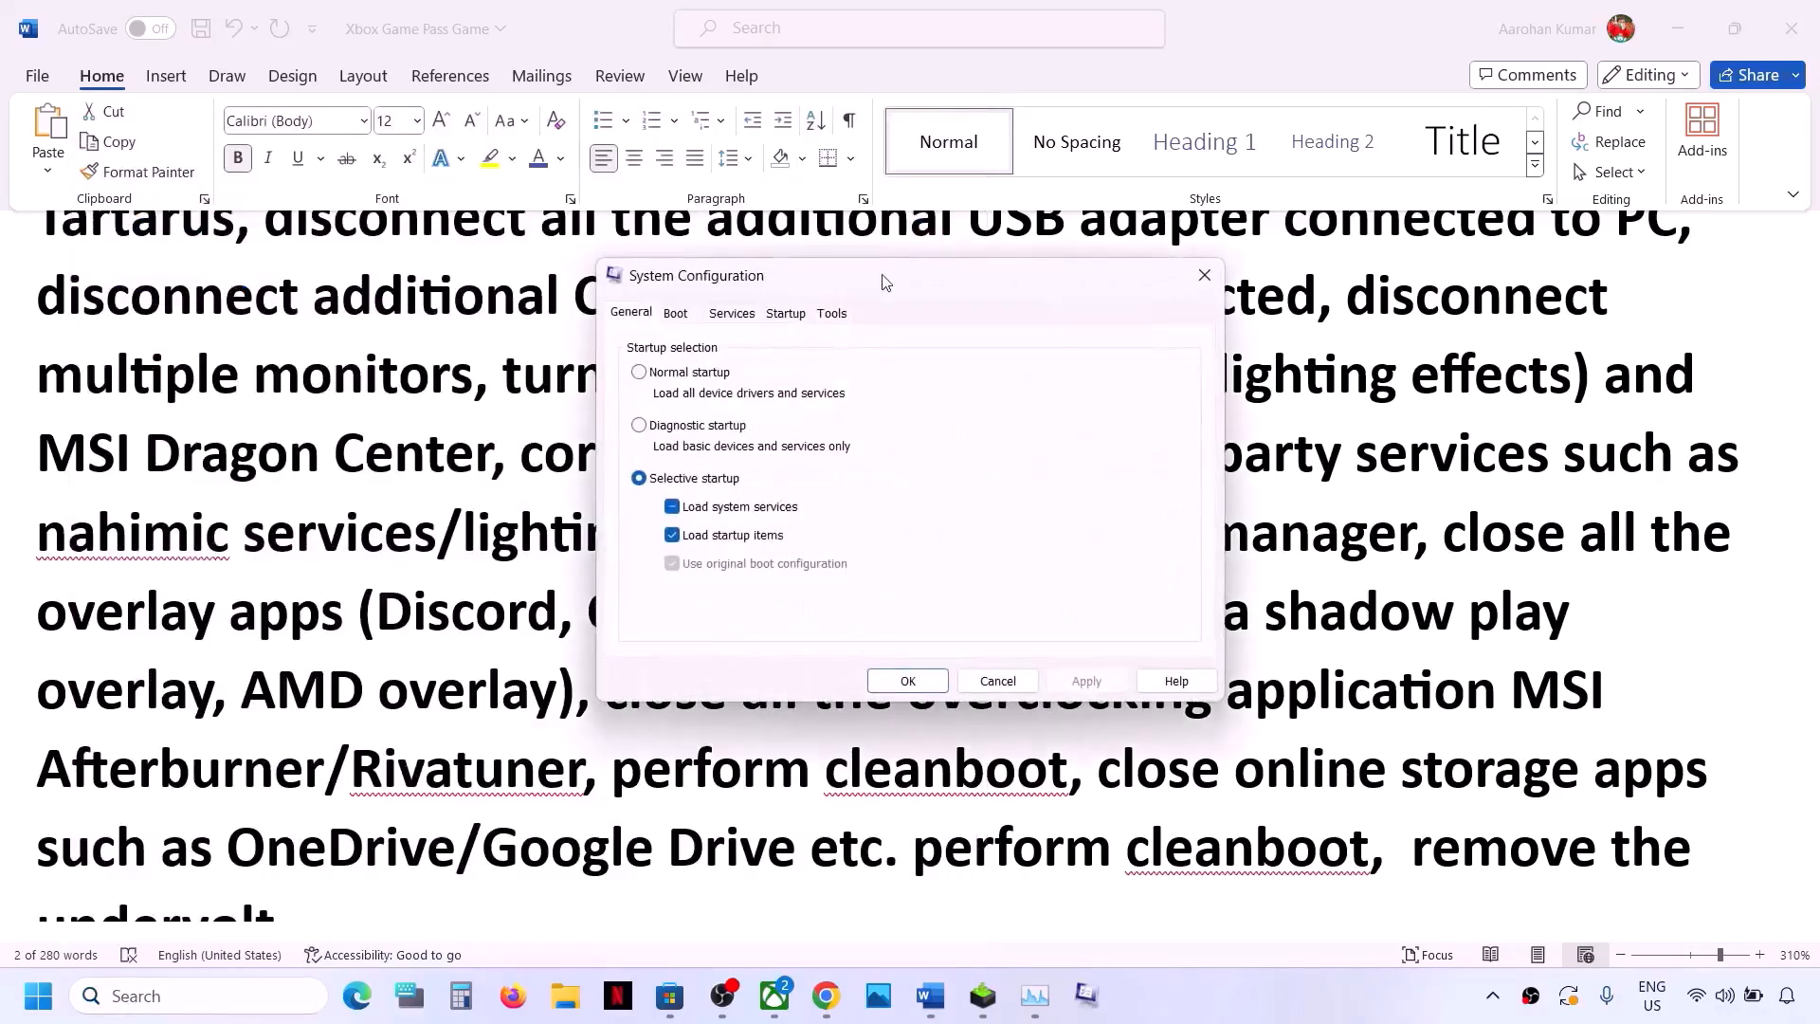
pyautogui.click(745, 319)
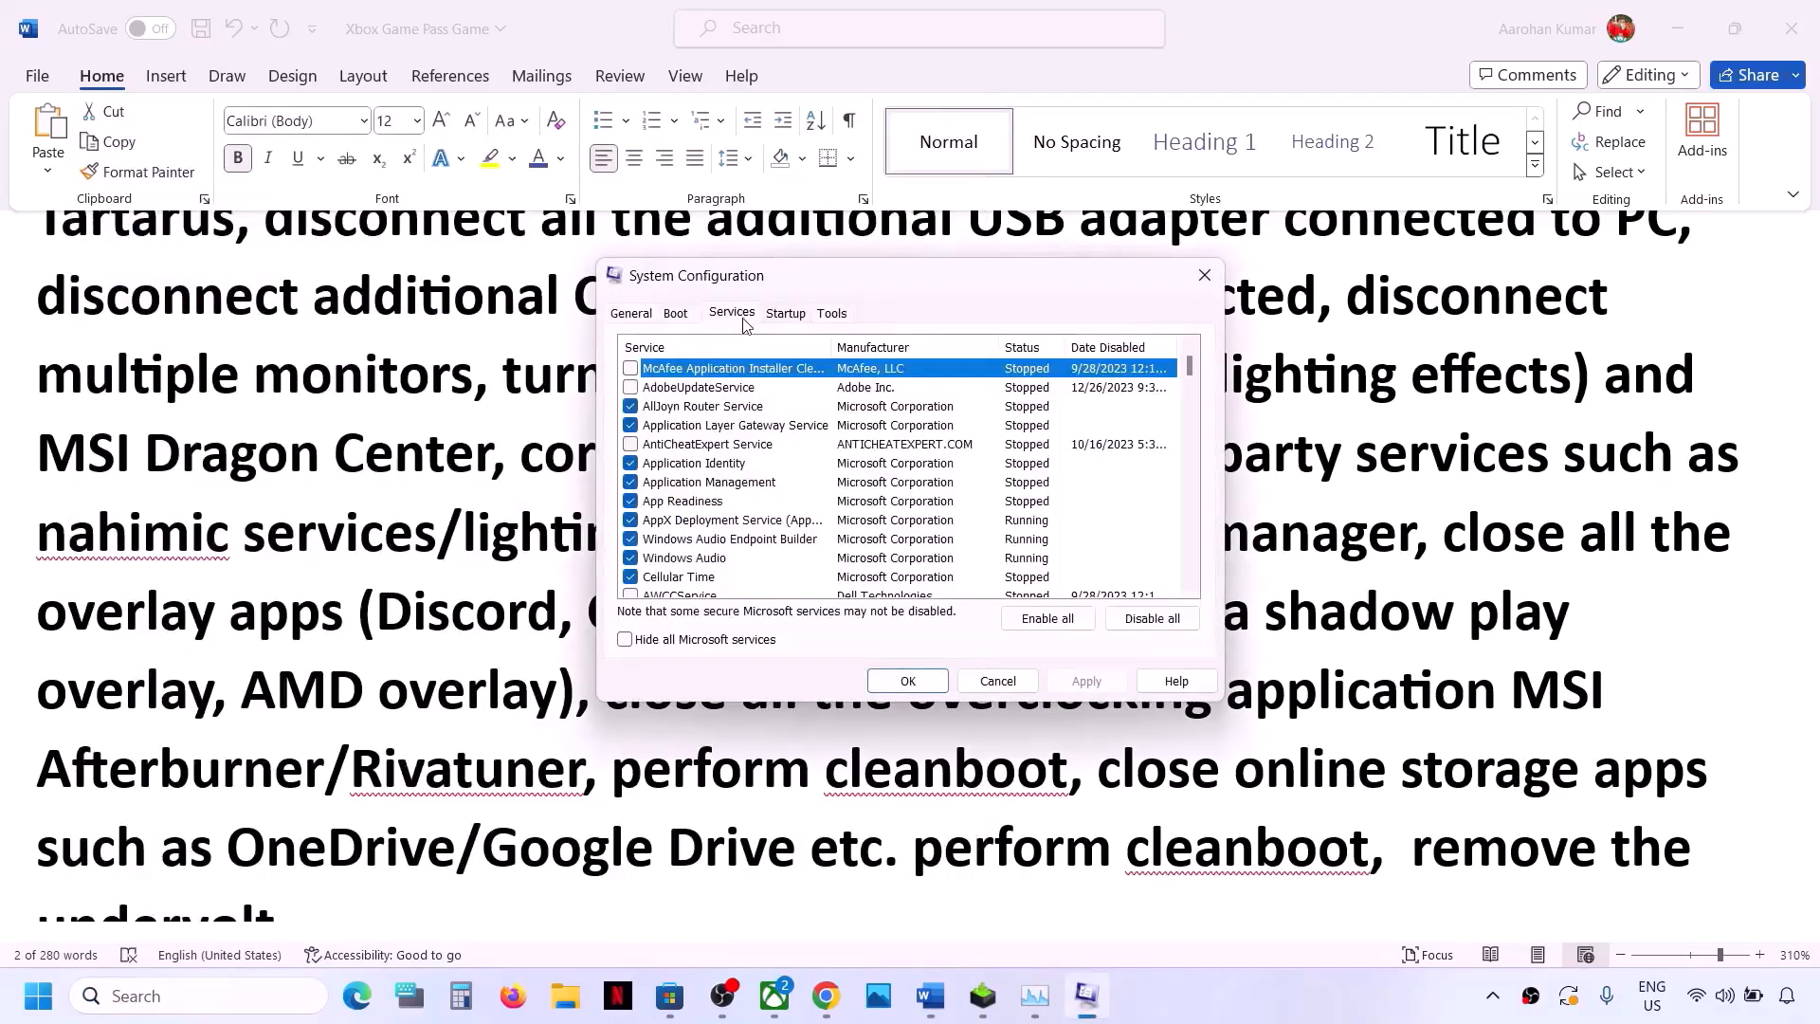
pyautogui.click(627, 642)
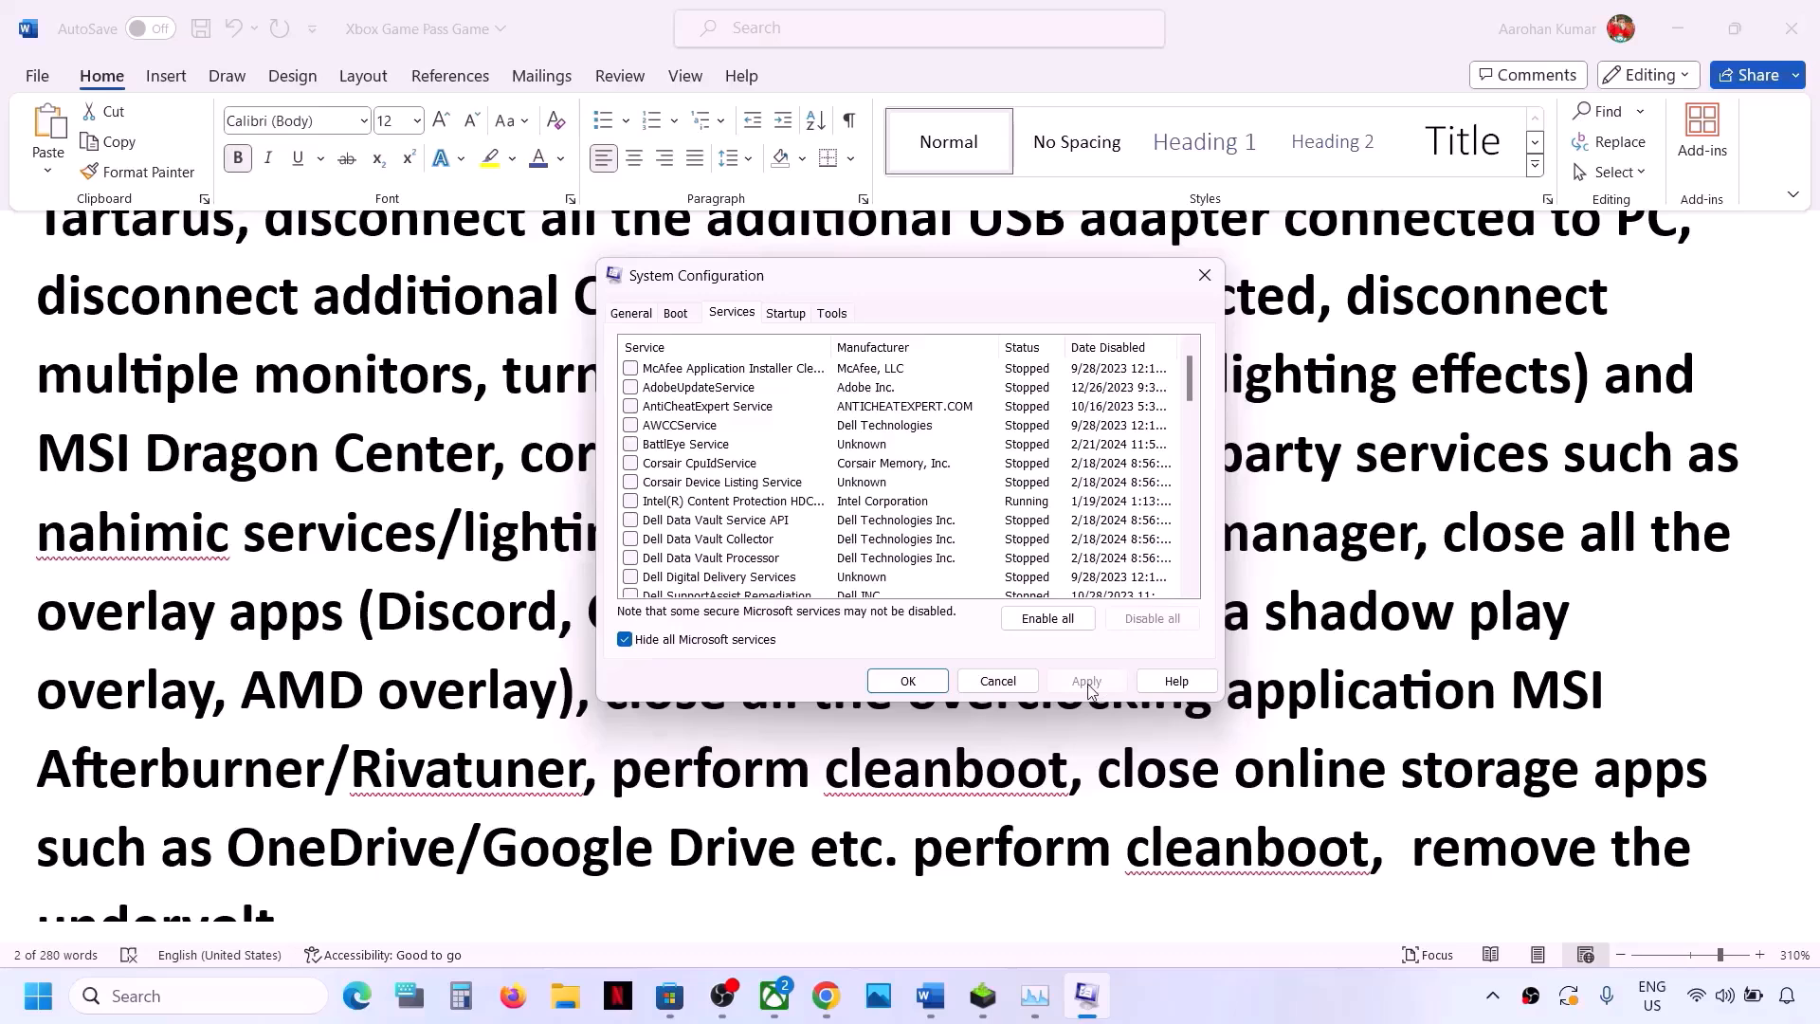
pyautogui.click(907, 681)
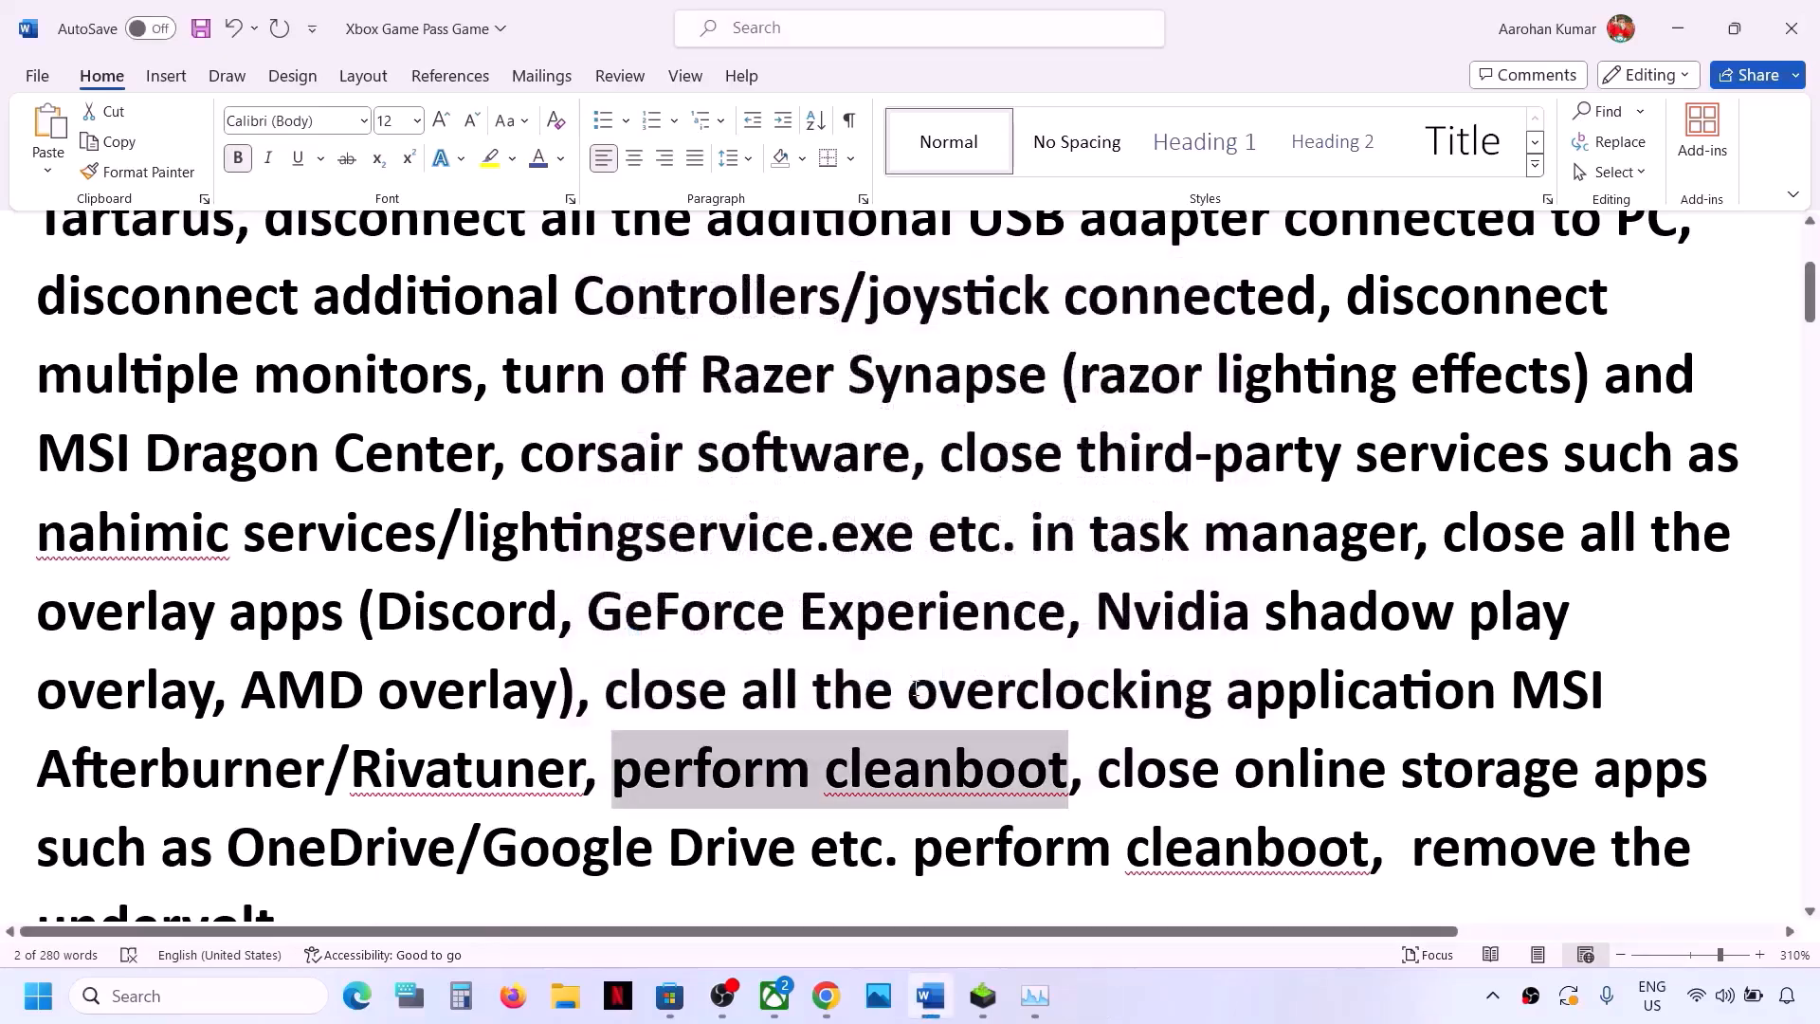
# Step: Highlight the advice on closing online storage apps and quit OneDrive running in the background, confirming the closure
pyautogui.scroll(-2, 915, 689)
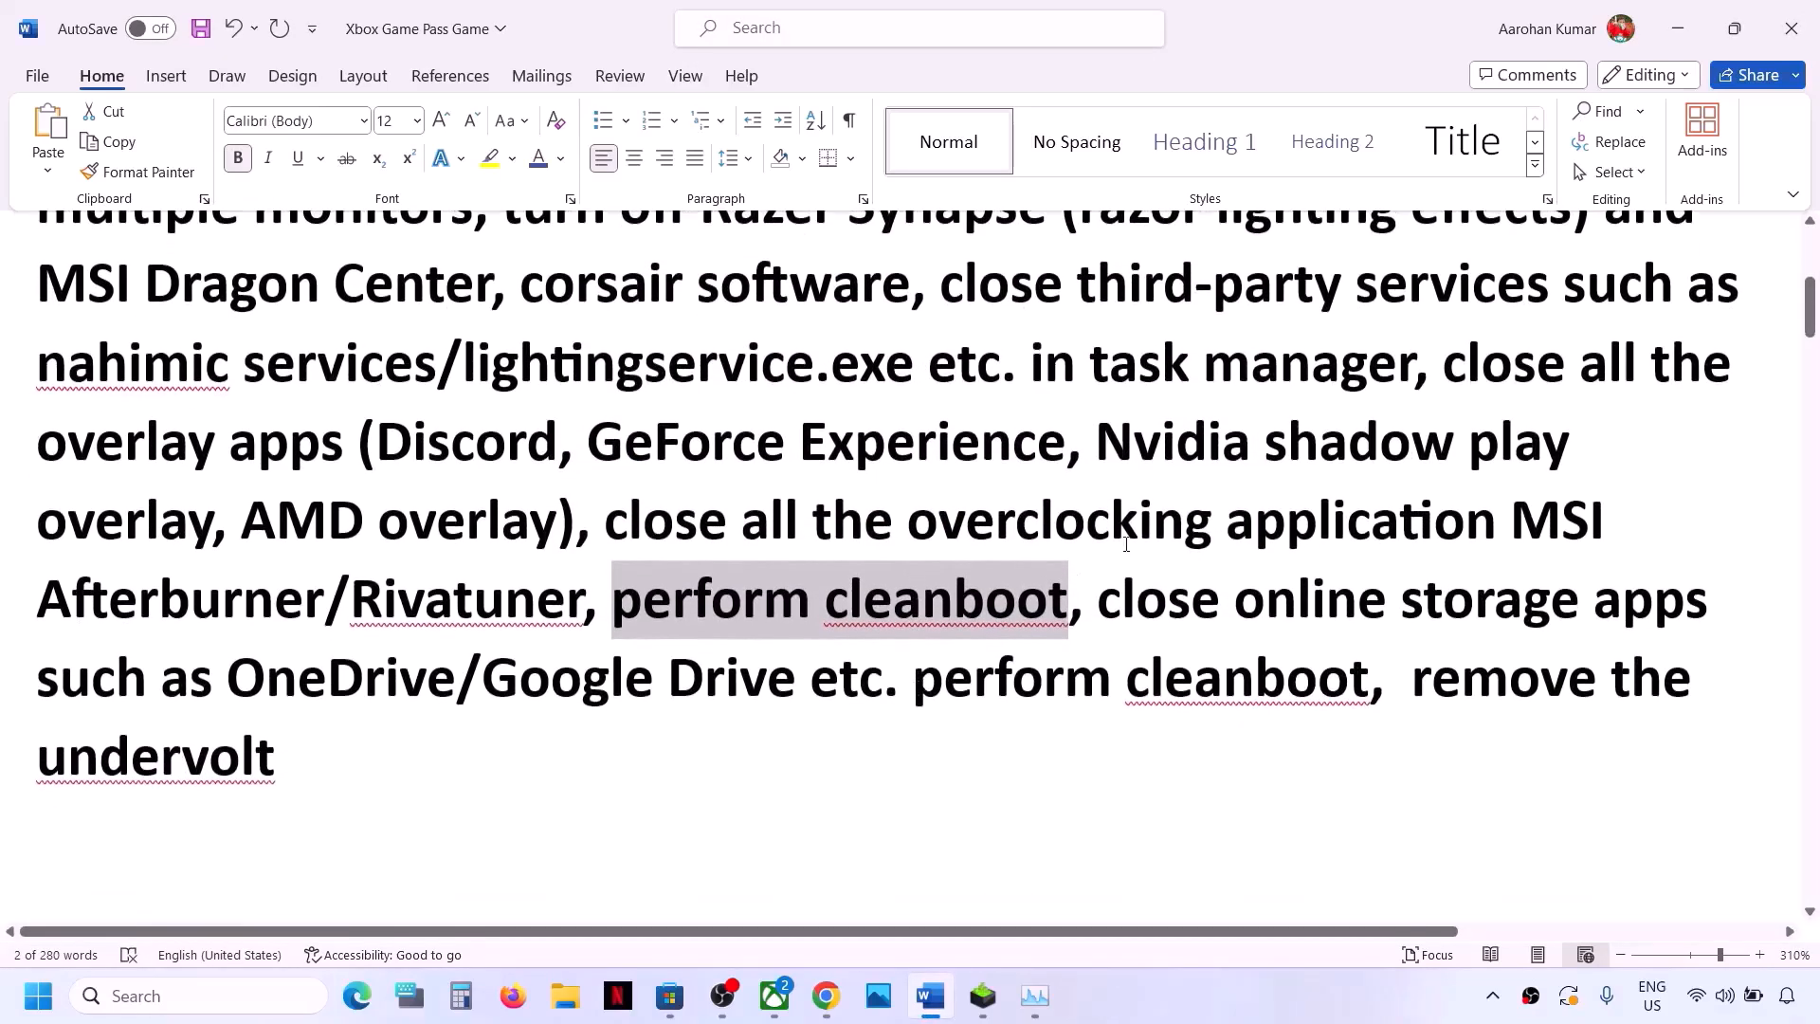
pyautogui.moveTo(1106, 596); pyautogui.dragTo(423, 676)
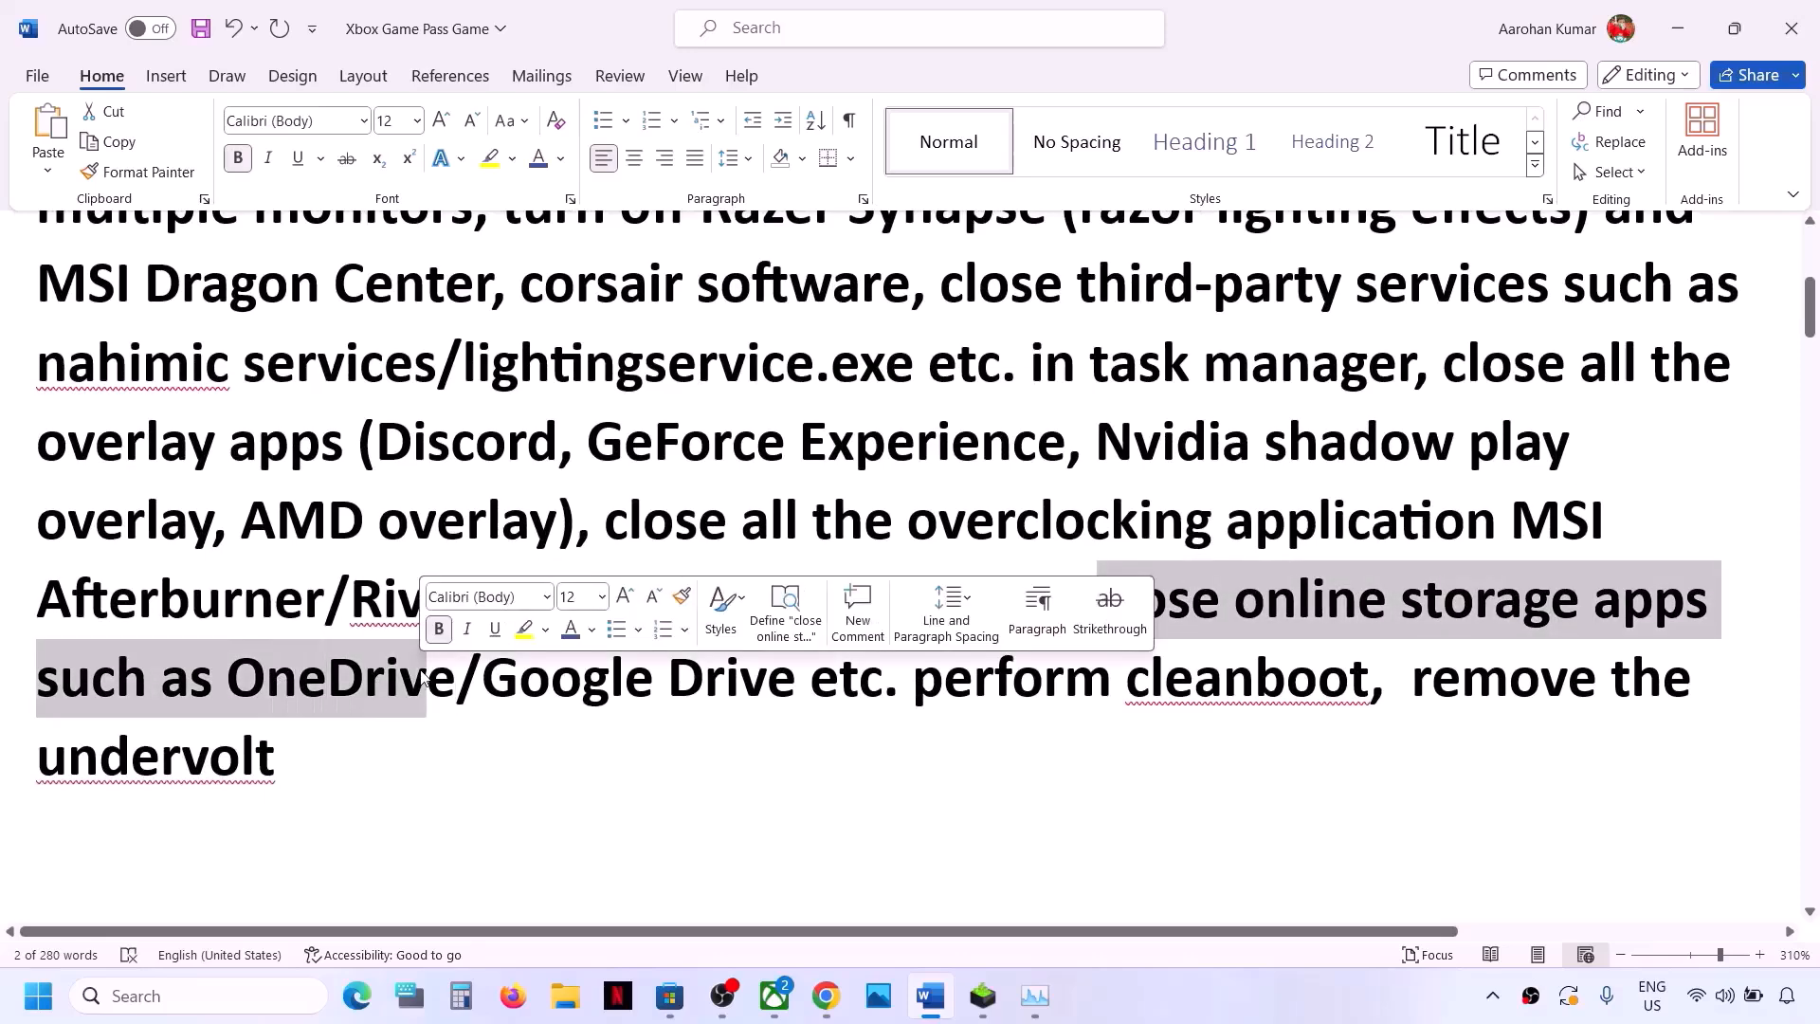
pyautogui.click(1493, 995)
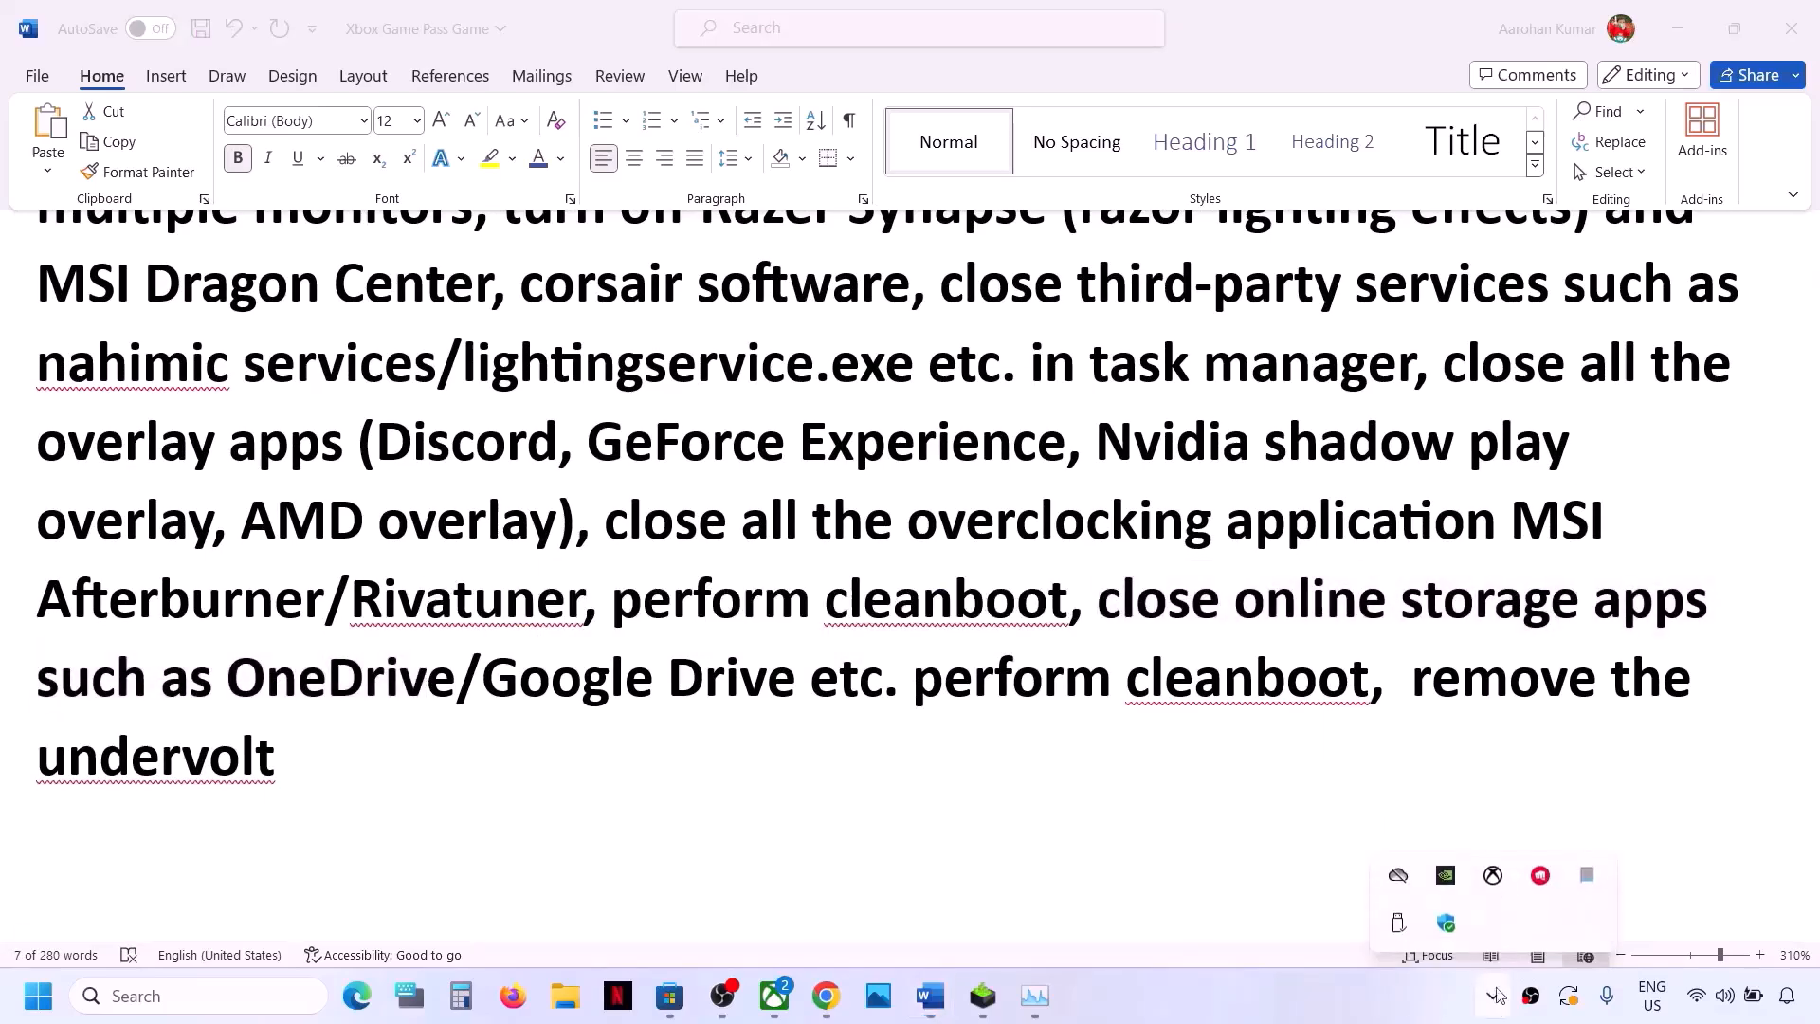
pyautogui.rightClick(1400, 884)
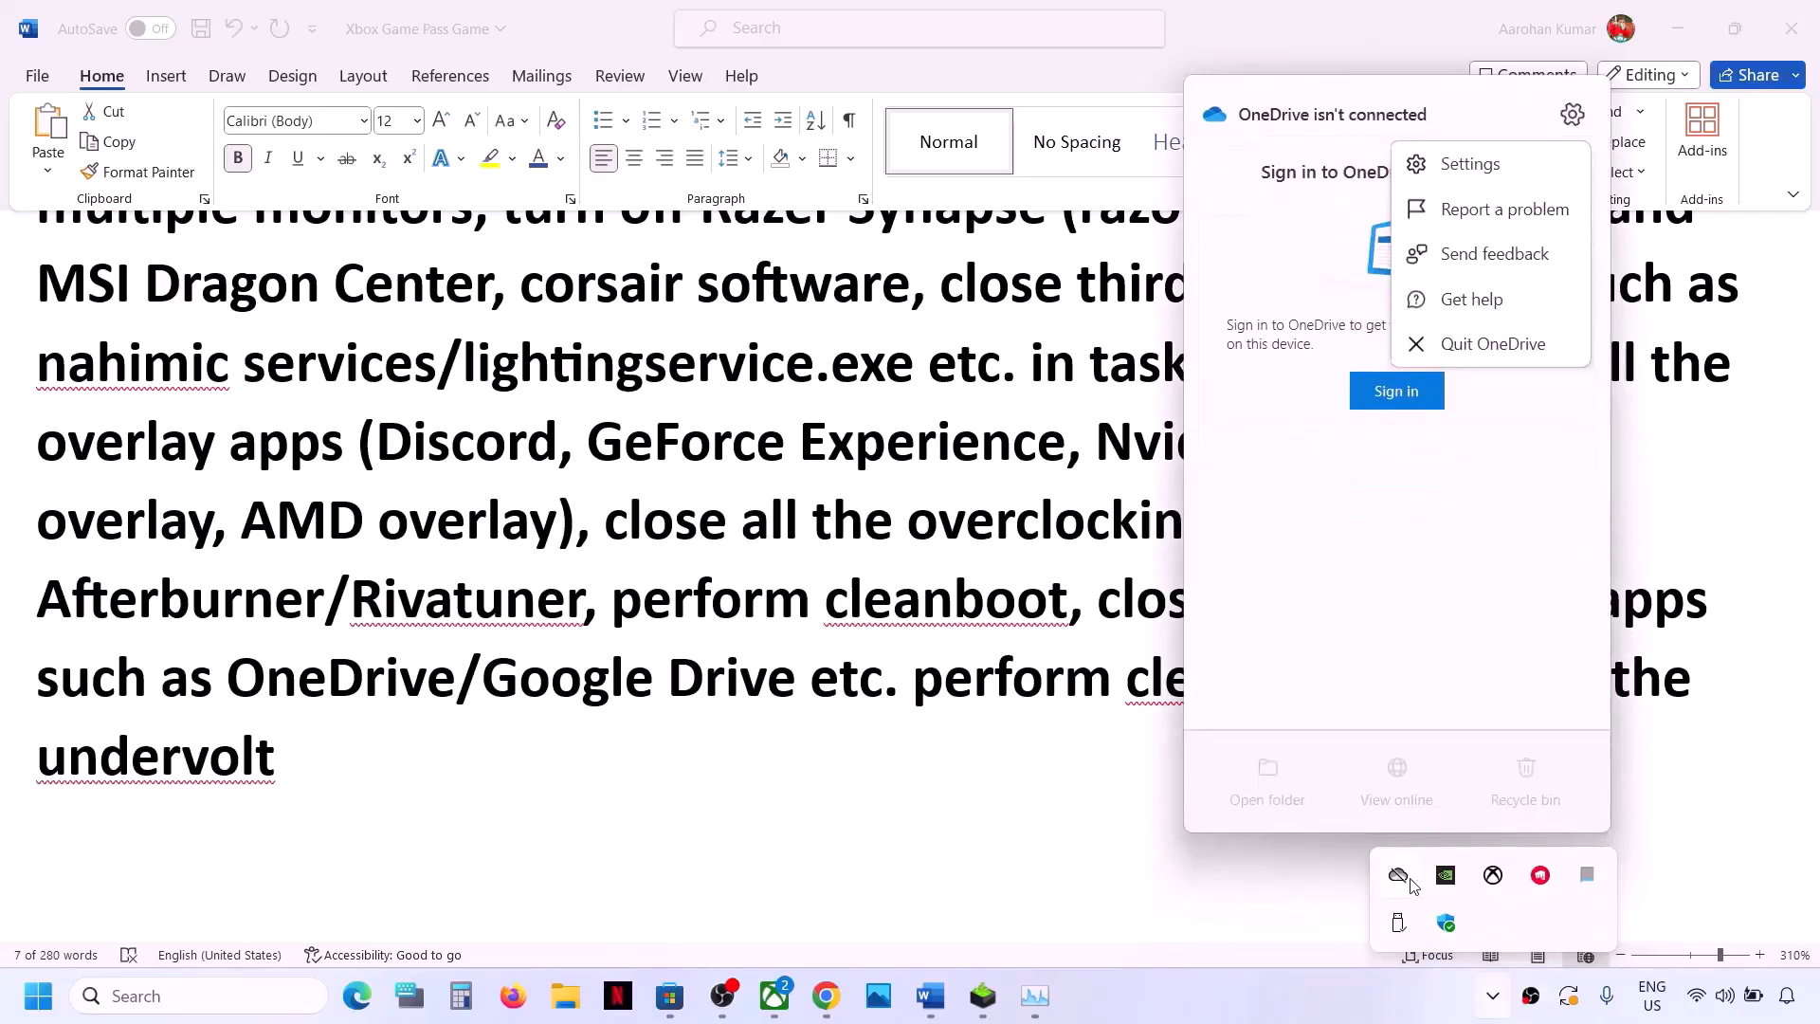
pyautogui.click(1547, 345)
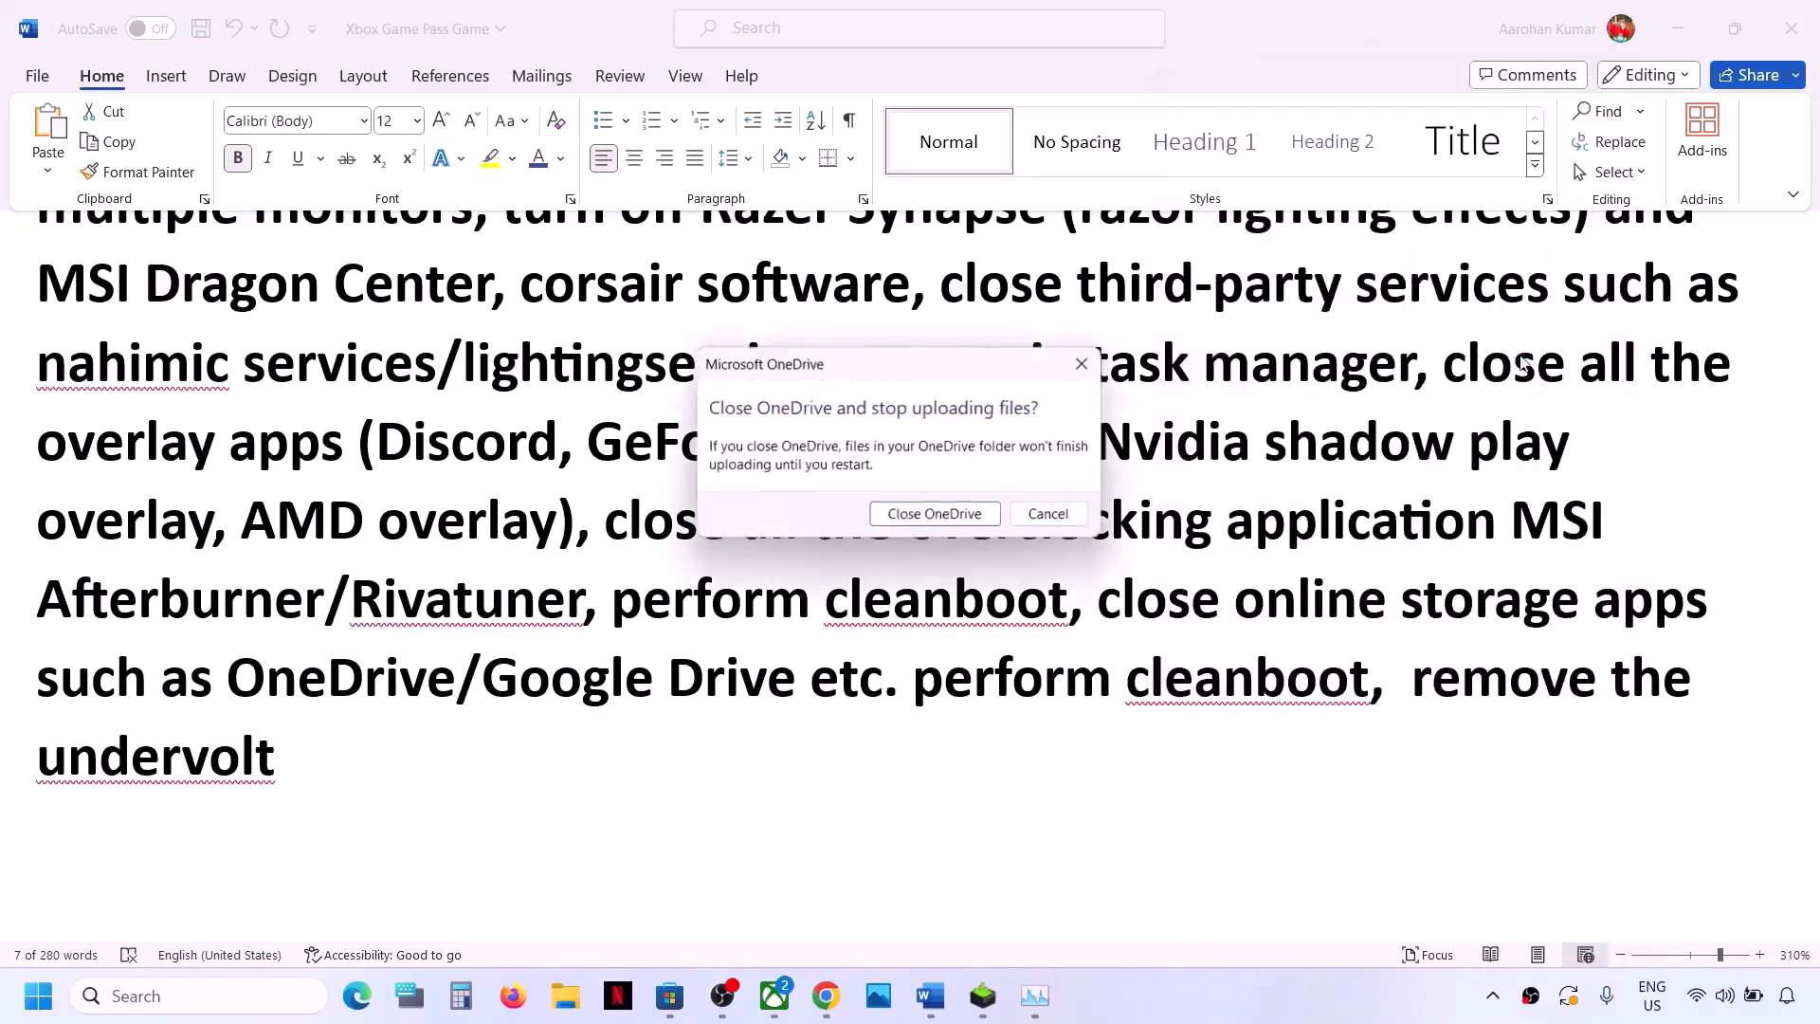
pyautogui.click(980, 519)
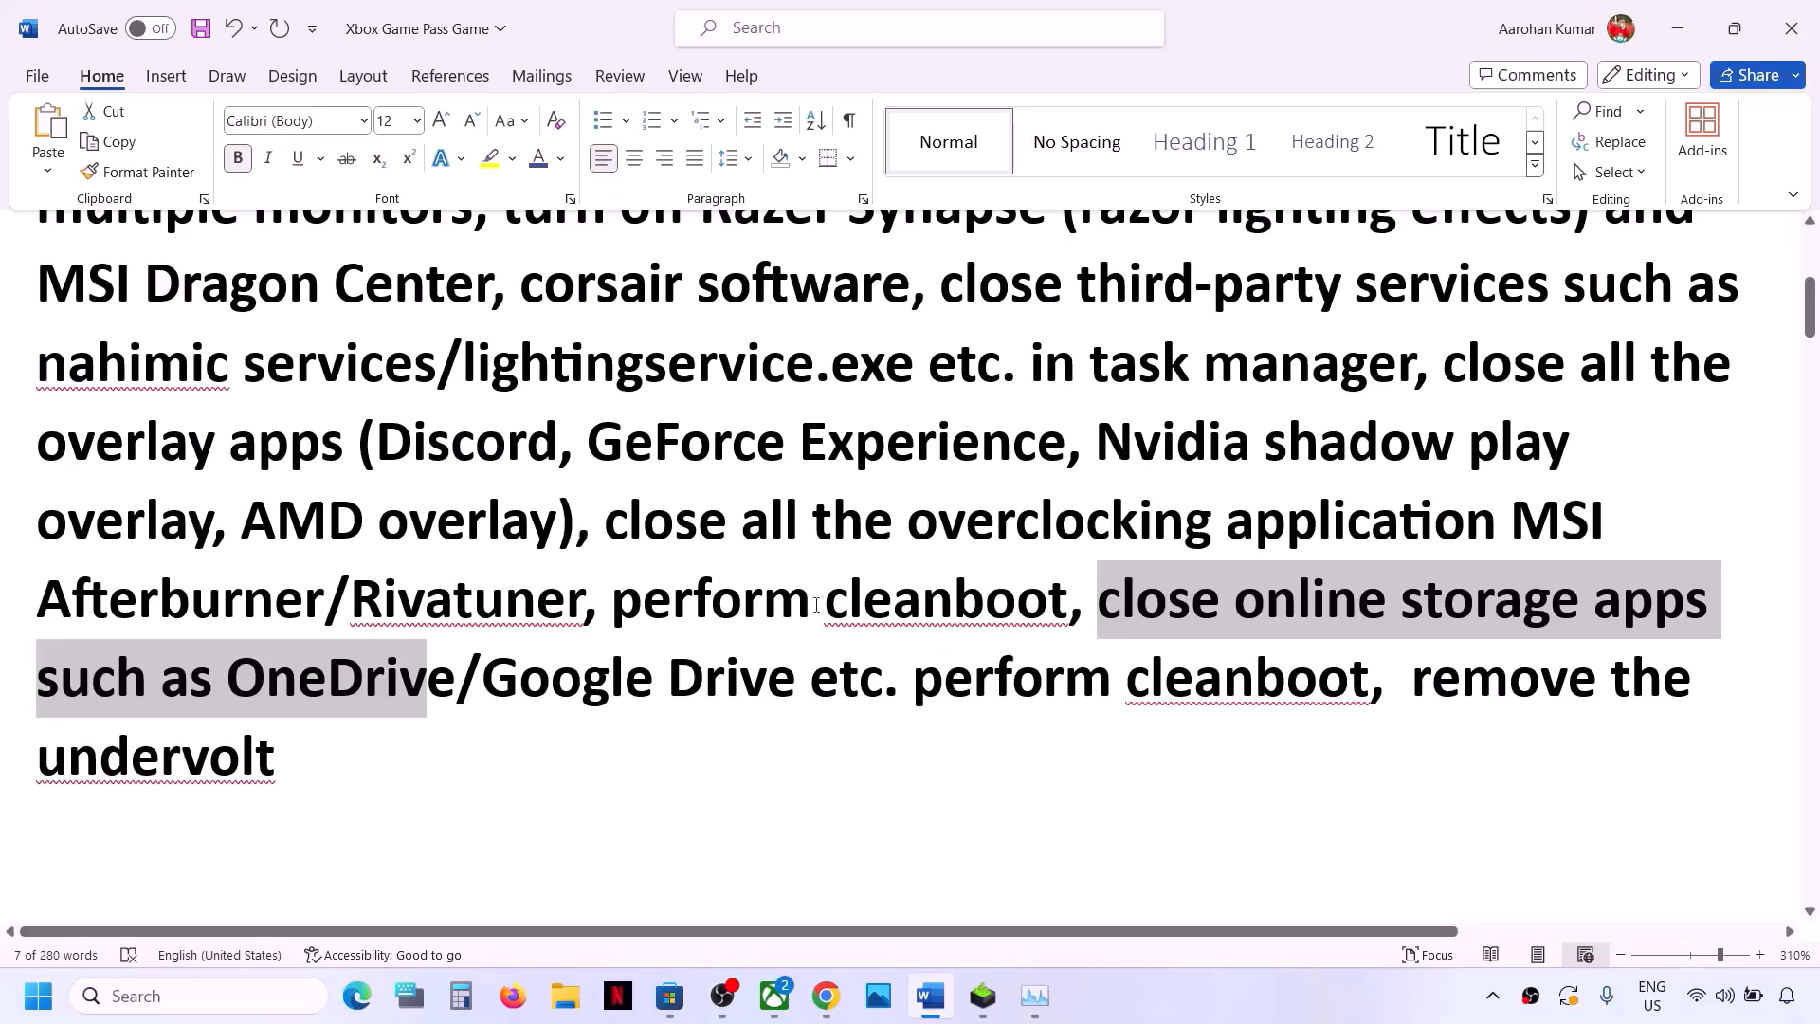
# Step: Review the remaining Step 1 advice on clean boot and undervolt, and highlight the Step 2 instruction to restart the PC
pyautogui.moveTo(672, 603); pyautogui.dragTo(1064, 603)
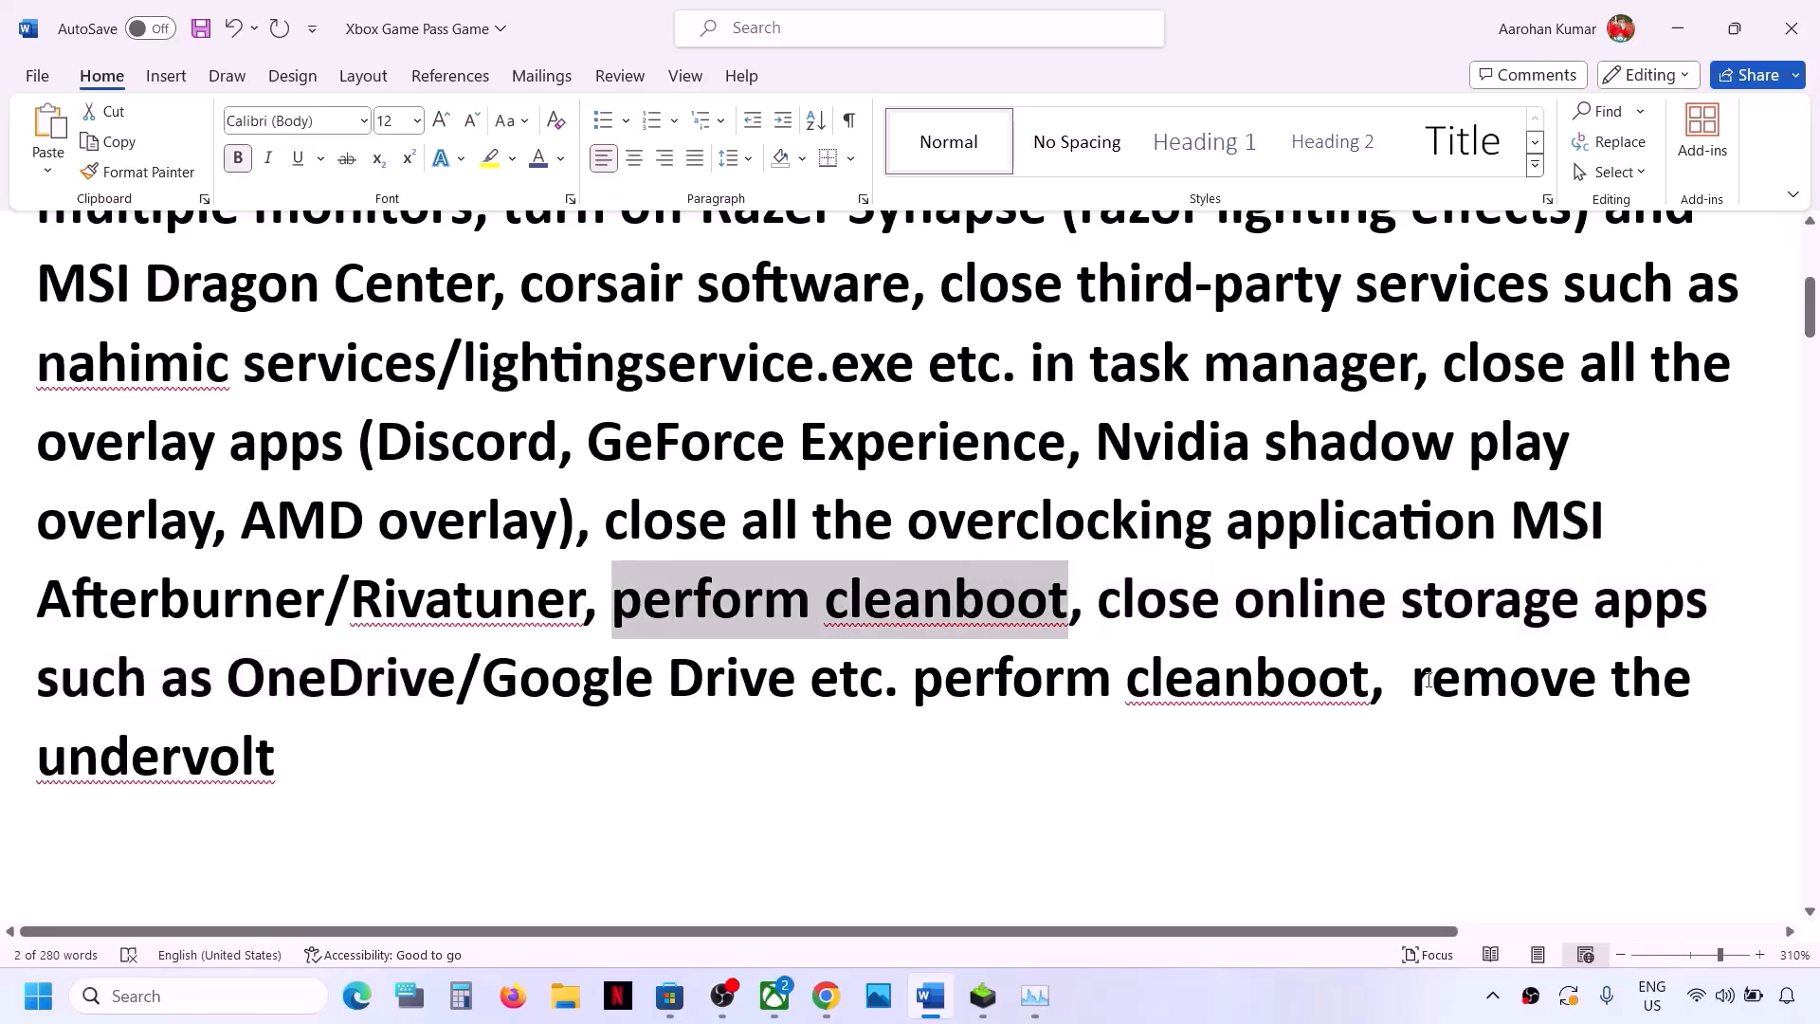
pyautogui.moveTo(1428, 681); pyautogui.dragTo(1597, 743)
pyautogui.click(888, 681)
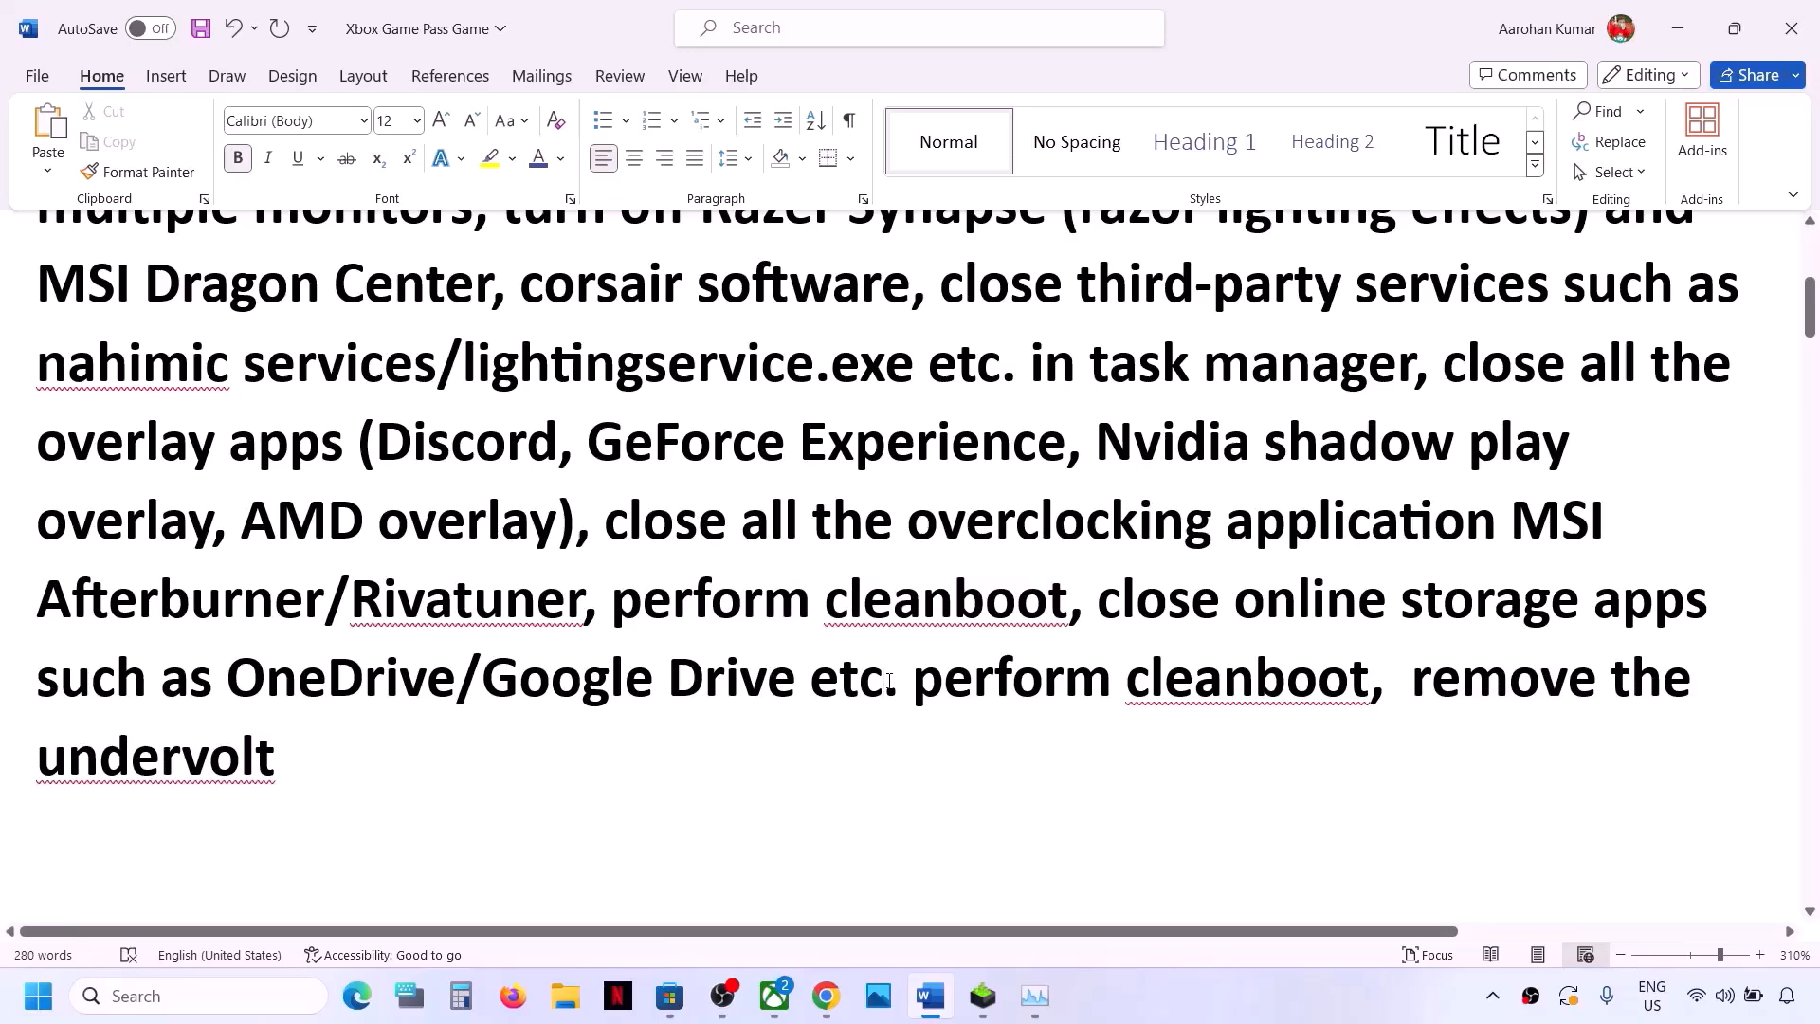
pyautogui.scroll(-4, 888, 681)
pyautogui.scroll(1, 240, 695)
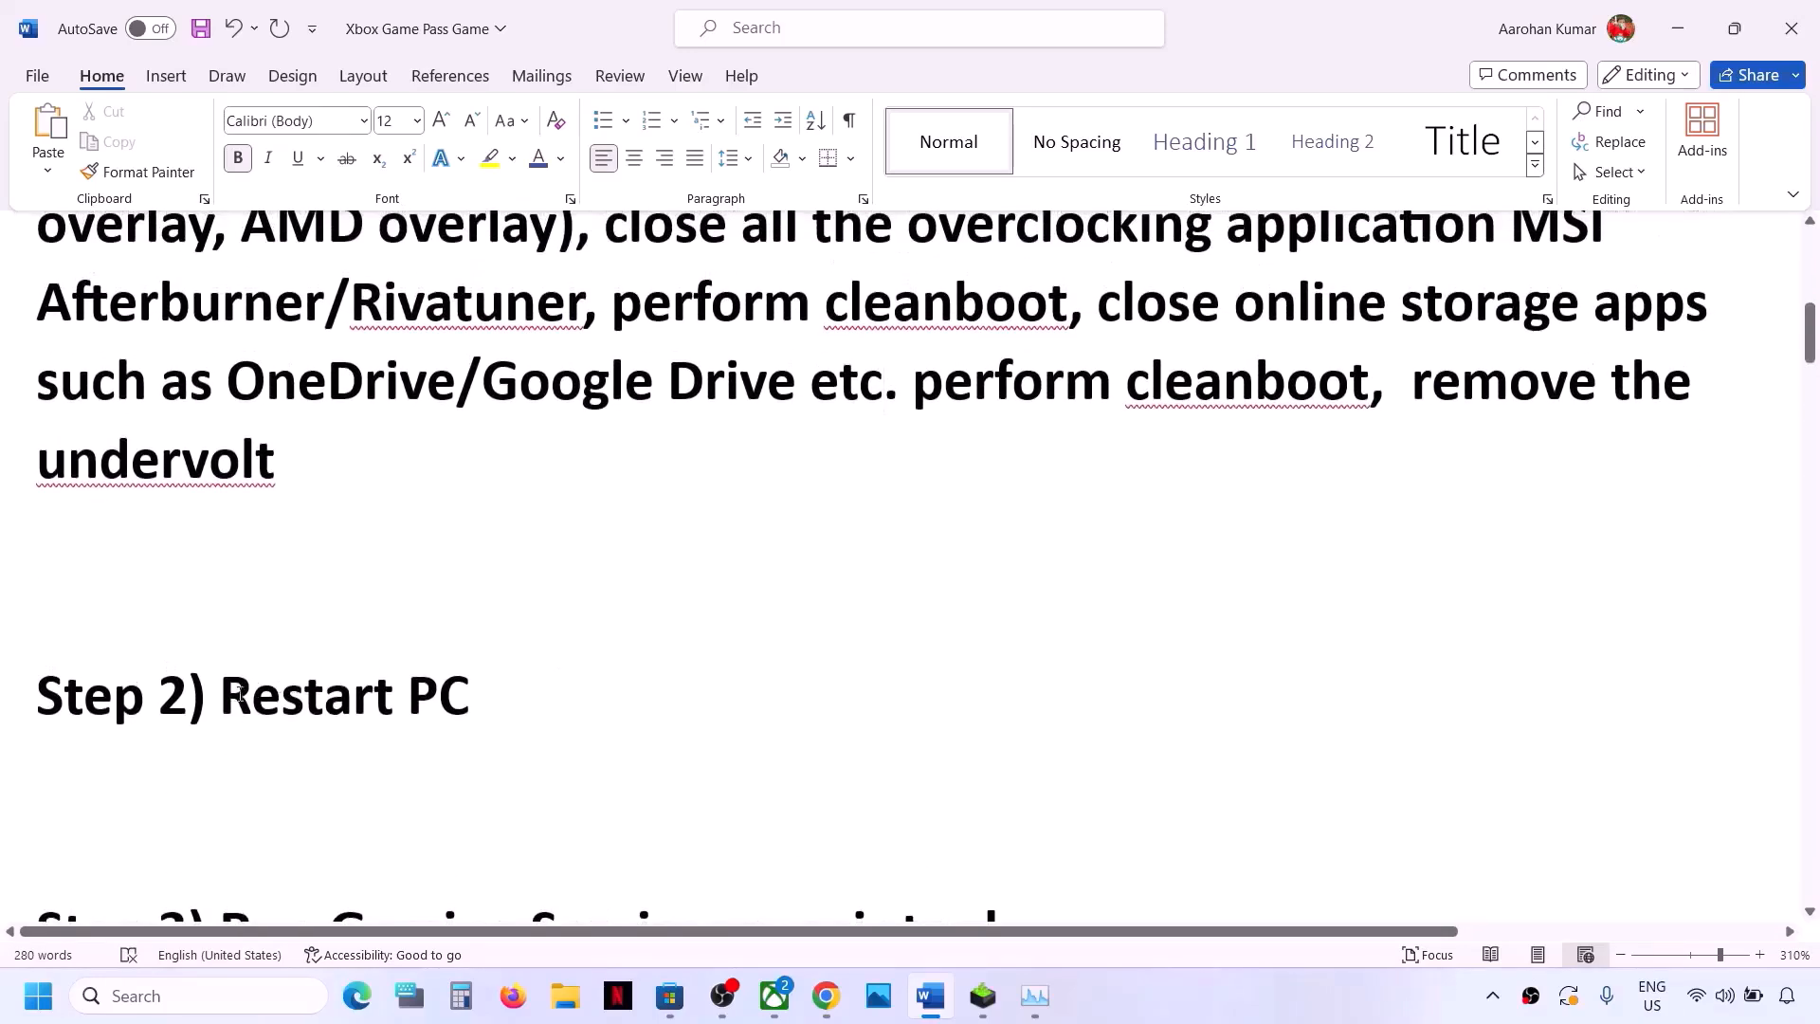
pyautogui.moveTo(219, 689); pyautogui.dragTo(634, 701)
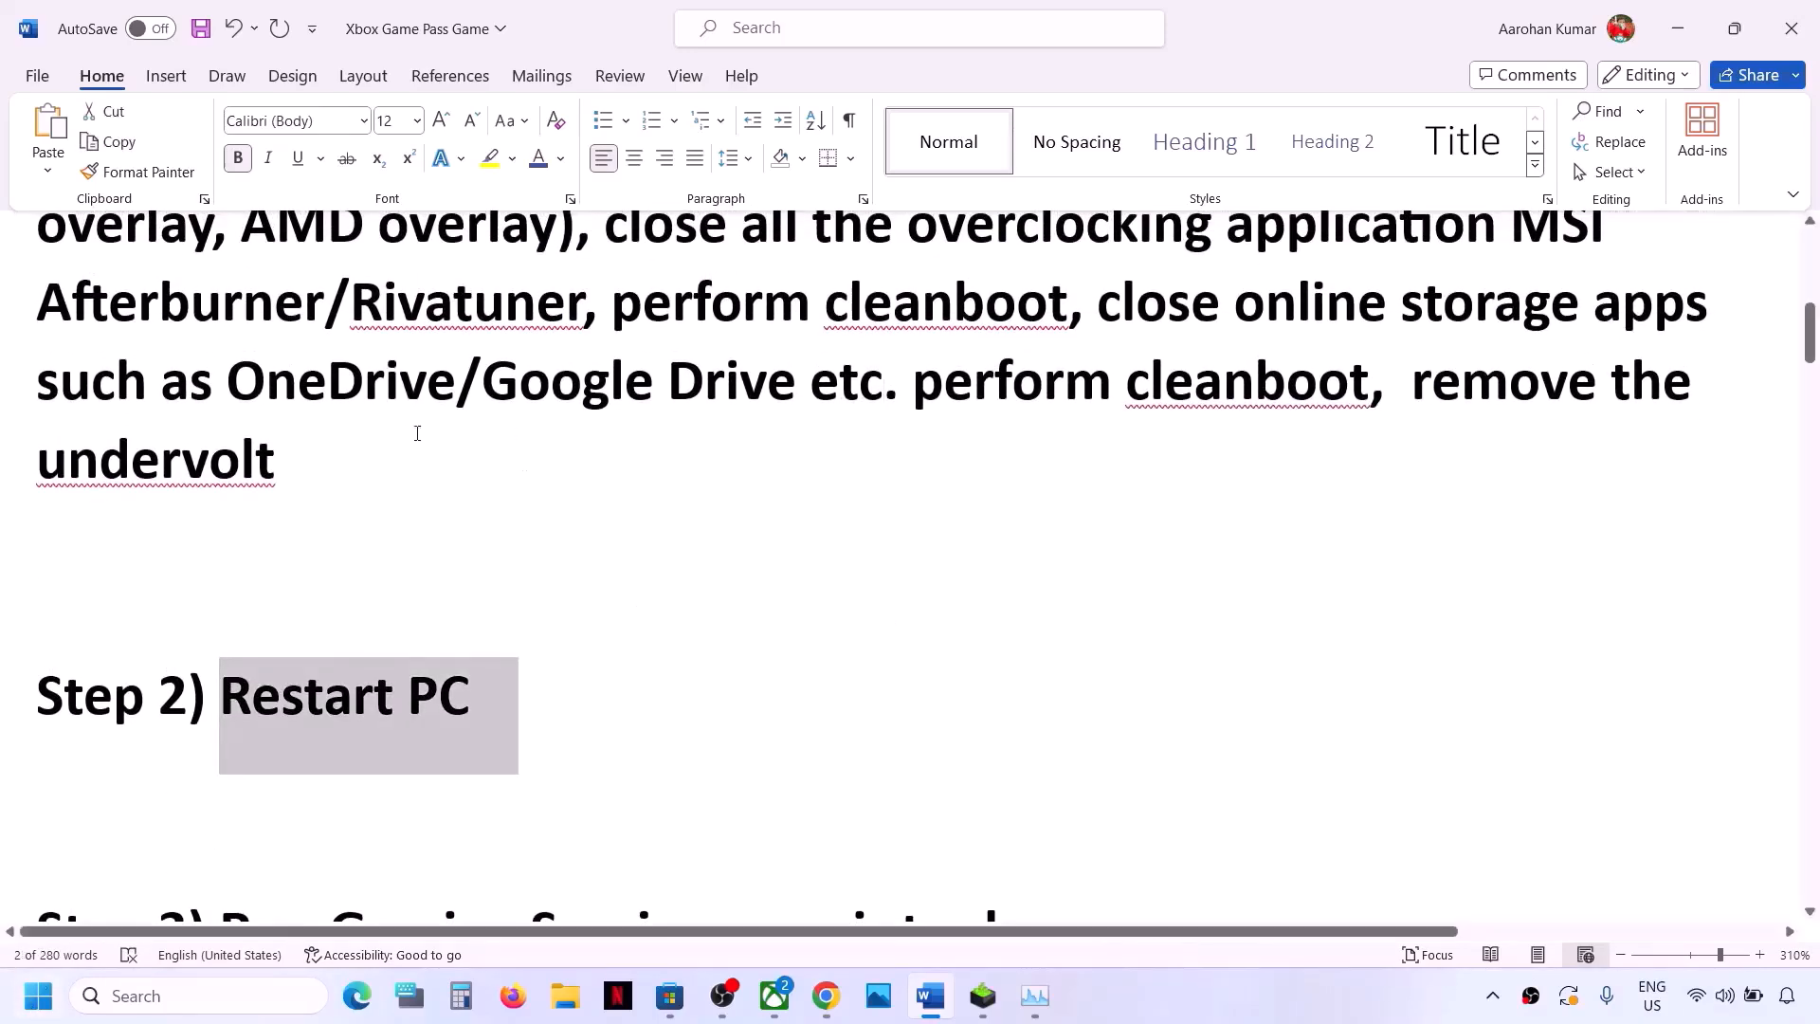
pyautogui.scroll(4, 414, 431)
pyautogui.scroll(1, 405, 435)
pyautogui.scroll(-7, 487, 426)
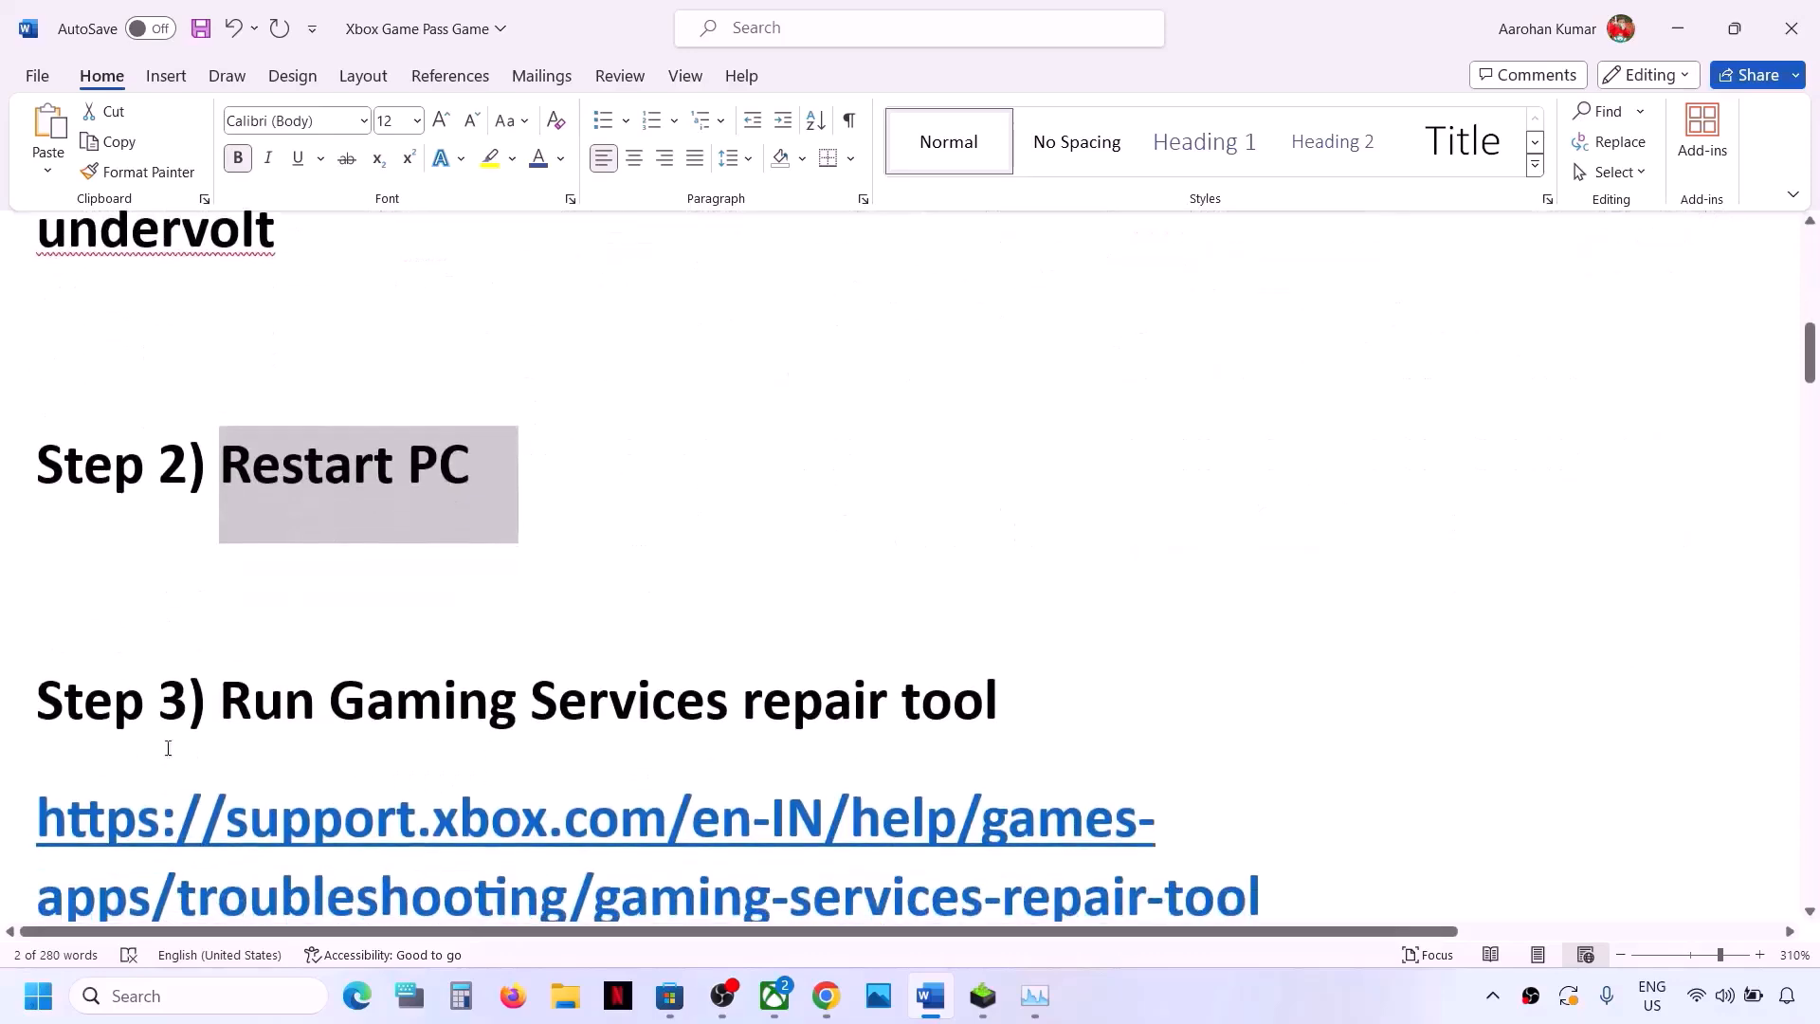
# Step: Display the Windows power options that include Update and restart, and dismiss them without restarting
pyautogui.click(38, 996)
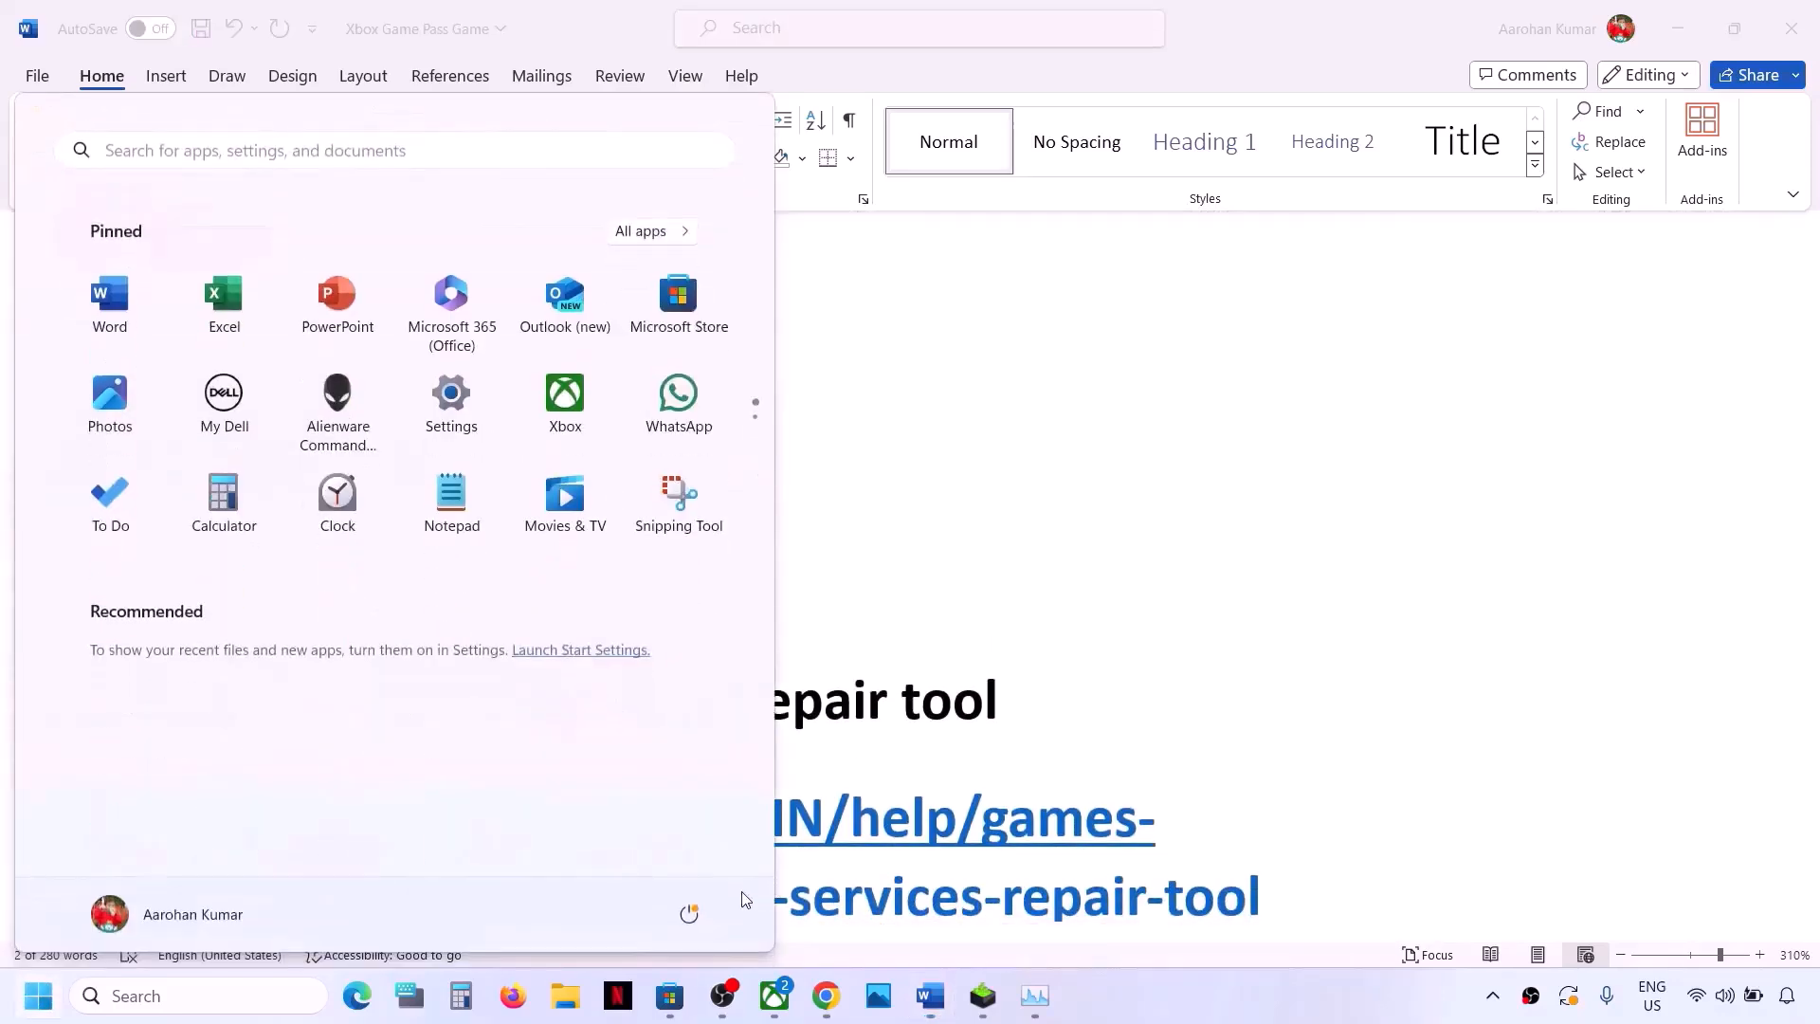
pyautogui.click(689, 913)
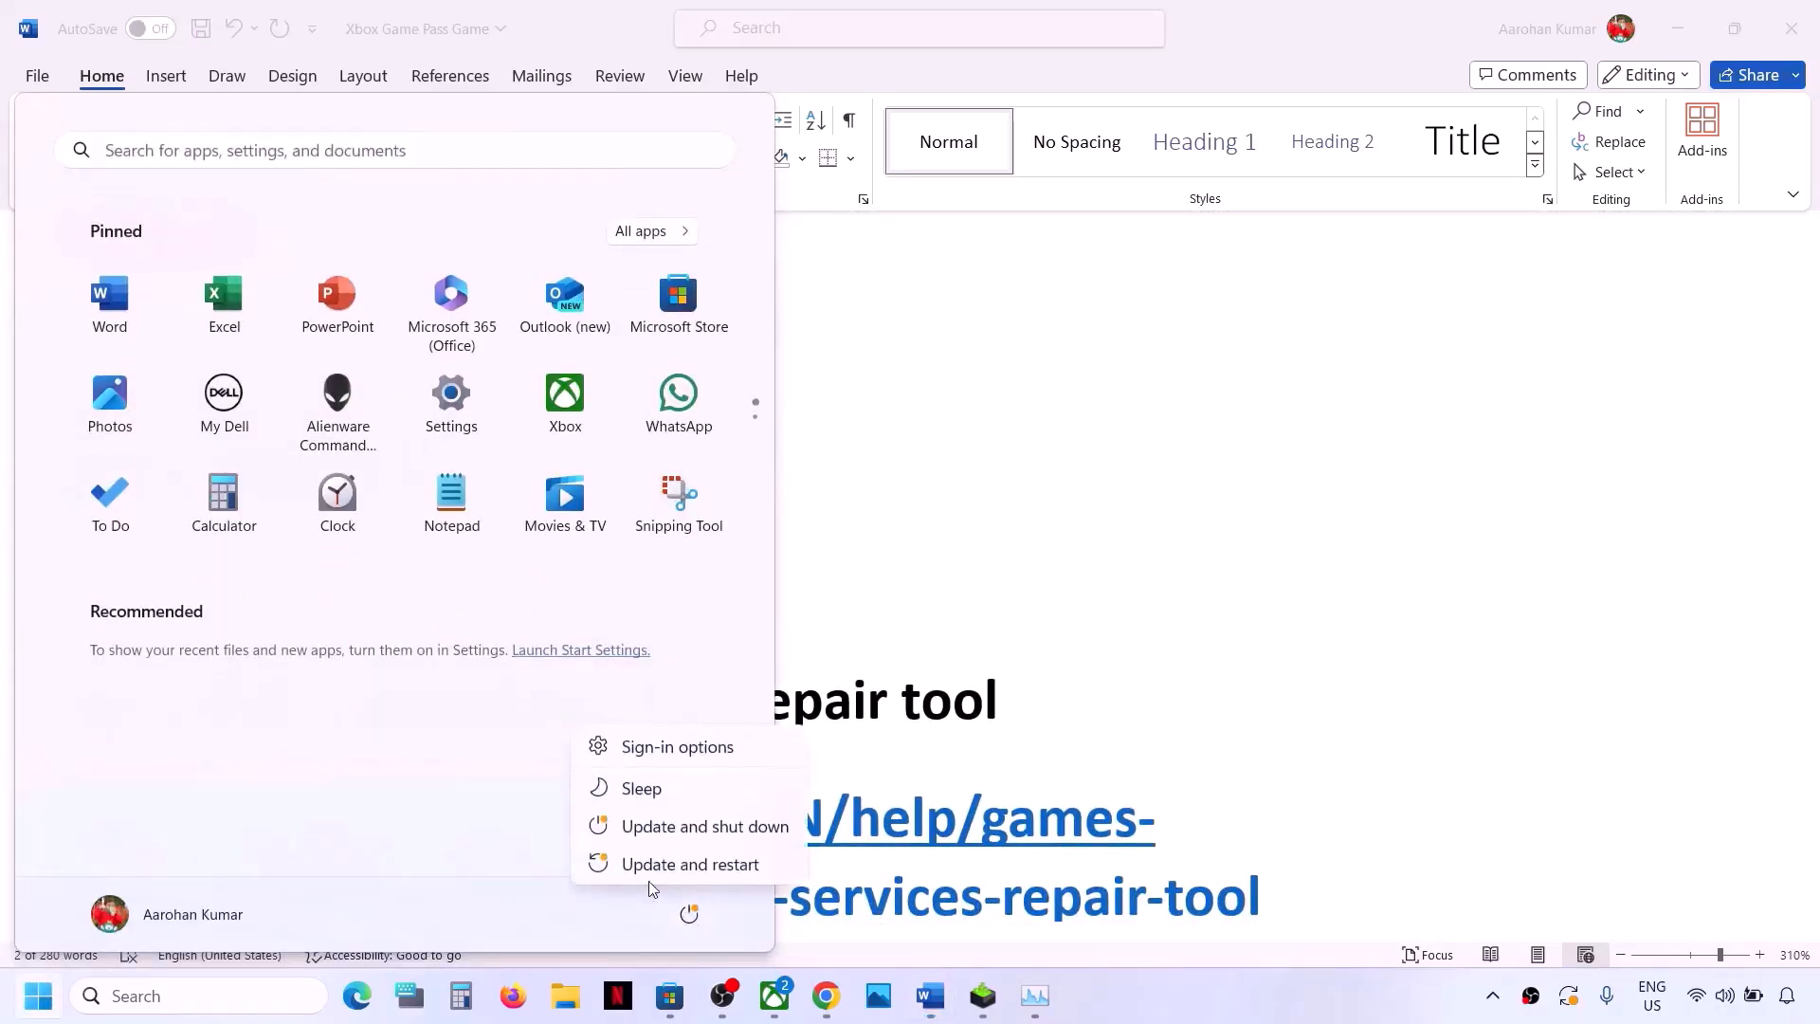
pyautogui.click(1181, 664)
pyautogui.click(1187, 660)
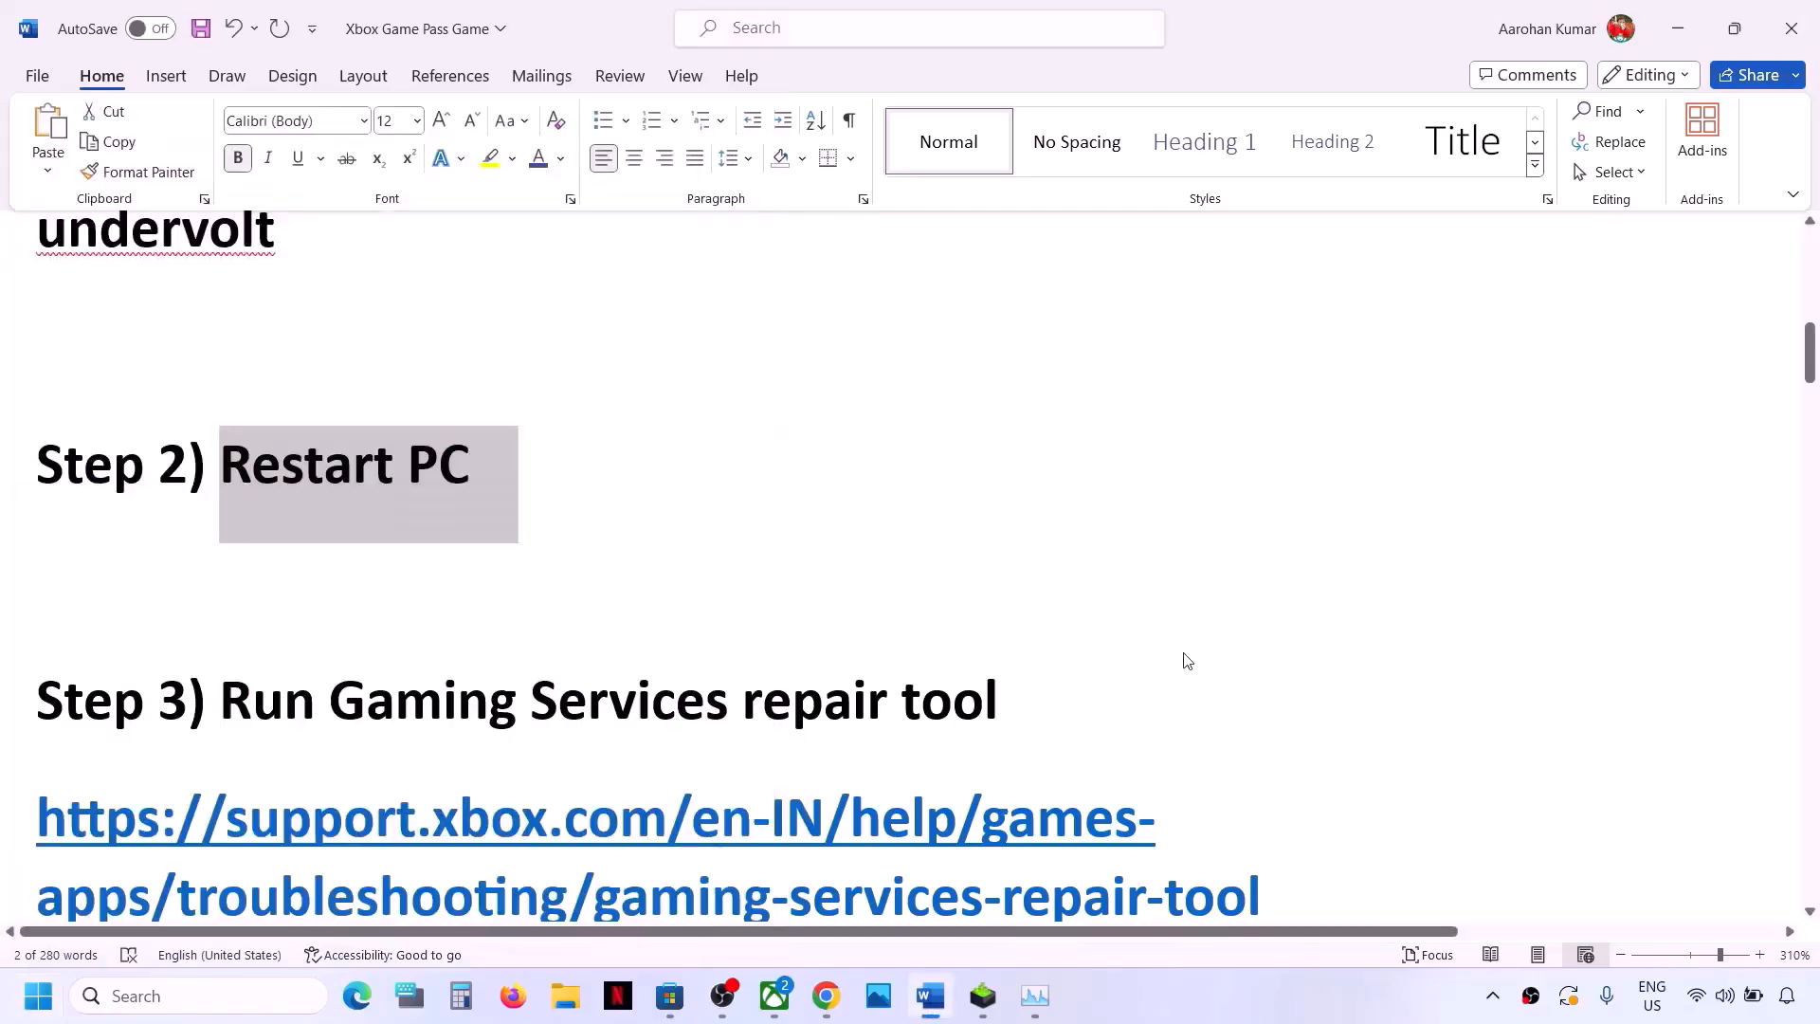
# Step: Highlight the Gaming Services repair tool link under Step 3 and switch to its Xbox Support page in Chrome
pyautogui.scroll(-2, 636, 702)
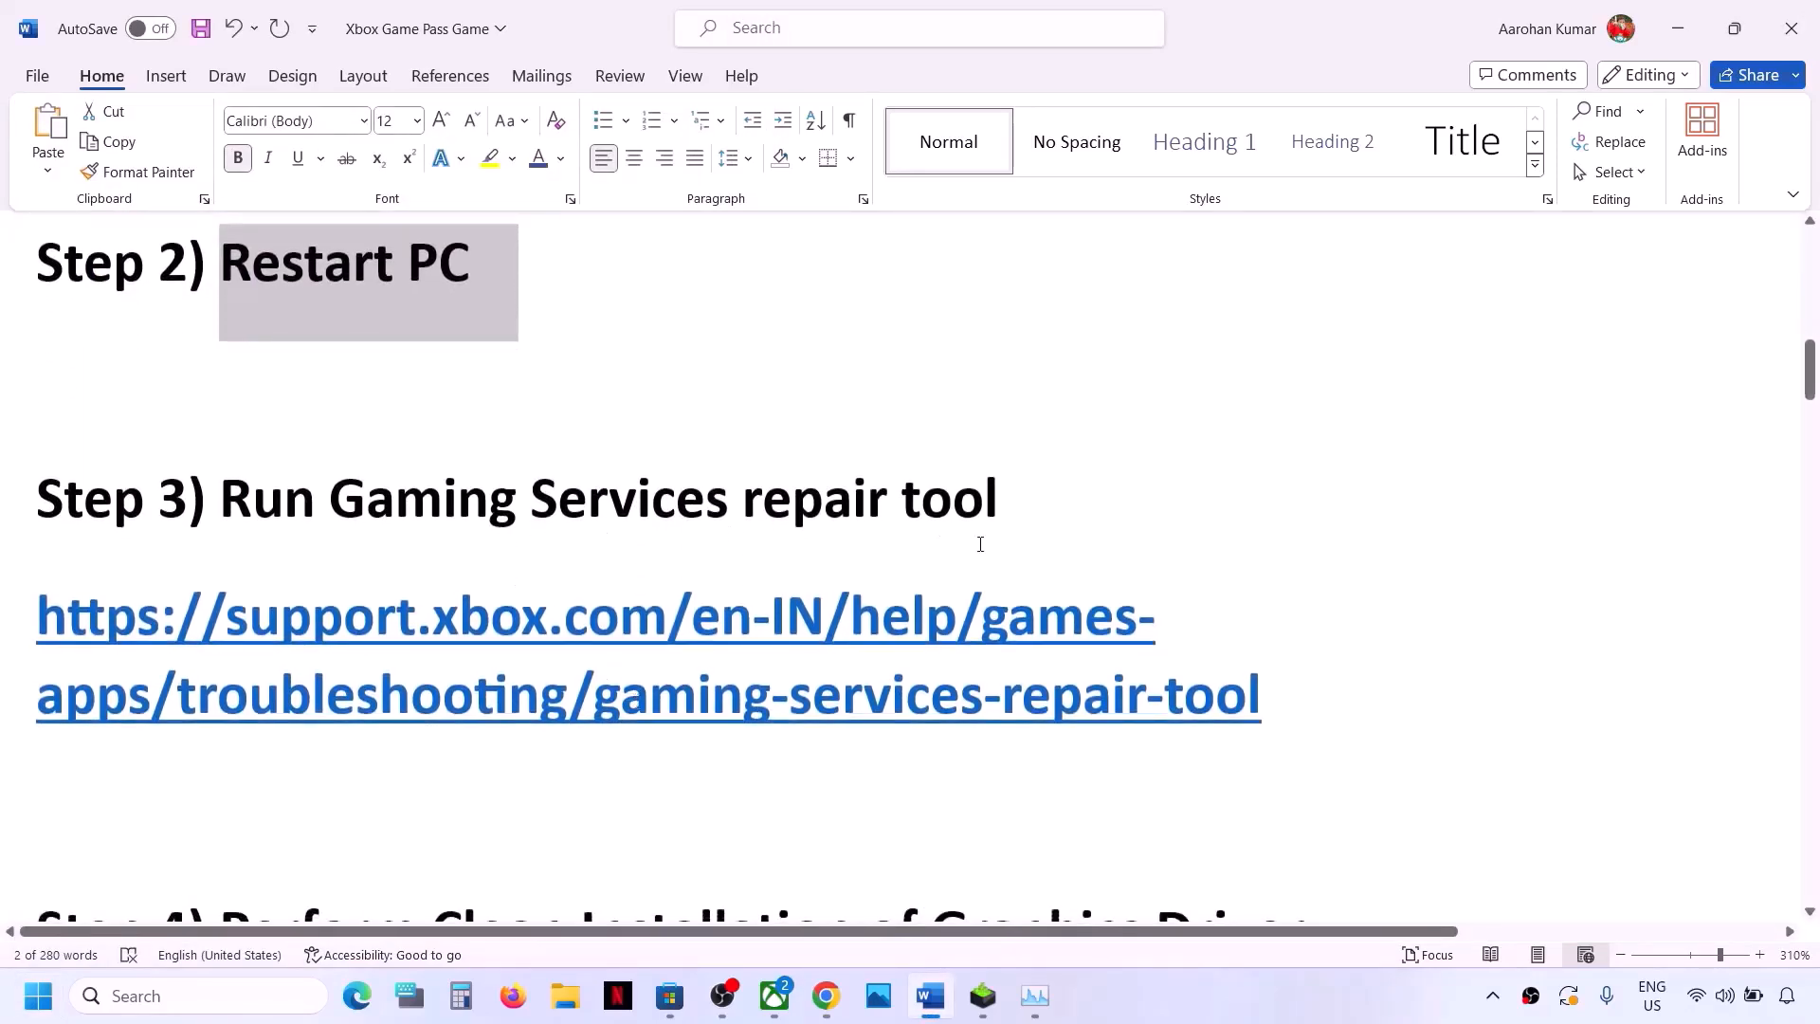
pyautogui.tripleClick(379, 599)
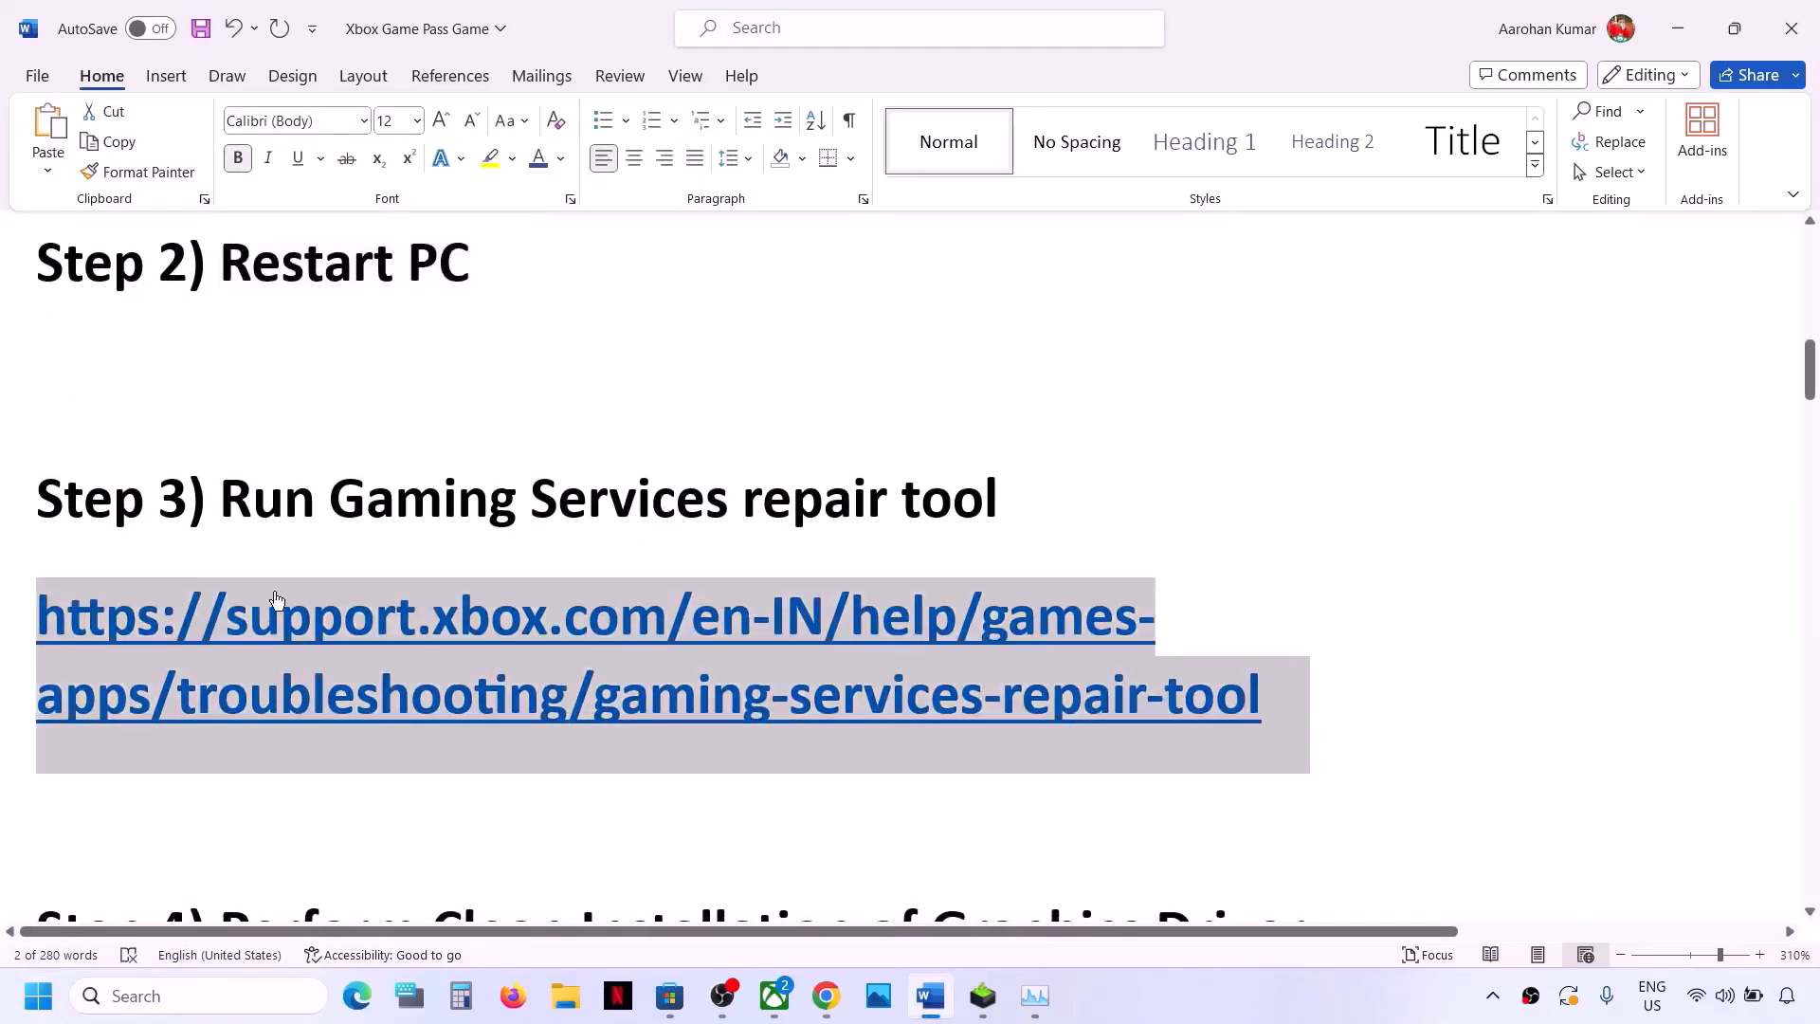
pyautogui.click(826, 996)
pyautogui.click(459, 43)
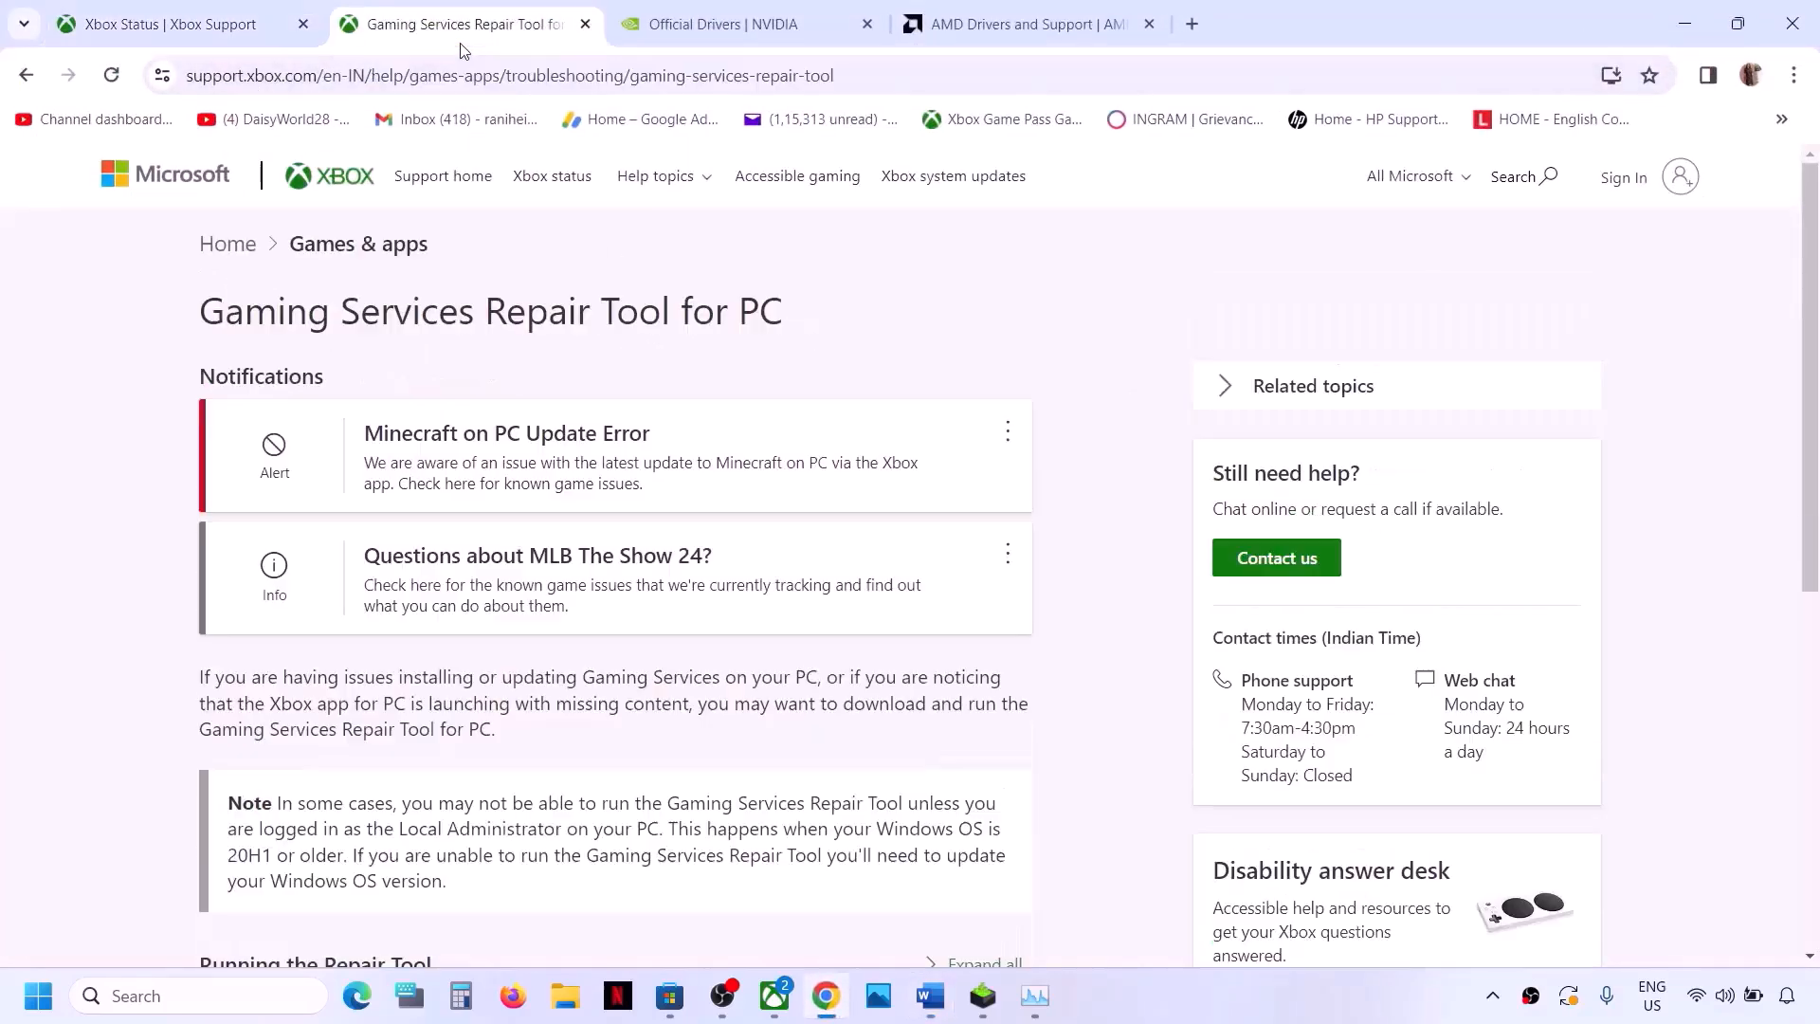
# Step: Expand the Downloadable version section, download the Gaming Services Repair Tool for PC and run GamingRepairTool.exe
pyautogui.scroll(-5, 503, 439)
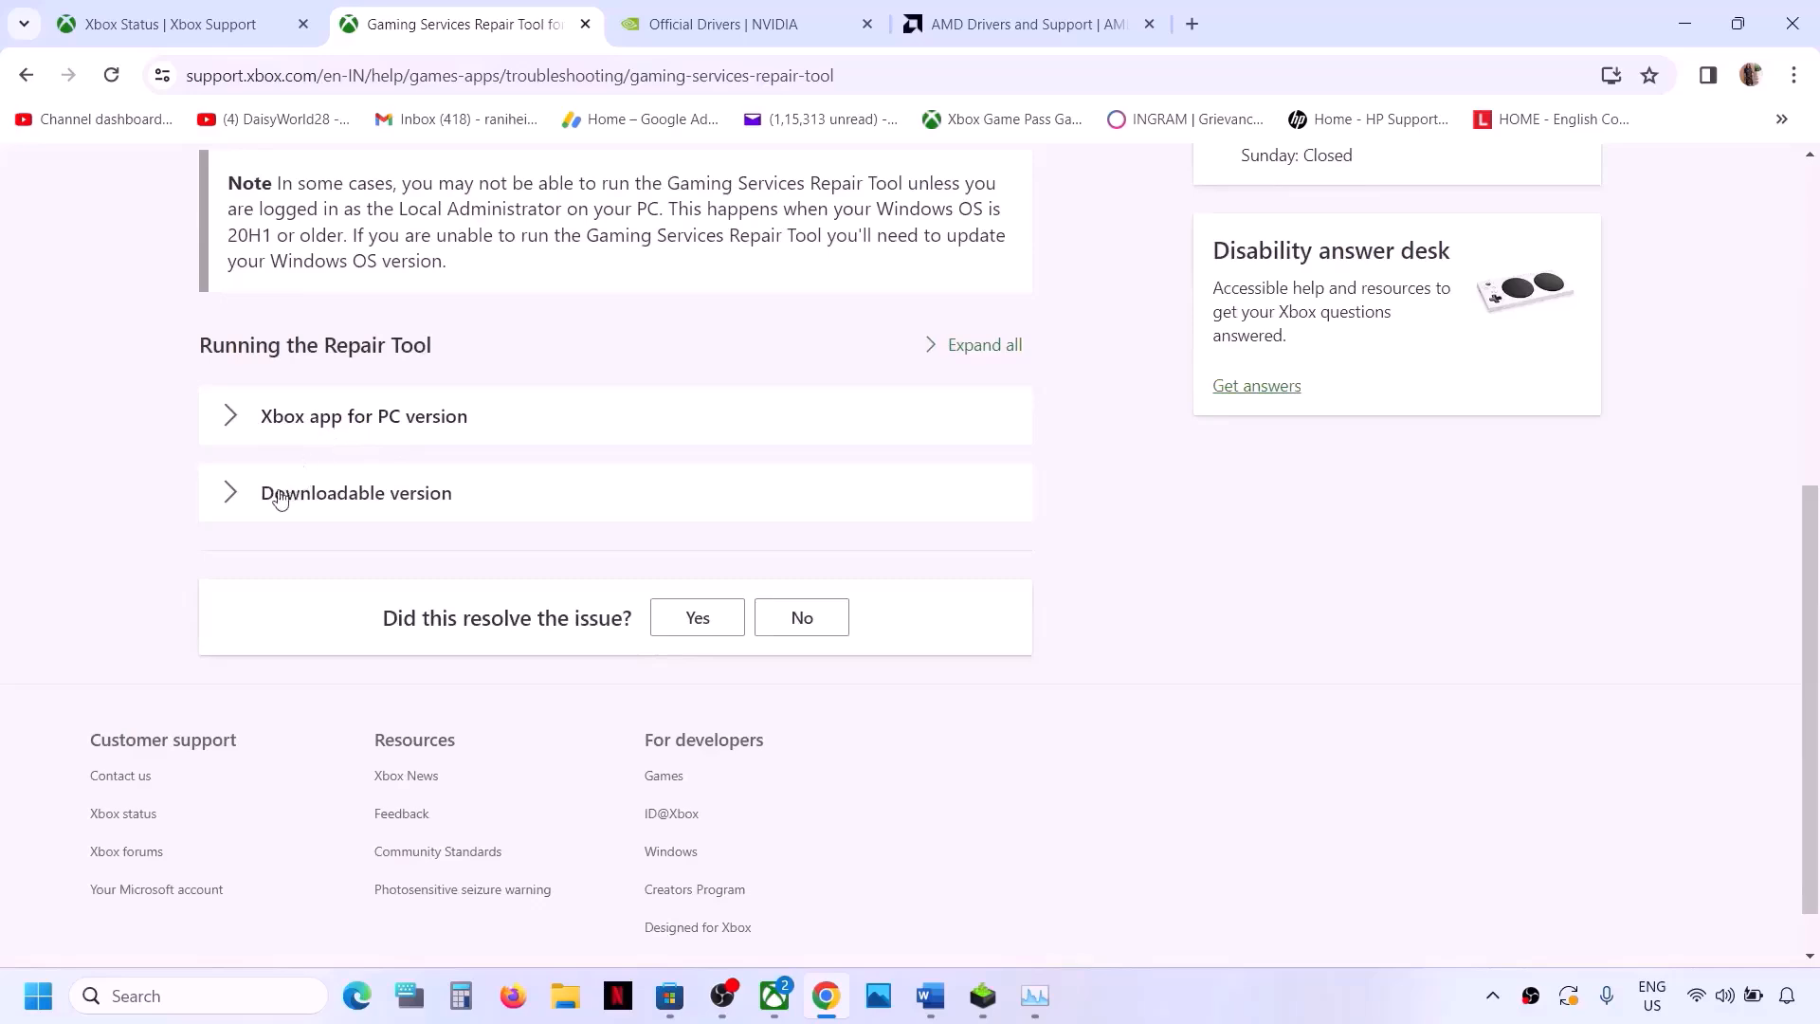
pyautogui.click(229, 492)
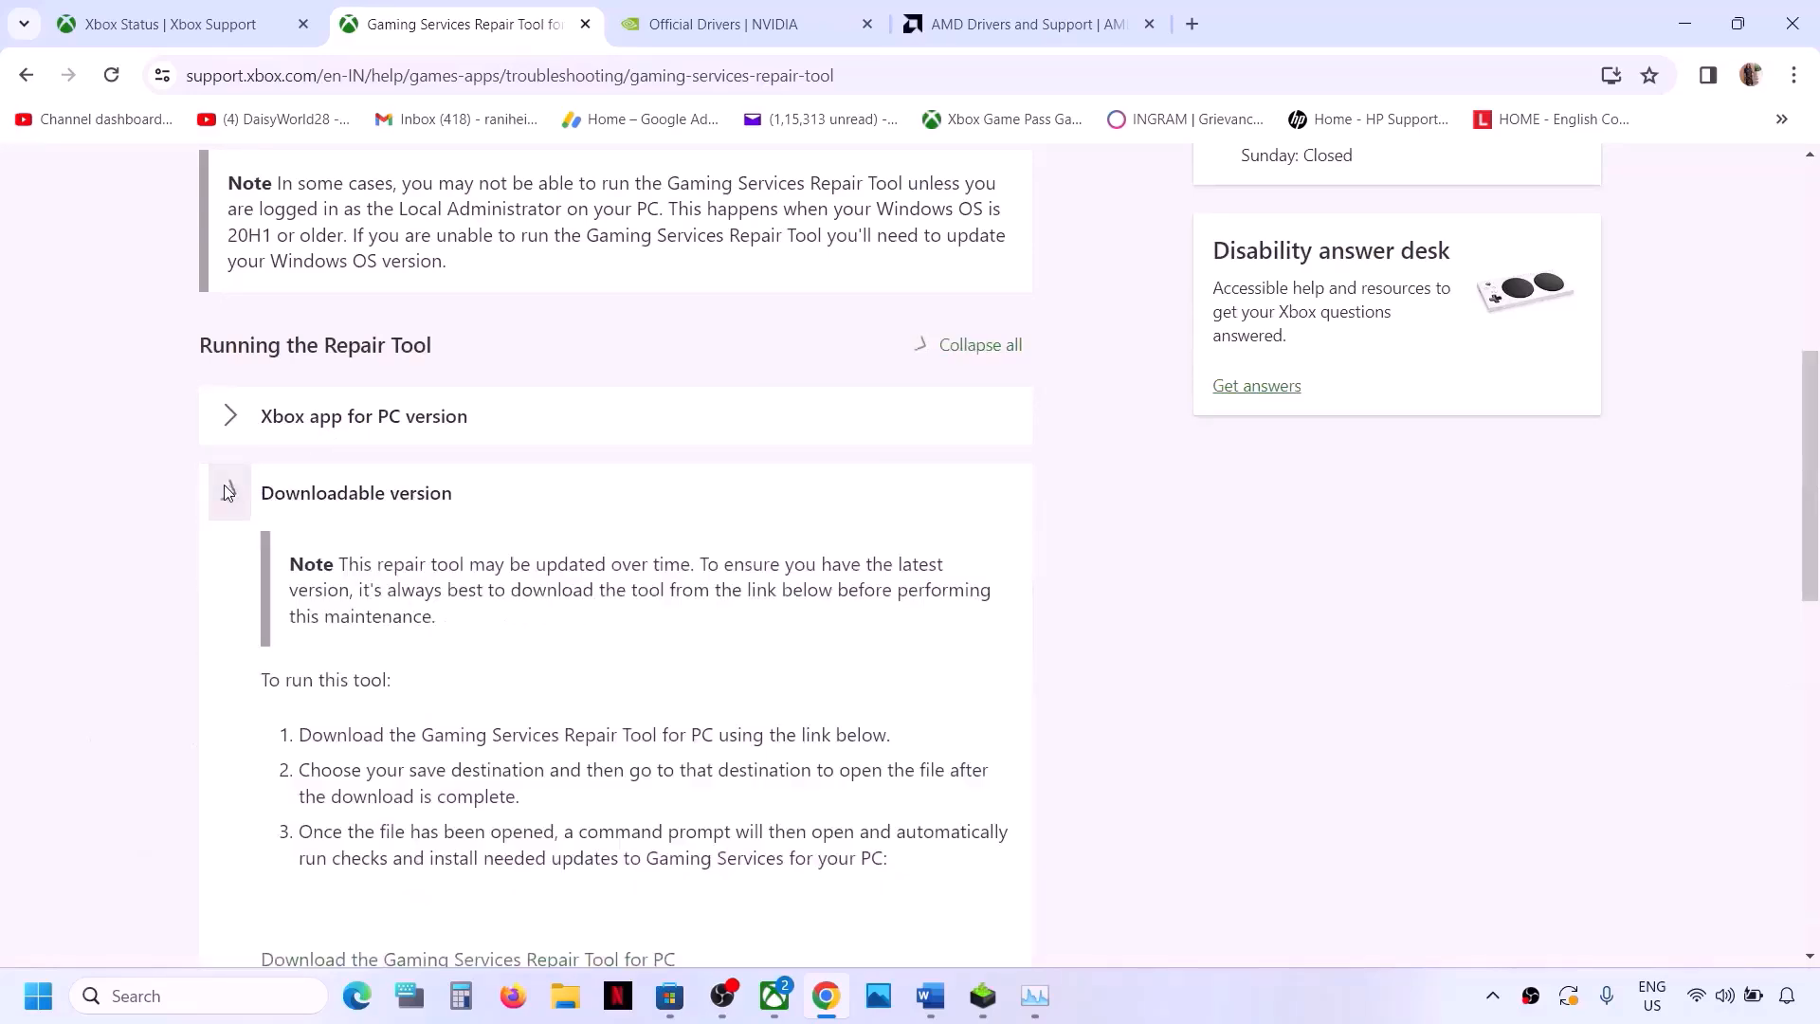
pyautogui.scroll(-3, 477, 594)
pyautogui.scroll(-5, 477, 594)
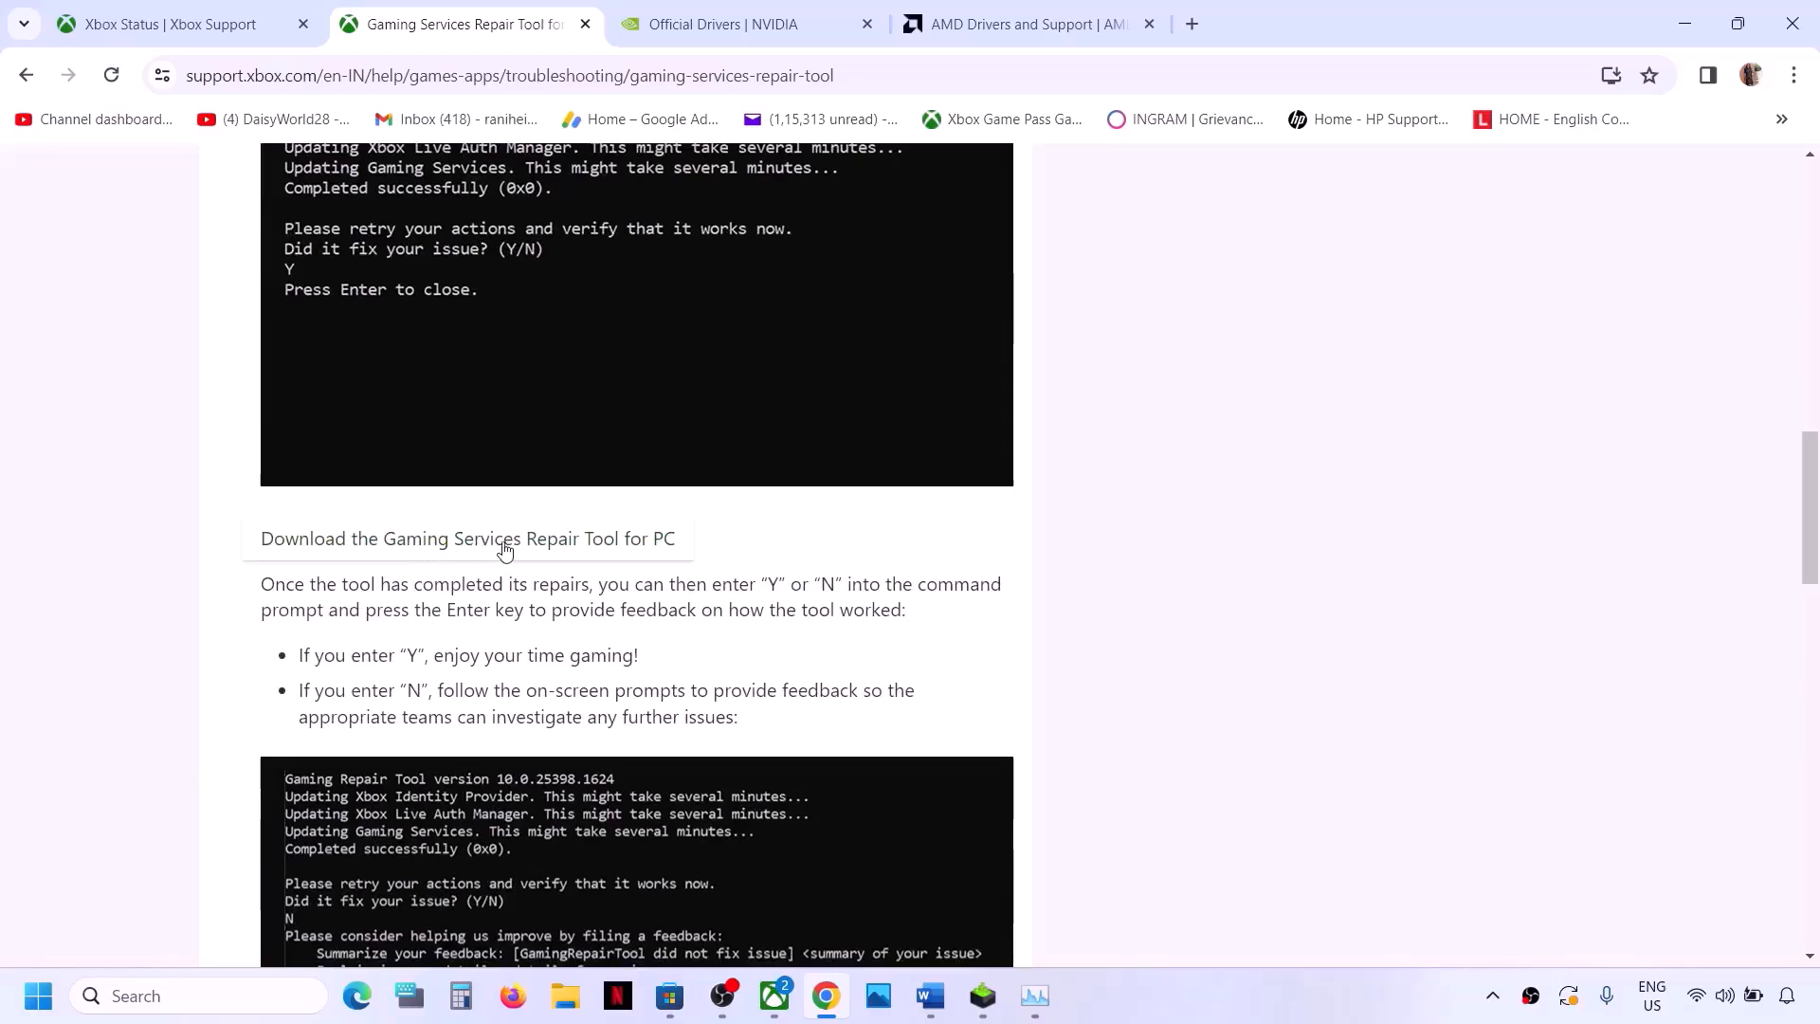
pyautogui.click(598, 541)
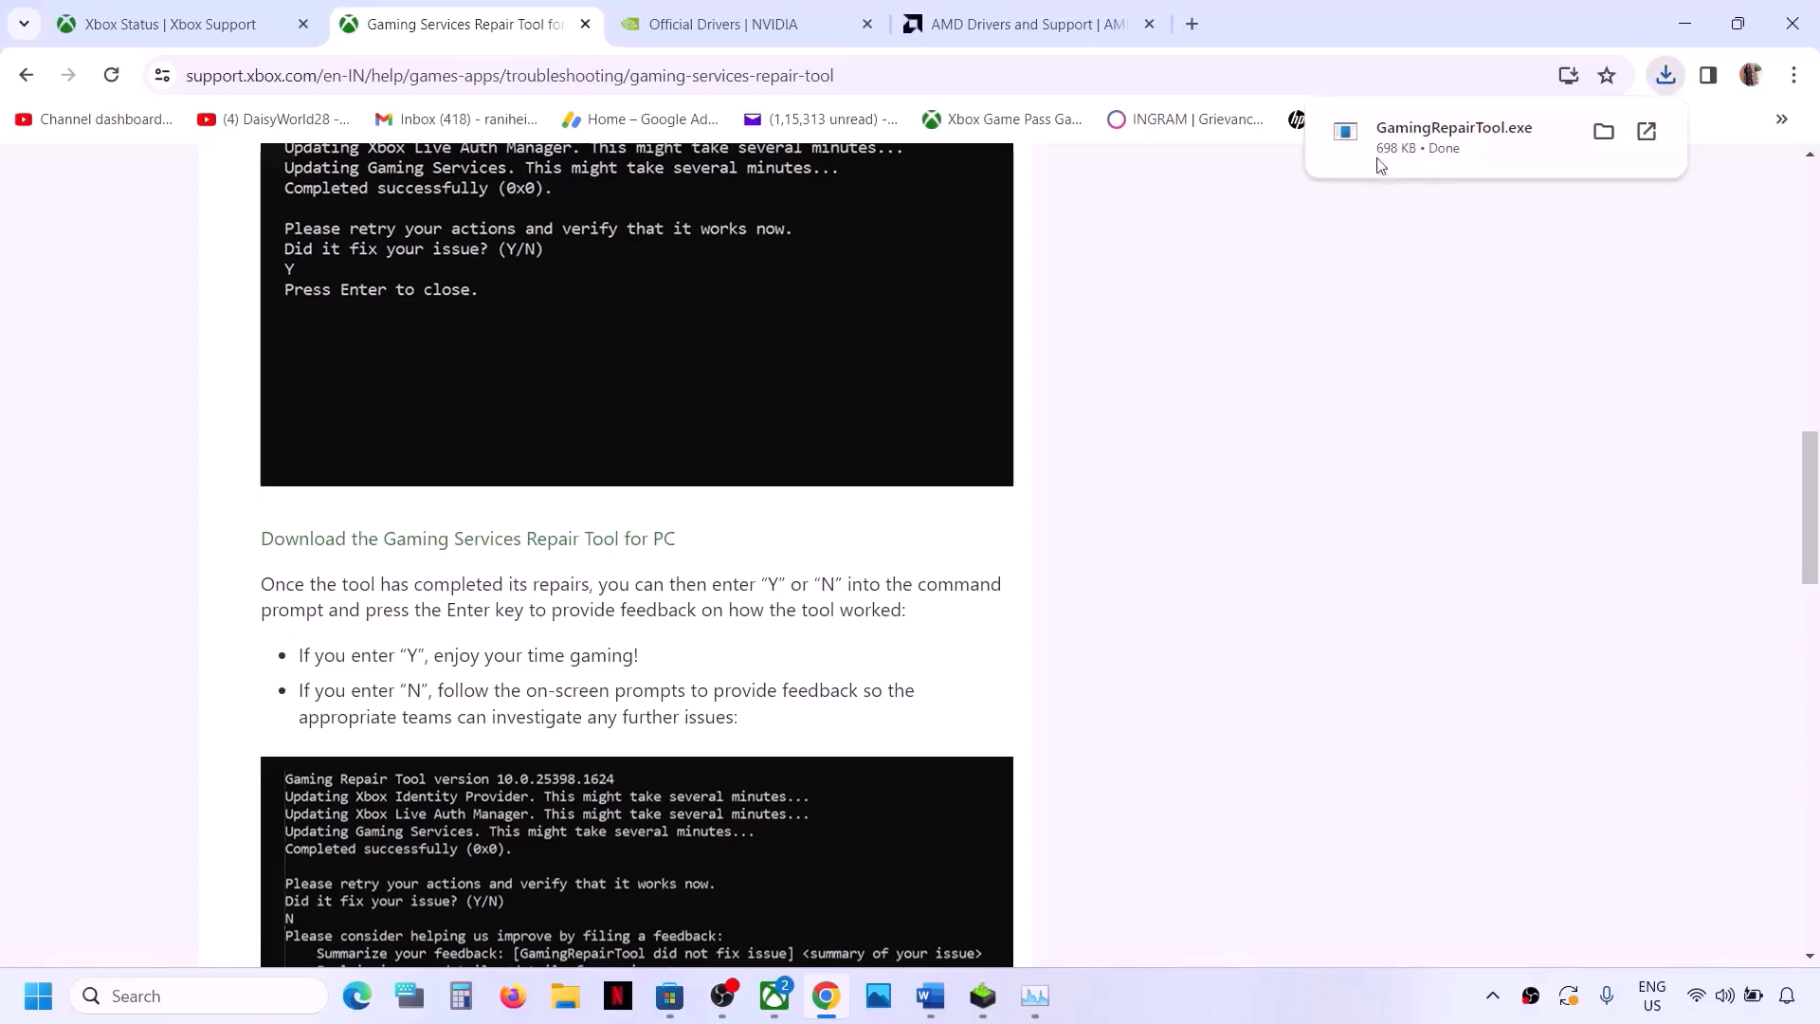
pyautogui.click(1410, 152)
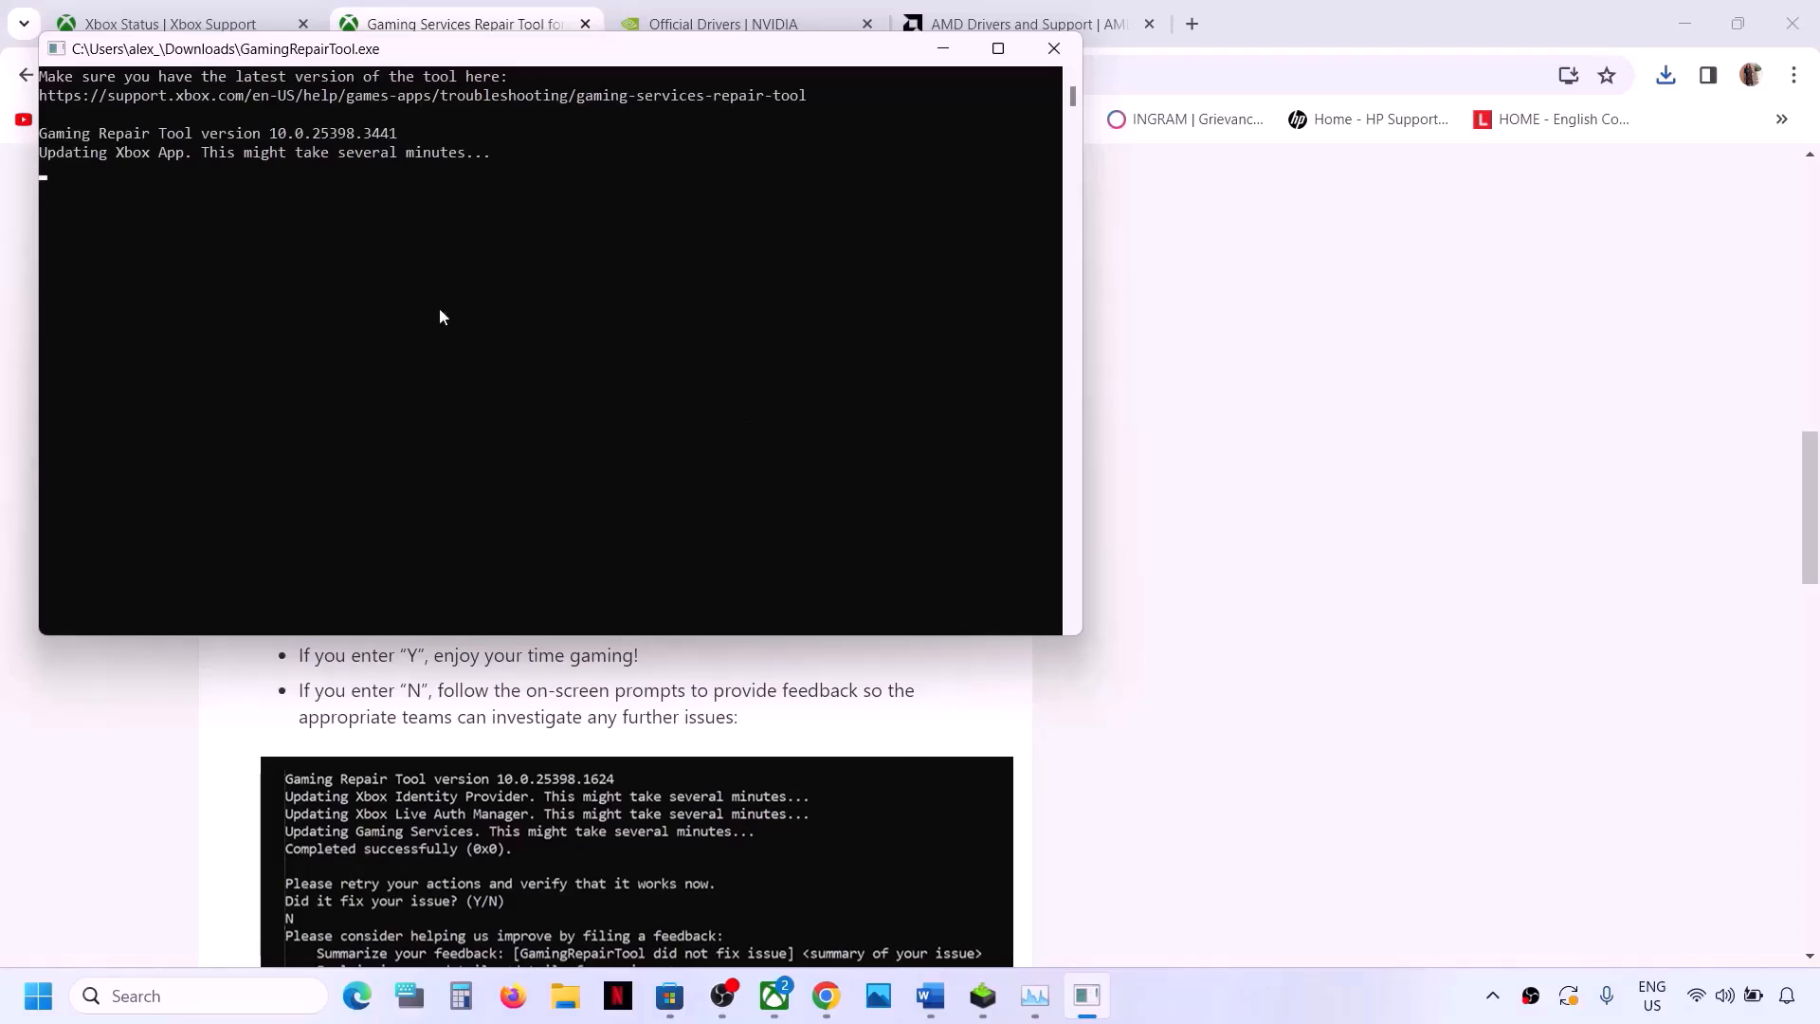
# Step: Switch to the Xbox app, go to its Support page and start repairing with the Gaming Services Repair Tool
pyautogui.click(1192, 807)
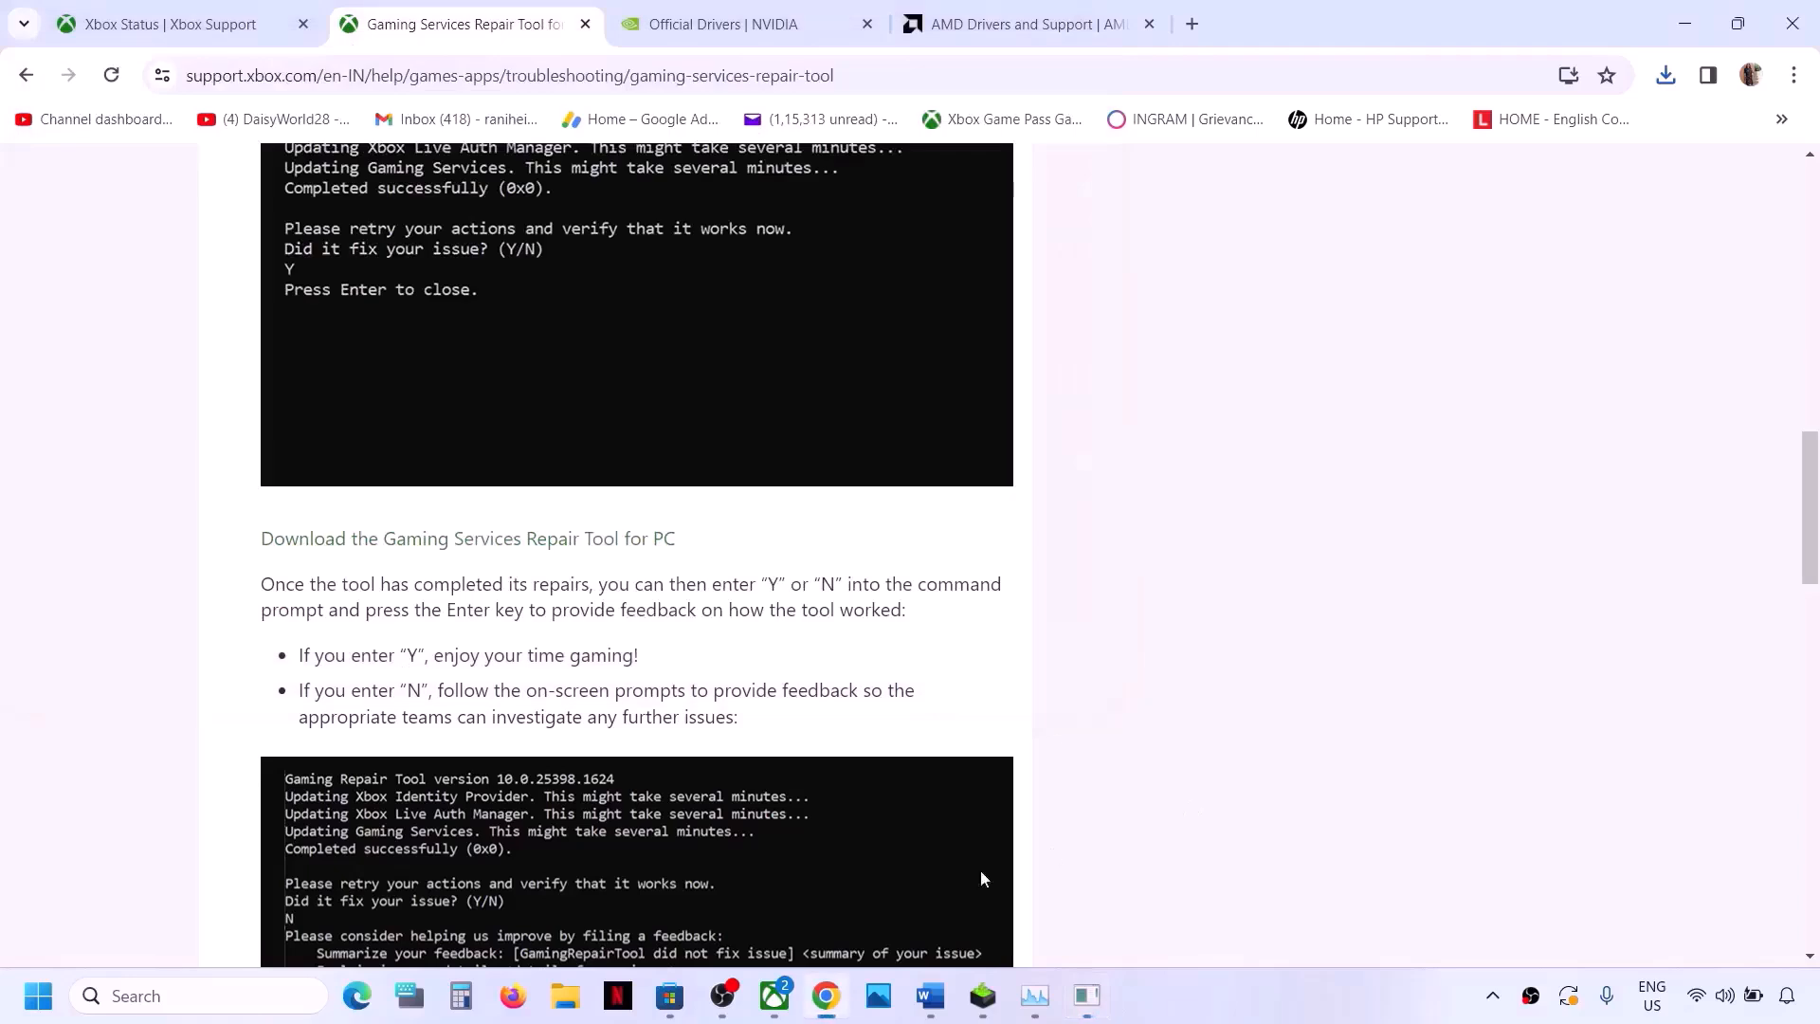
pyautogui.click(774, 1007)
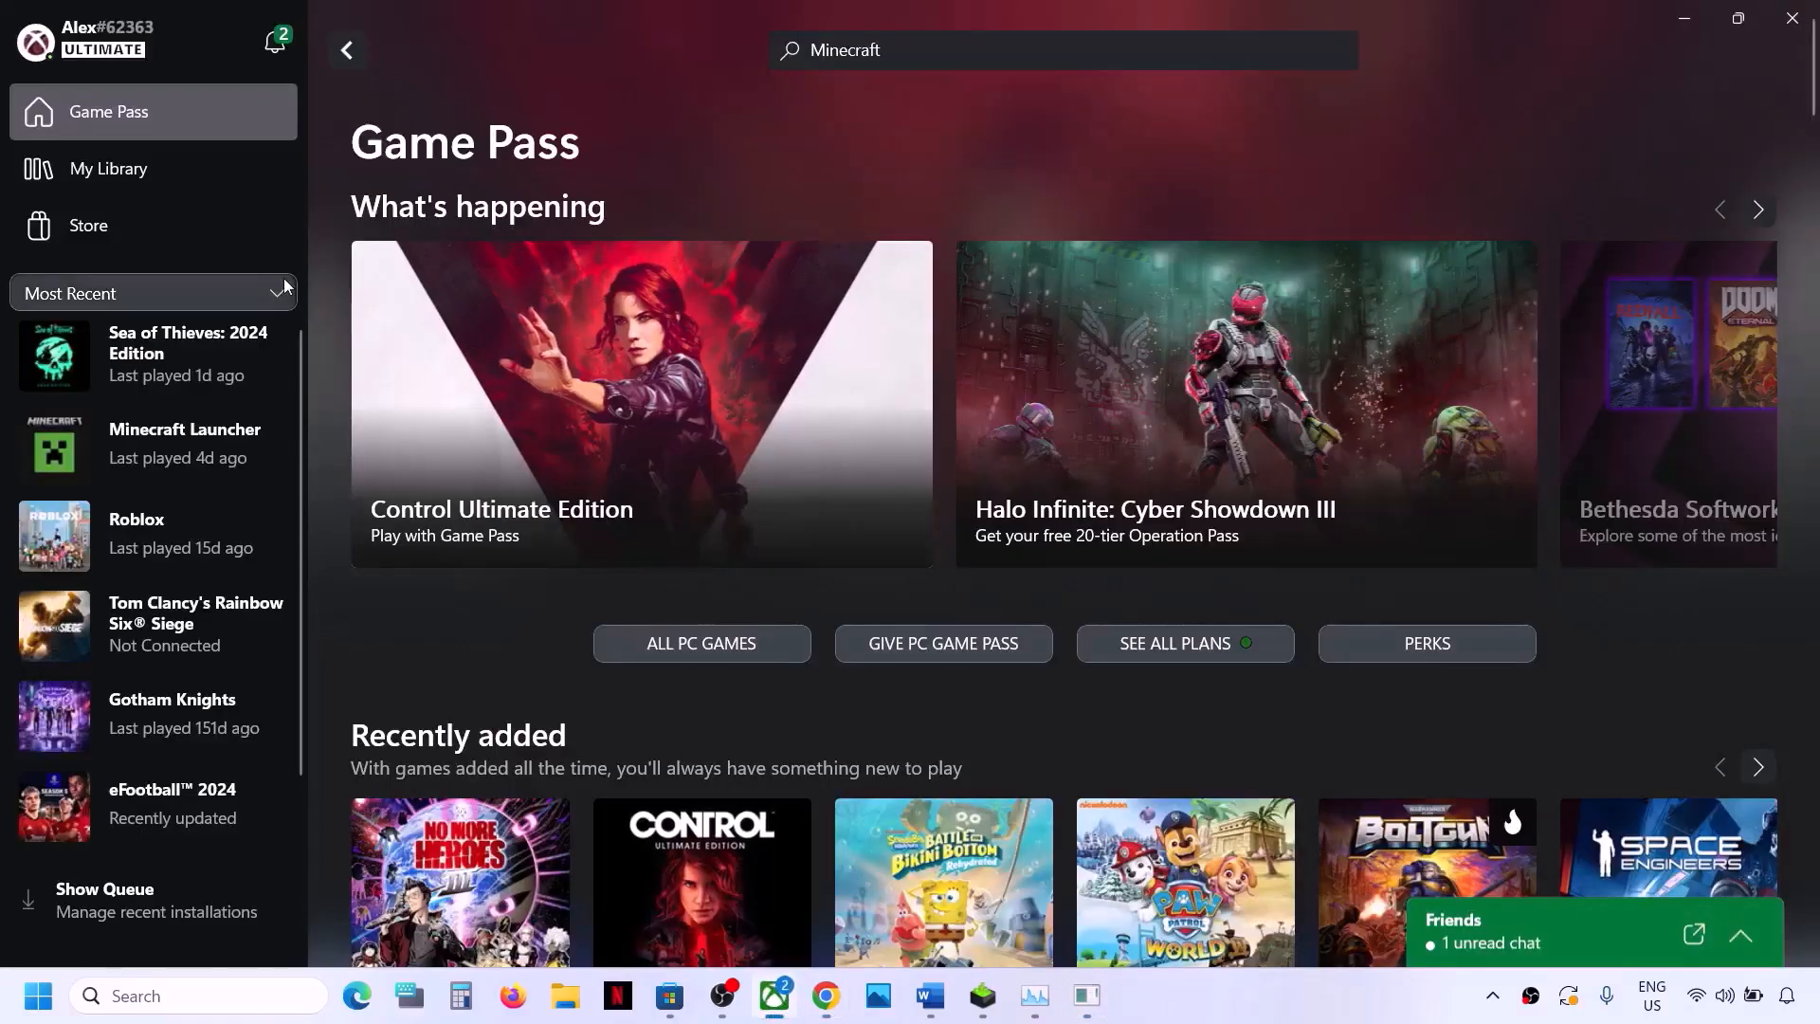
pyautogui.click(85, 45)
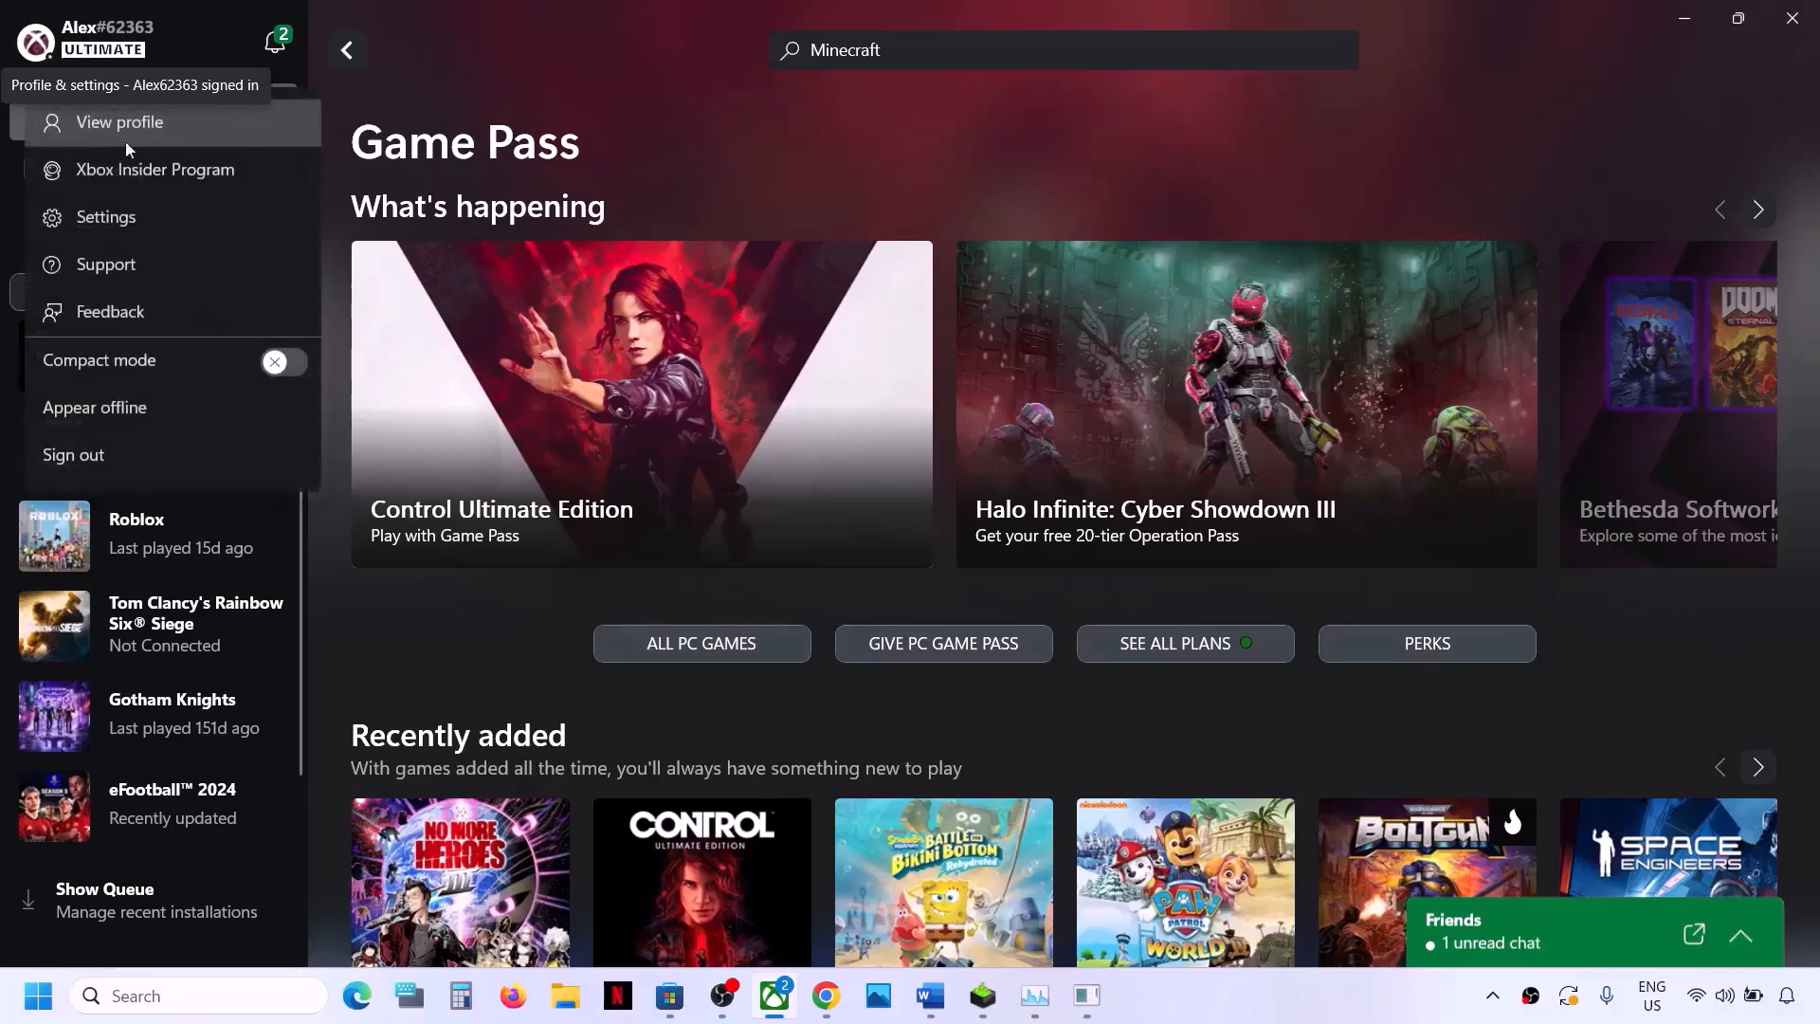
pyautogui.click(118, 268)
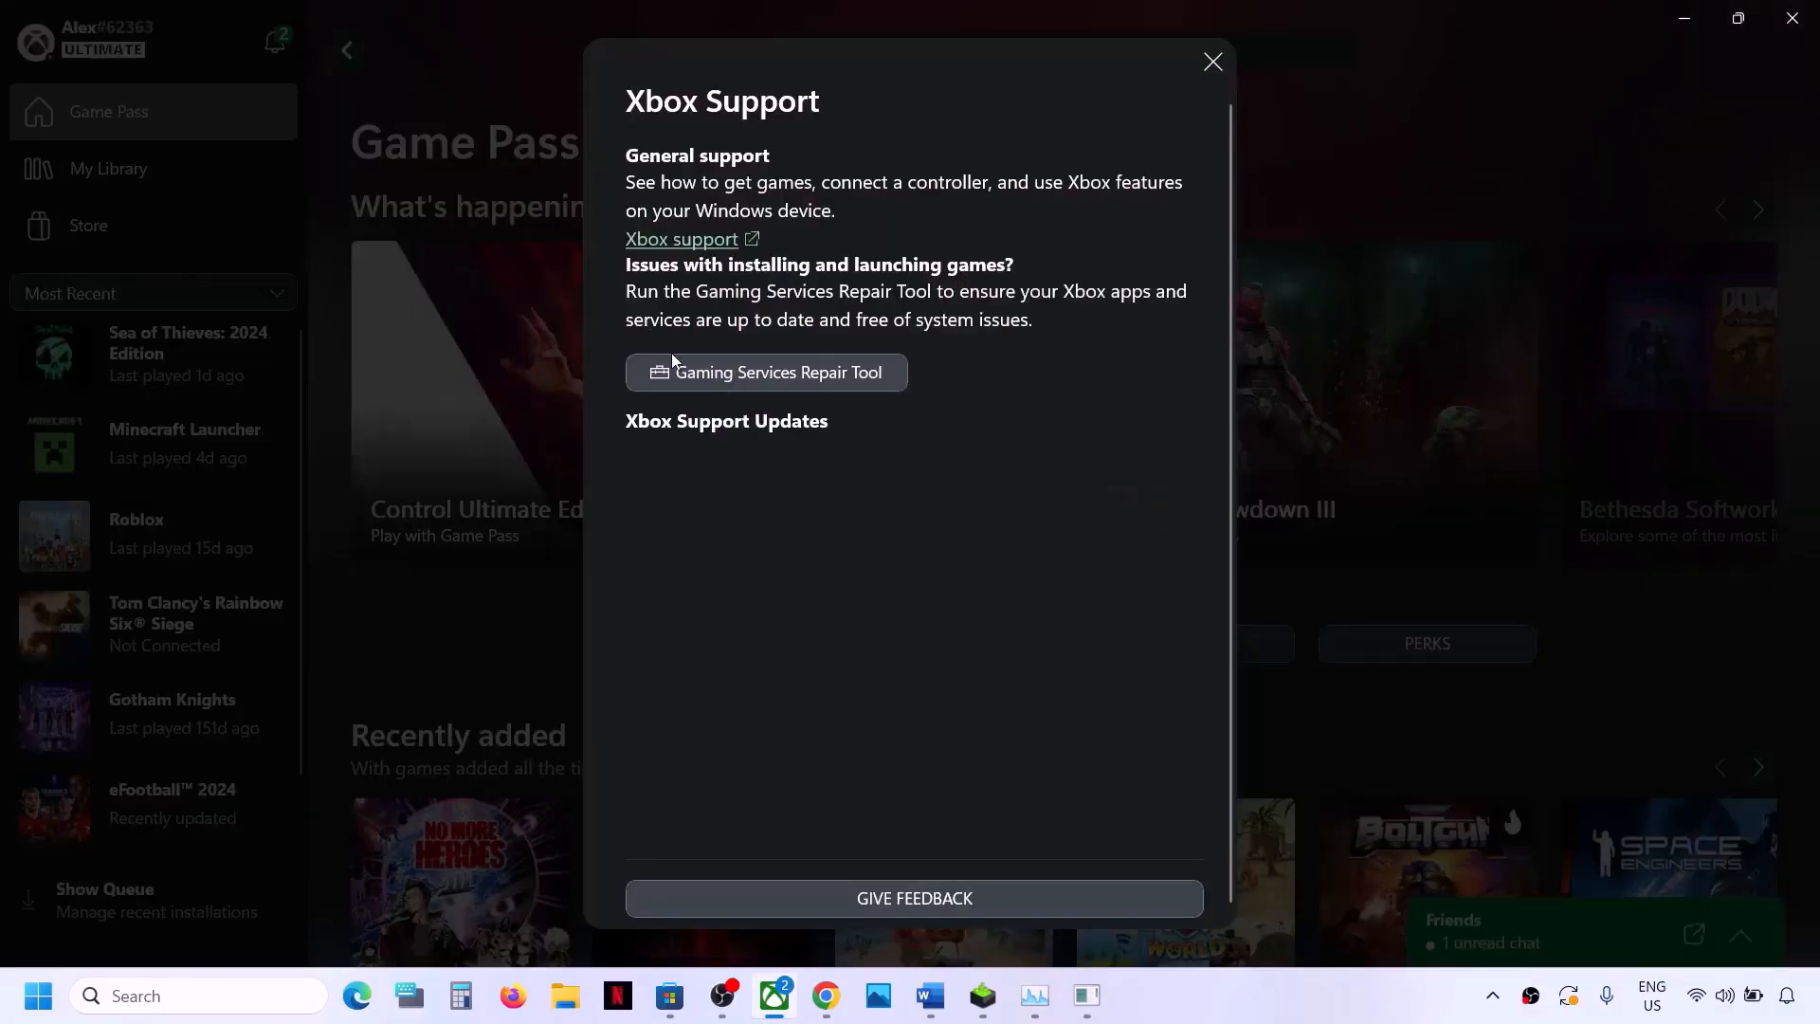
pyautogui.click(833, 377)
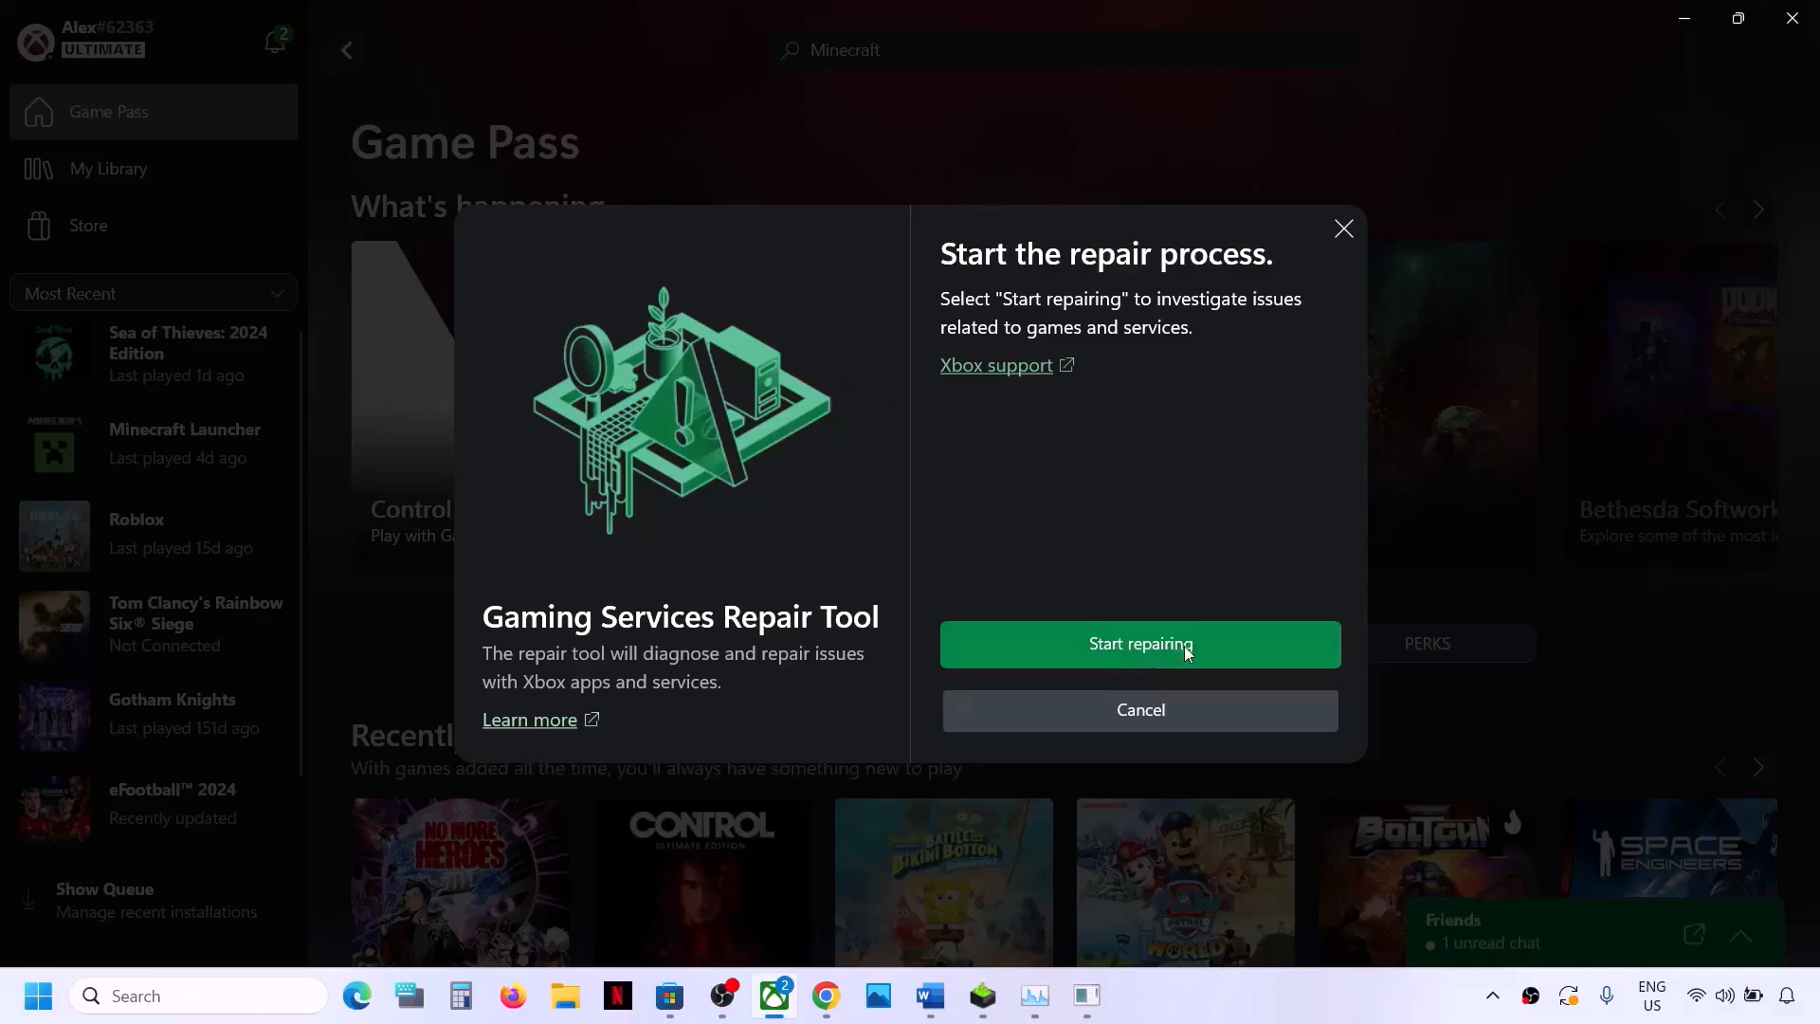
pyautogui.click(1138, 646)
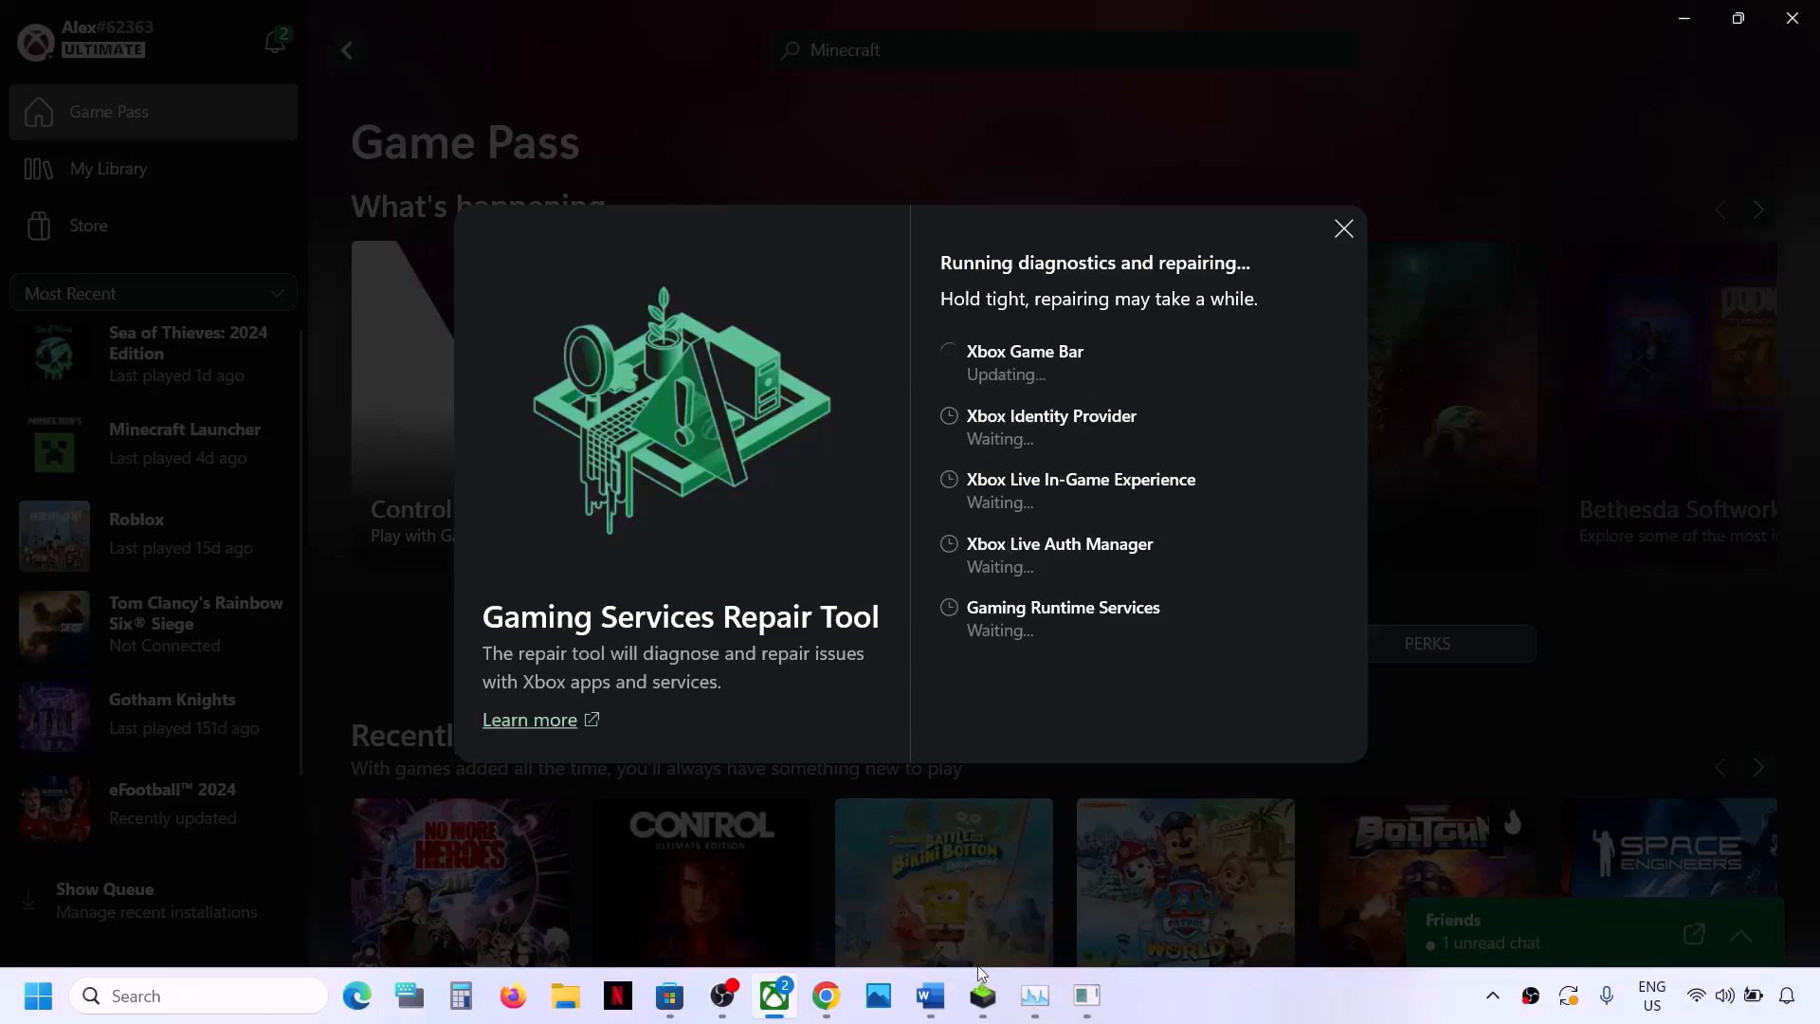
# Step: Switch to the Word document and highlight the Step 4 clean graphics driver installation heading with its NVIDIA and AMD links
pyautogui.click(931, 1007)
pyautogui.scroll(-3, 584, 713)
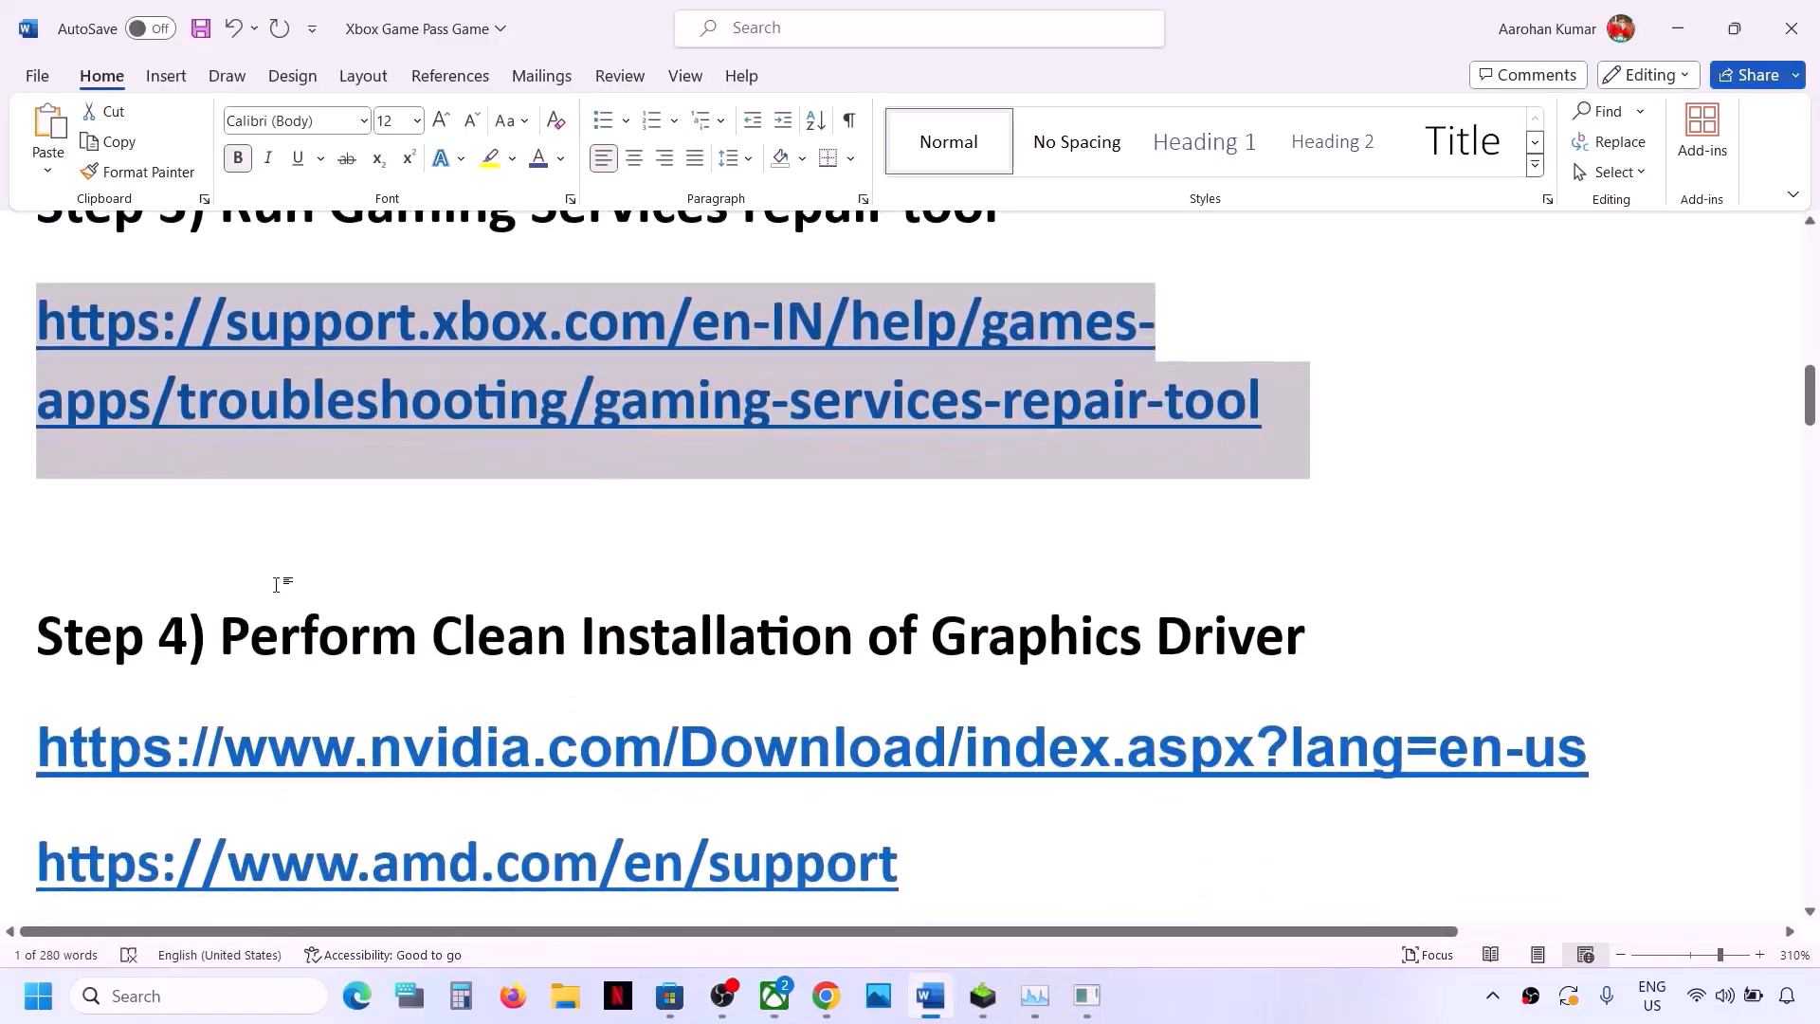
pyautogui.moveTo(227, 640); pyautogui.dragTo(1187, 665)
pyautogui.moveTo(347, 752); pyautogui.dragTo(913, 754)
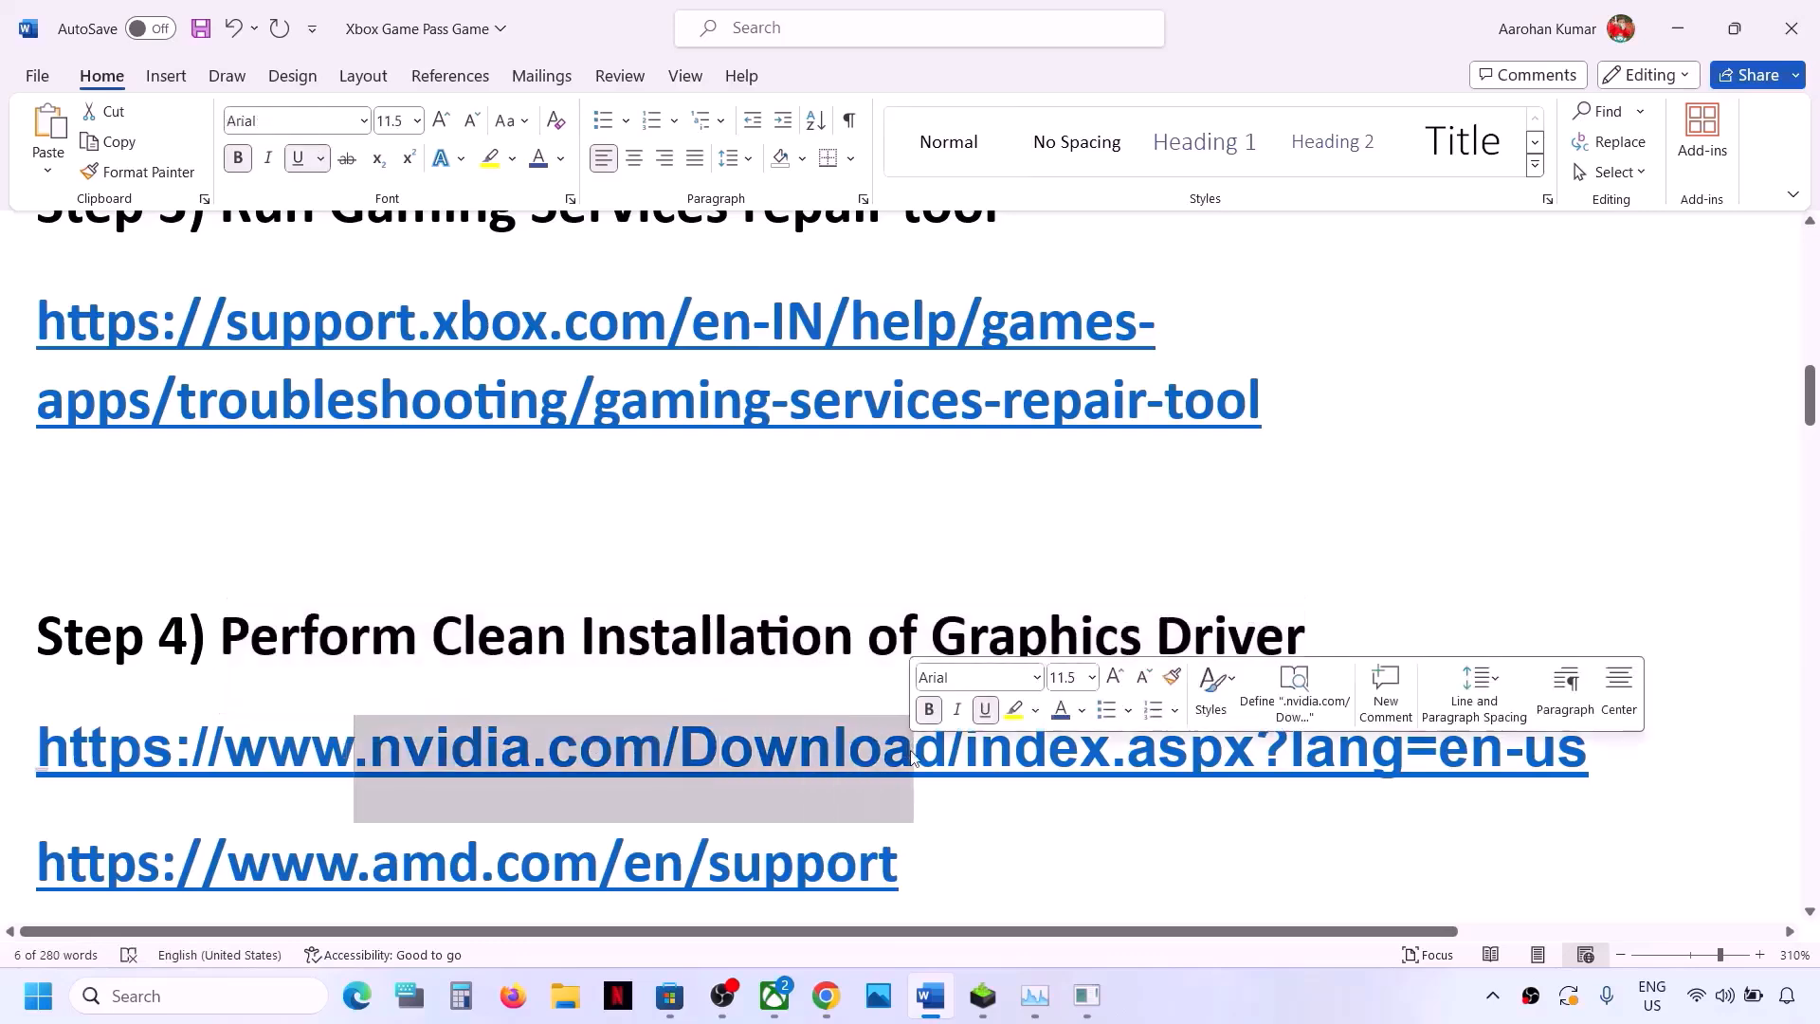
pyautogui.scroll(-3, 332, 676)
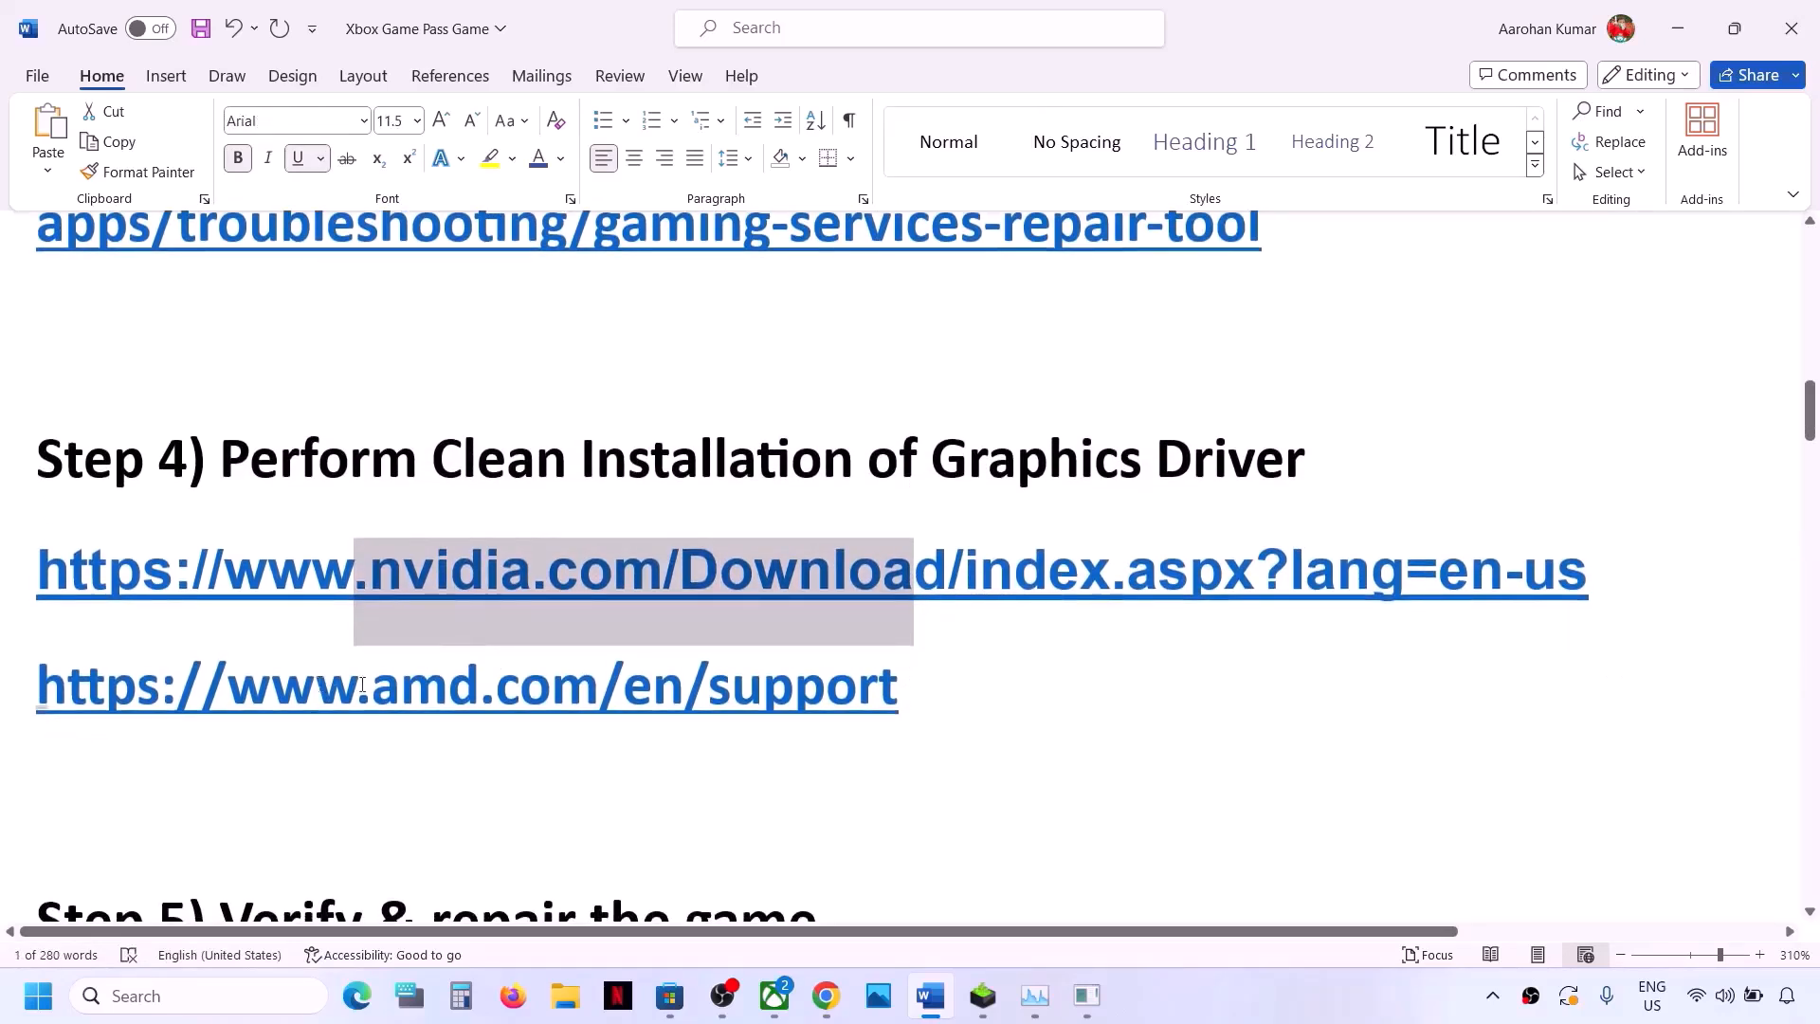
pyautogui.moveTo(362, 684); pyautogui.dragTo(857, 685)
pyautogui.doubleClick(778, 572)
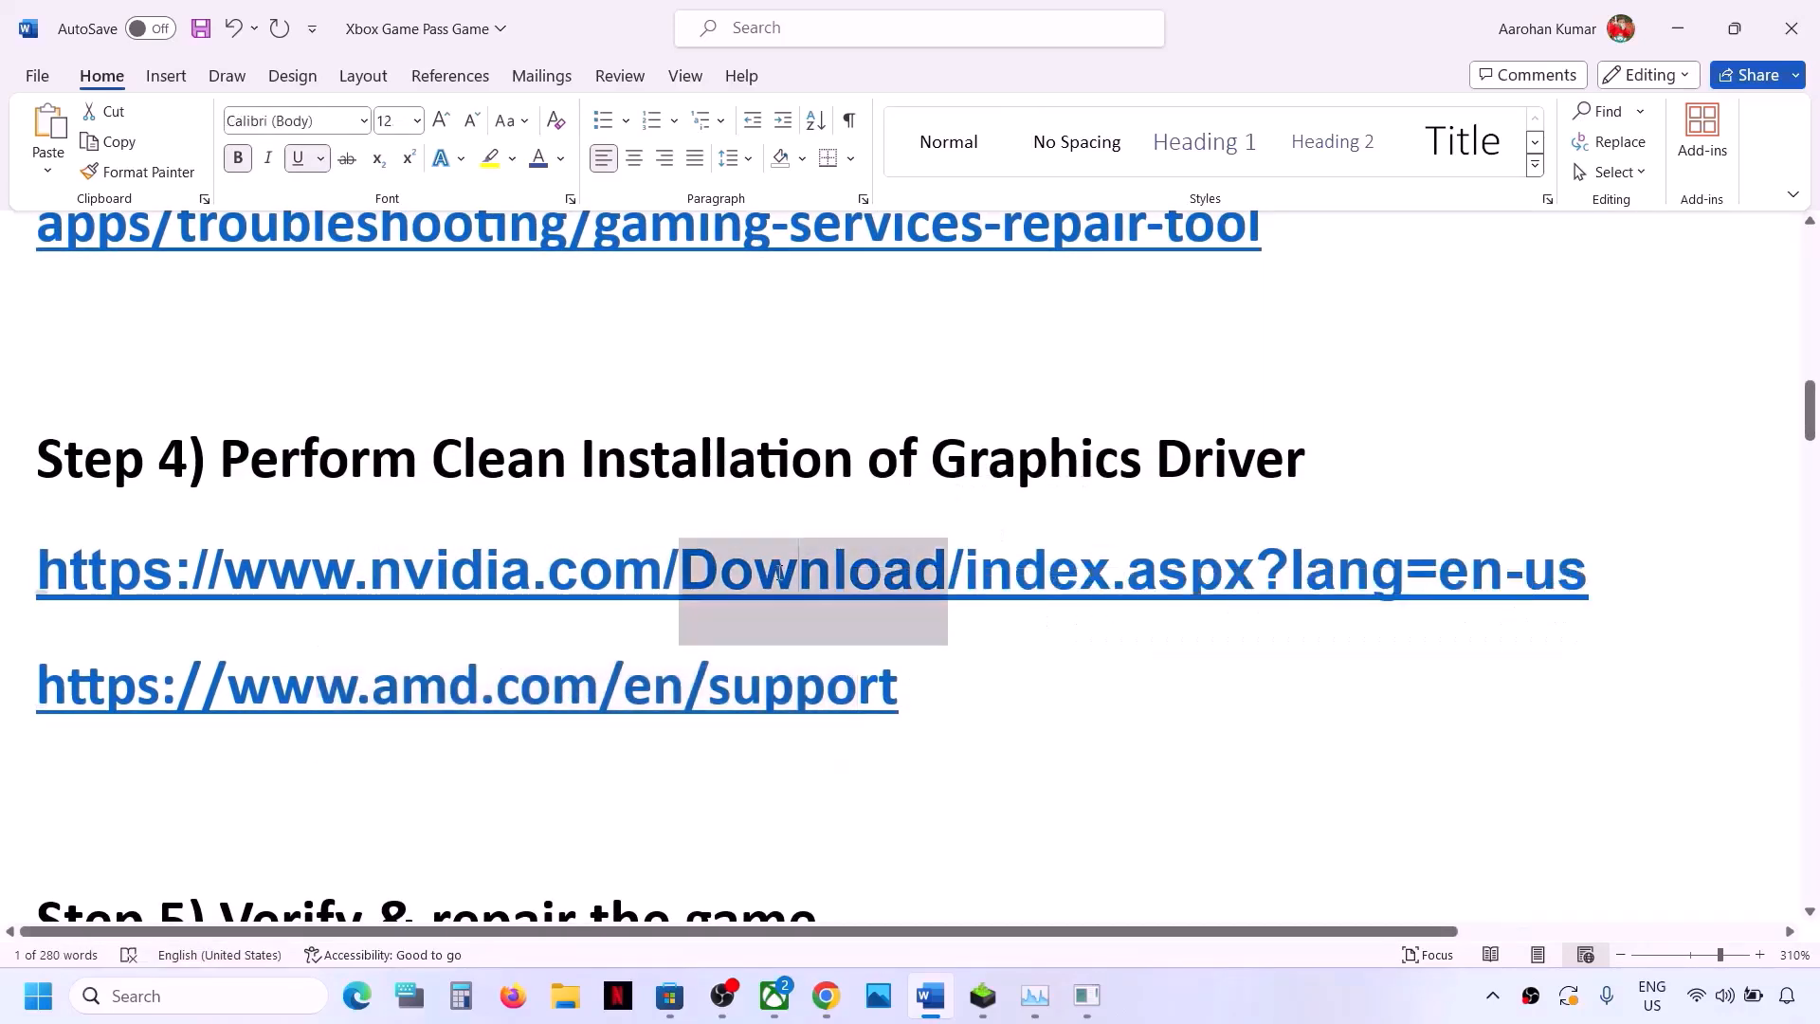
pyautogui.tripleClick(777, 571)
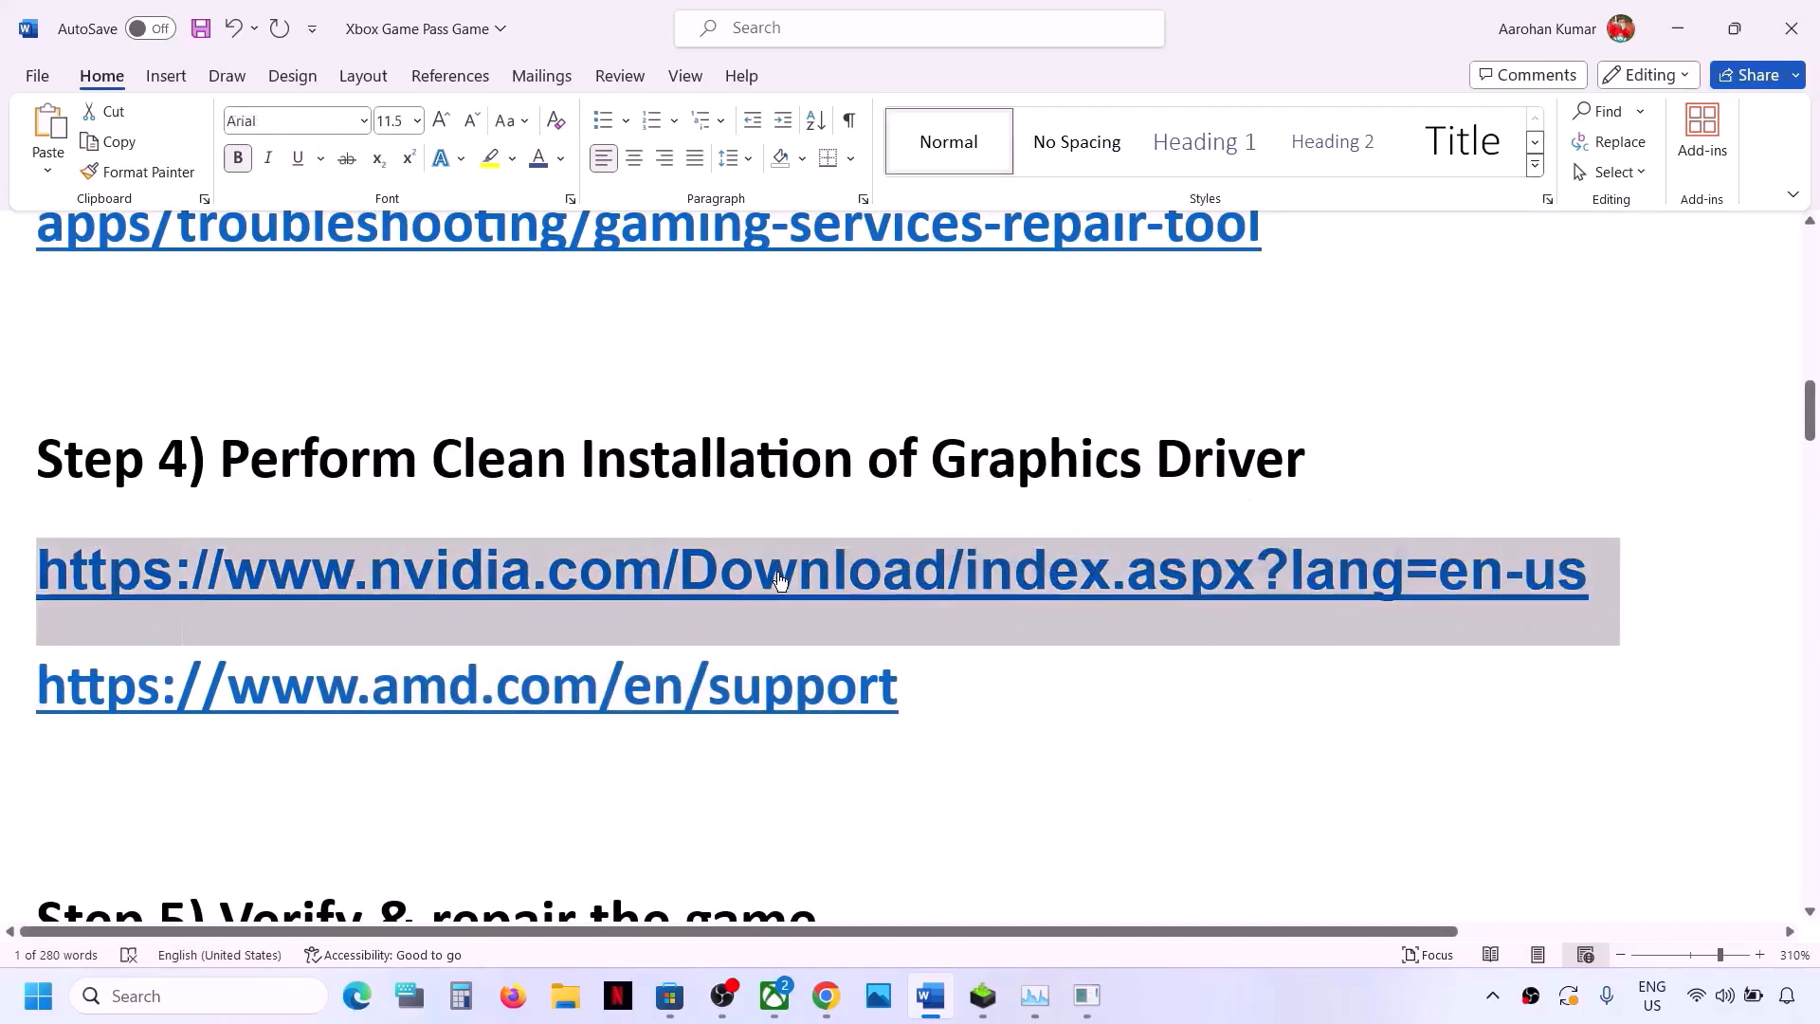
# Step: On the NVIDIA driver page in Chrome, search for the Windows 11 driver for GeForce RTX 30 Series (Notebooks), GeForce RTX 3050 Laptop GPU
pyautogui.click(826, 995)
pyautogui.click(750, 29)
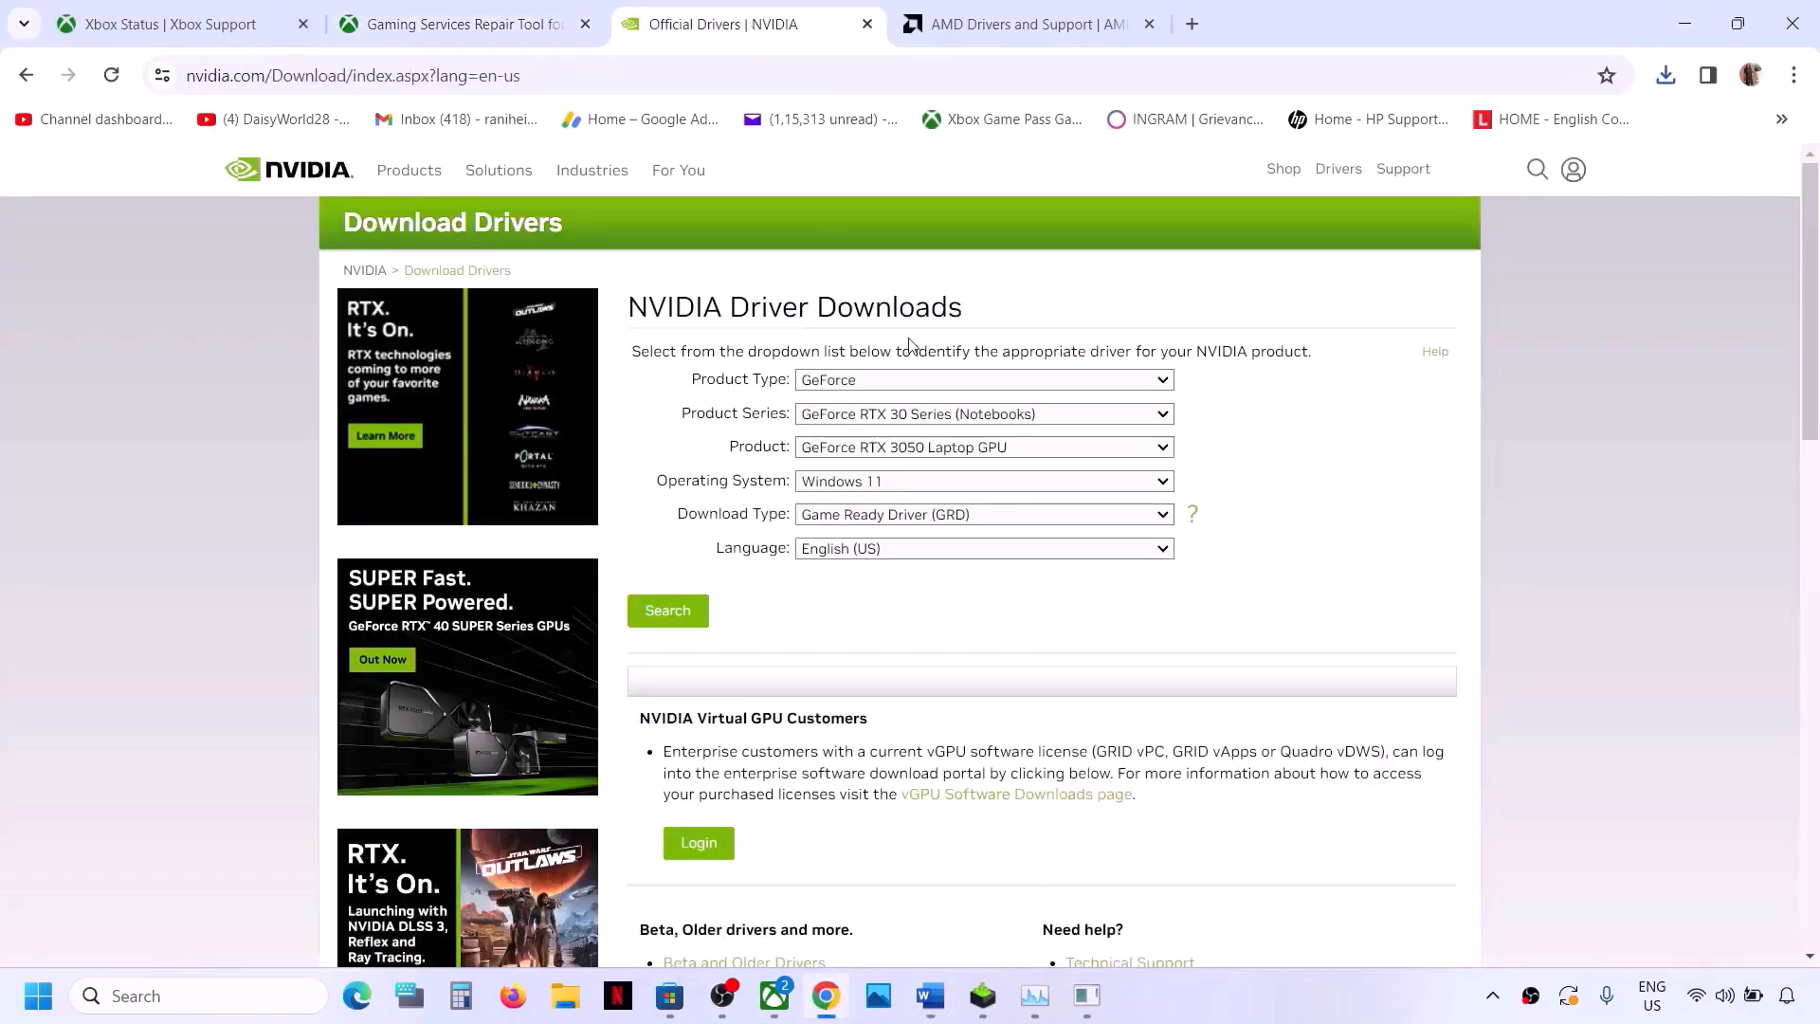
pyautogui.click(906, 382)
pyautogui.click(872, 403)
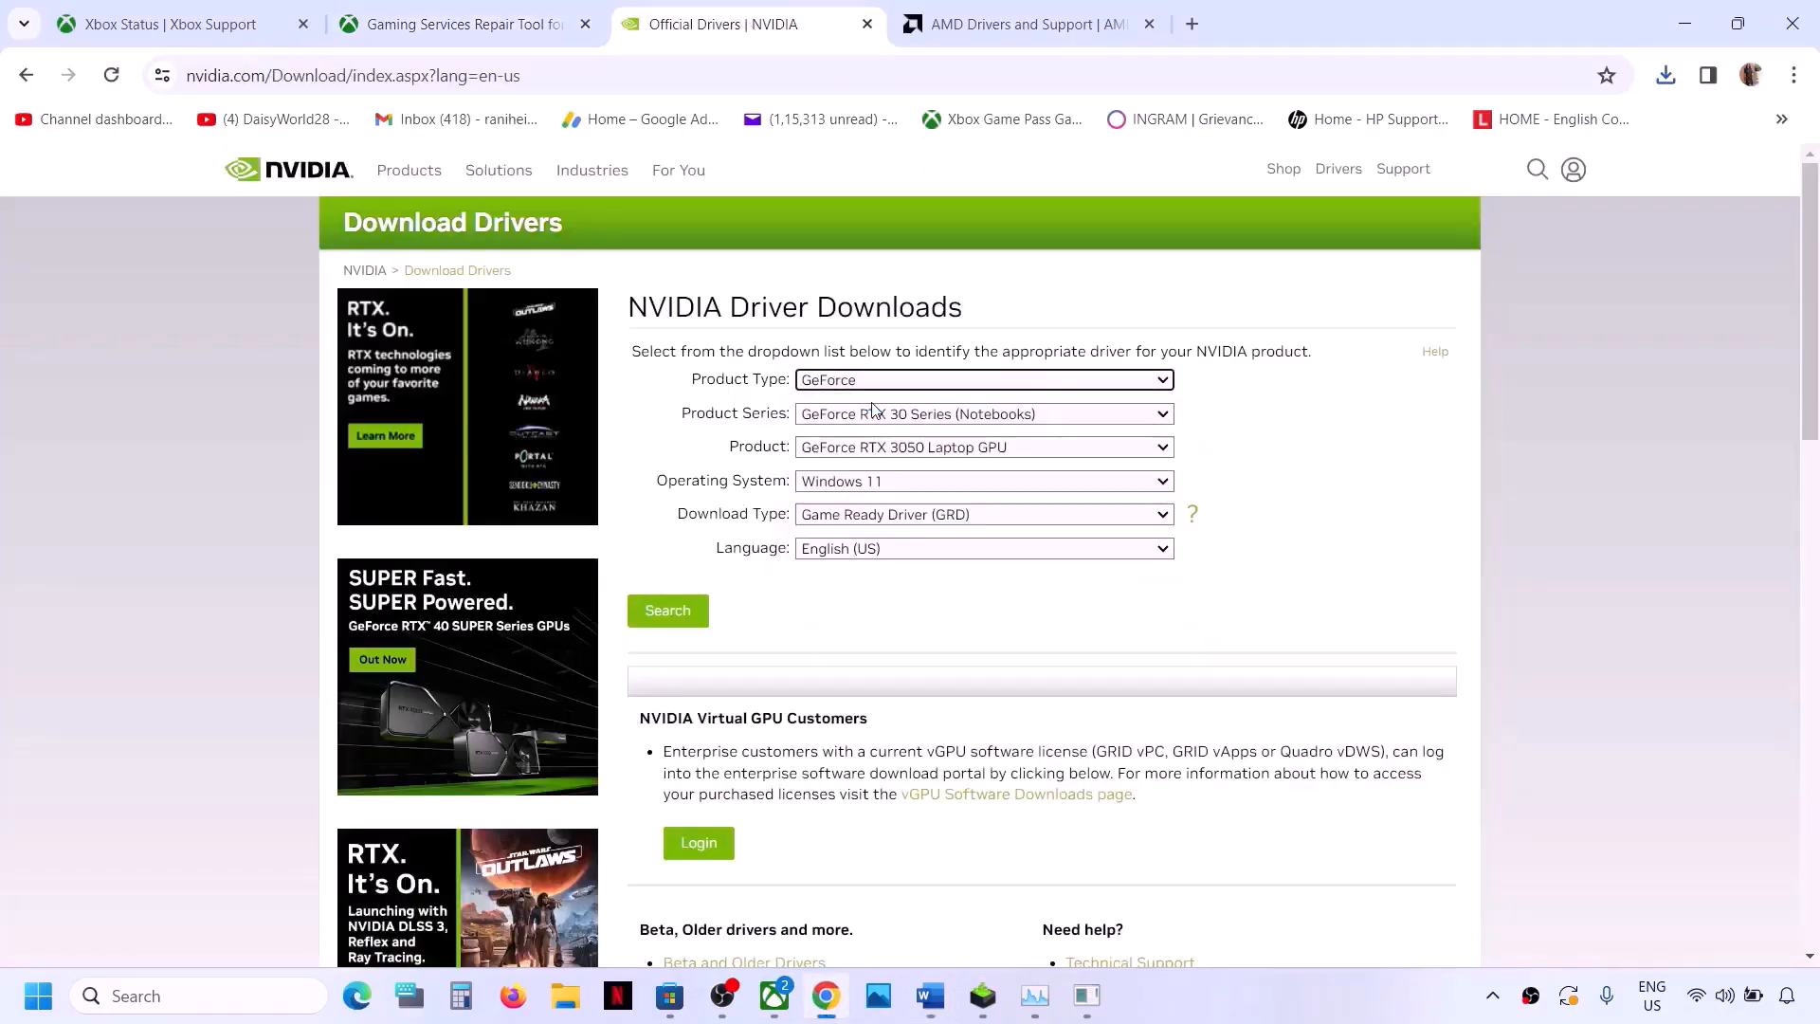
pyautogui.click(872, 414)
pyautogui.click(932, 482)
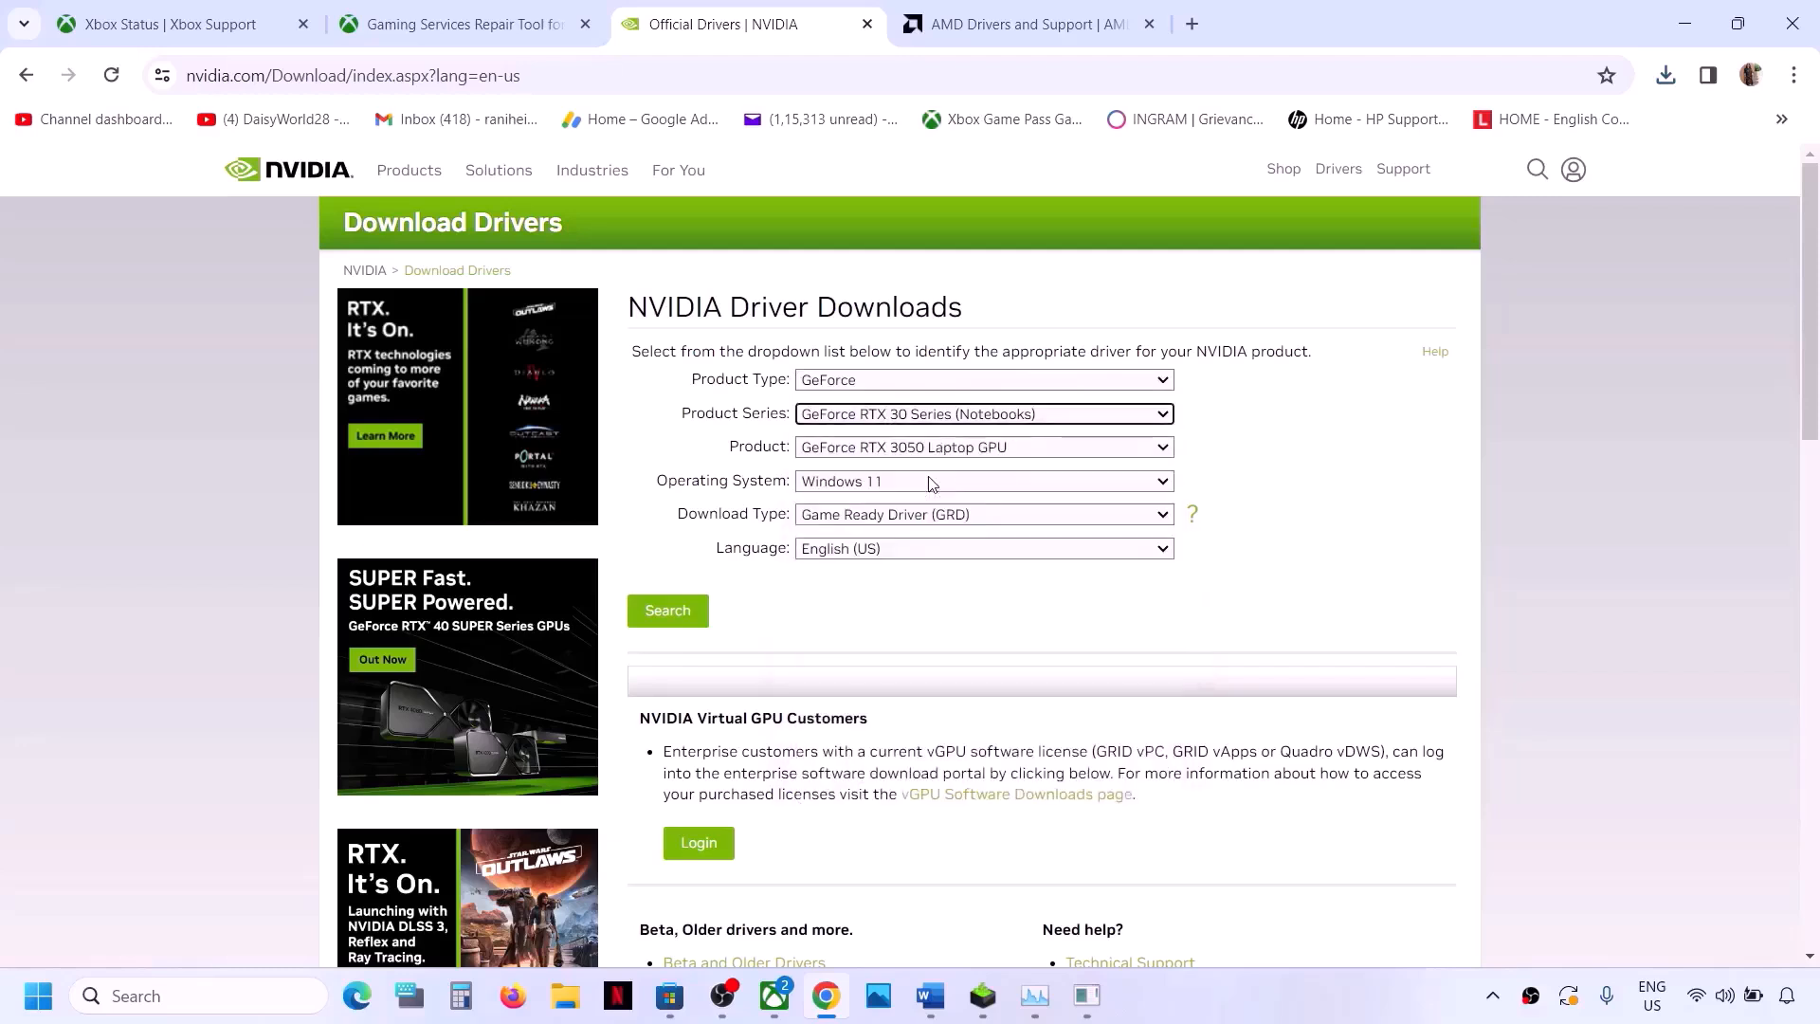
pyautogui.click(952, 451)
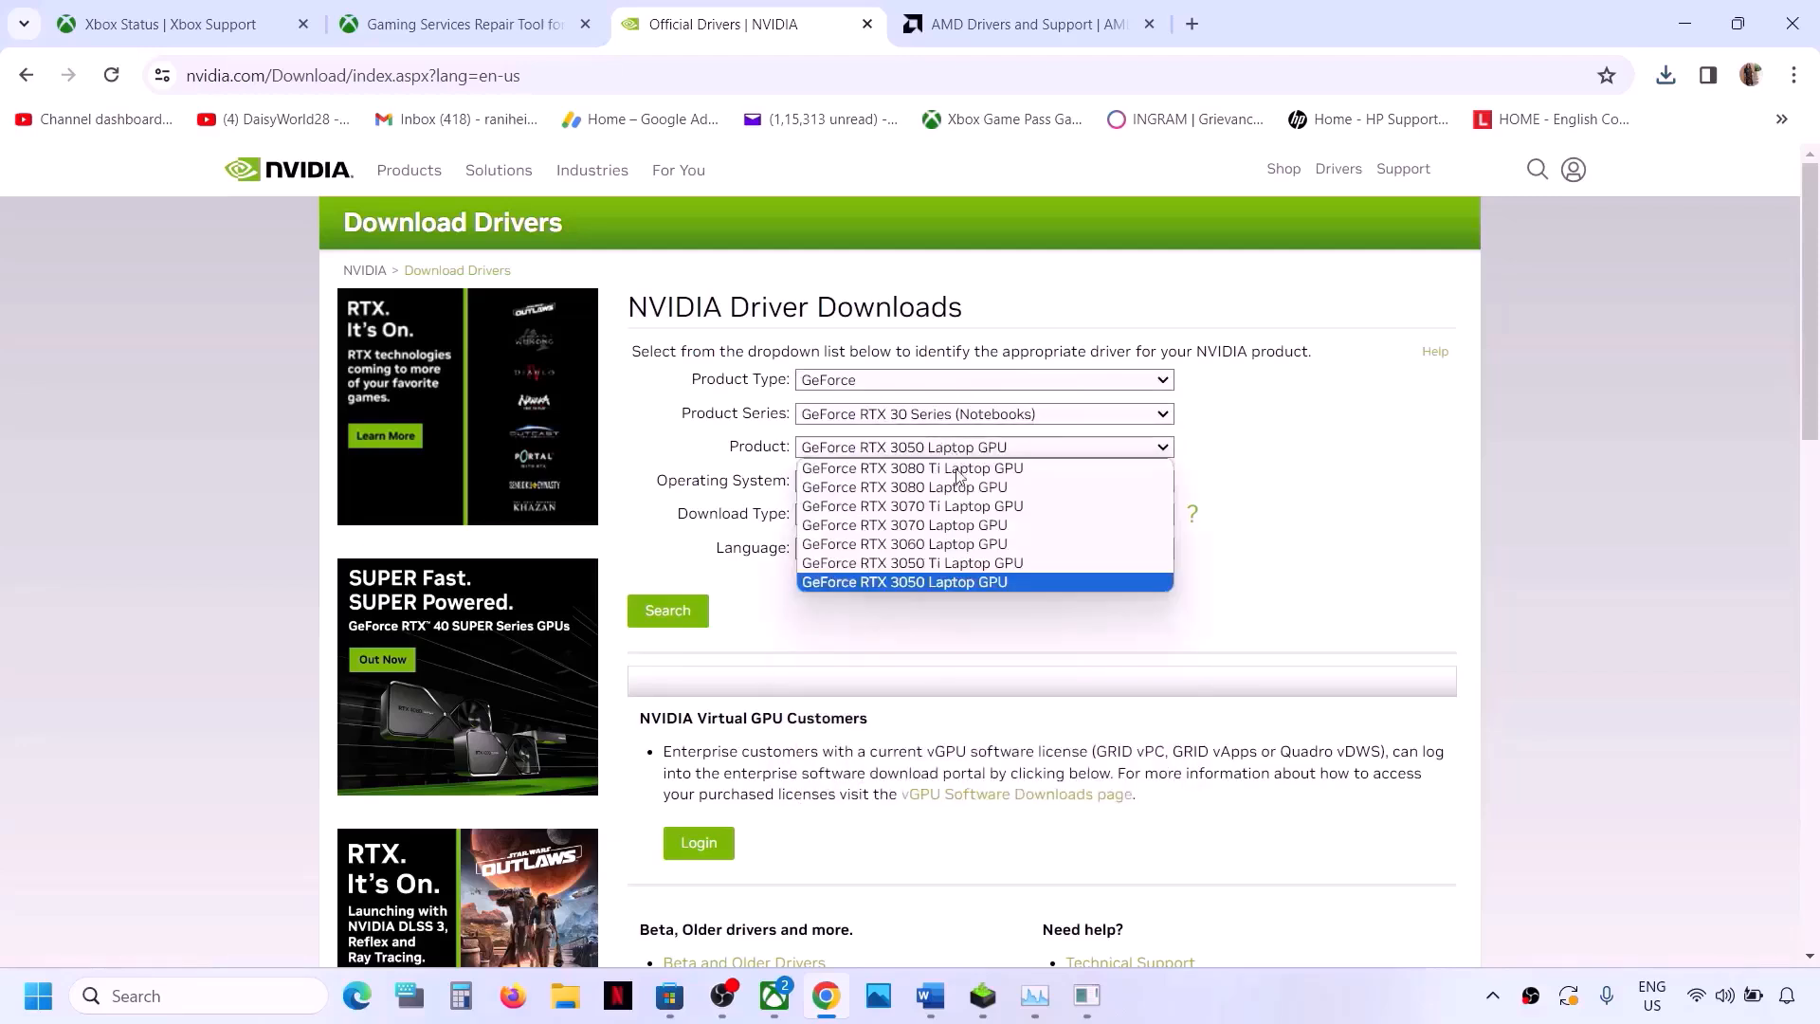
pyautogui.click(946, 586)
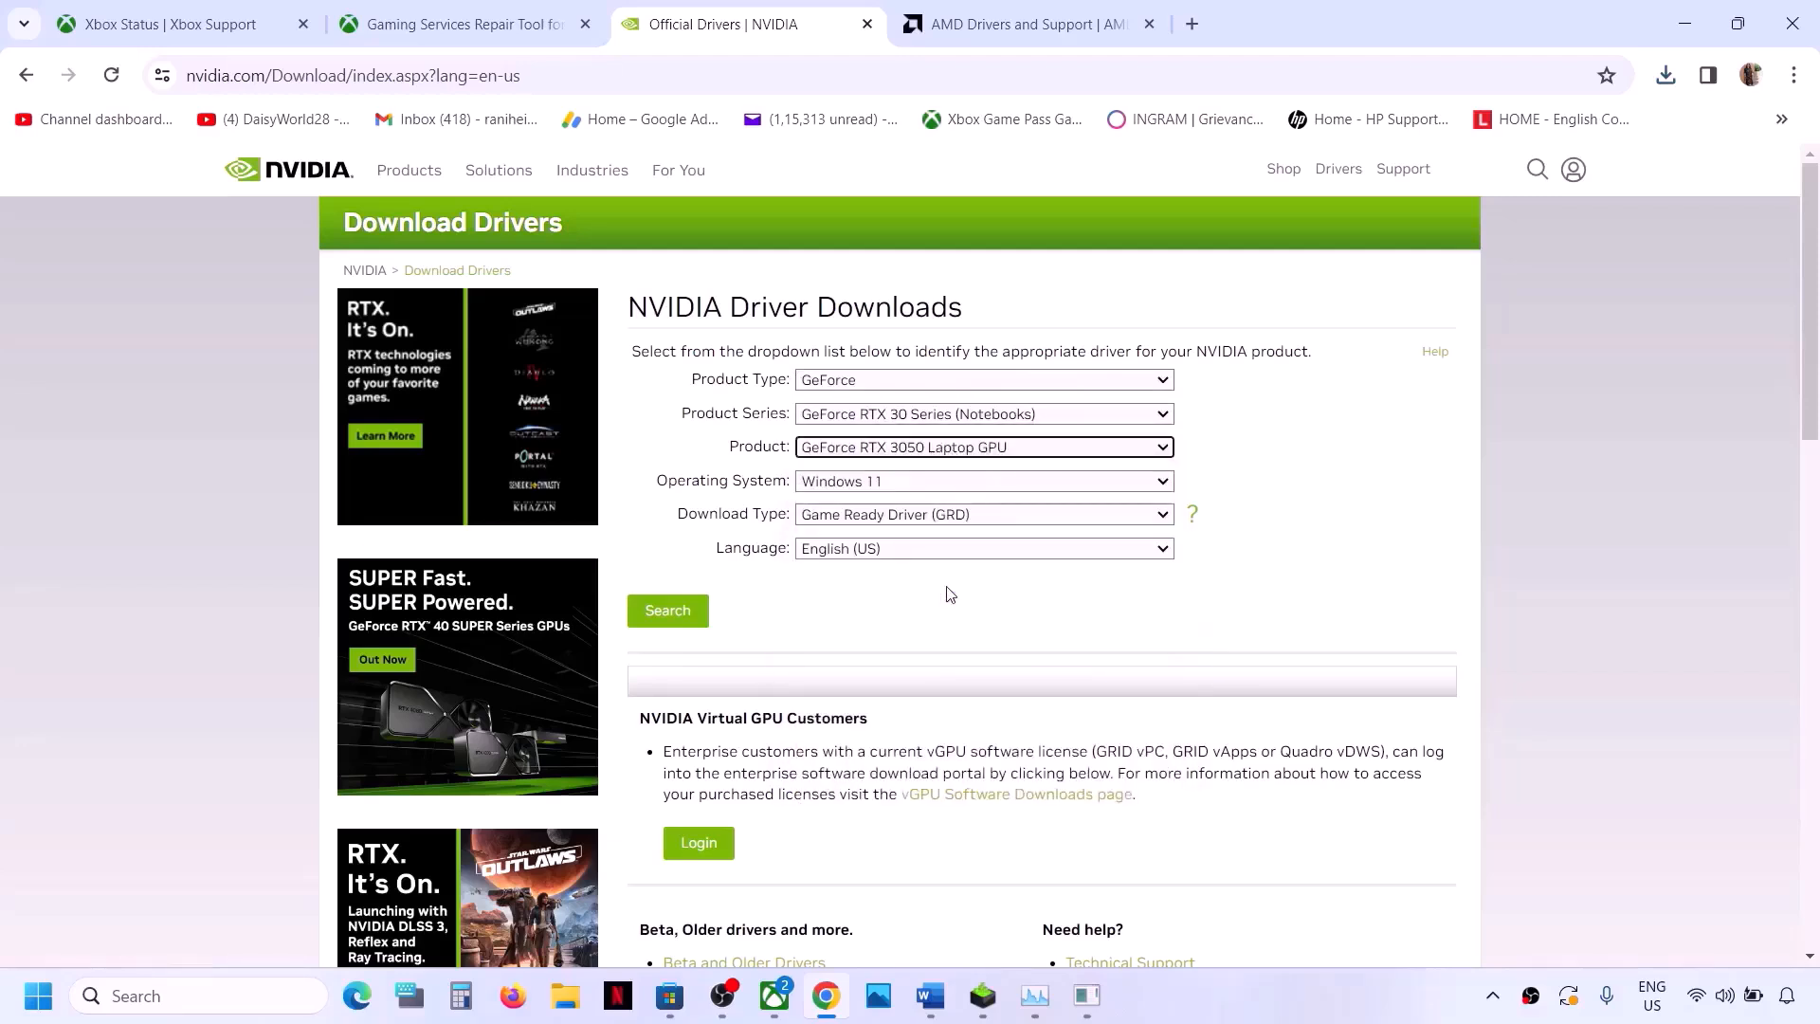
pyautogui.click(913, 486)
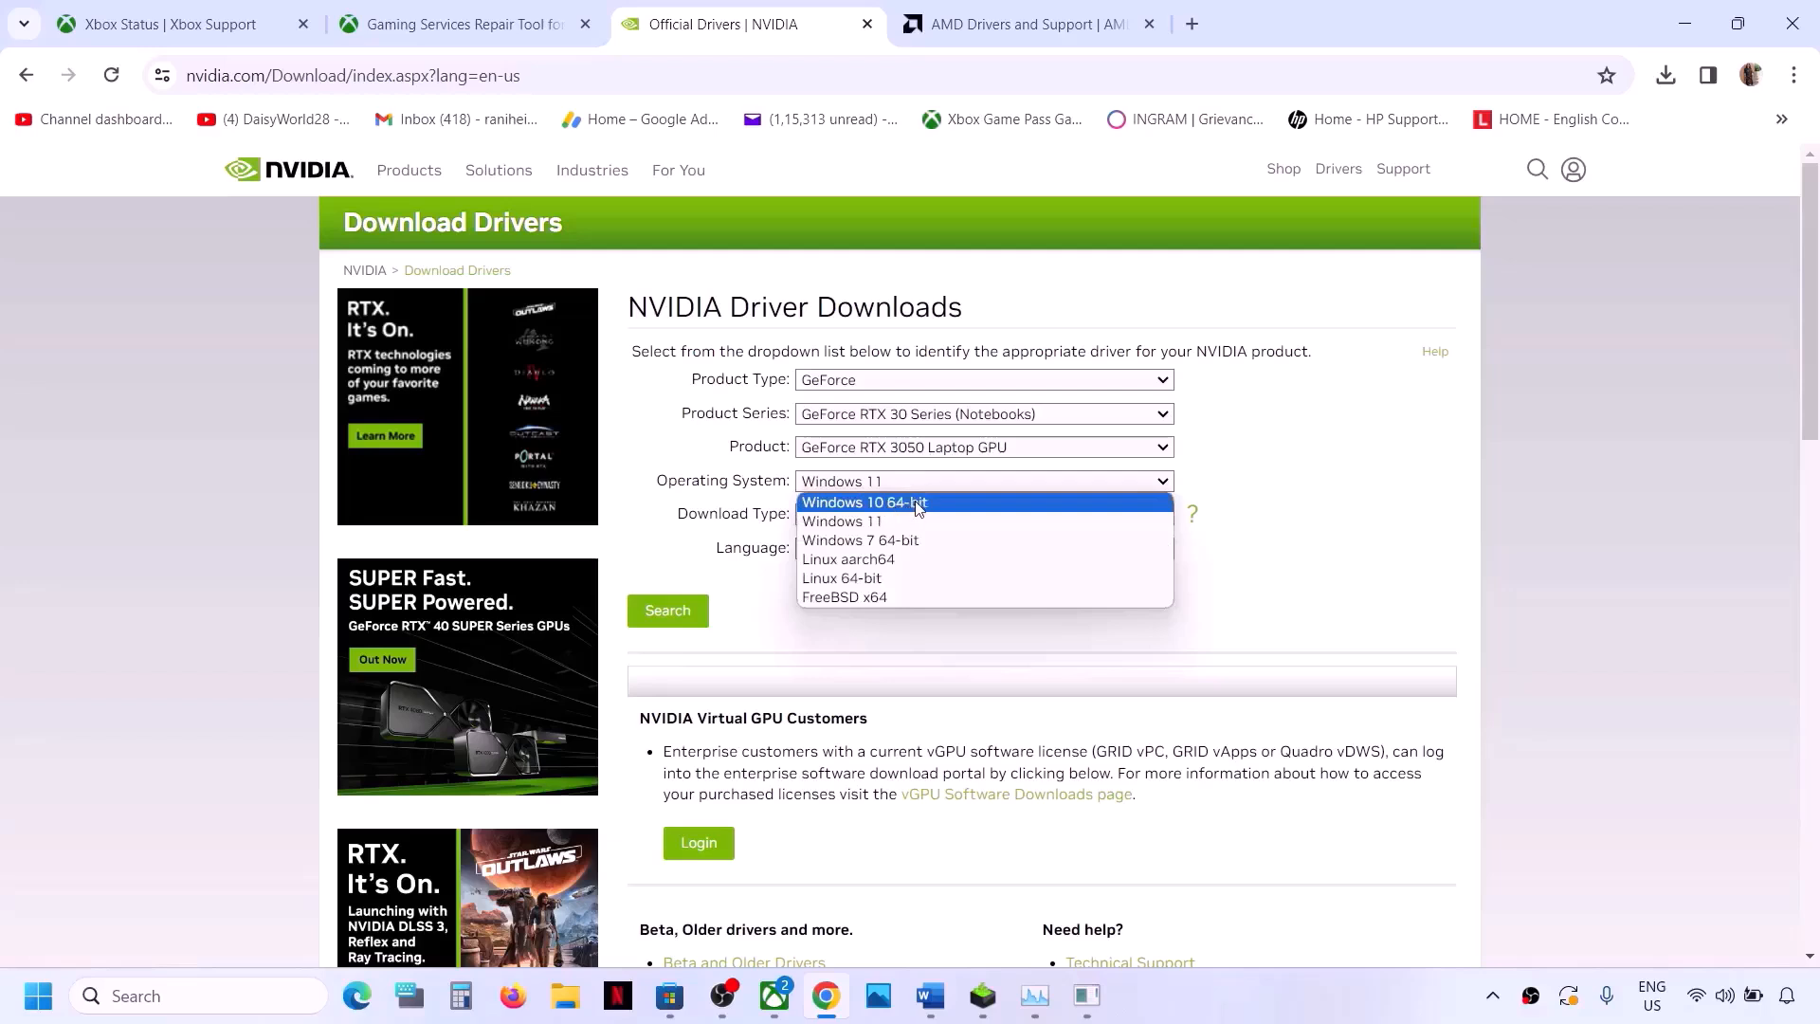
pyautogui.click(890, 522)
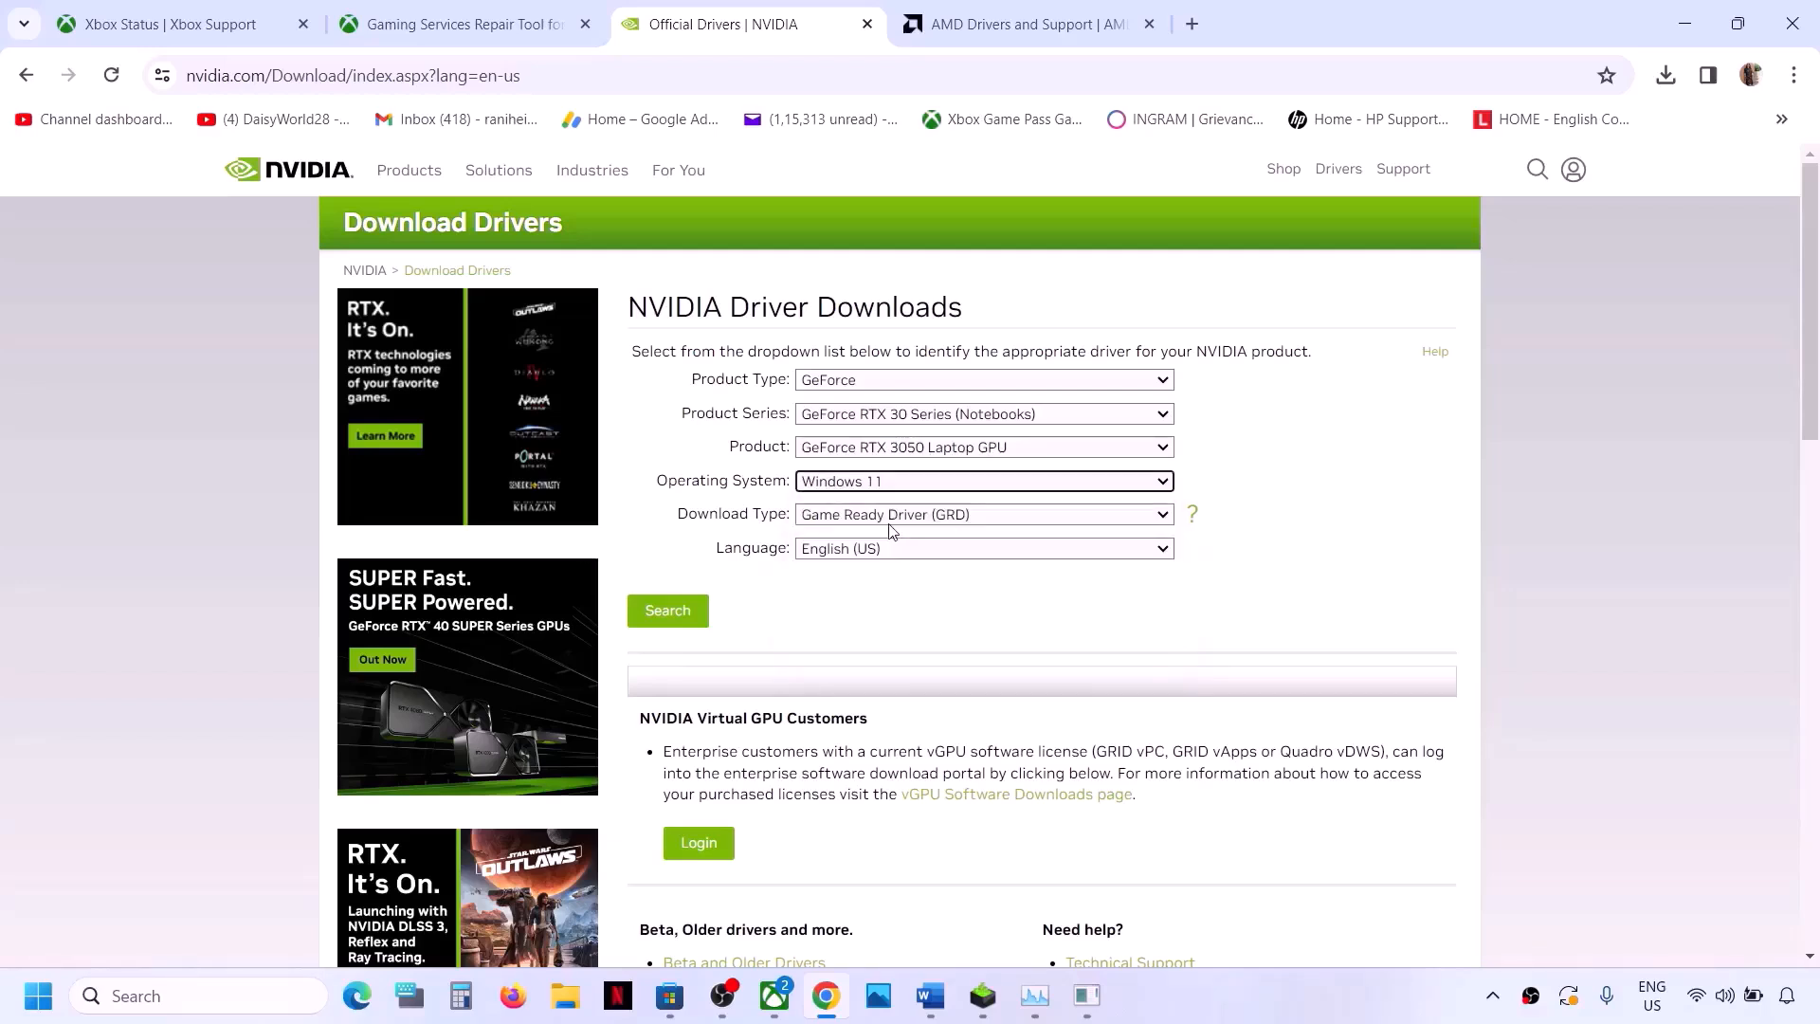
pyautogui.click(668, 610)
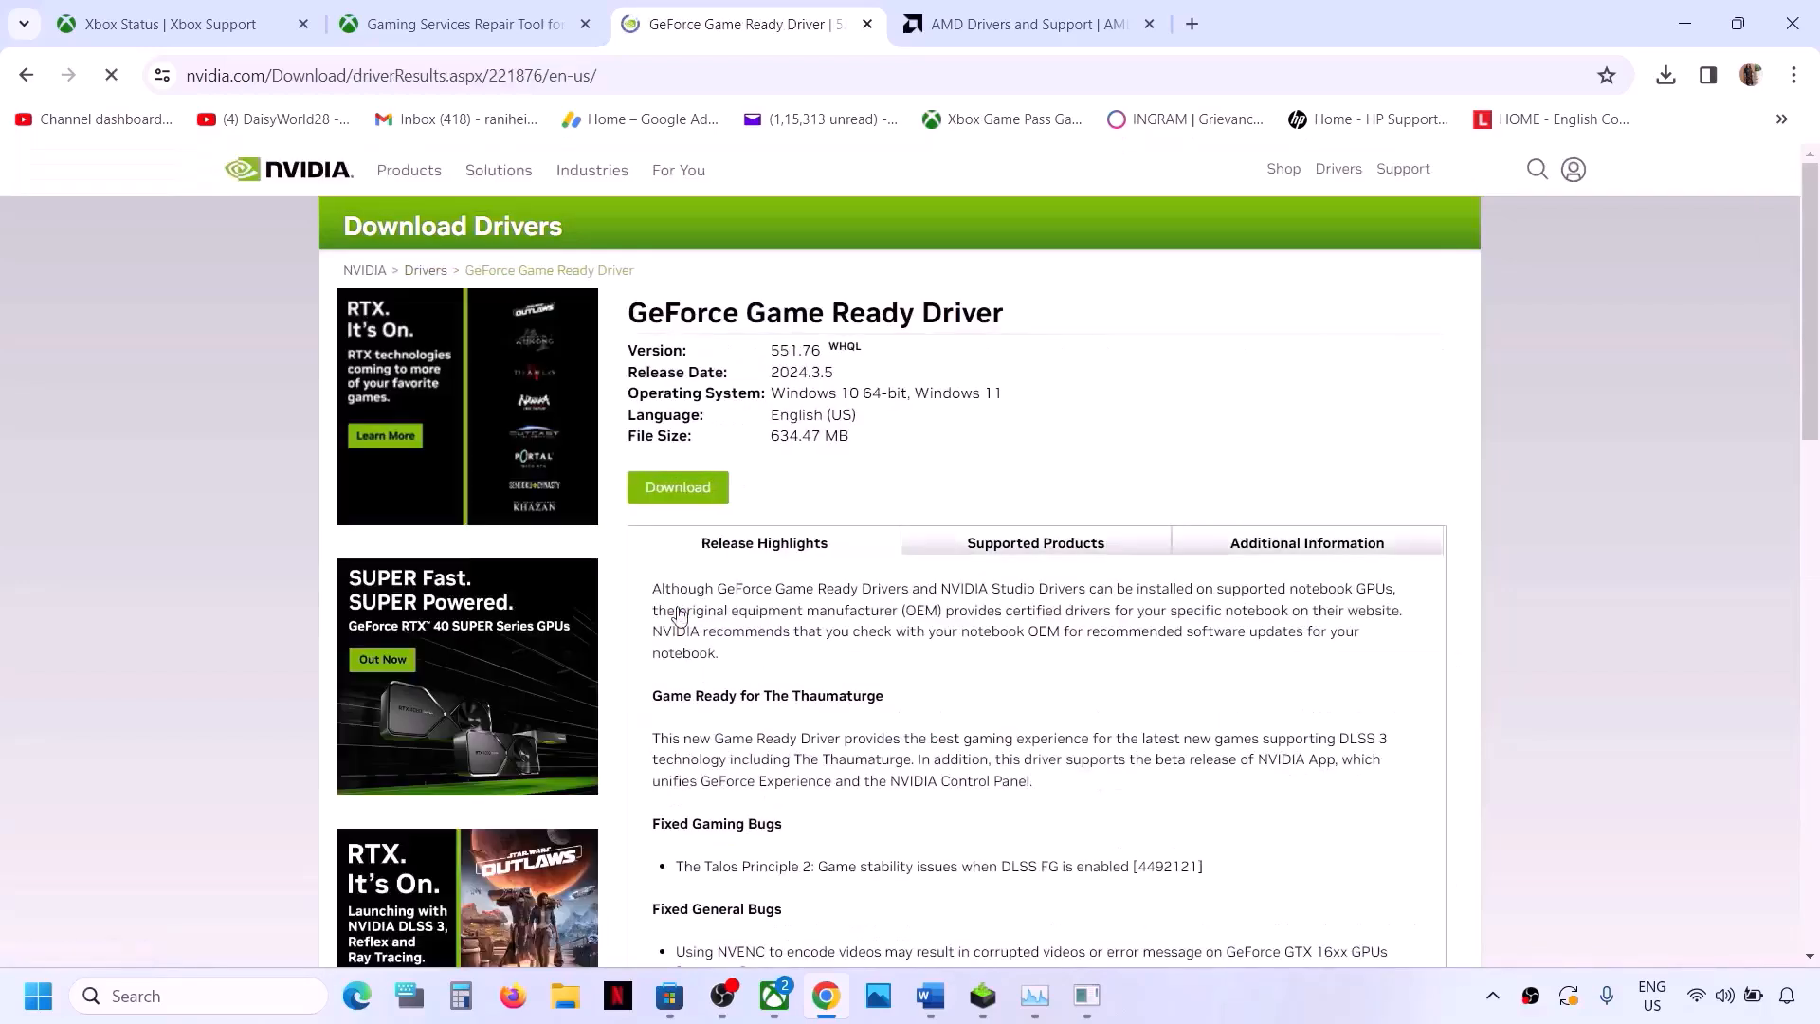
# Step: Download the GeForce Game Ready Driver 551.76 and display its progress in the recent downloads
pyautogui.click(680, 488)
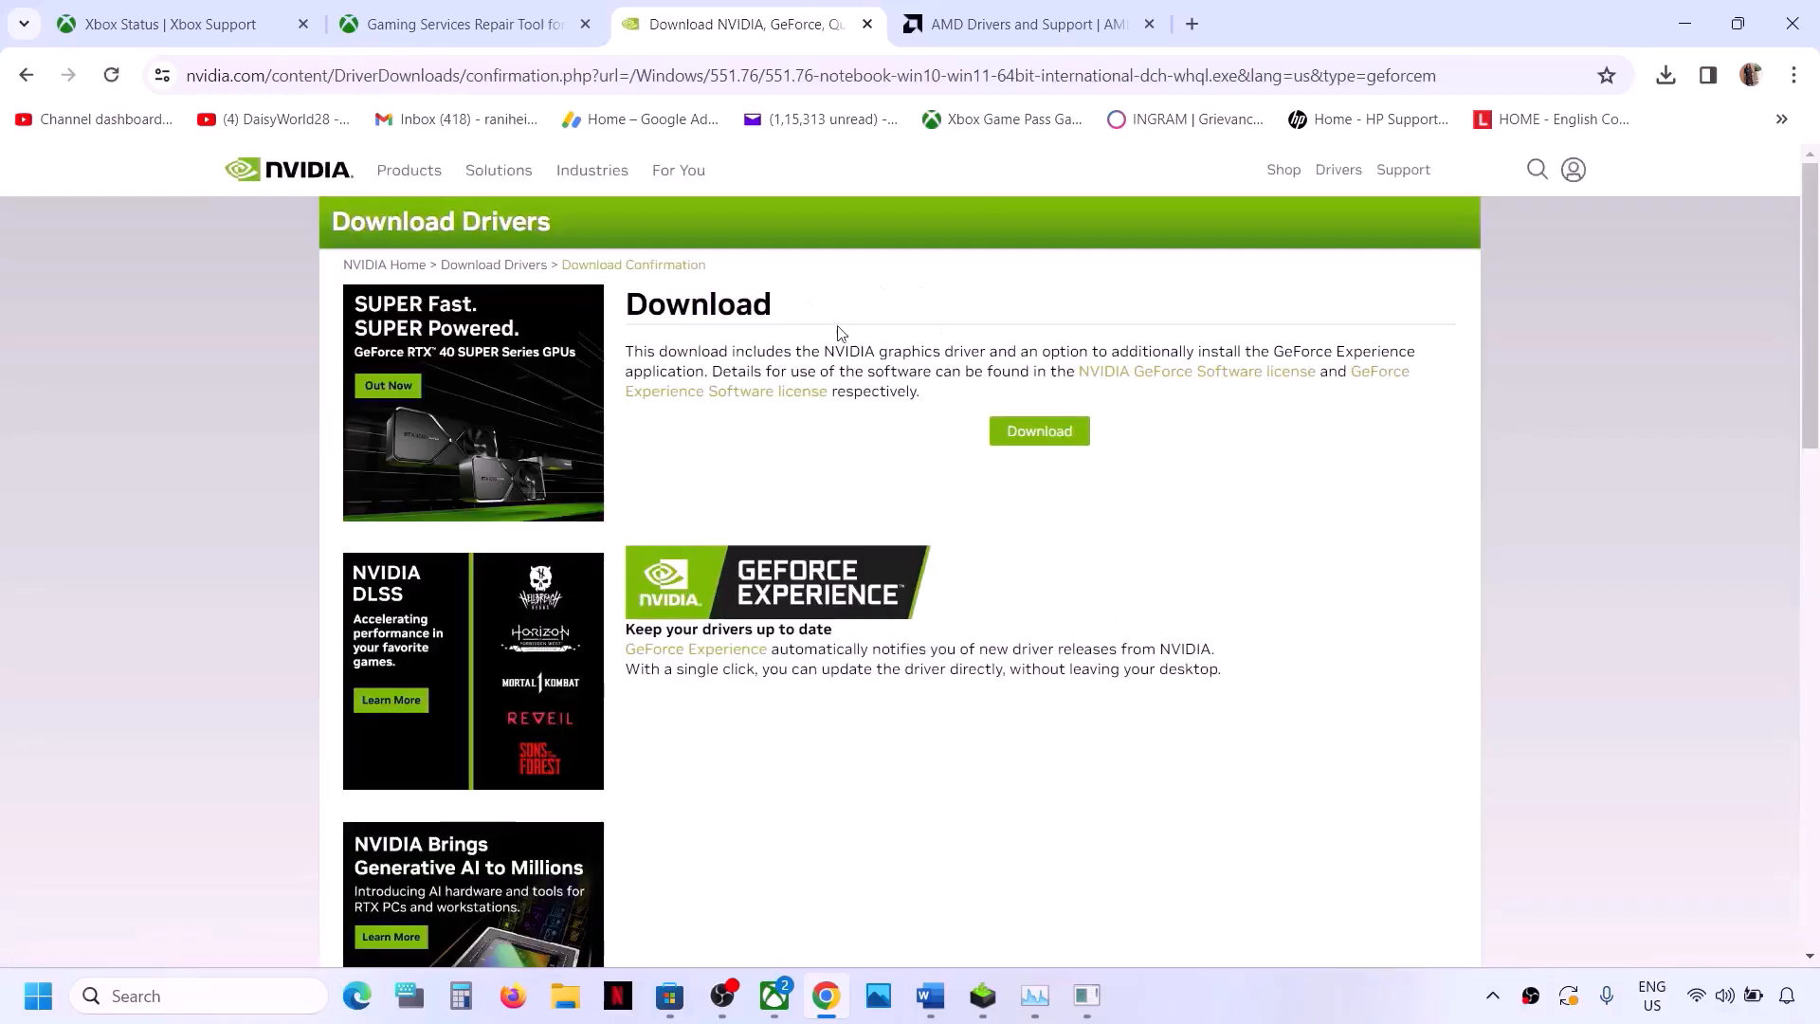
pyautogui.click(1042, 434)
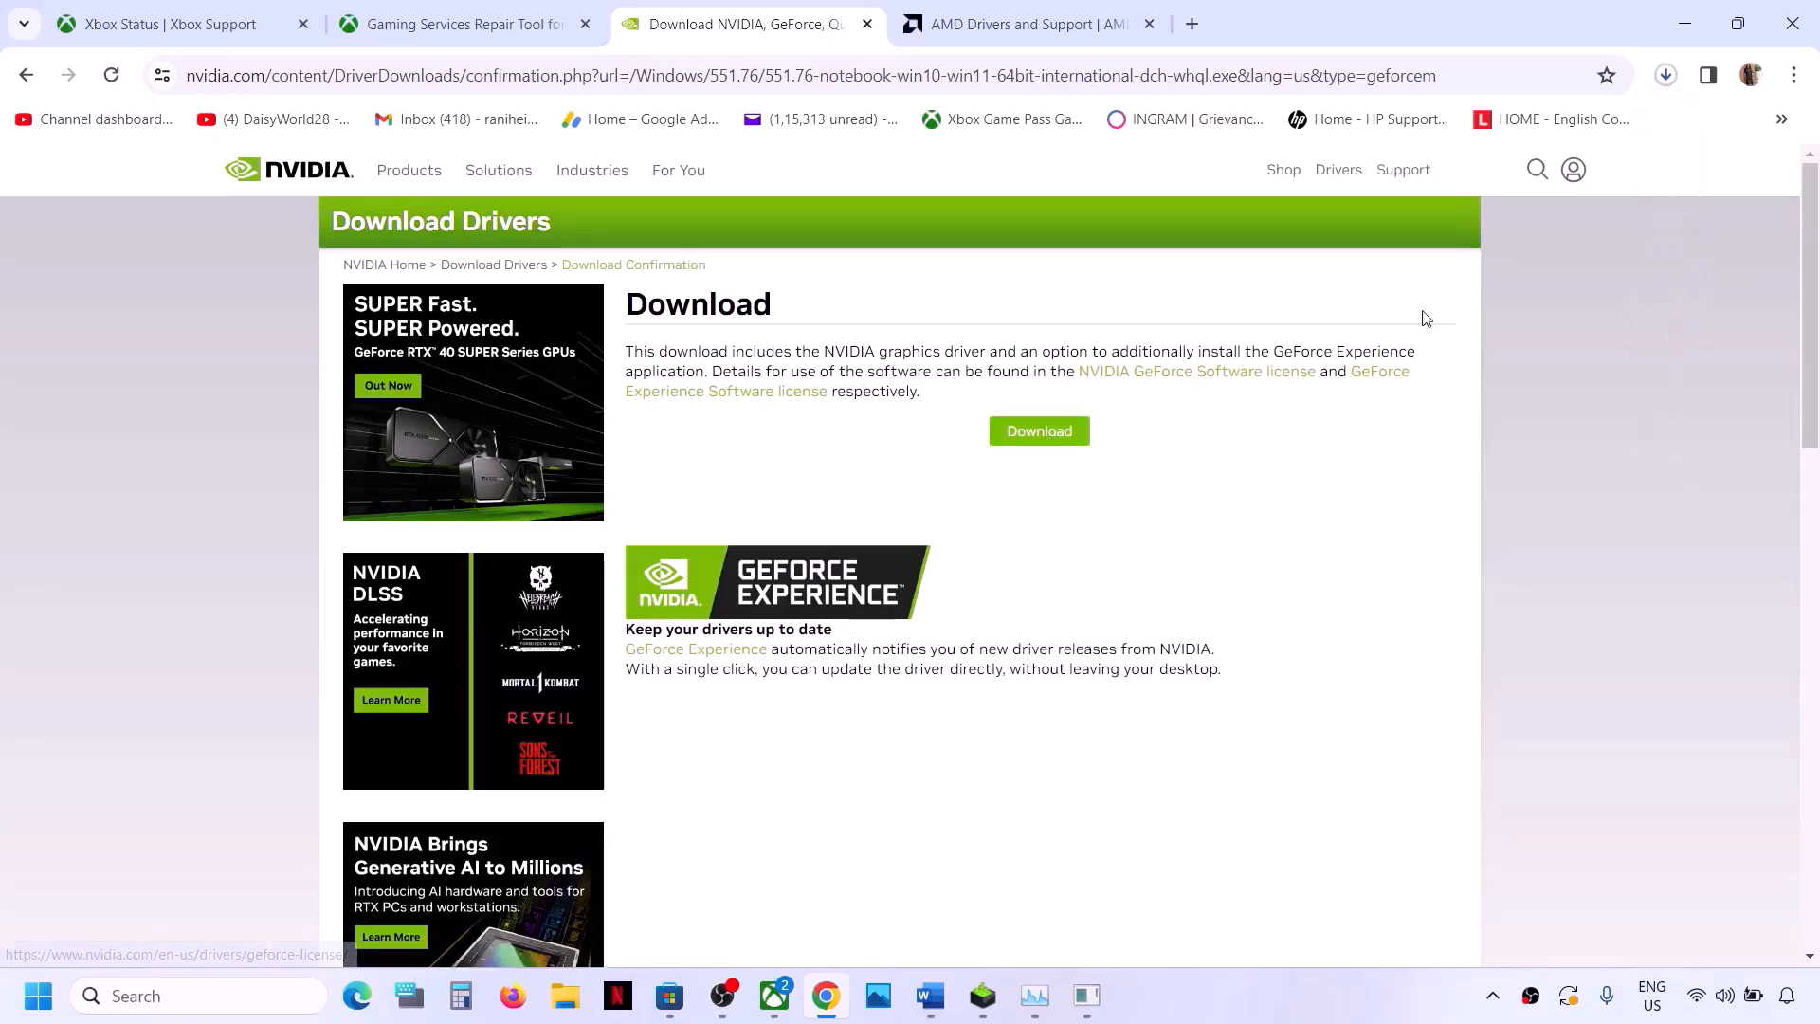
pyautogui.click(1666, 75)
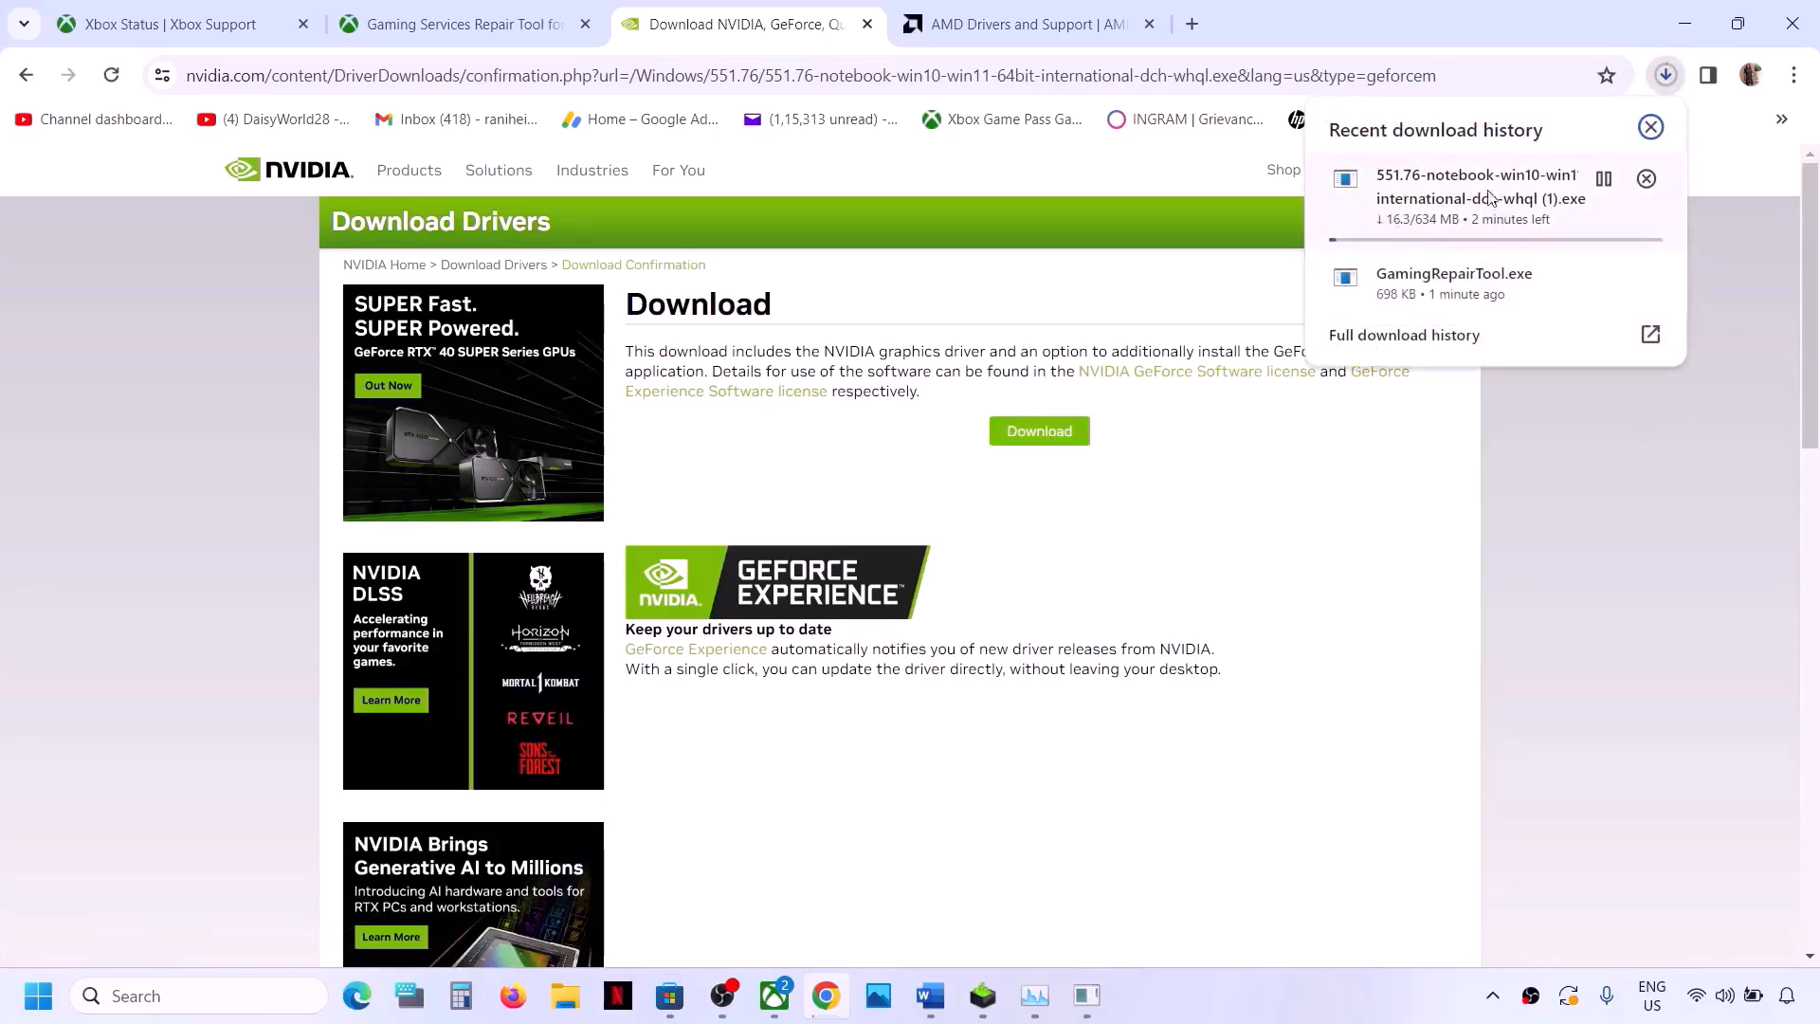
# Step: In the NVIDIA Installer, accept the license agreement, choose Custom (Advanced) installation and enable Perform a clean installation
pyautogui.click(977, 1001)
pyautogui.click(1005, 718)
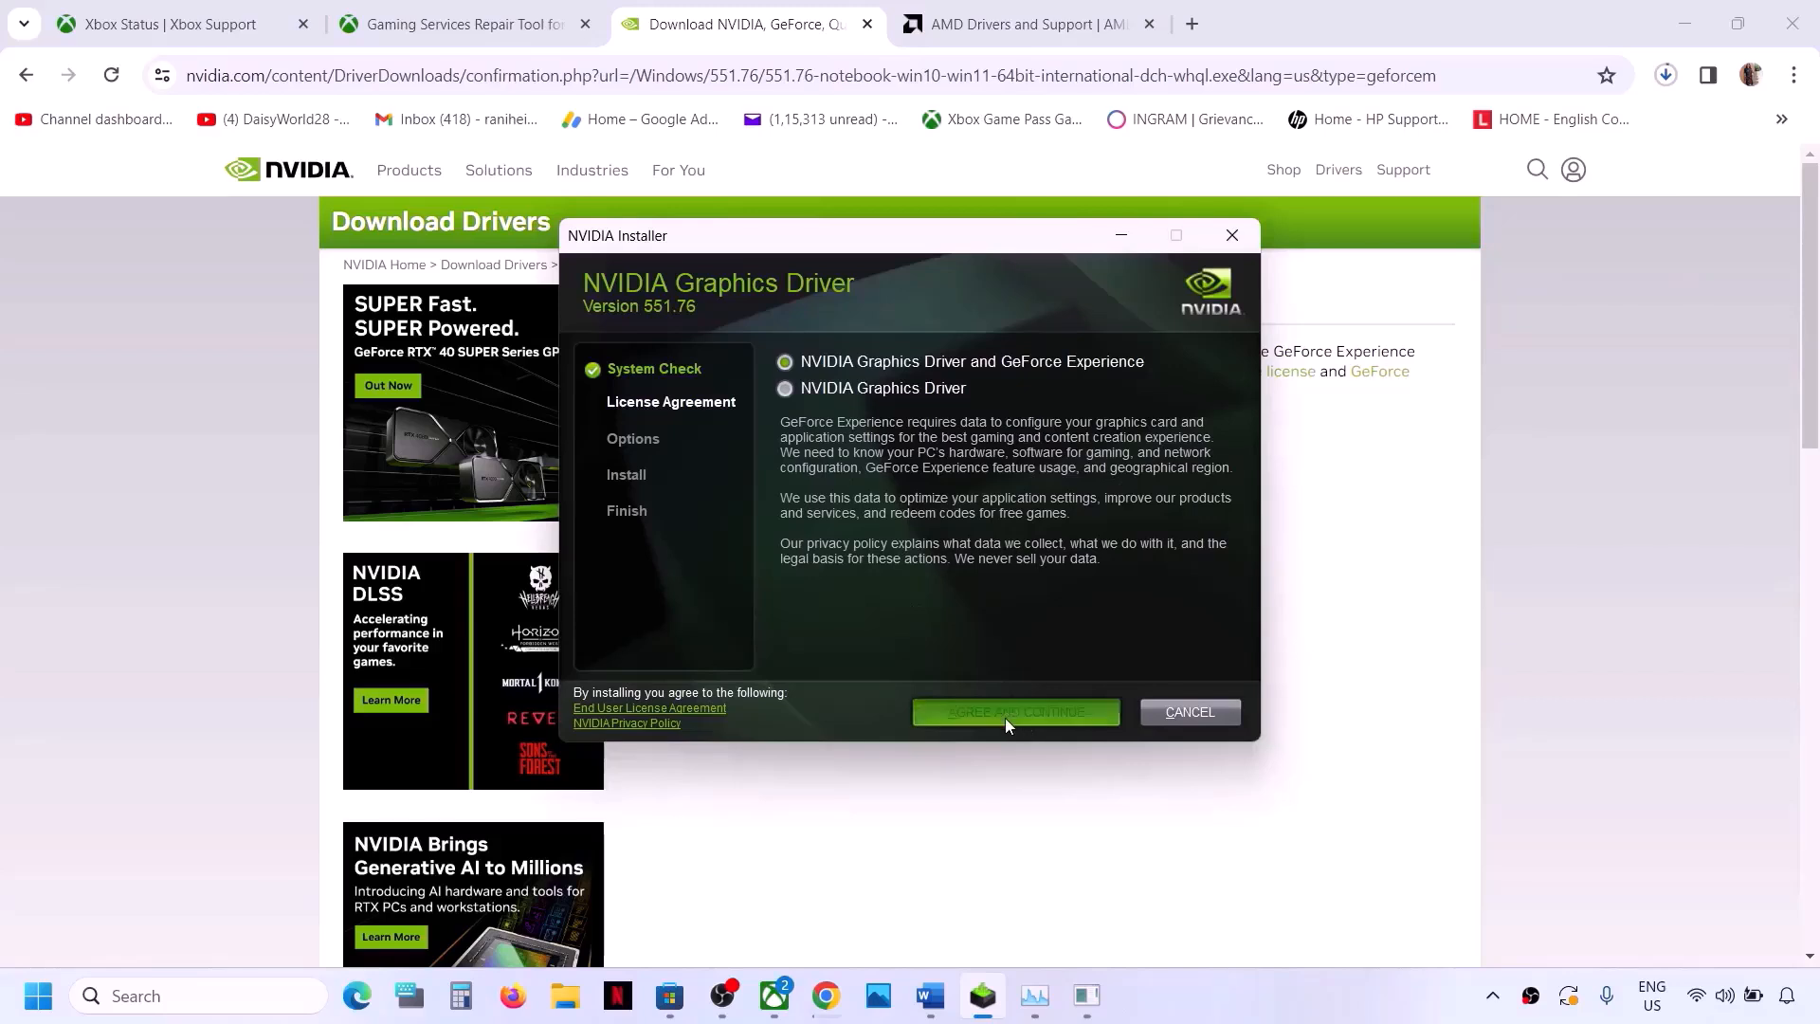
pyautogui.click(786, 500)
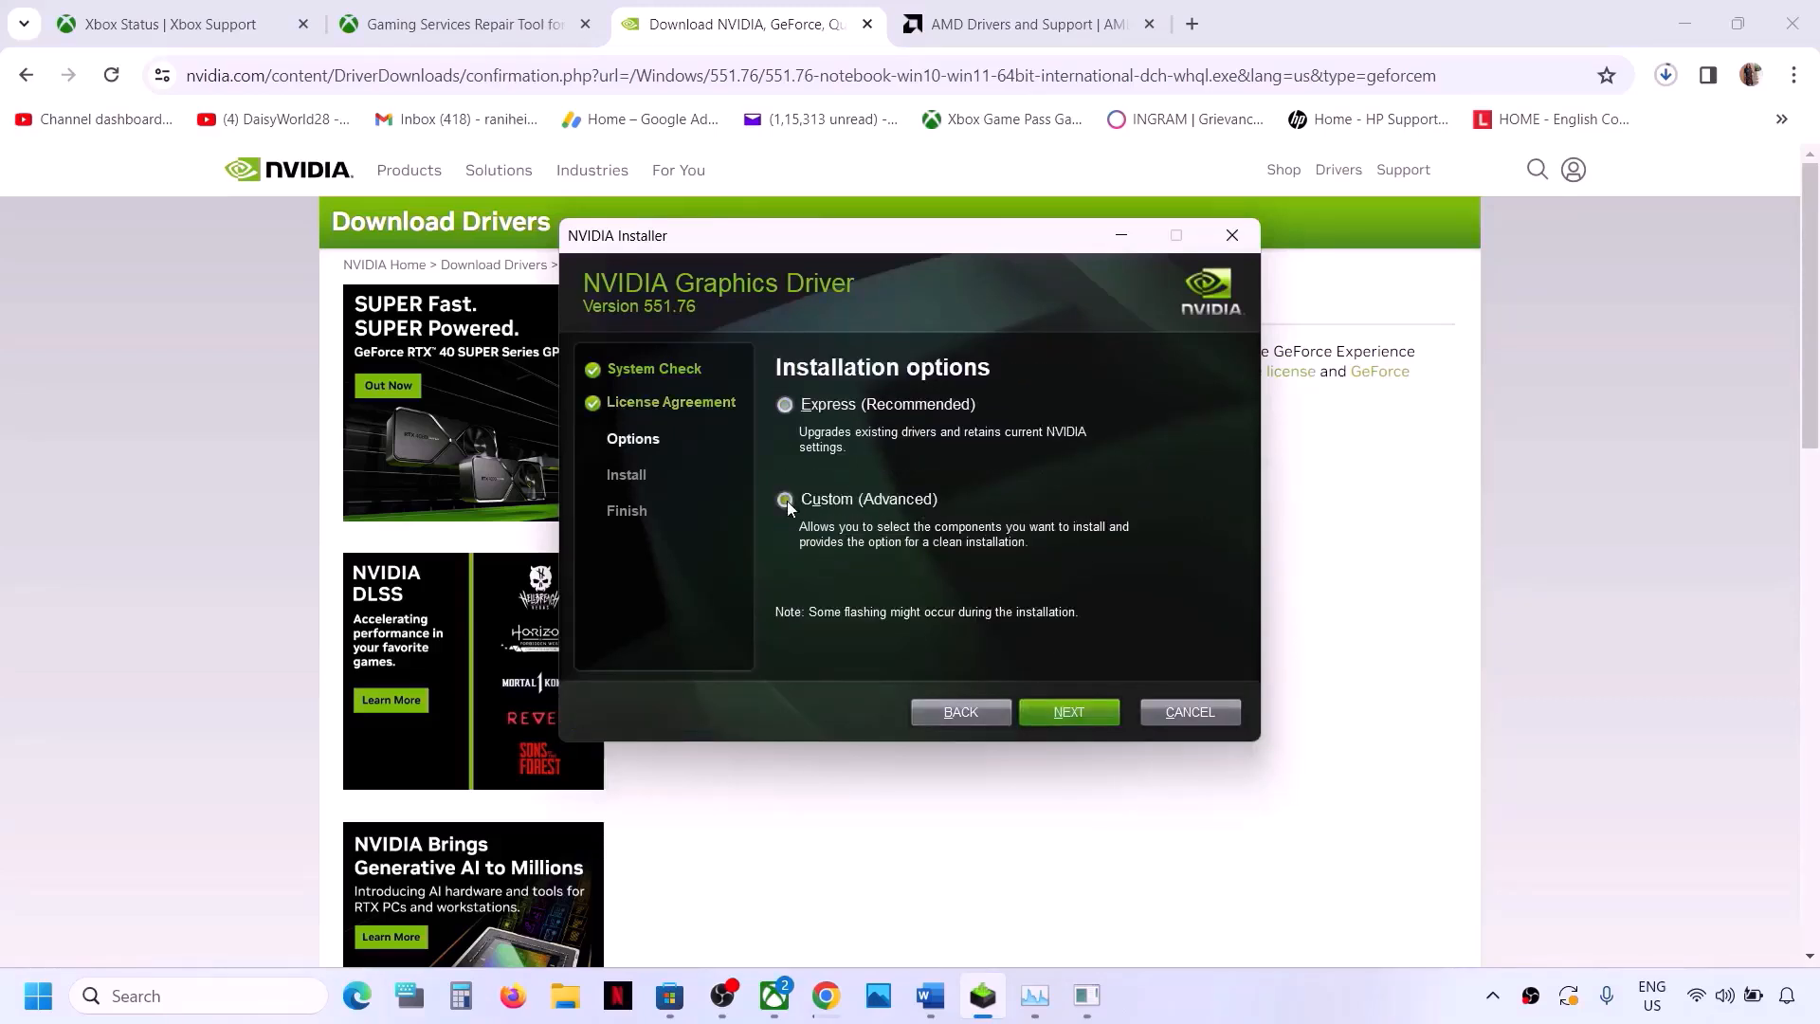
pyautogui.click(1055, 714)
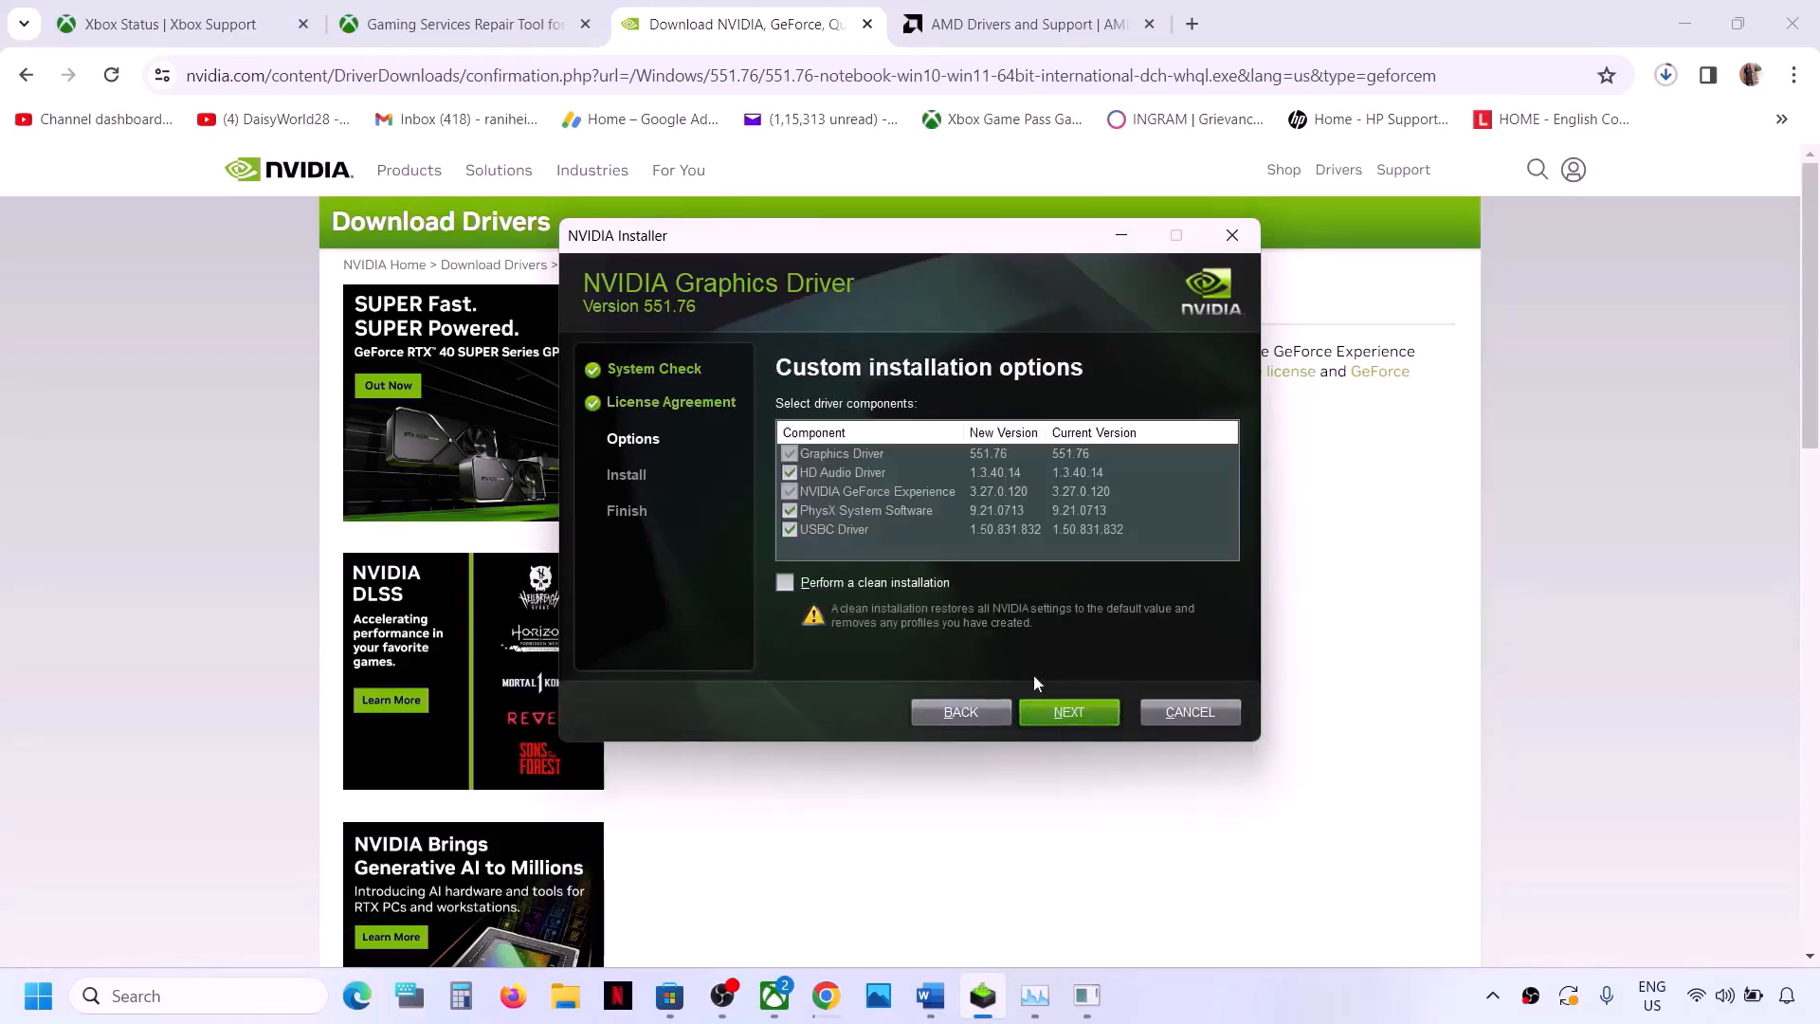
pyautogui.click(786, 583)
# Step: Dismiss the Feedback Hub window, then display the Windows power options and close them without restarting
pyautogui.press('super+f')
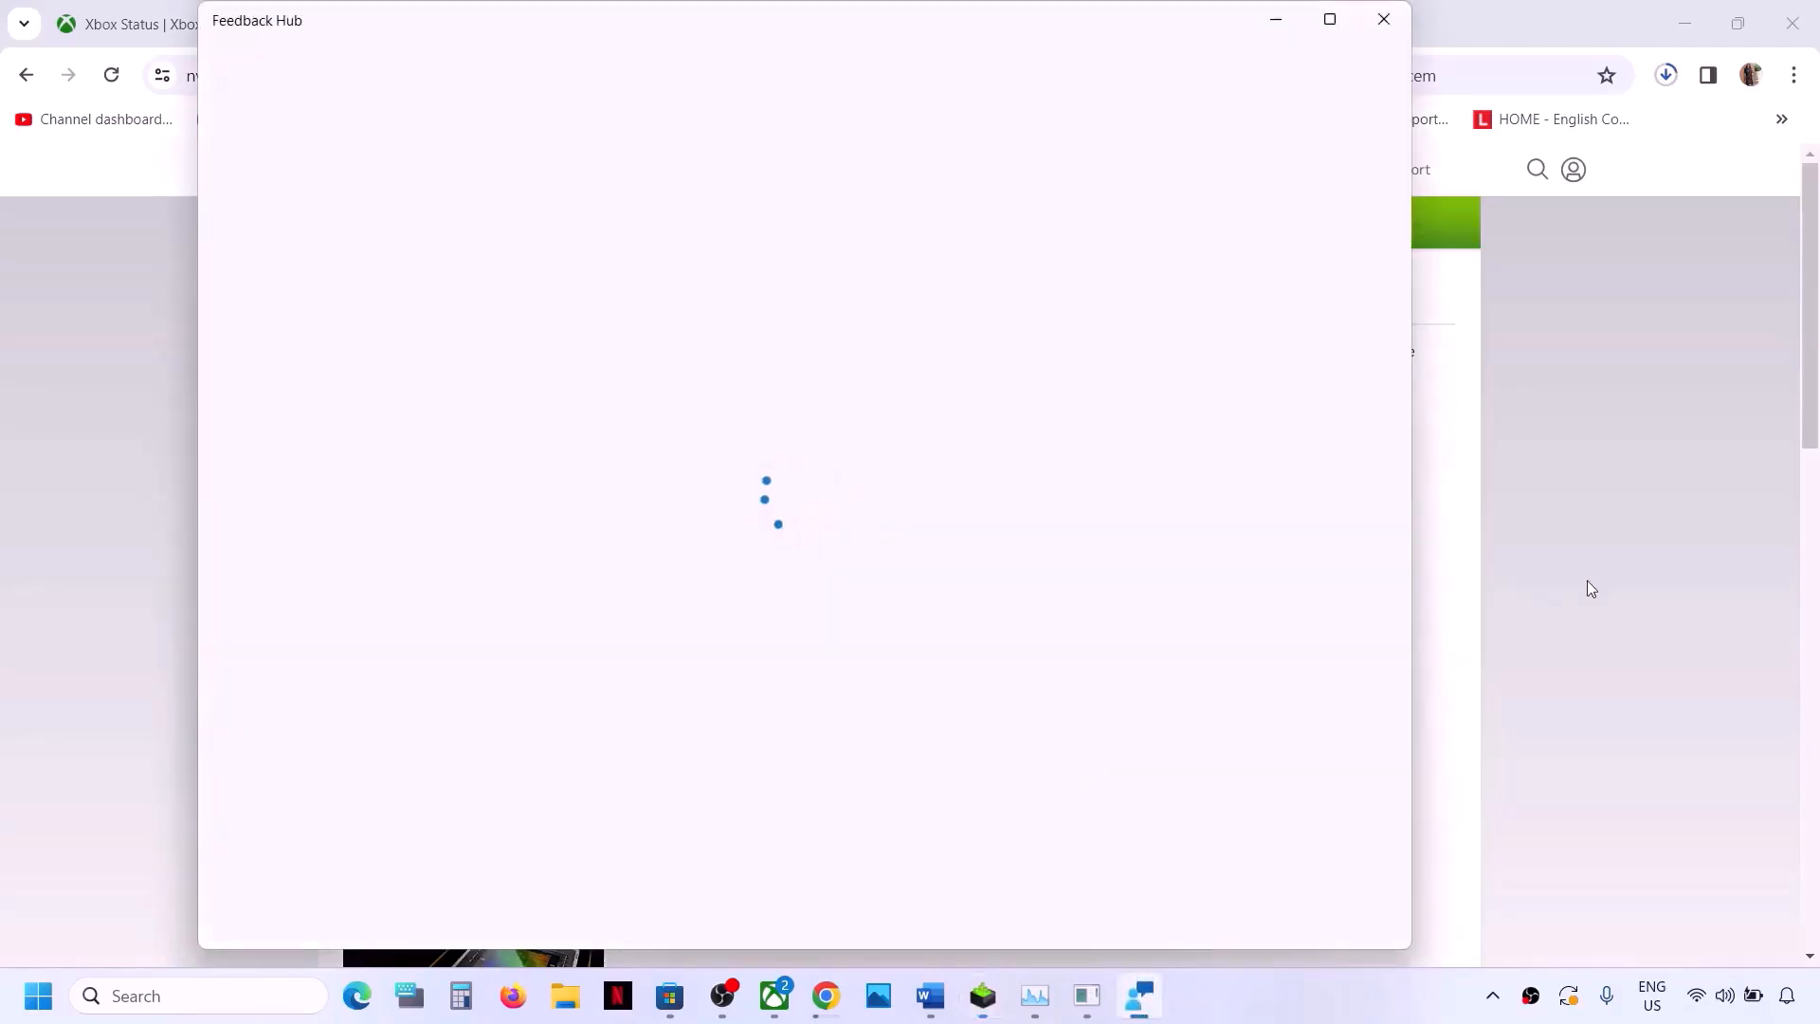
pyautogui.click(1587, 580)
pyautogui.click(38, 996)
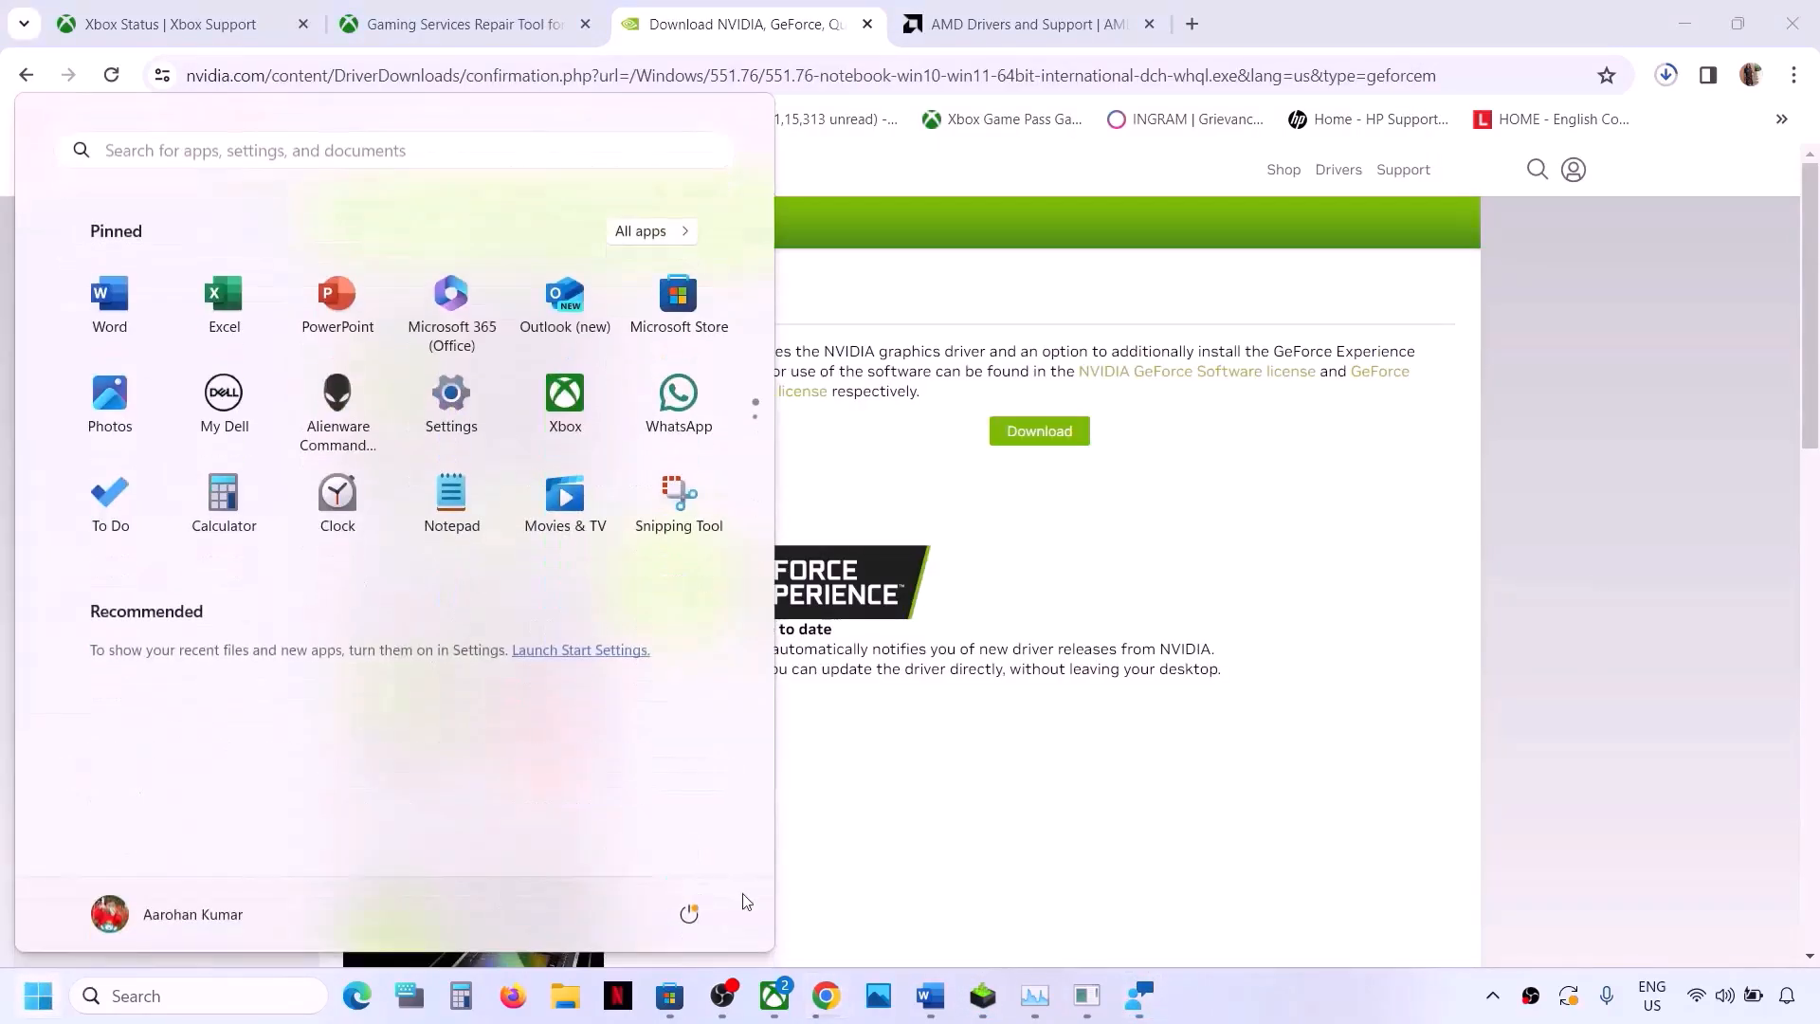
pyautogui.click(700, 905)
pyautogui.click(1179, 784)
# Step: Return to the Word document and highlight the Step 5 instruction "Verify & repair the game"
pyautogui.click(930, 996)
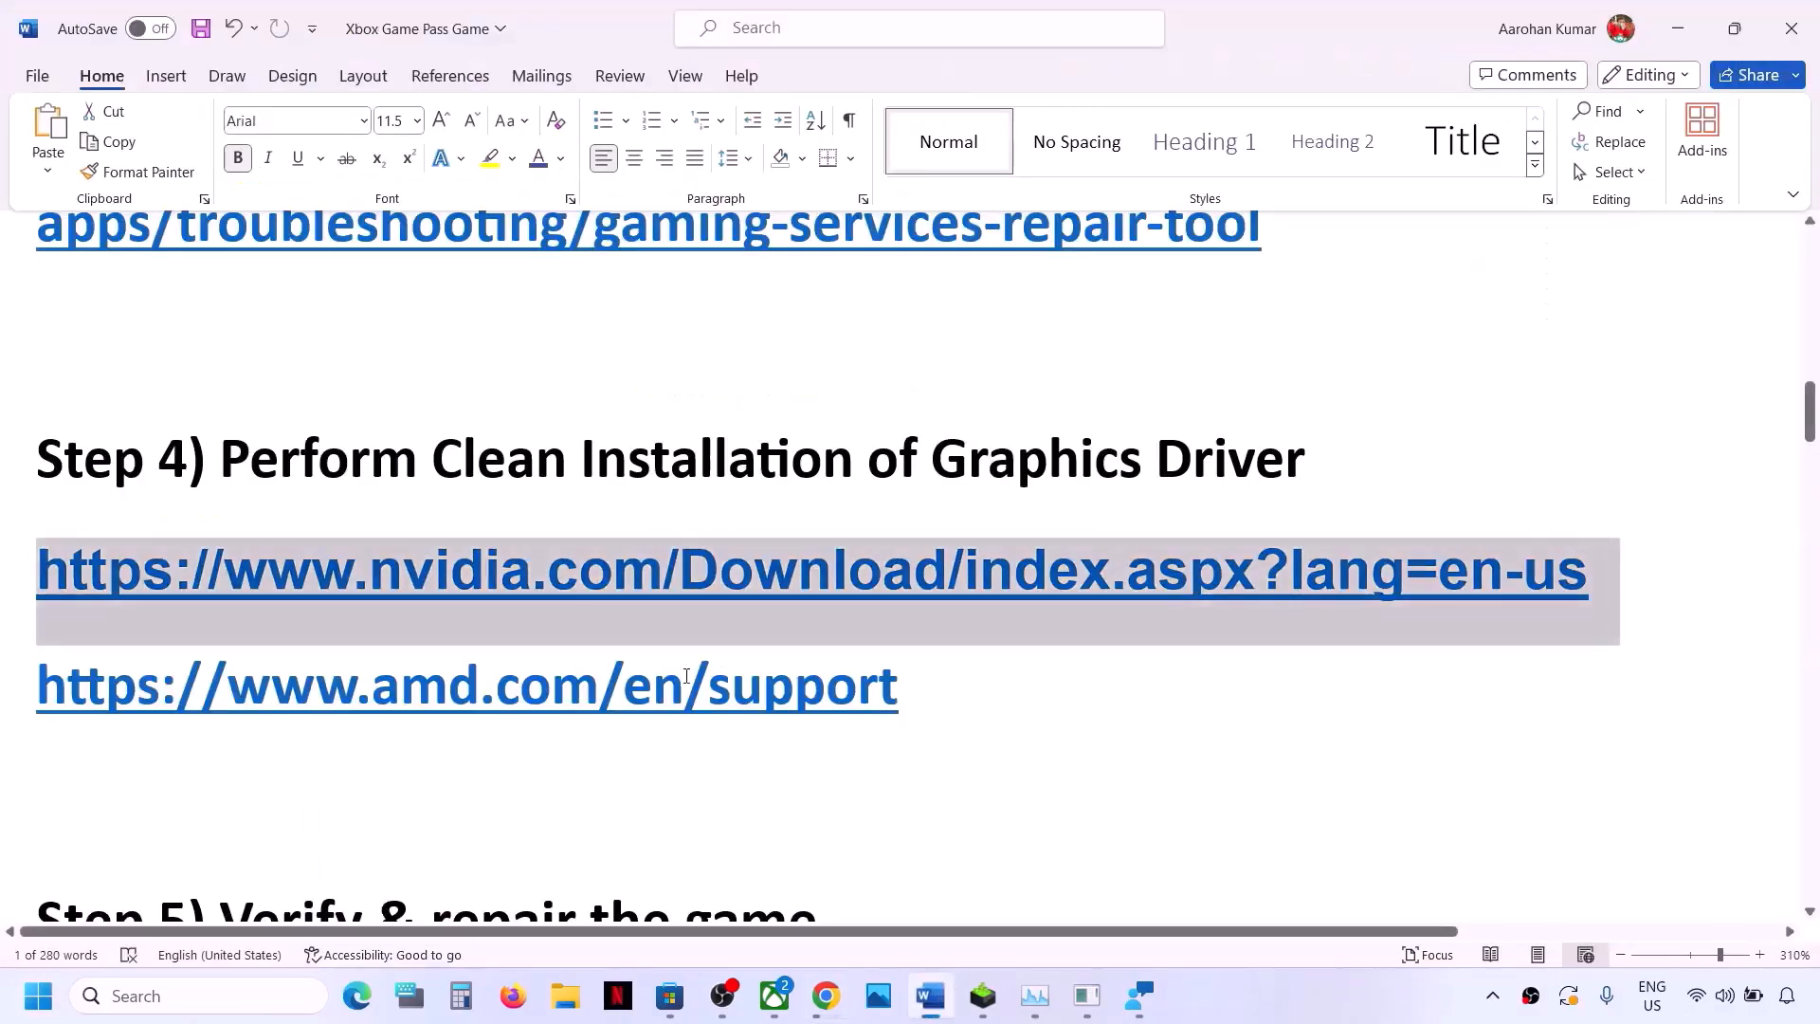
pyautogui.scroll(-3, 687, 675)
pyautogui.scroll(2, 642, 651)
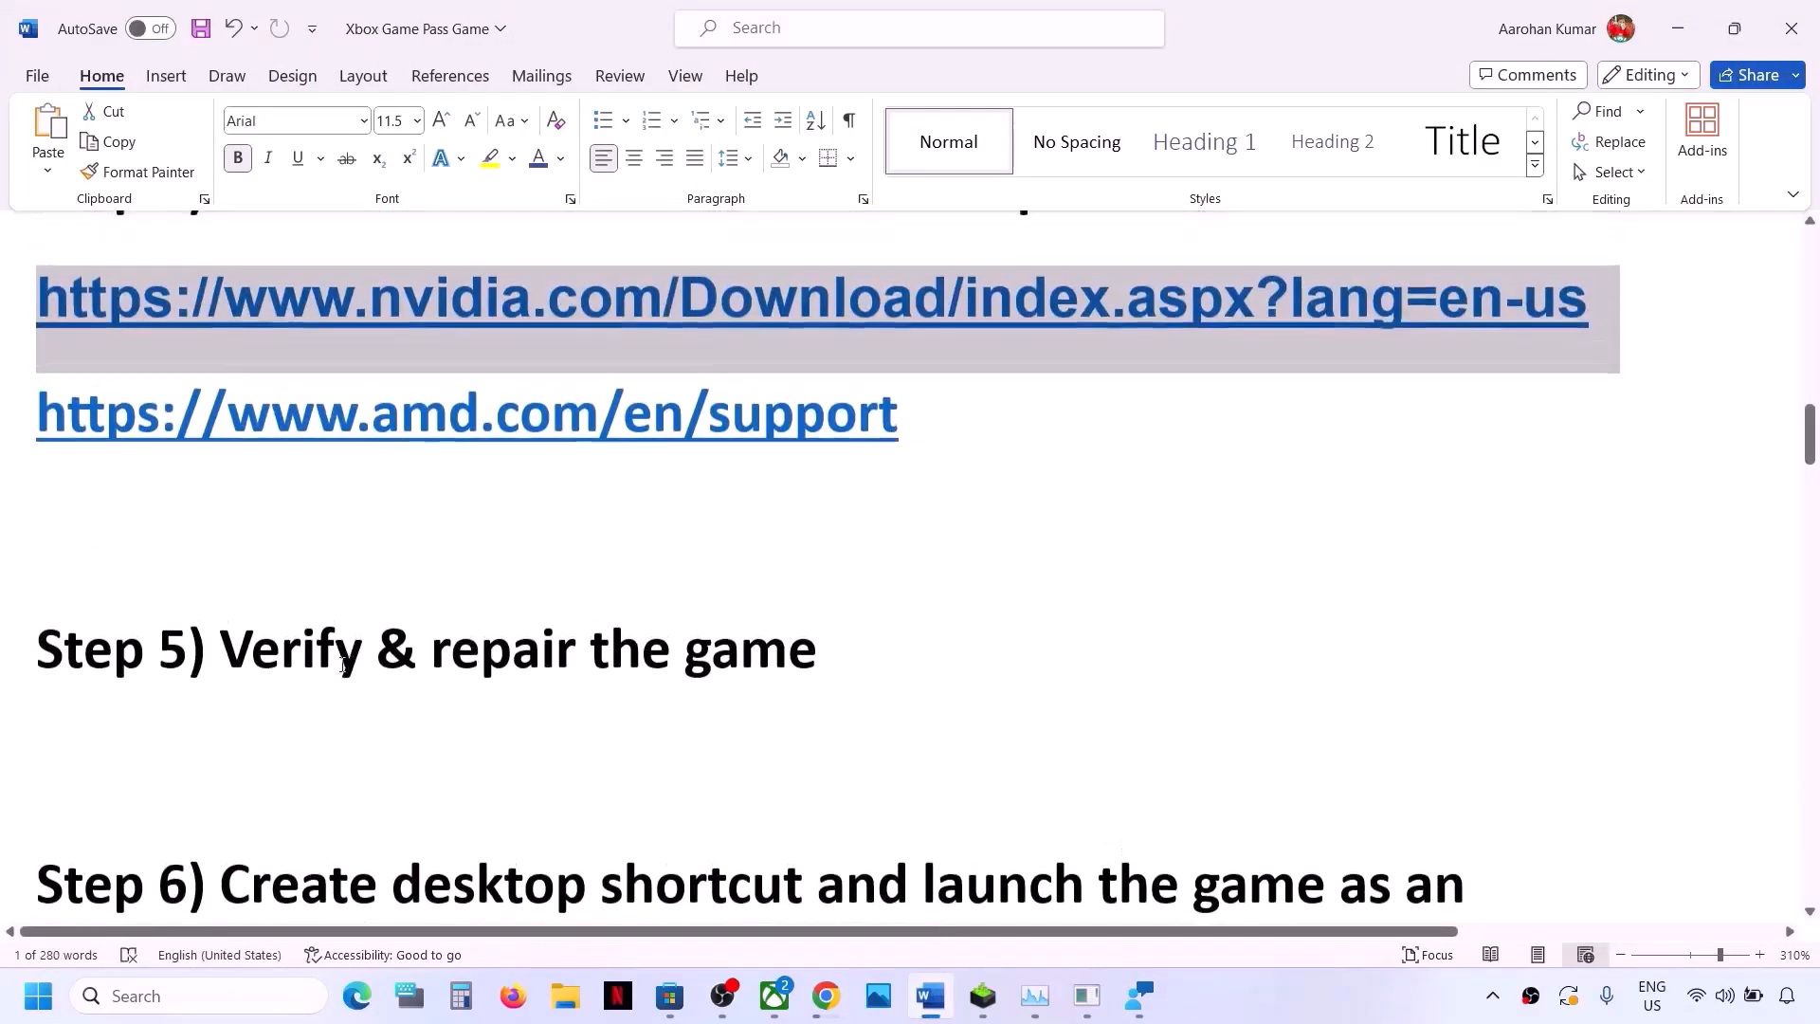
pyautogui.moveTo(221, 652); pyautogui.dragTo(889, 663)
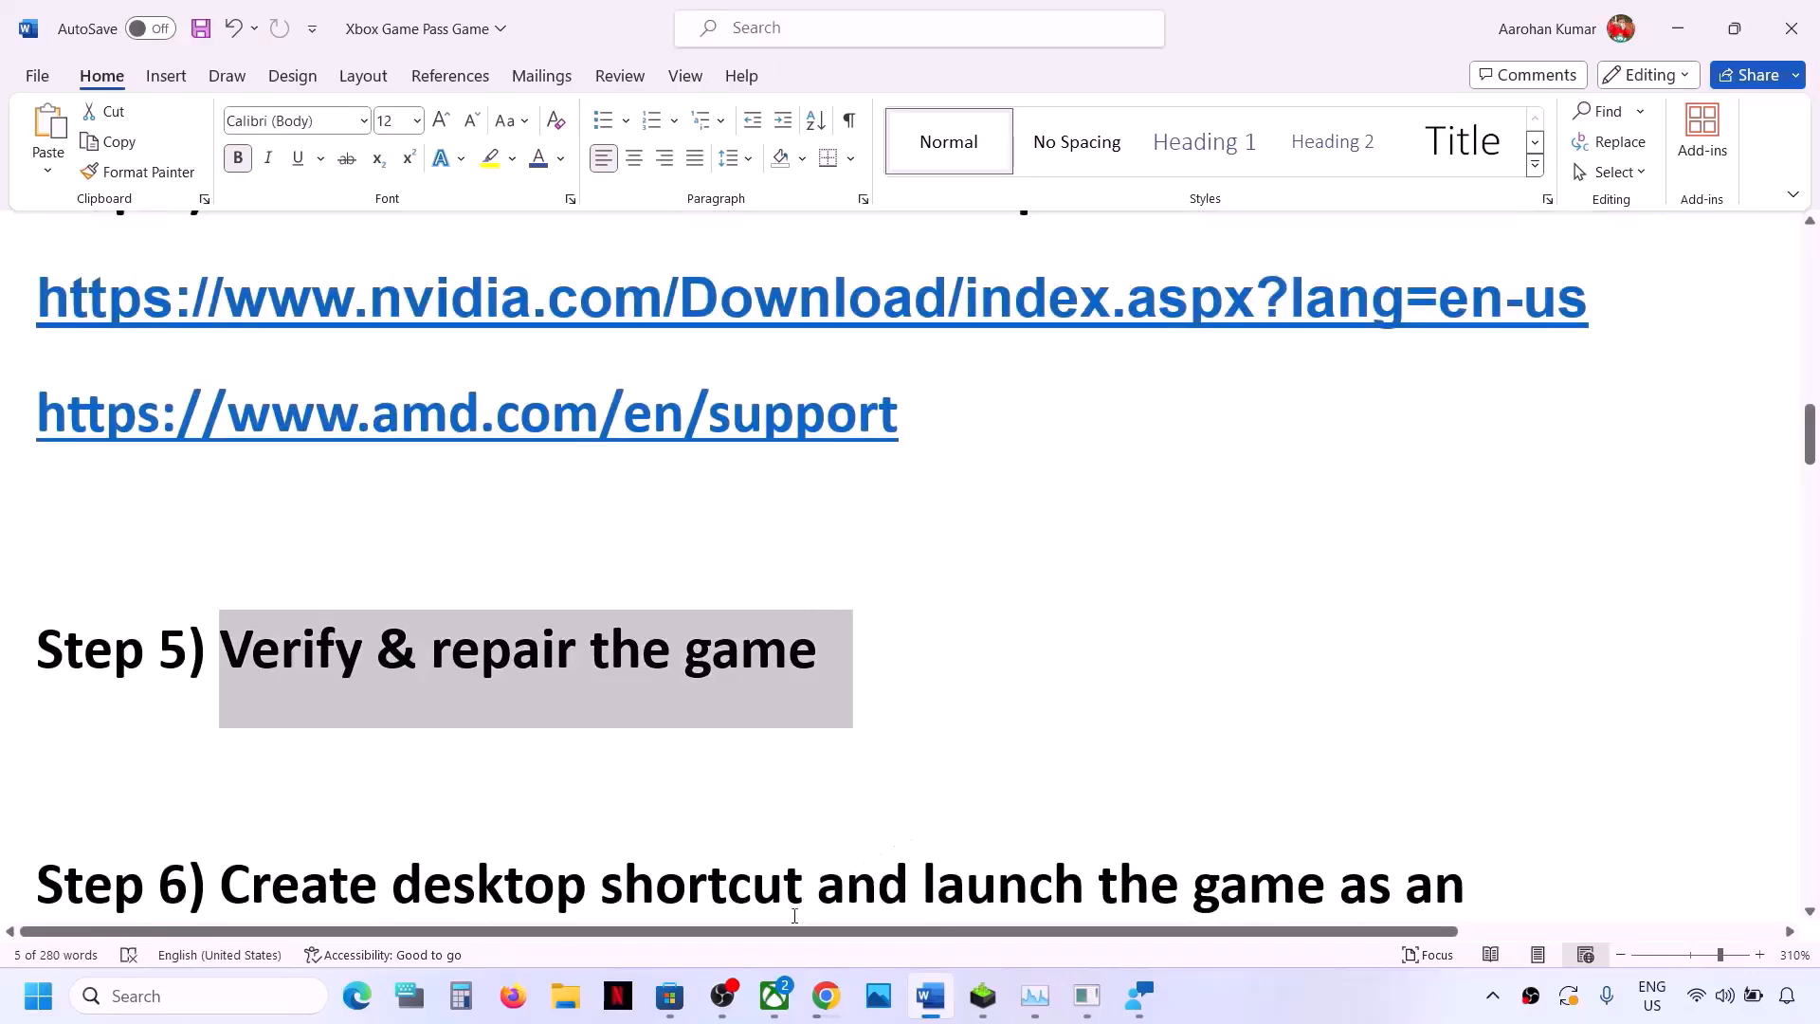
# Step: Close the Xbox app's update prompt and the Gaming Repair Tool console, and relaunch the Xbox app
pyautogui.click(774, 997)
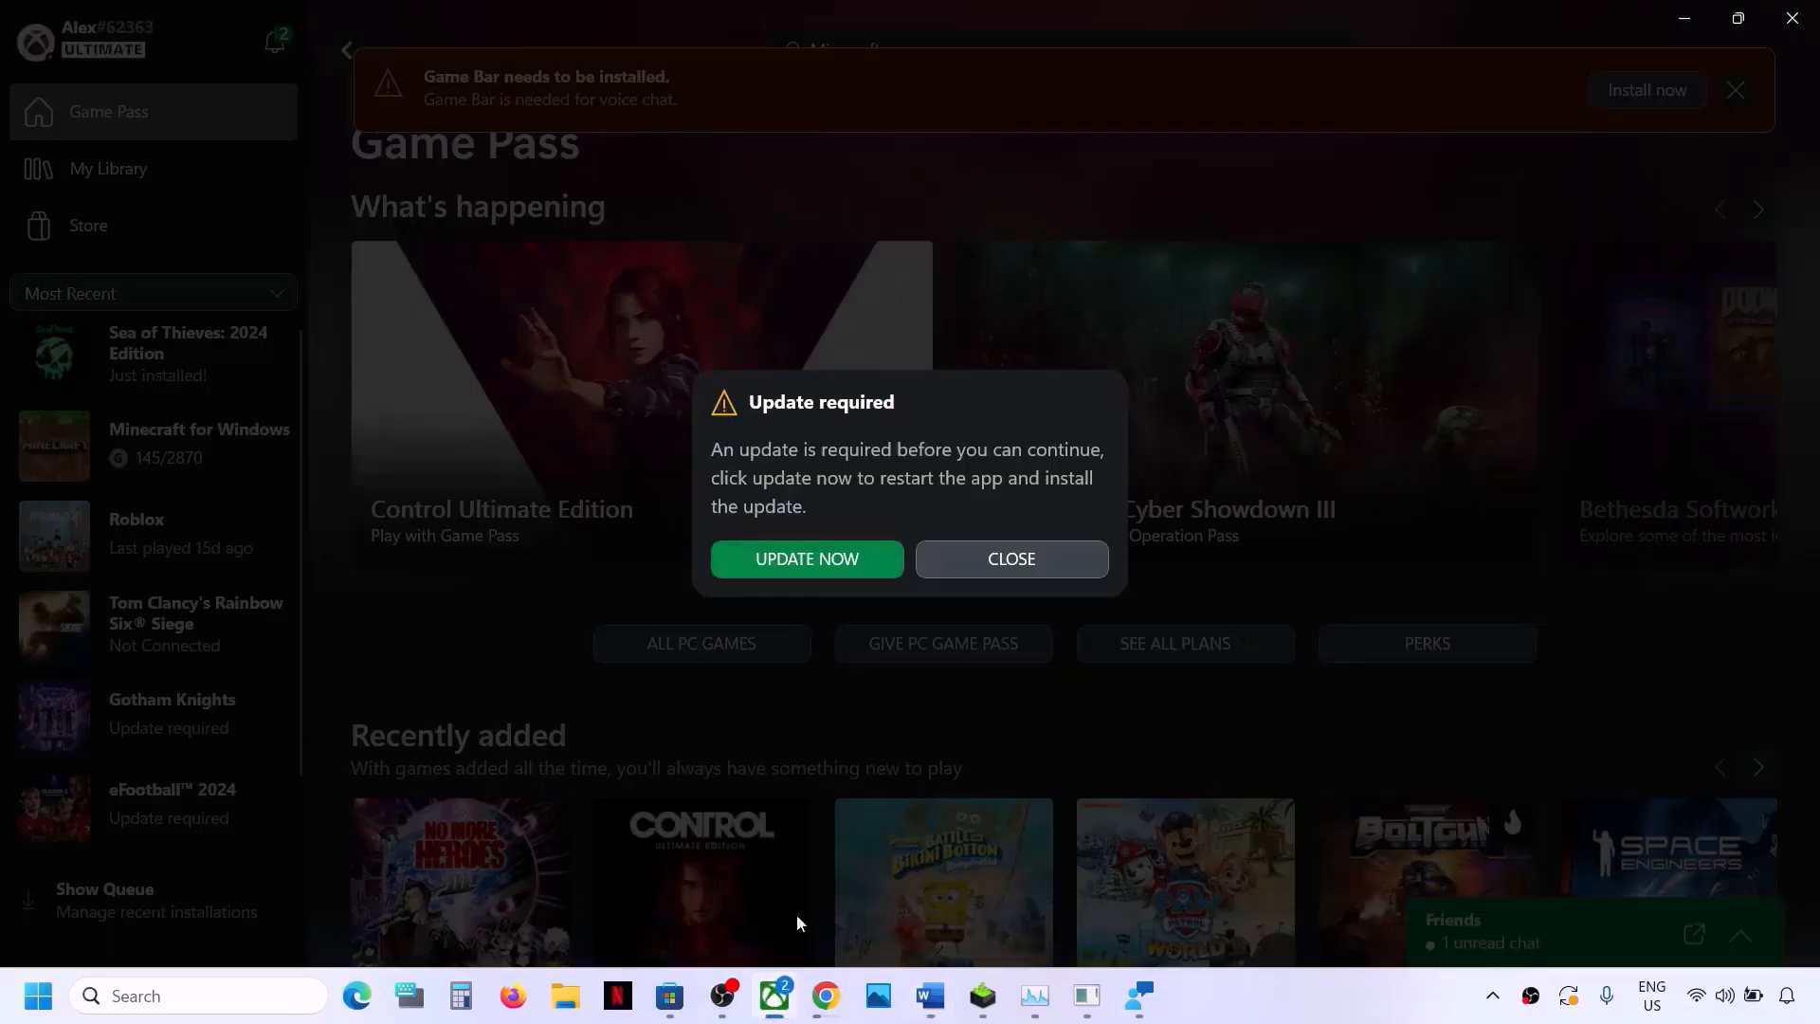
pyautogui.click(1015, 559)
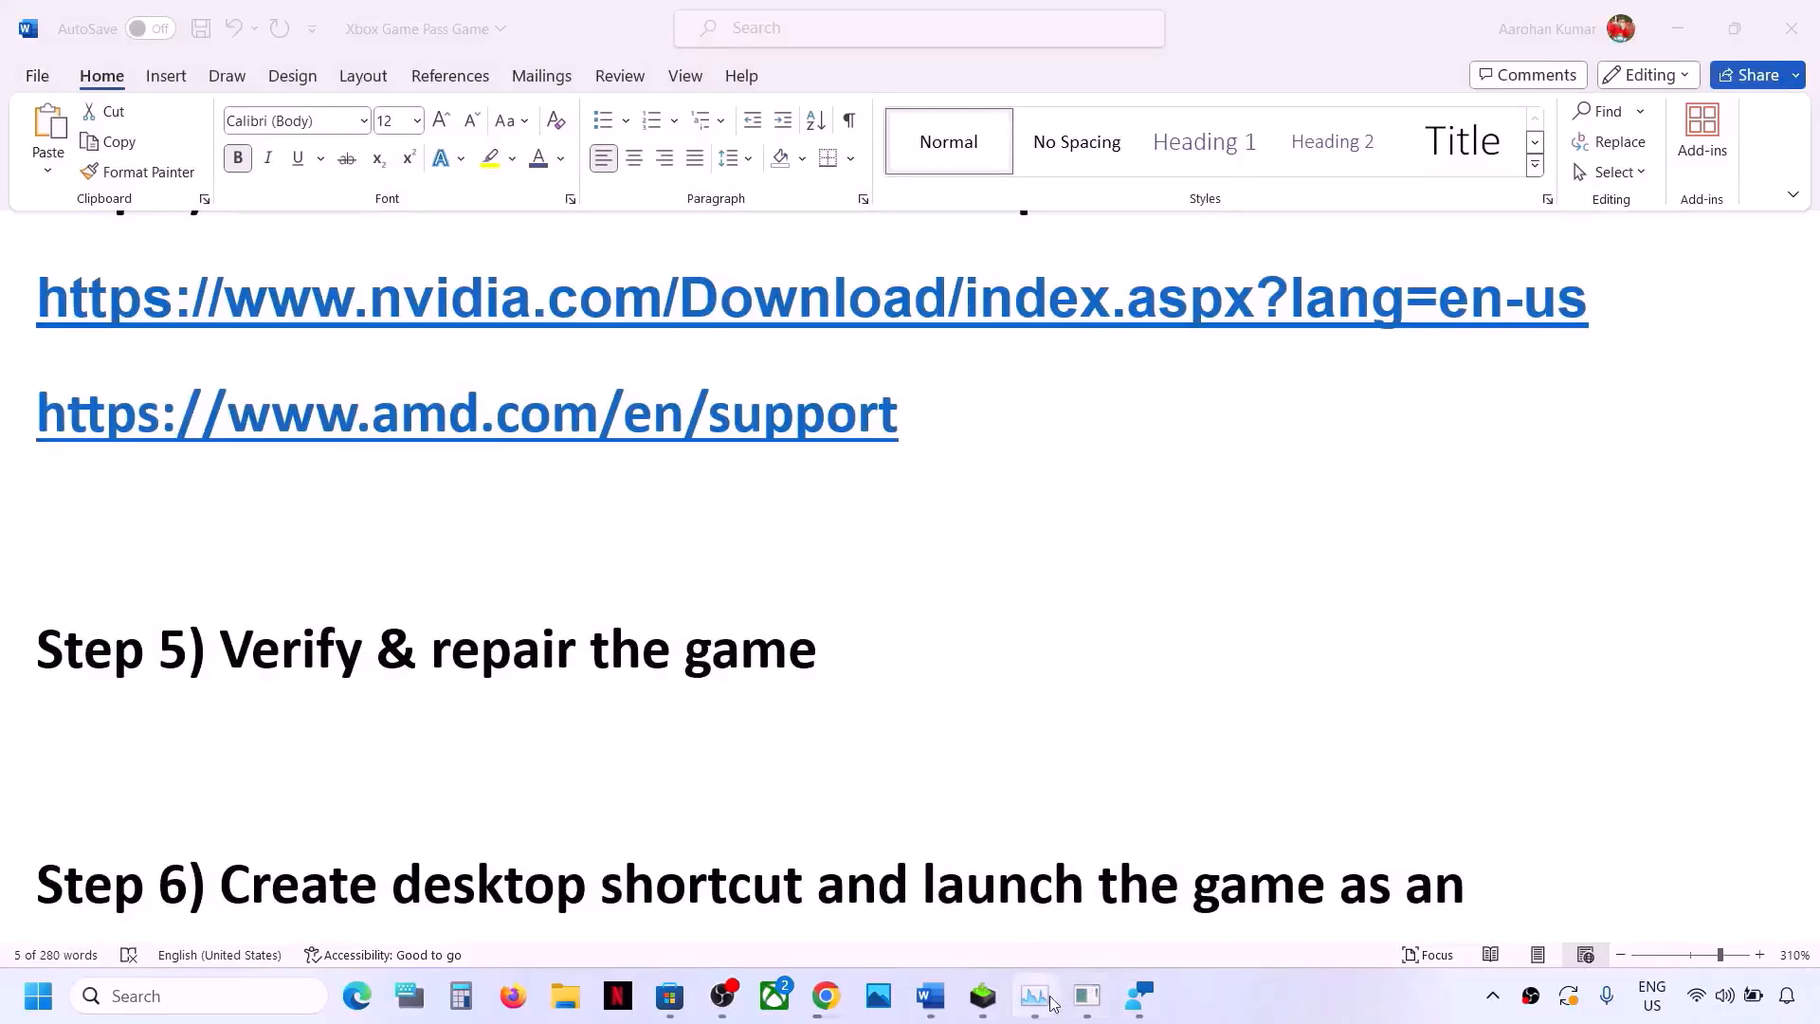
pyautogui.click(1088, 1007)
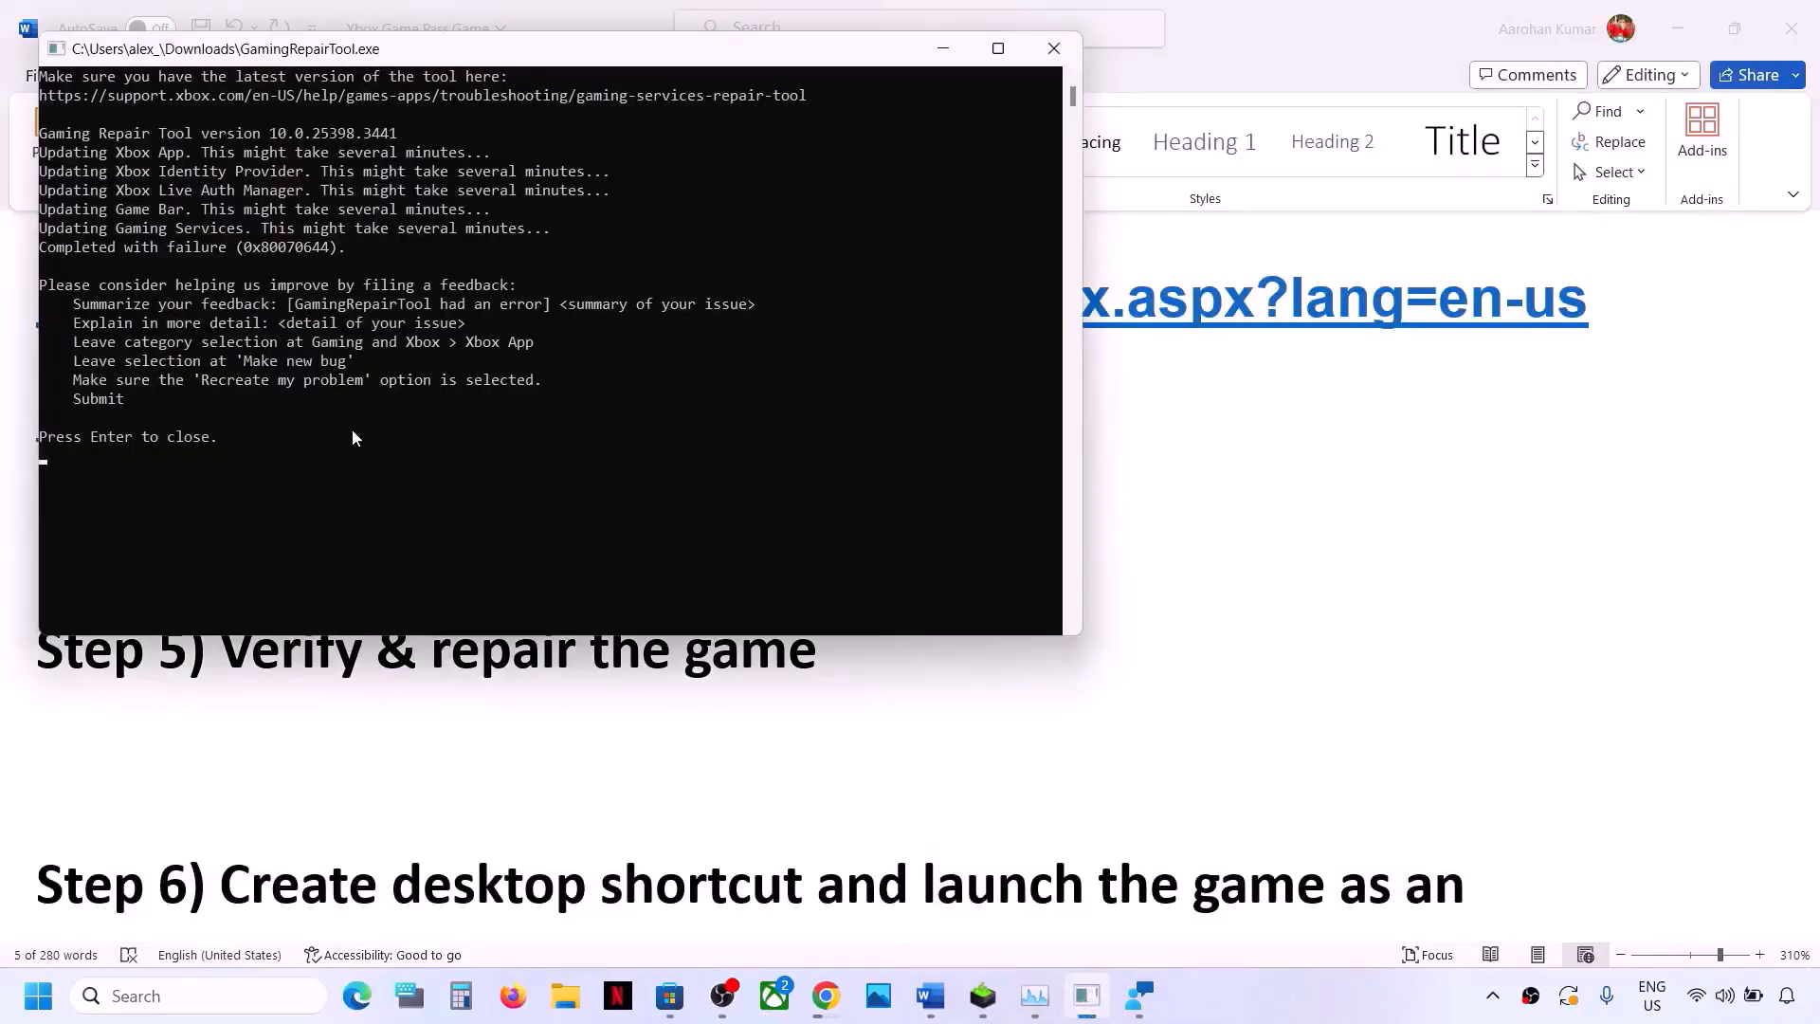
pyautogui.press('Return')
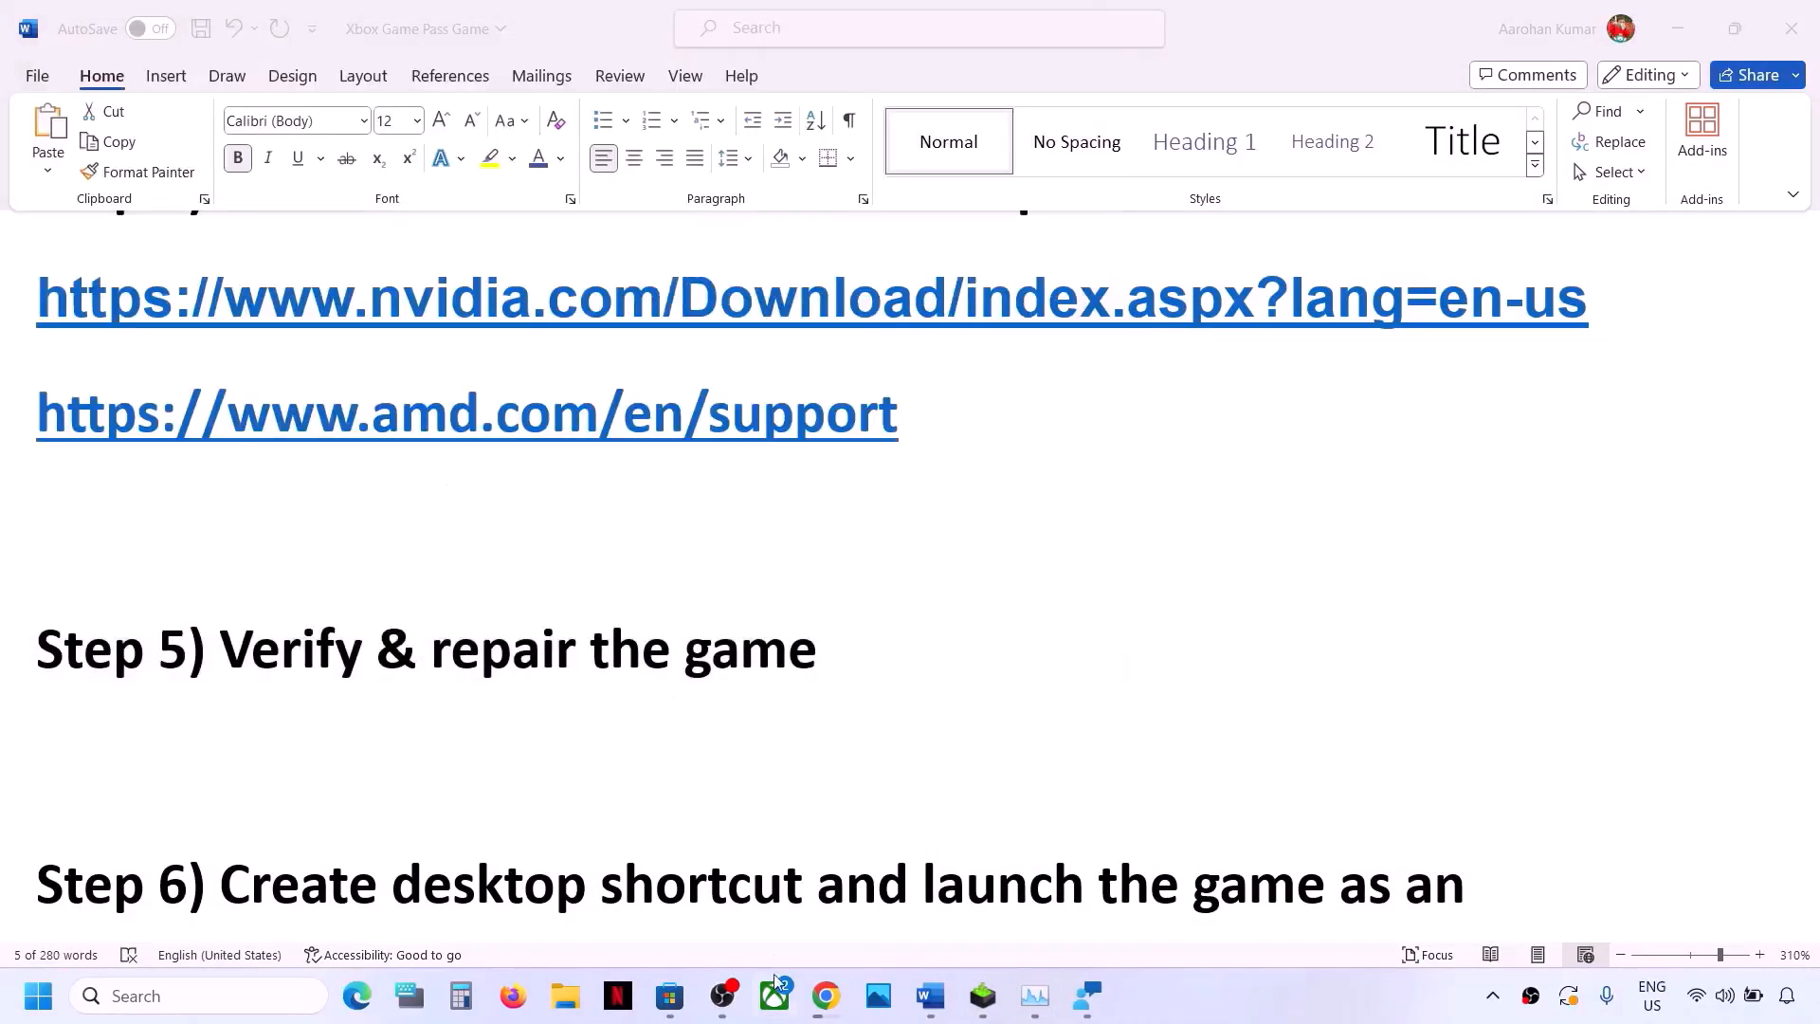
pyautogui.click(778, 1000)
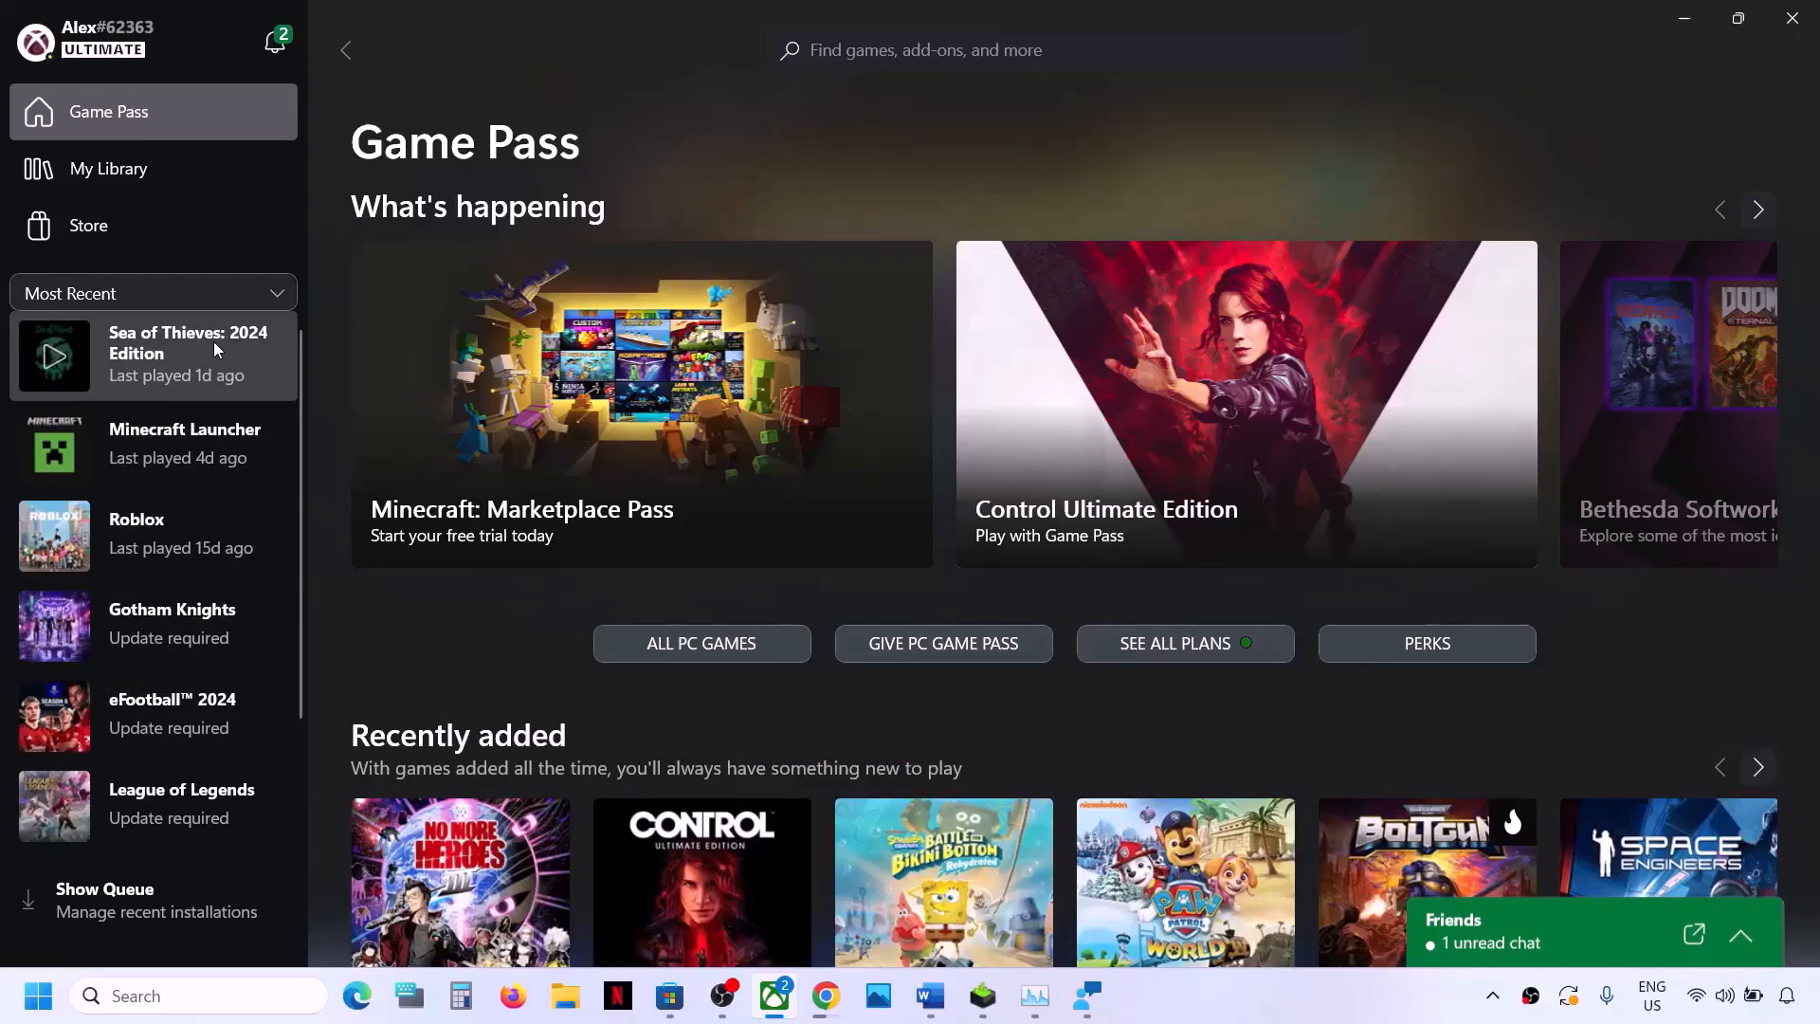
# Step: Verify and repair the Sea of Thieves: 2024 Edition files through its Manage options, confirm the reset, and open the game's page
pyautogui.click(186, 360)
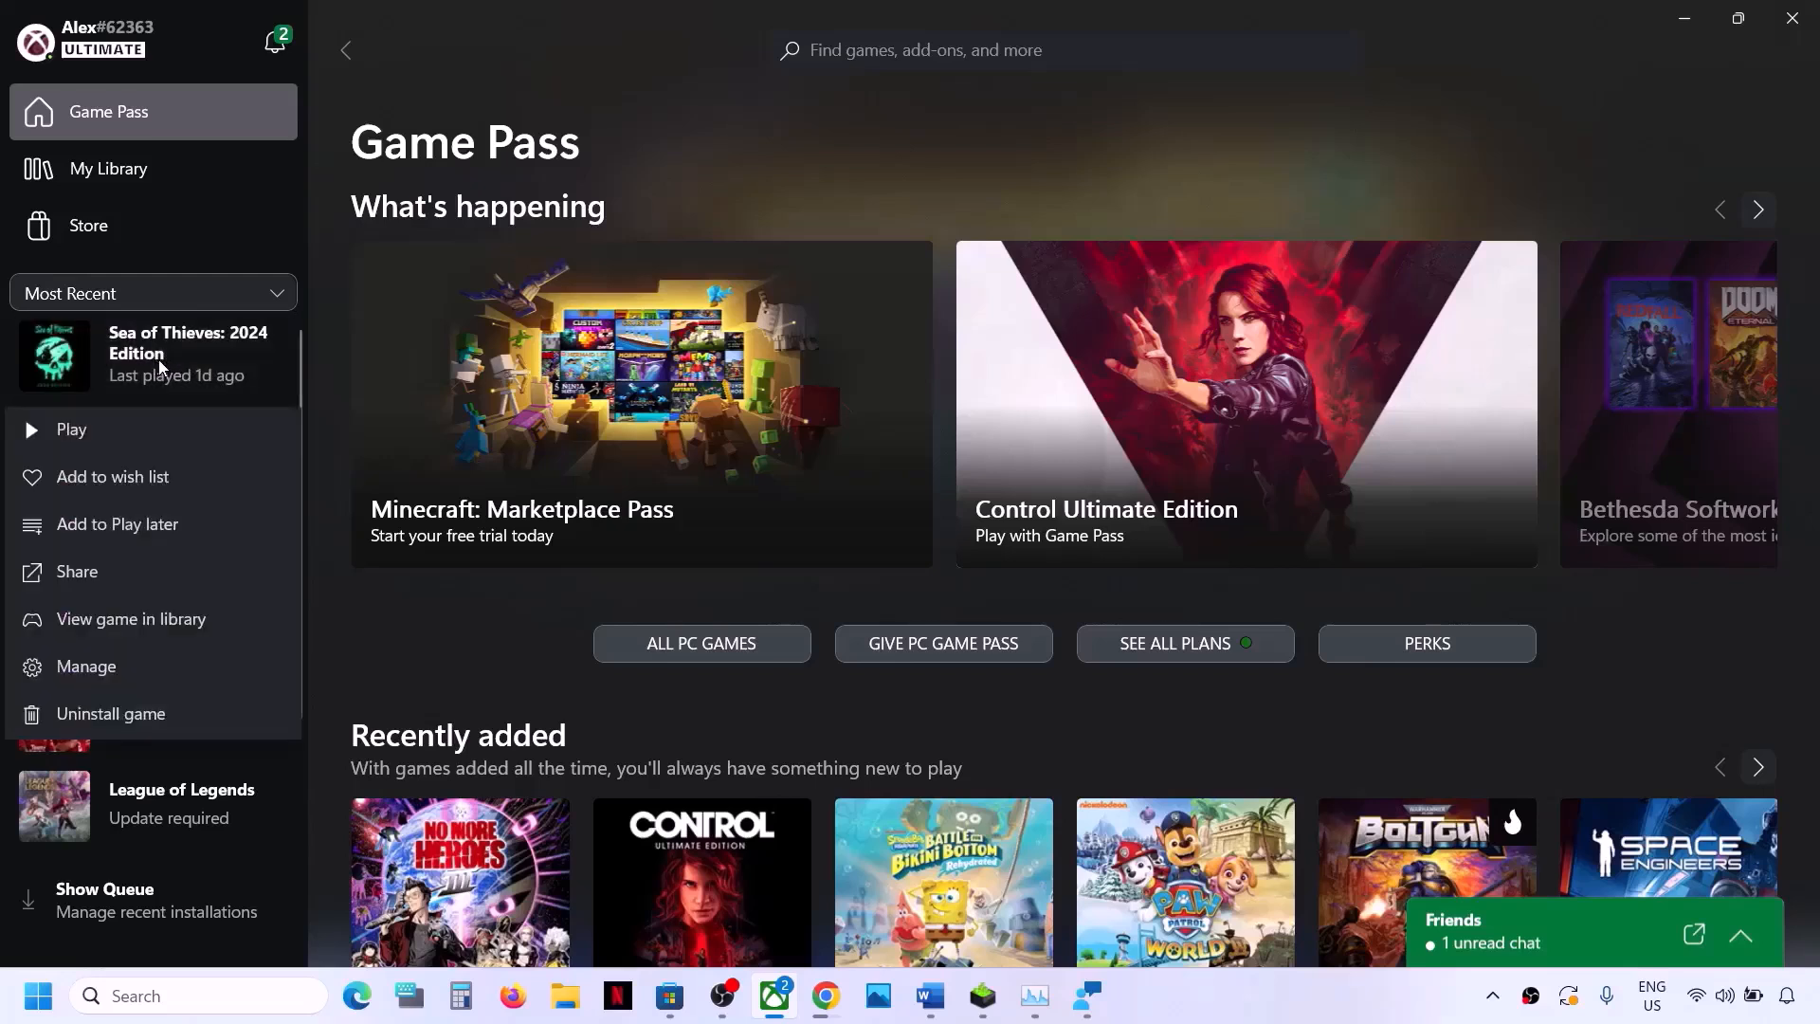
pyautogui.click(112, 672)
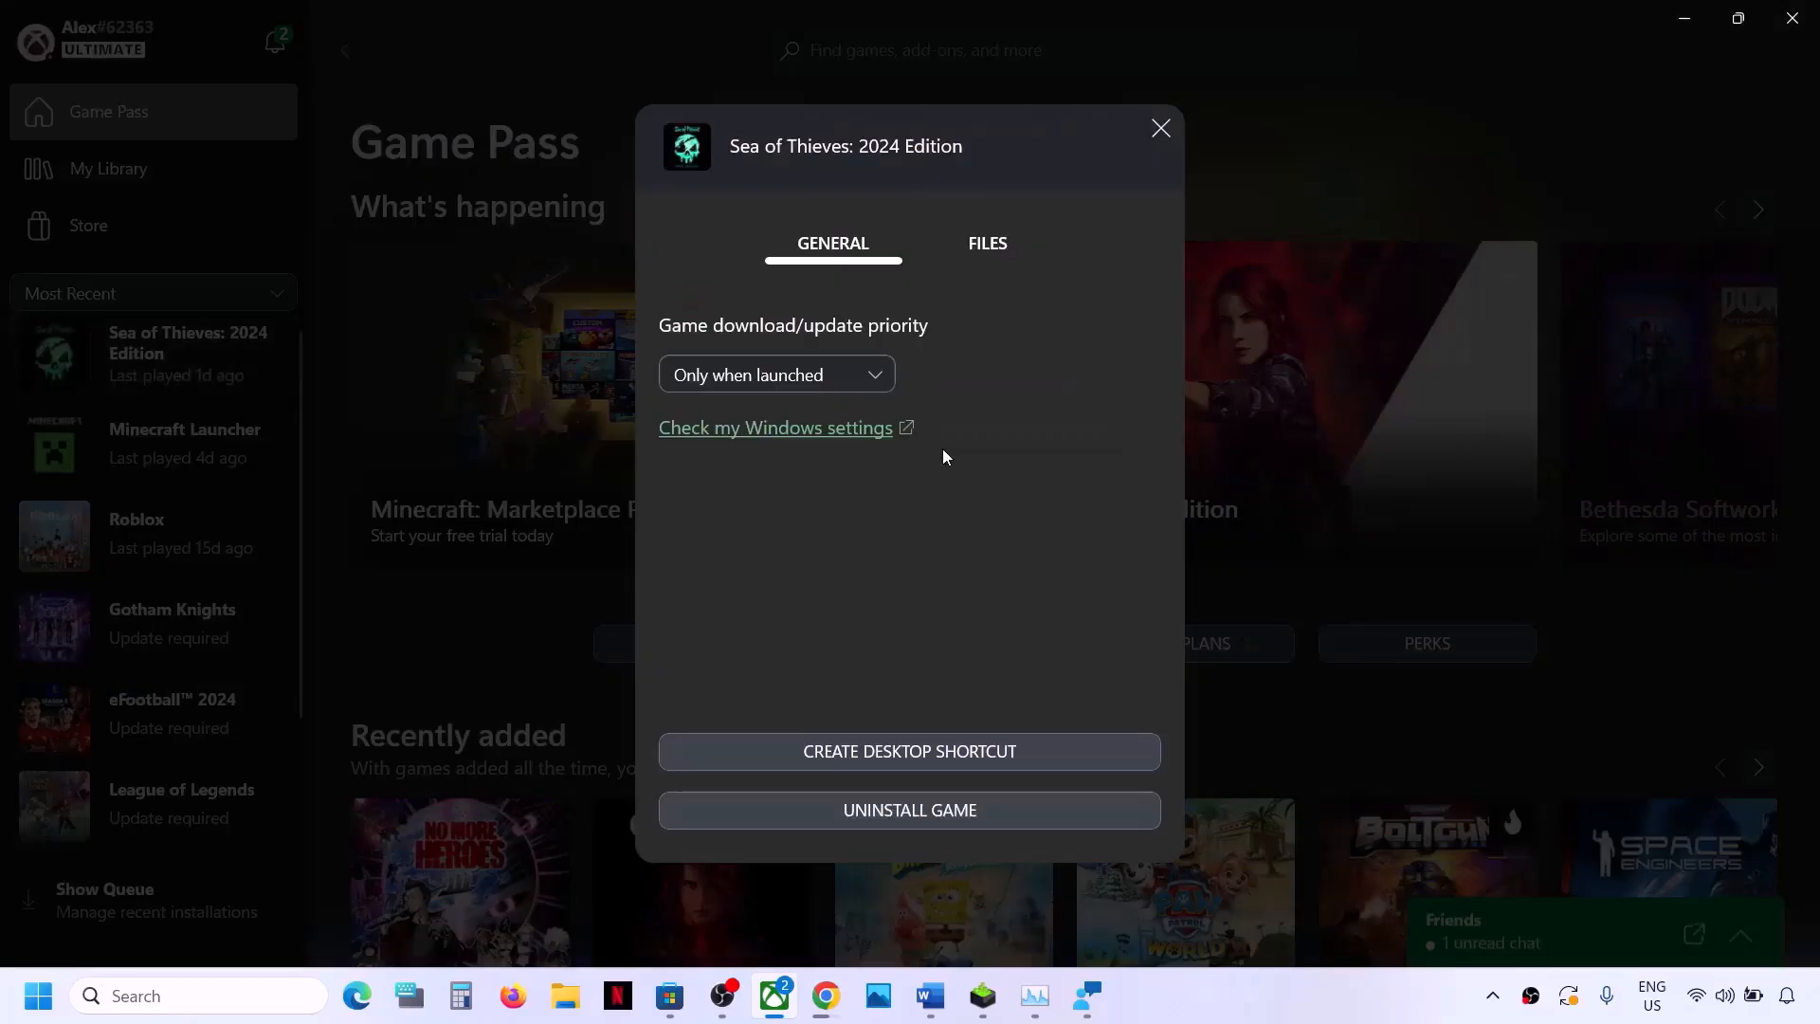
pyautogui.click(987, 244)
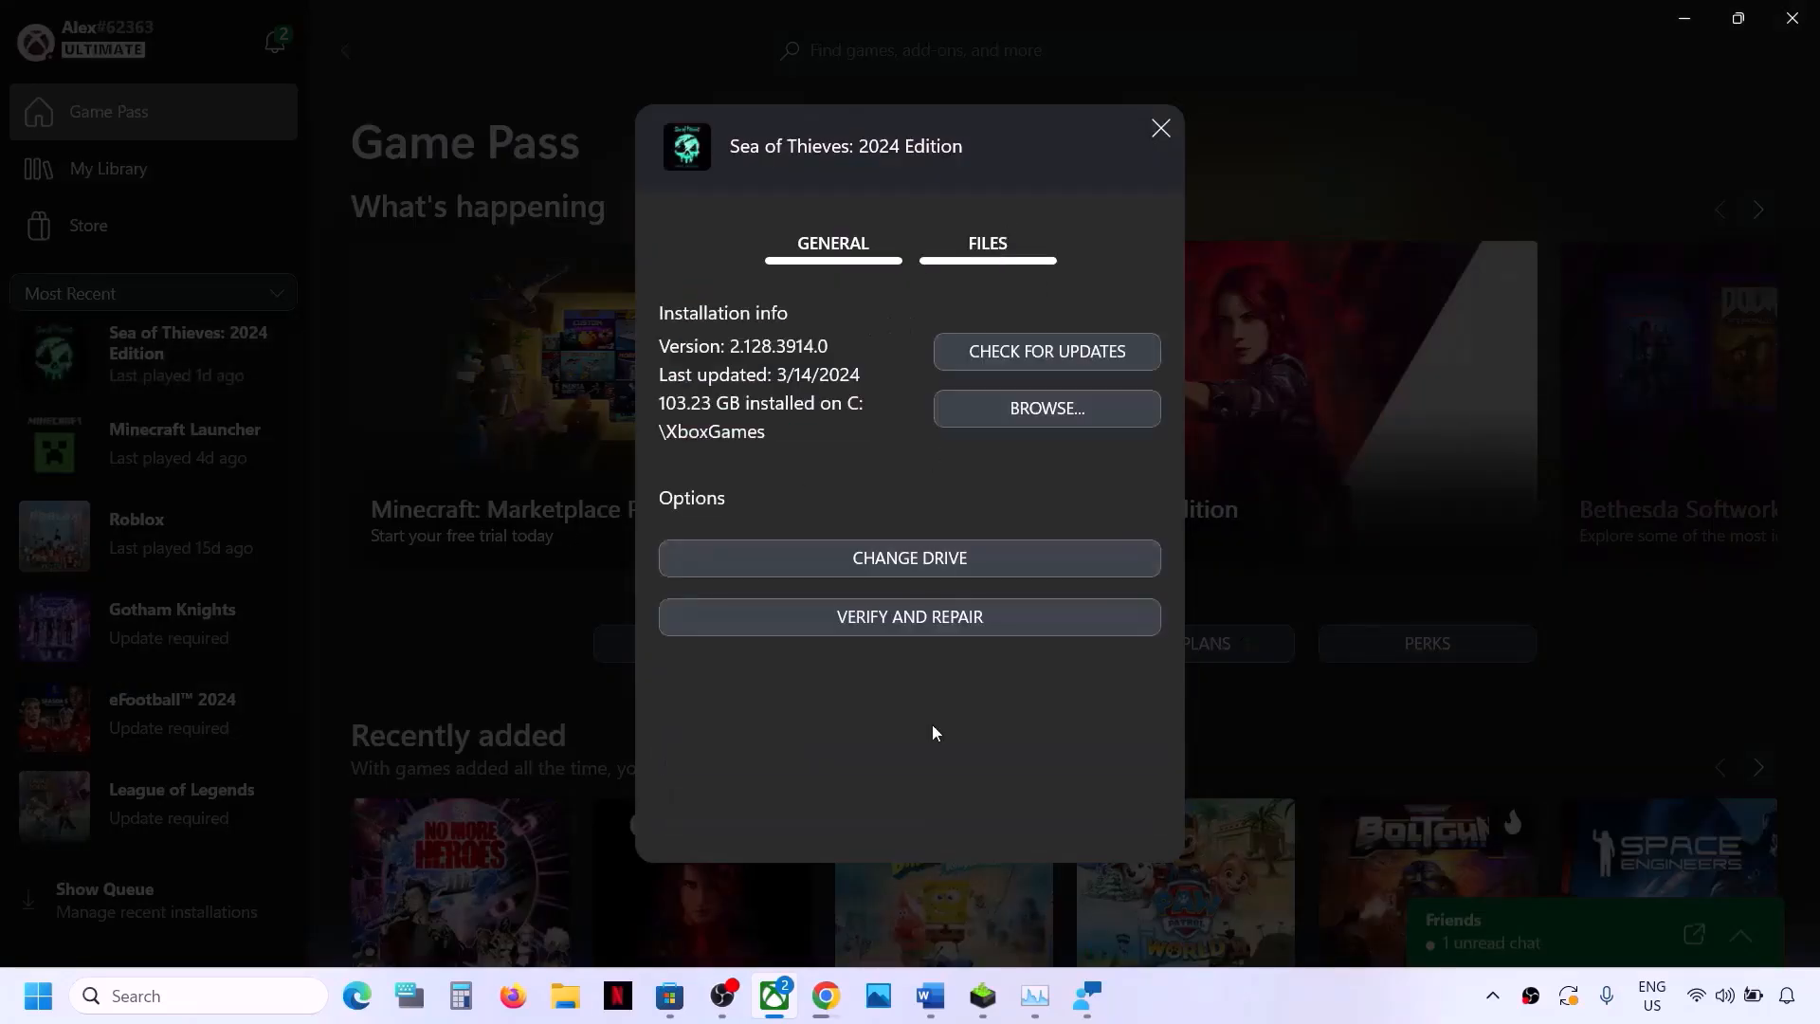
pyautogui.click(920, 618)
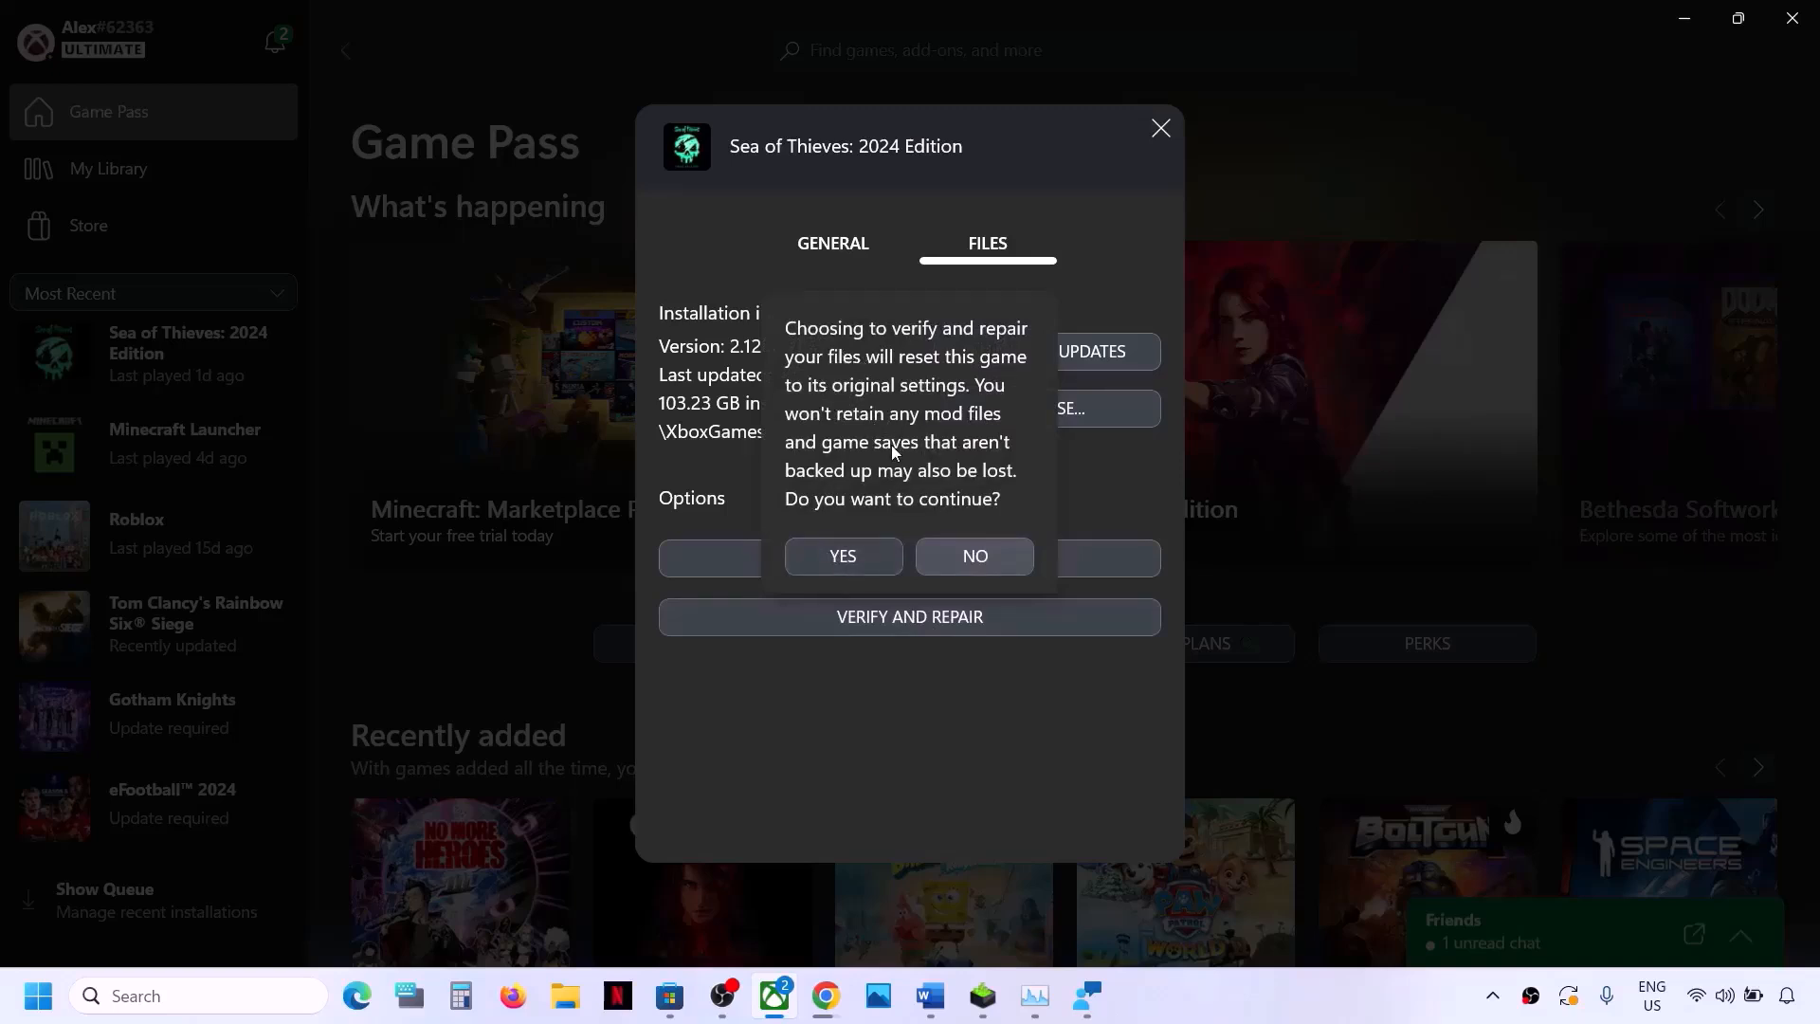
pyautogui.click(857, 554)
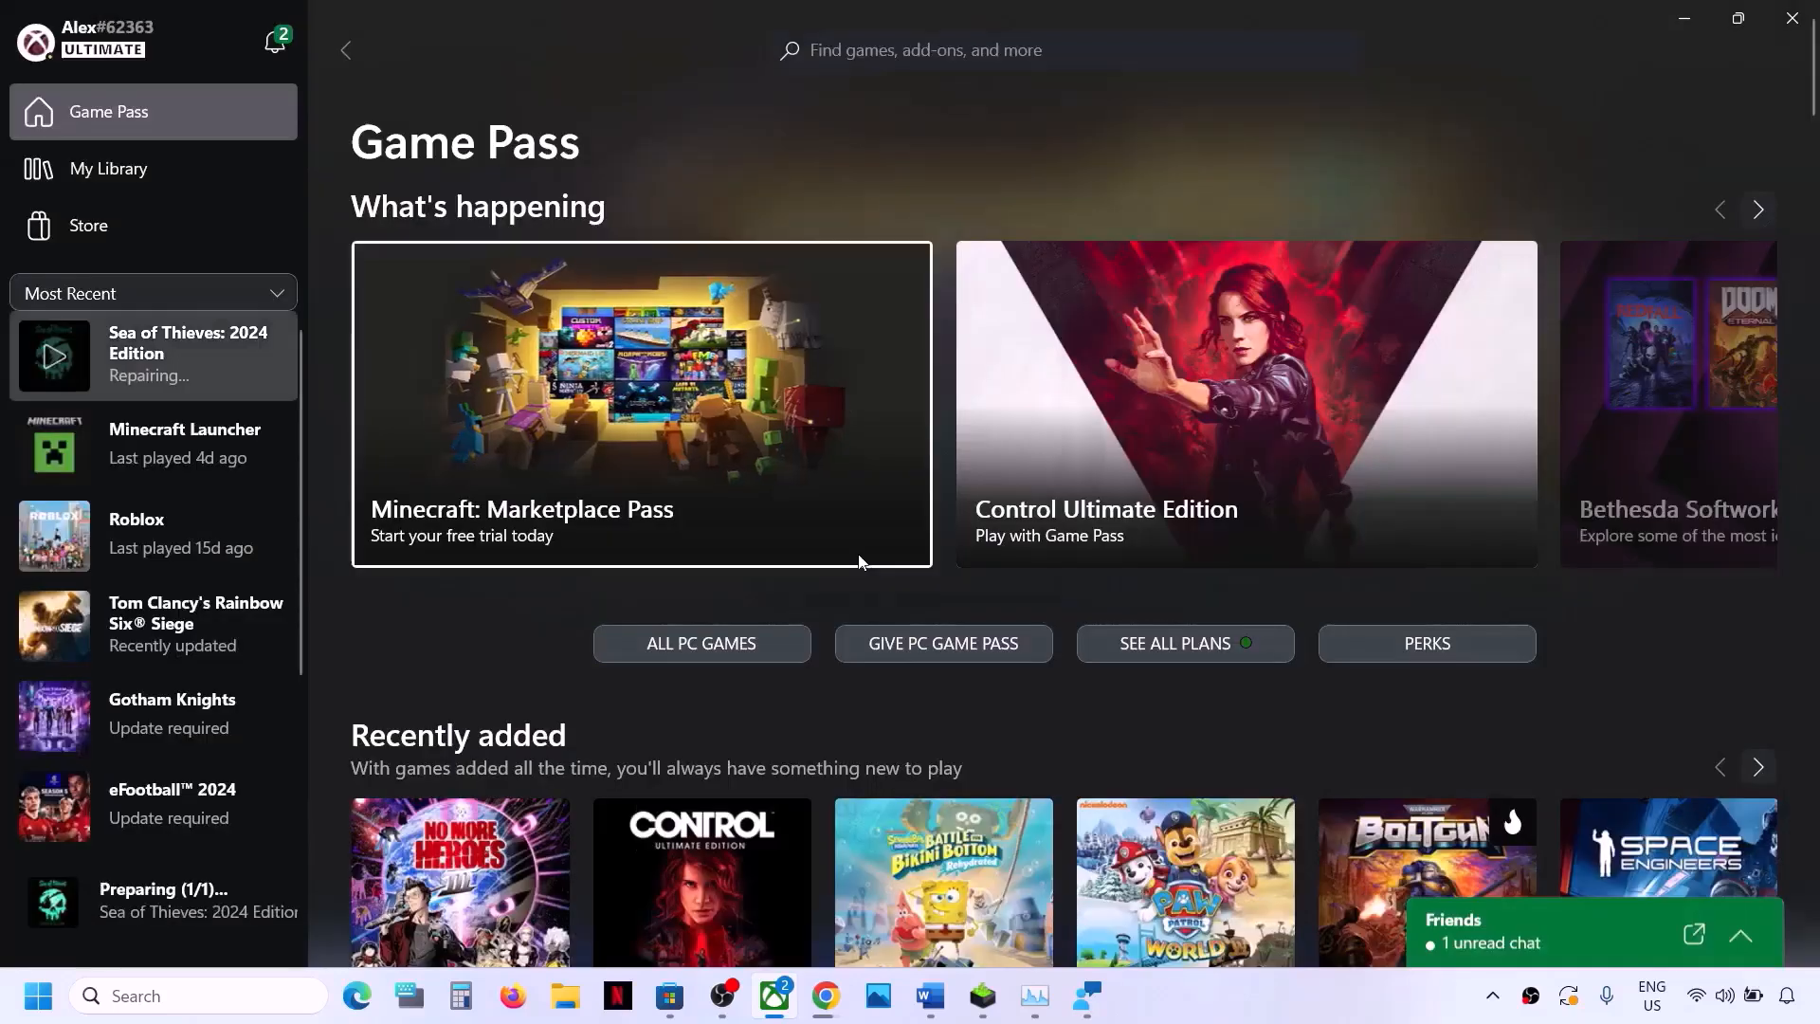
pyautogui.click(193, 350)
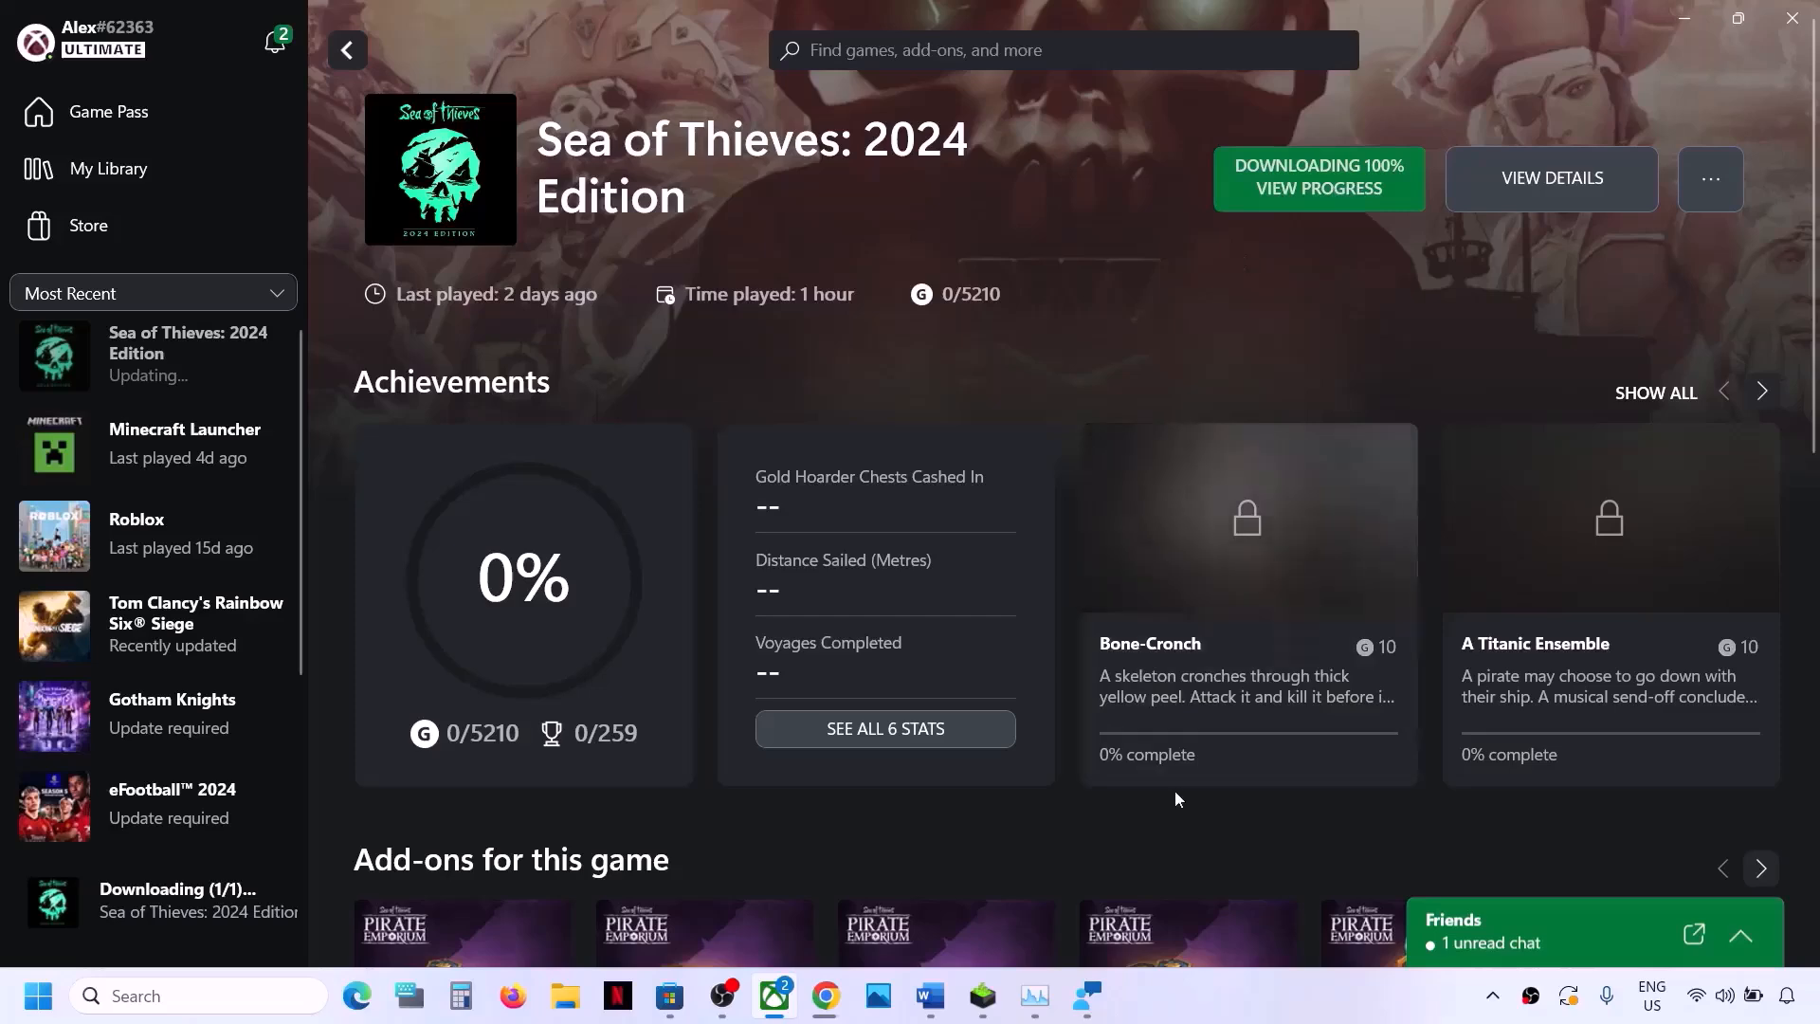
# Step: Switch to the Word document and highlight the Step 6 instruction about creating a desktop shortcut and launching the game as an administrator
pyautogui.click(925, 1010)
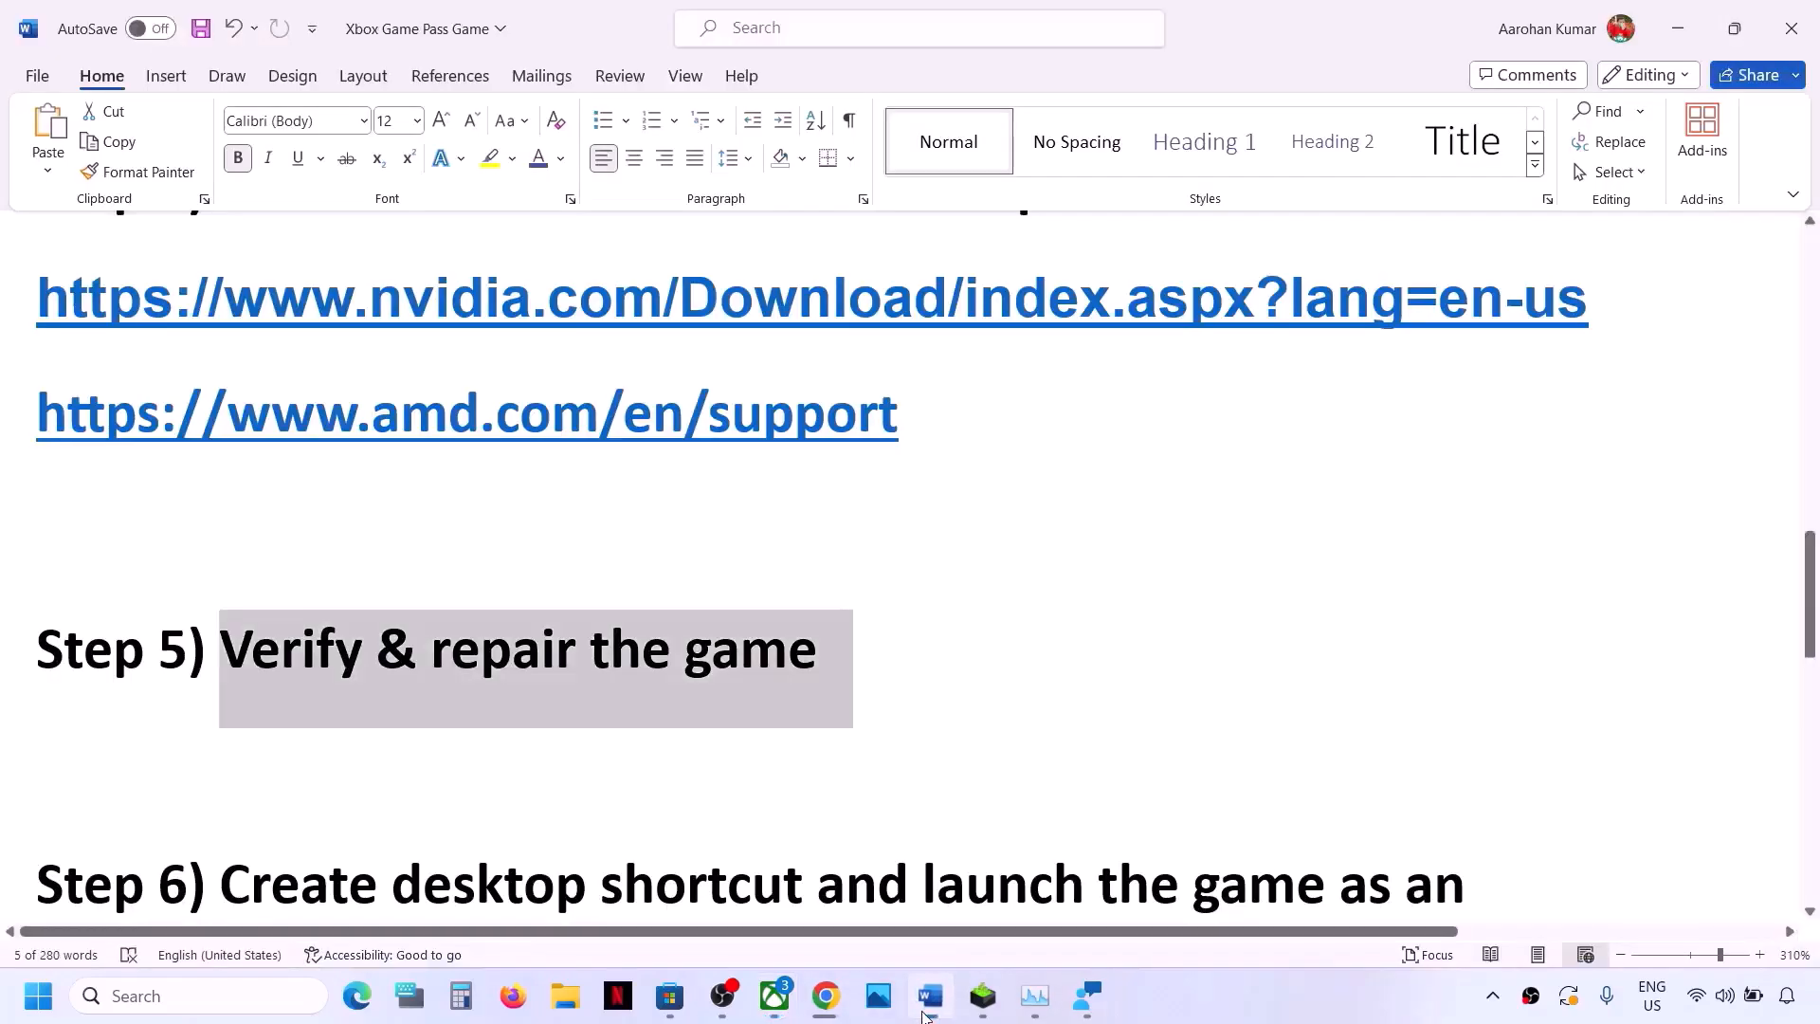
pyautogui.scroll(-3, 673, 677)
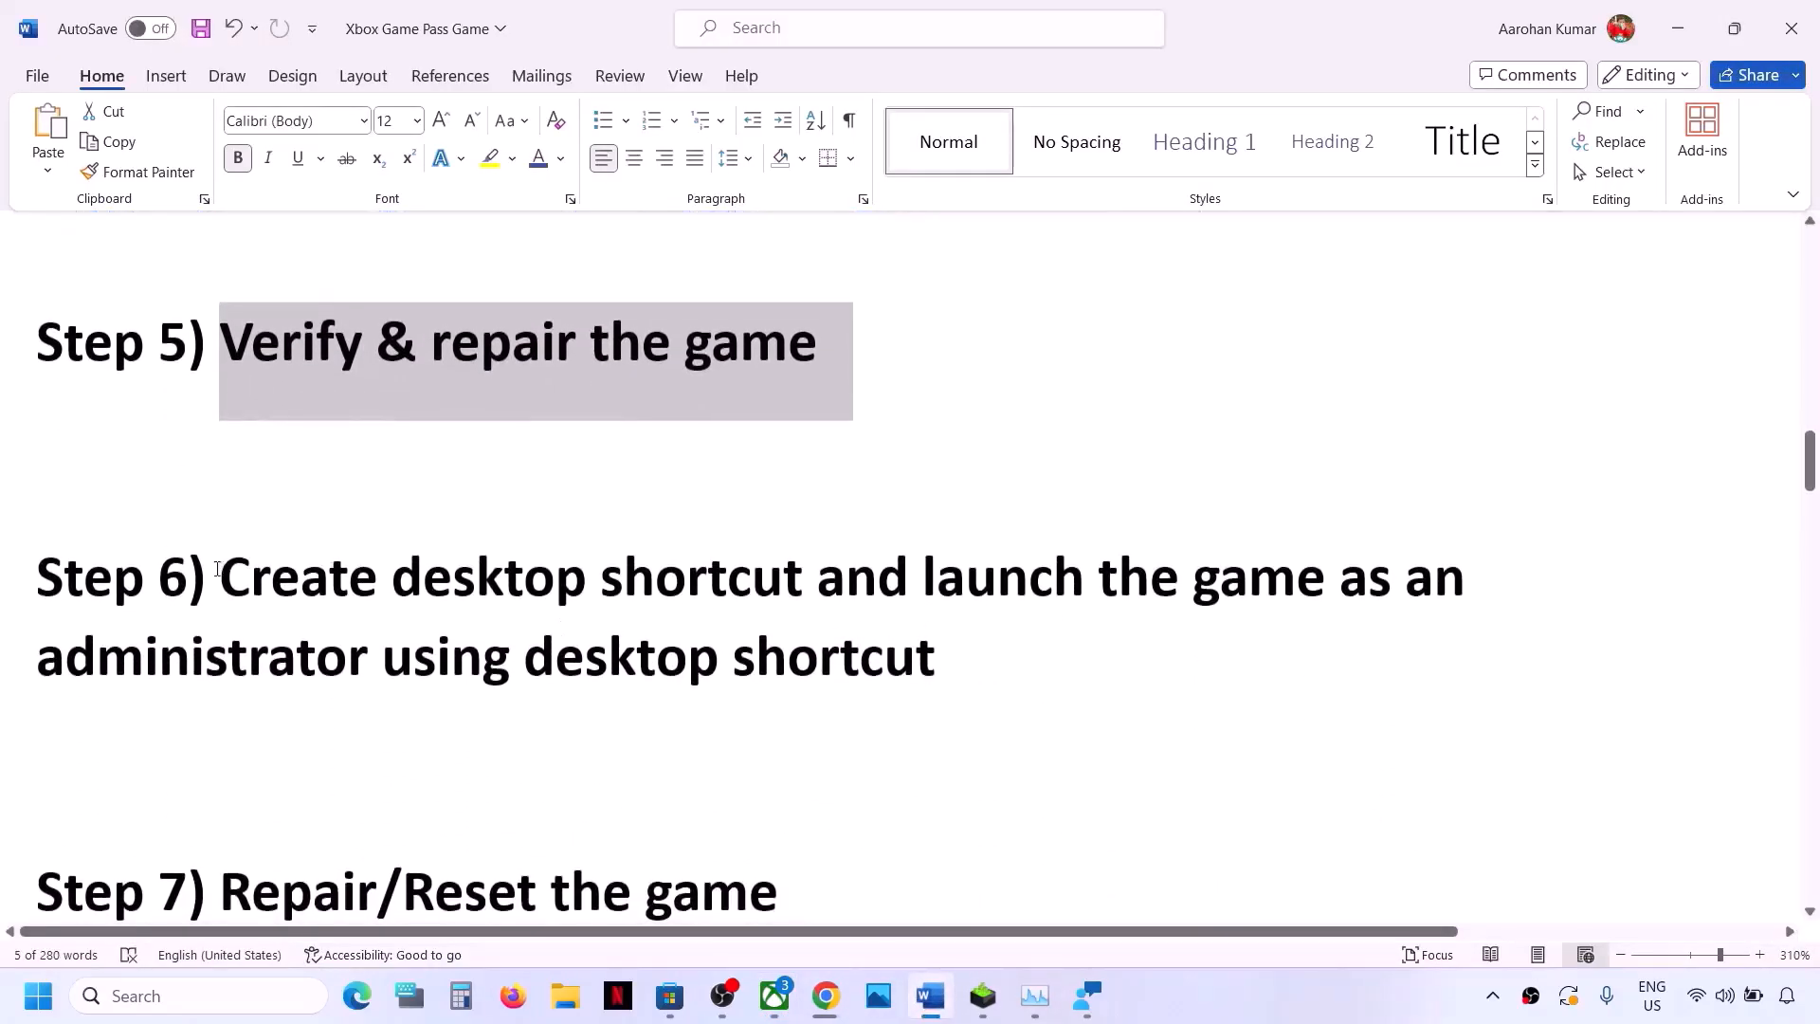
pyautogui.moveTo(231, 579); pyautogui.dragTo(1179, 645)
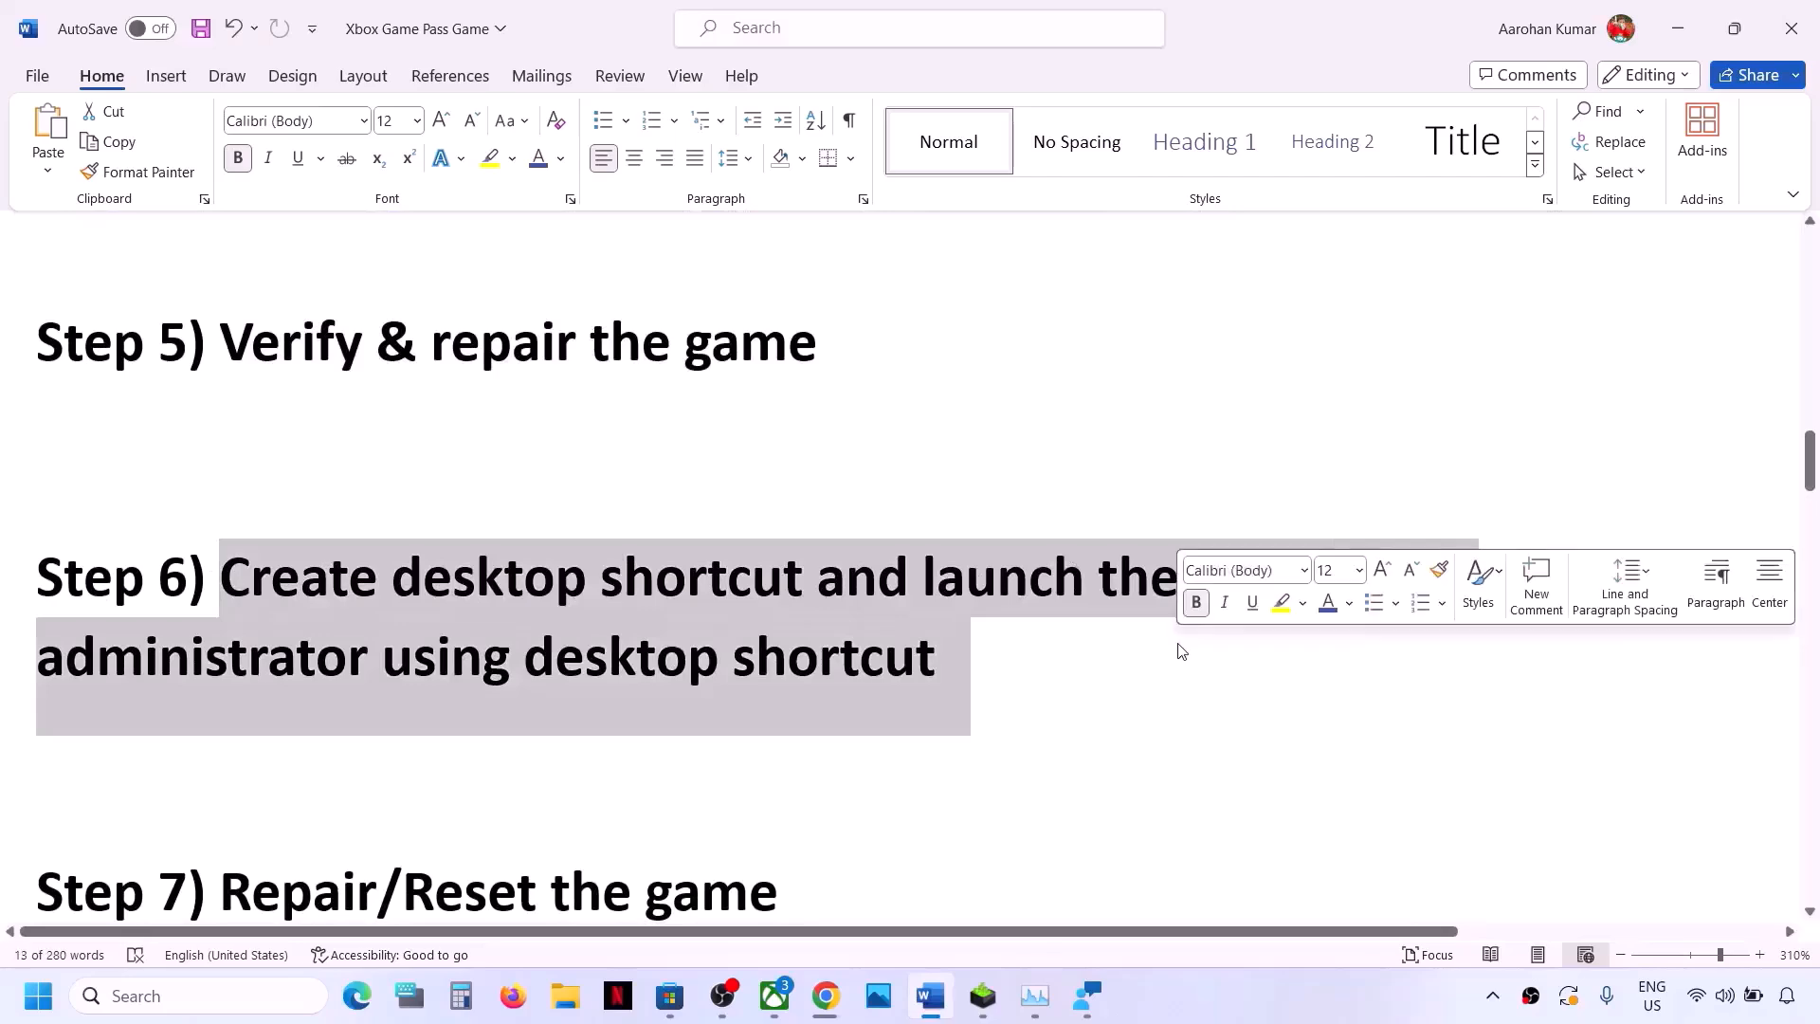
# Step: Return to the Xbox app, create a desktop shortcut for Sea of Thieves, and display that shortcut's context options on the desktop
pyautogui.click(1681, 31)
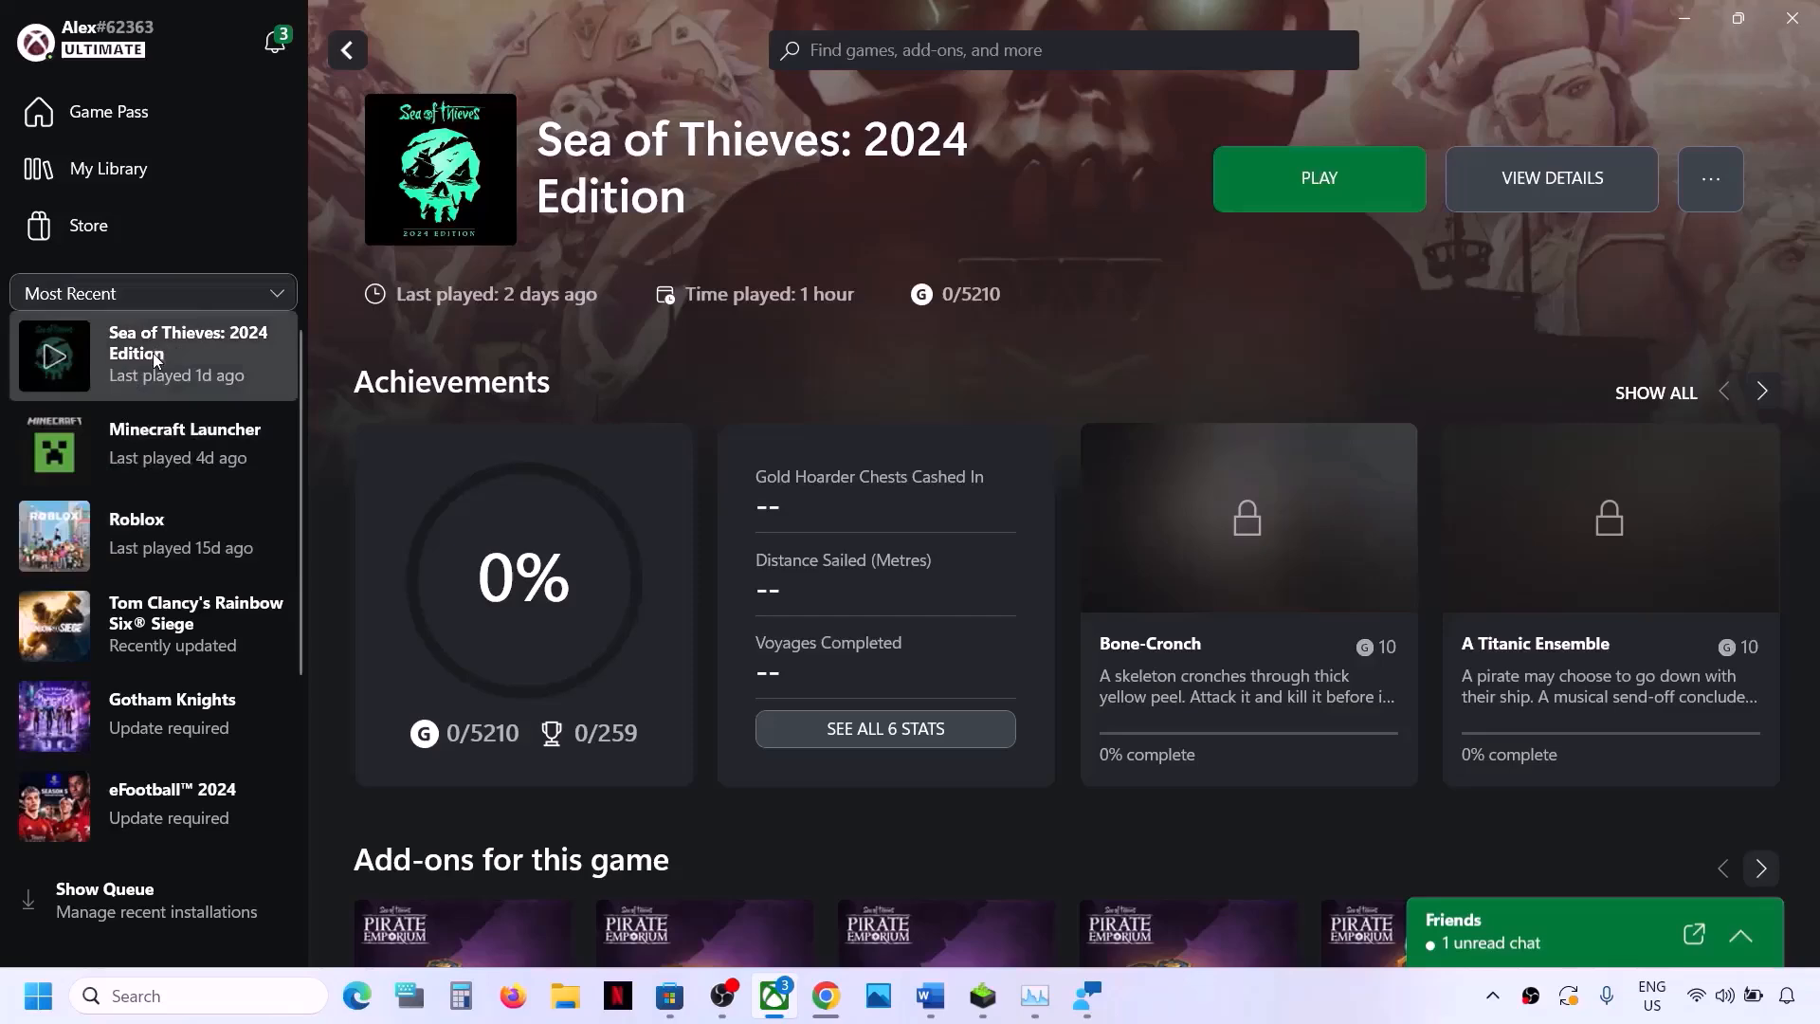
pyautogui.click(149, 124)
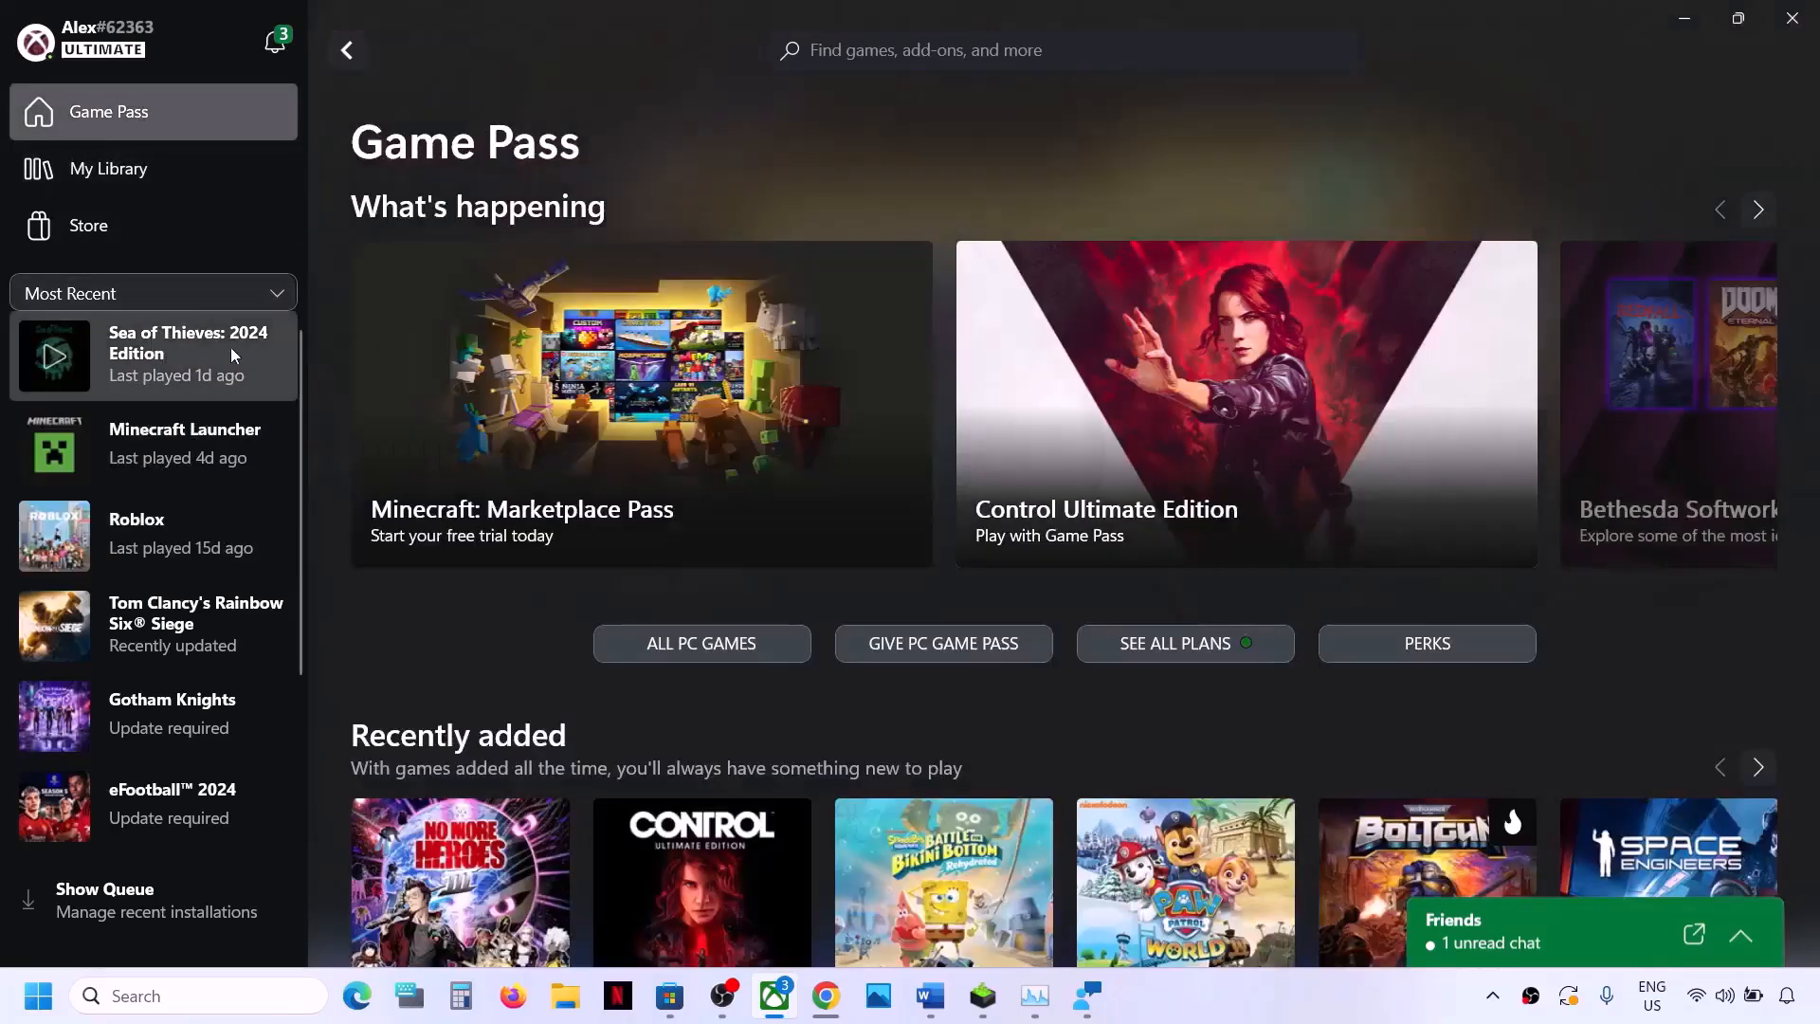
pyautogui.rightClick(165, 356)
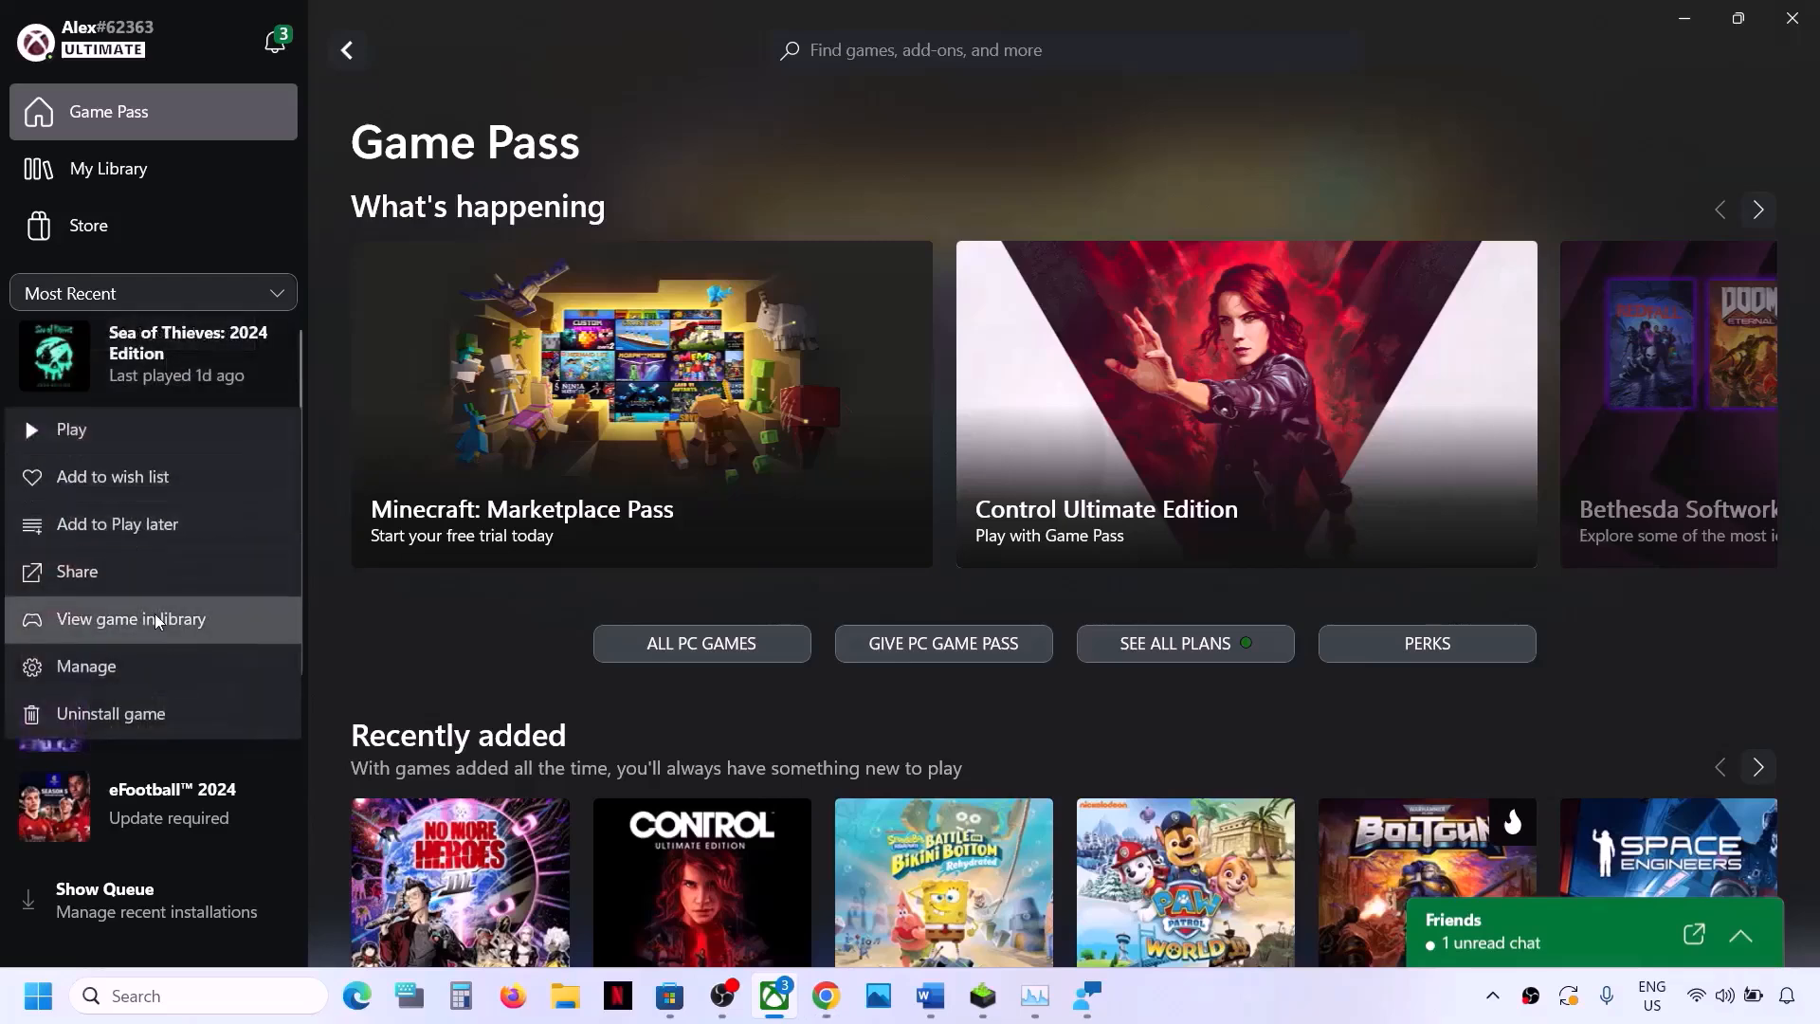
pyautogui.click(113, 662)
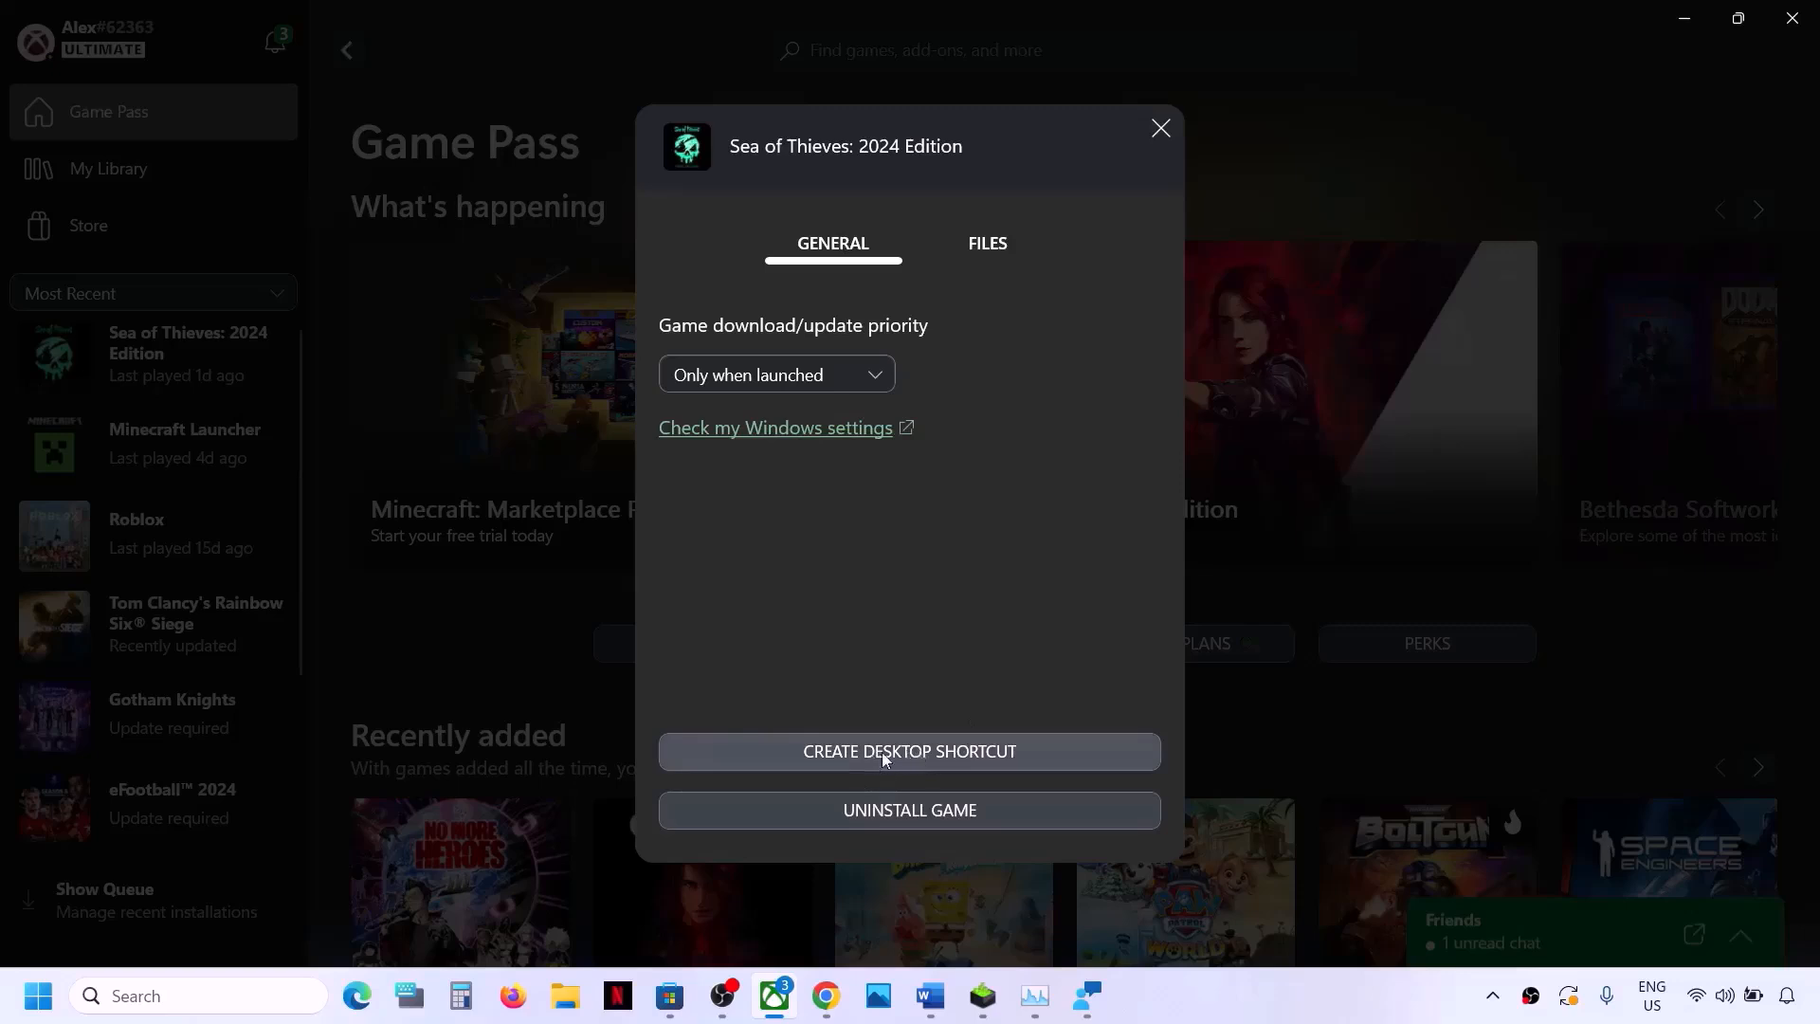
pyautogui.click(947, 753)
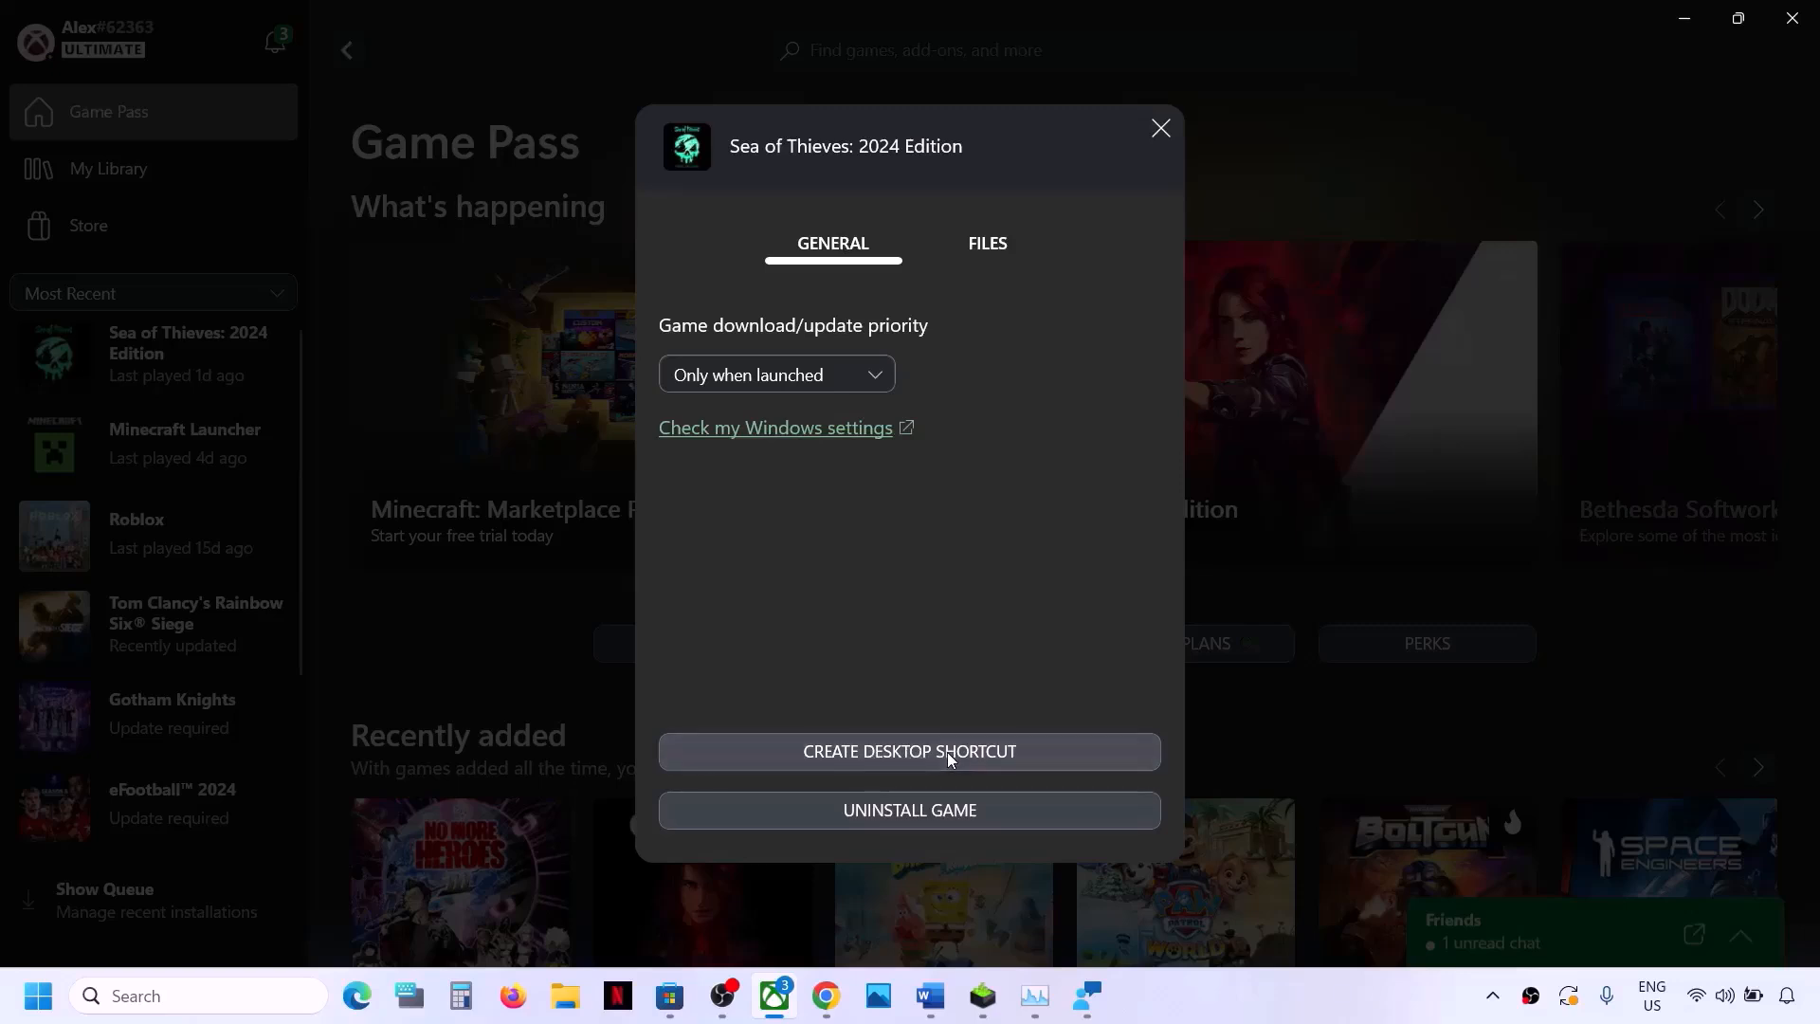
pyautogui.press('super+d')
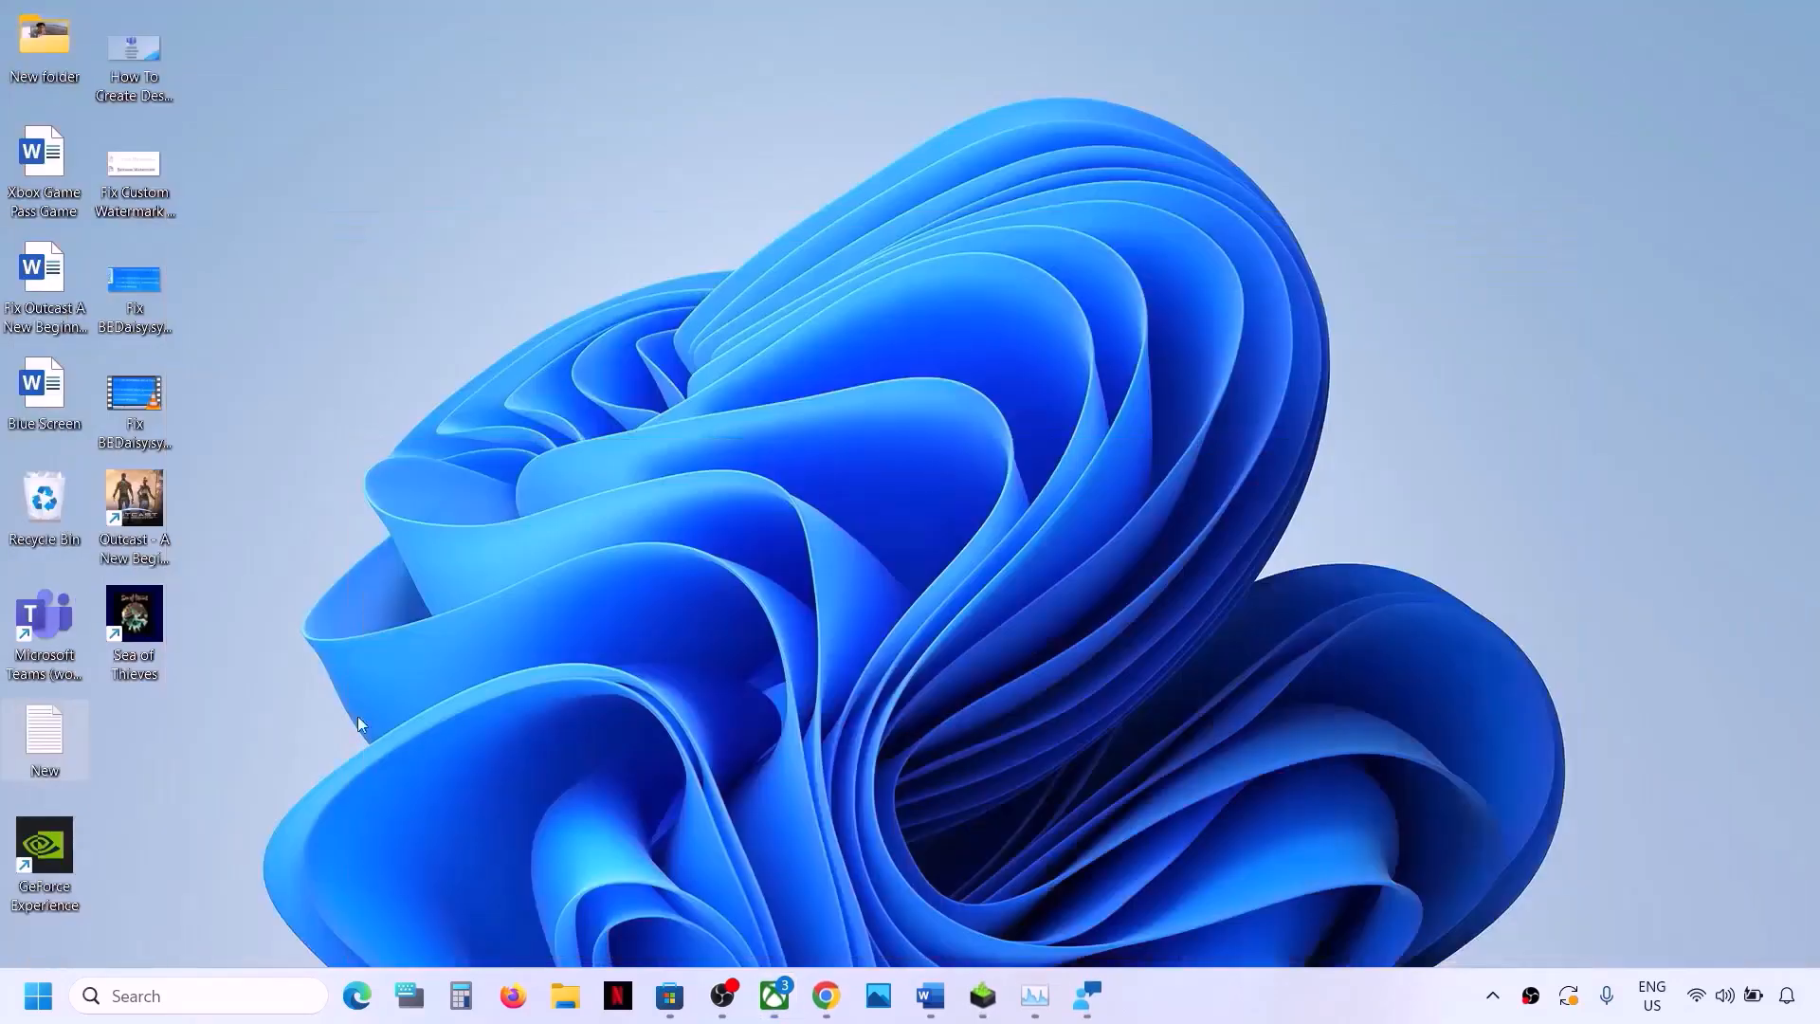
pyautogui.rightClick(140, 614)
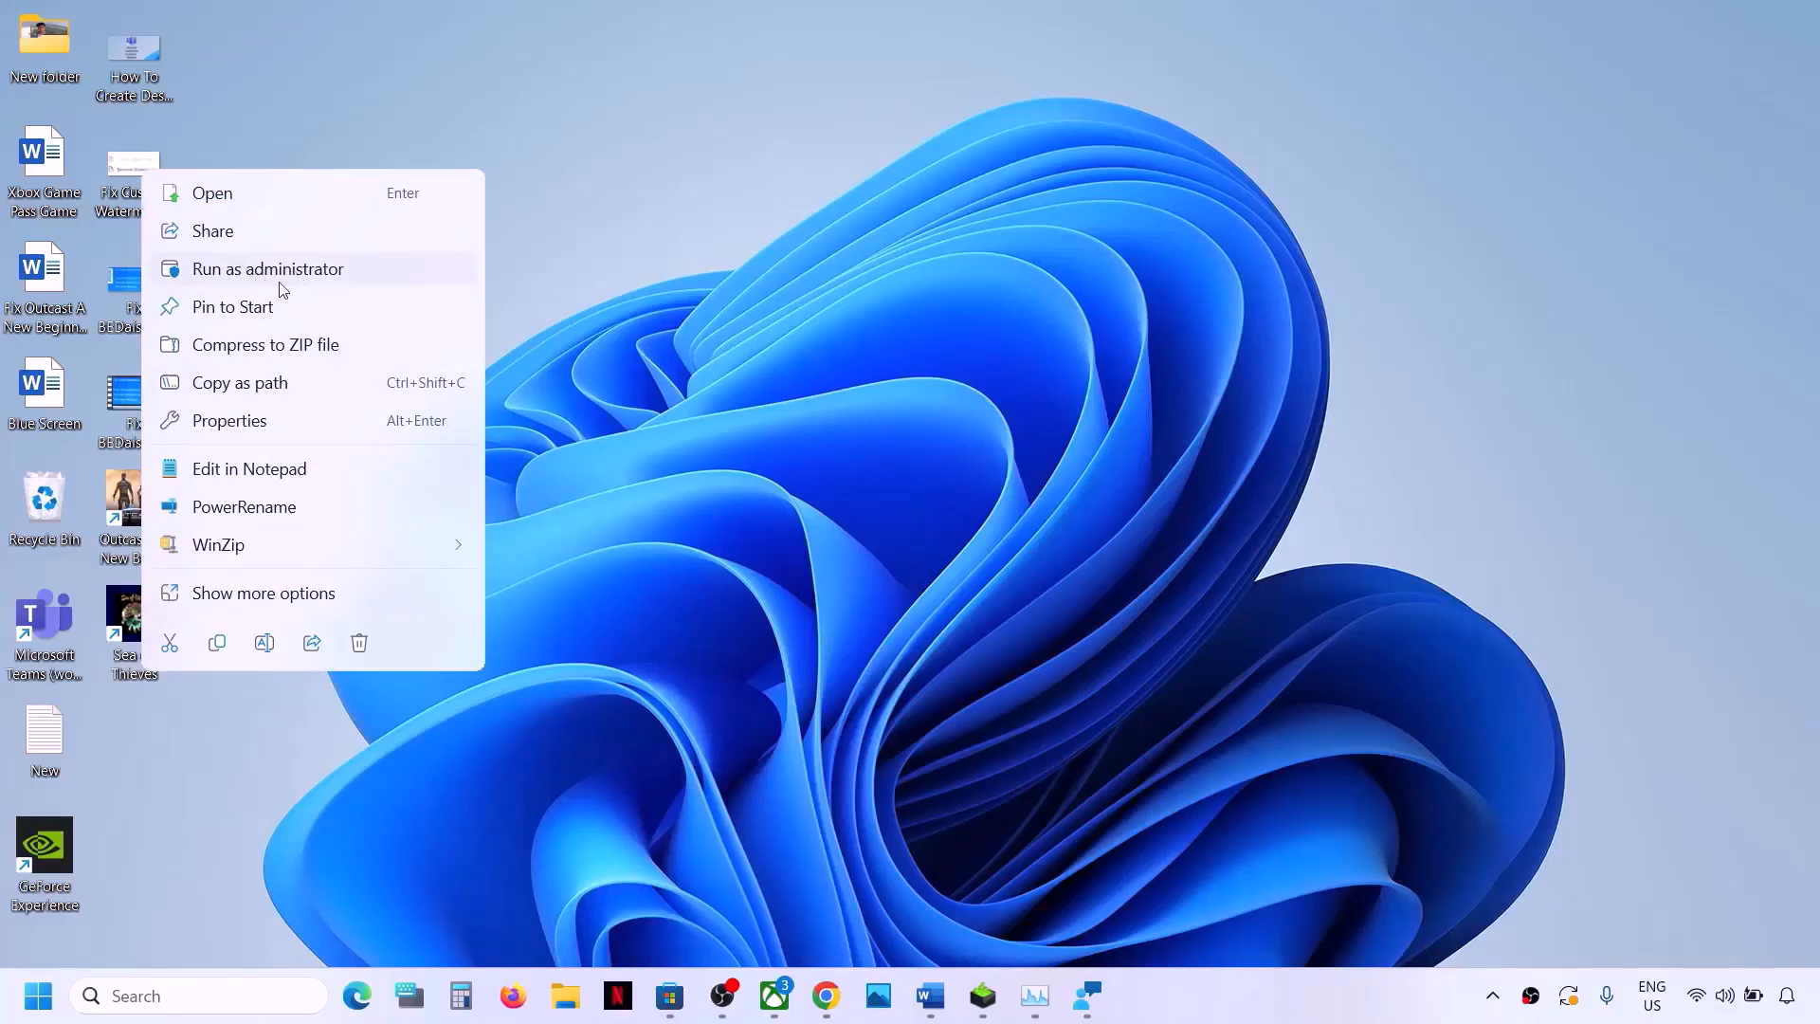
# Step: Return to the Word document and highlight the Step 7 instruction "Repair/Reset the game"
pyautogui.click(930, 995)
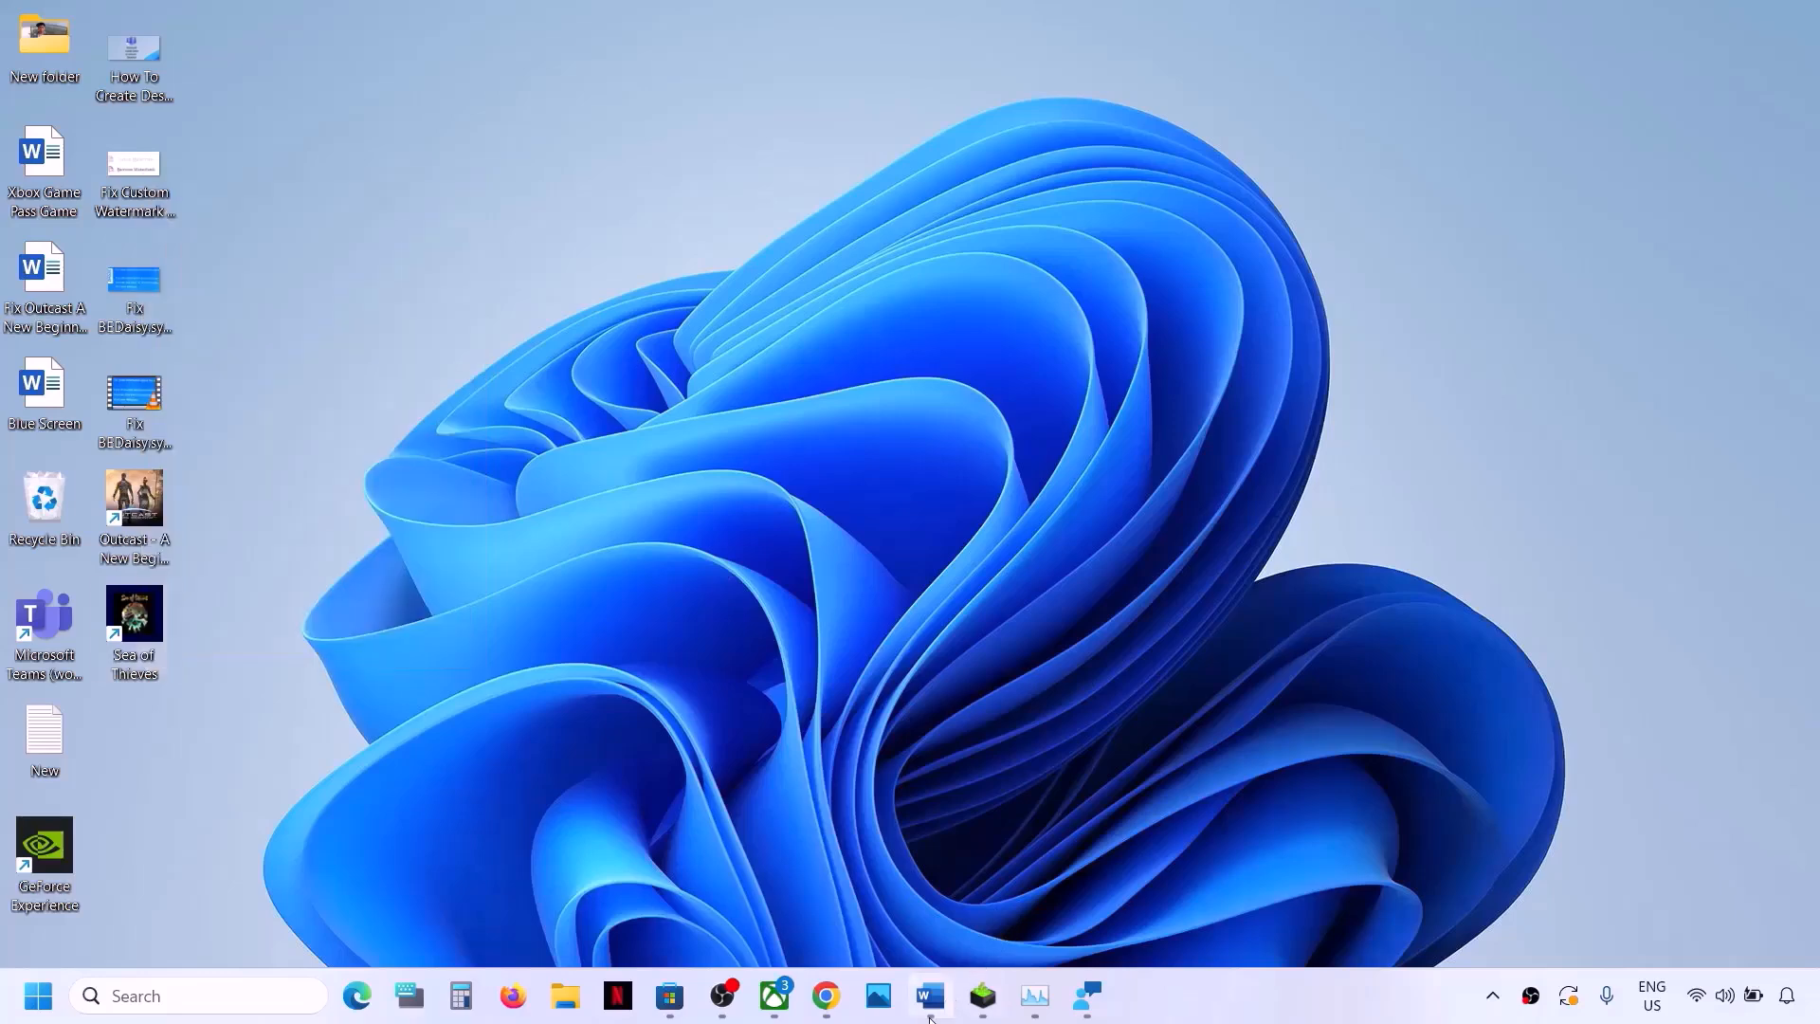
pyautogui.scroll(-2, 584, 659)
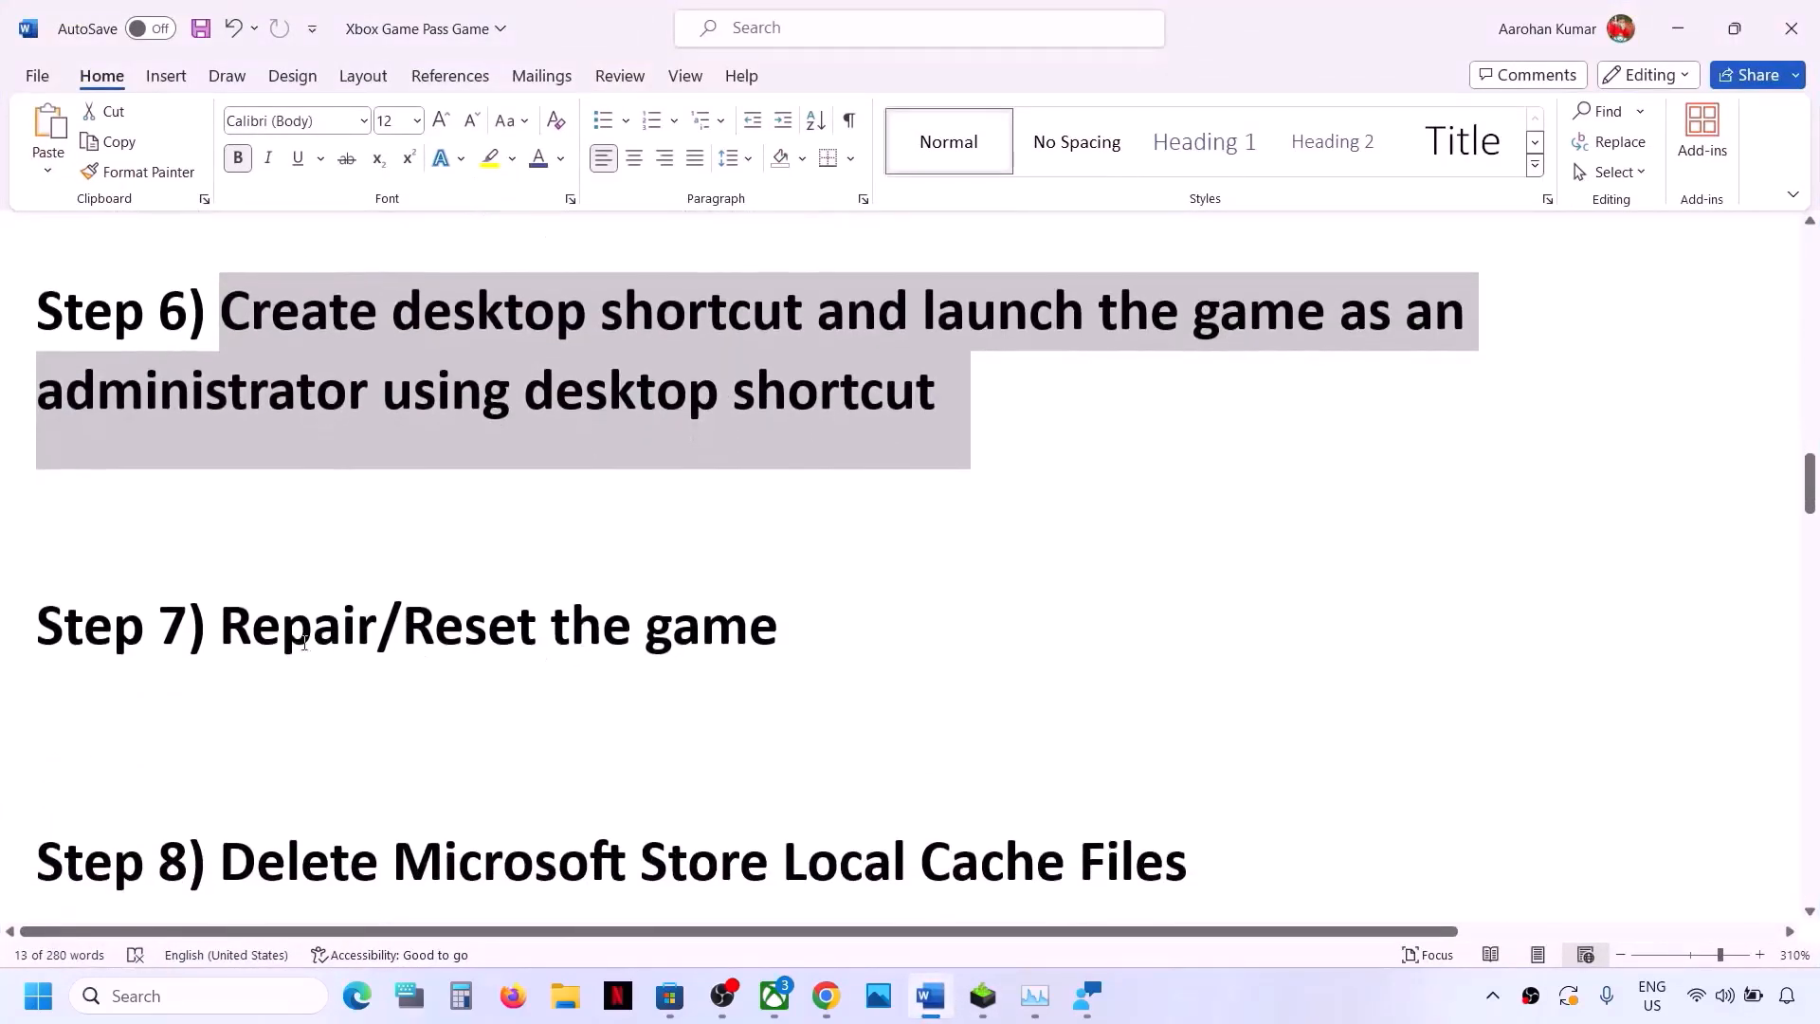
pyautogui.moveTo(283, 641); pyautogui.dragTo(879, 630)
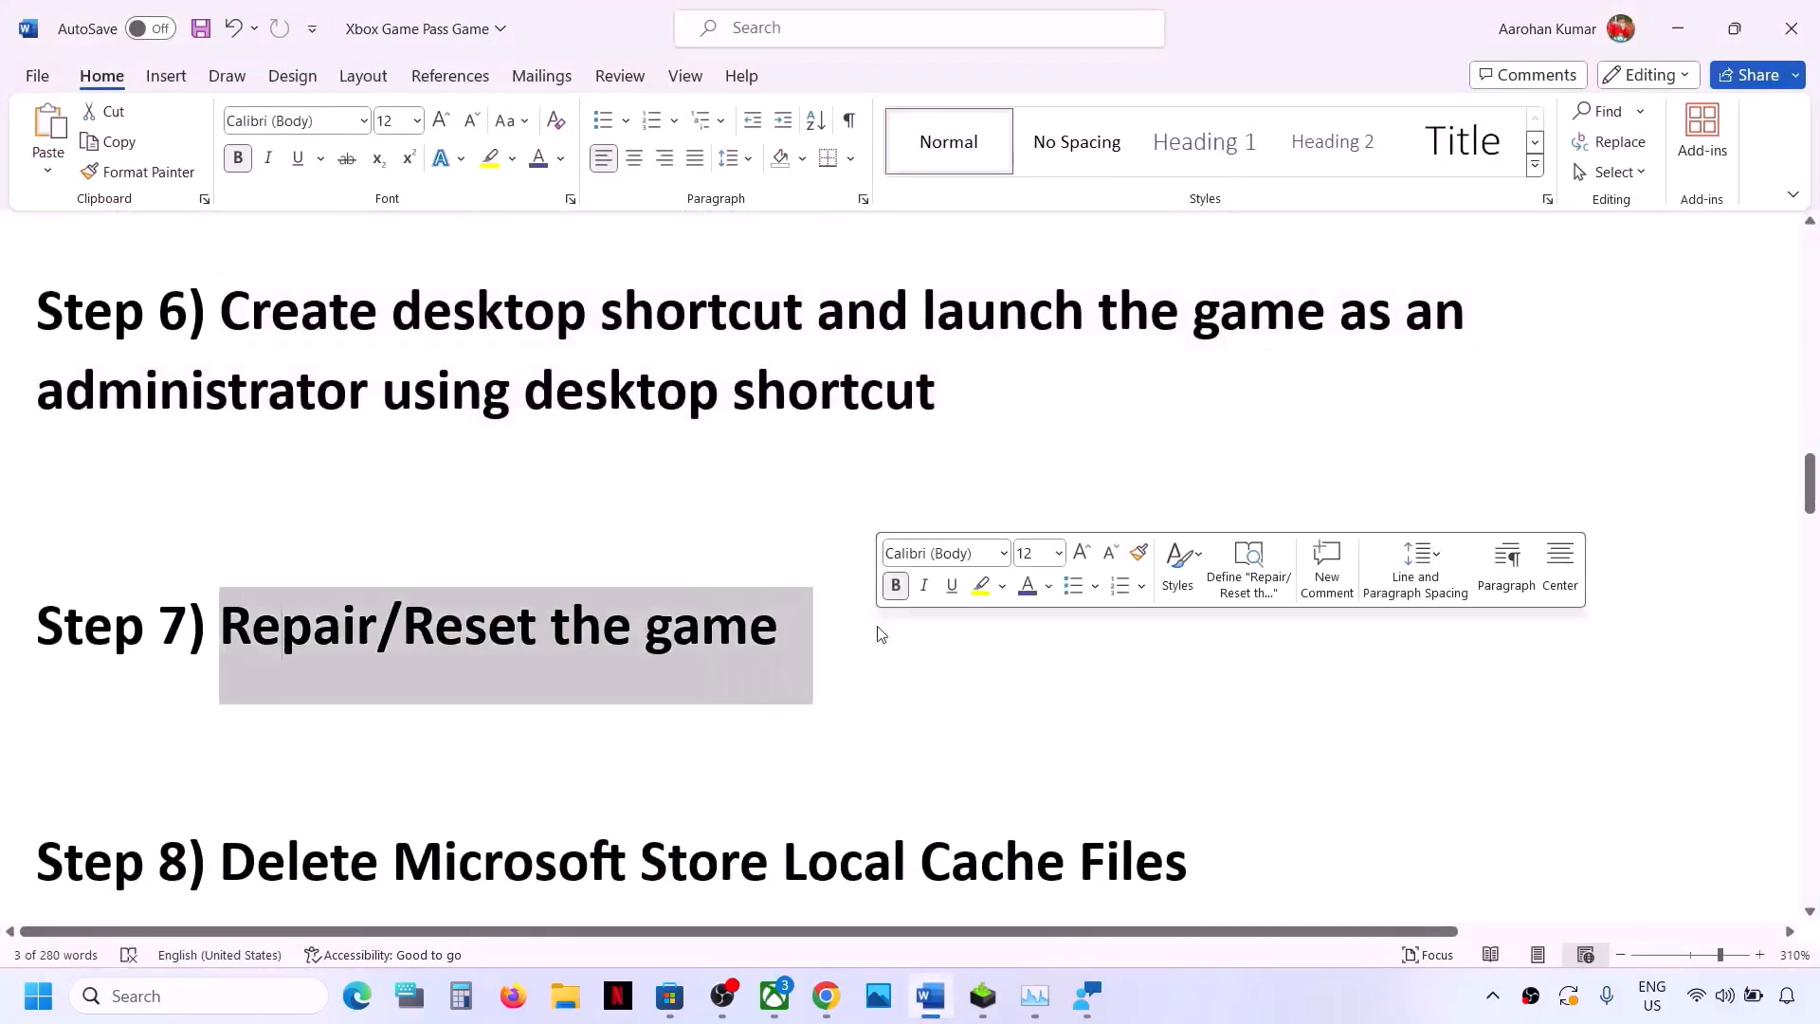
# Step: Open Windows Settings and display the list of installed apps
pyautogui.click(38, 996)
pyautogui.click(460, 407)
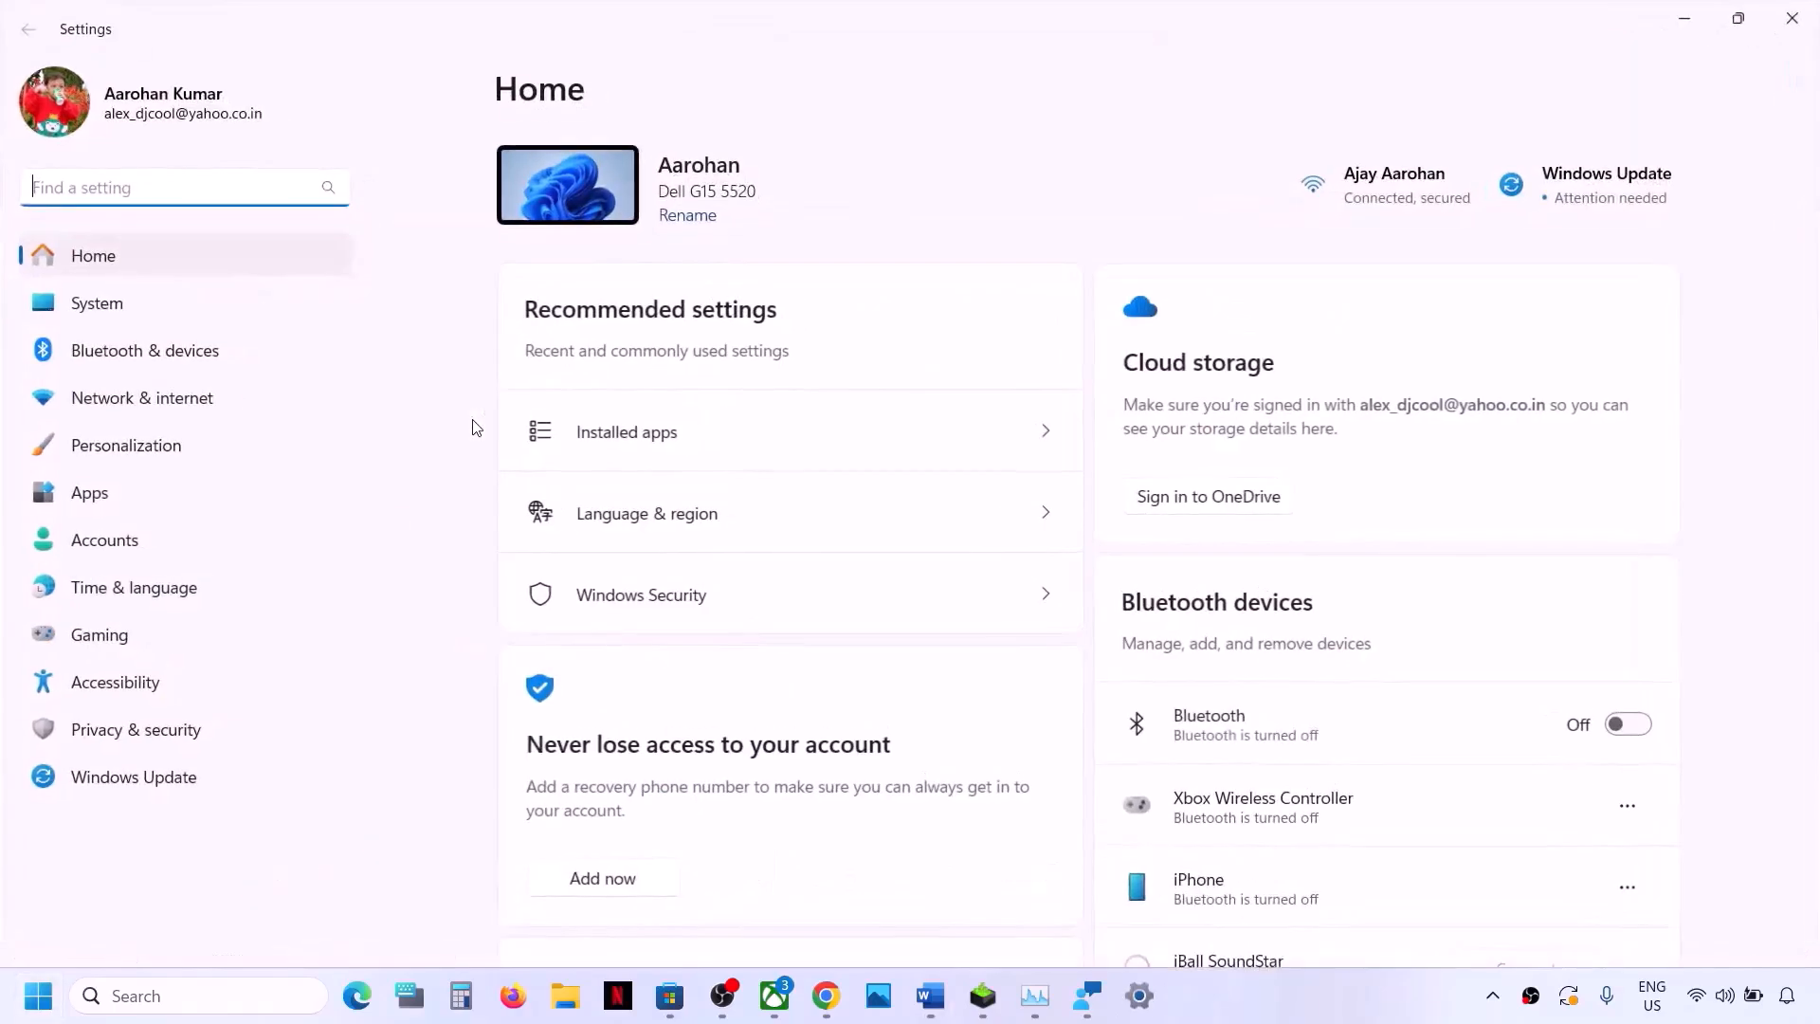
pyautogui.click(145, 493)
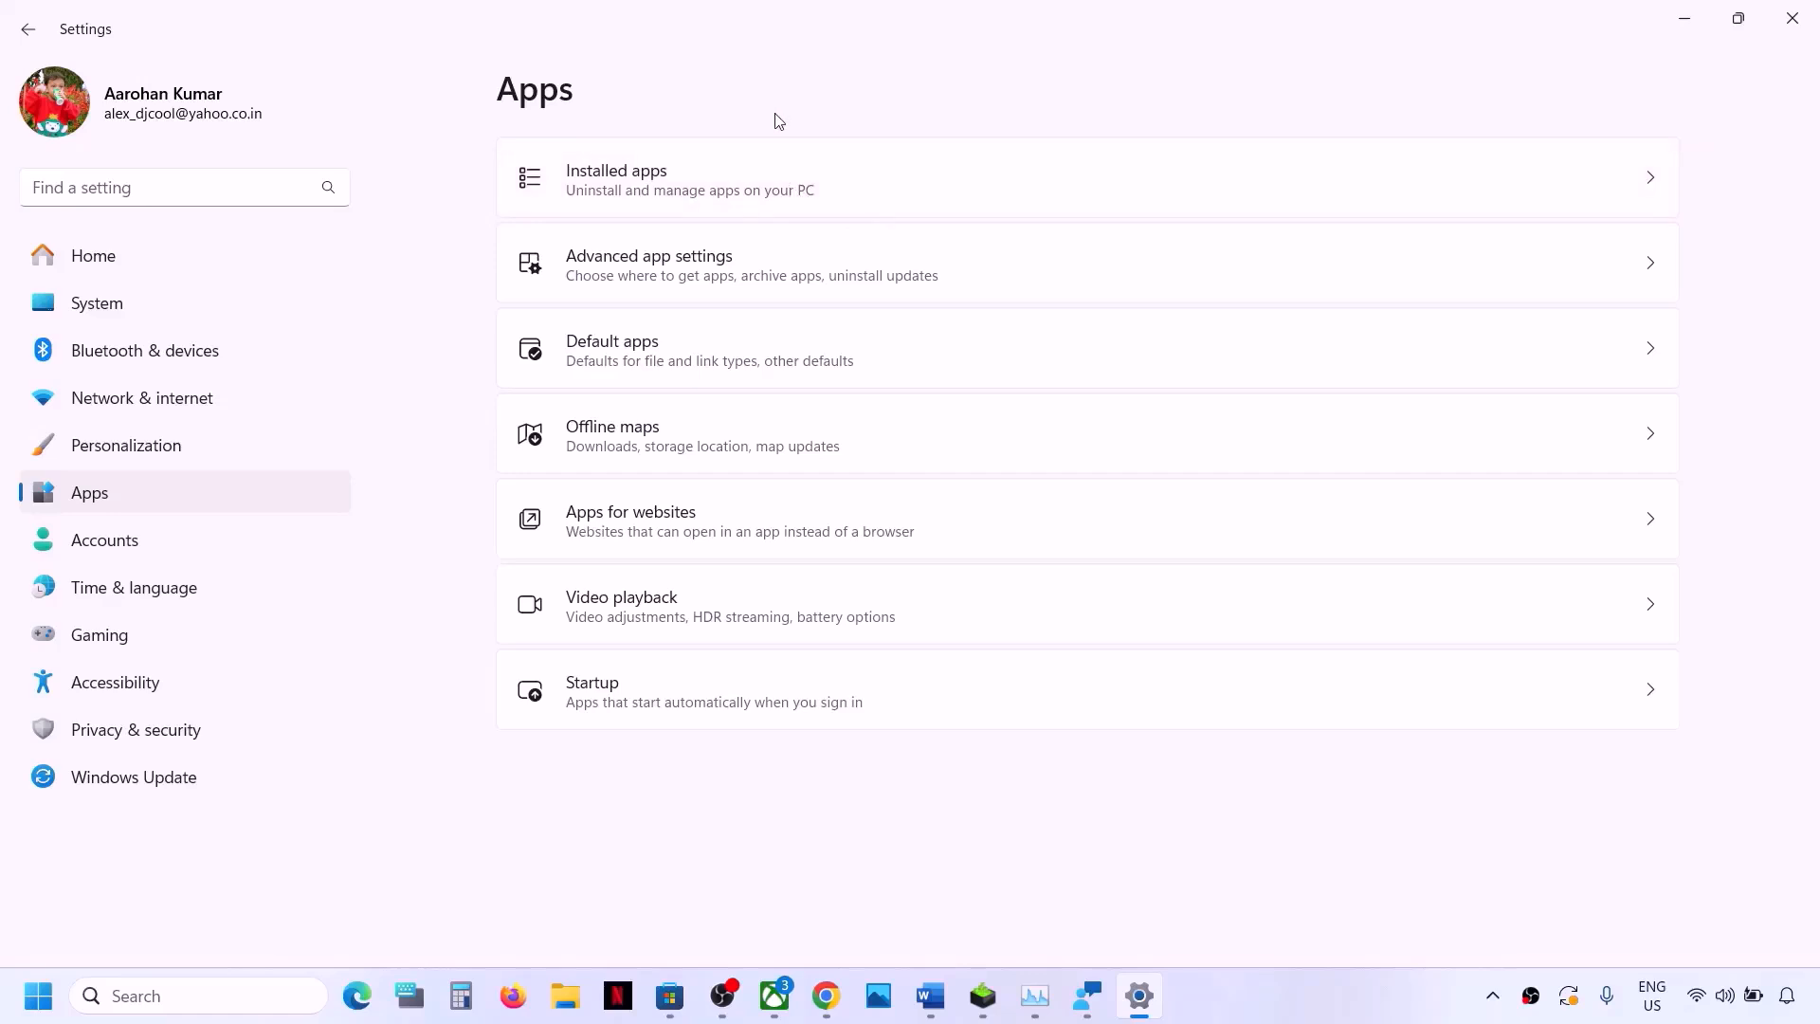
pyautogui.click(661, 189)
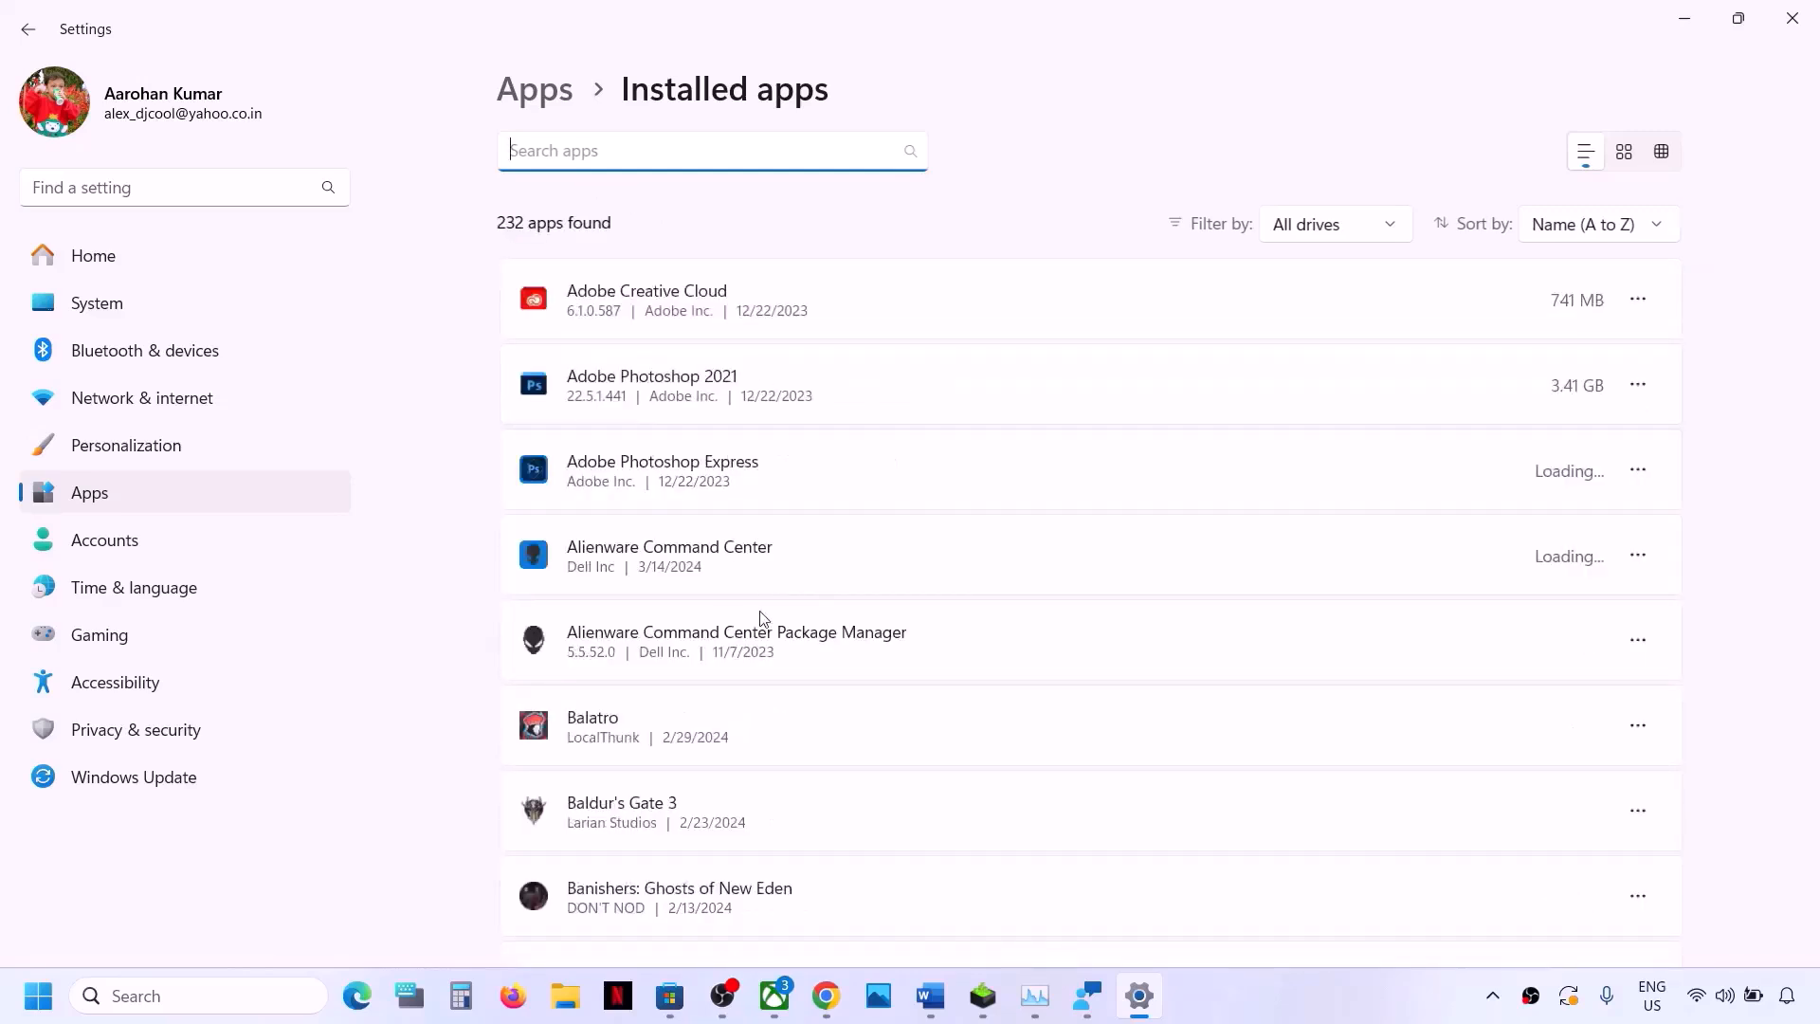
# Step: Look through the installed apps and filter the list by searching for "sea of"
pyautogui.scroll(-20, 761, 618)
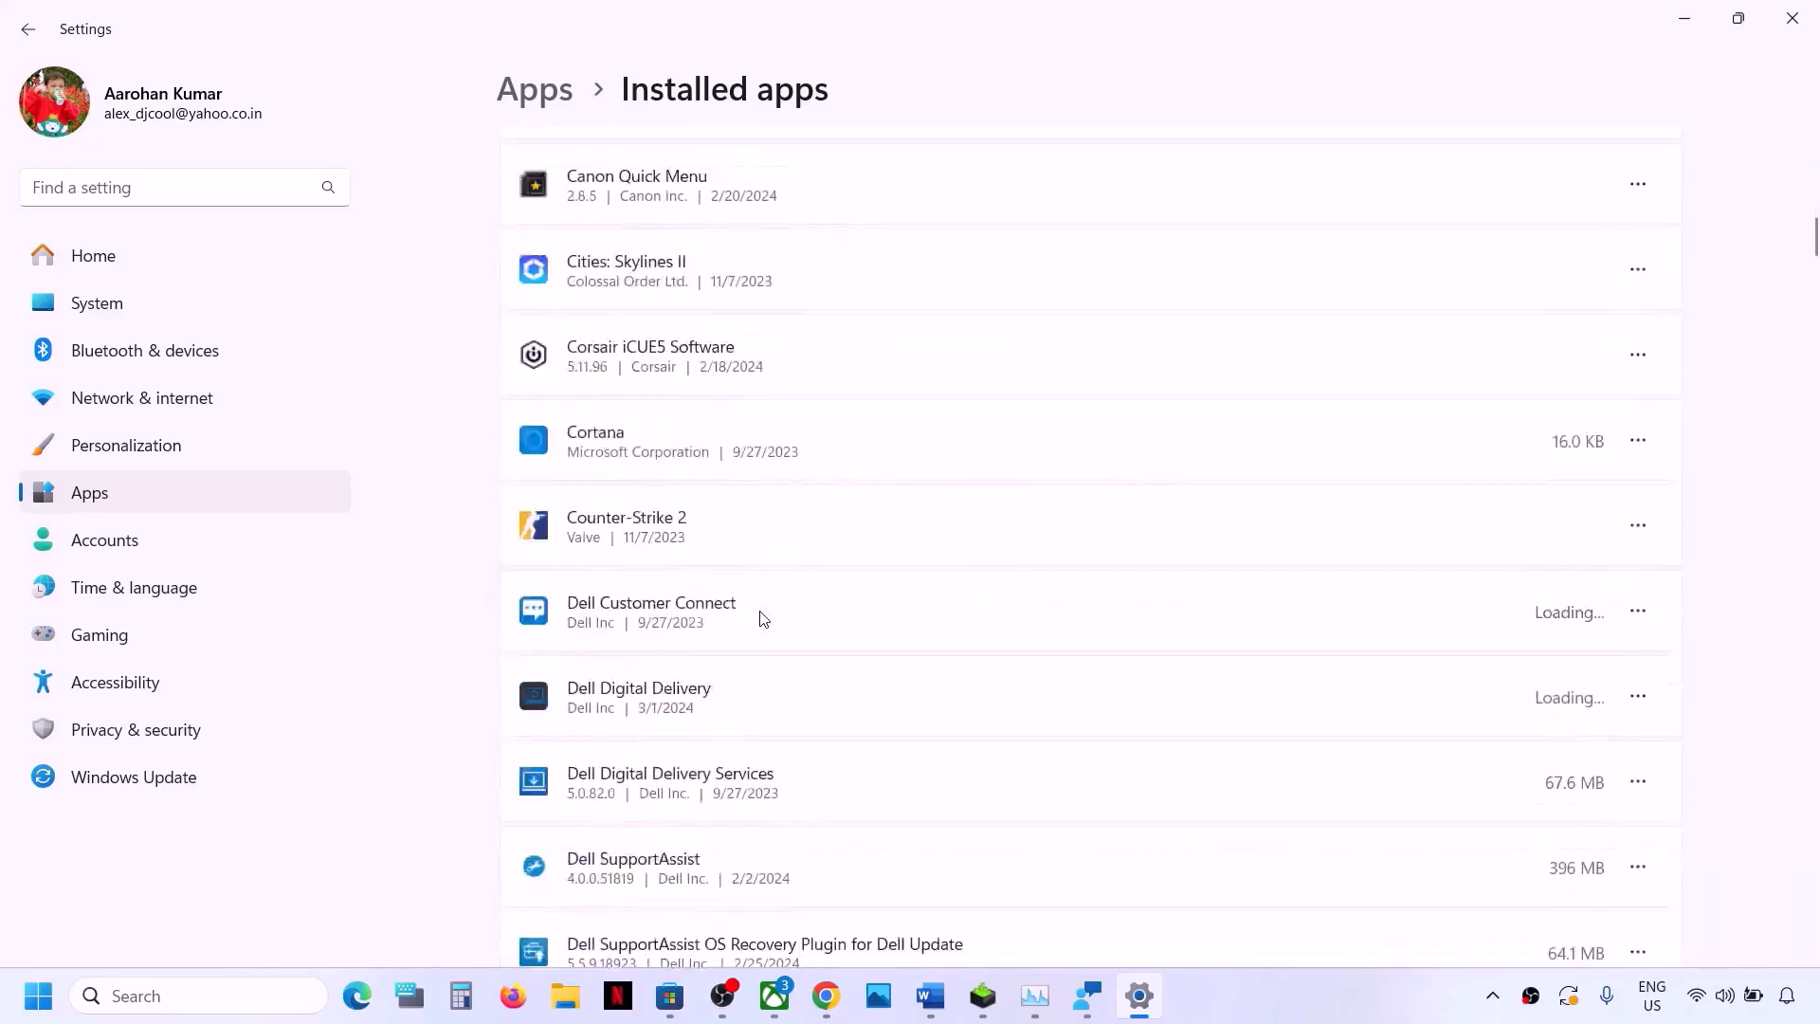
pyautogui.scroll(-20, 762, 619)
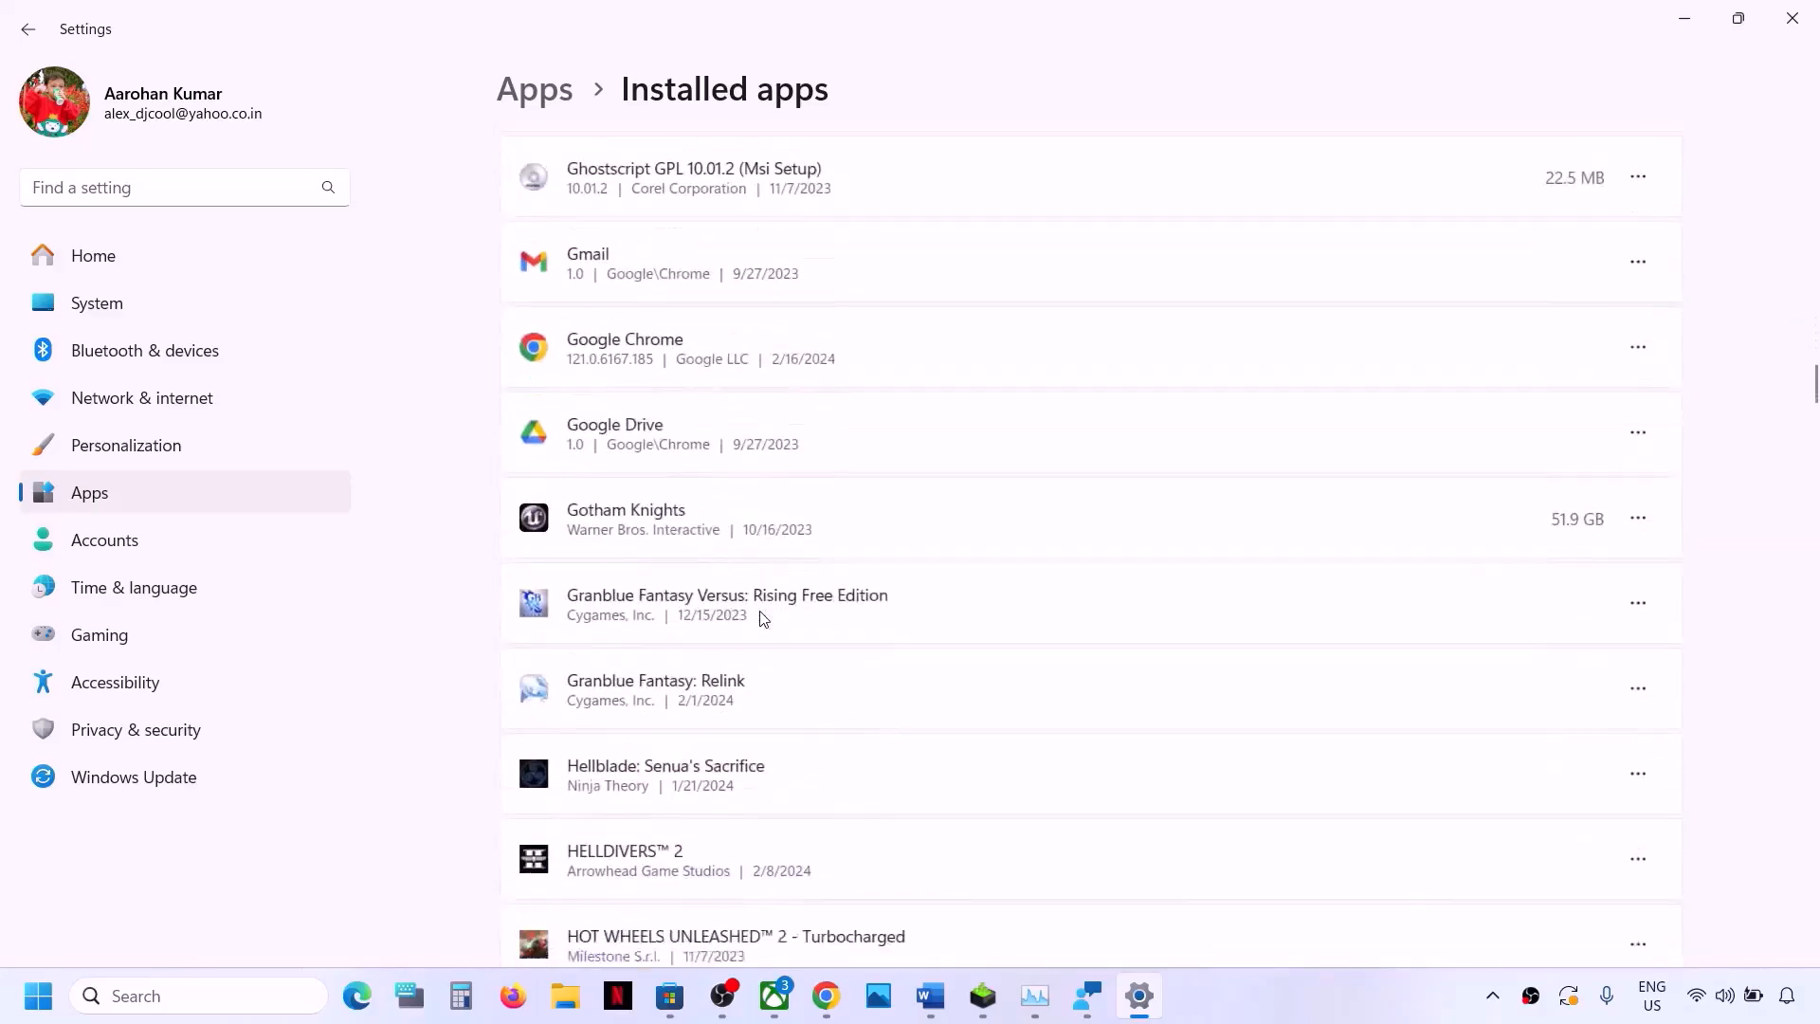
pyautogui.scroll(-20, 765, 618)
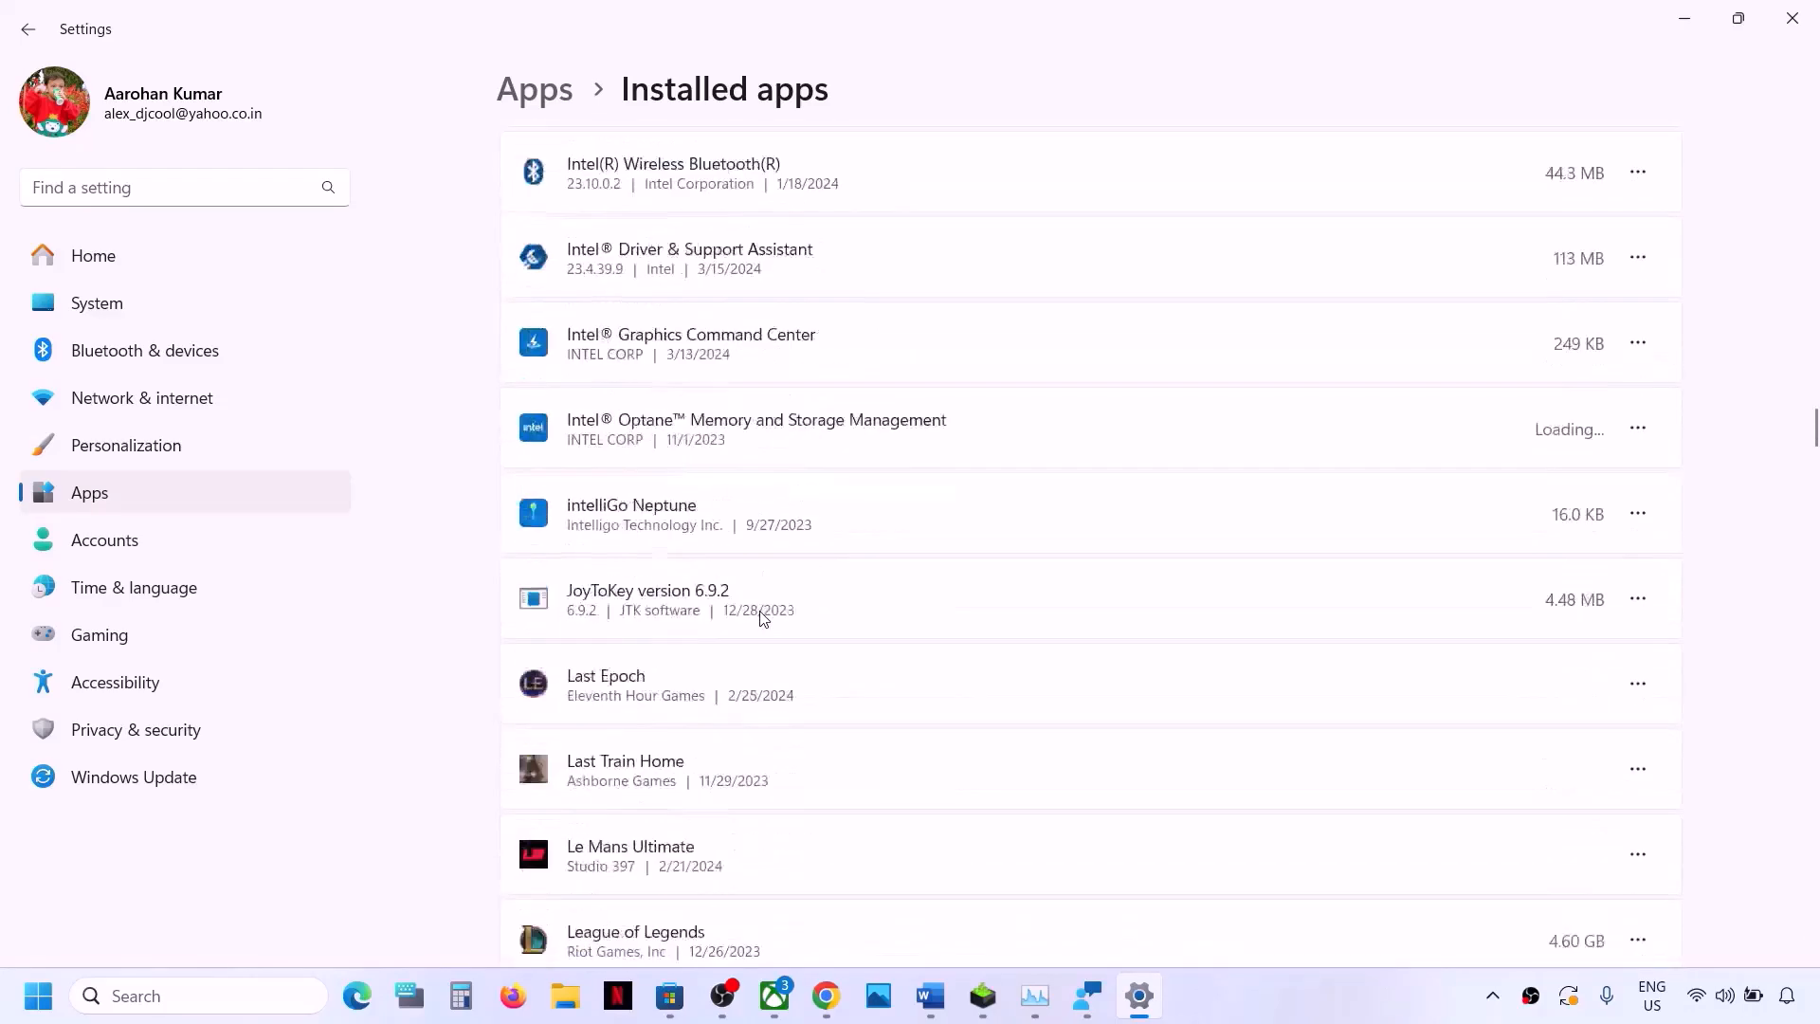
pyautogui.scroll(-20, 764, 618)
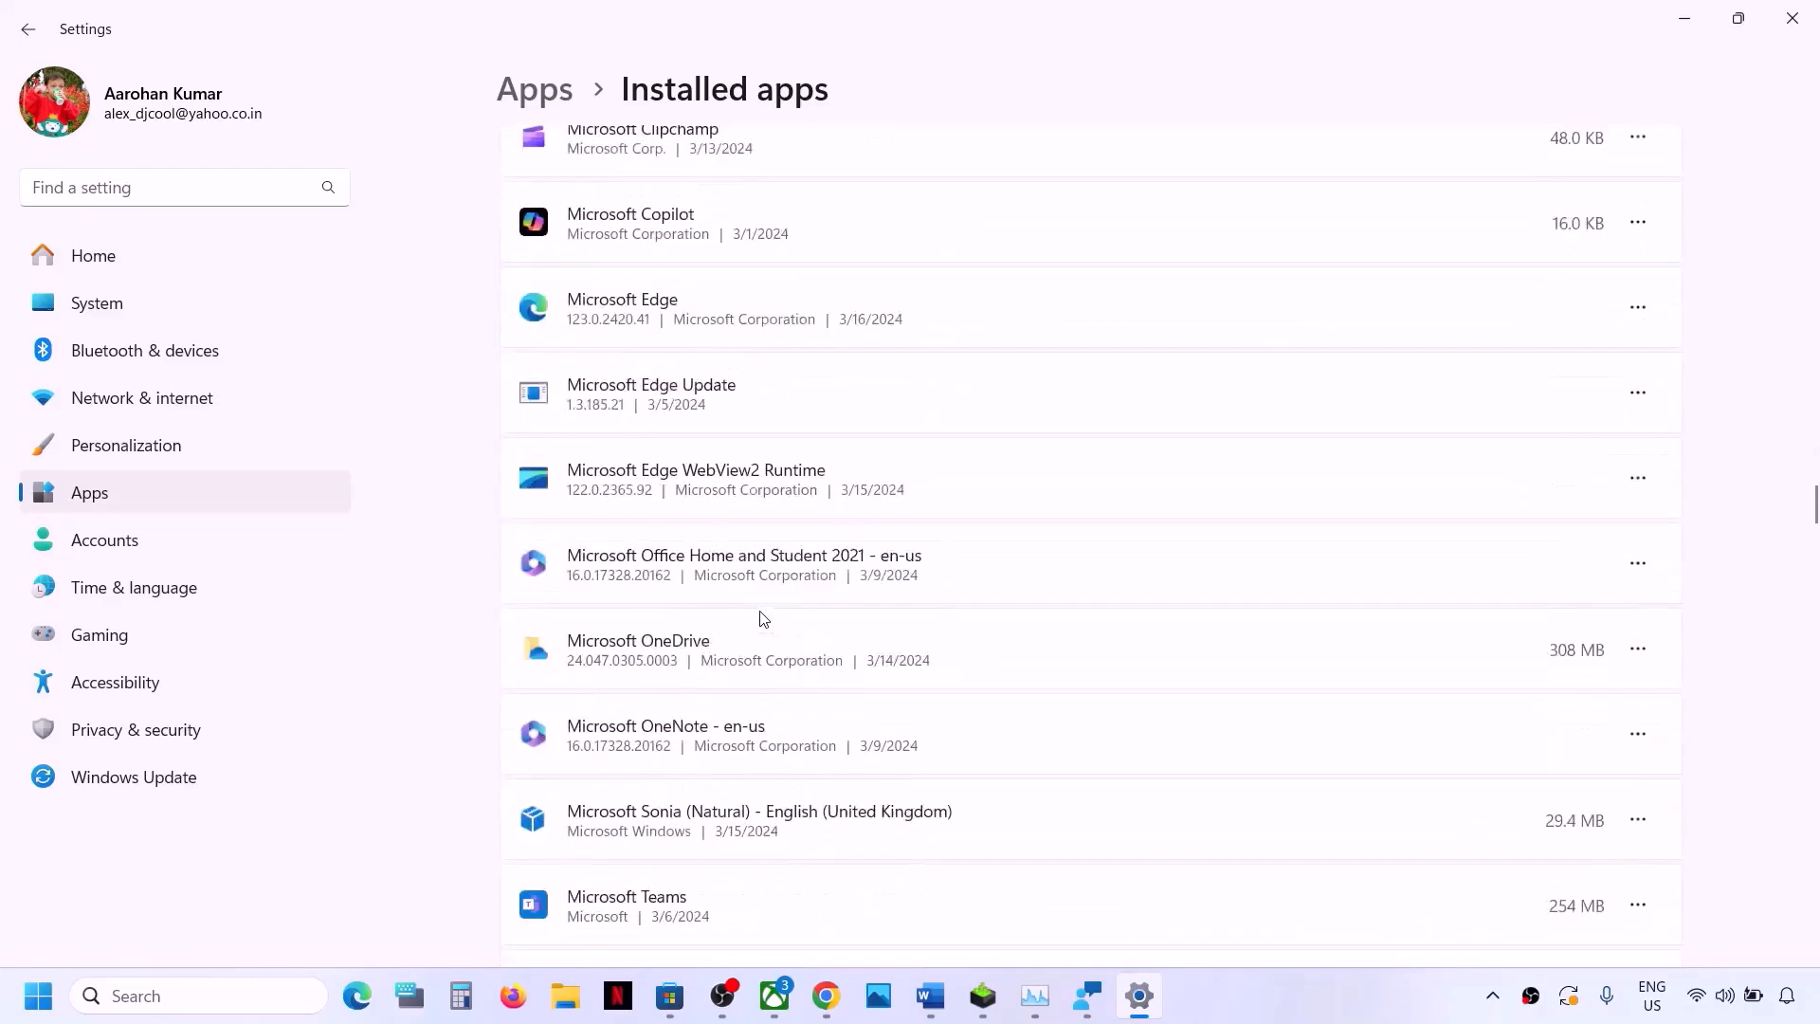
pyautogui.scroll(-12, 764, 618)
pyautogui.scroll(20, 764, 618)
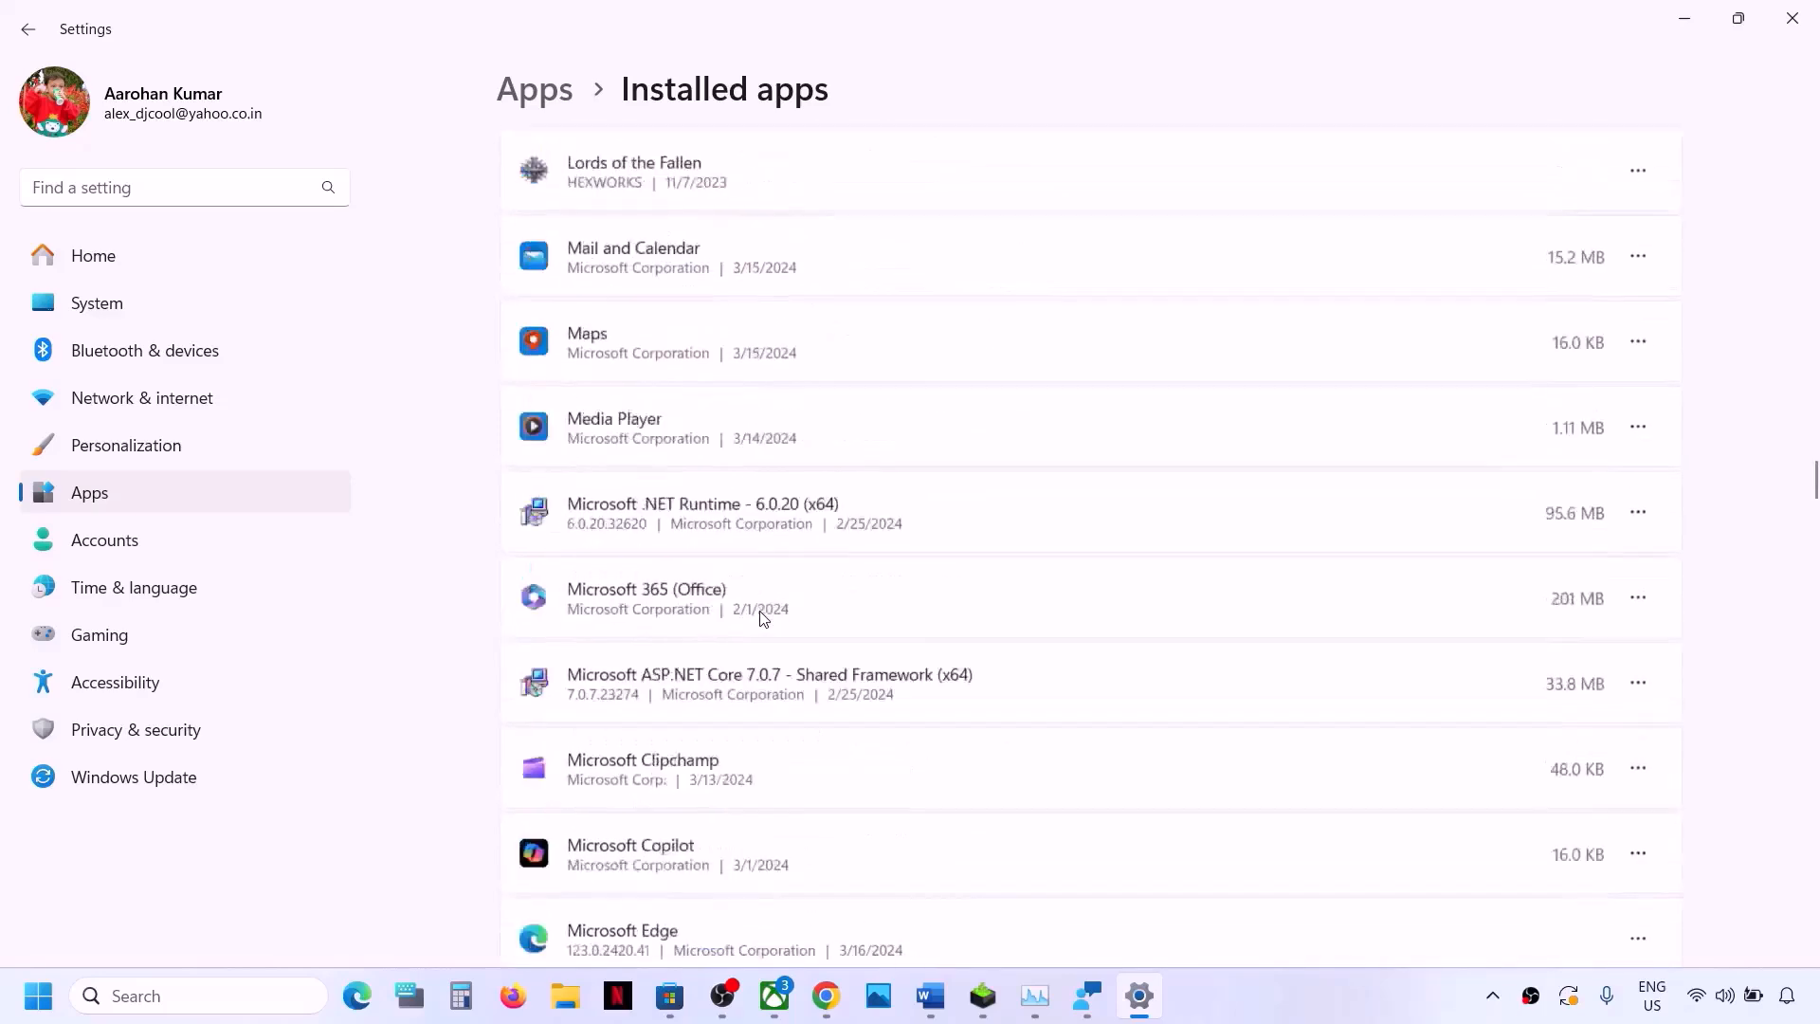
pyautogui.scroll(20, 764, 618)
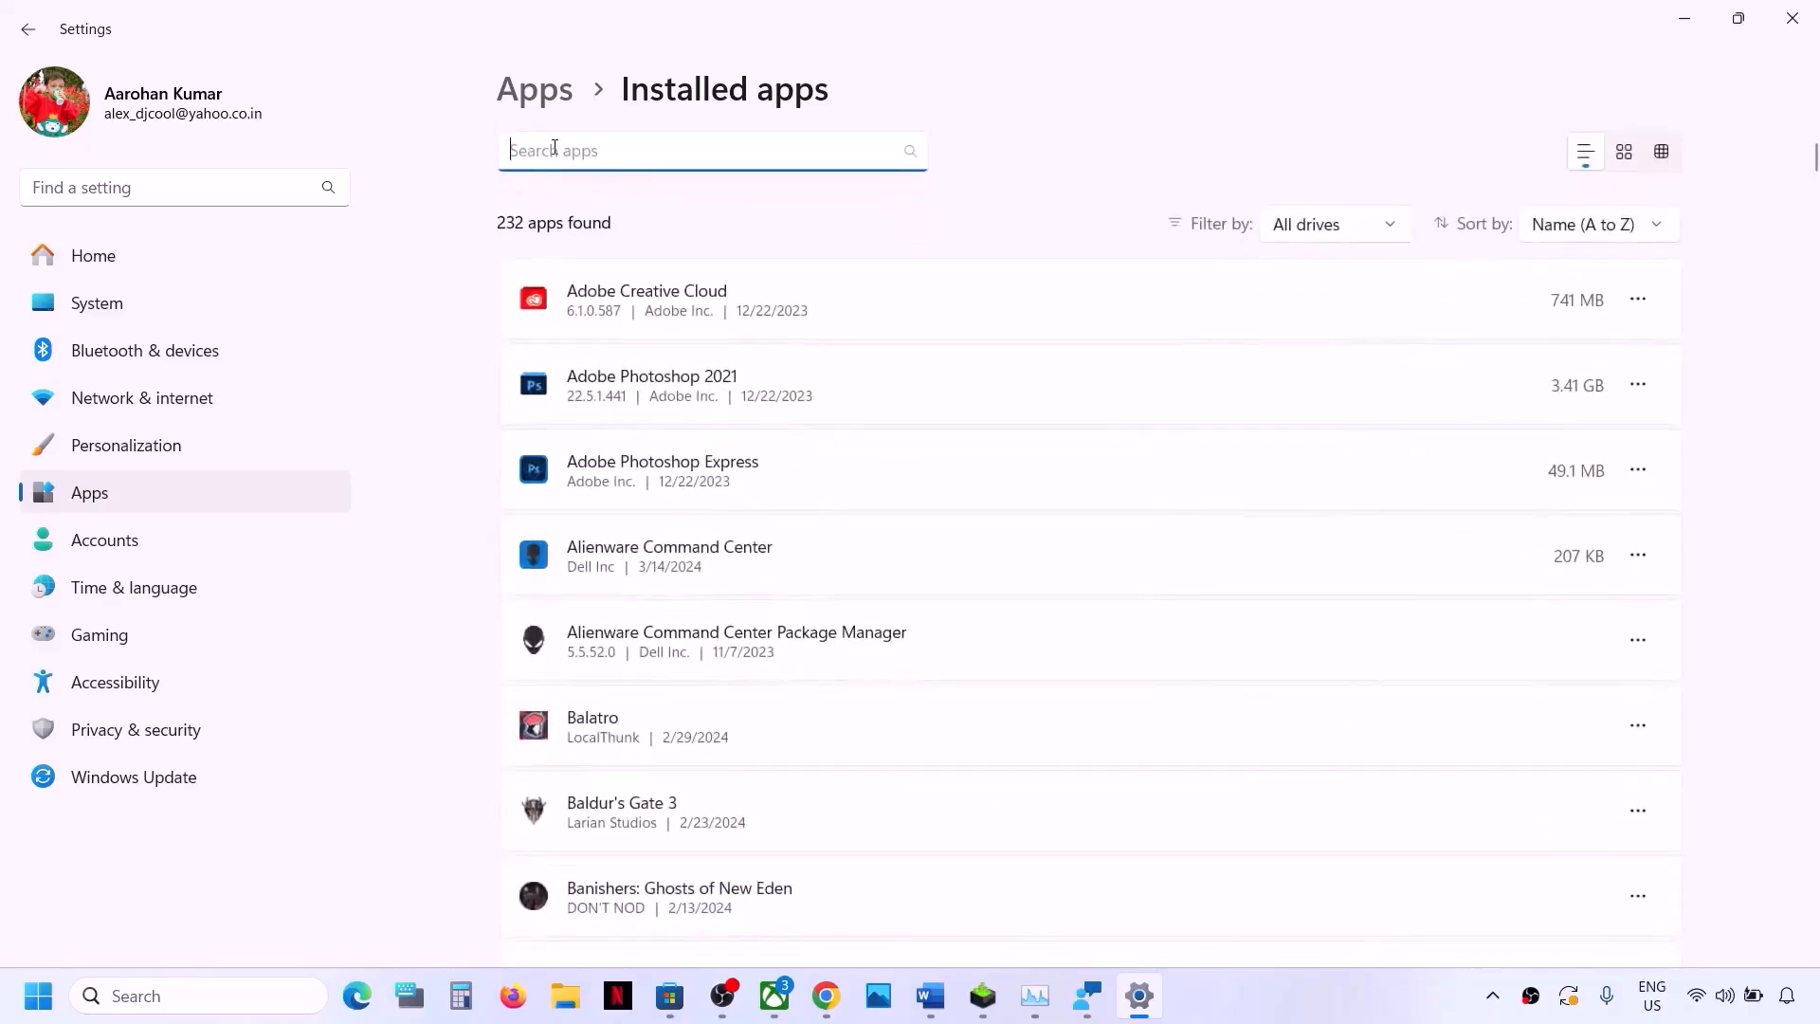
pyautogui.write('sea')
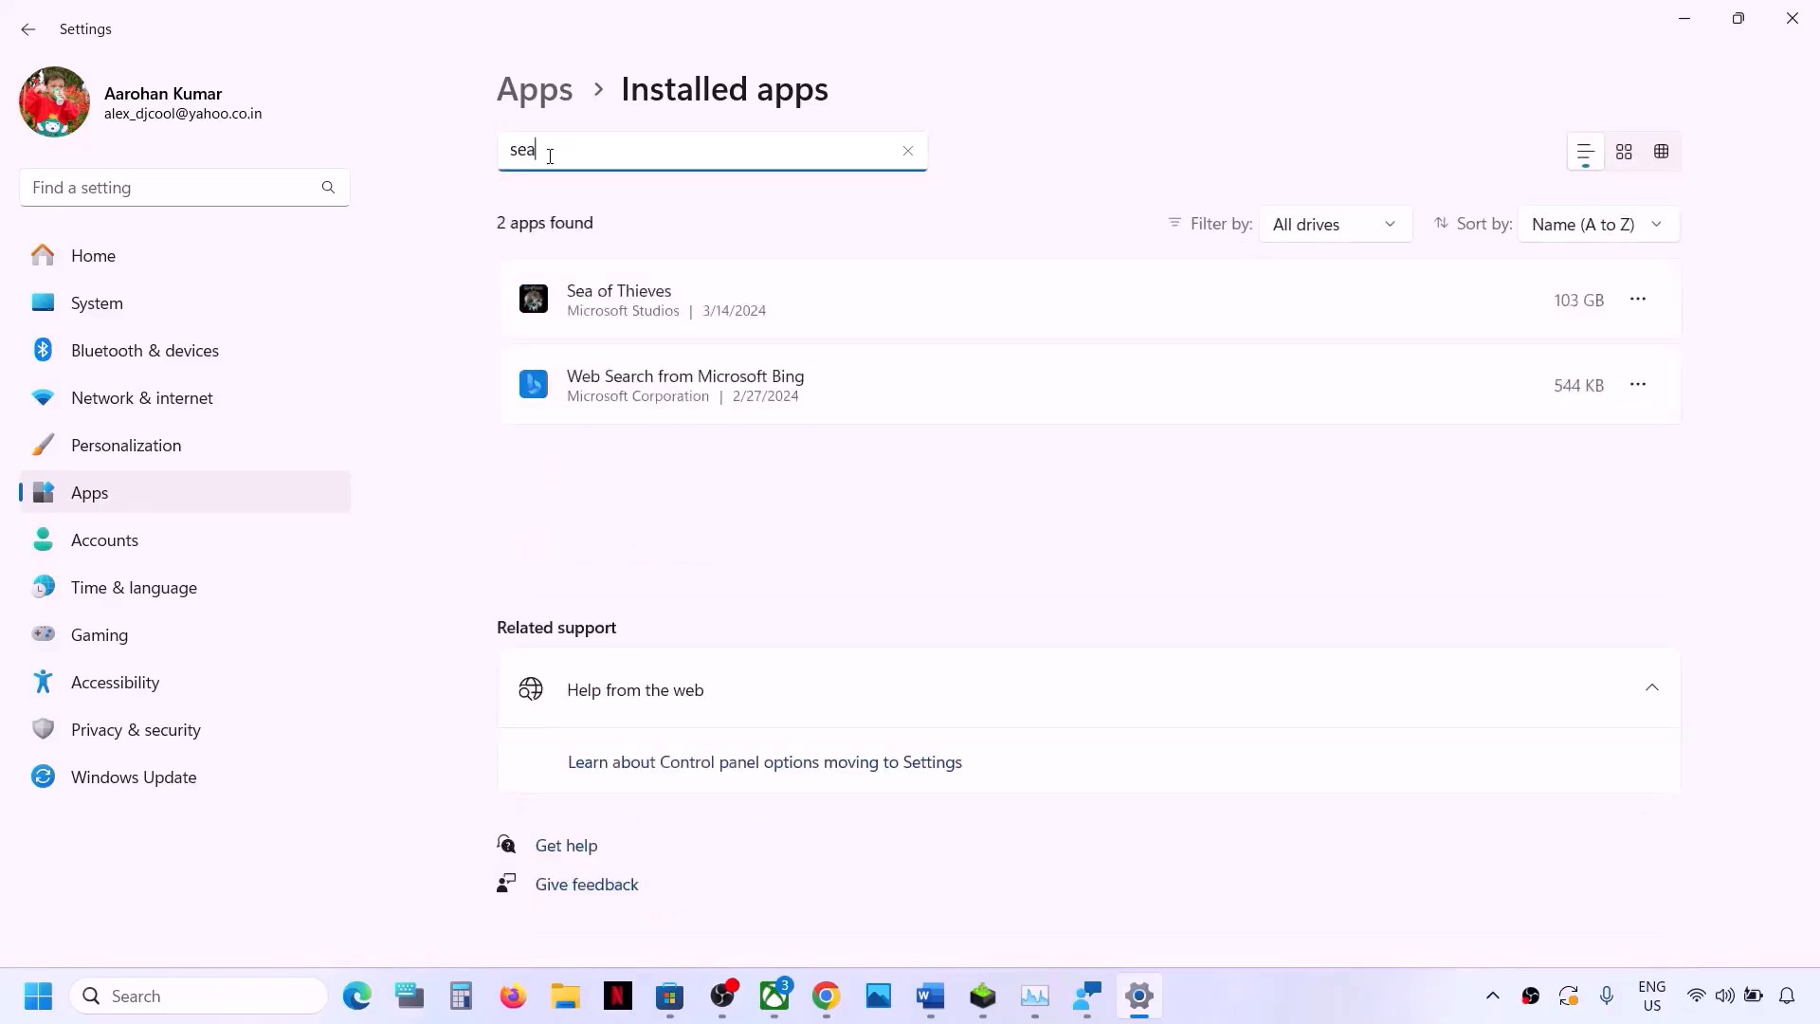
pyautogui.write(' of')
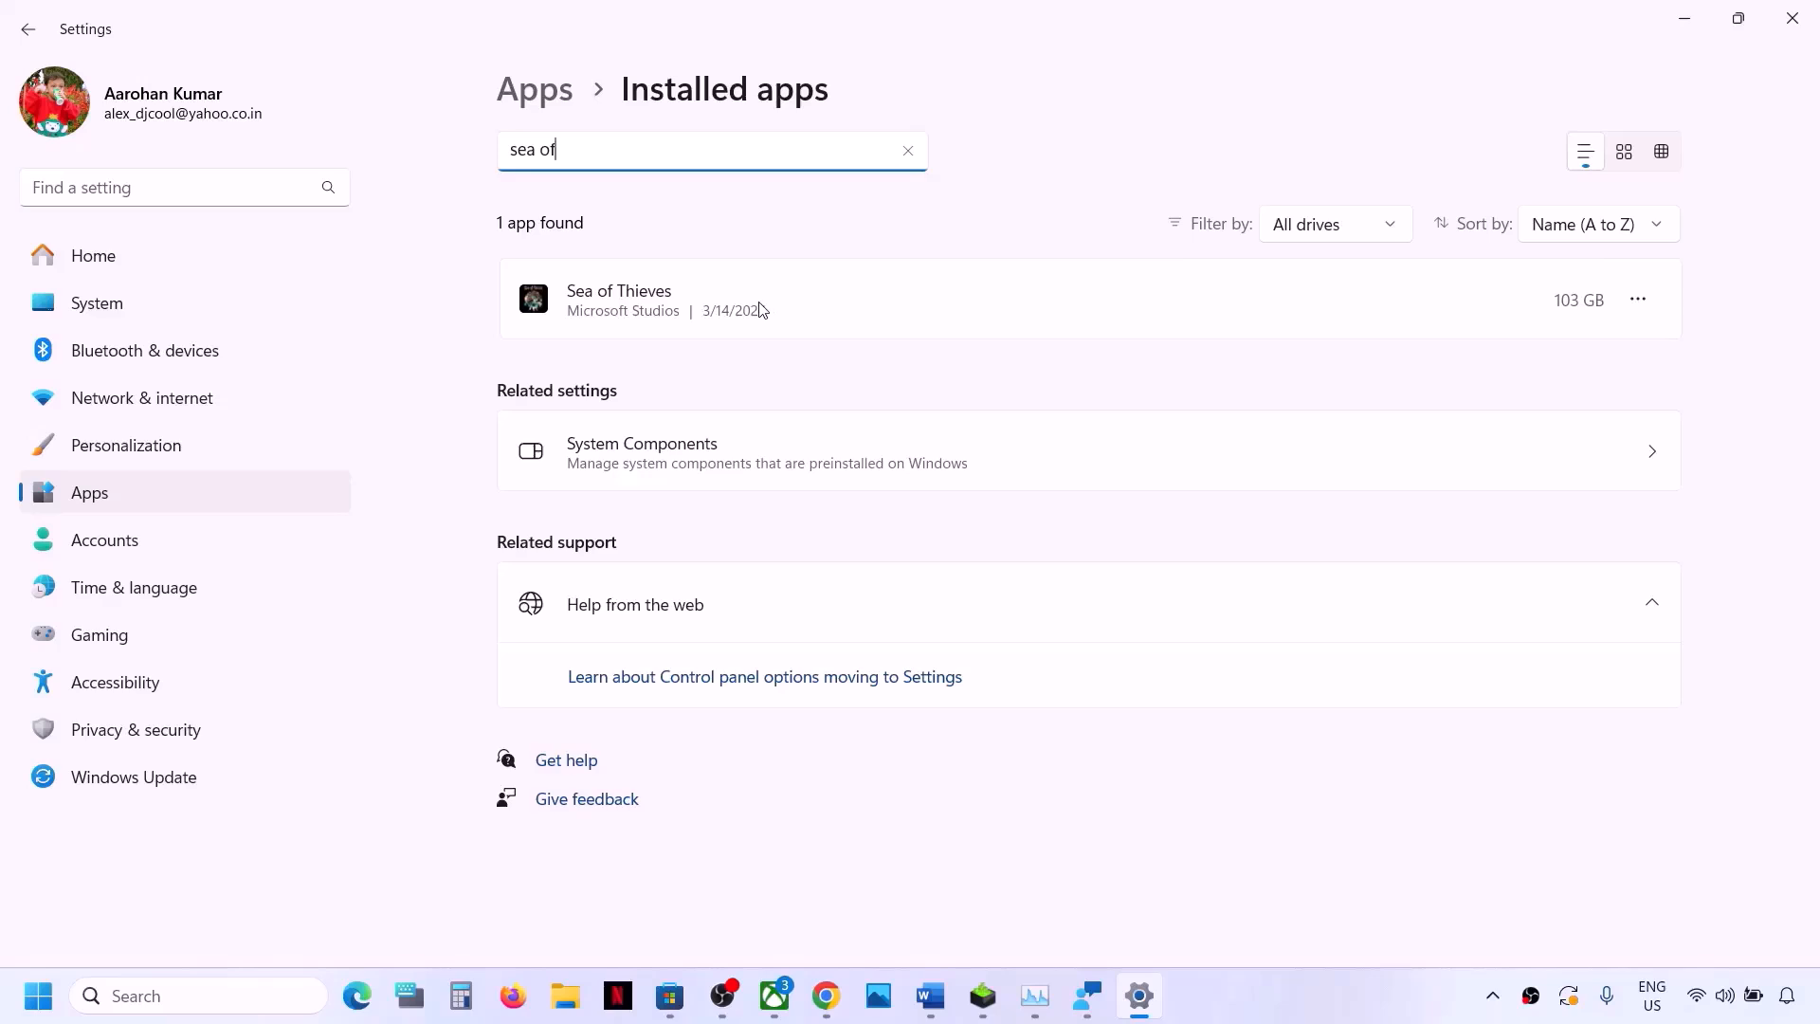
# Step: In the advanced options of Sea of Thieves, repair the app and reset it, confirming the deletion of its data
pyautogui.click(1638, 301)
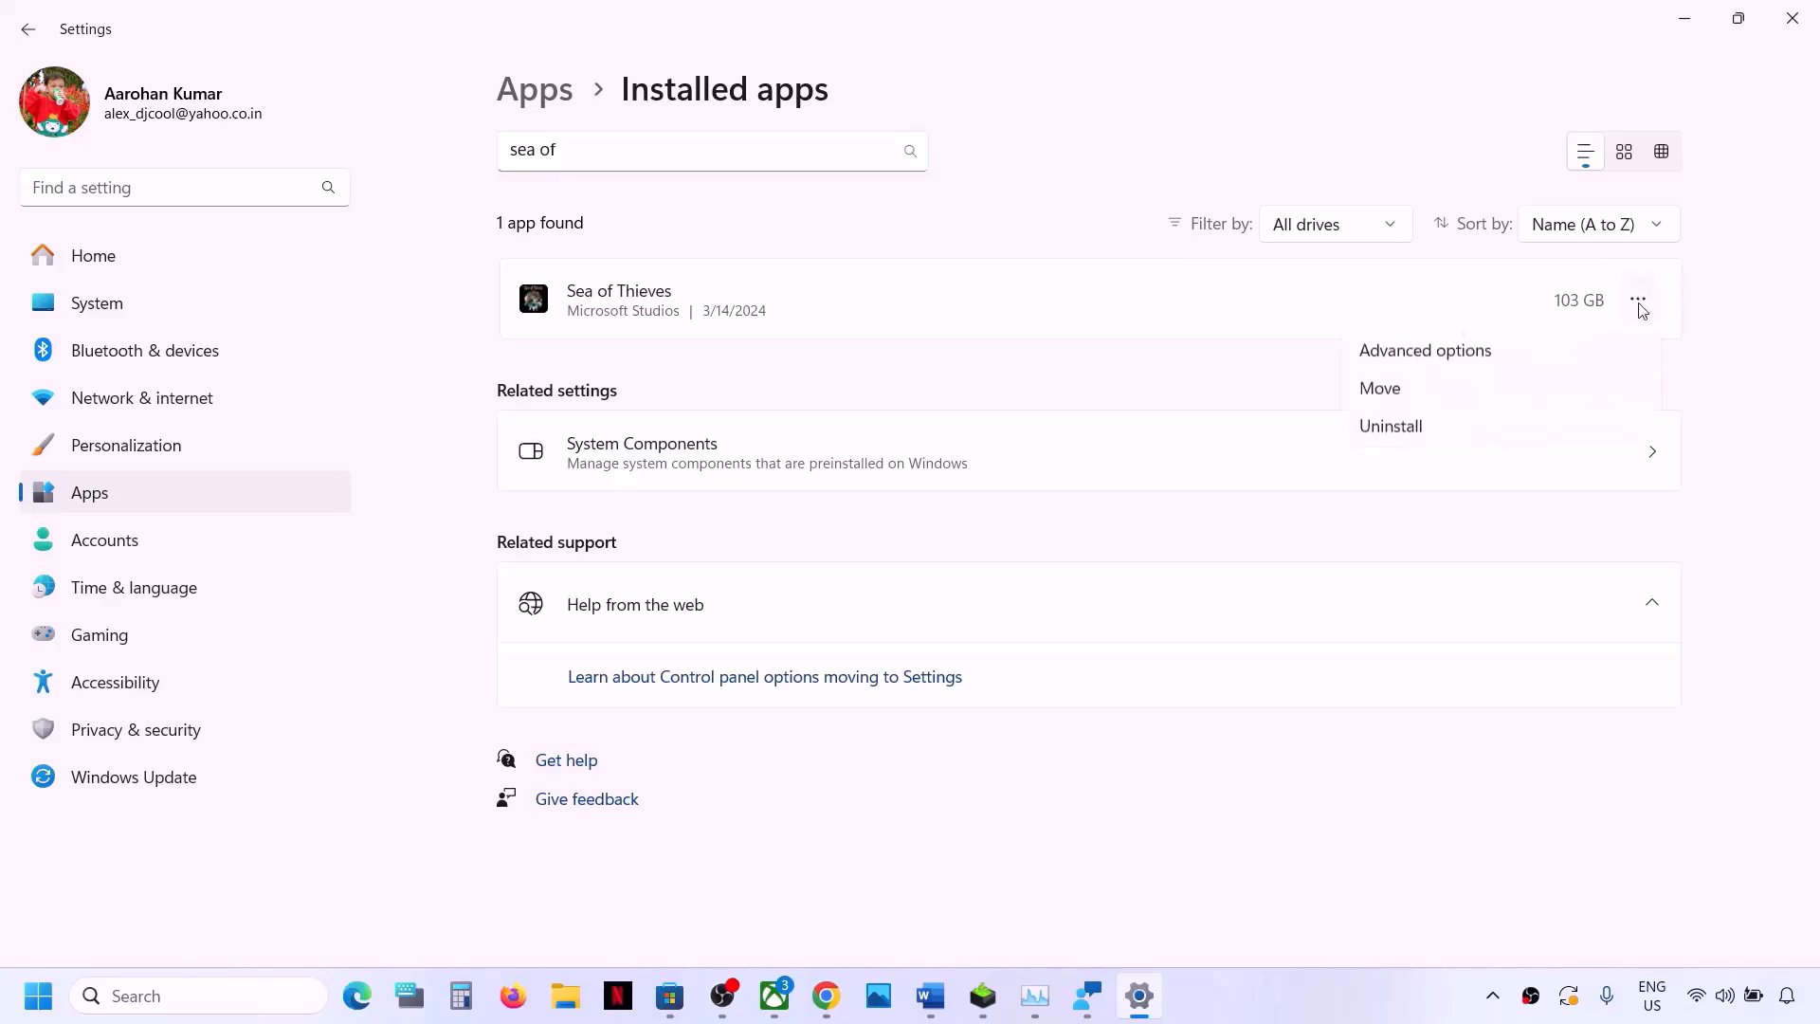
pyautogui.click(1470, 353)
pyautogui.scroll(-10, 747, 587)
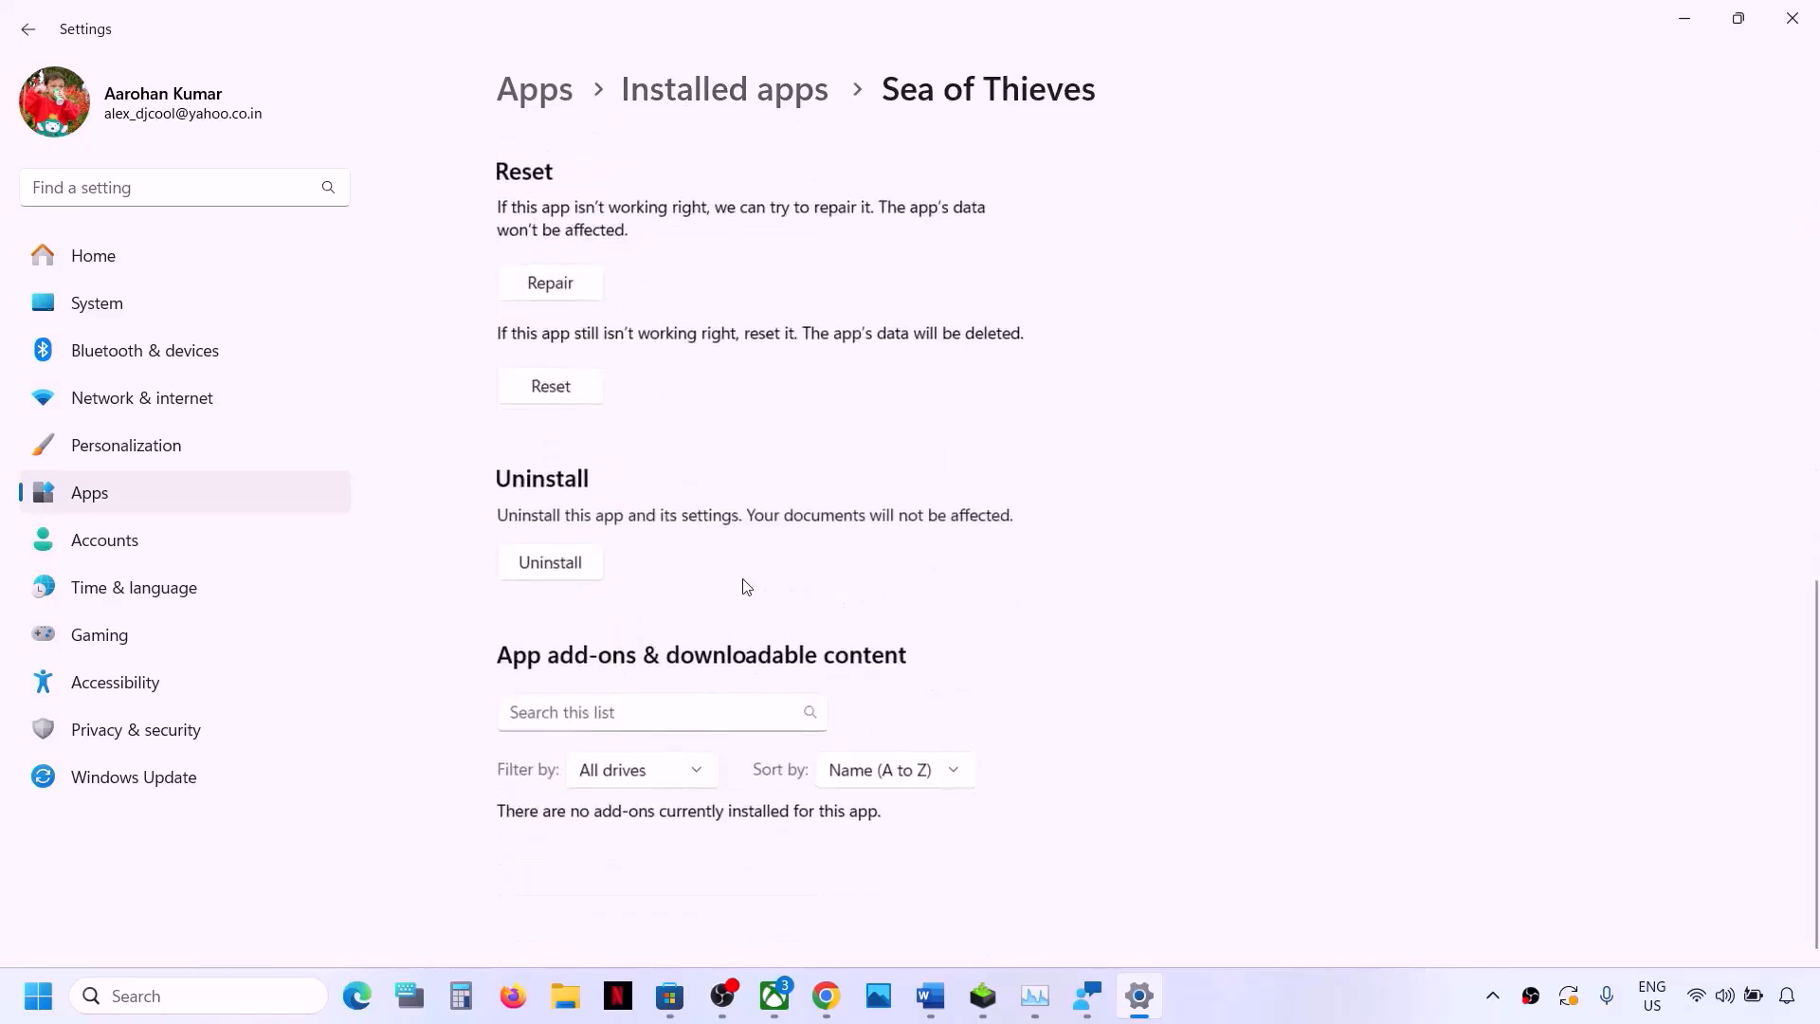
pyautogui.scroll(2, 746, 587)
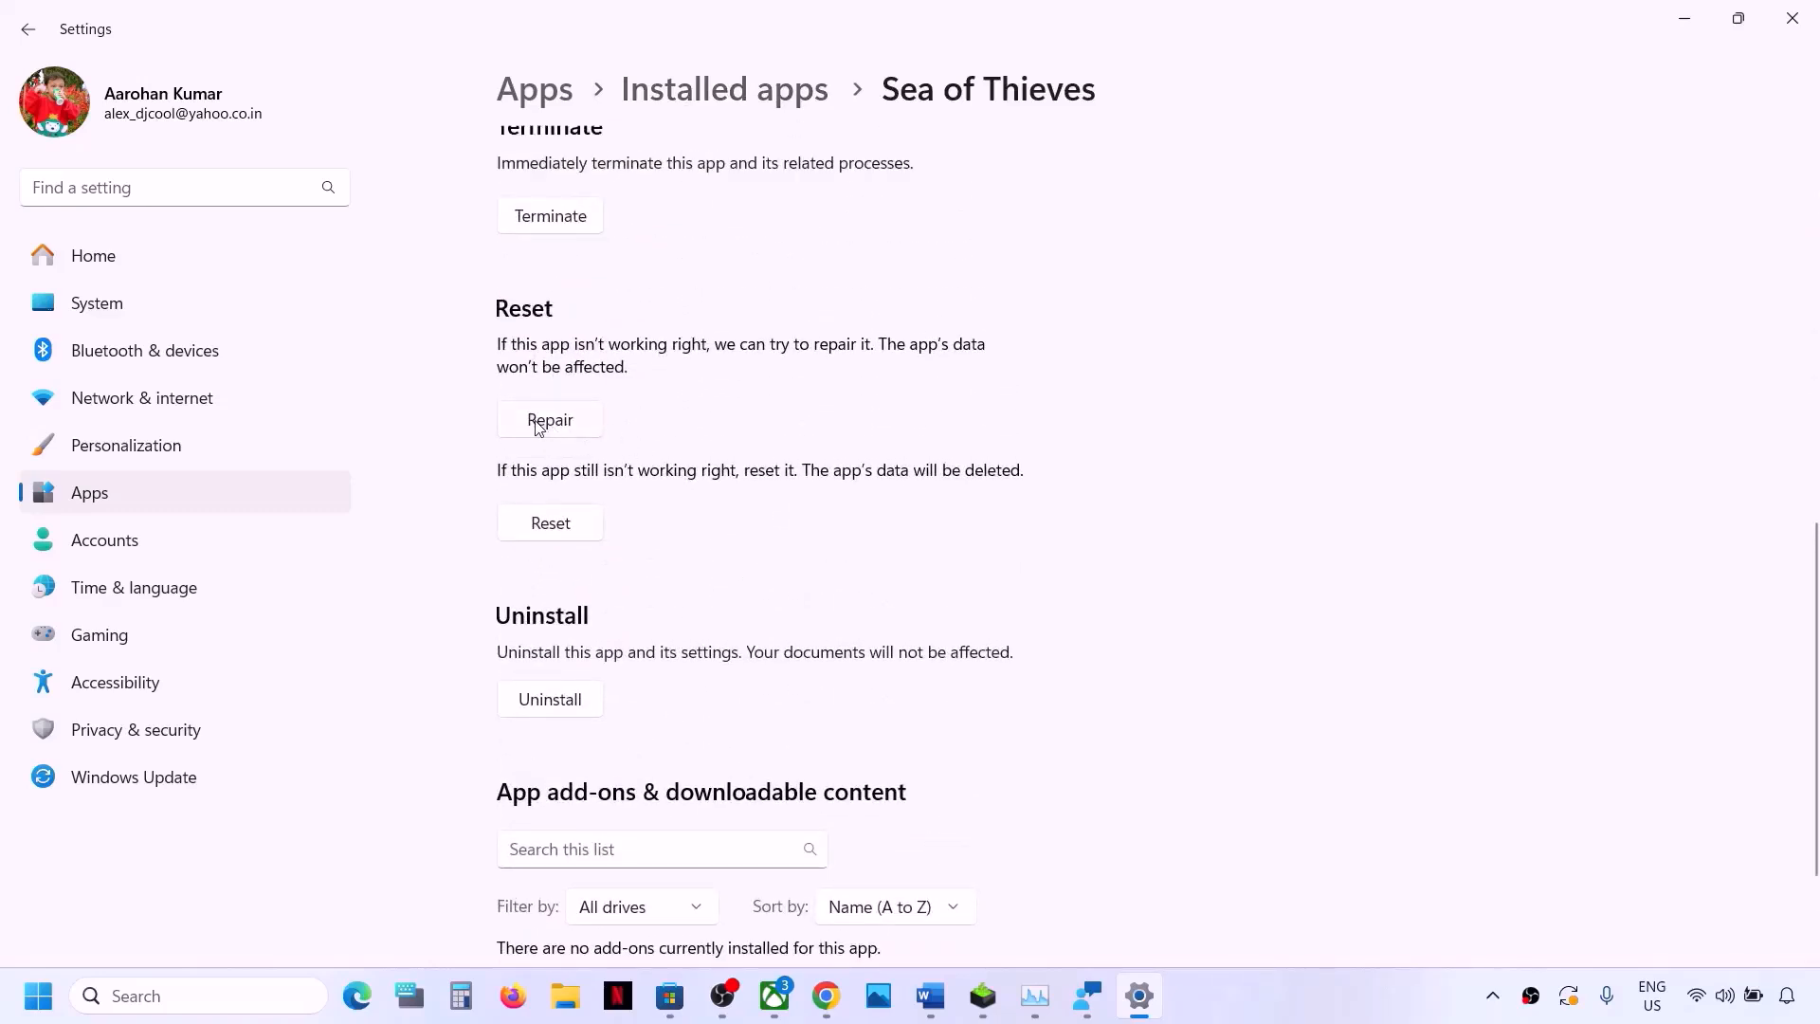
pyautogui.click(541, 422)
pyautogui.click(558, 533)
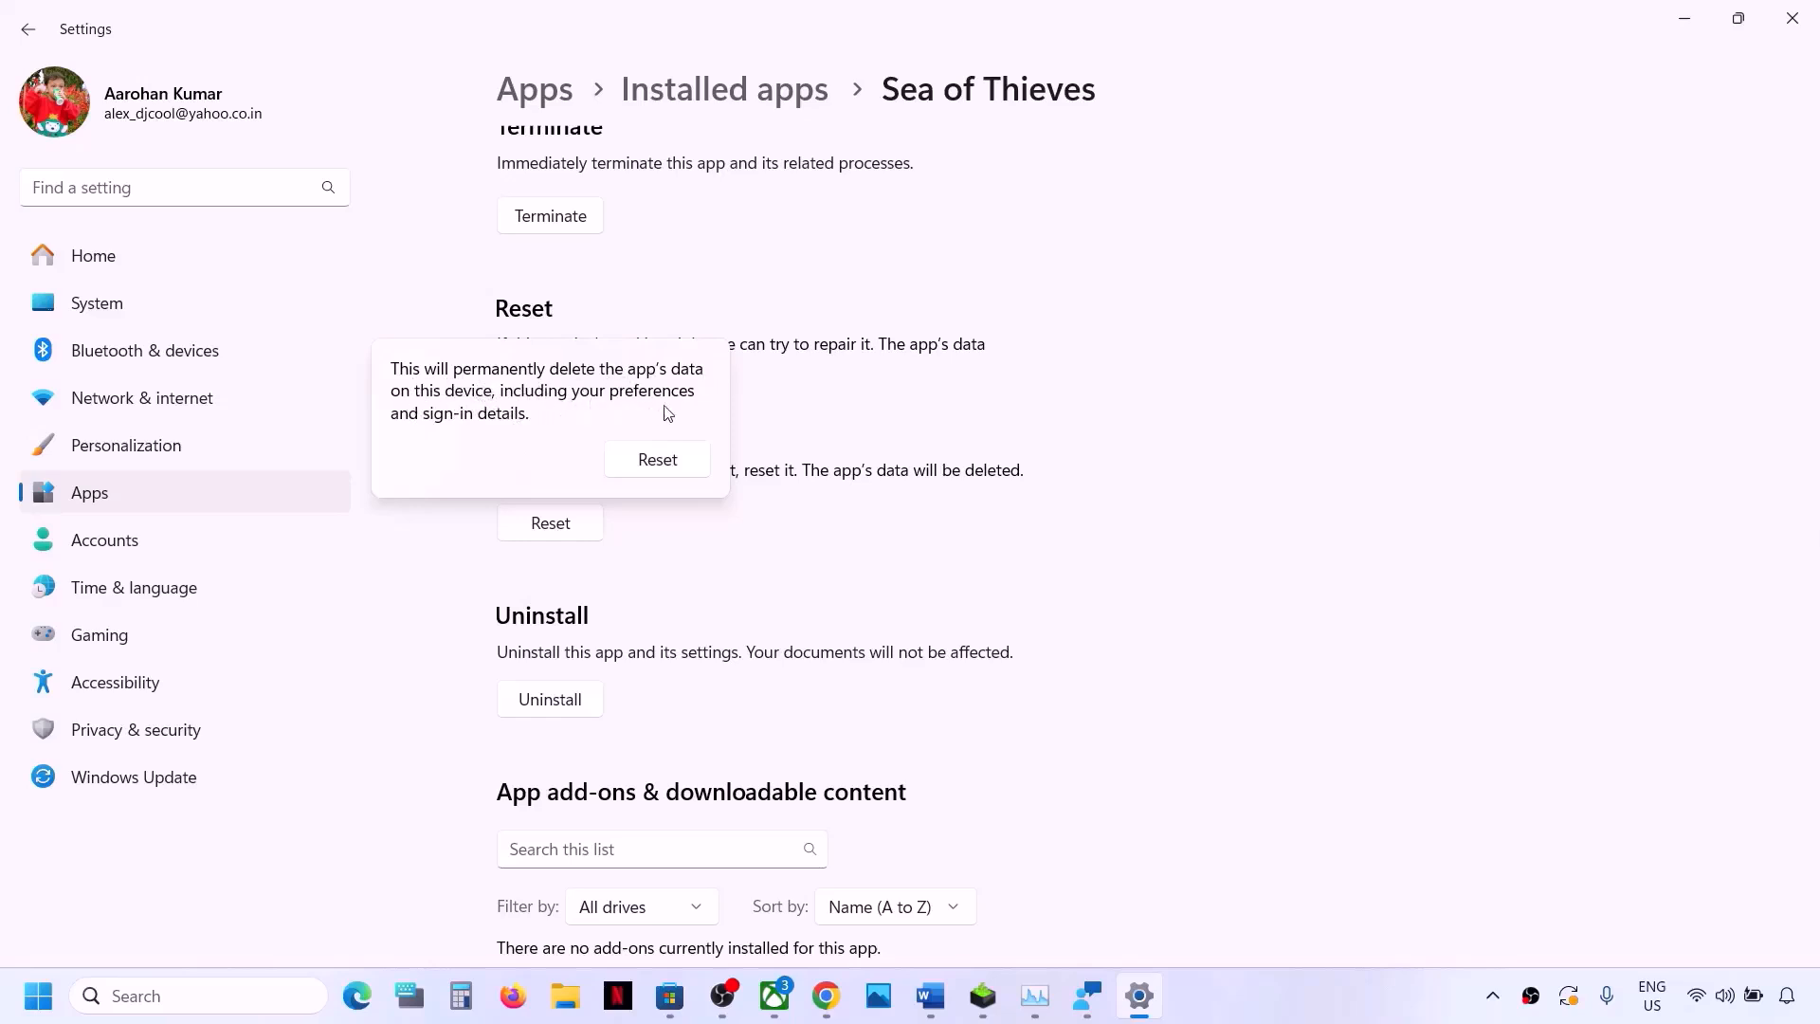
pyautogui.click(652, 460)
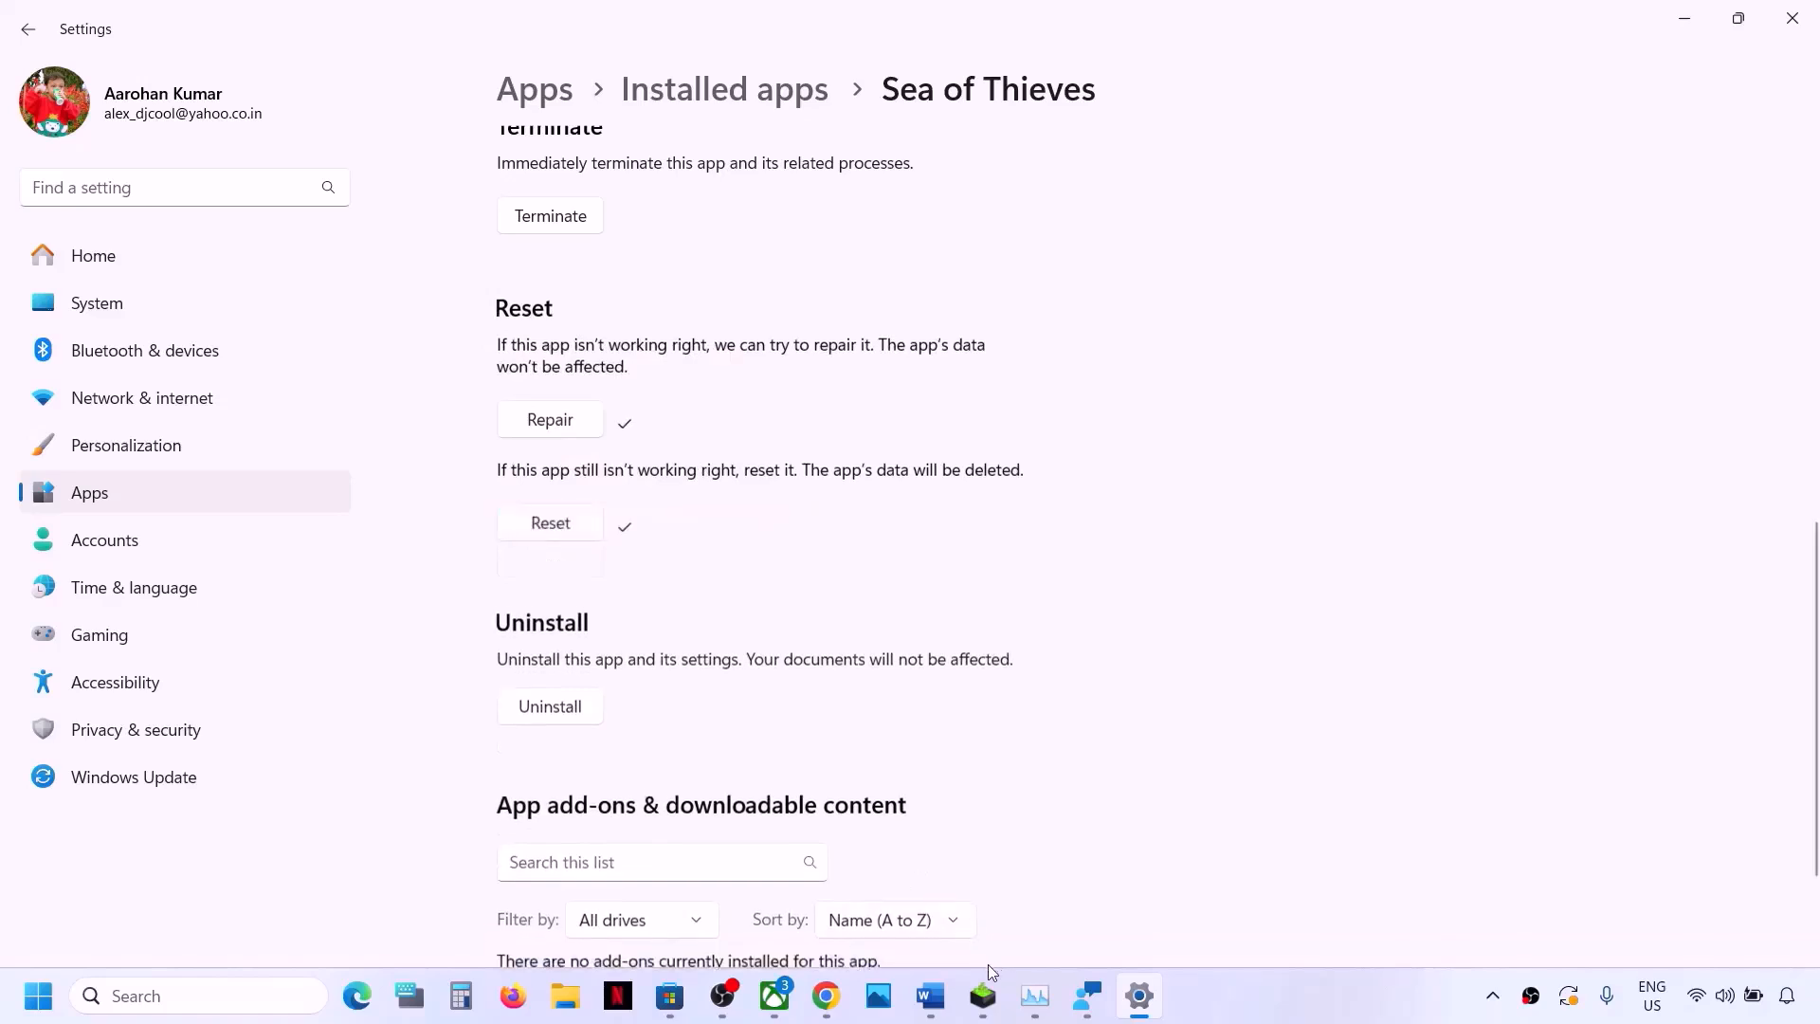
# Step: Switch to the Xbox app, close the Sea of Thieves management dialog and open the game's page from the recent games
pyautogui.click(775, 996)
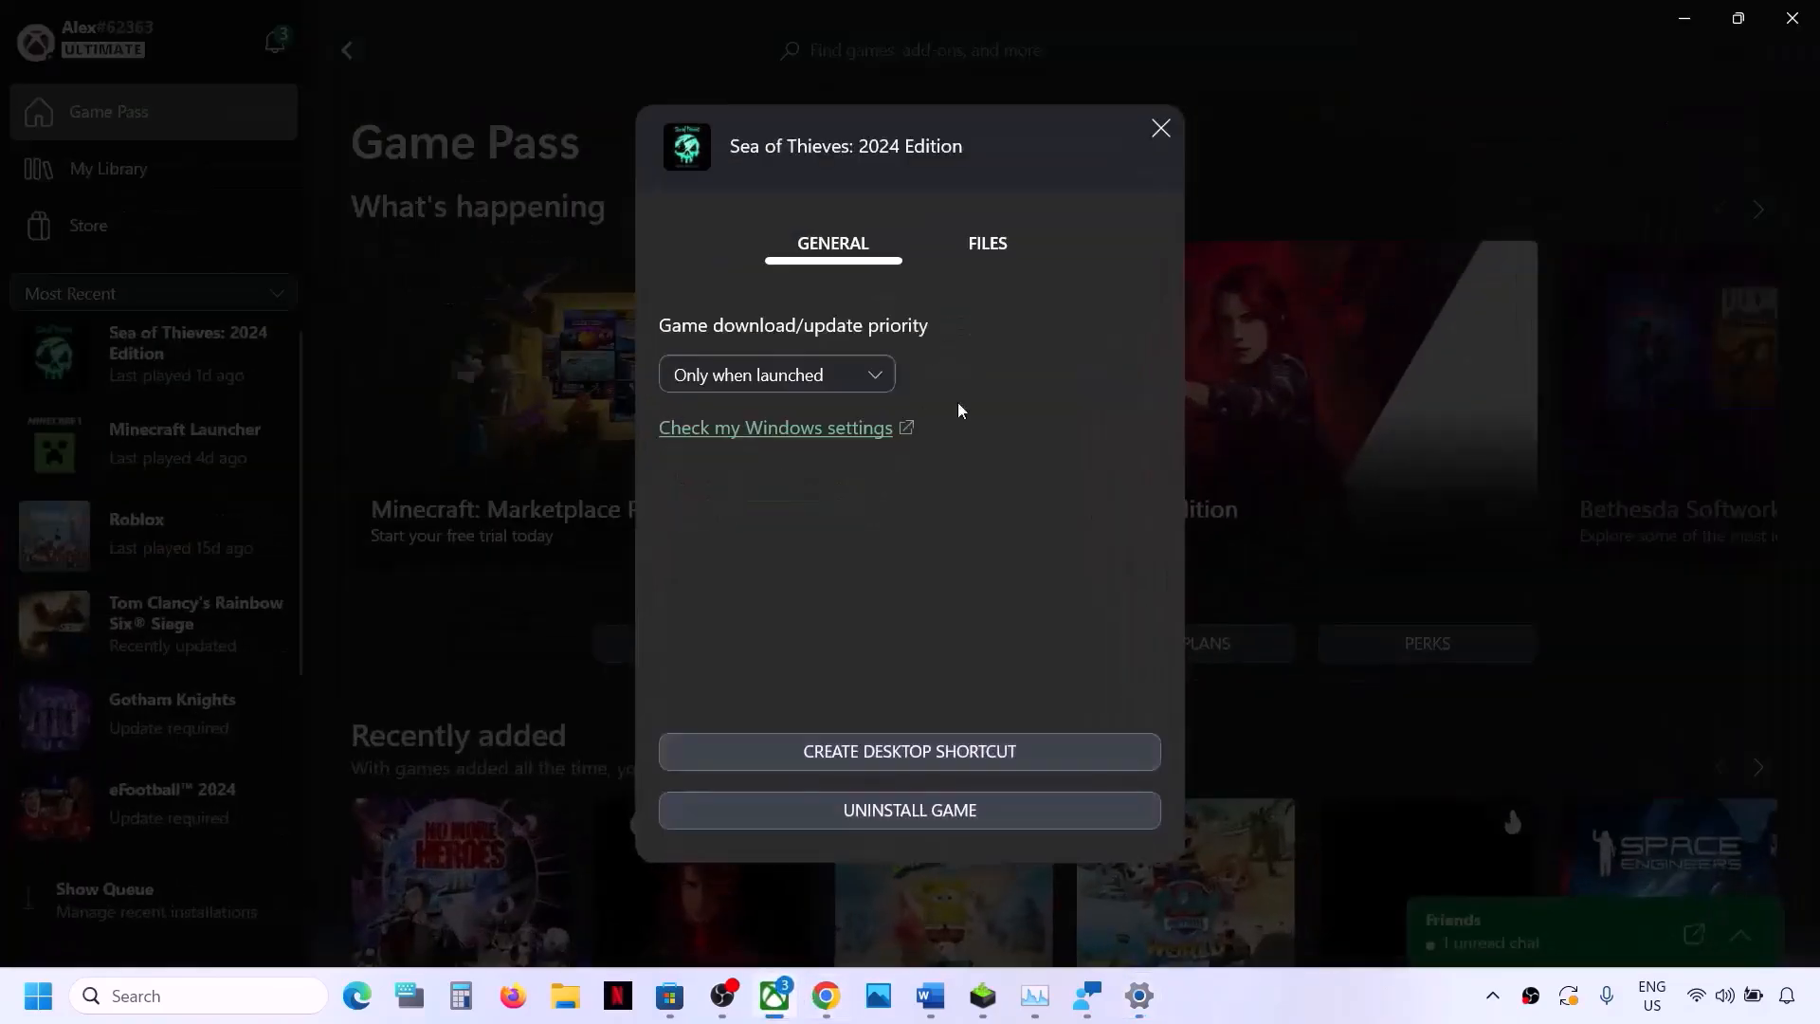
pyautogui.click(1160, 127)
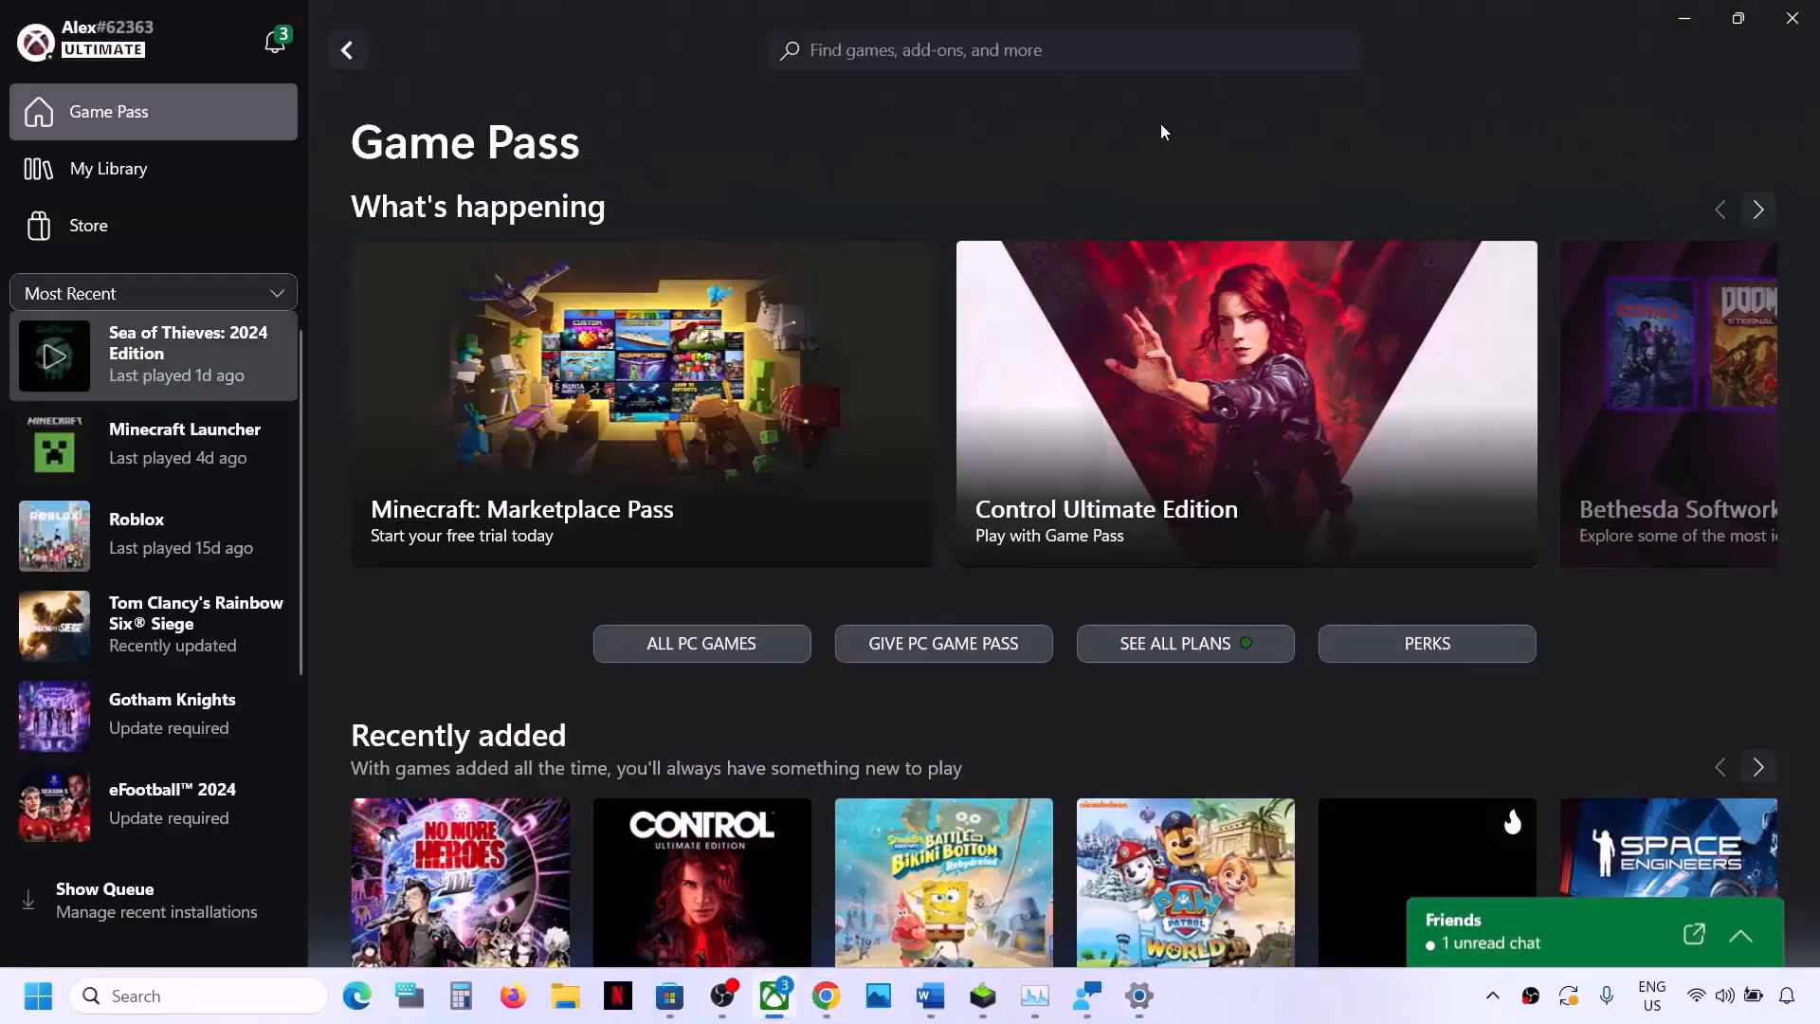
pyautogui.click(201, 350)
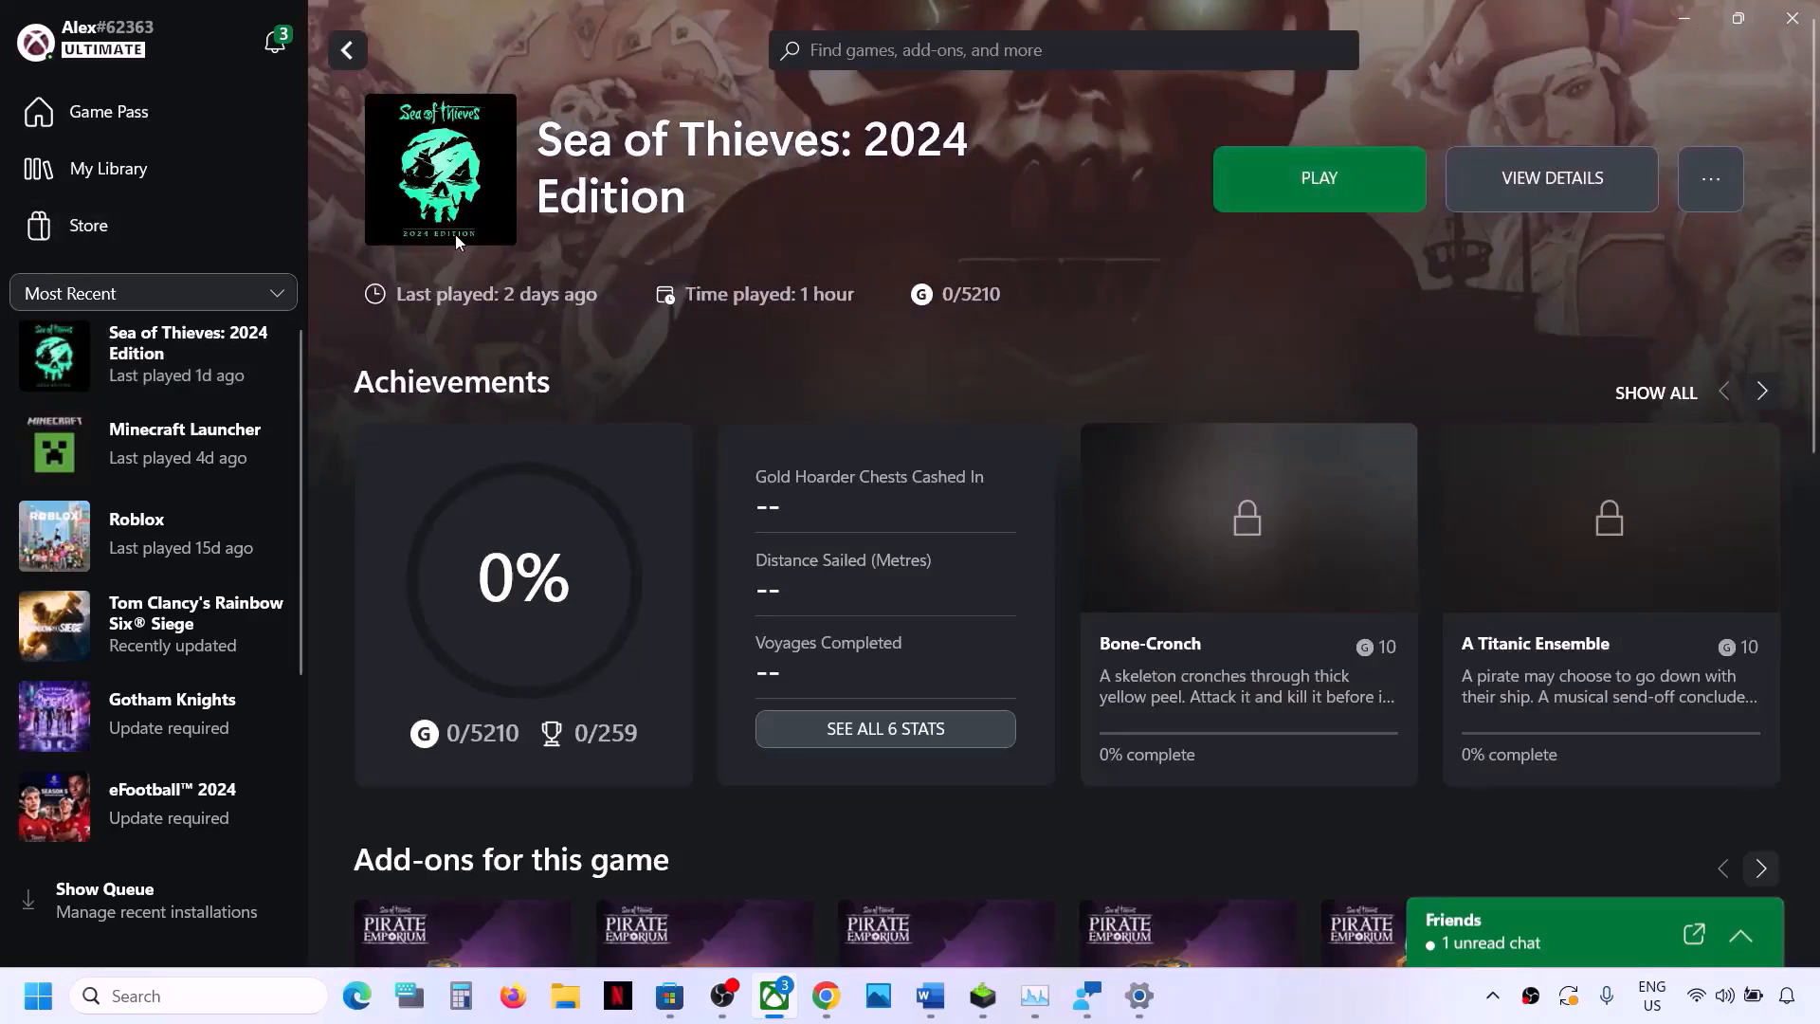
# Step: Search the Xbox app for "sea of th" and open the Sea of Thieves: 2024 Edition store page
pyautogui.click(843, 50)
pyautogui.write('sea')
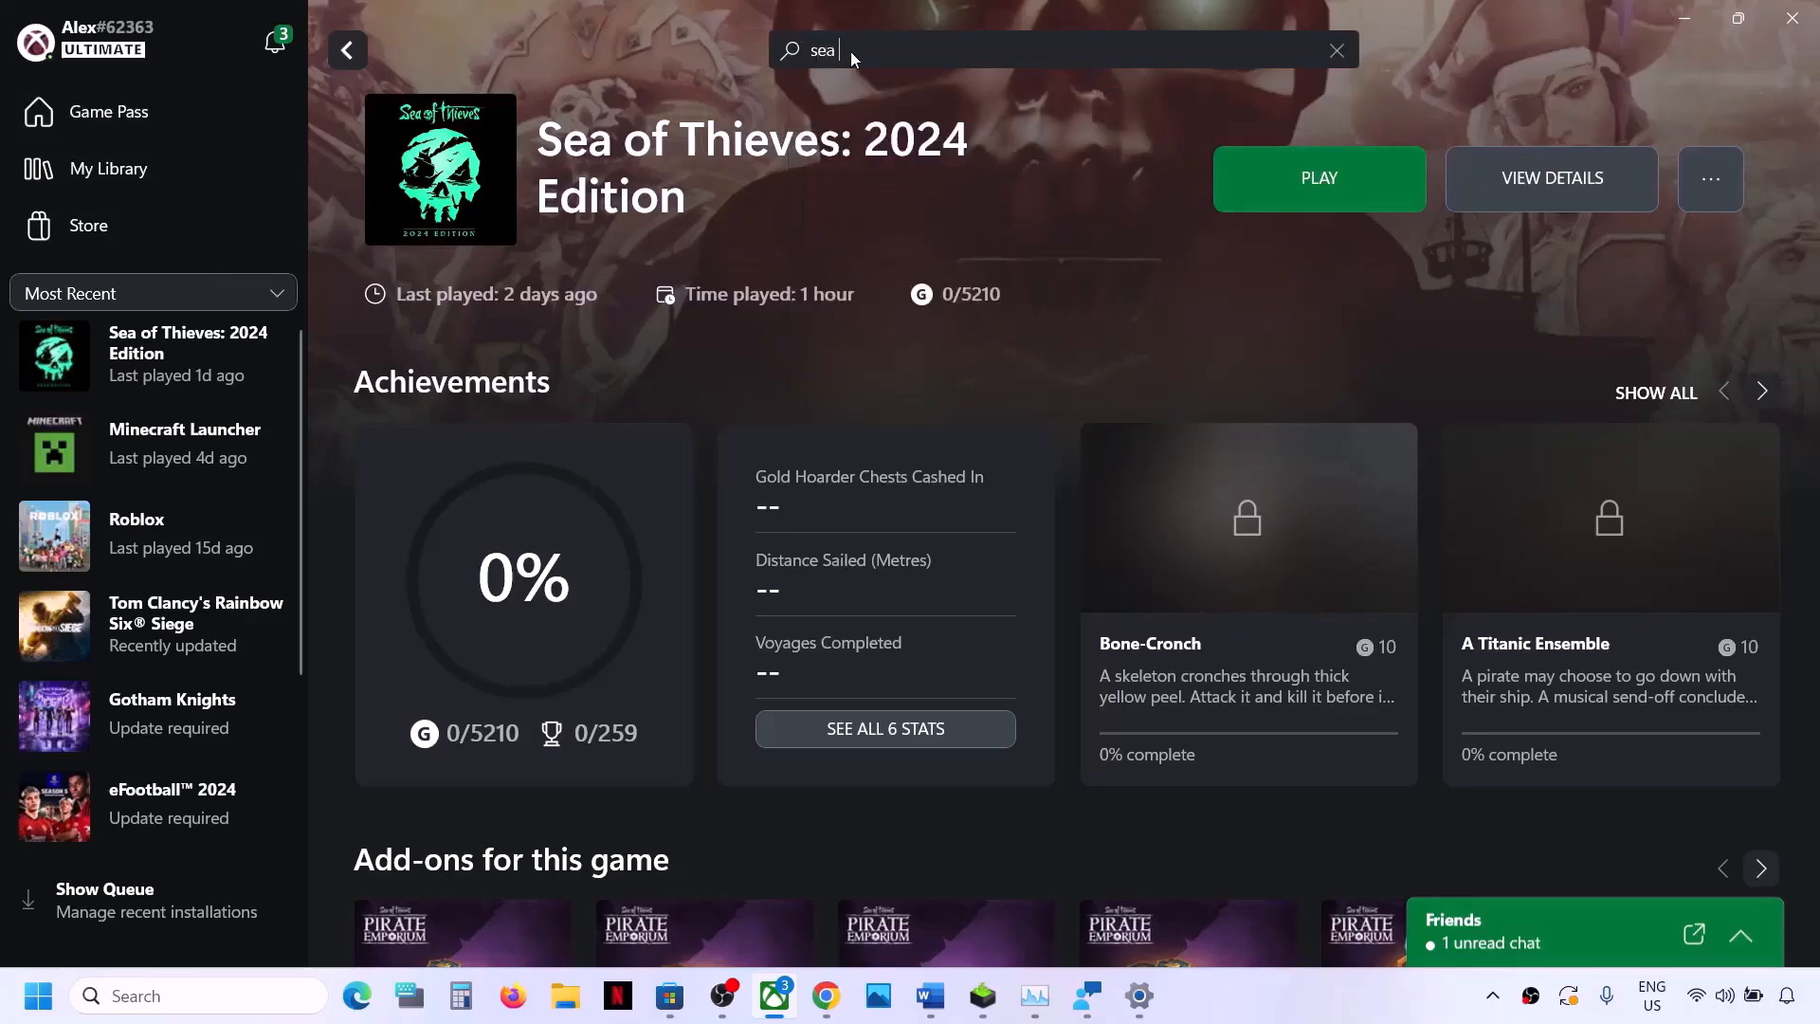
pyautogui.write(' of')
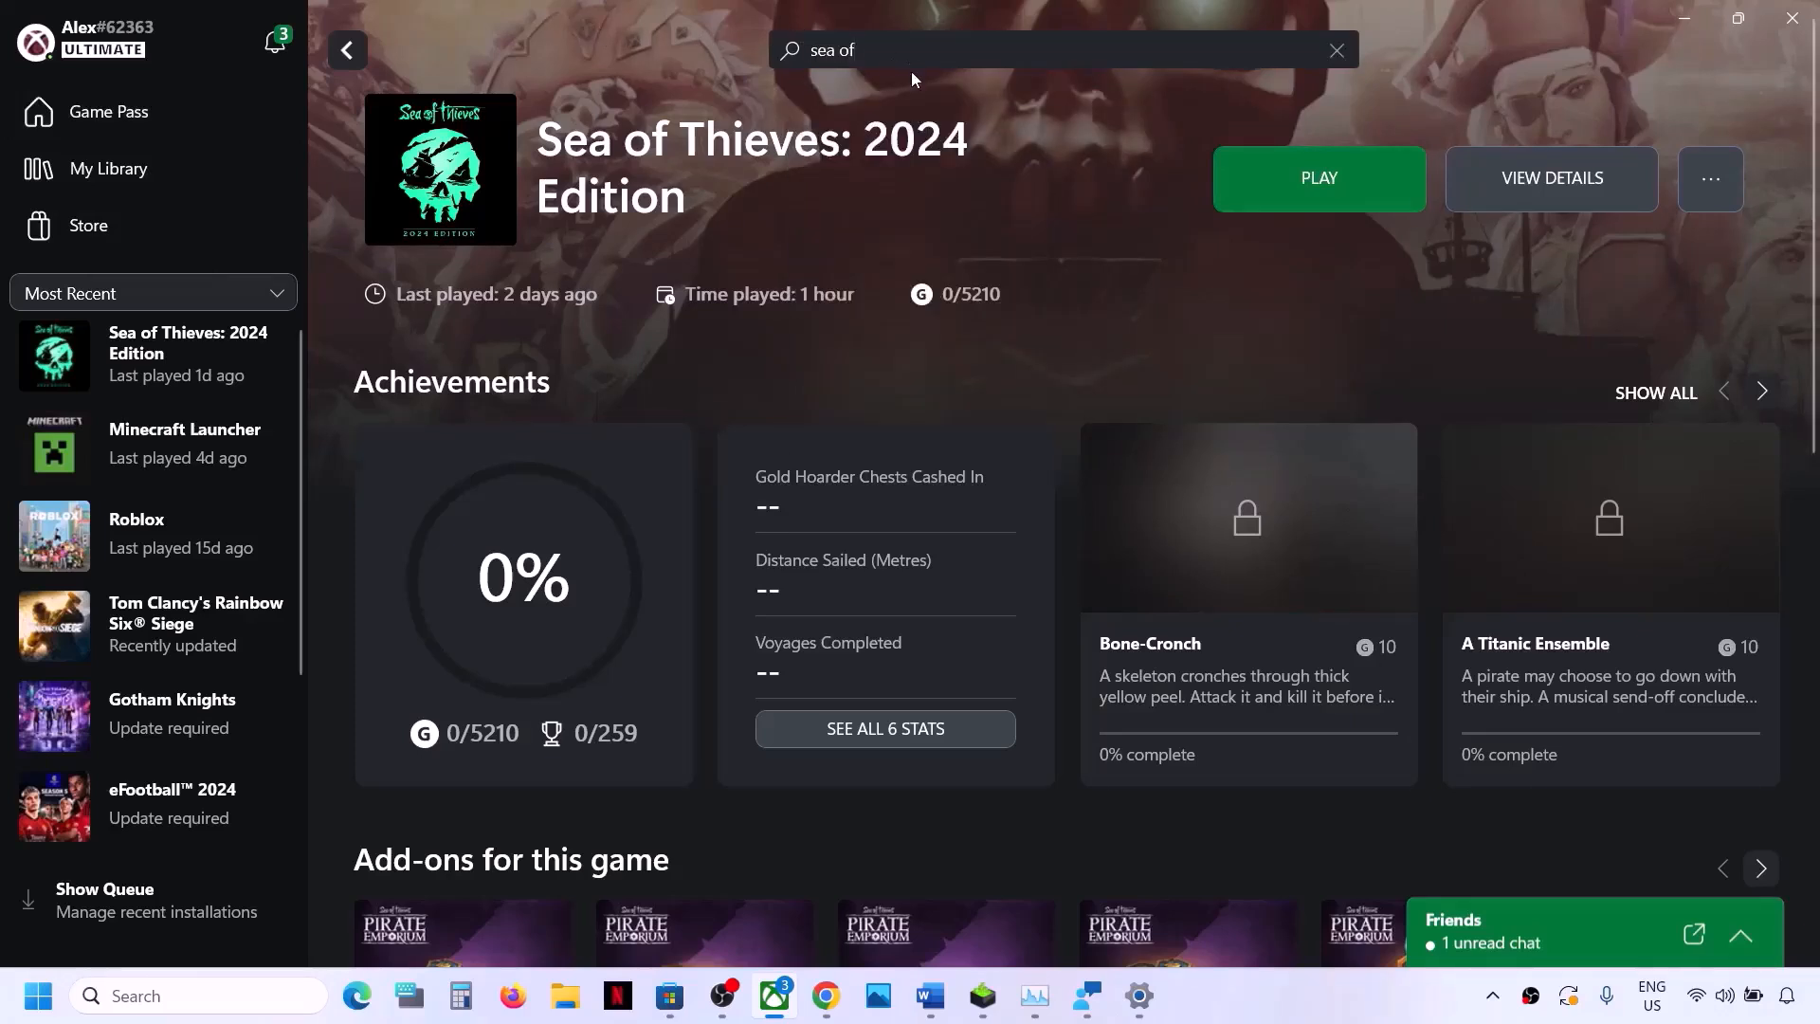
pyautogui.write(' thoie')
pyautogui.press('BackSpace')
pyautogui.press('BackSpace')
pyautogui.write('i')
pyautogui.press('BackSpace')
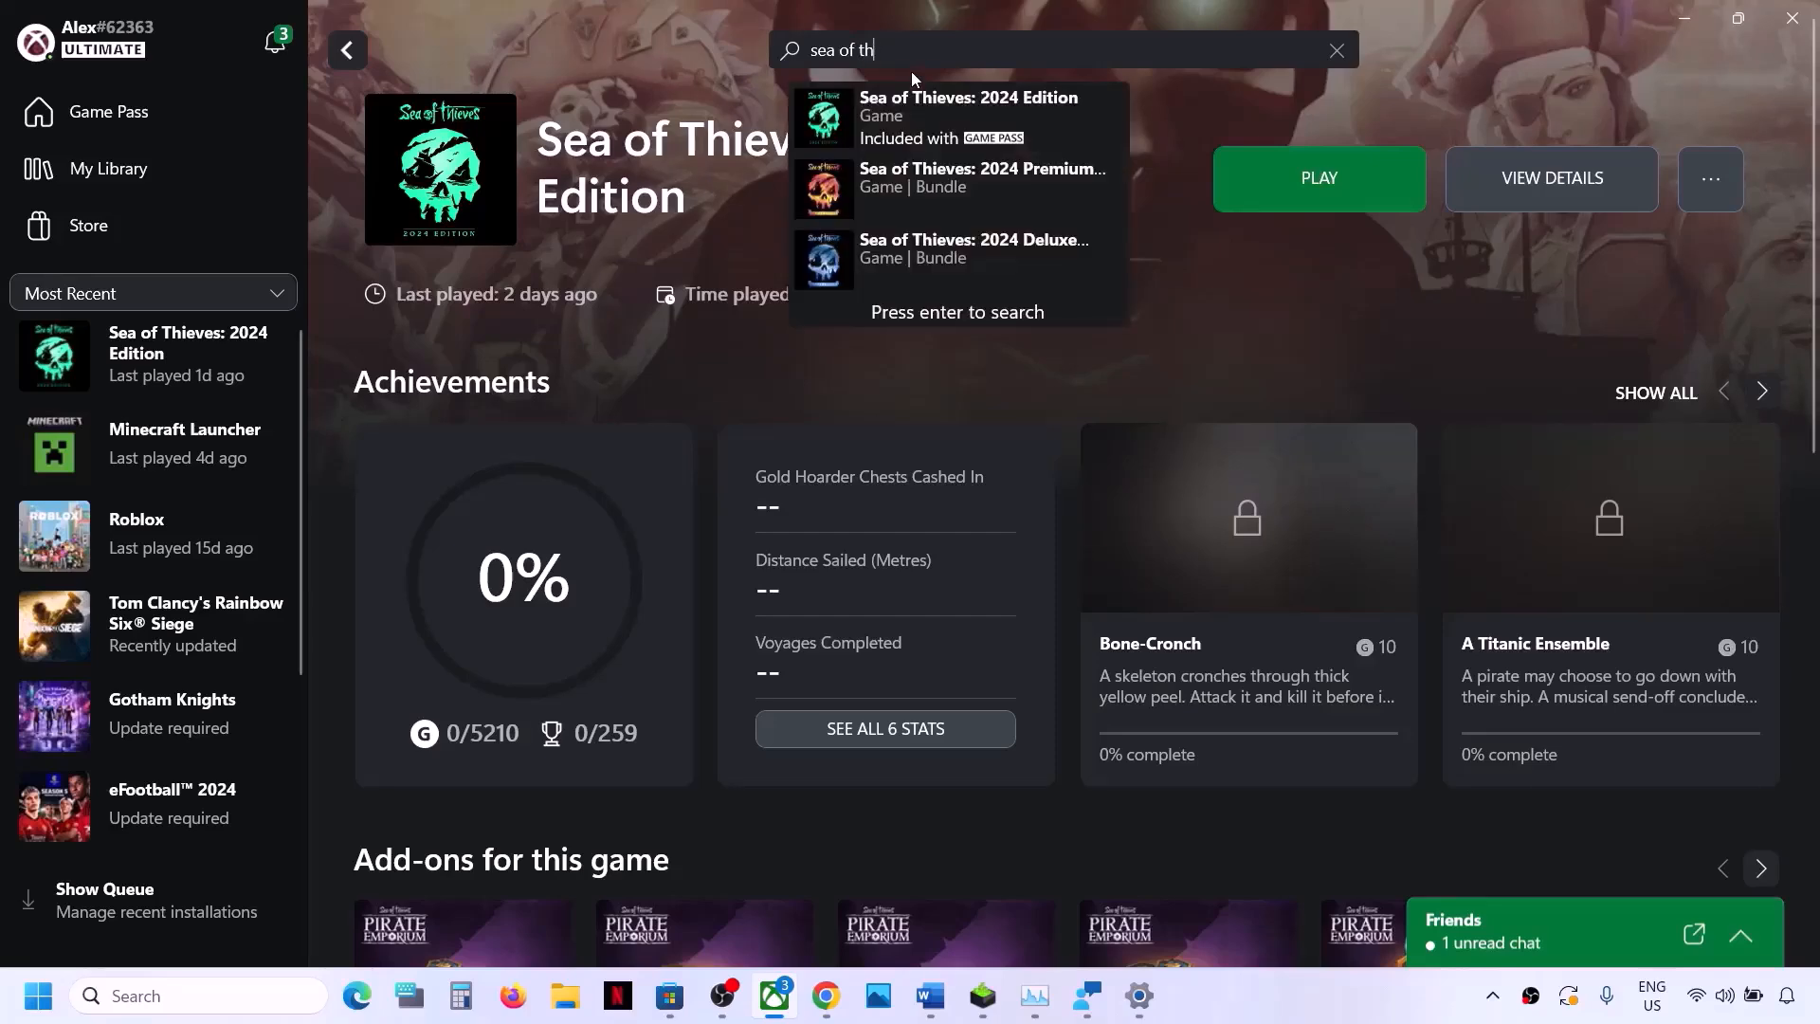
pyautogui.click(963, 134)
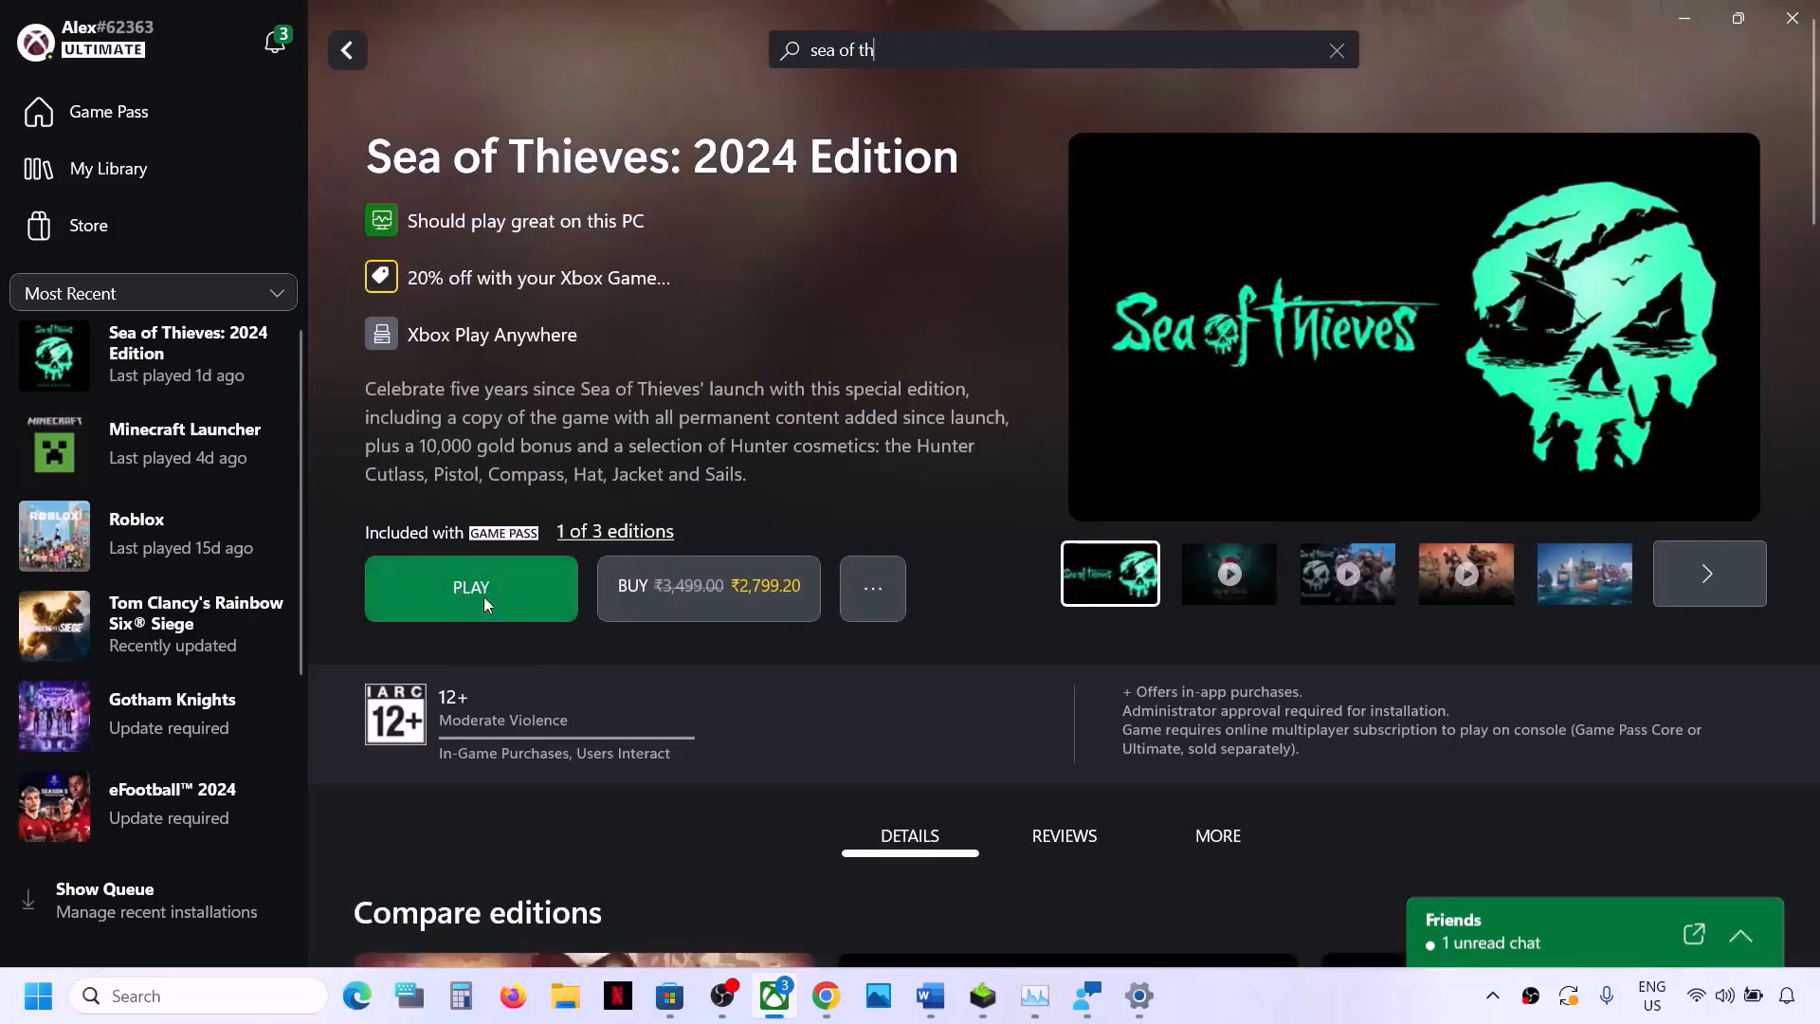
# Step: Close and reopen the Xbox app, and open Sea of Thieves: 2024 Edition from the recent games
pyautogui.click(1790, 19)
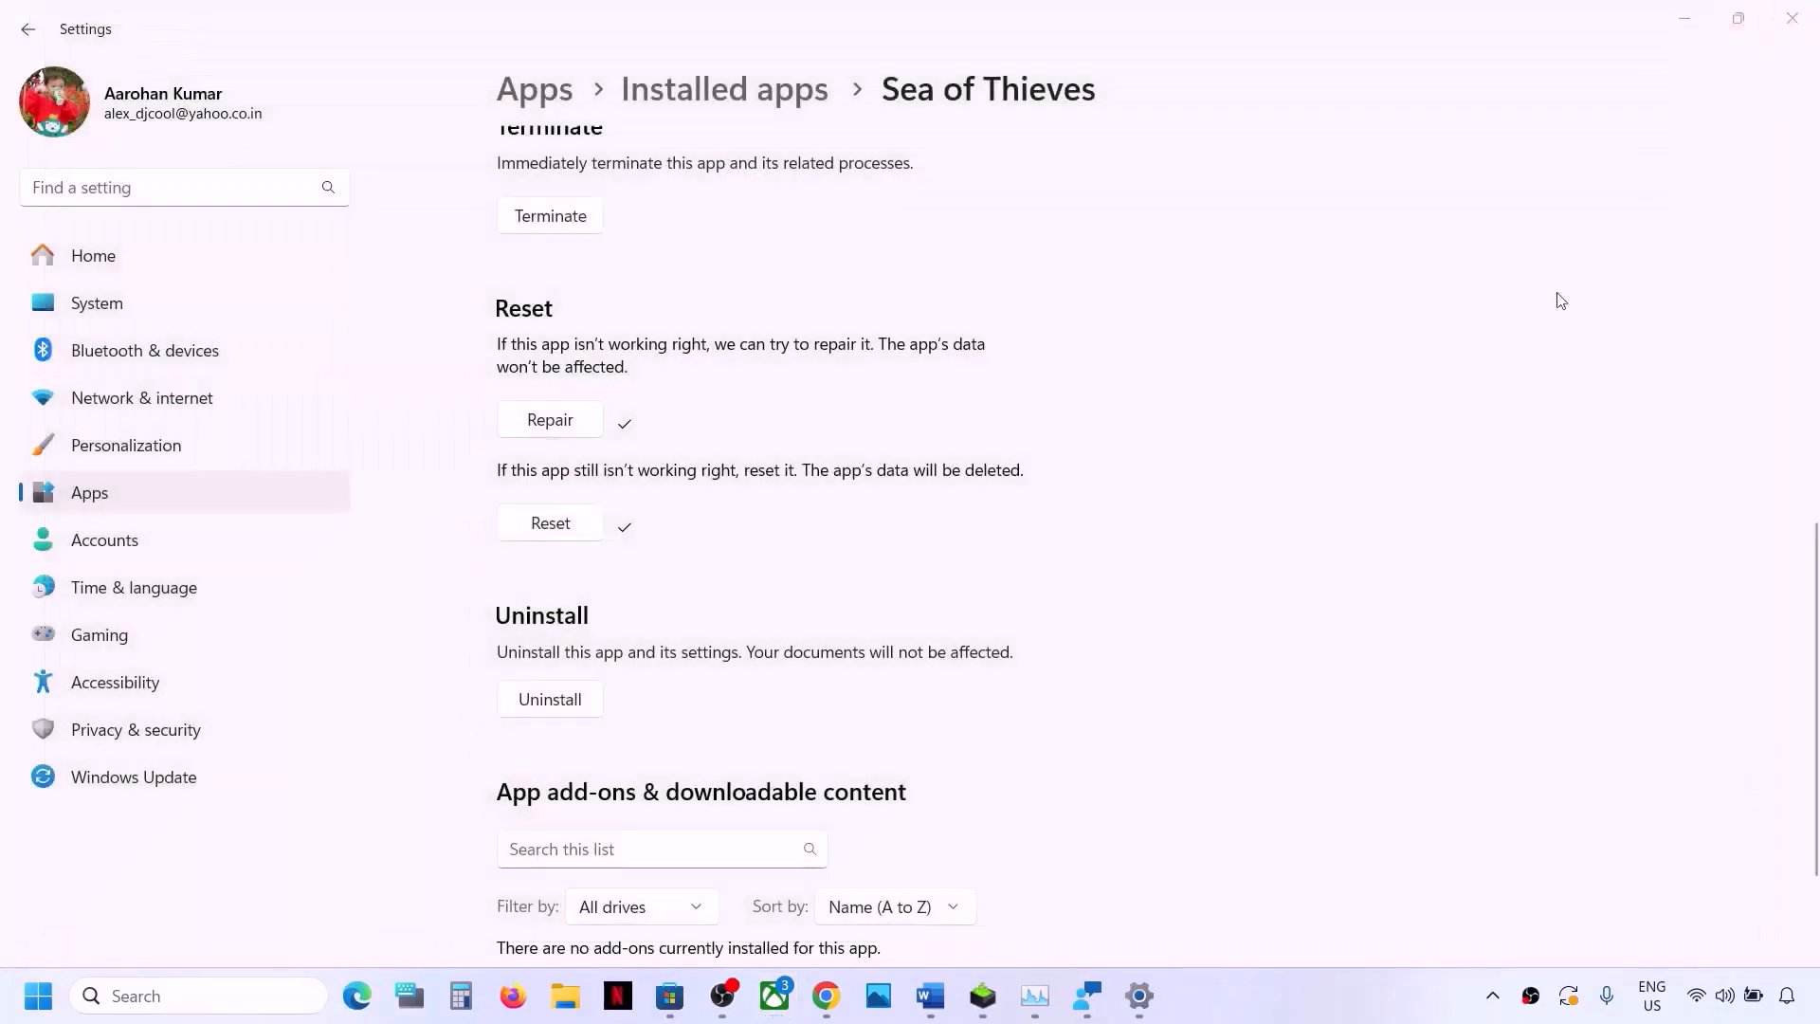
pyautogui.click(1495, 998)
pyautogui.click(1447, 882)
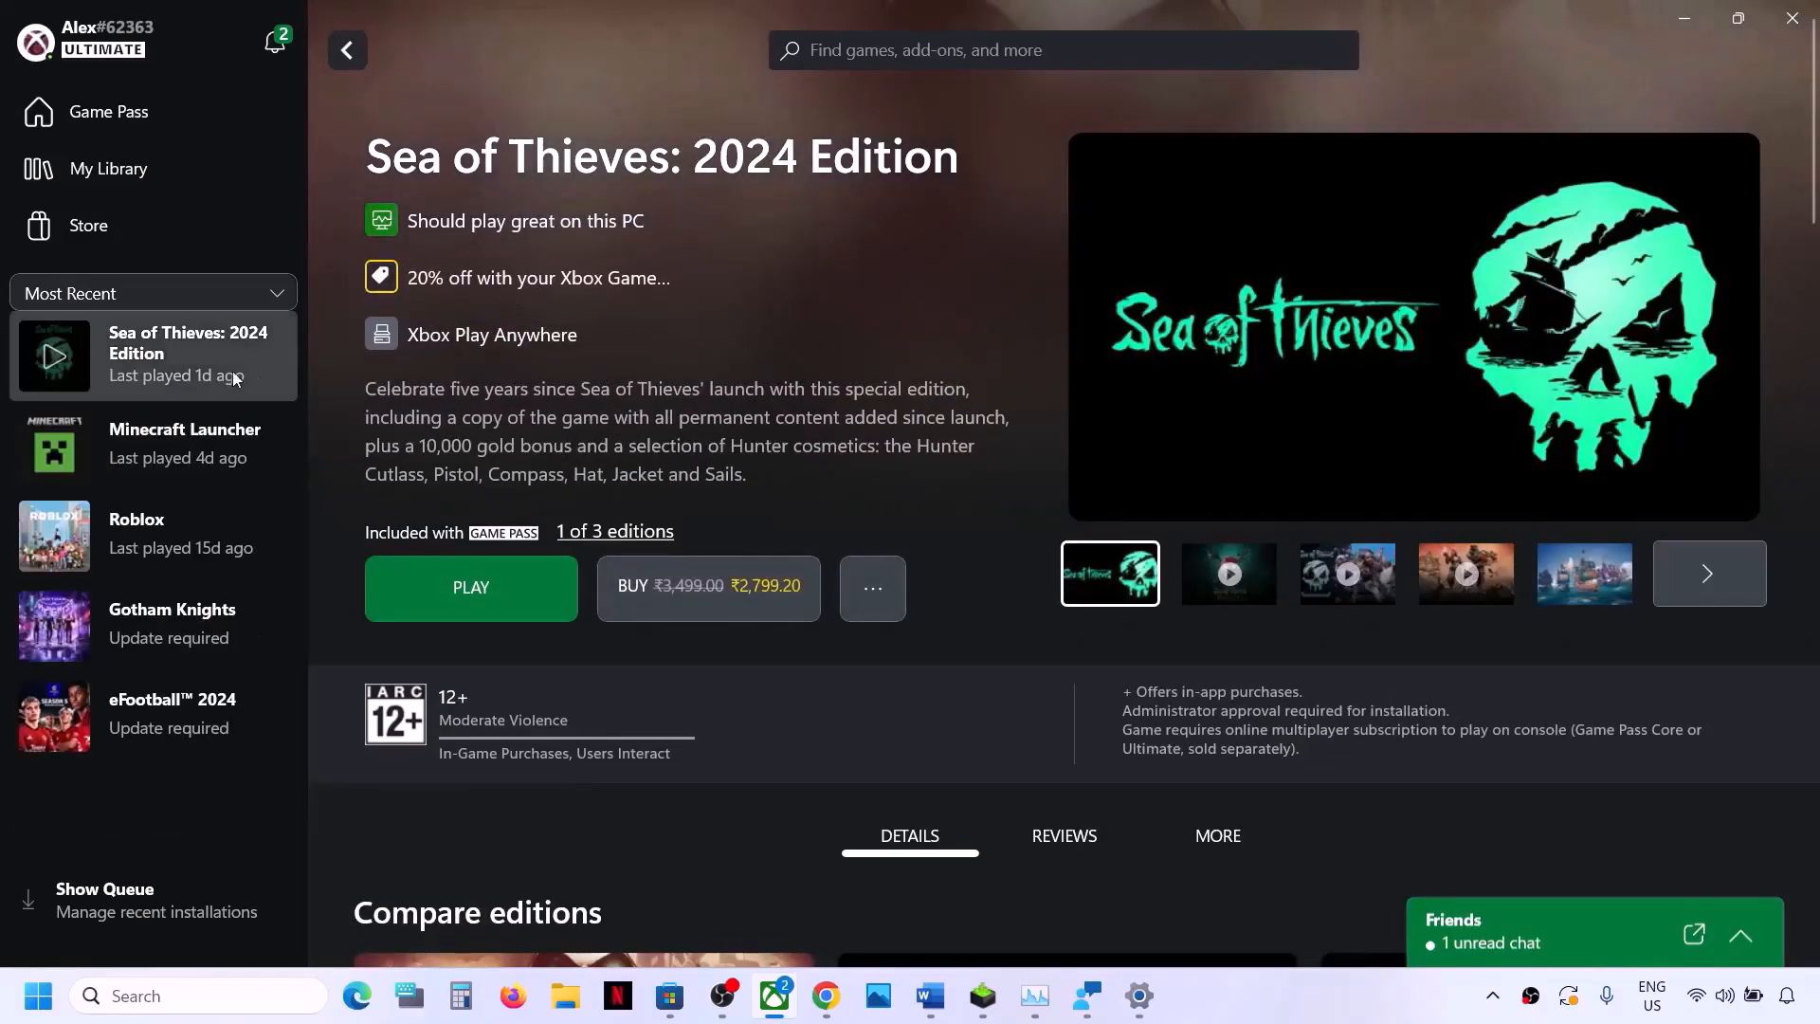
pyautogui.click(214, 373)
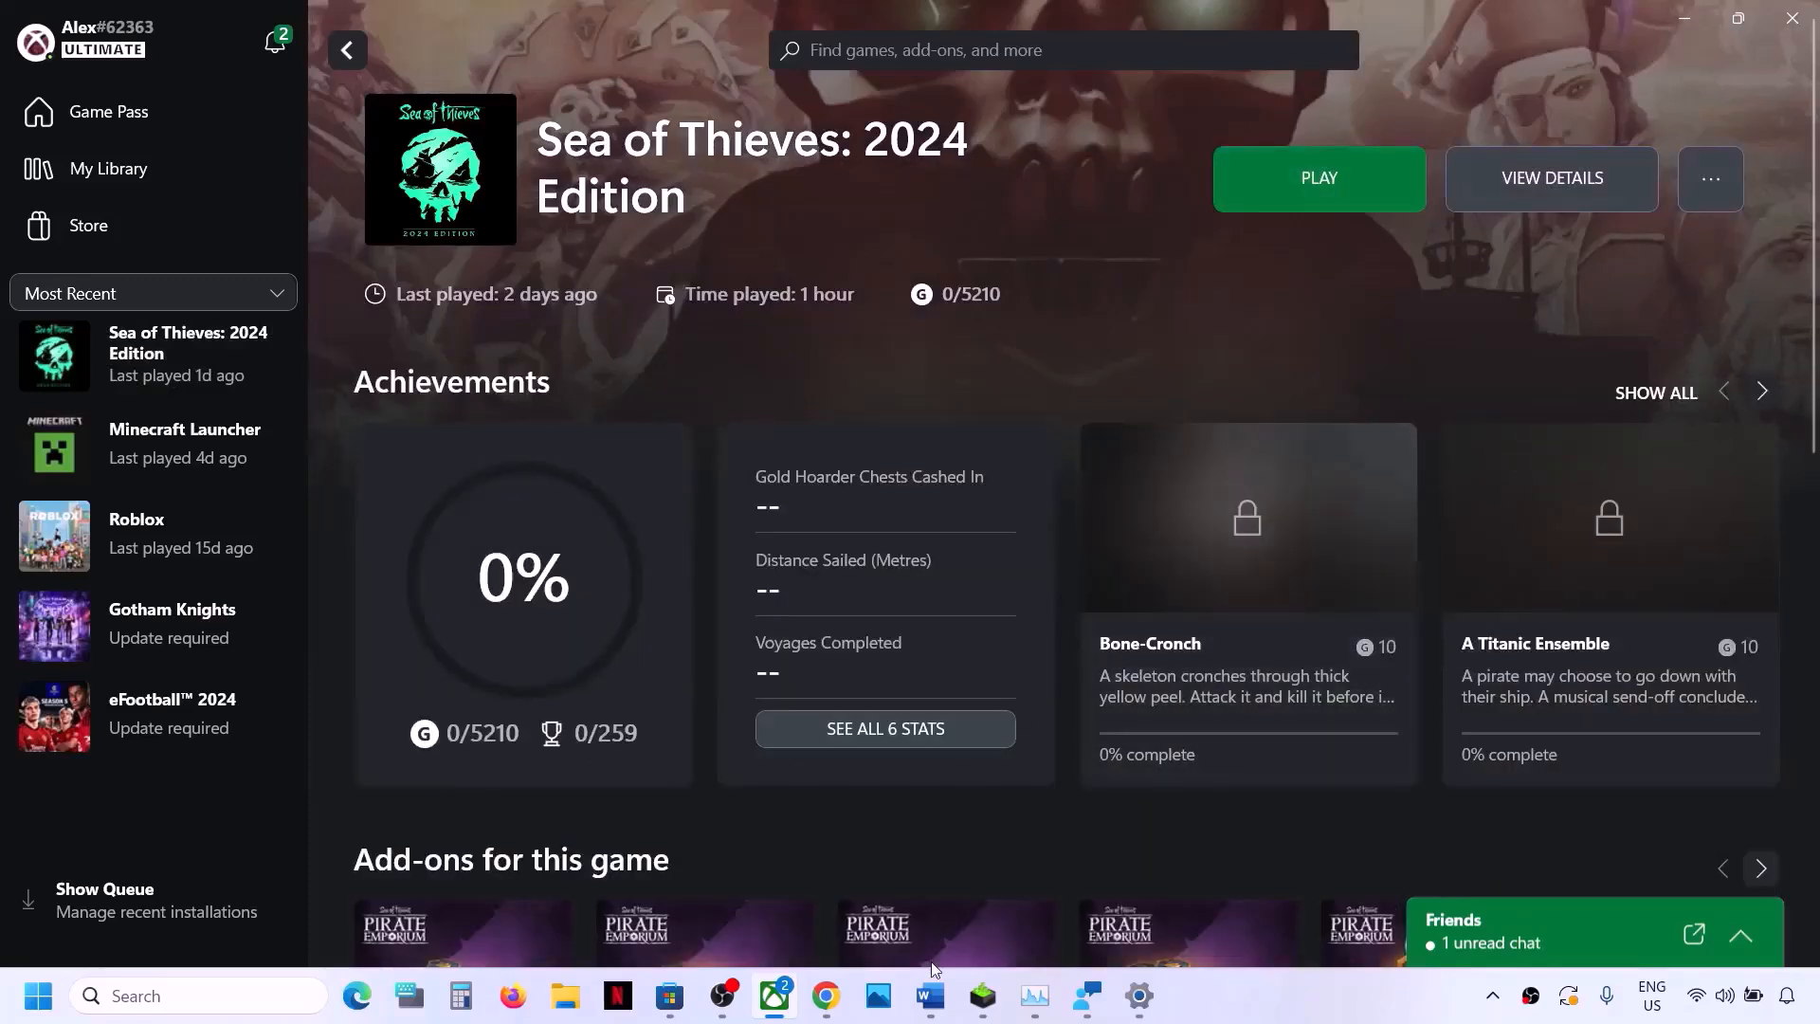
# Step: Return to the Word document and highlight the Step 8 instruction "Delete Microsoft Store Local Cache Files"
pyautogui.click(932, 992)
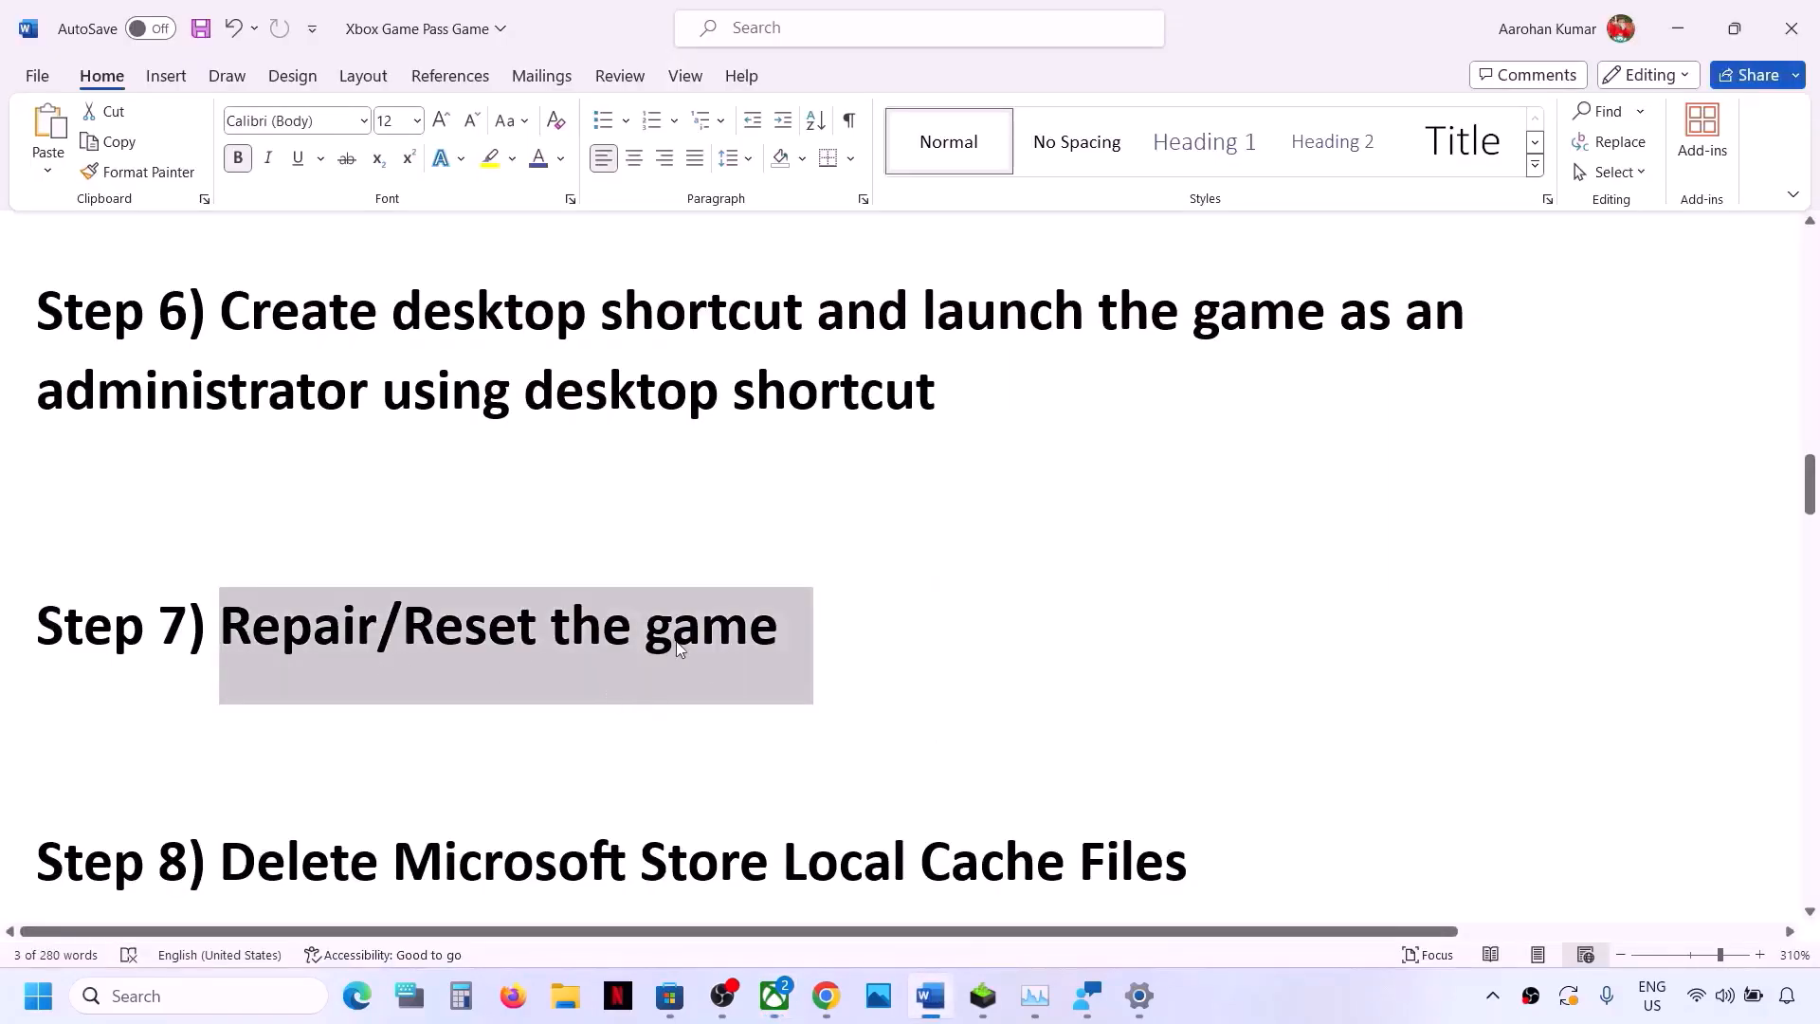
pyautogui.scroll(-2, 471, 711)
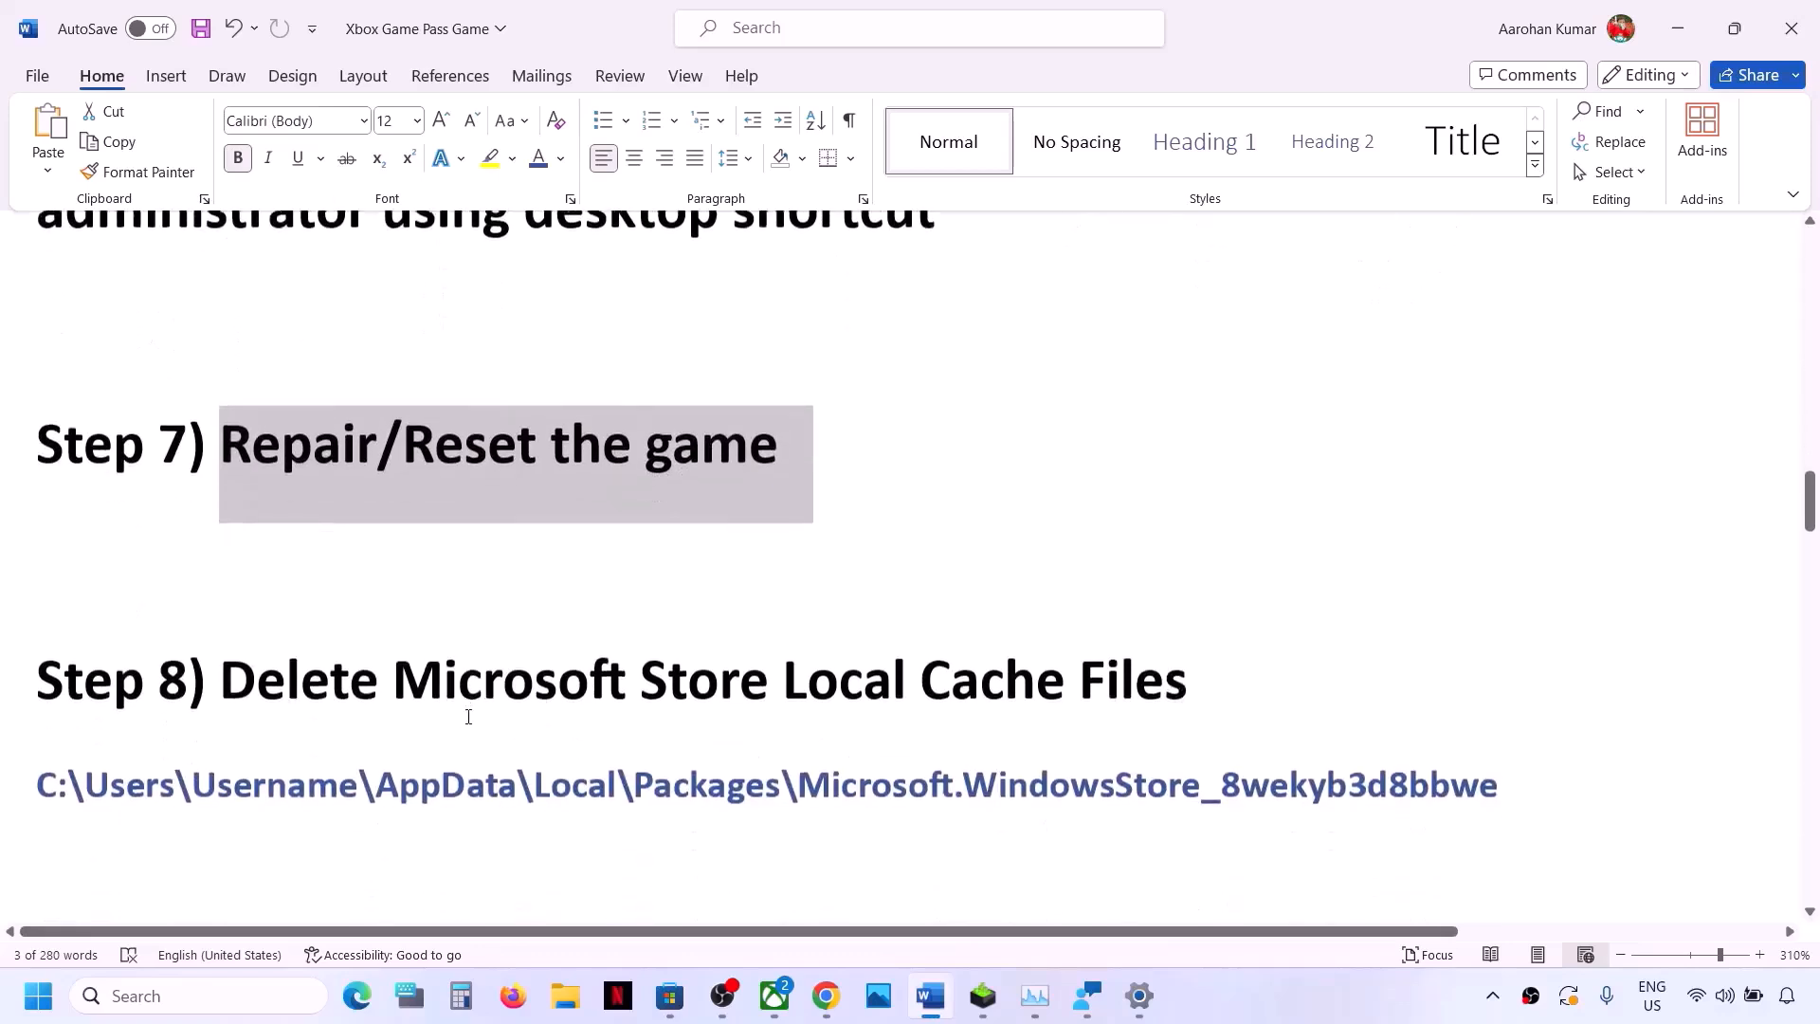
pyautogui.moveTo(214, 664); pyautogui.dragTo(1193, 654)
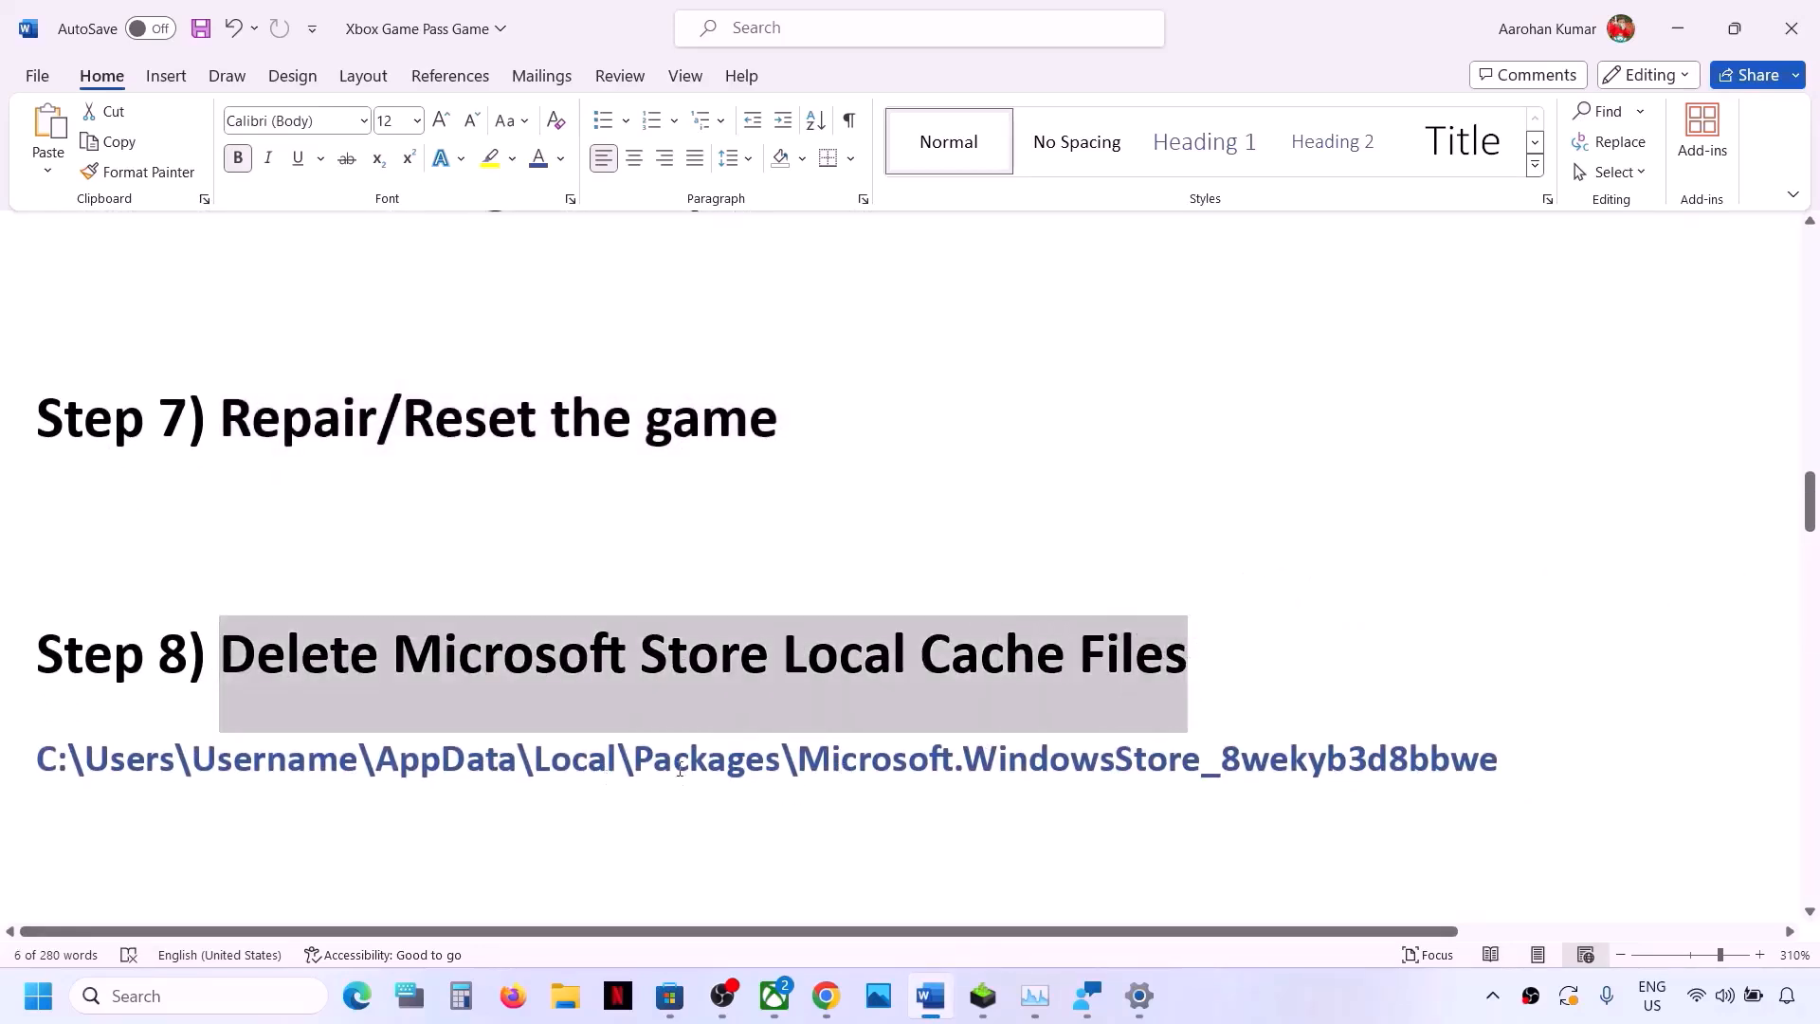
# Step: Open File Explorer, go to This PC and open the OS (C:) drive
pyautogui.click(566, 996)
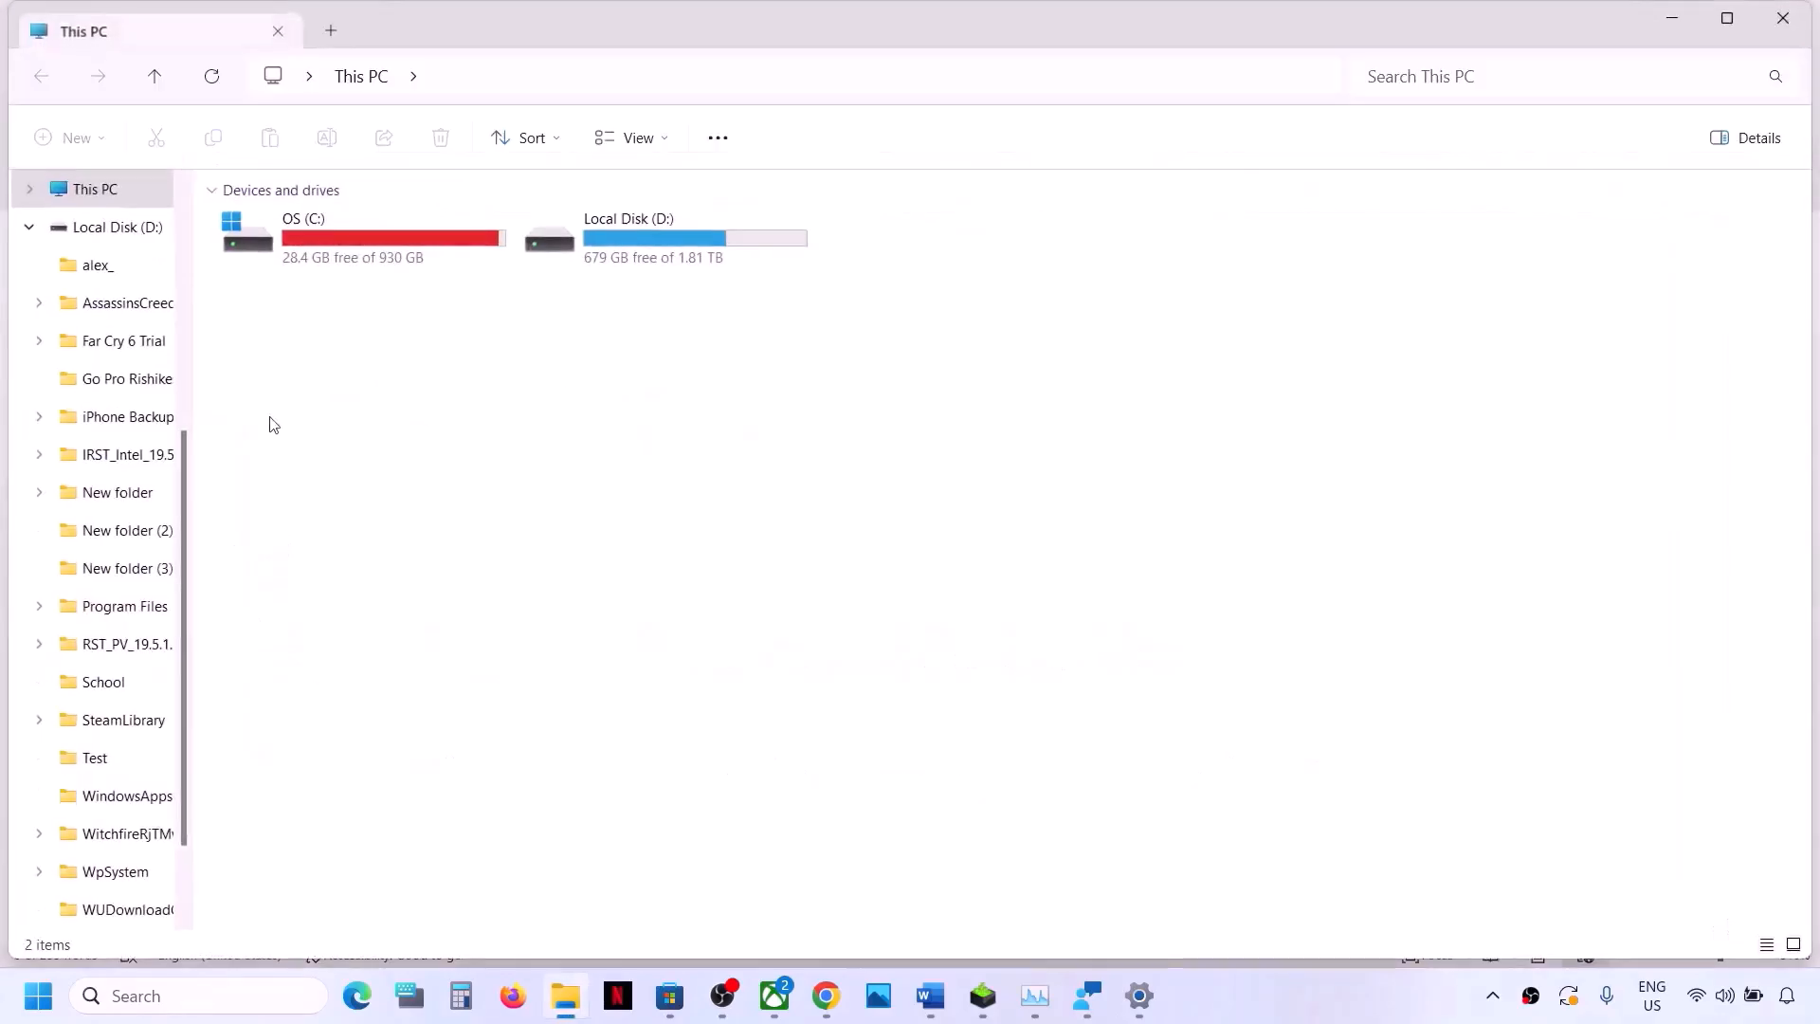
pyautogui.doubleClick(345, 256)
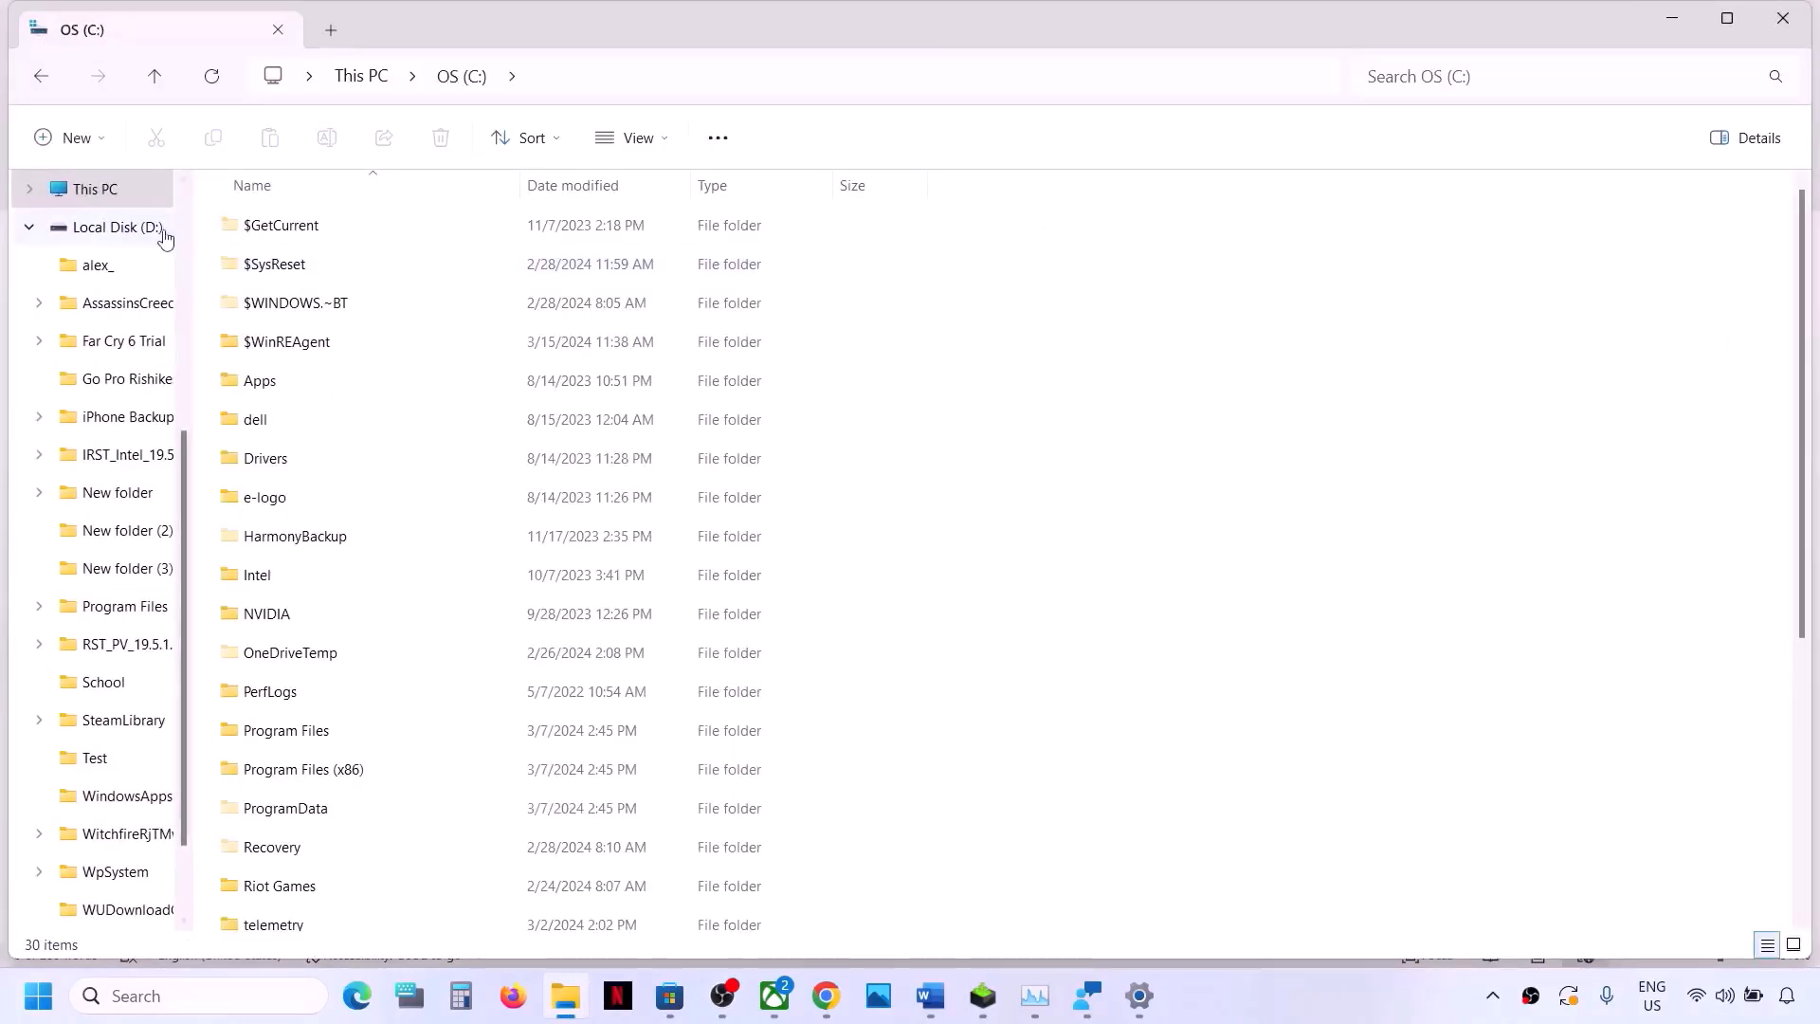
pyautogui.click(98, 187)
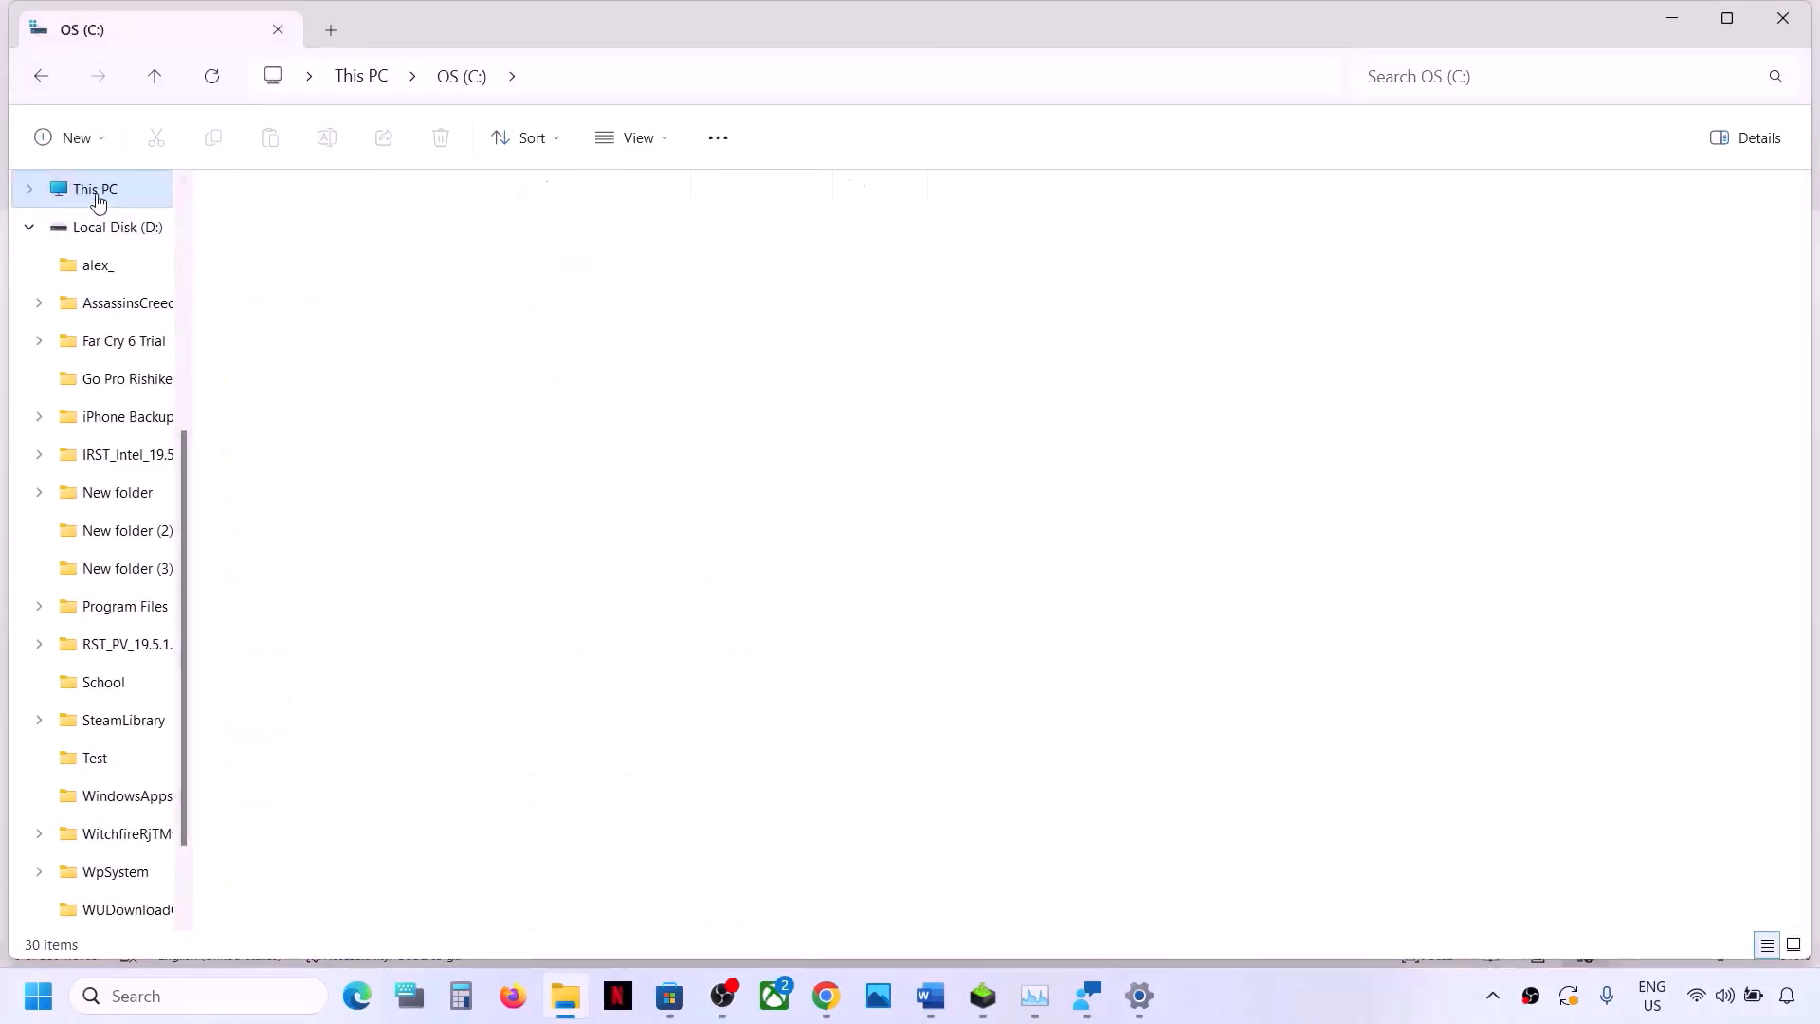
pyautogui.click(36, 229)
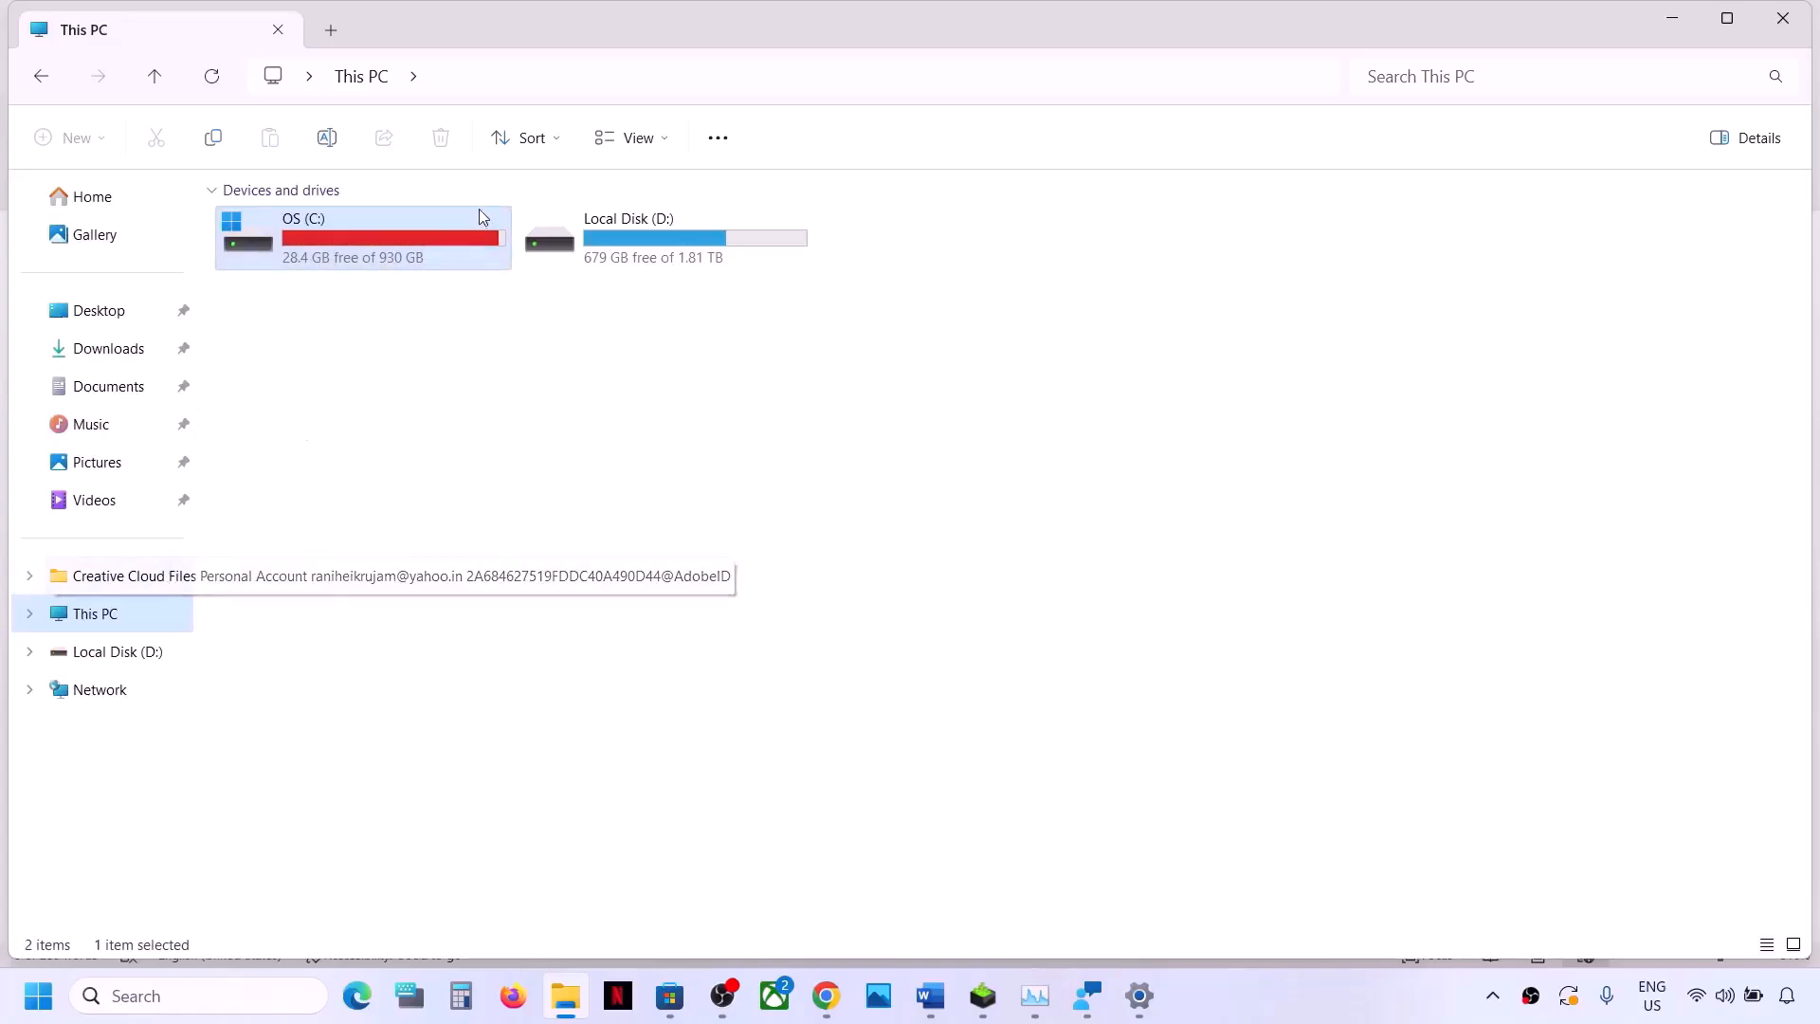
pyautogui.doubleClick(410, 249)
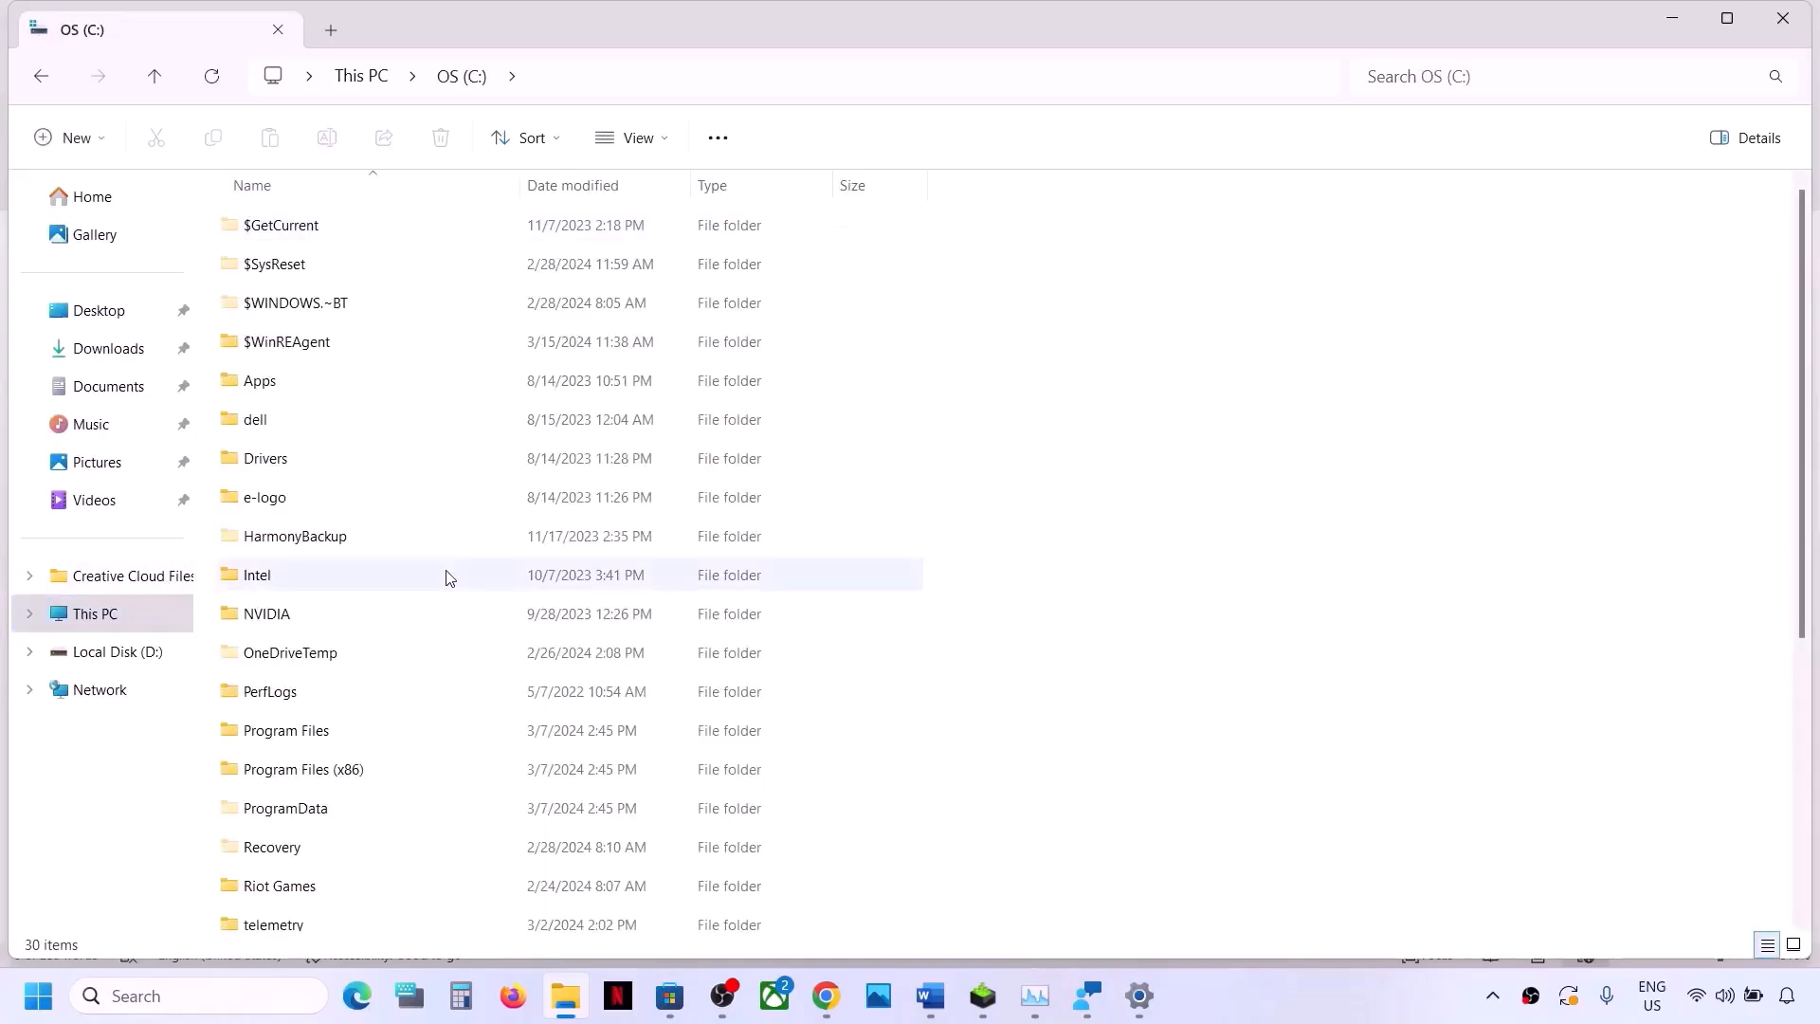
pyautogui.hotkey('alt', 'Tab')
pyautogui.hotkey('alt', 'Tab')
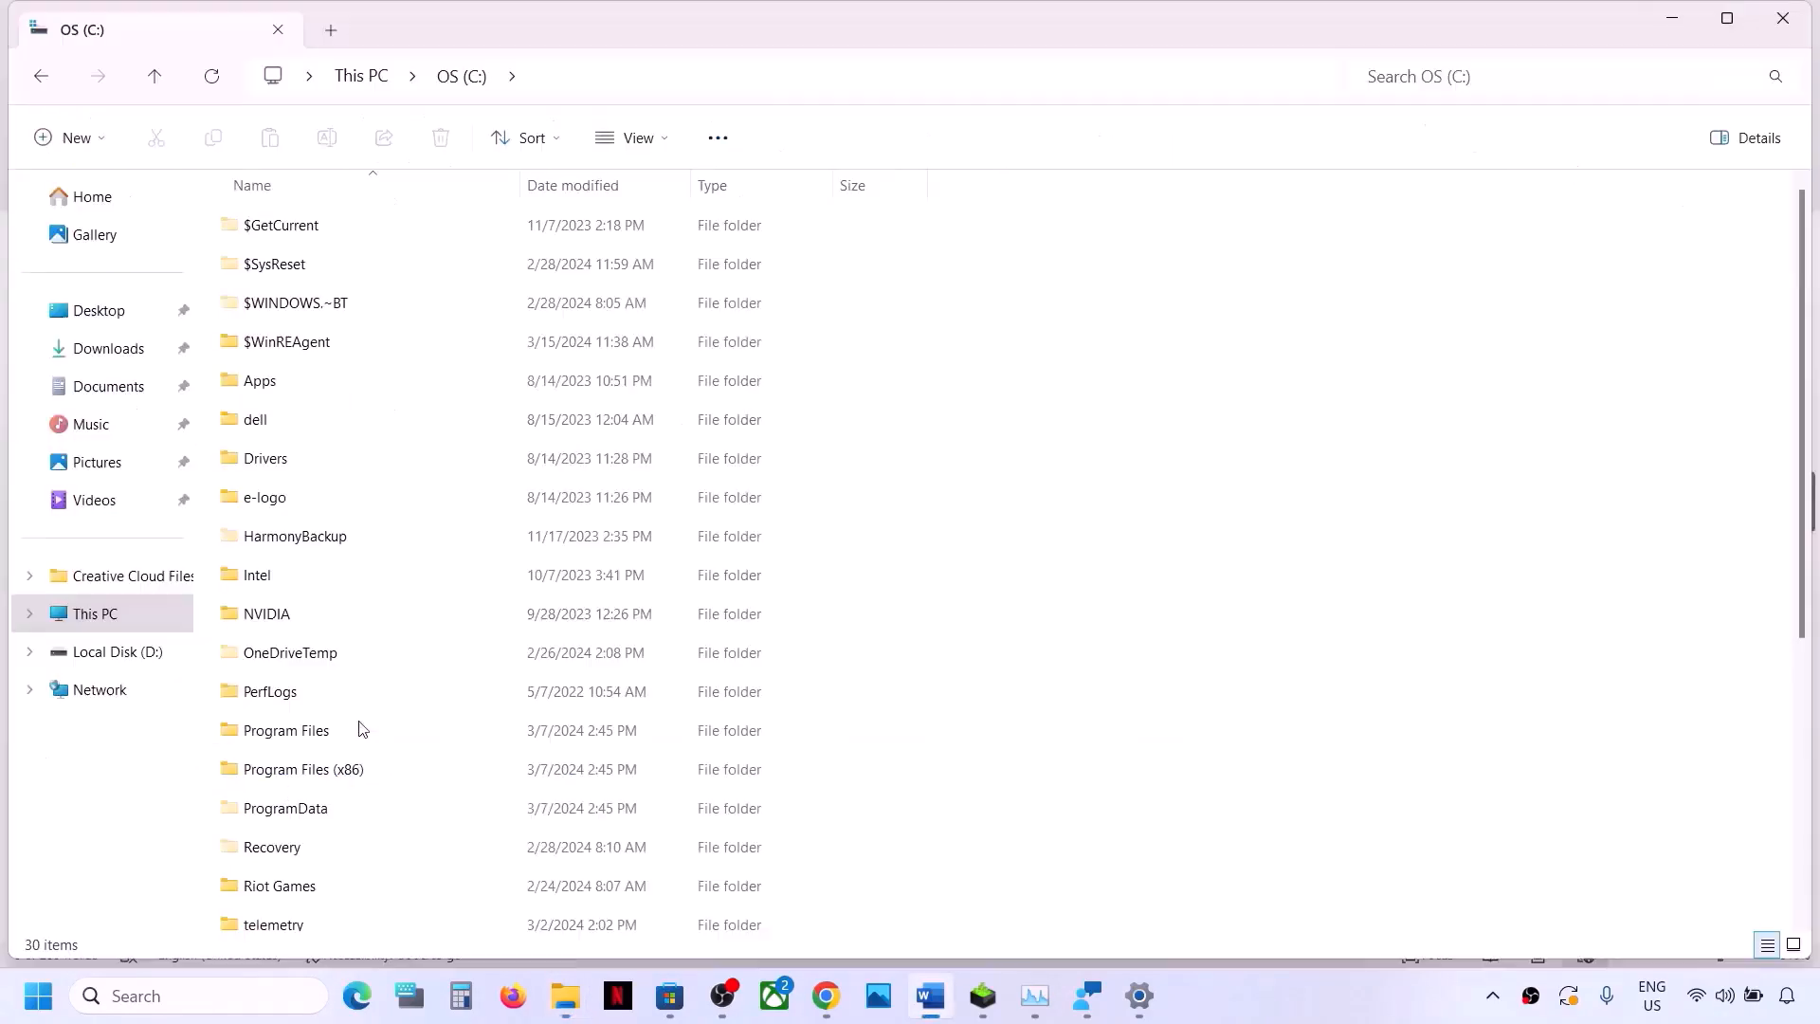
# Step: Open the Users folder on the C: drive and go into the current user's profile folder
pyautogui.scroll(-4, 379, 711)
pyautogui.click(254, 600)
pyautogui.doubleClick(254, 602)
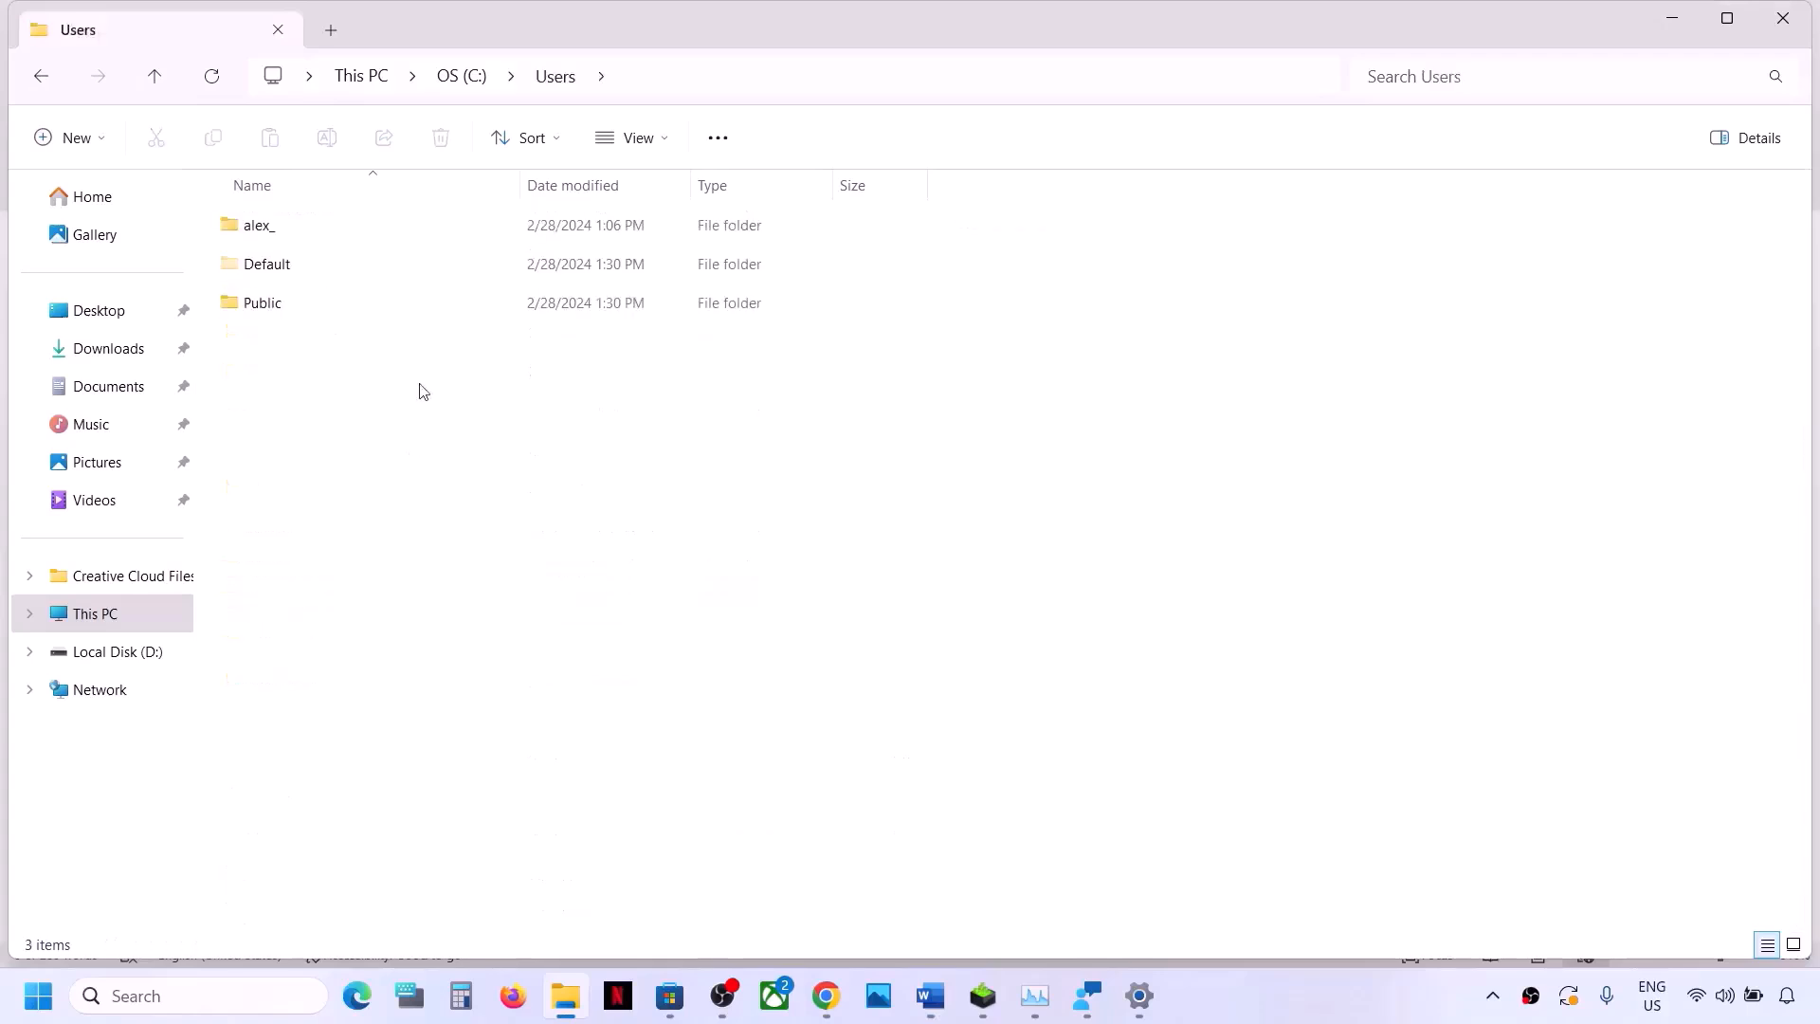
pyautogui.click(272, 220)
pyautogui.doubleClick(354, 223)
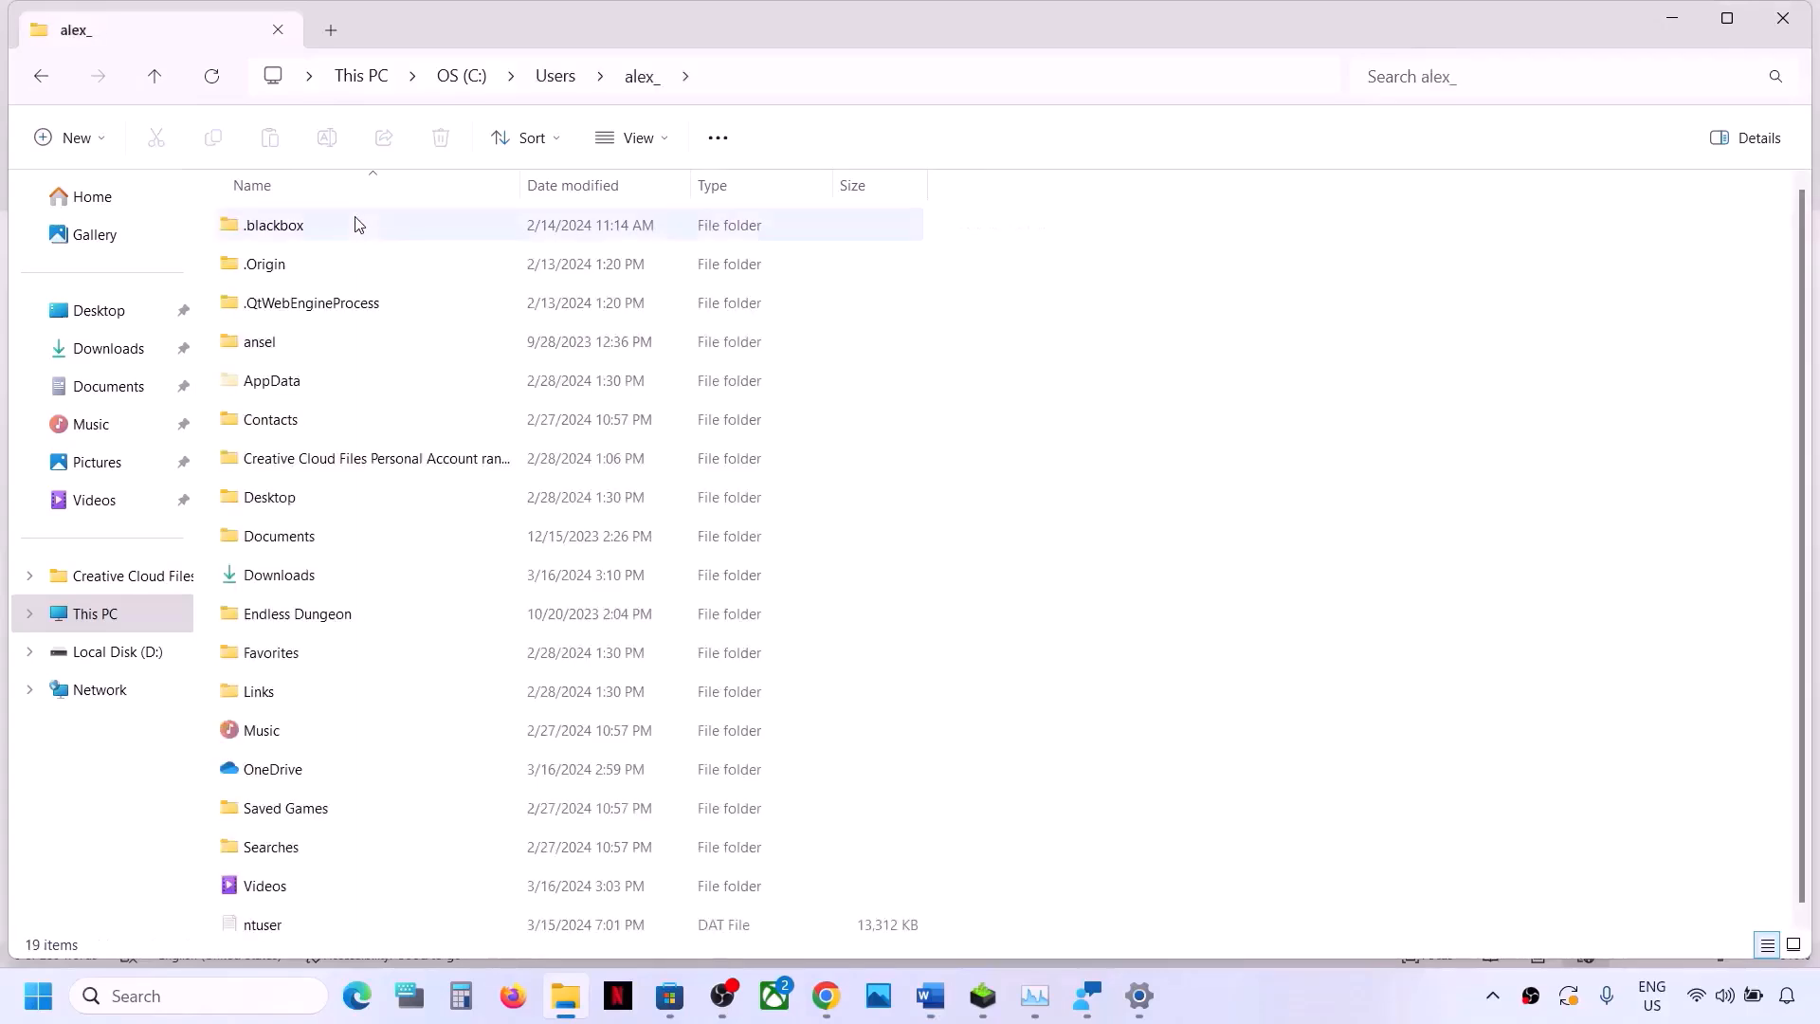
# Step: Show the view options for hidden items, and open the Packages folder inside AppData\Local
pyautogui.click(313, 386)
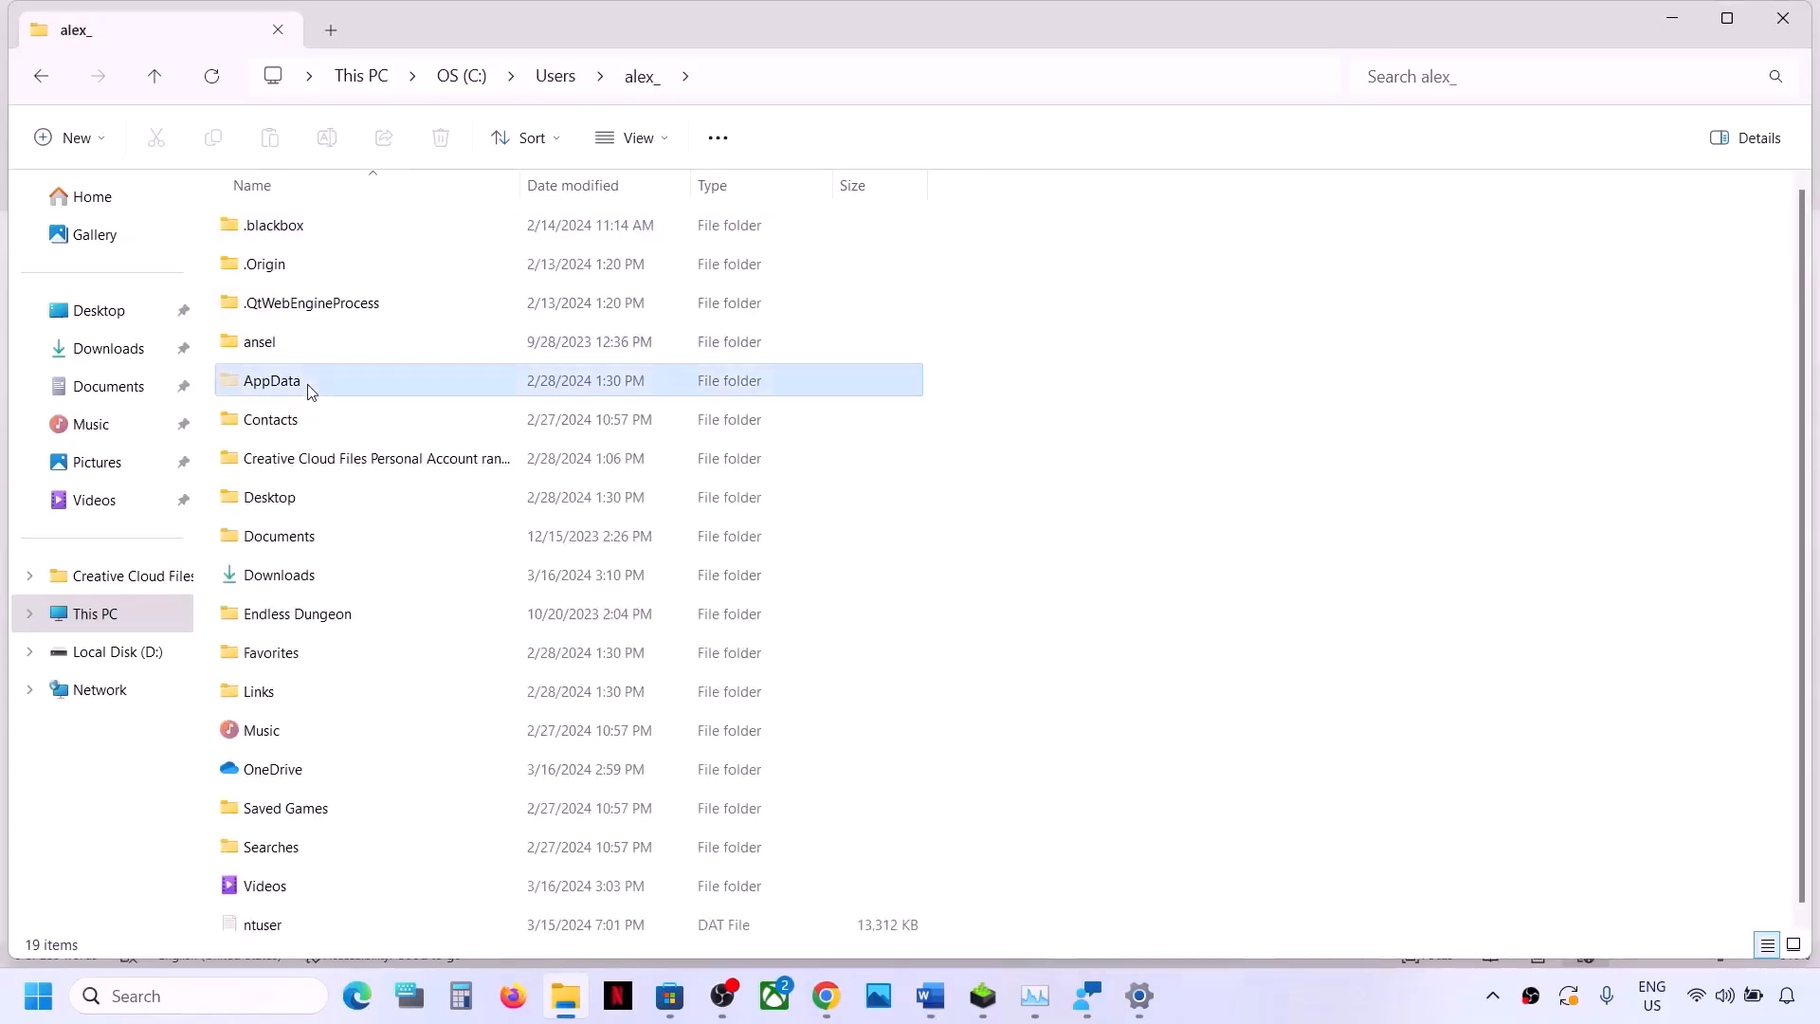
pyautogui.click(661, 143)
pyautogui.moveTo(645, 594)
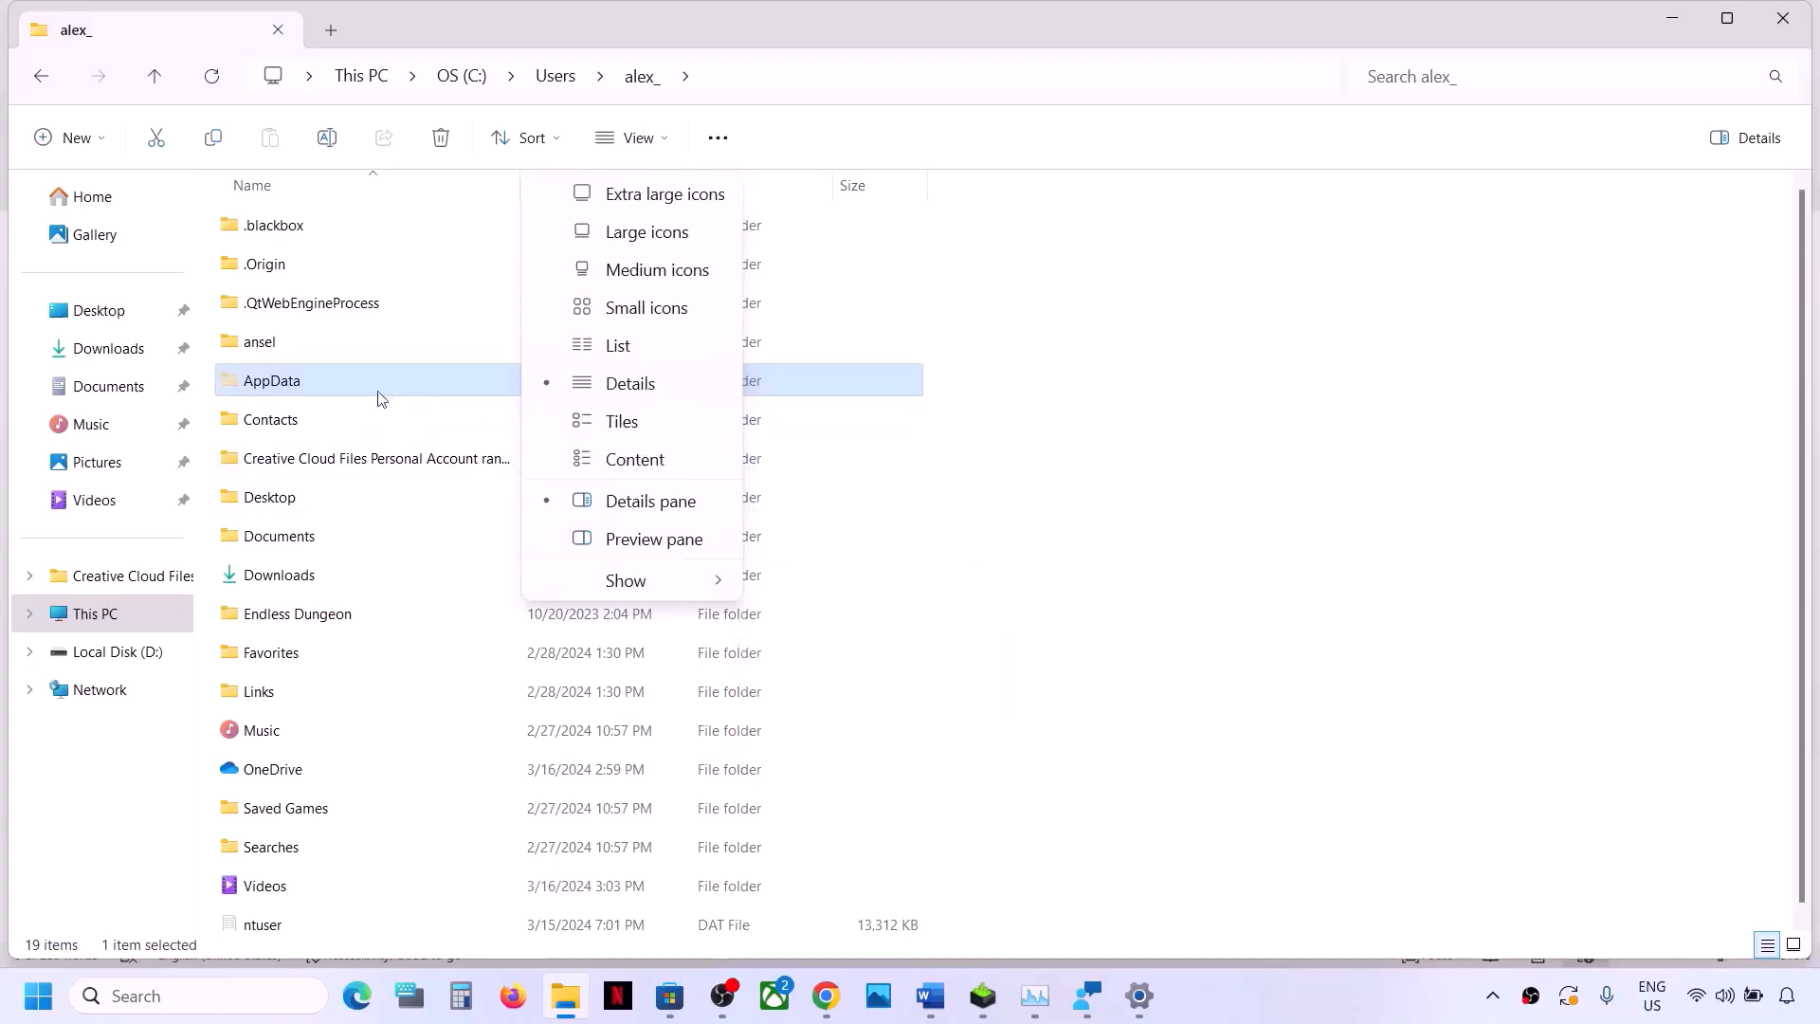
pyautogui.doubleClick(326, 381)
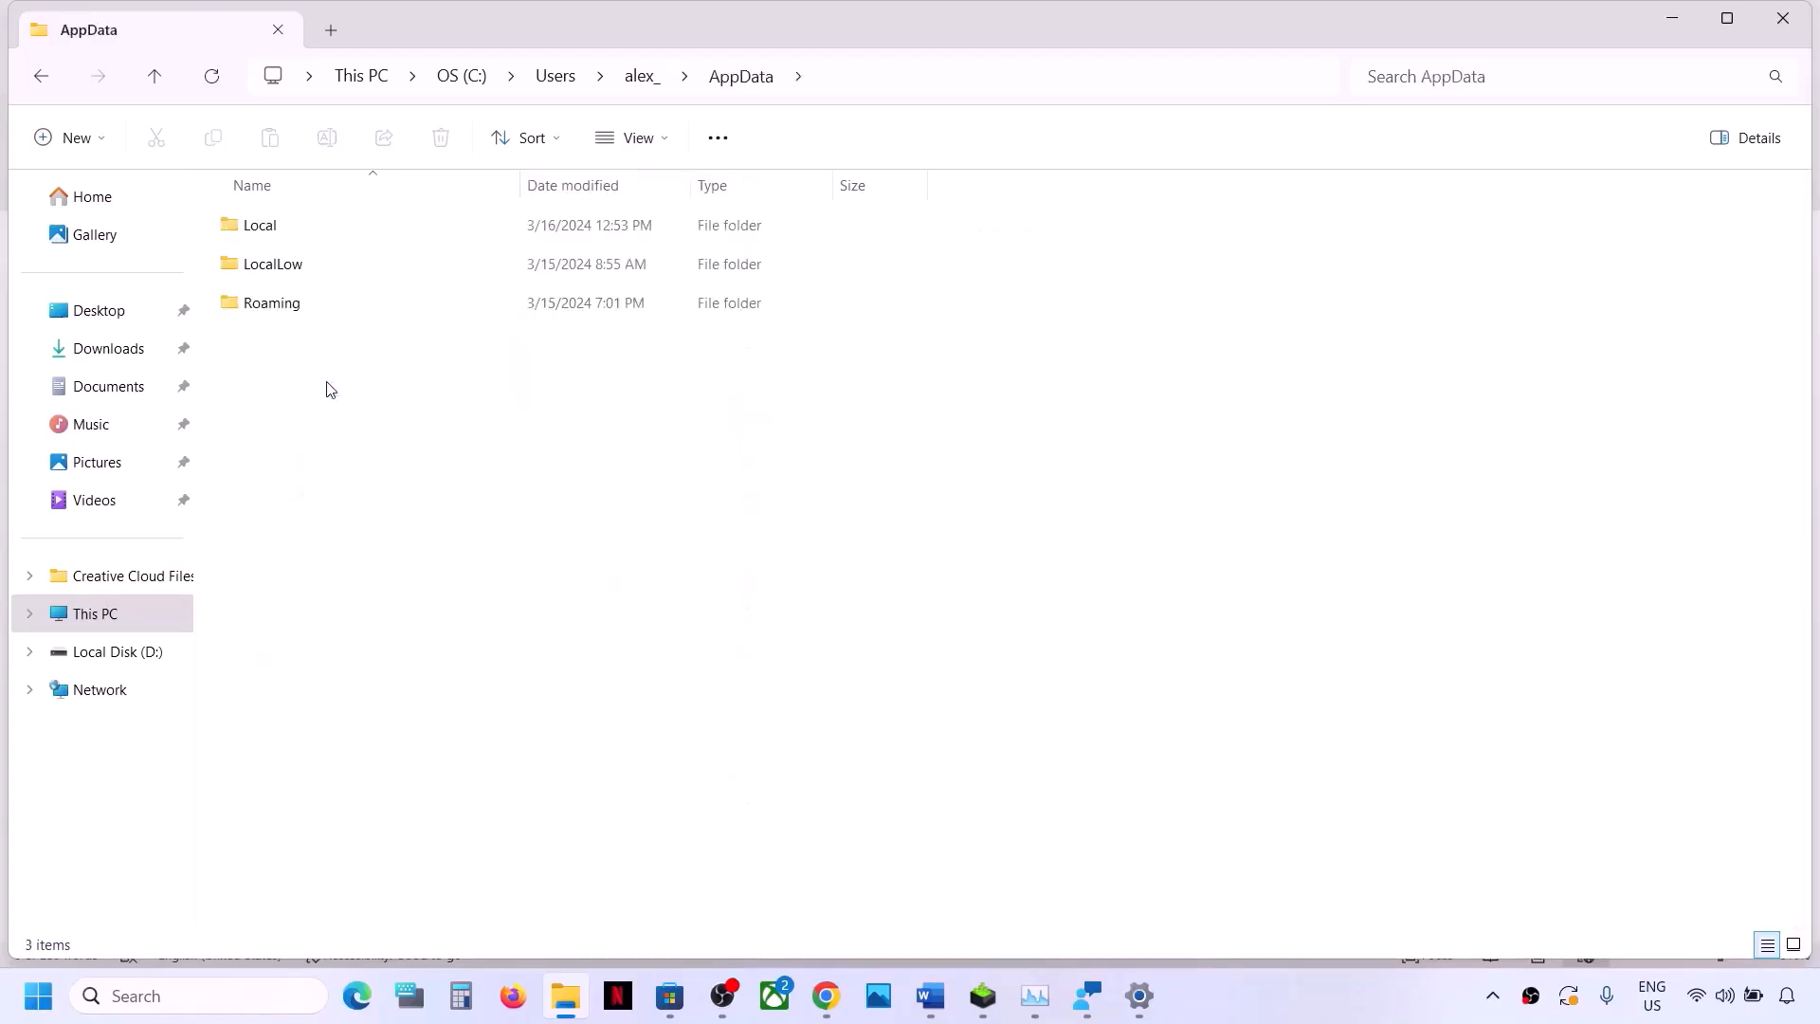
pyautogui.doubleClick(289, 236)
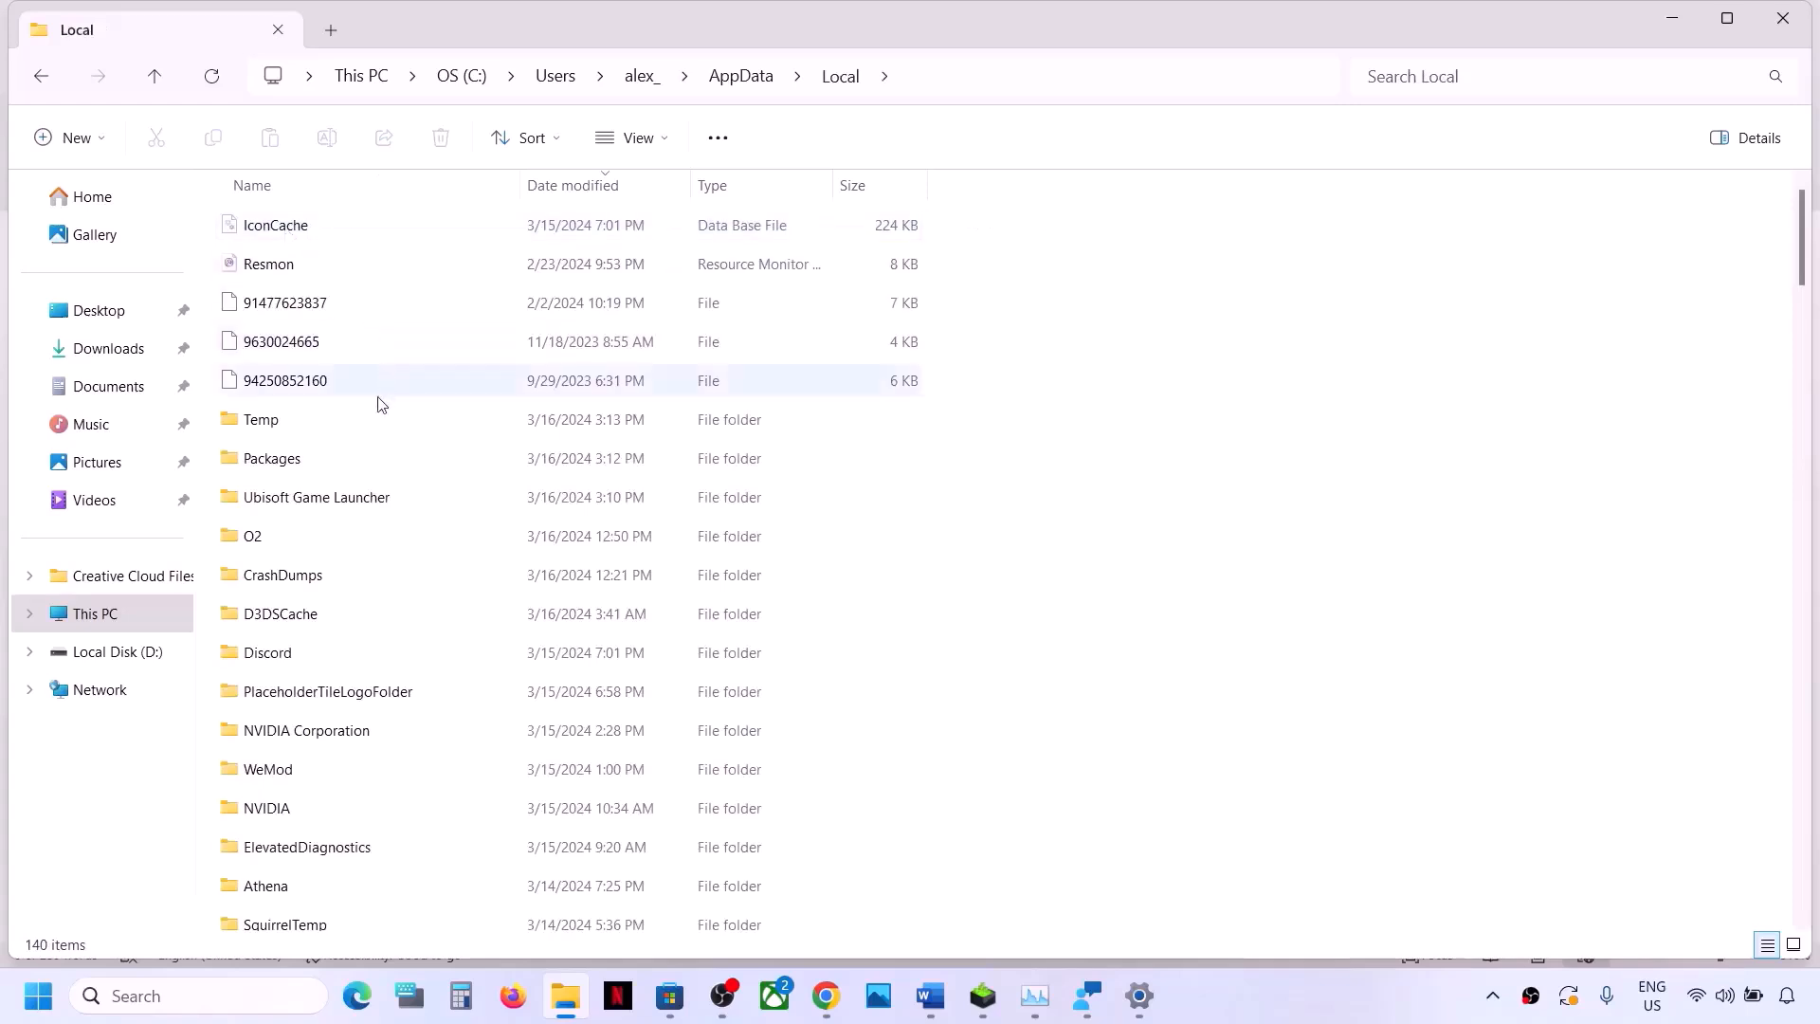
pyautogui.click(292, 458)
pyautogui.doubleClick(323, 467)
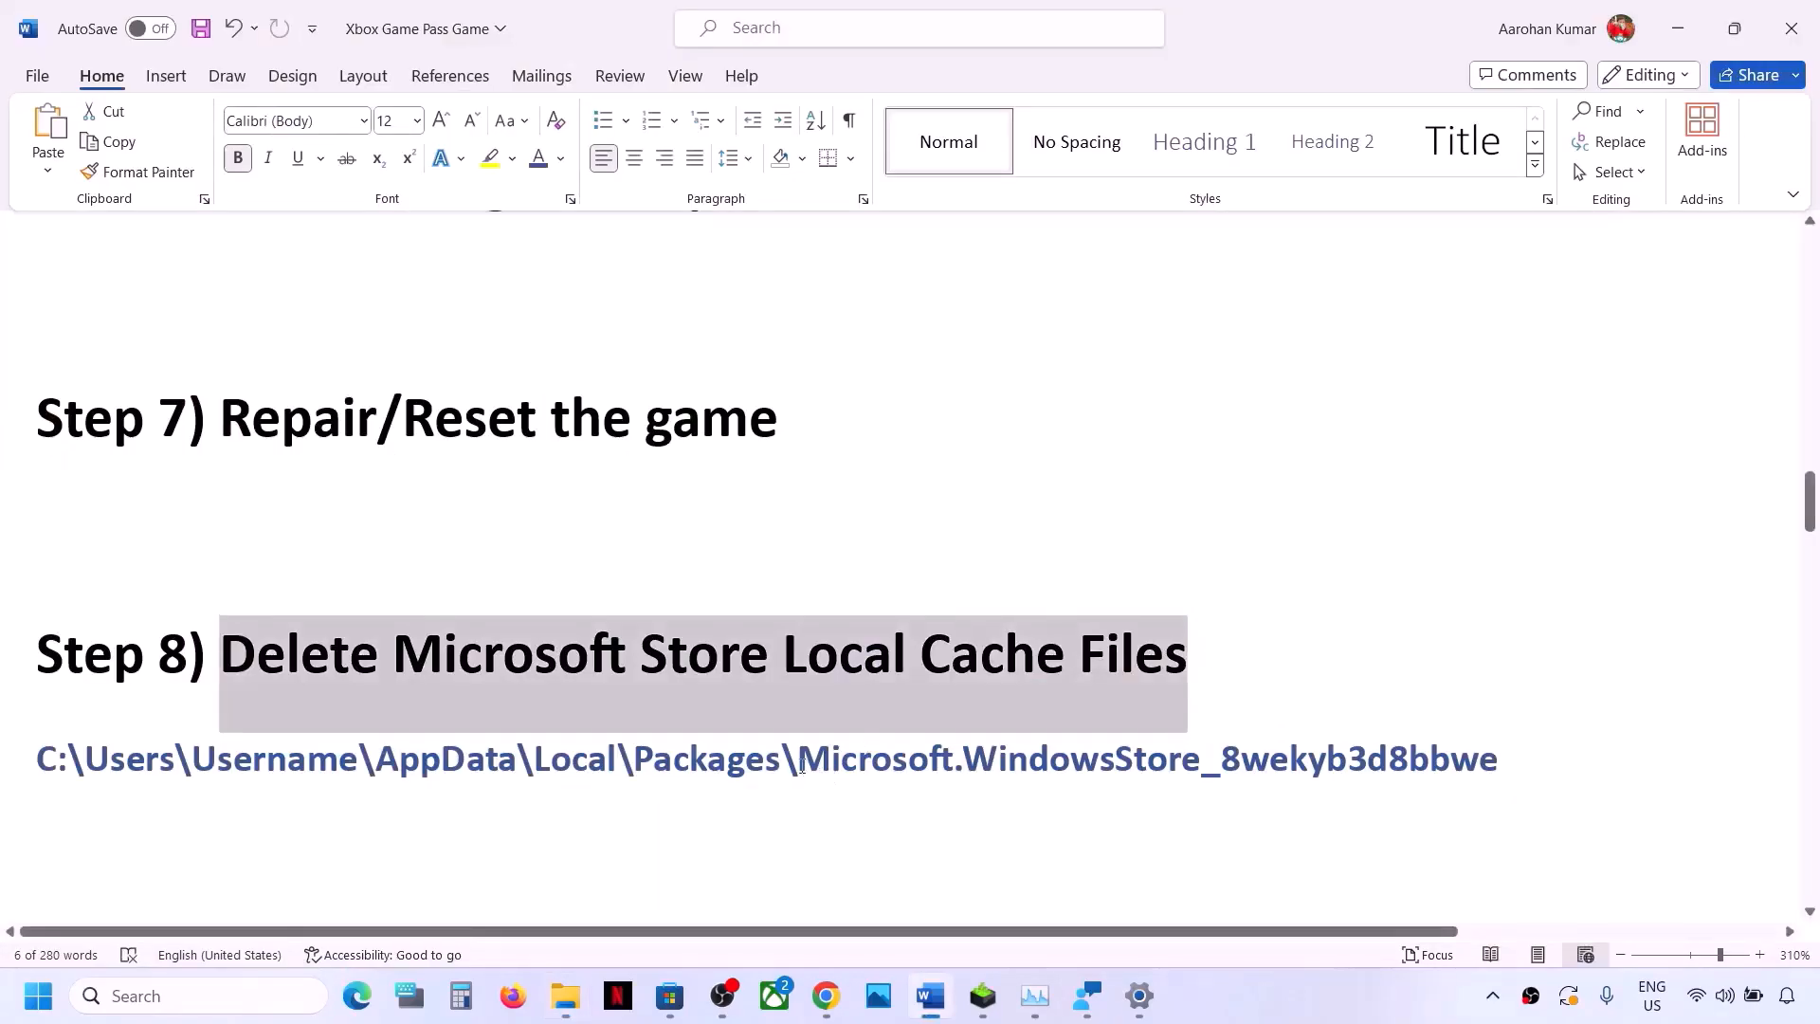
# Step: Highlight Microsoft.WindowsStore_8wekyb3d8bbwe in the Word document's path, and select the folder of that name in Packages
pyautogui.moveTo(802, 766); pyautogui.dragTo(1498, 768)
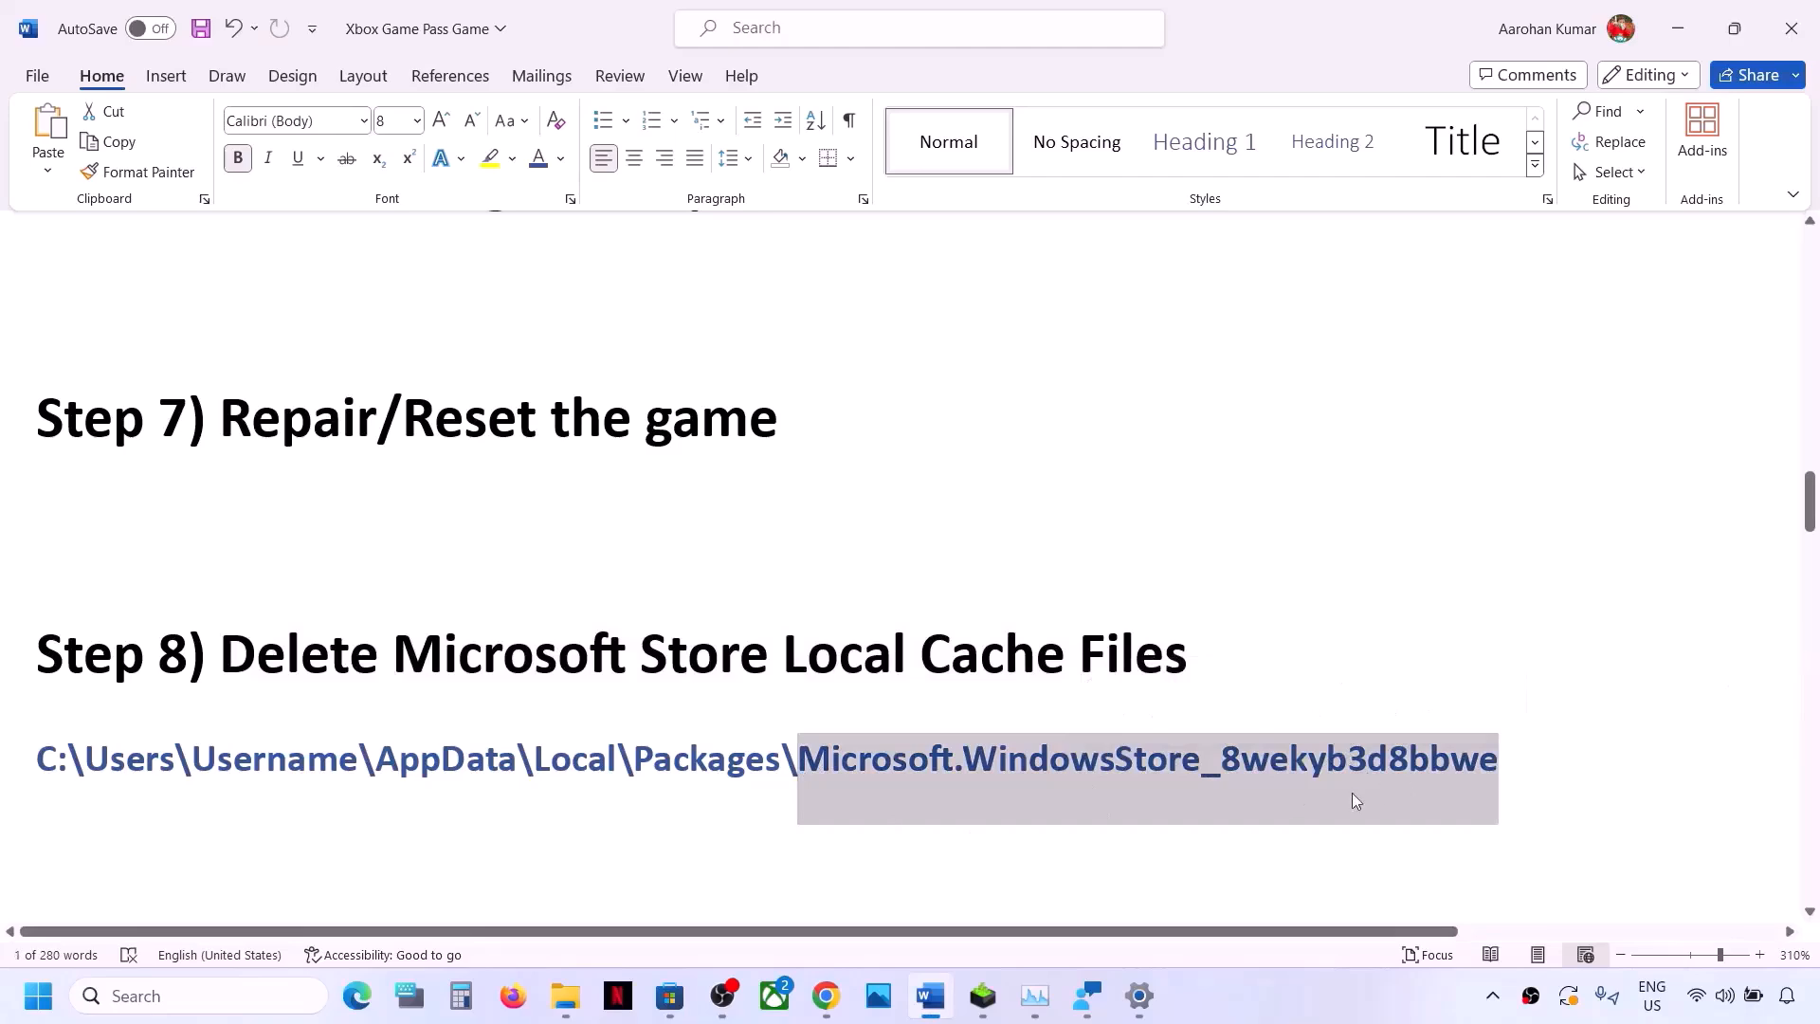
pyautogui.hotkey('alt', 'Tab')
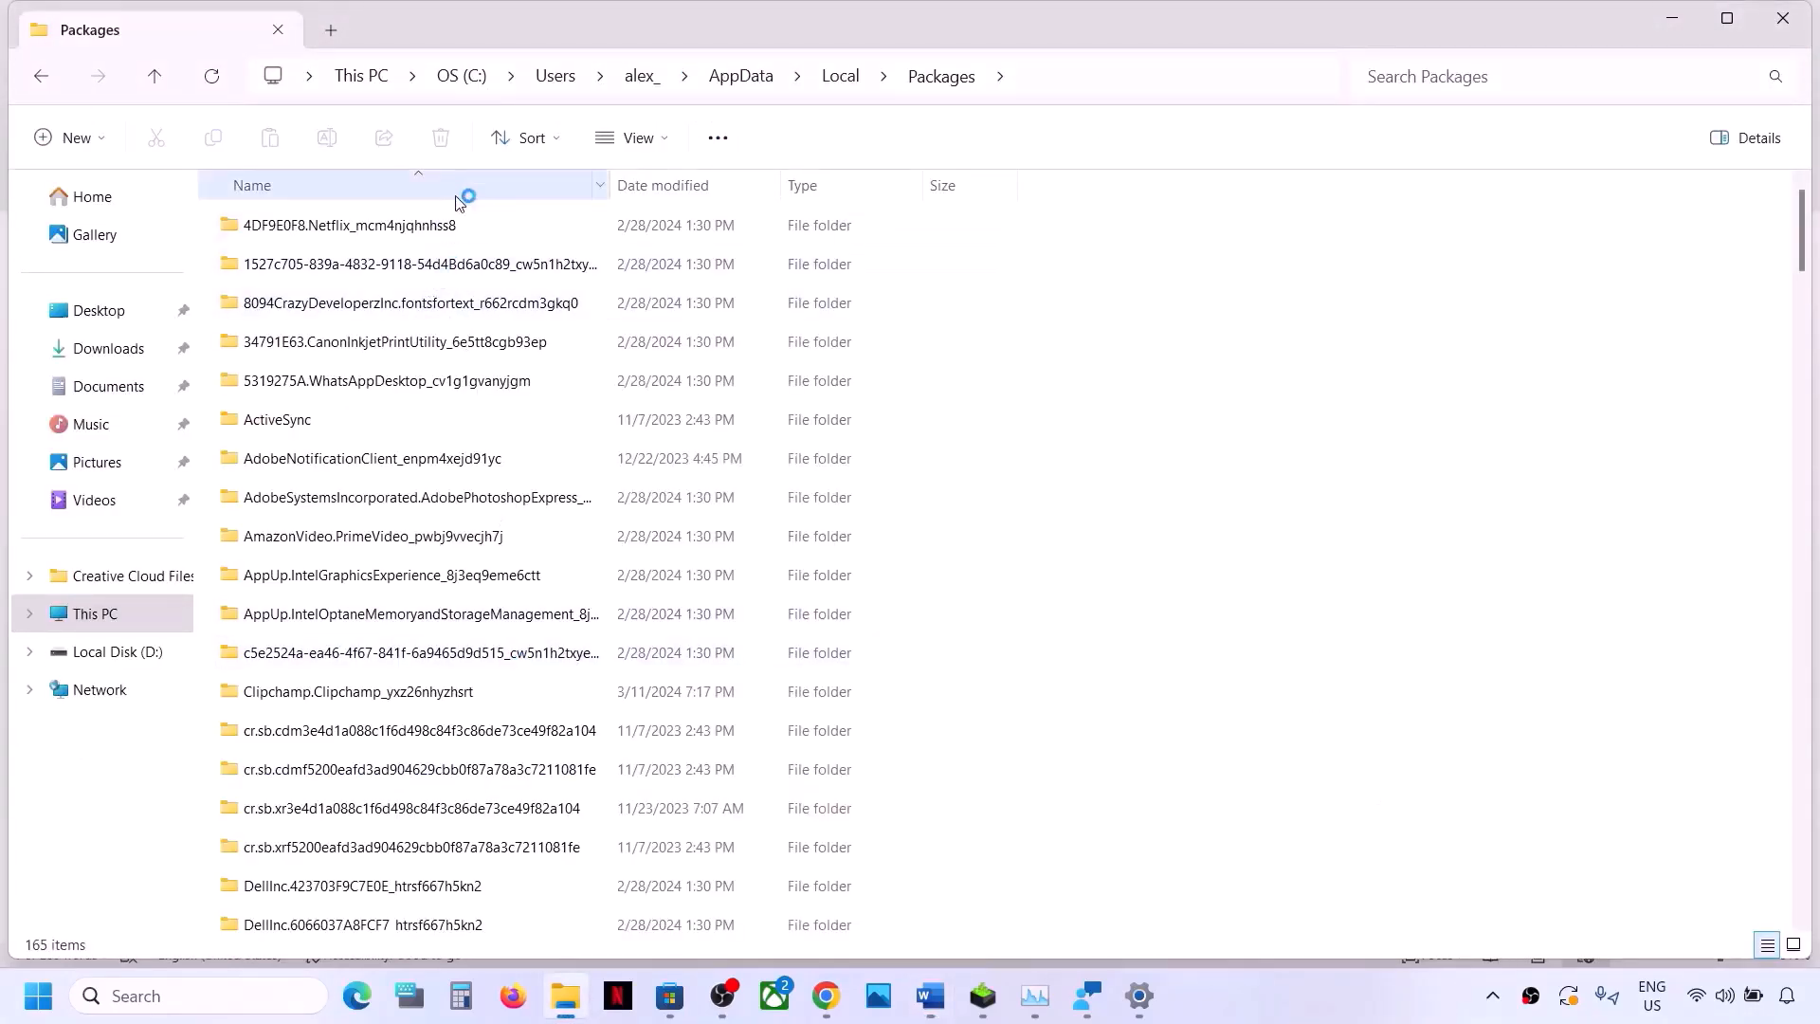
pyautogui.click(427, 185)
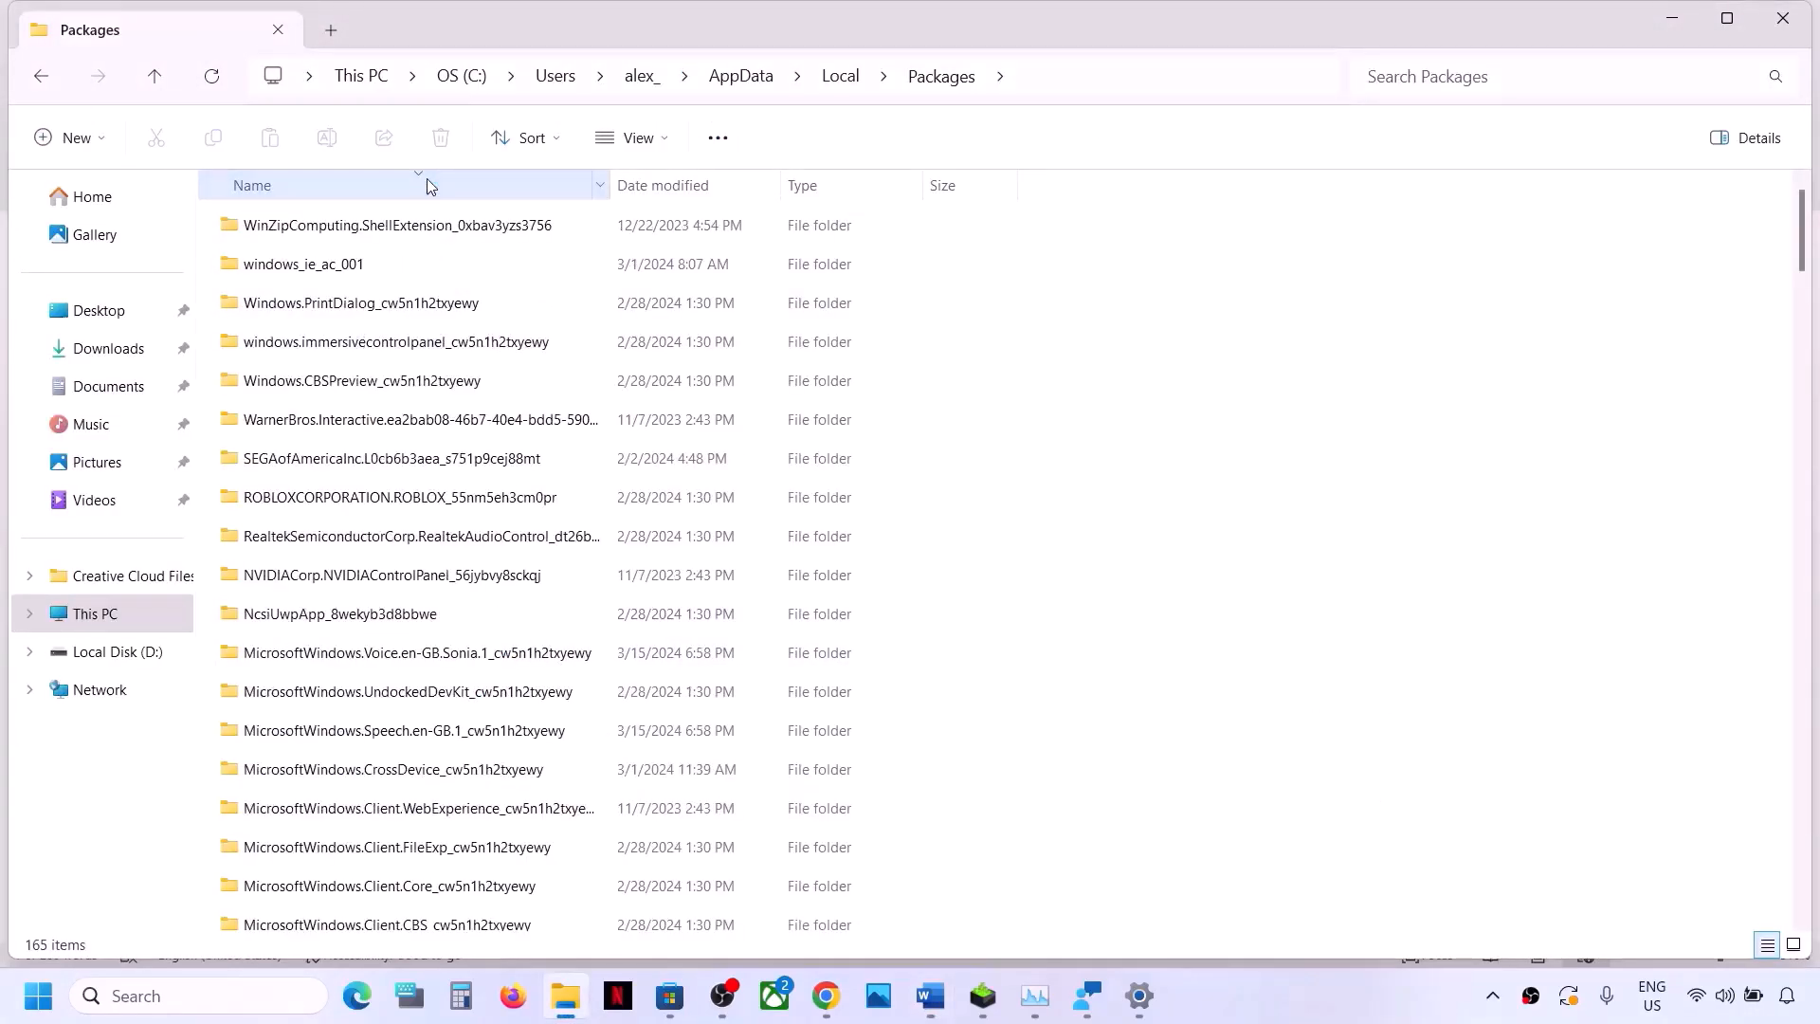
pyautogui.scroll(-4, 397, 731)
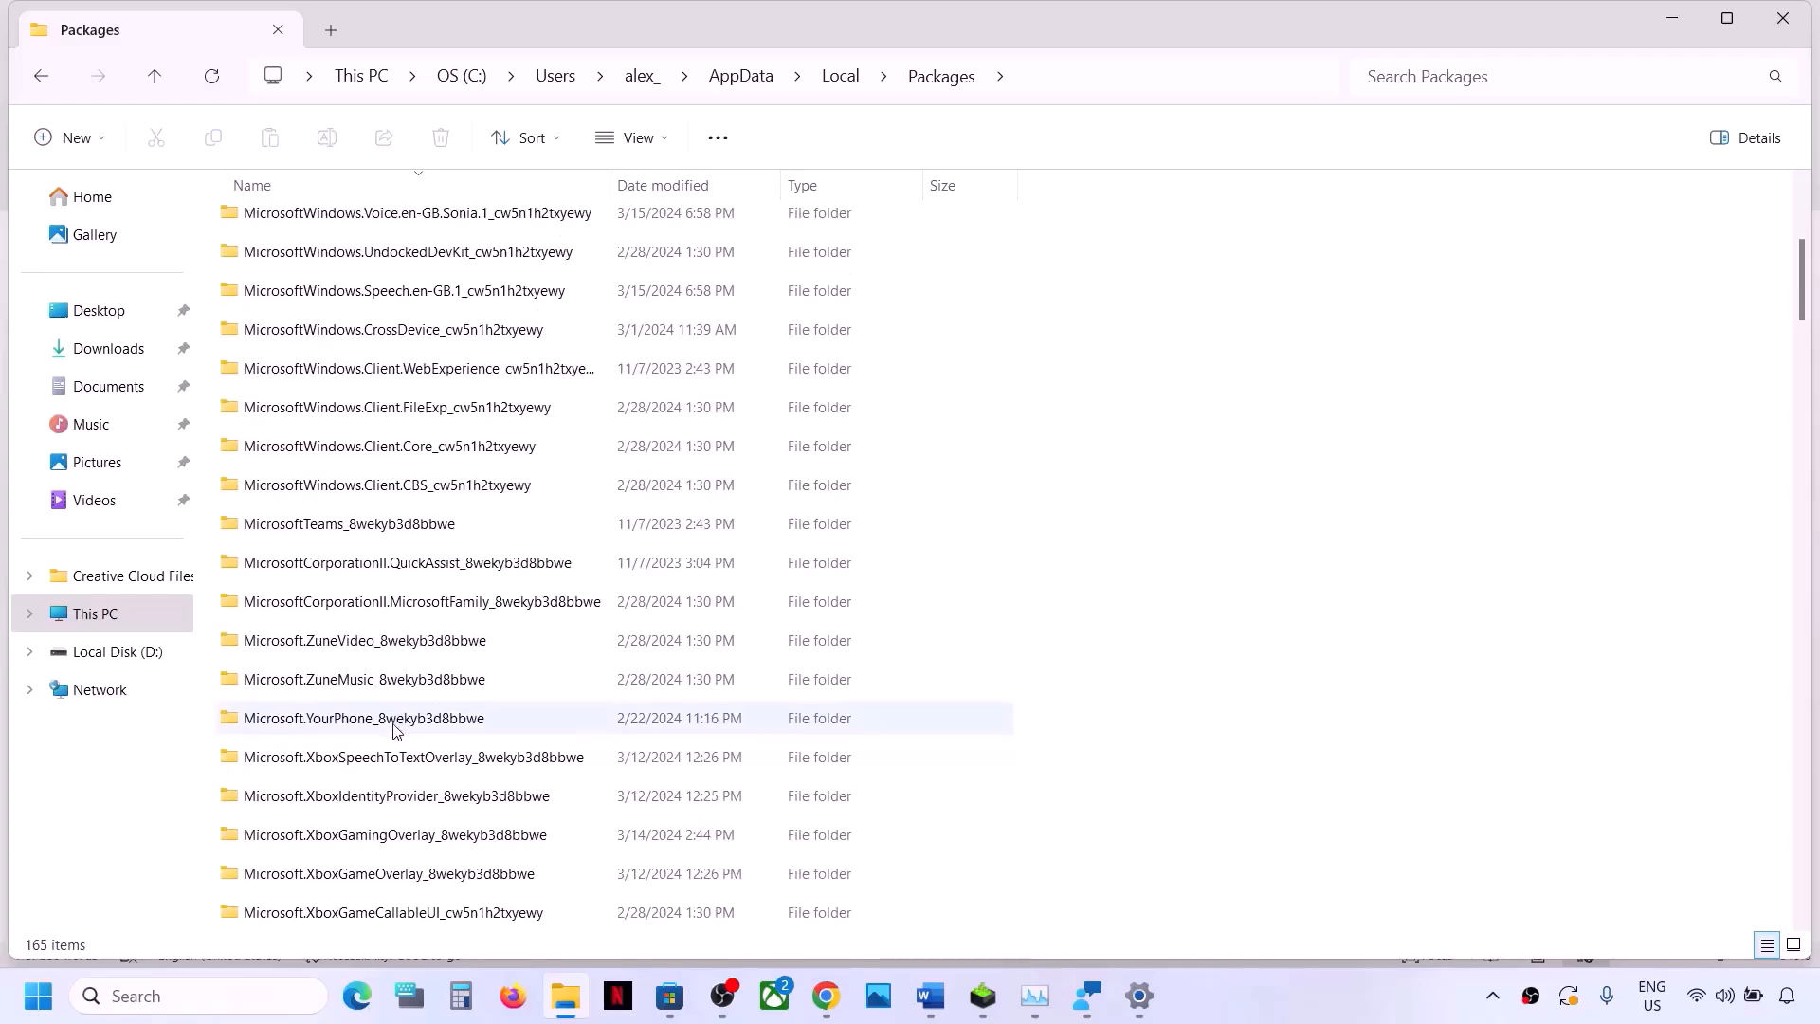
pyautogui.scroll(-3, 397, 730)
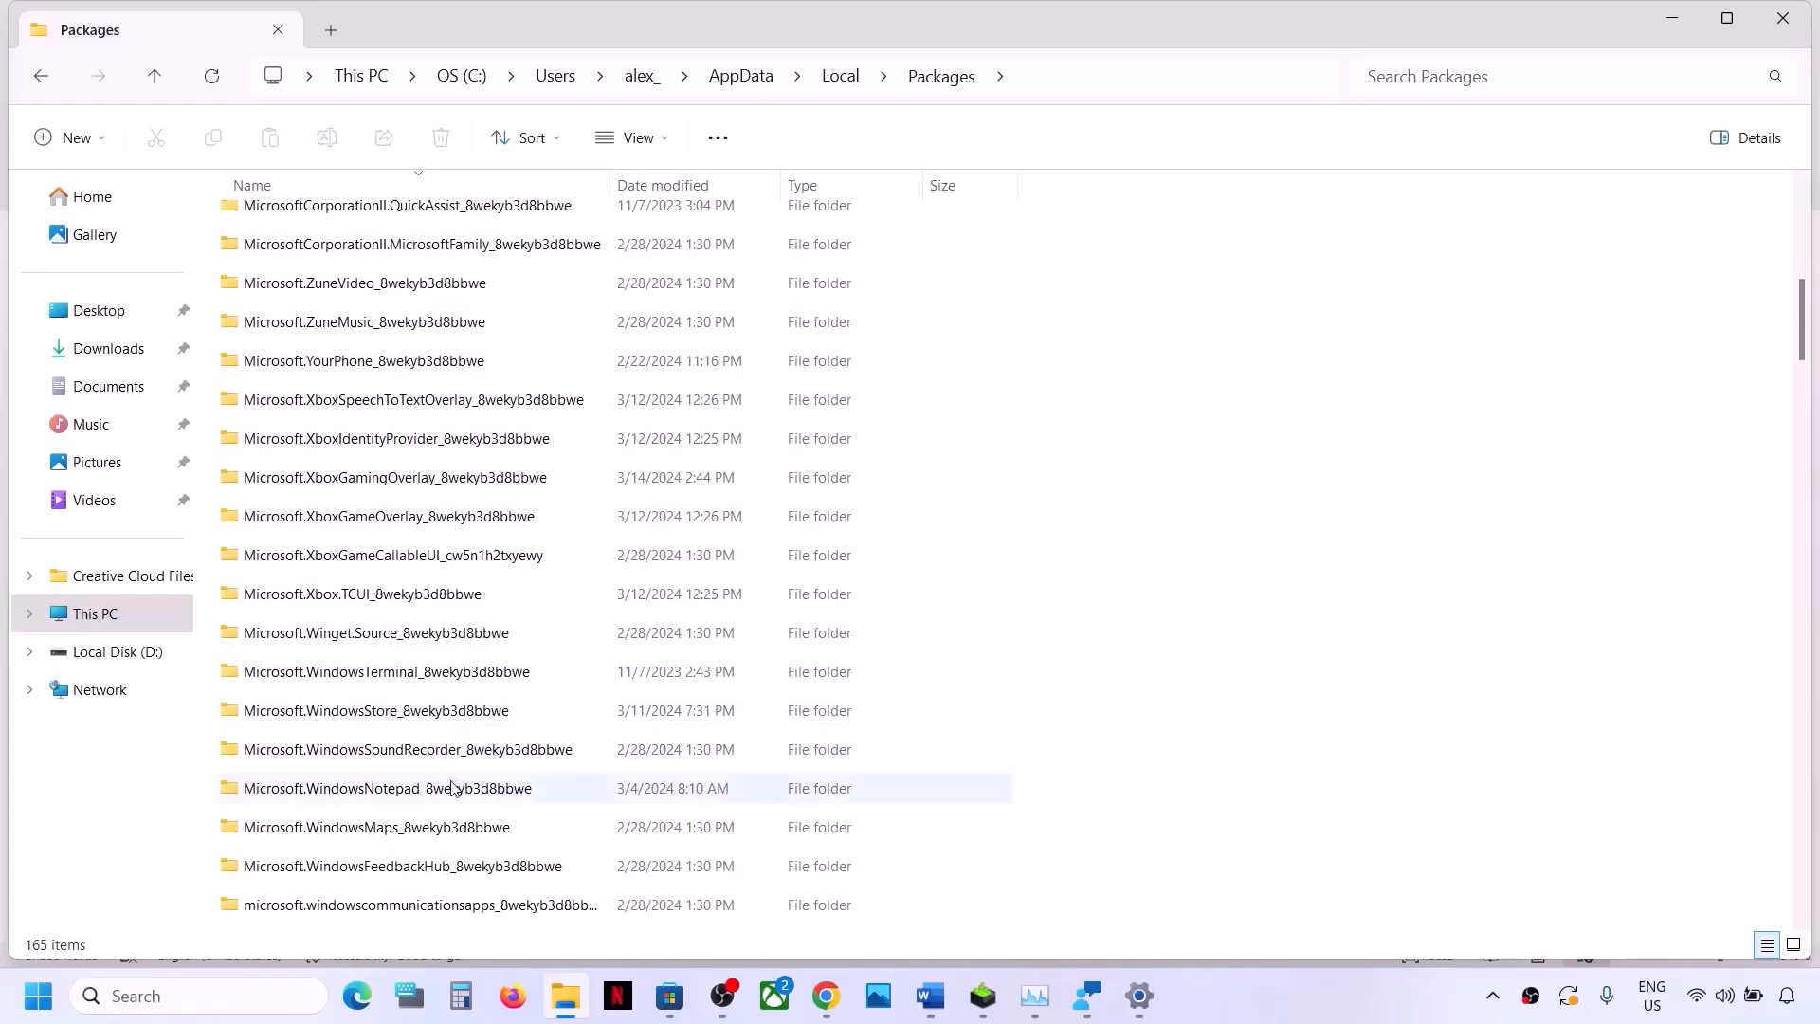
pyautogui.scroll(-2, 431, 806)
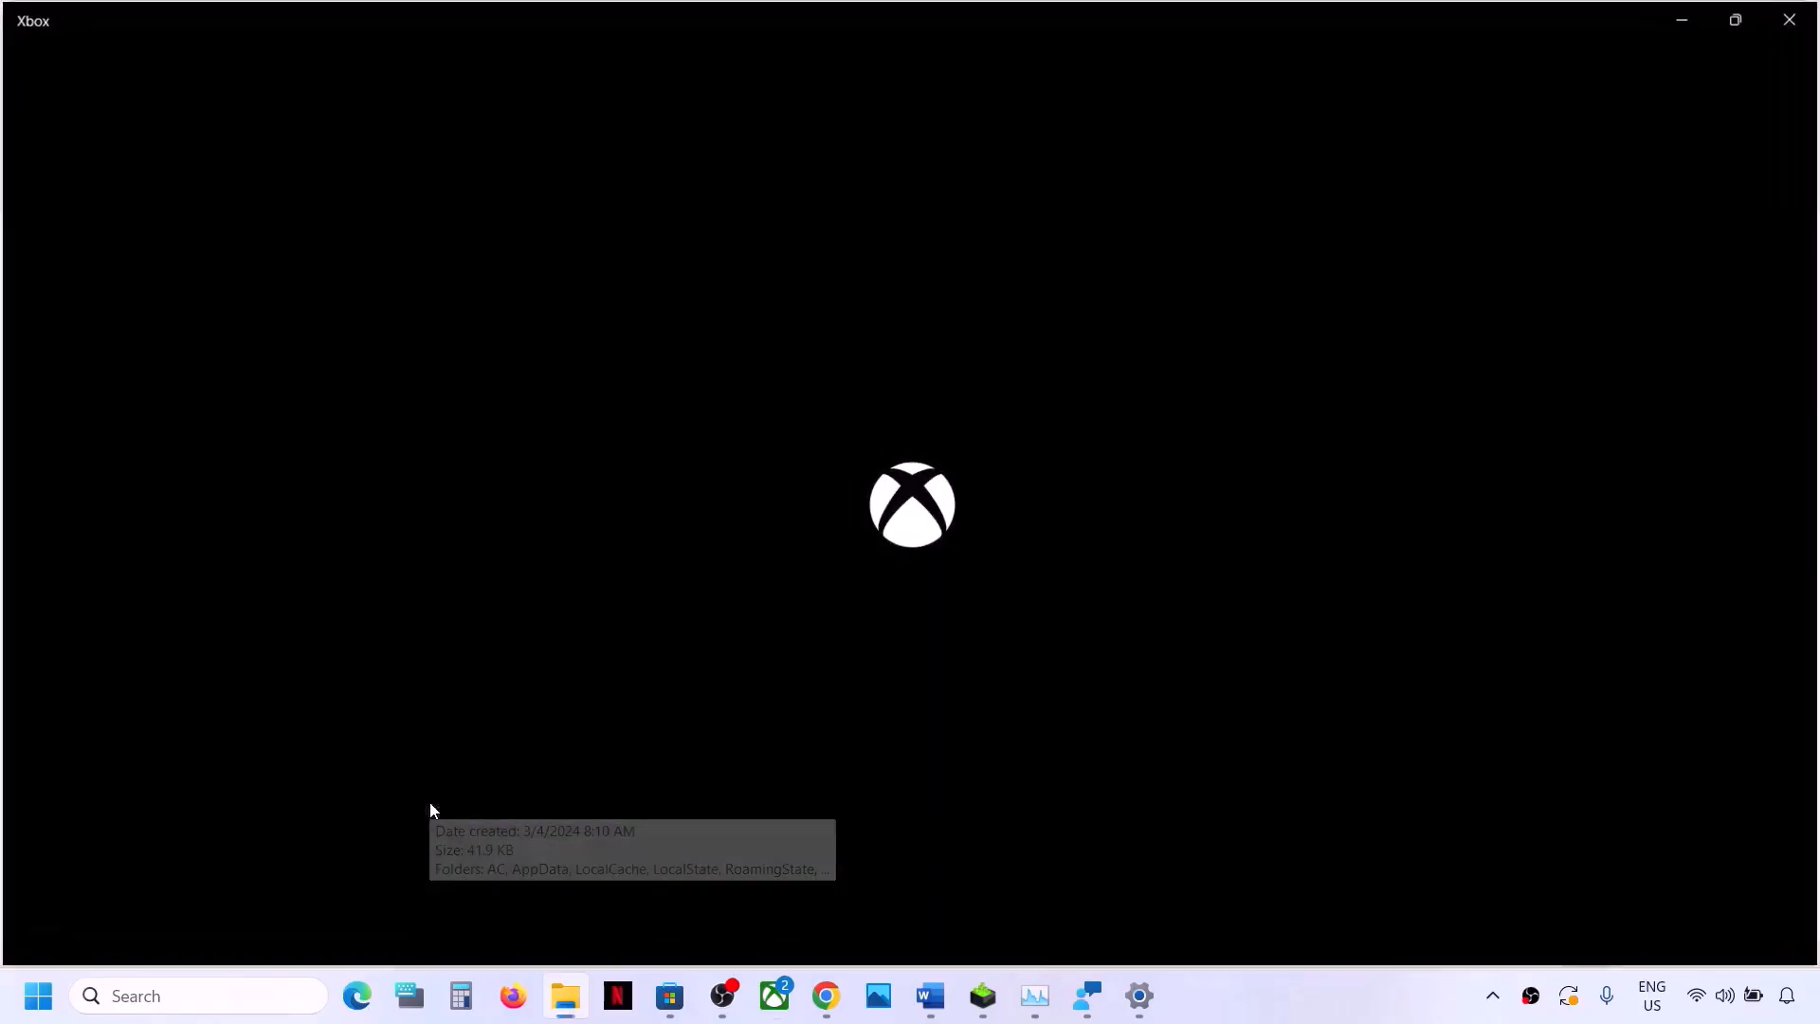
pyautogui.click(1688, 26)
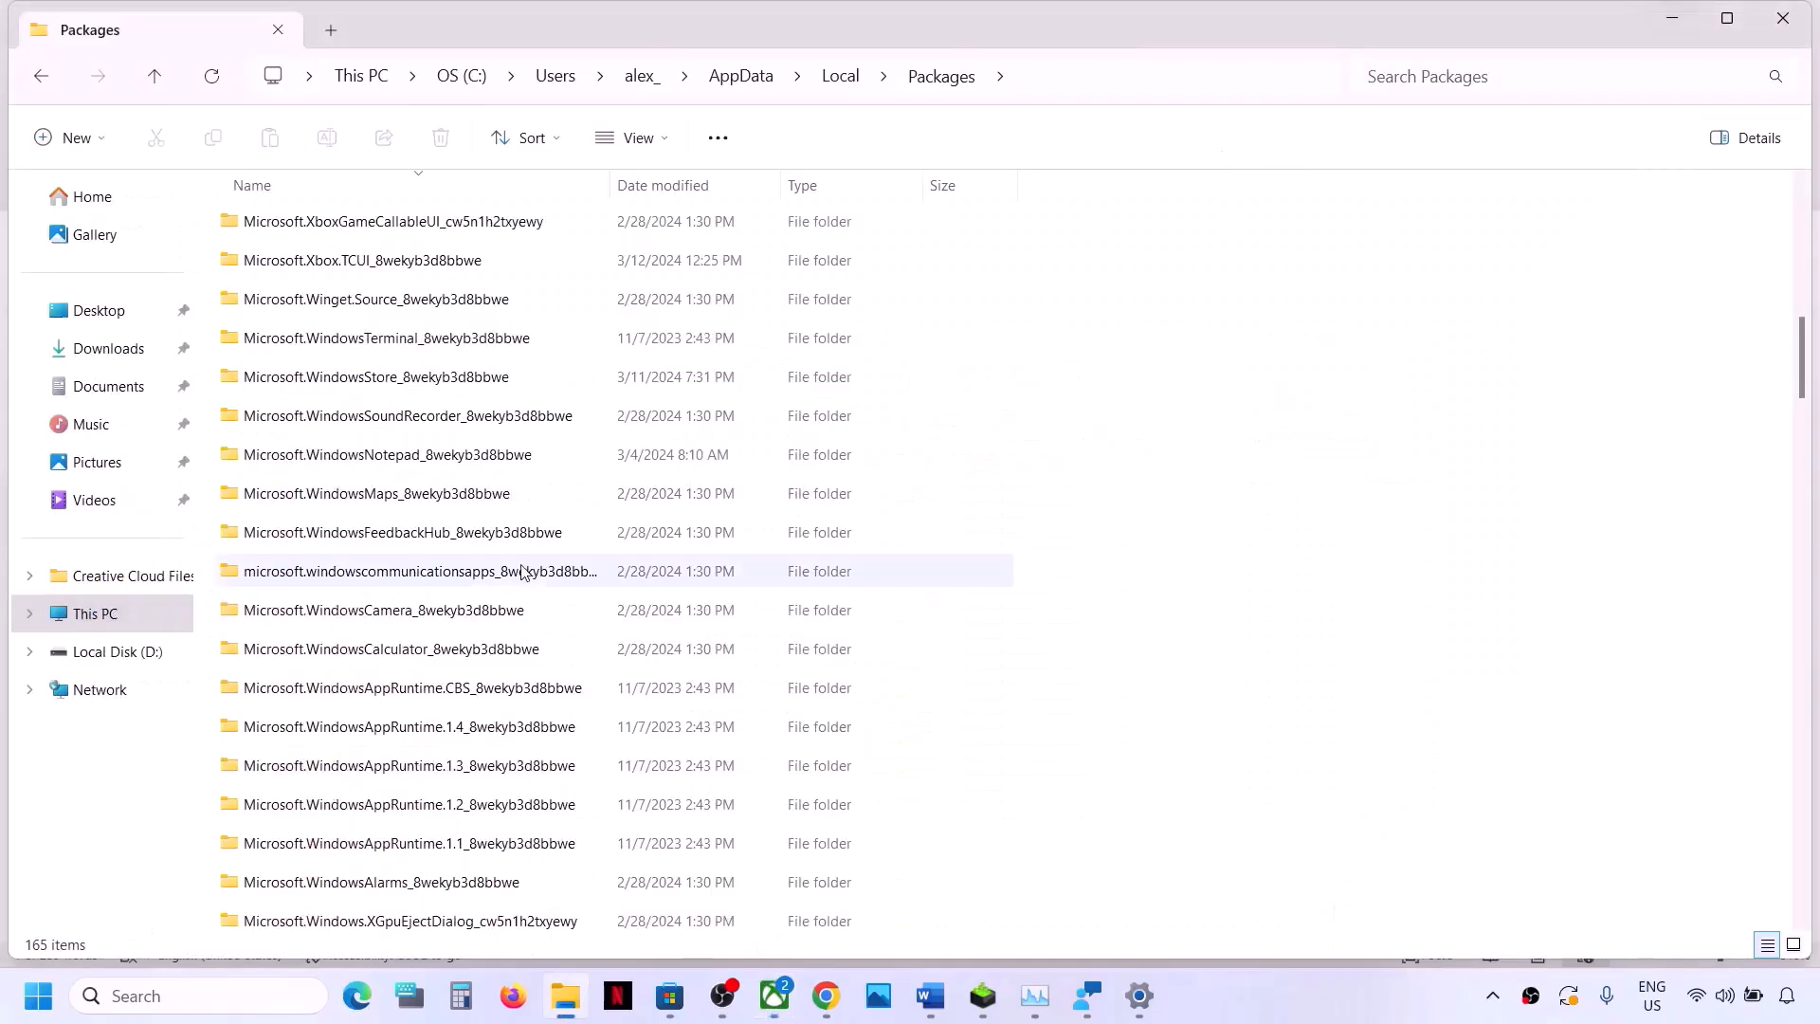
pyautogui.scroll(-4, 326, 749)
pyautogui.scroll(-12, 326, 749)
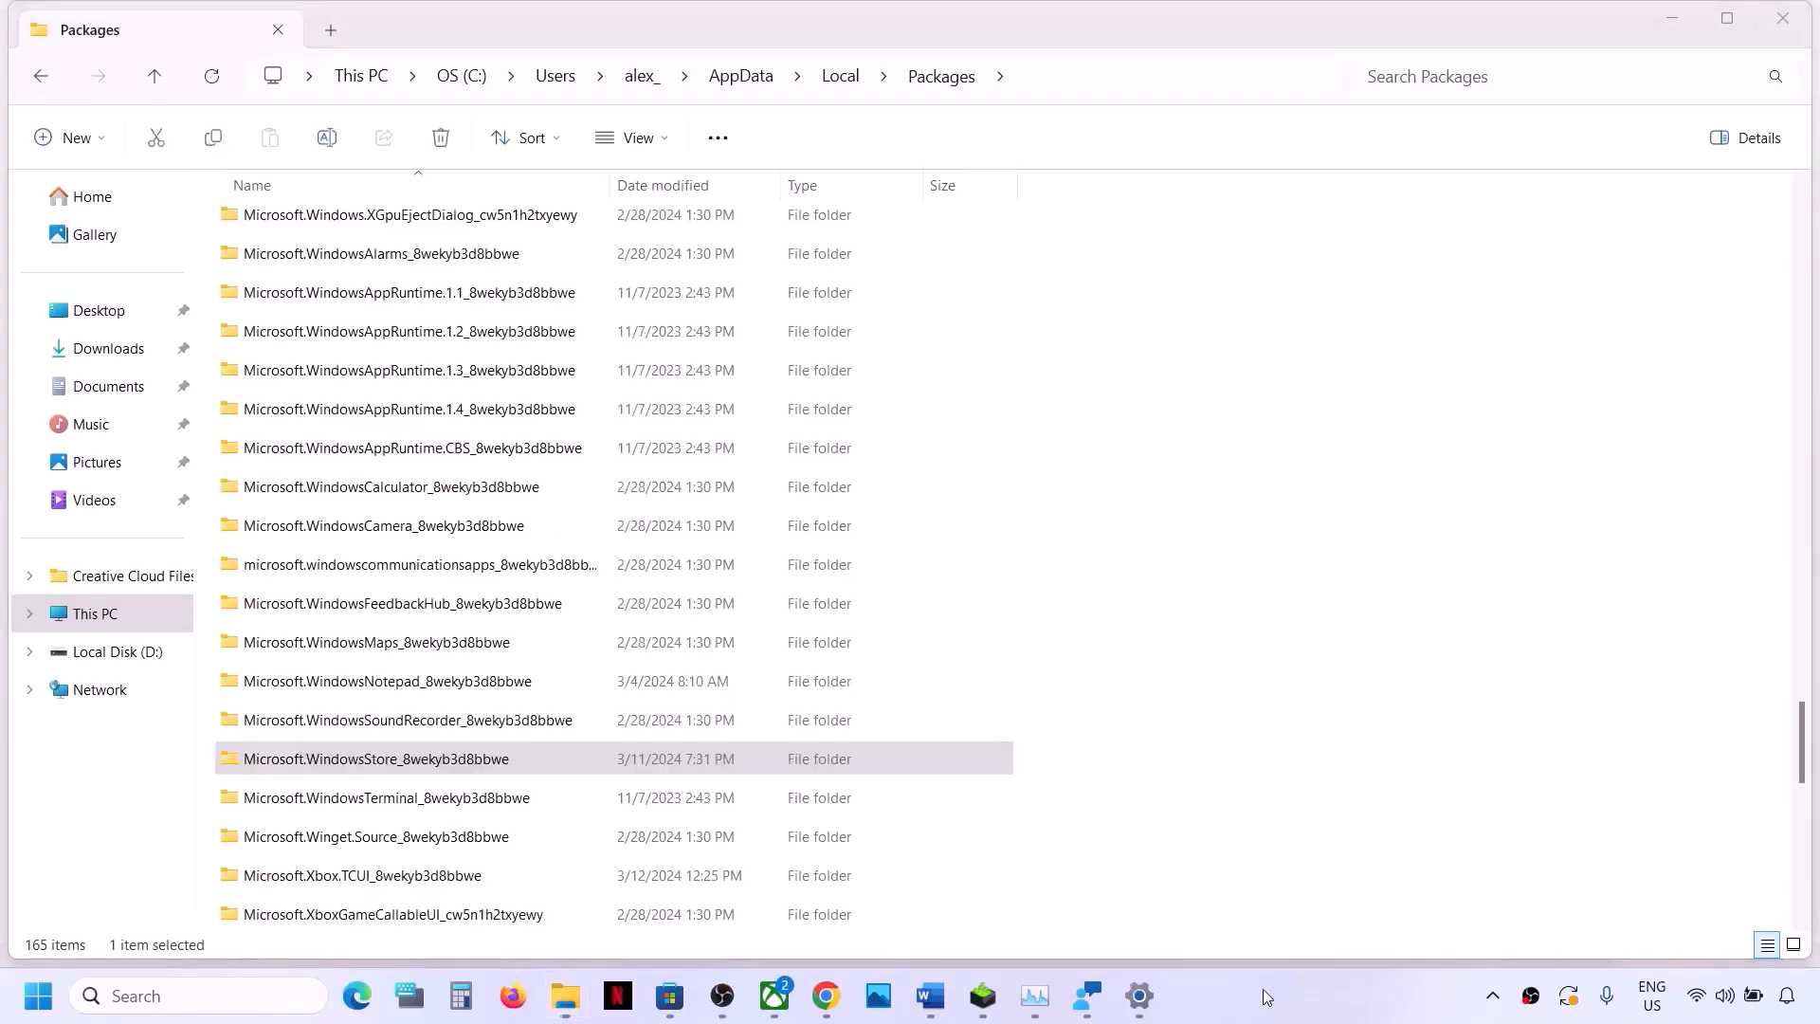
pyautogui.click(382, 771)
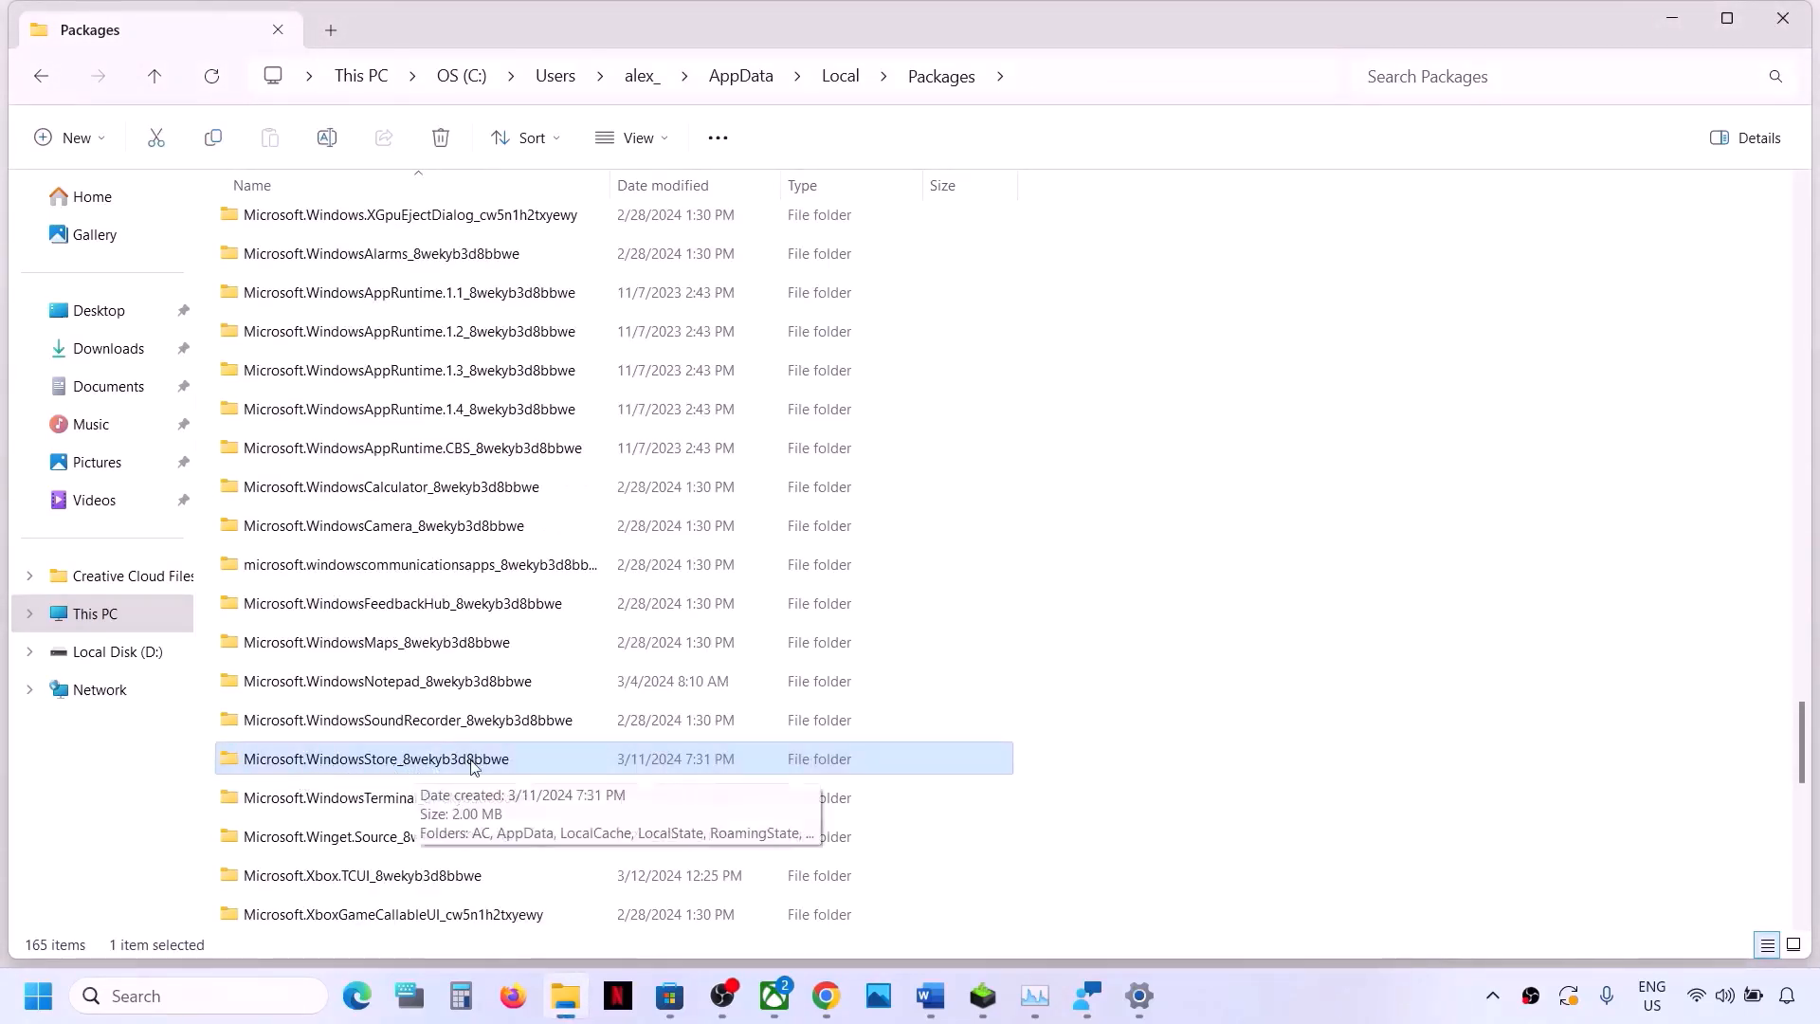
# Step: Open the Microsoft.WindowsStore_8wekyb3d8bbwe folder in Packages and delete its LocalCache folder
pyautogui.hotkey('alt', 'Tab')
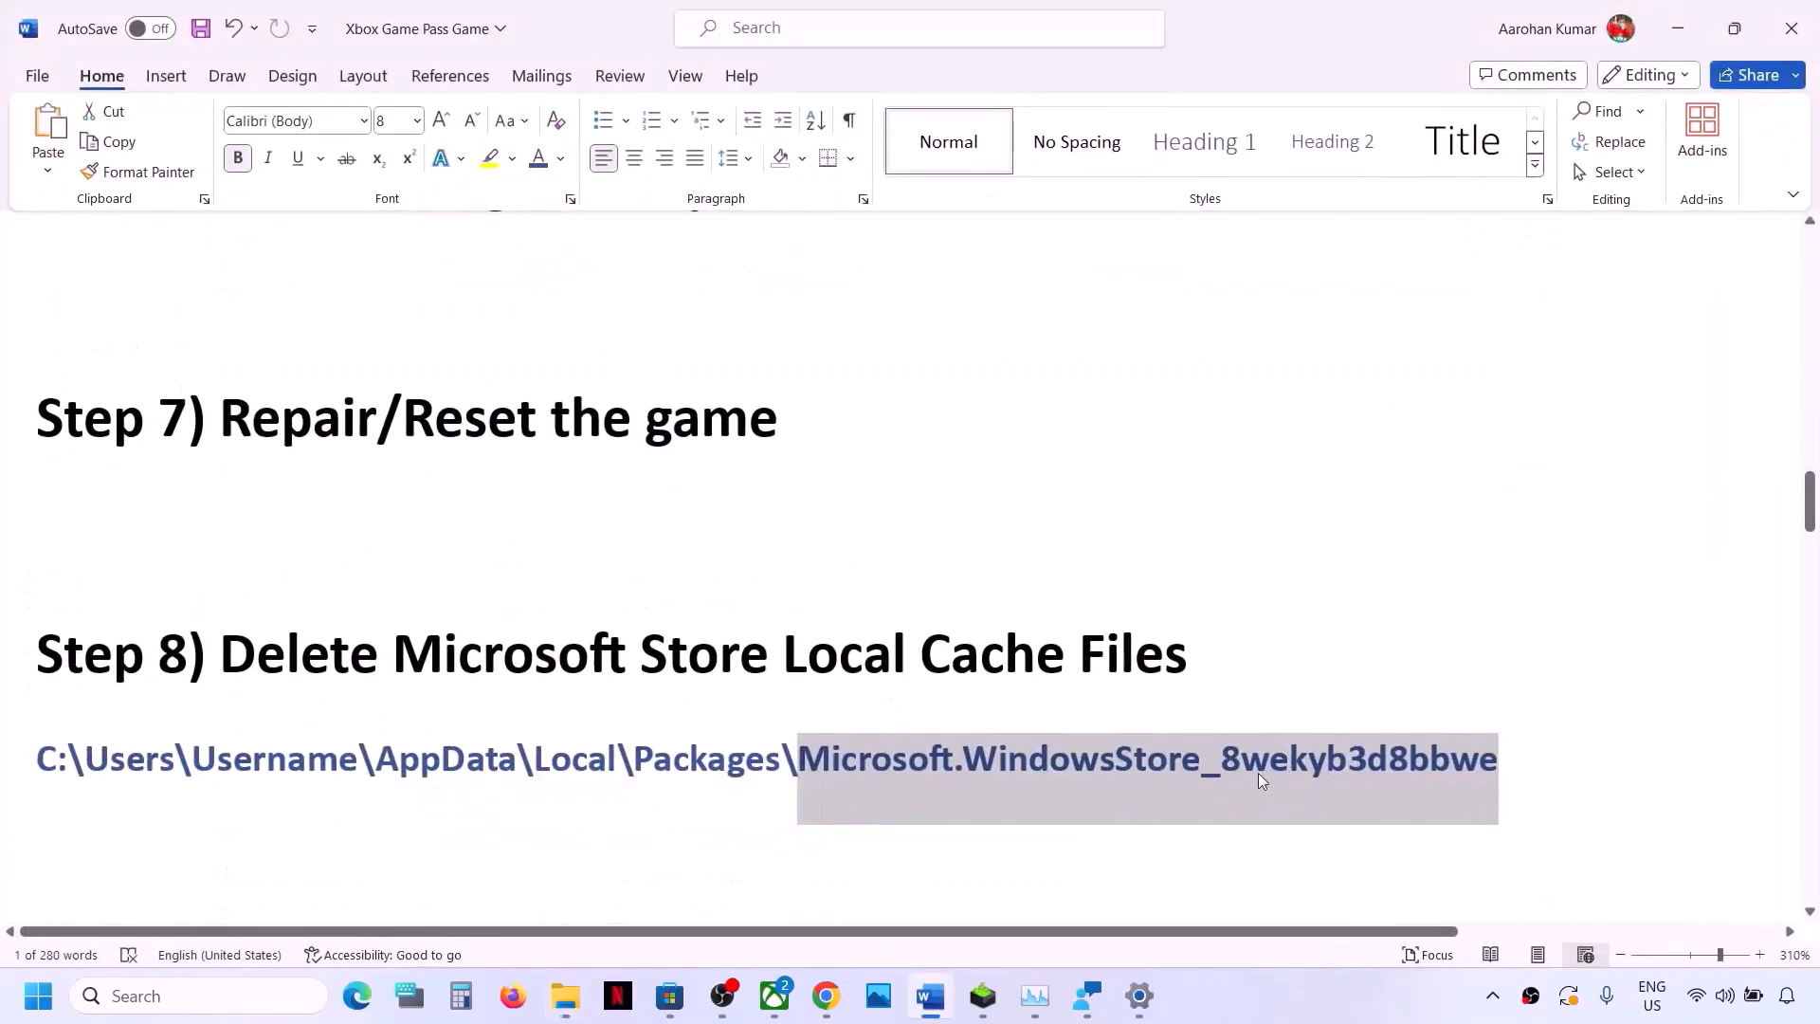
pyautogui.hotkey('alt', 'Tab')
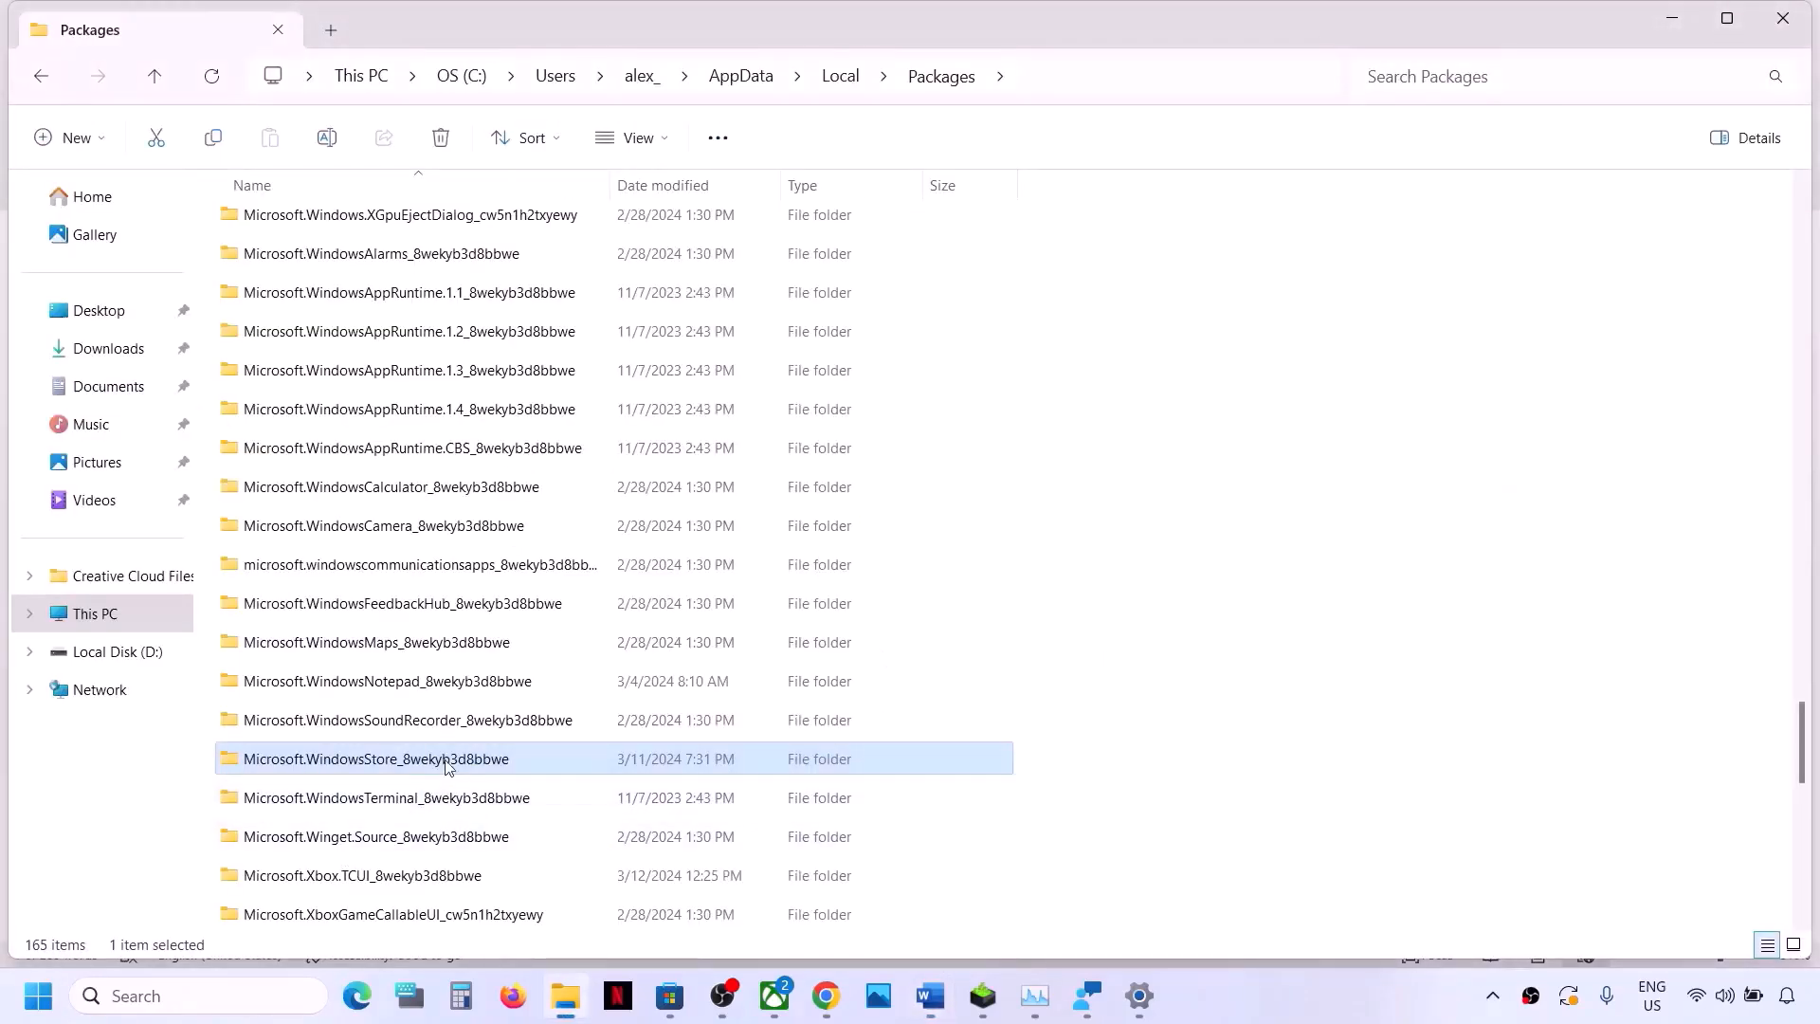
pyautogui.doubleClick(413, 768)
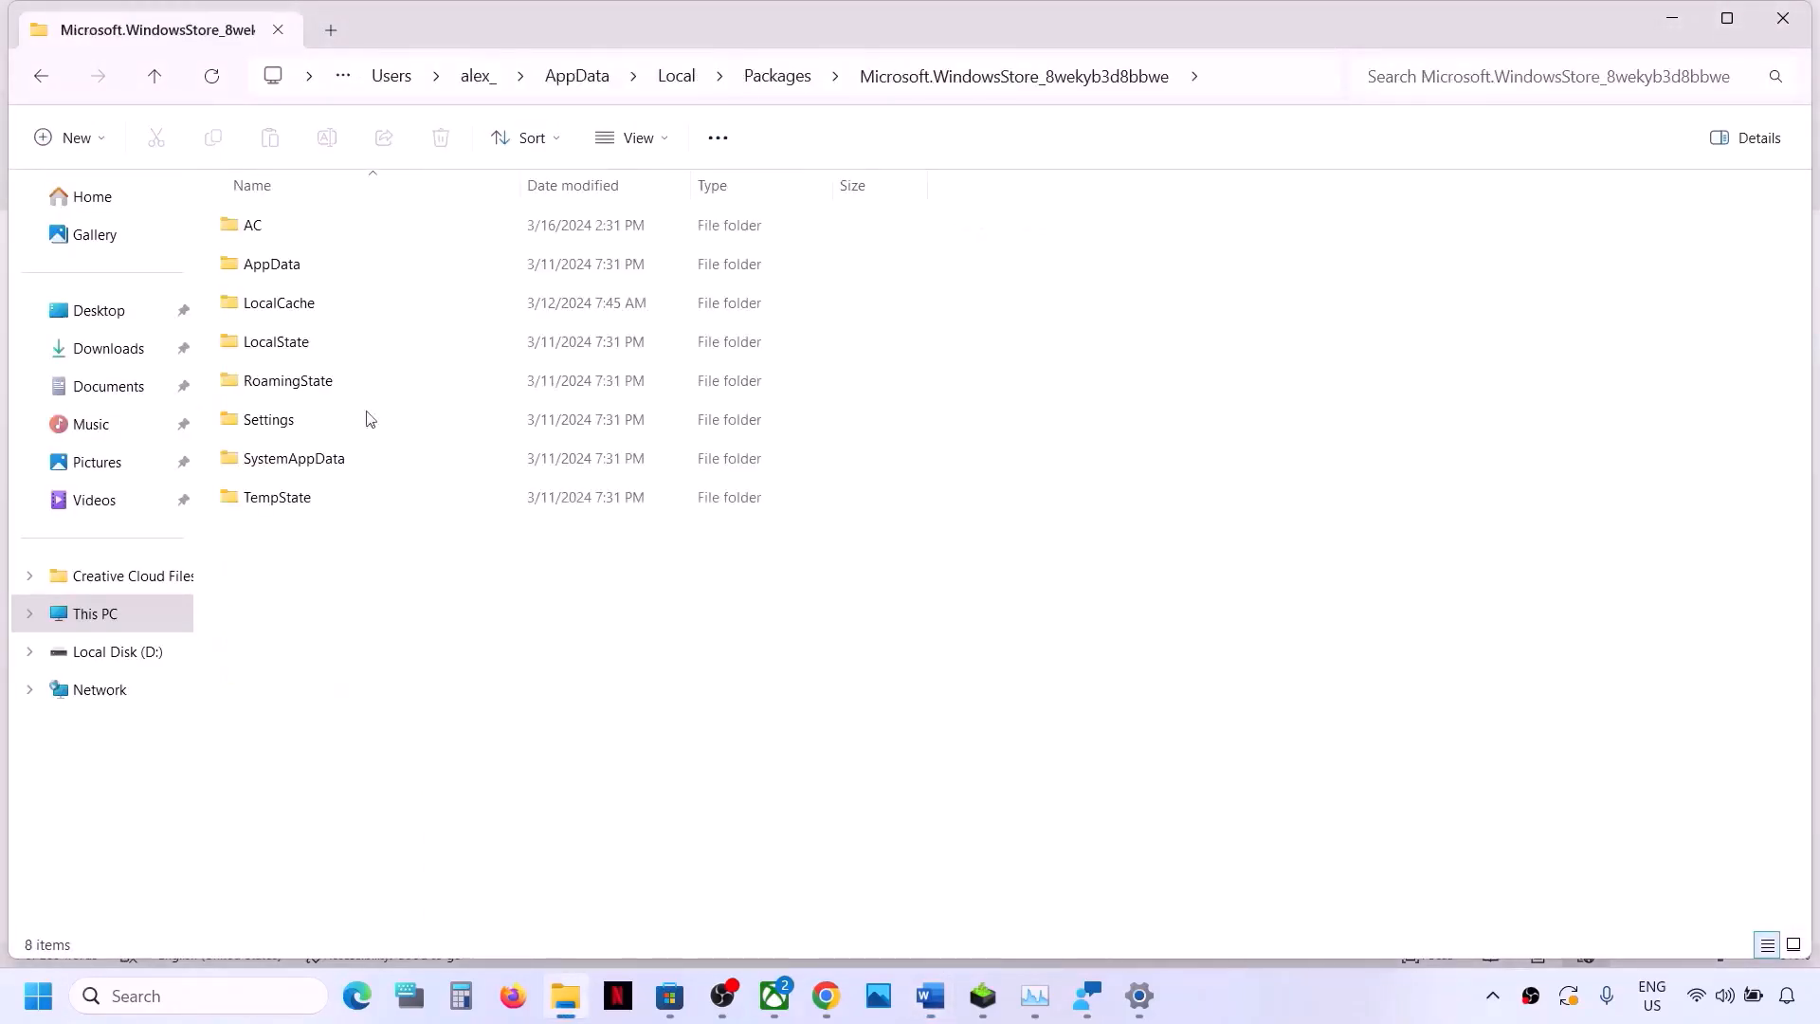
pyautogui.click(284, 311)
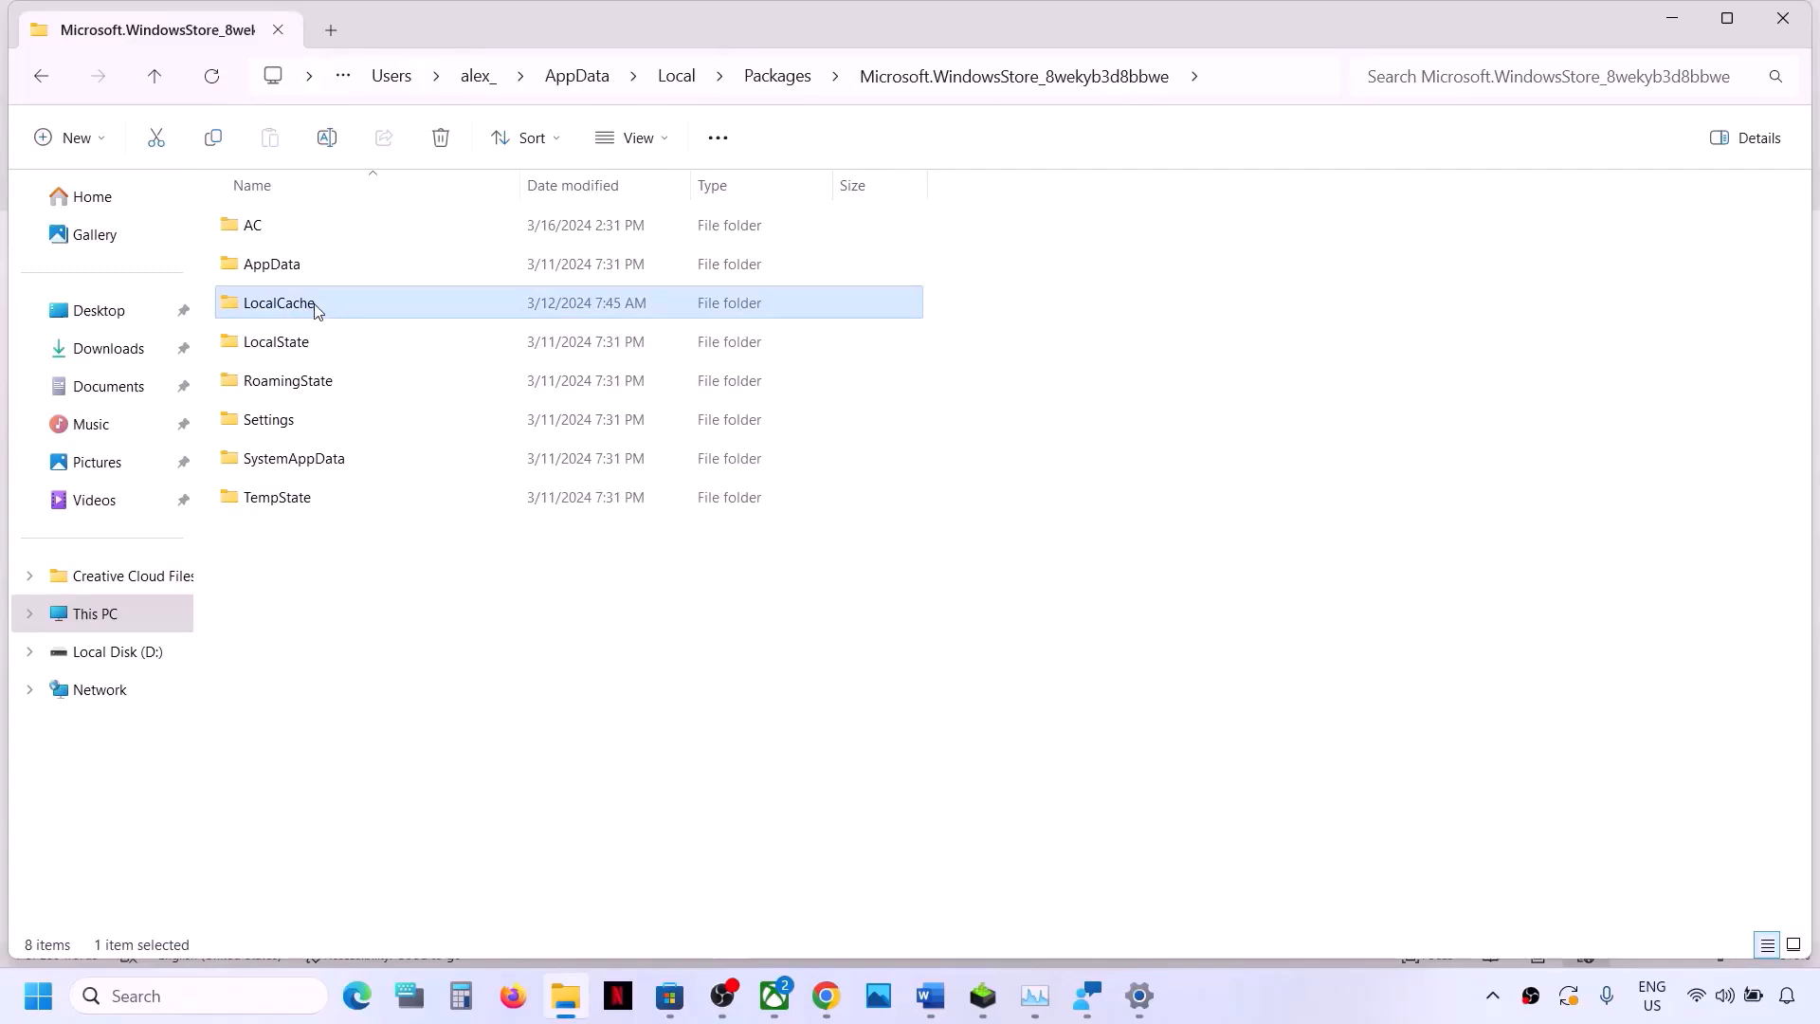
pyautogui.rightClick(316, 311)
pyautogui.click(484, 338)
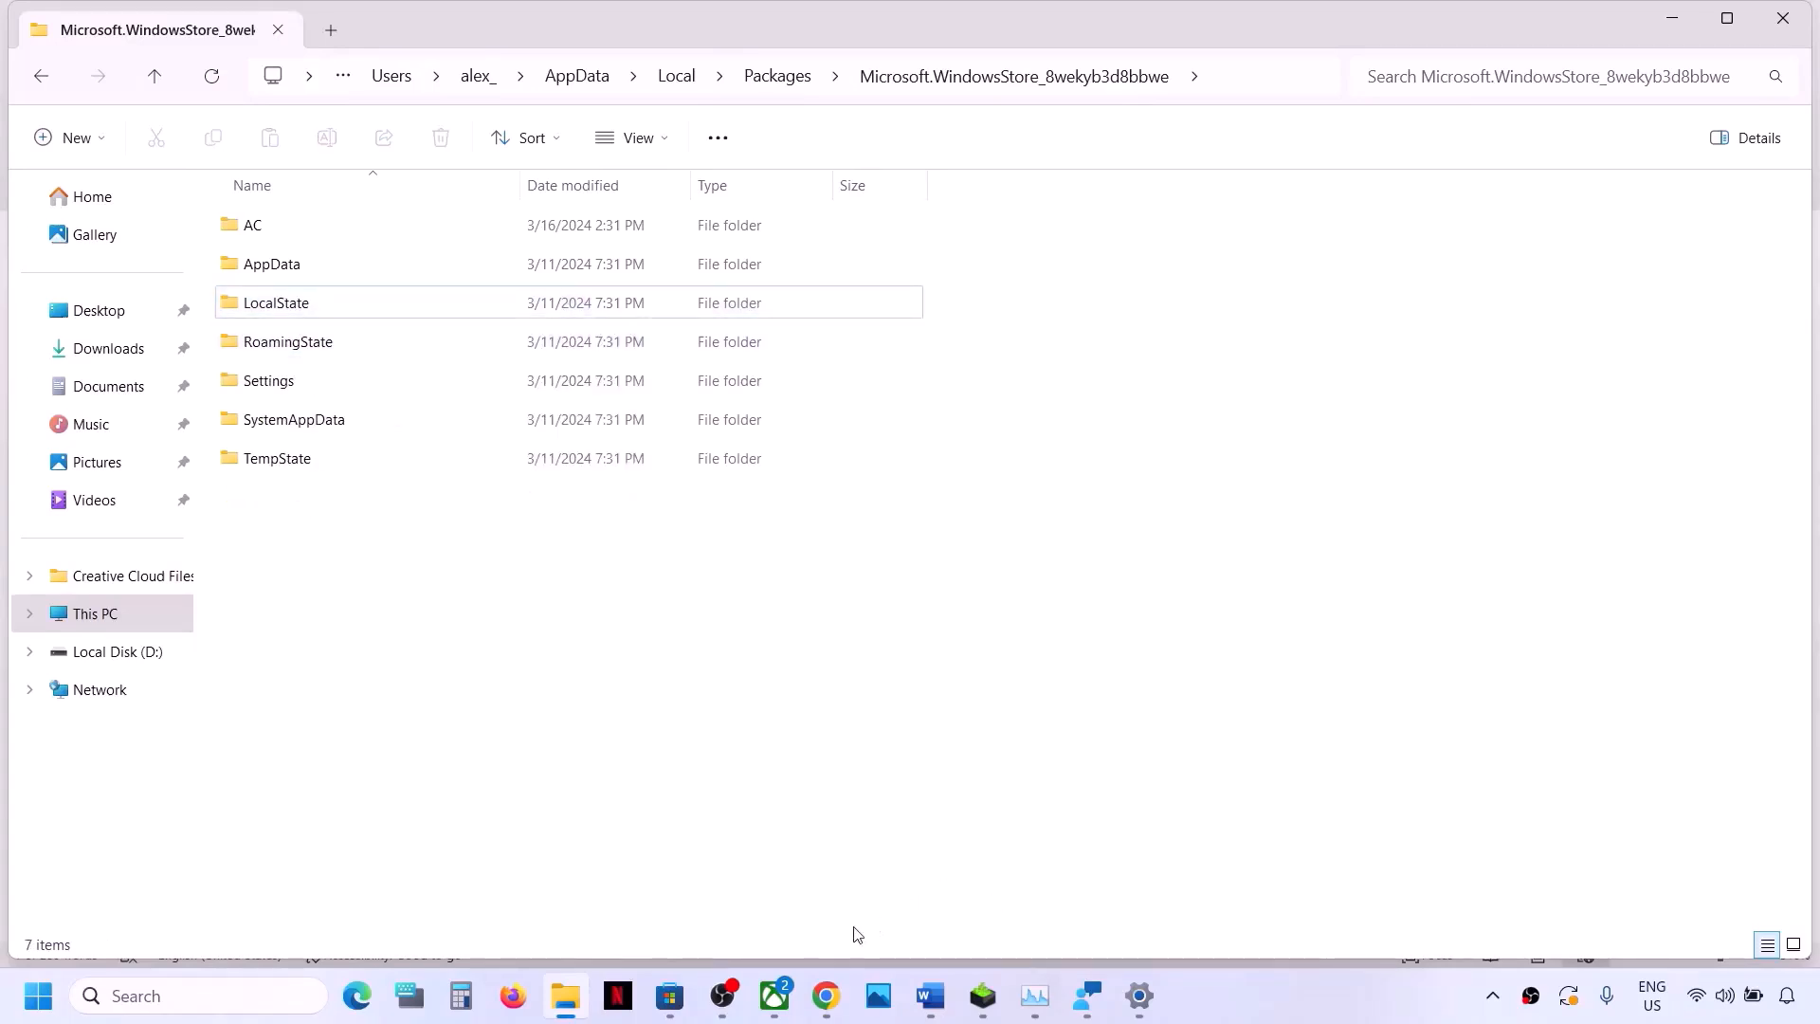
# Step: Switch to the Word document and highlight the Step 9 text on logging in with the same account in the Xbox and Microsoft Store apps
pyautogui.click(930, 996)
pyautogui.scroll(-2, 604, 774)
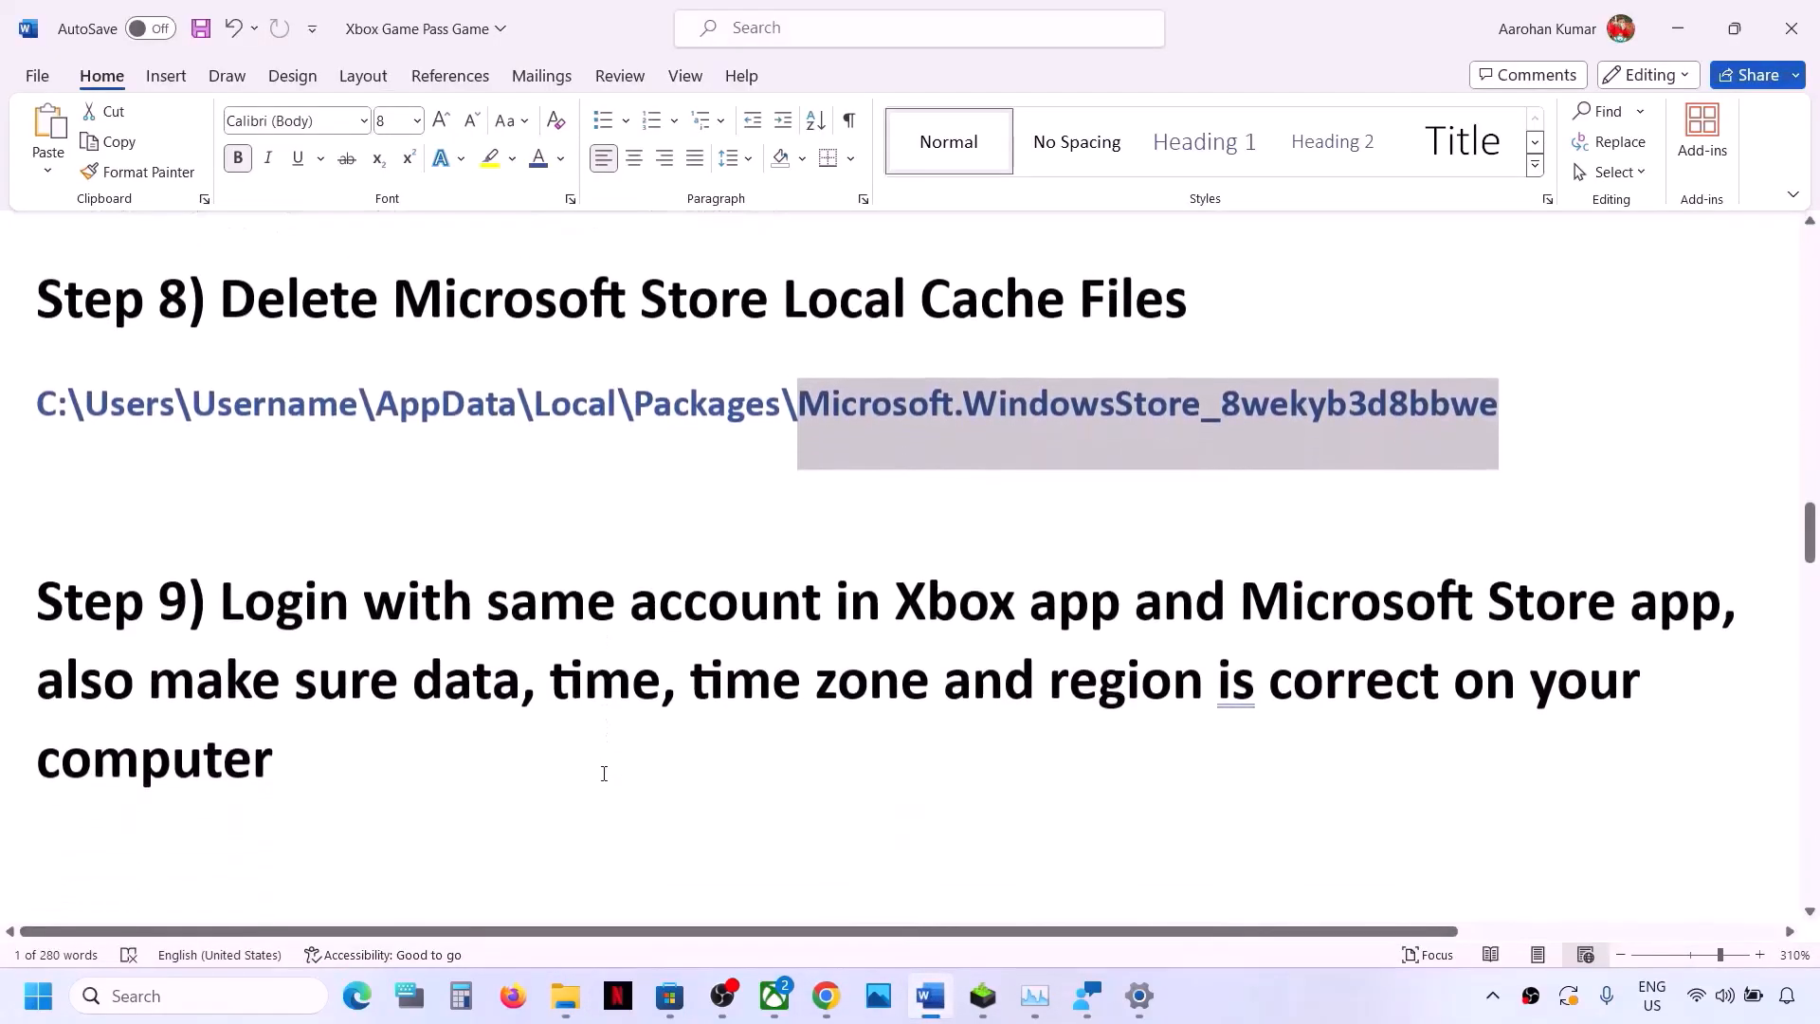
pyautogui.moveTo(229, 608); pyautogui.dragTo(1586, 619)
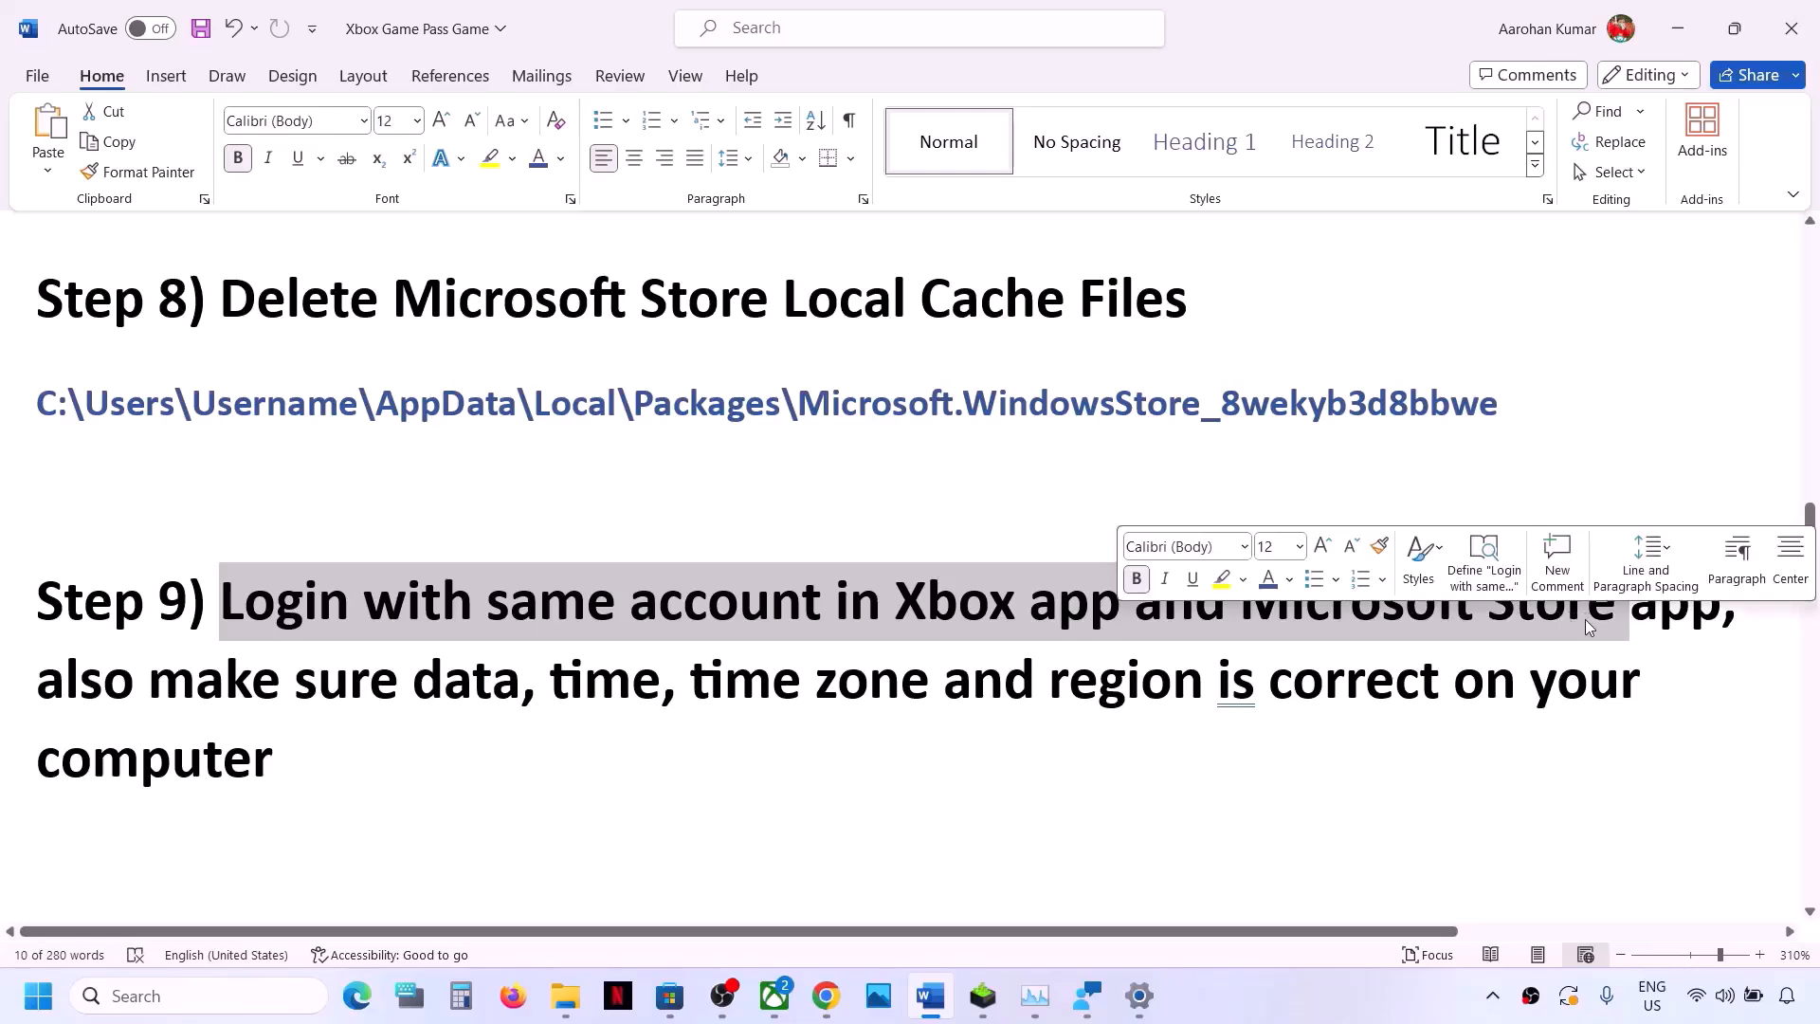
# Step: Switch to Microsoft Store and sign in with the second listed Microsoft account, entering the account PIN
pyautogui.click(669, 995)
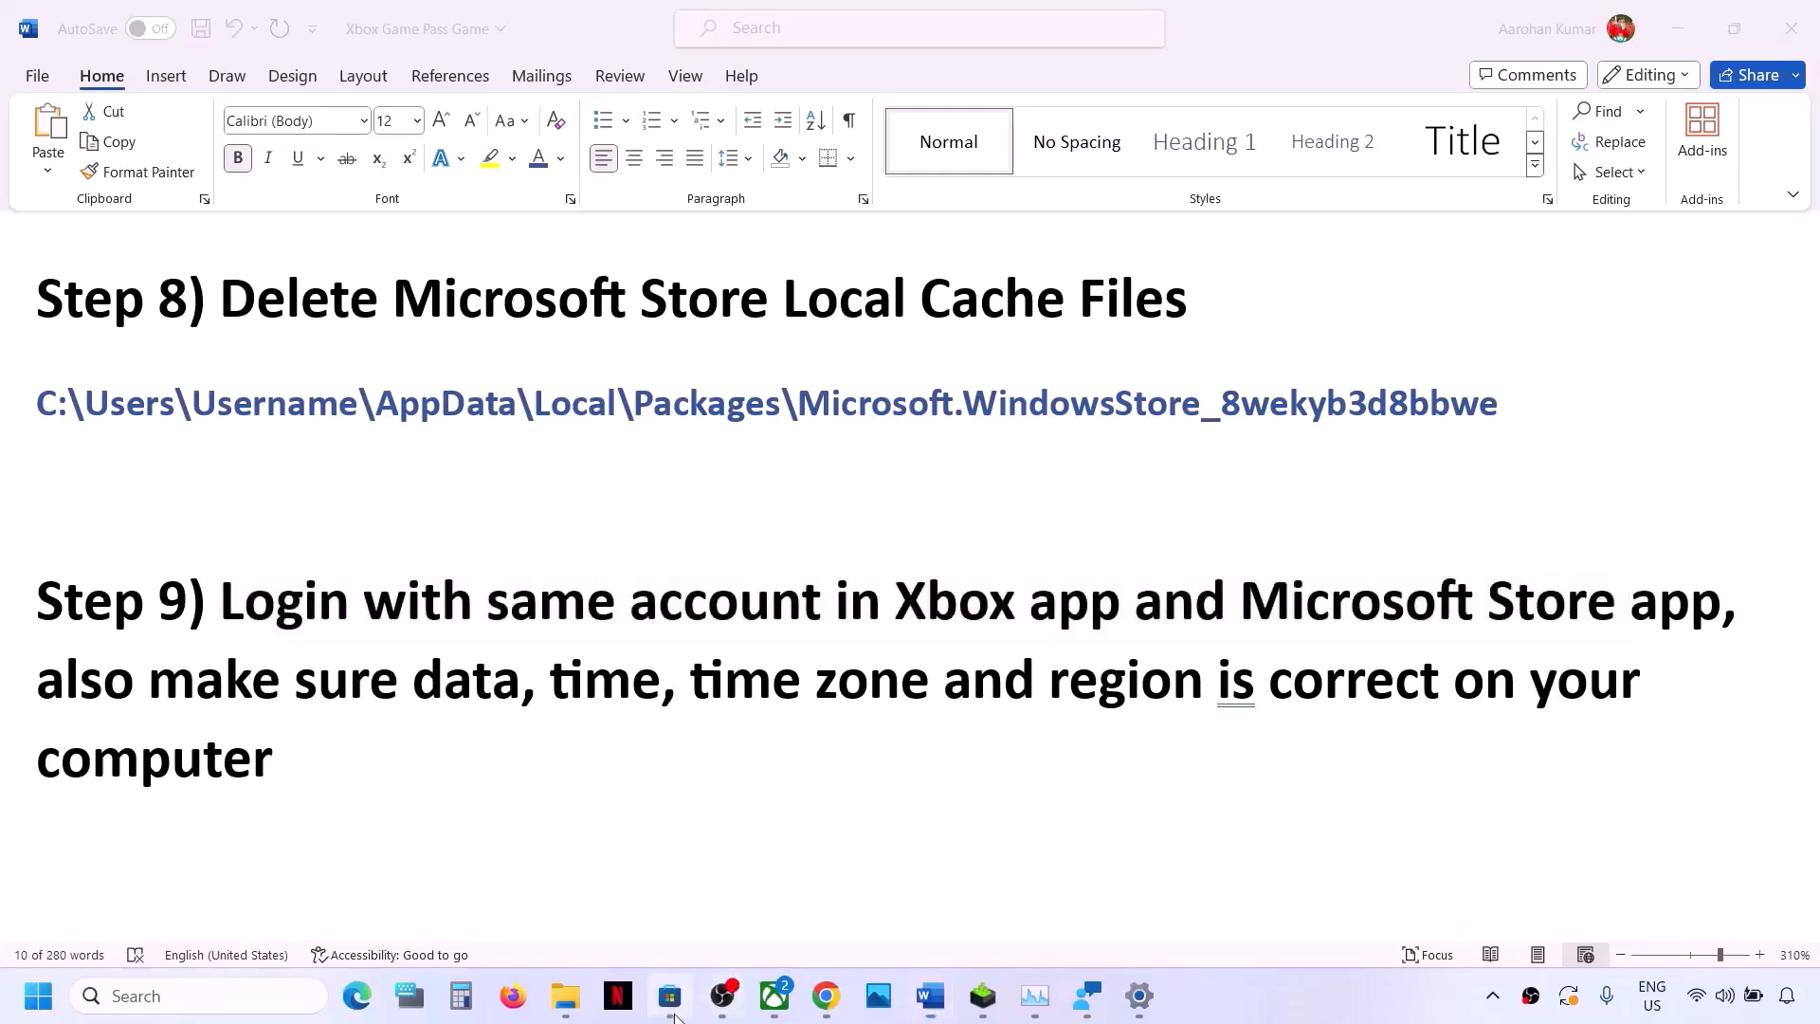
pyautogui.click(1575, 29)
pyautogui.click(1323, 132)
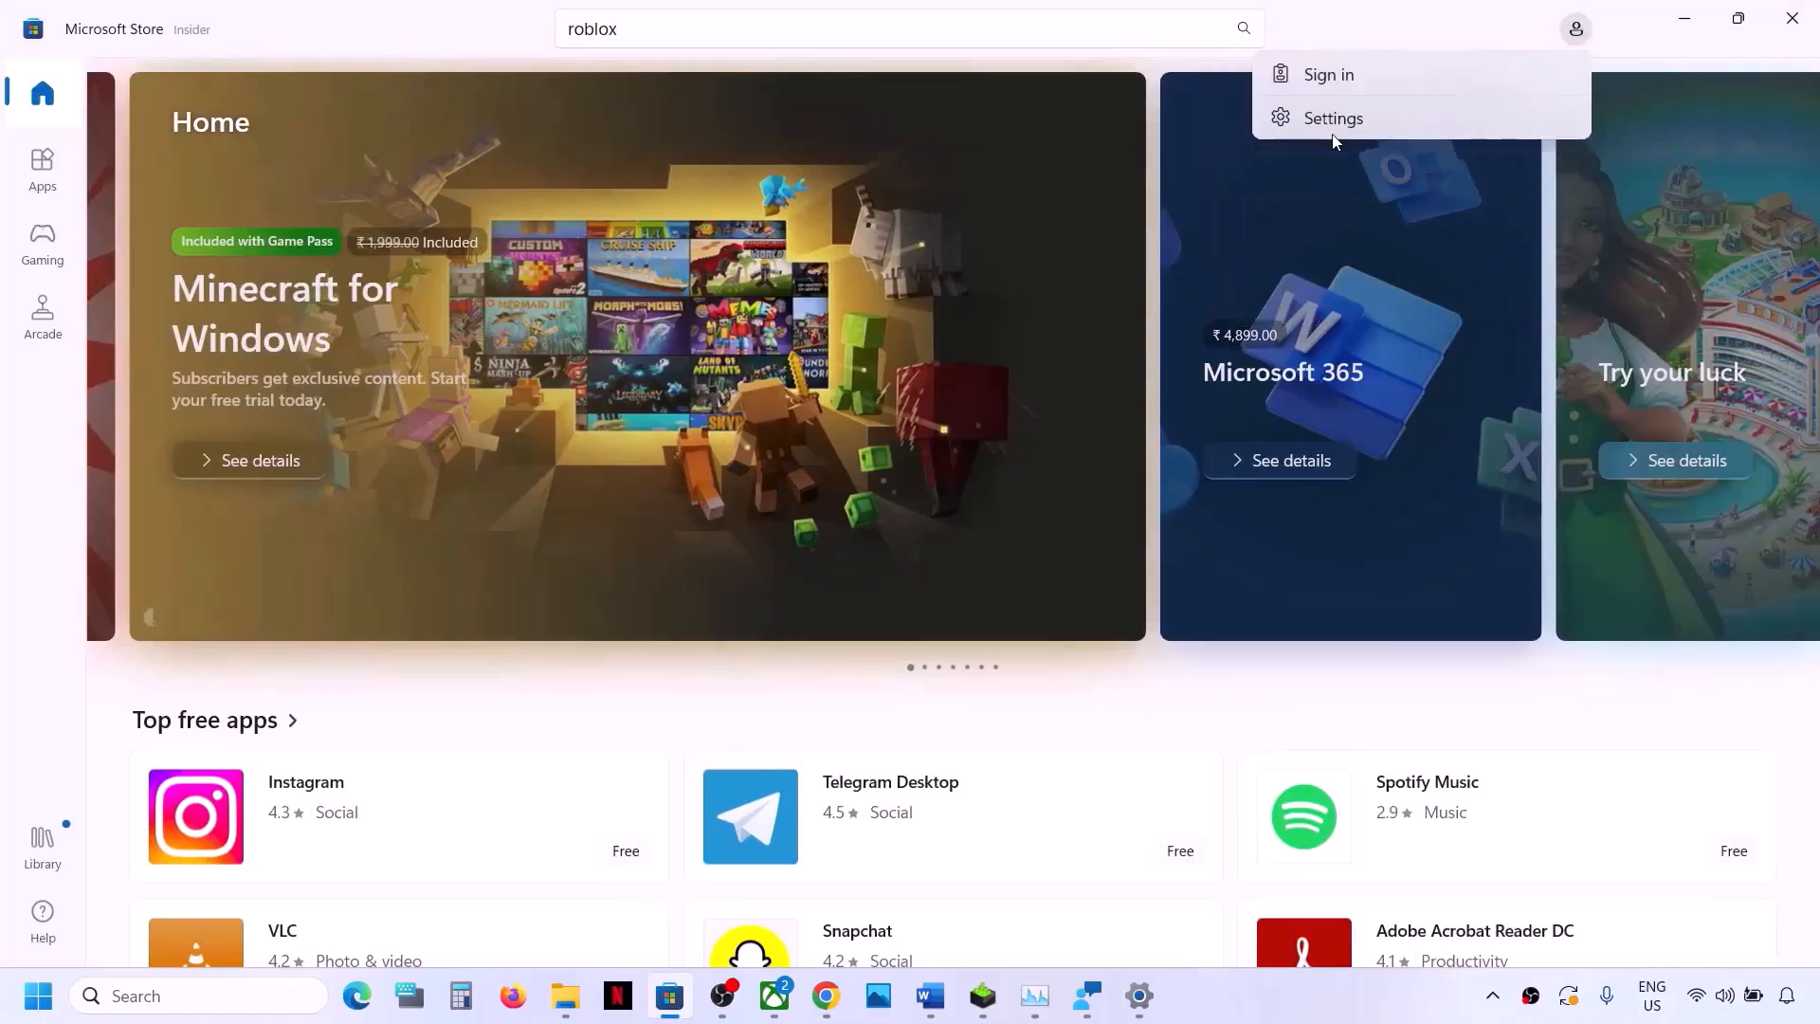
pyautogui.click(1375, 78)
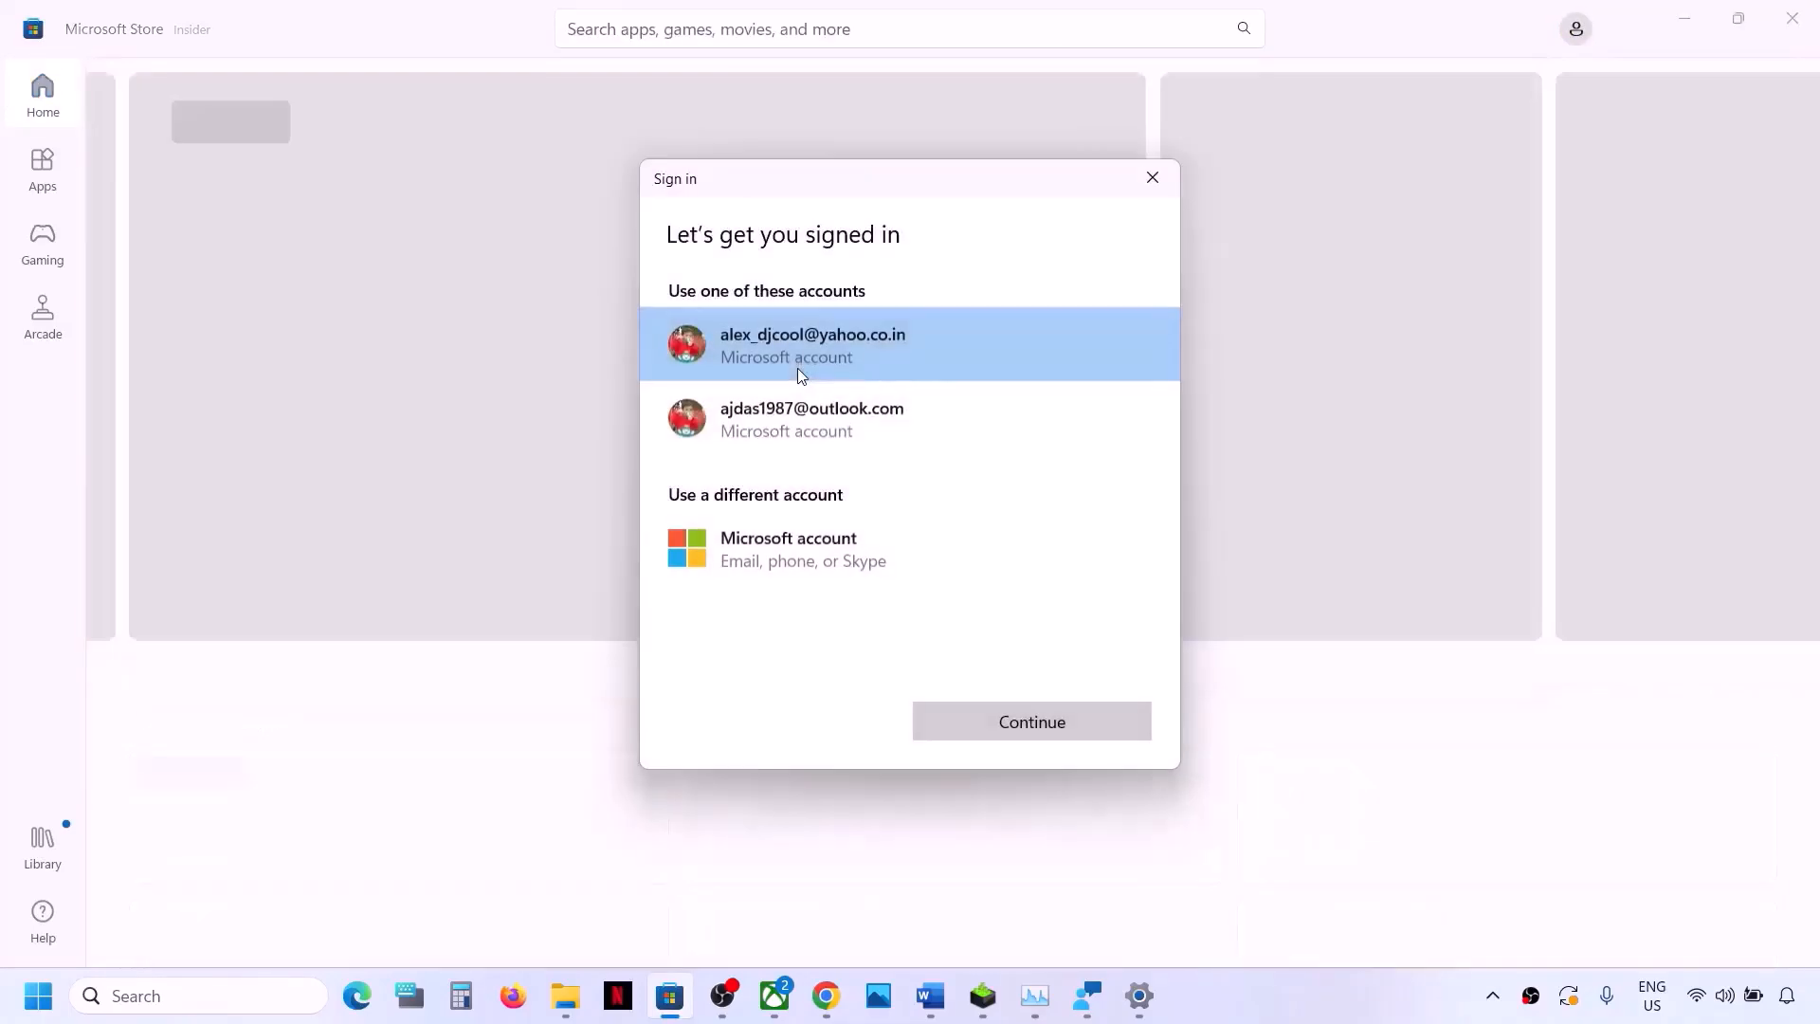
pyautogui.click(801, 418)
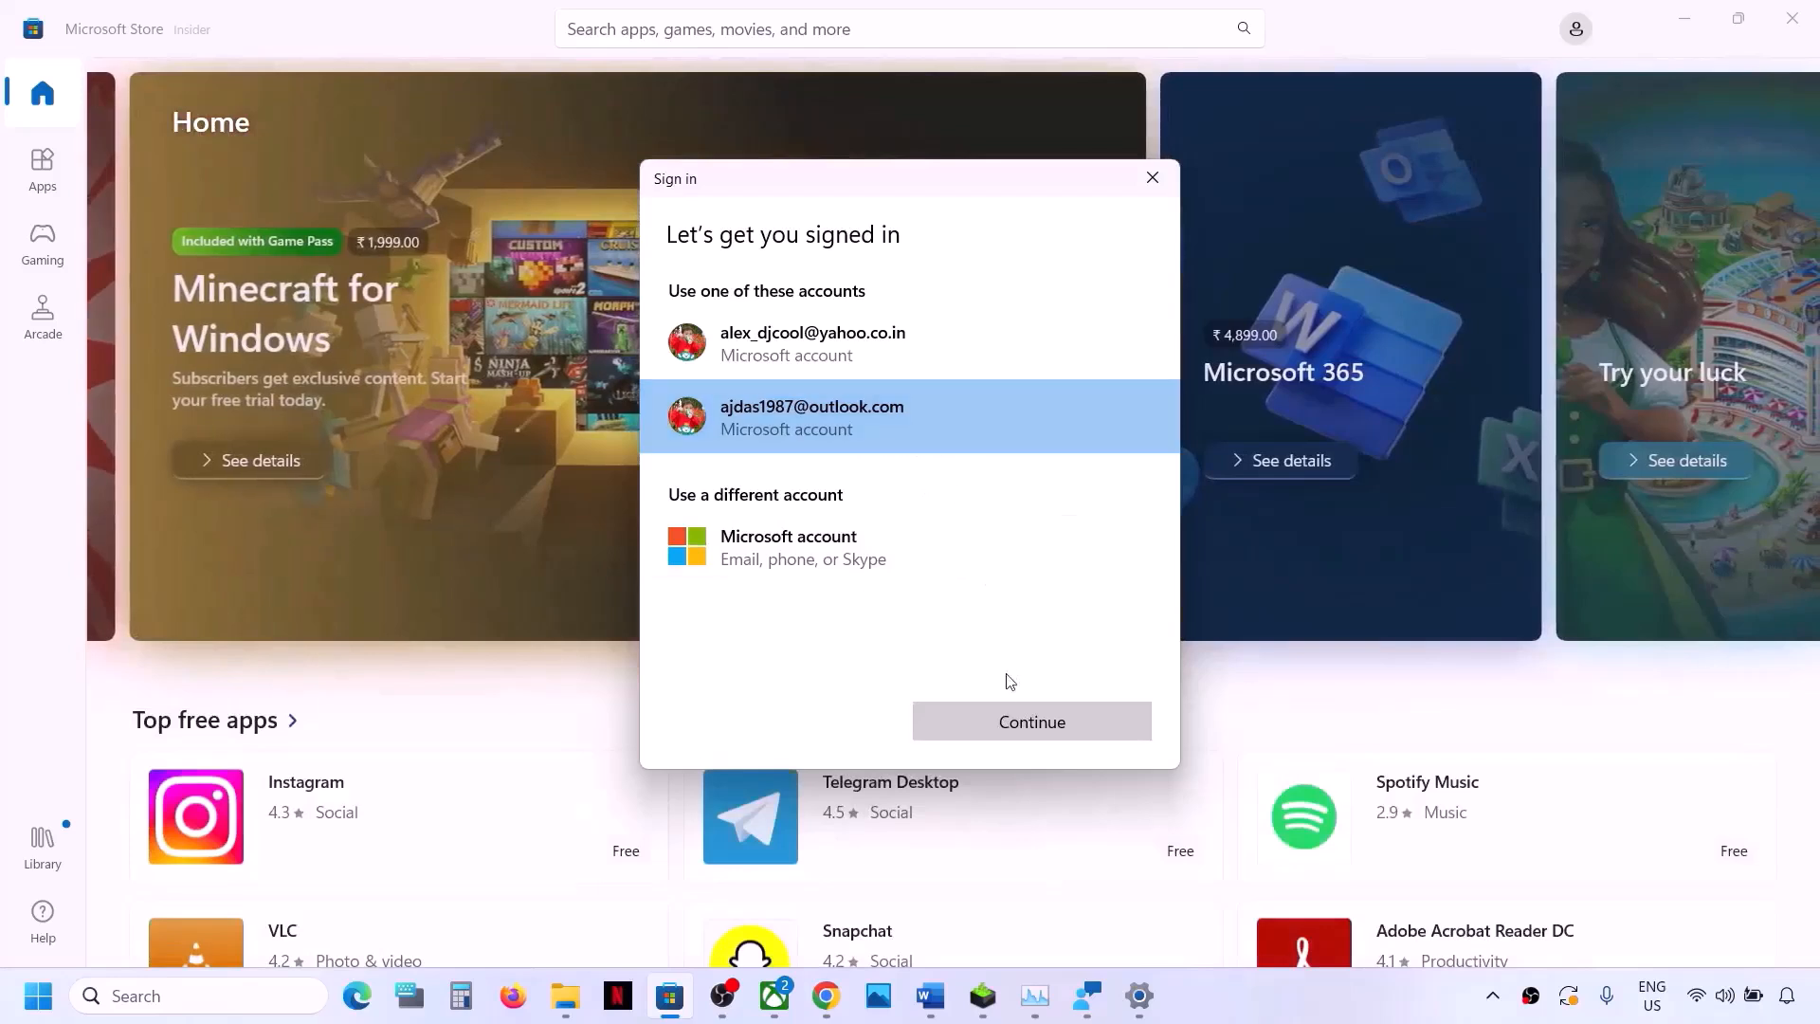
pyautogui.click(987, 725)
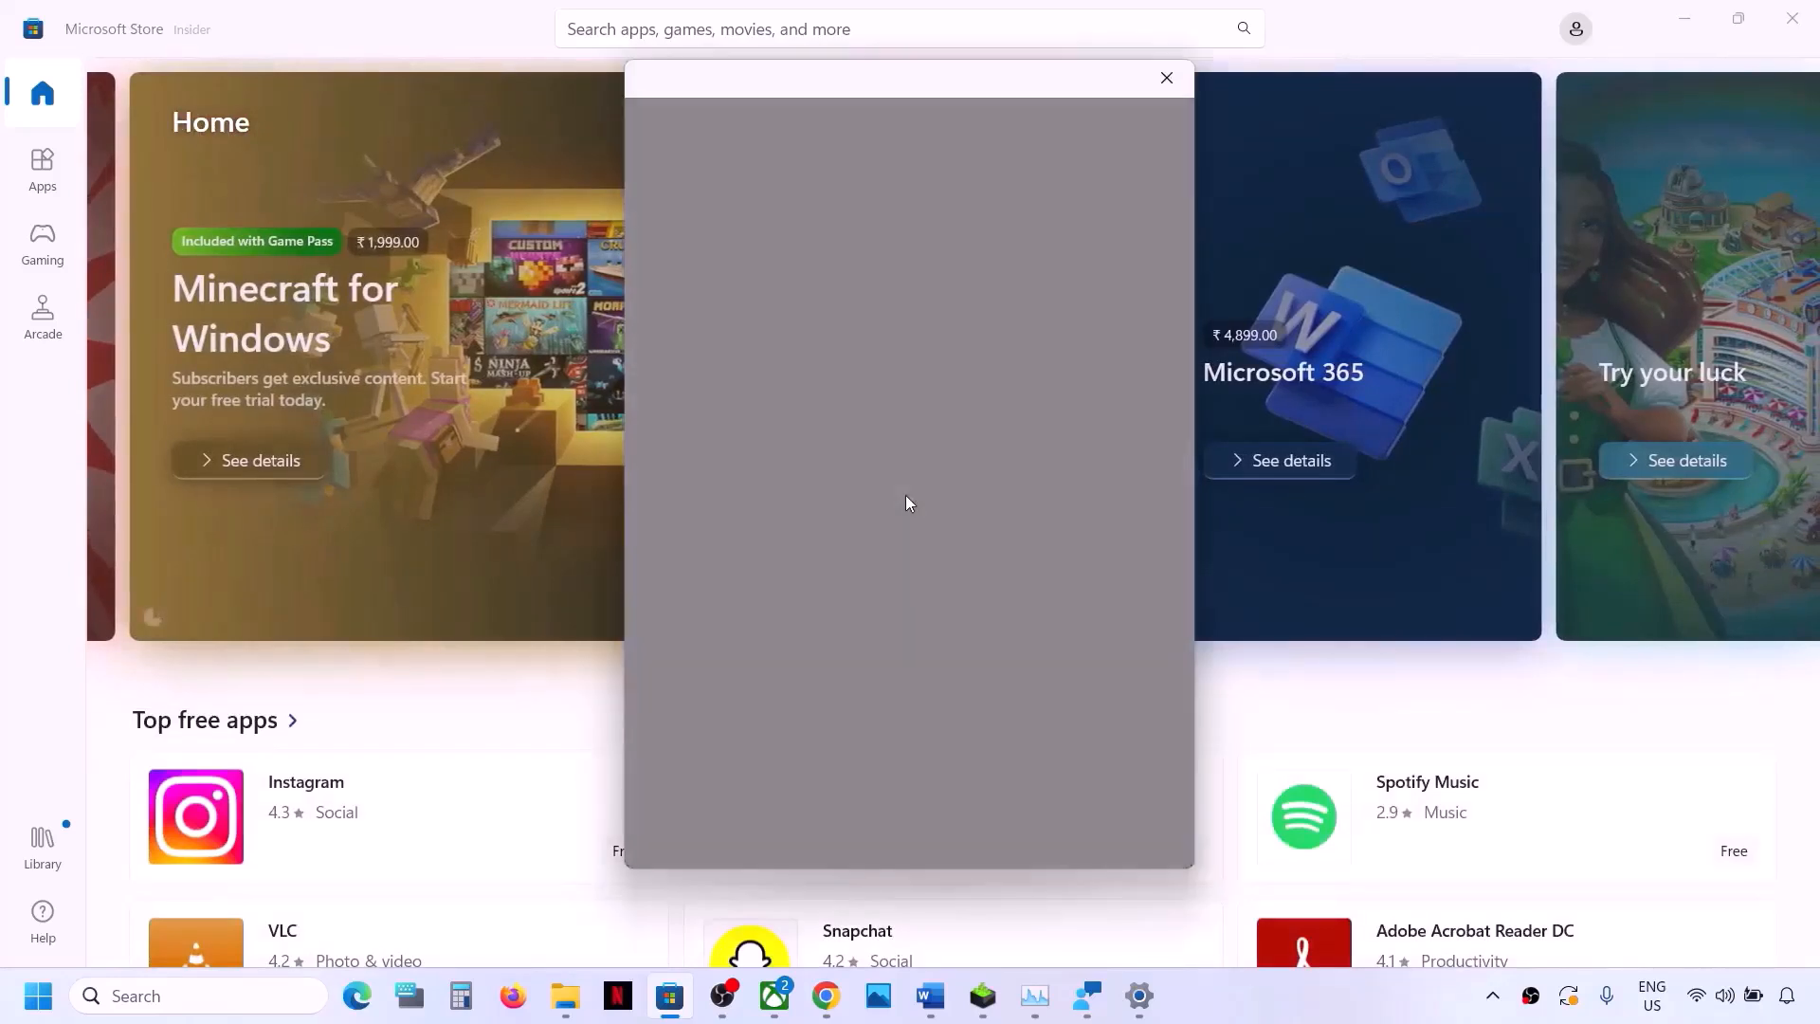
pyautogui.write('••••')
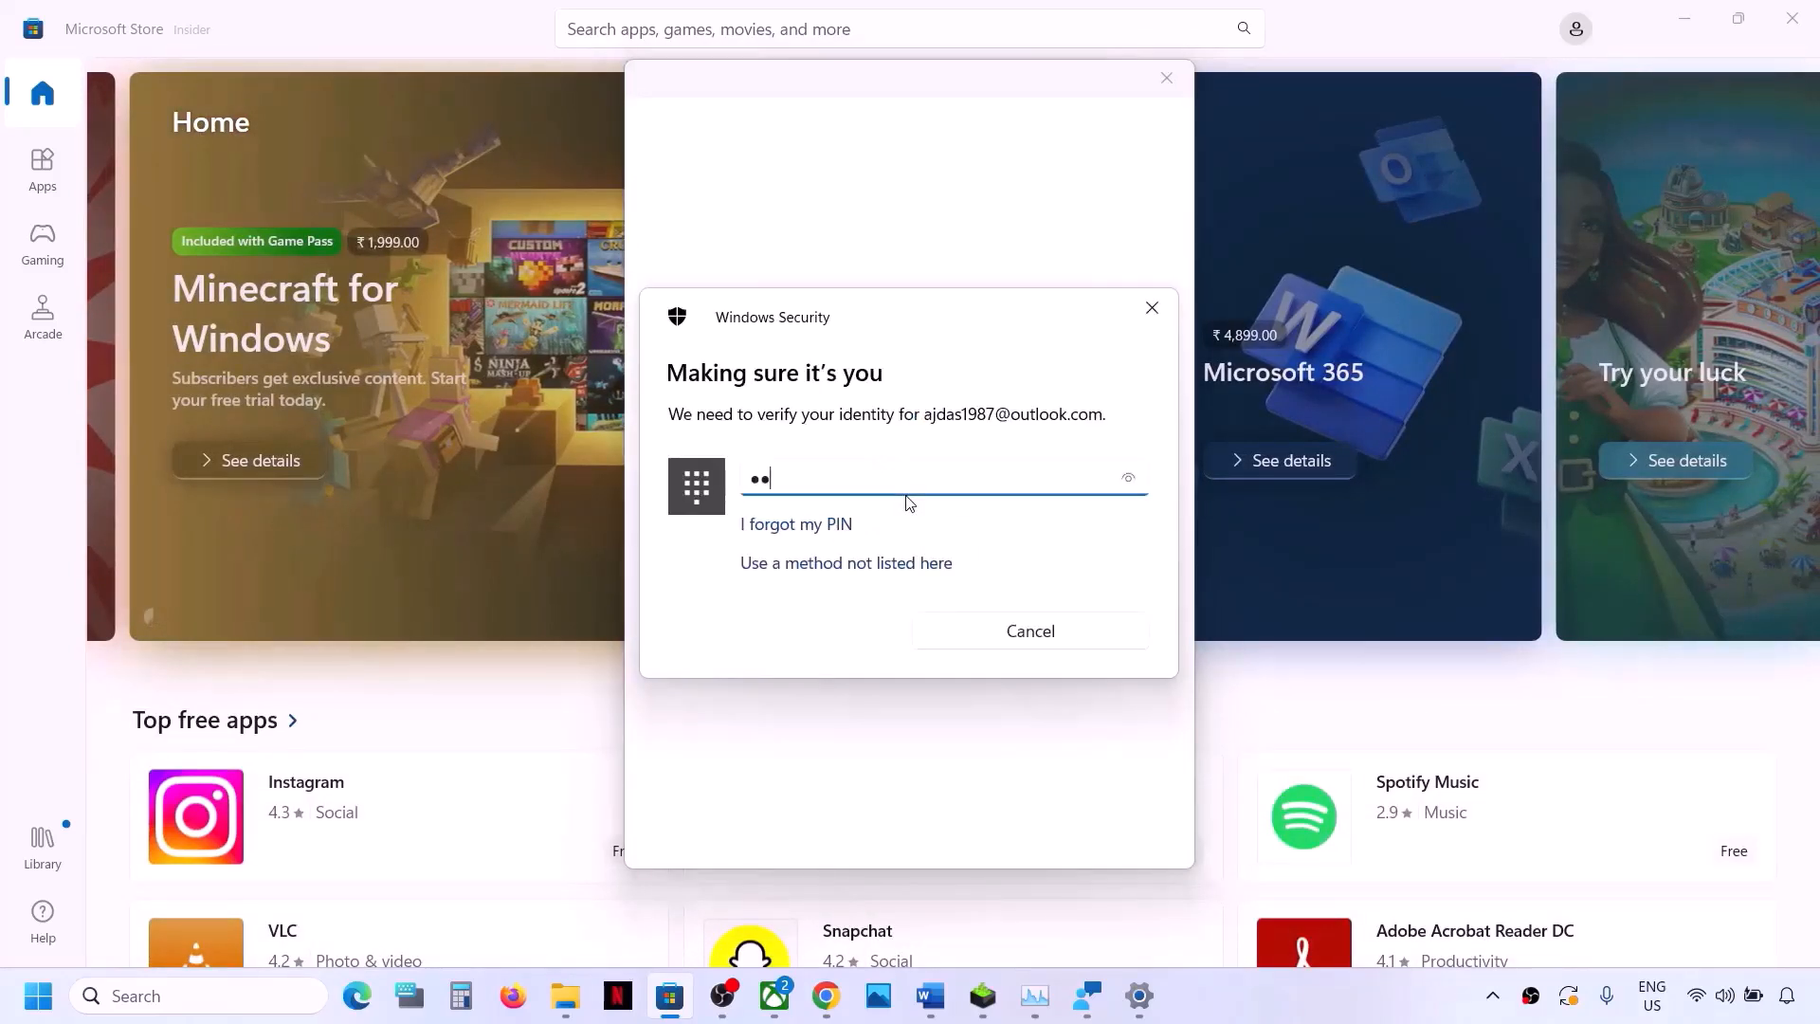
# Step: Switch to the Xbox app and sign out of the current account
pyautogui.click(775, 997)
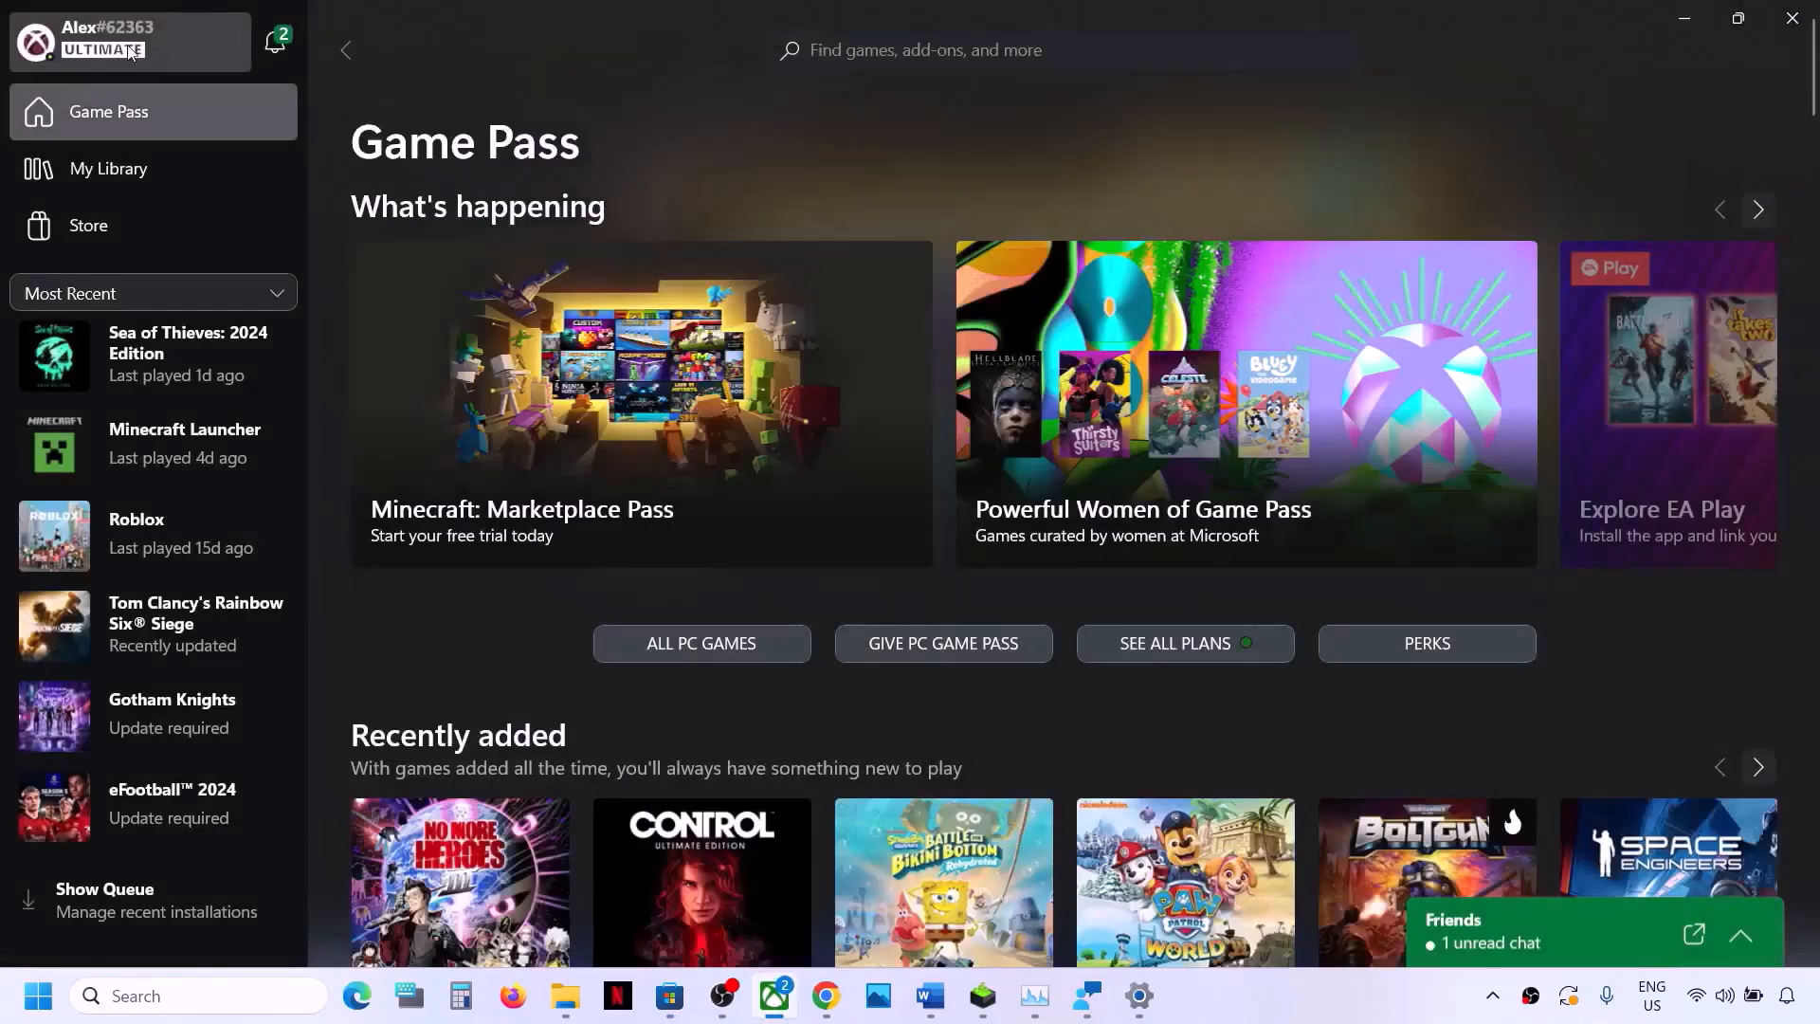
pyautogui.click(131, 52)
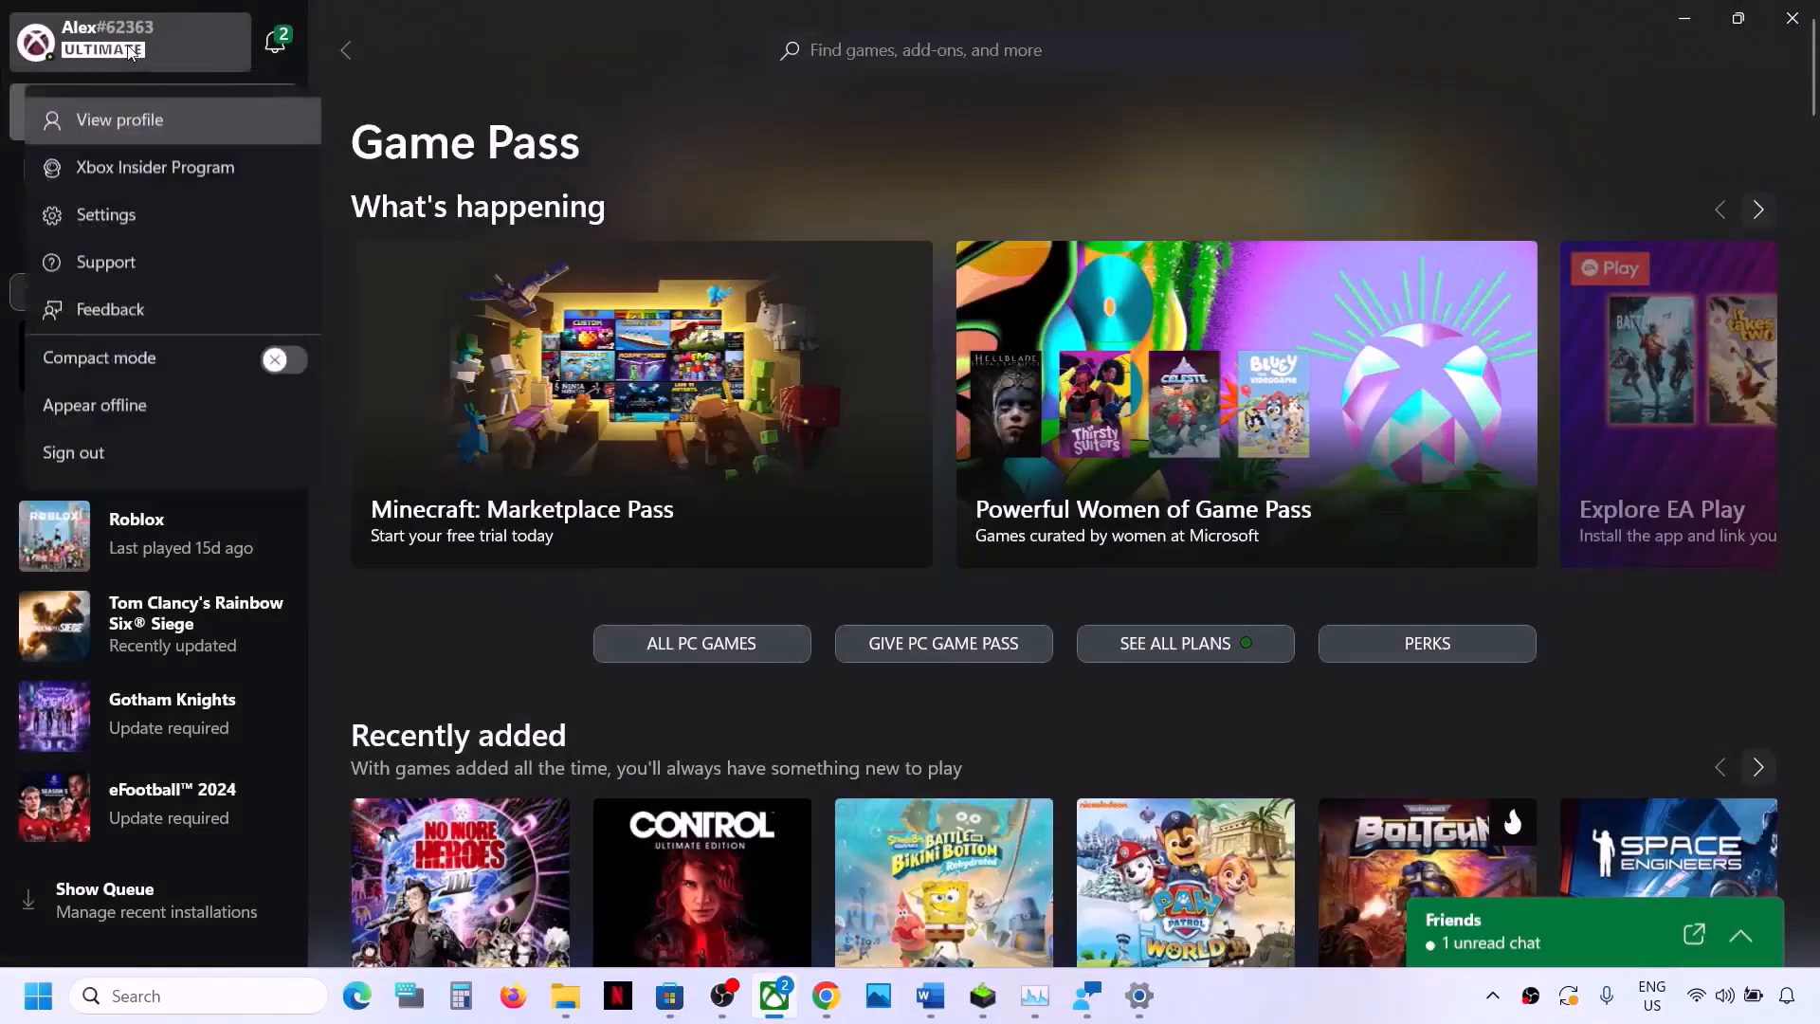
pyautogui.click(80, 476)
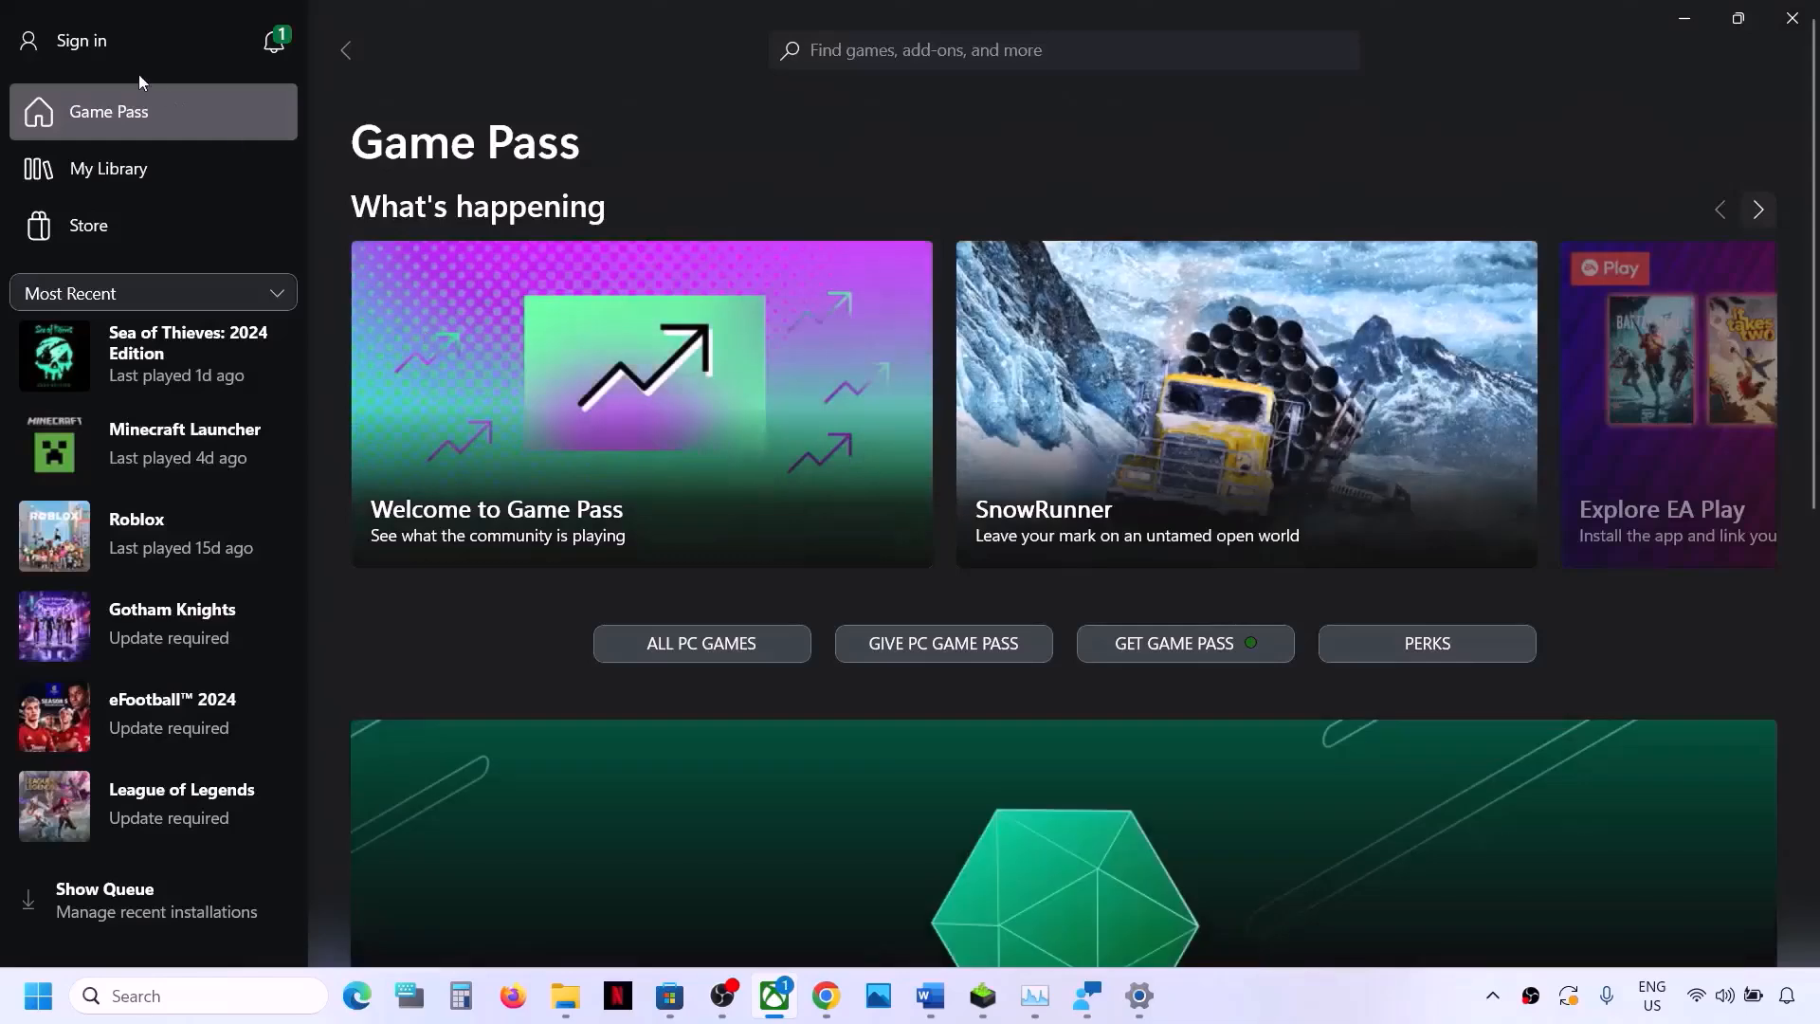
# Step: Sign back in to the Xbox app with the same Microsoft account used in Microsoft Store and continue past the welcome screen
pyautogui.click(110, 49)
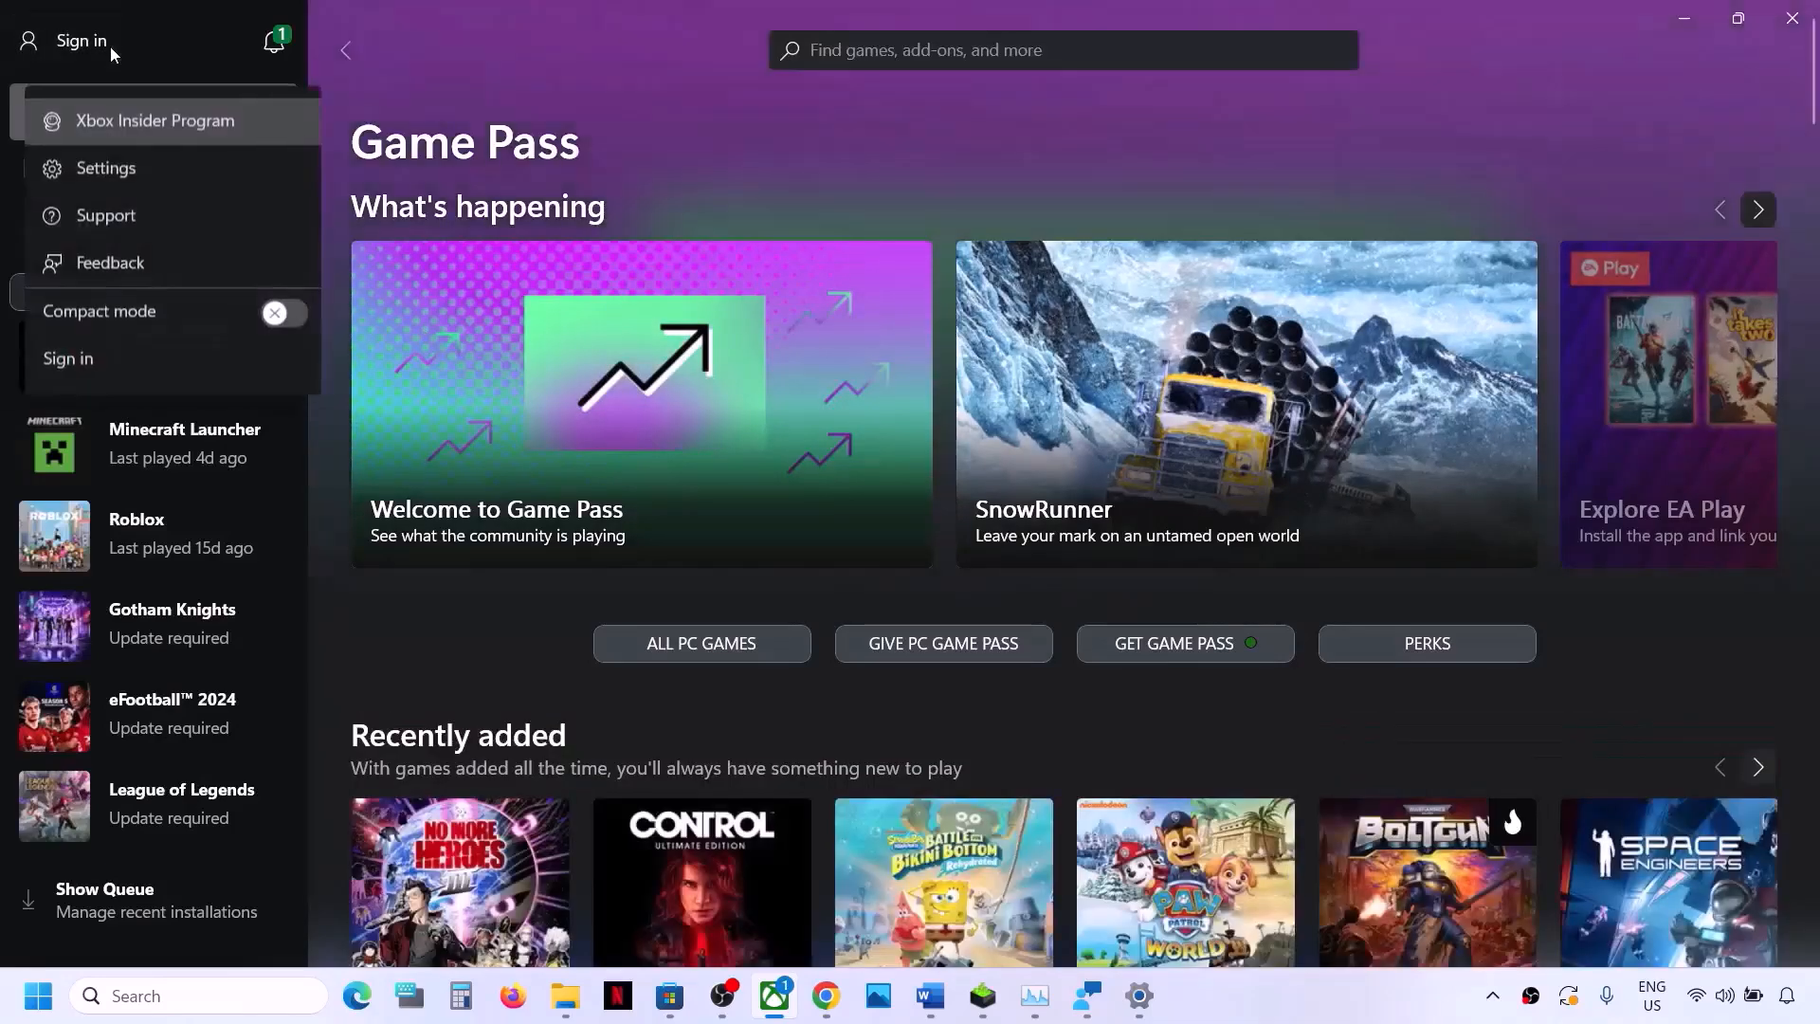
pyautogui.click(77, 363)
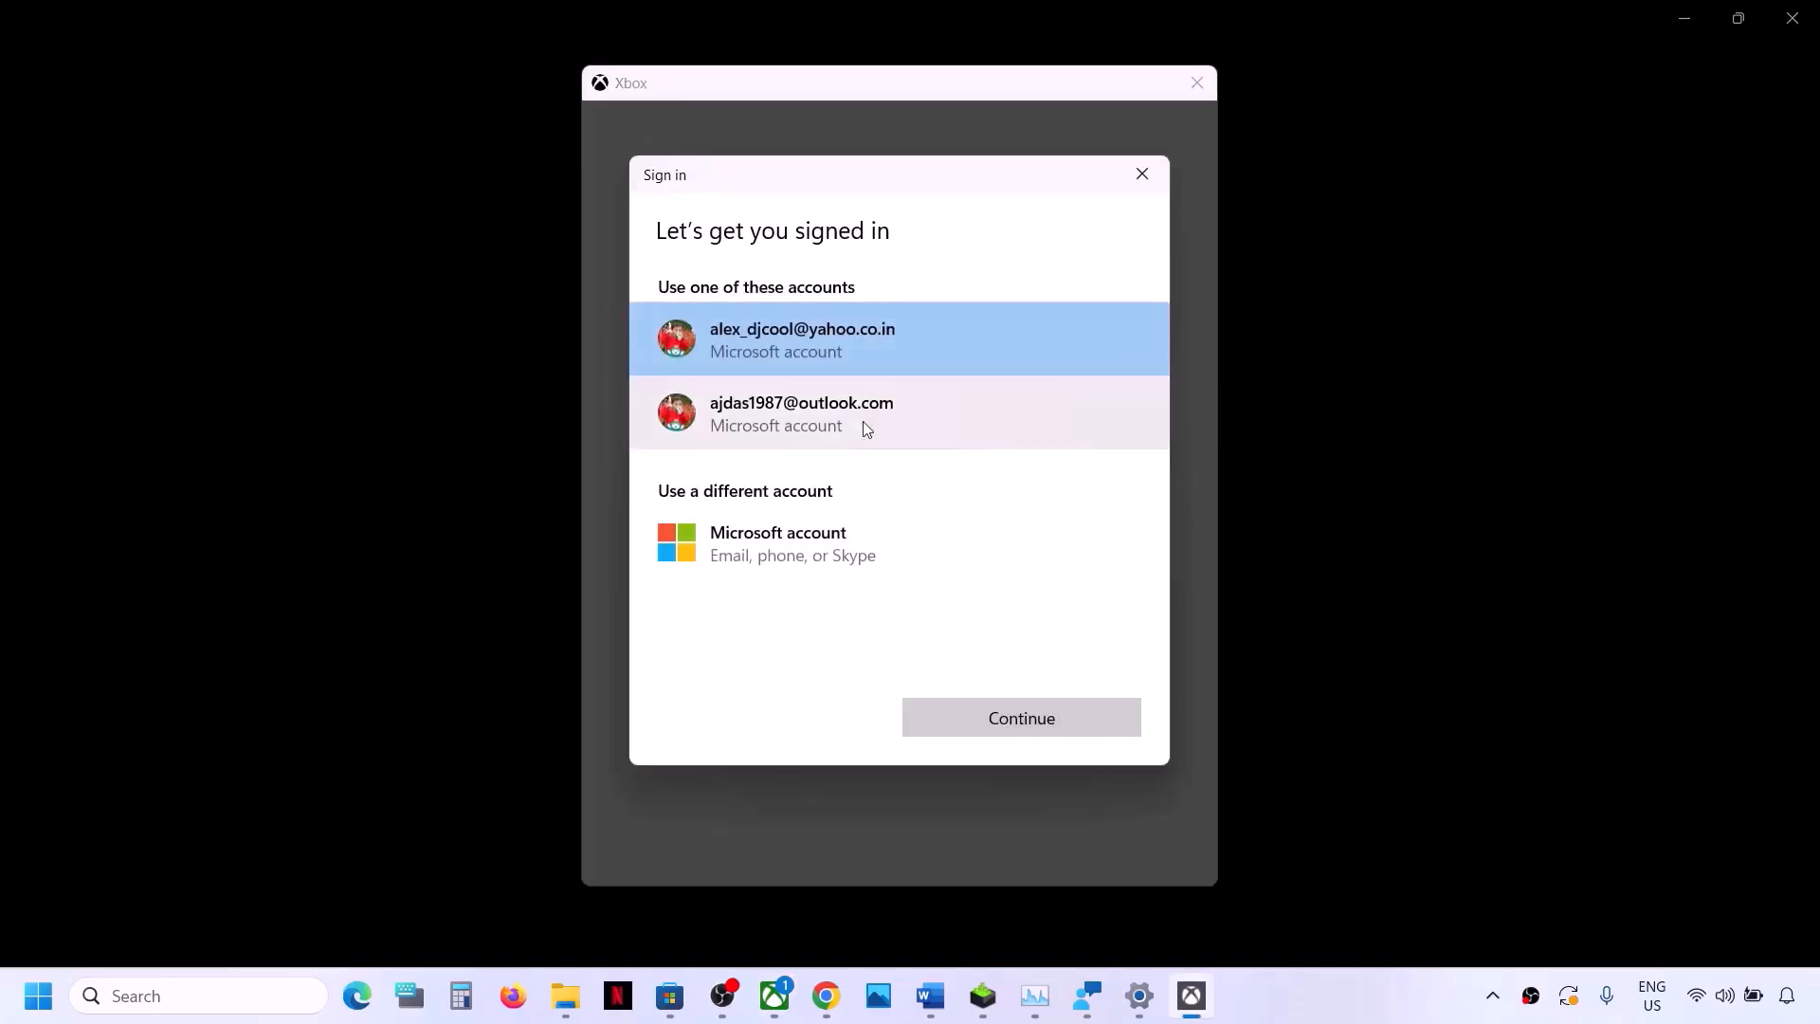
pyautogui.click(822, 440)
pyautogui.click(1006, 716)
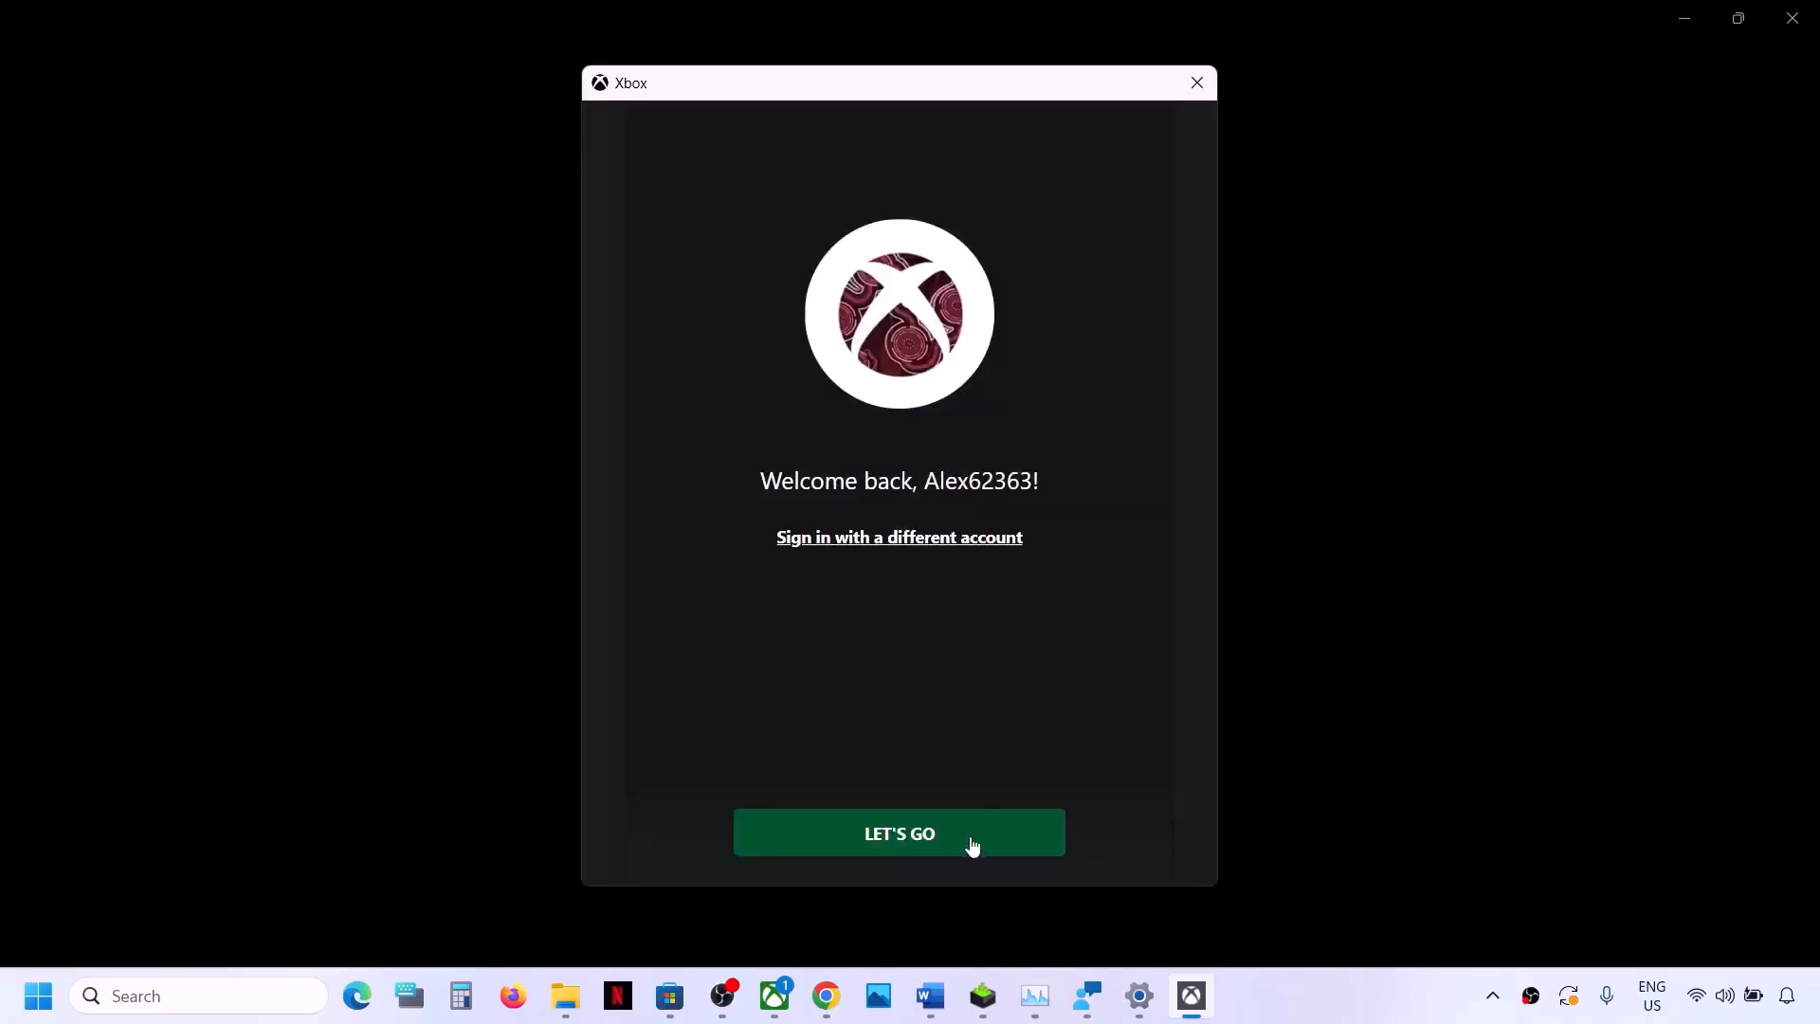
pyautogui.click(942, 847)
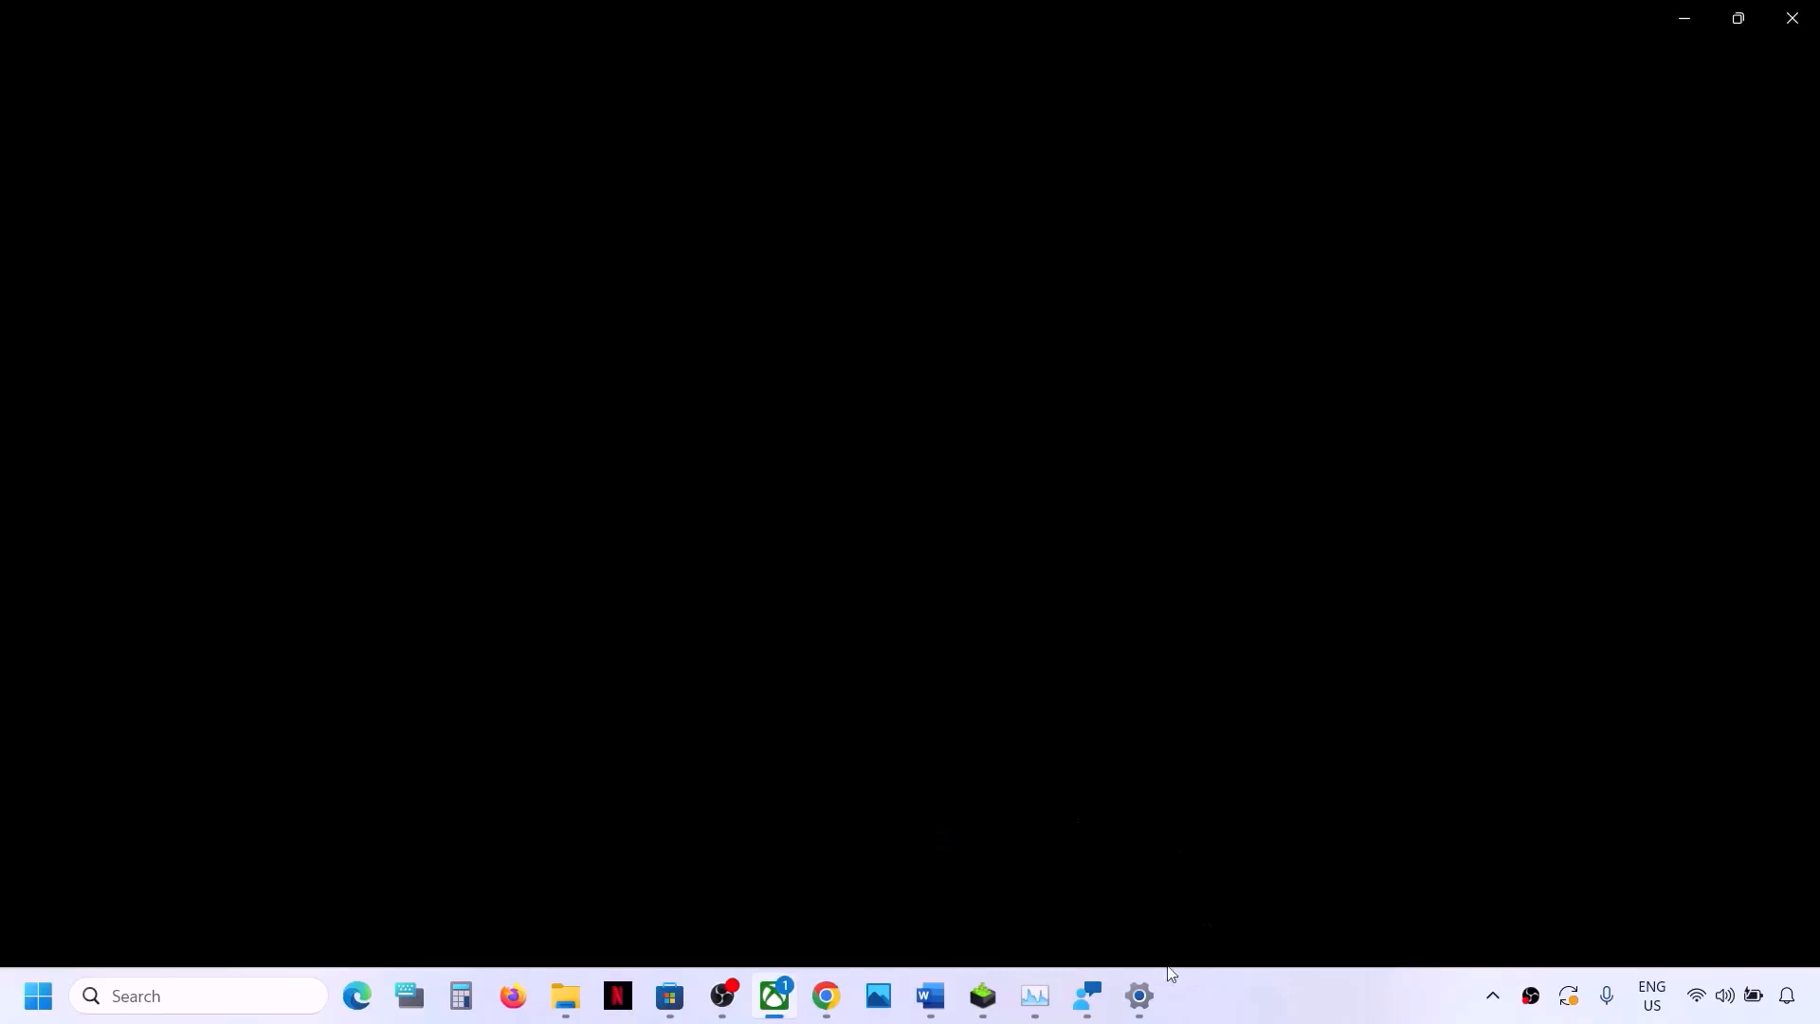
# Step: Close Task Manager, and correct "data" to "date" in Step 9 of the Word document
pyautogui.rightClick(1034, 995)
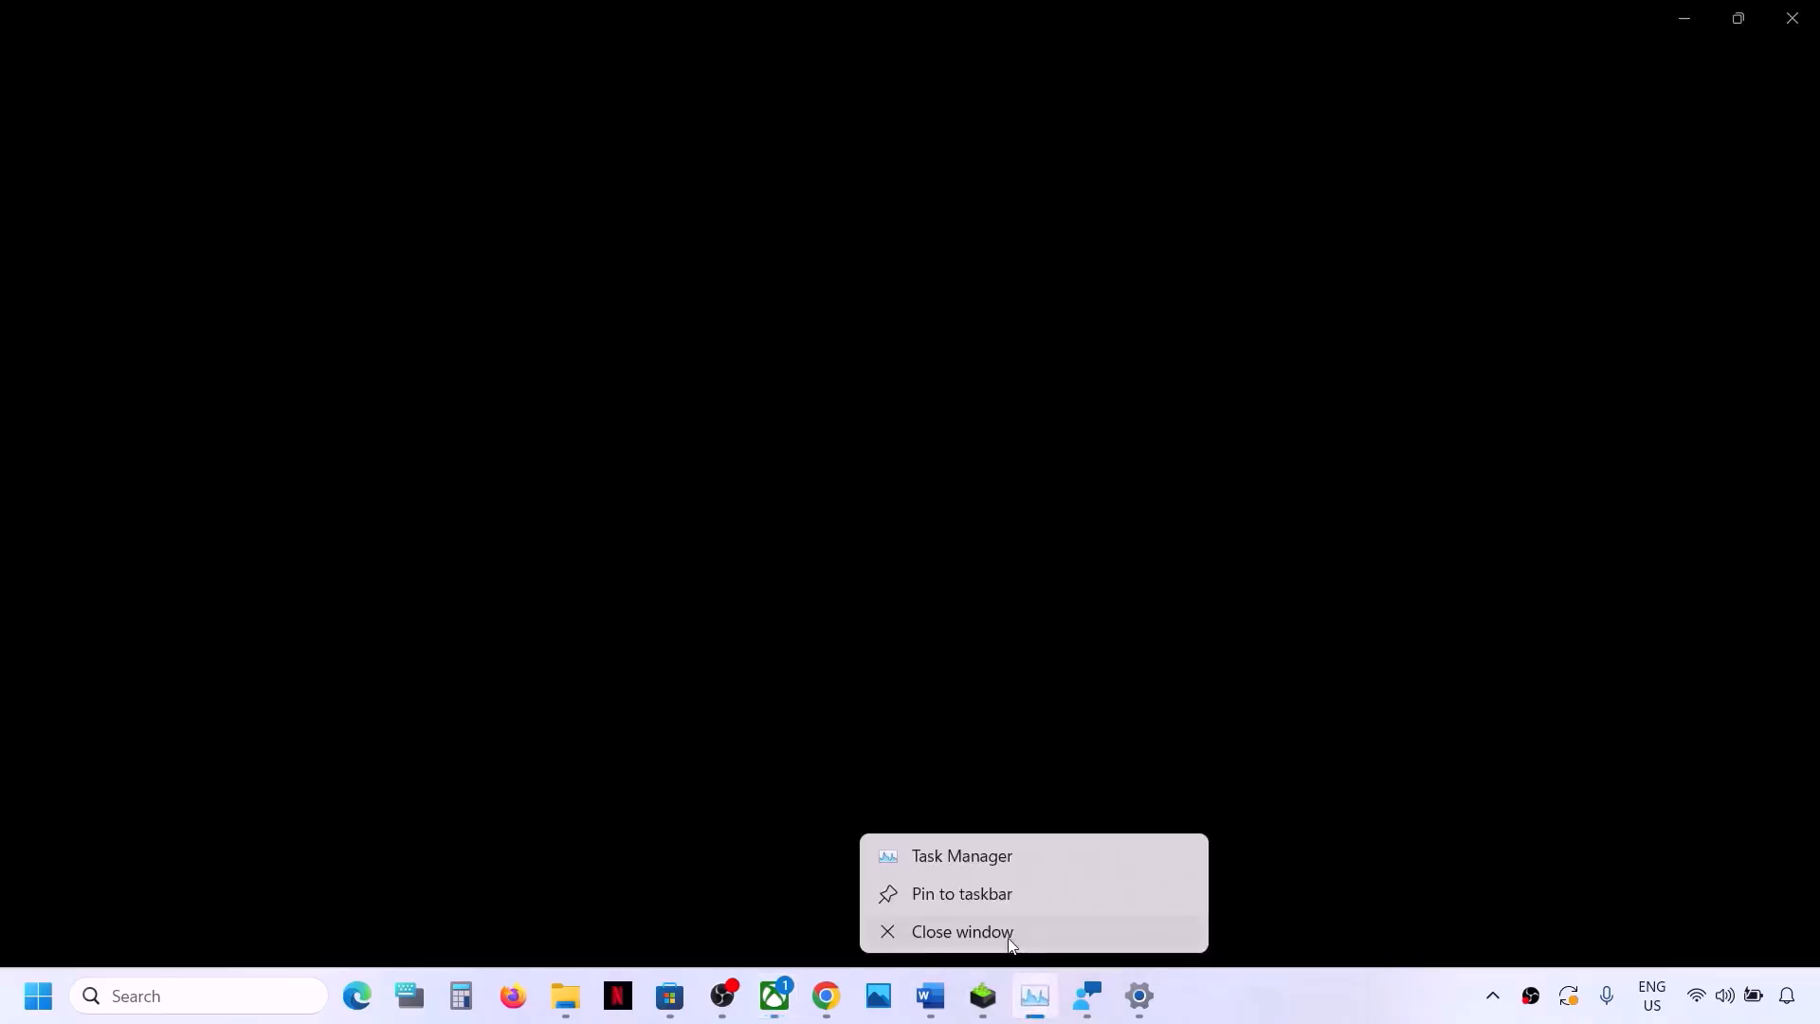
pyautogui.click(958, 931)
pyautogui.click(930, 996)
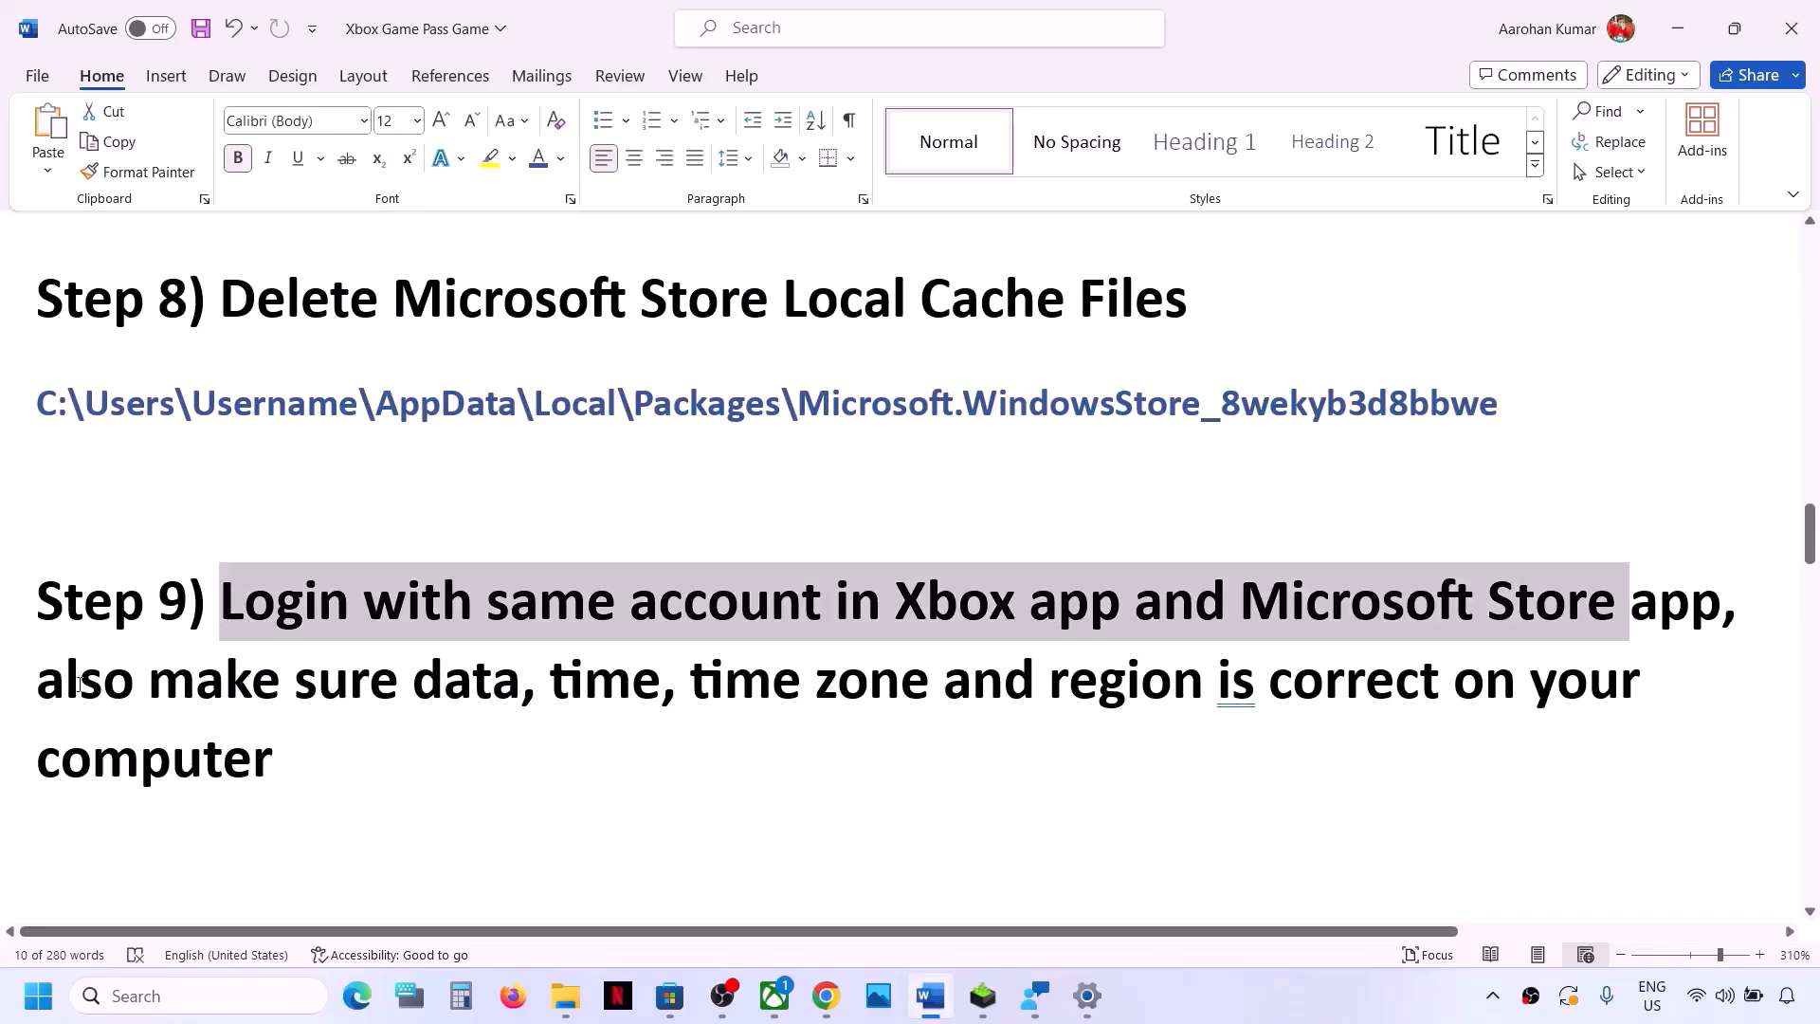
pyautogui.moveTo(72, 685); pyautogui.dragTo(1214, 706)
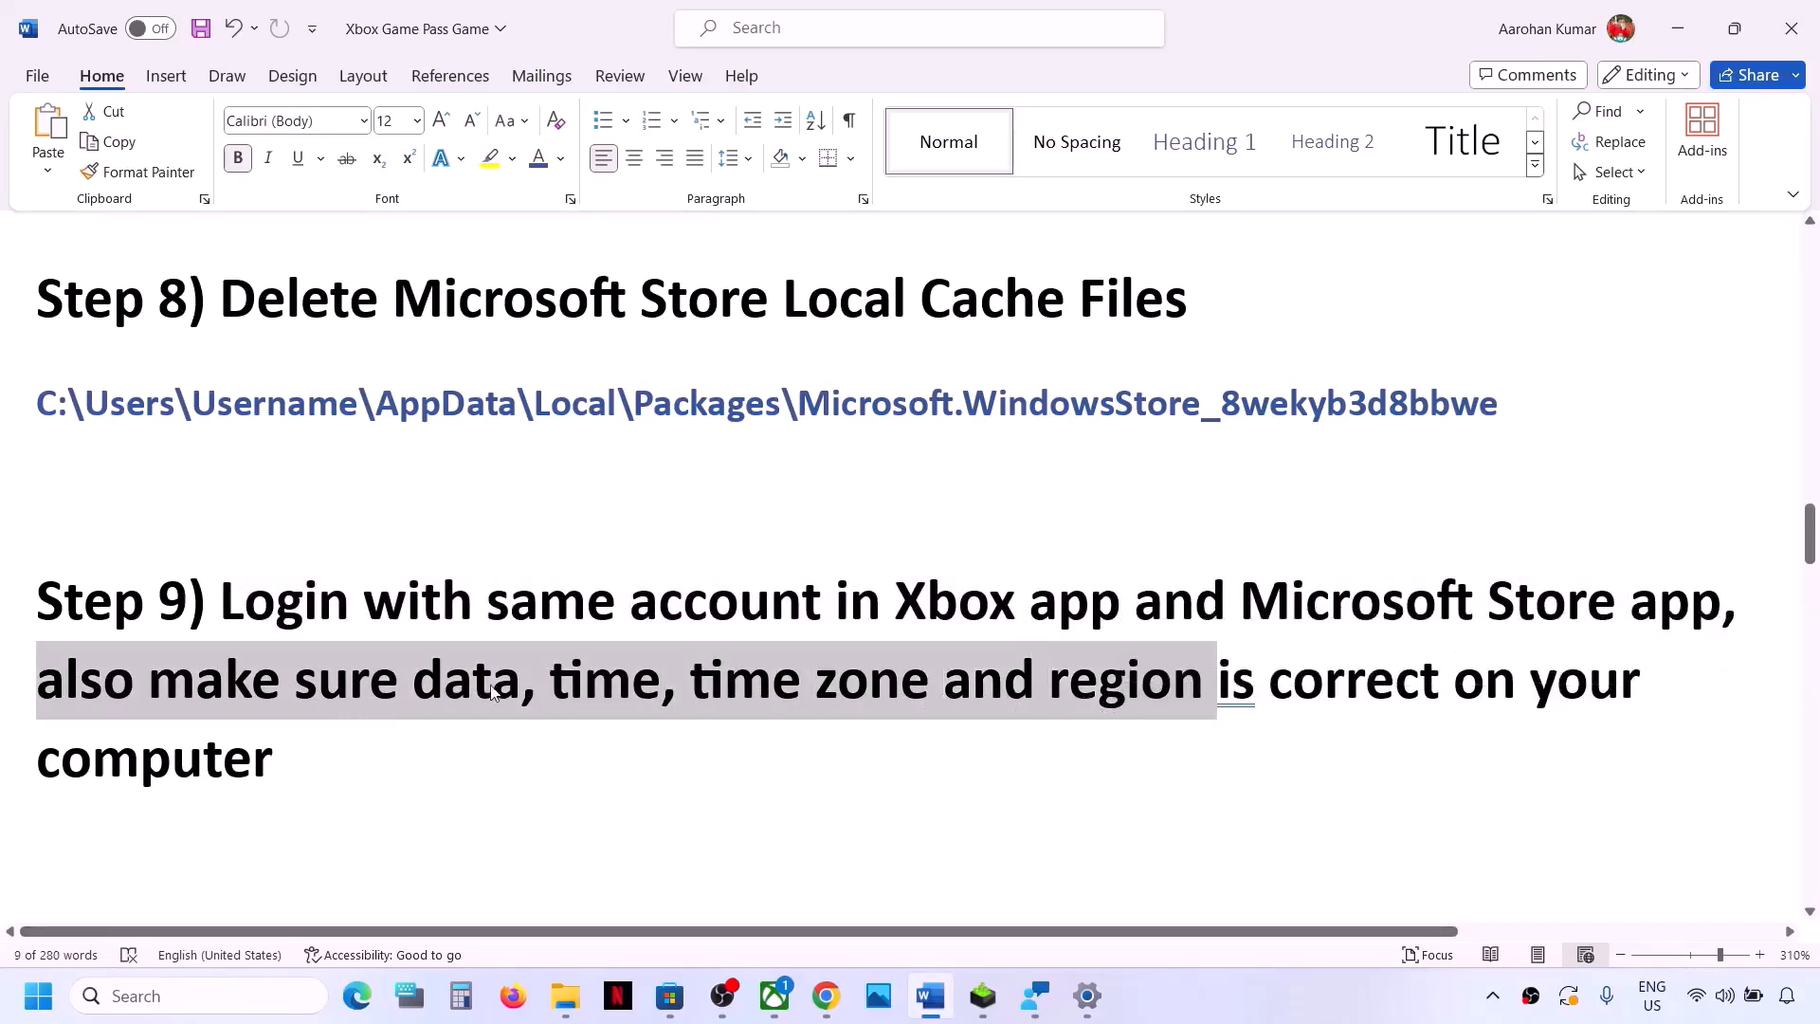
pyautogui.click(525, 682)
pyautogui.press('BackSpace')
pyautogui.write('e')
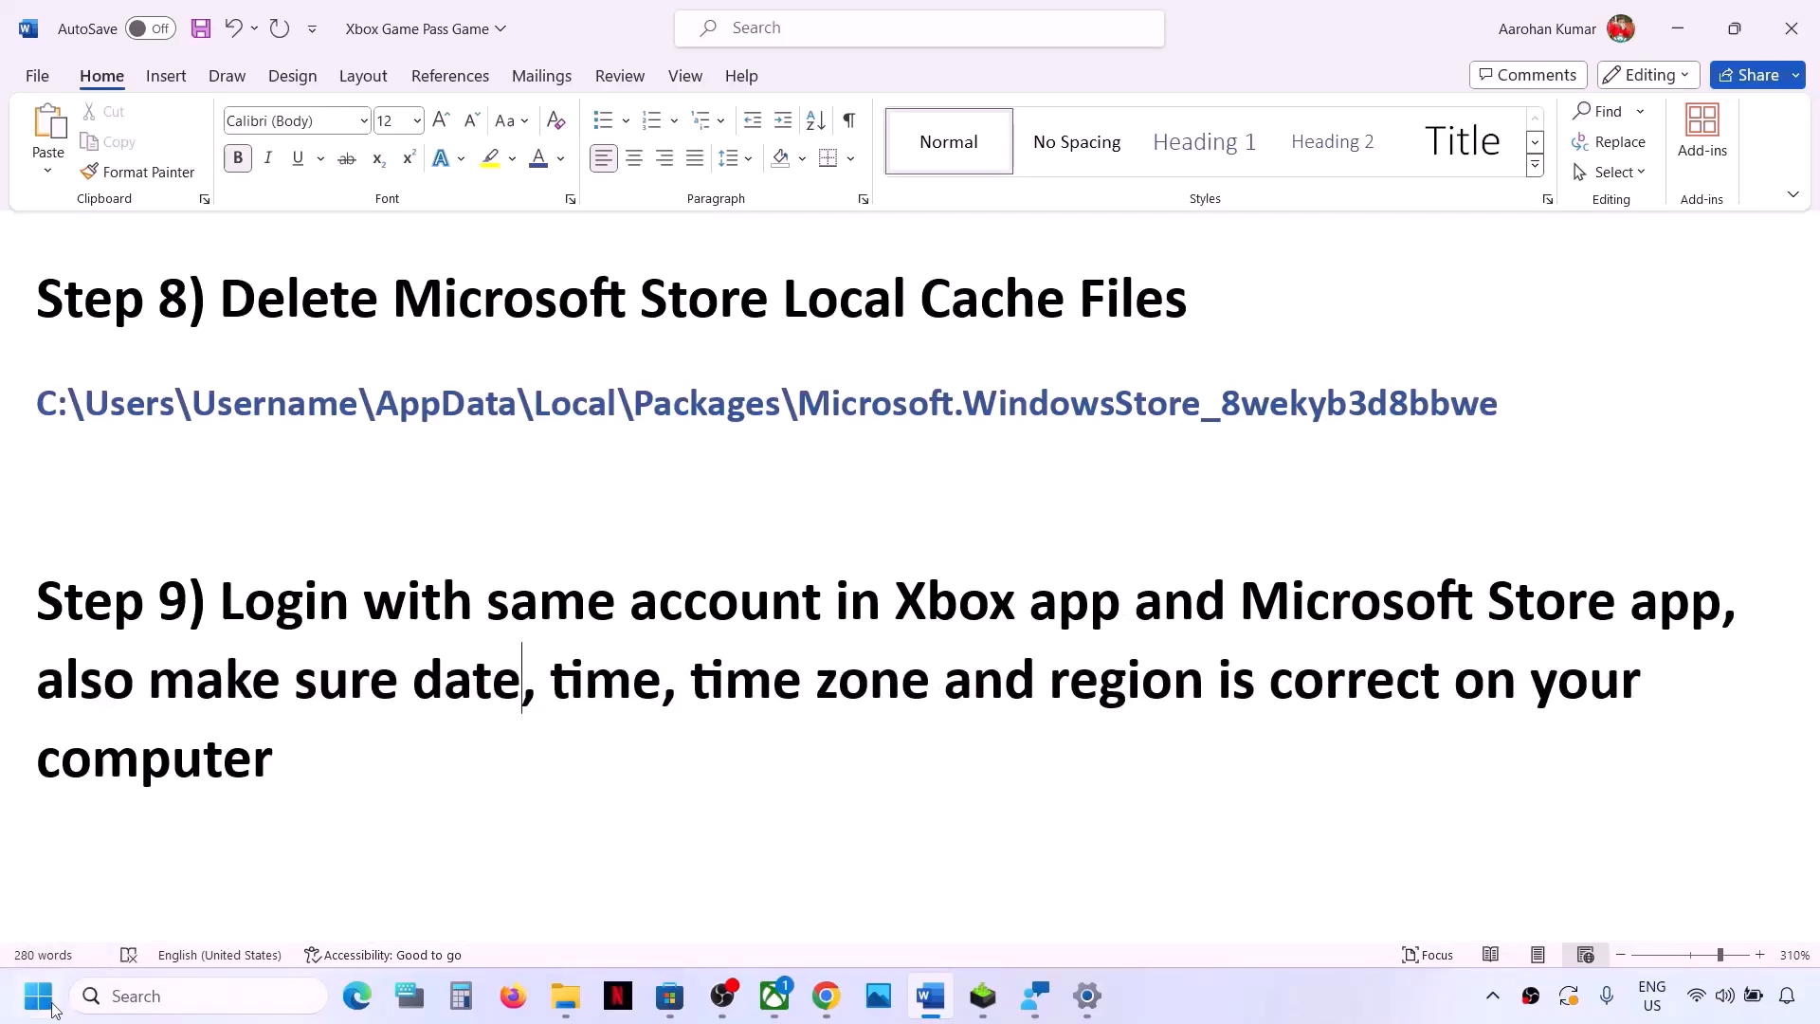
# Step: Open the Date & time page under Time & language in Windows Settings and synchronize the clock
pyautogui.click(53, 1008)
pyautogui.click(451, 431)
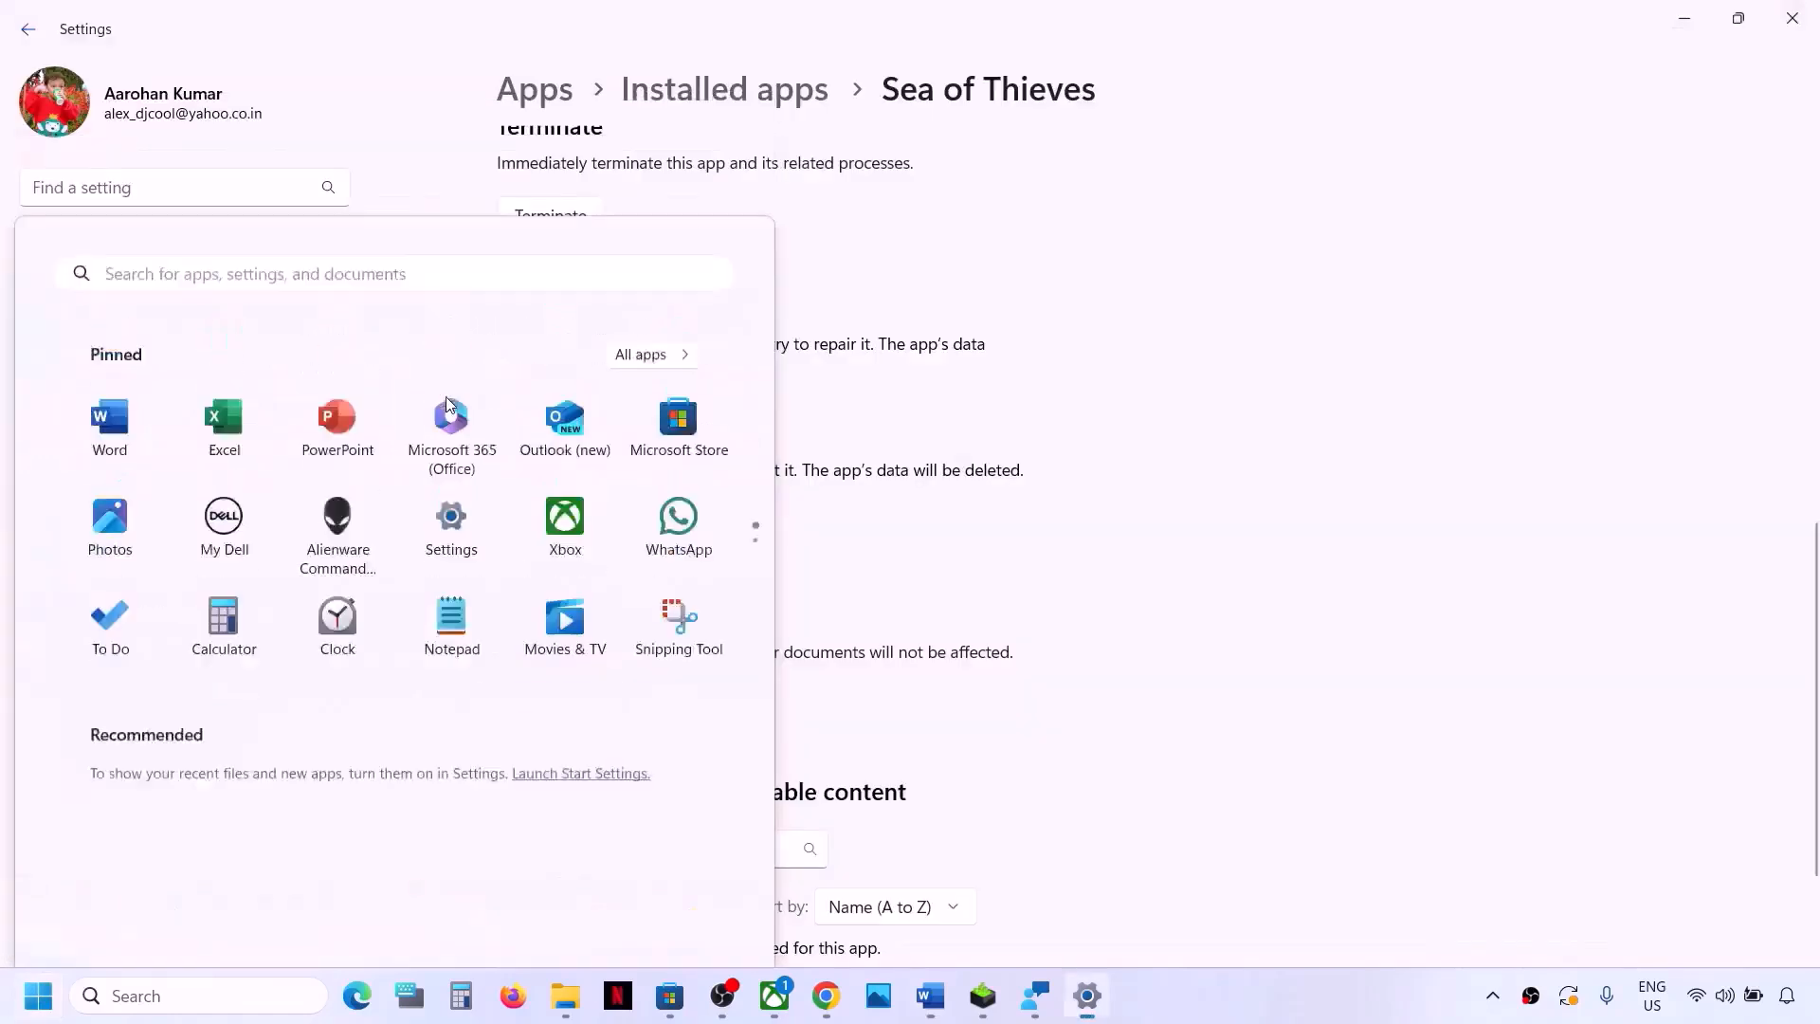
pyautogui.click(110, 590)
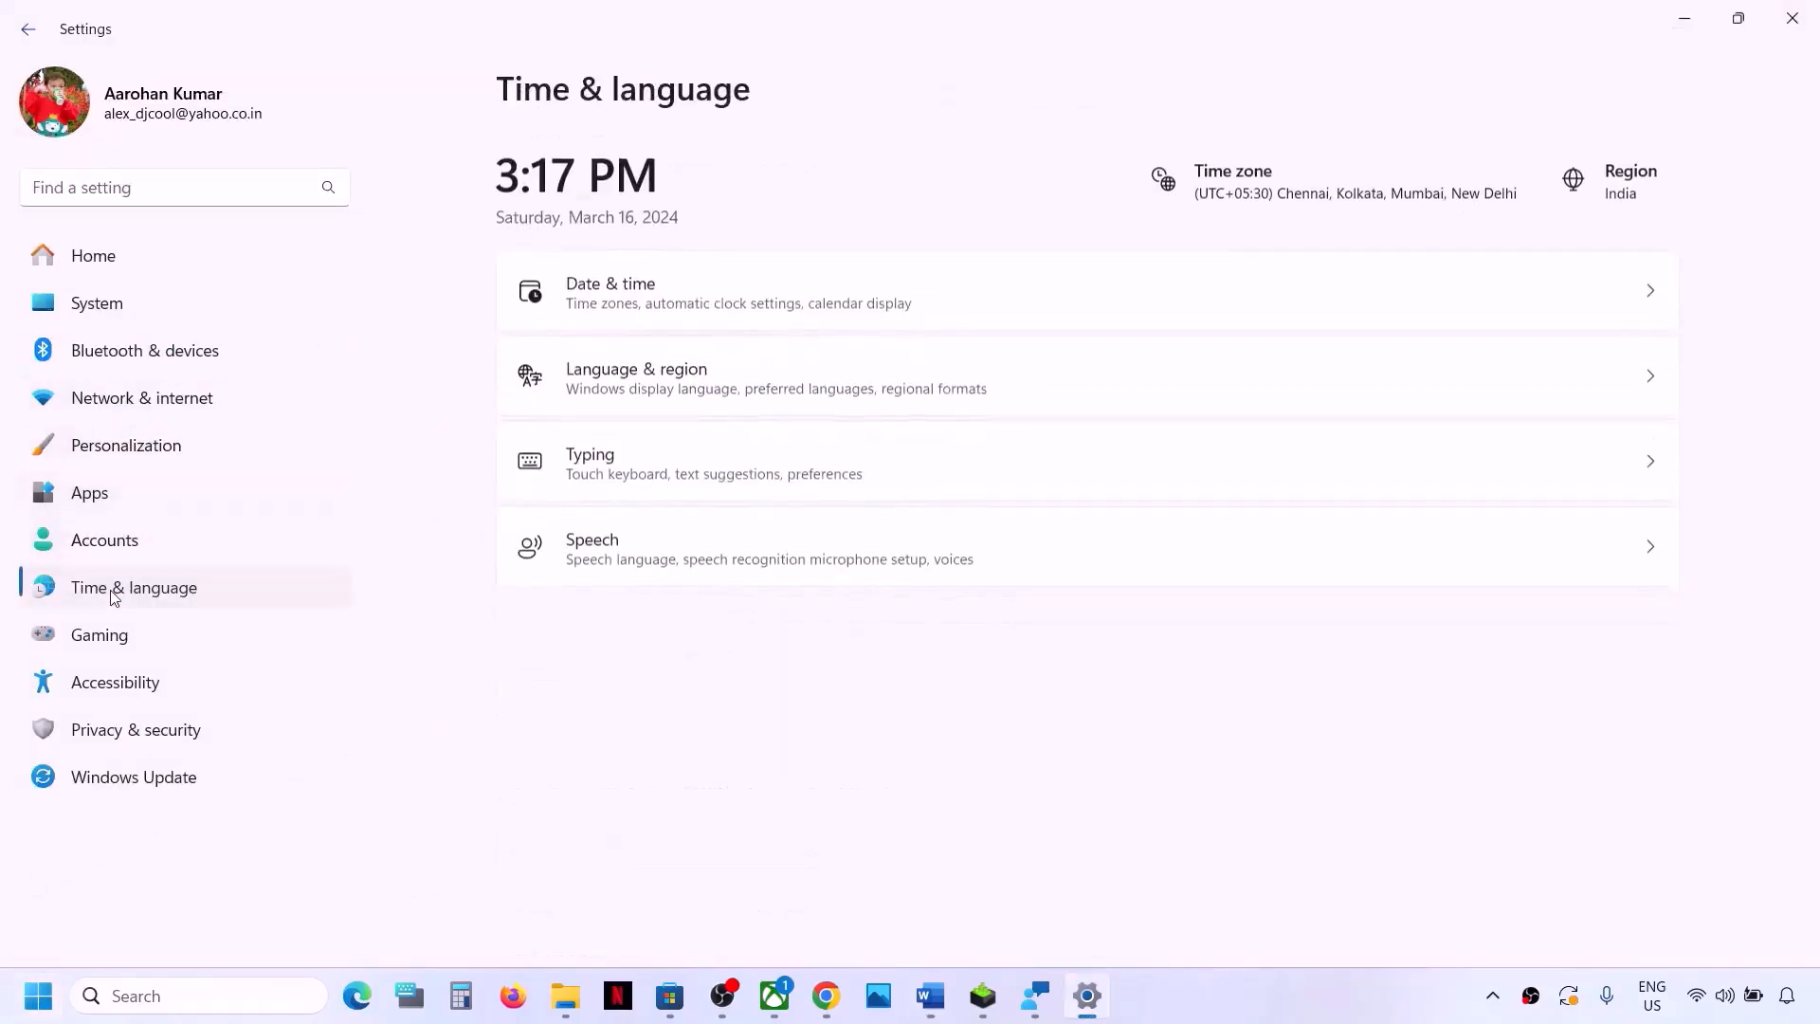
pyautogui.click(655, 303)
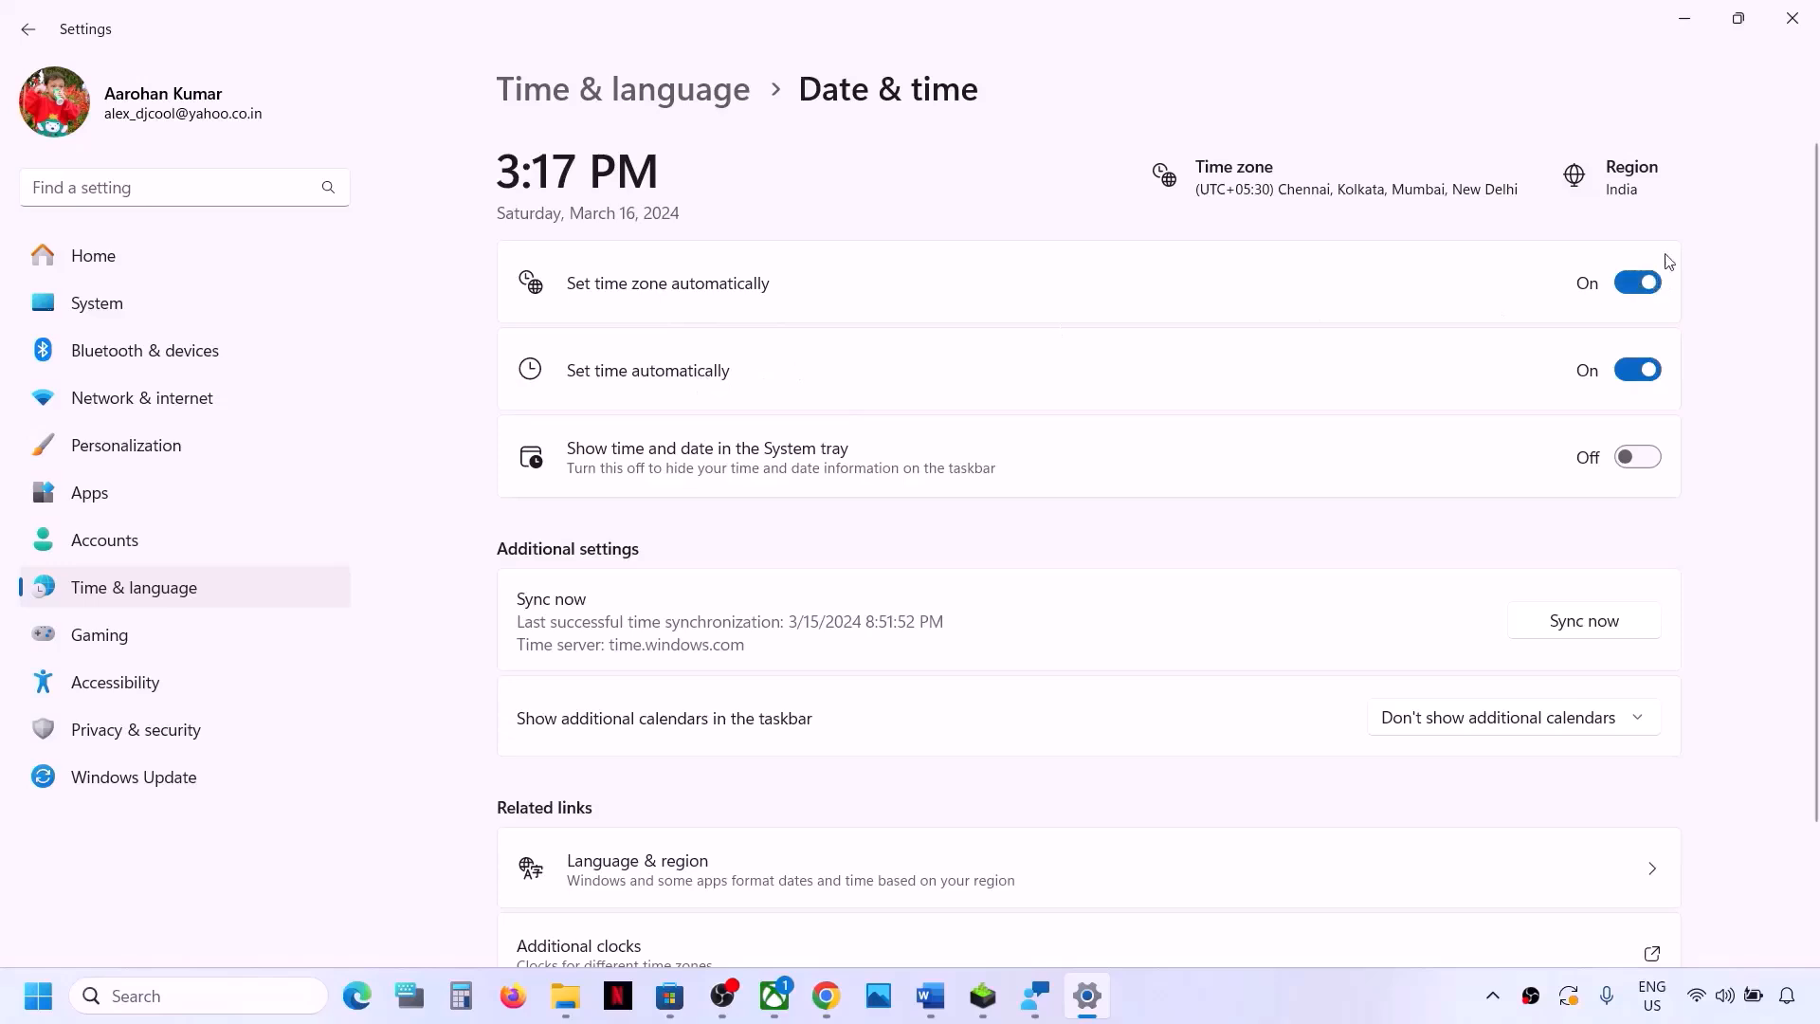
pyautogui.click(1601, 626)
# Step: Set the country or region to India under Language & region, and close Settings
pyautogui.click(256, 590)
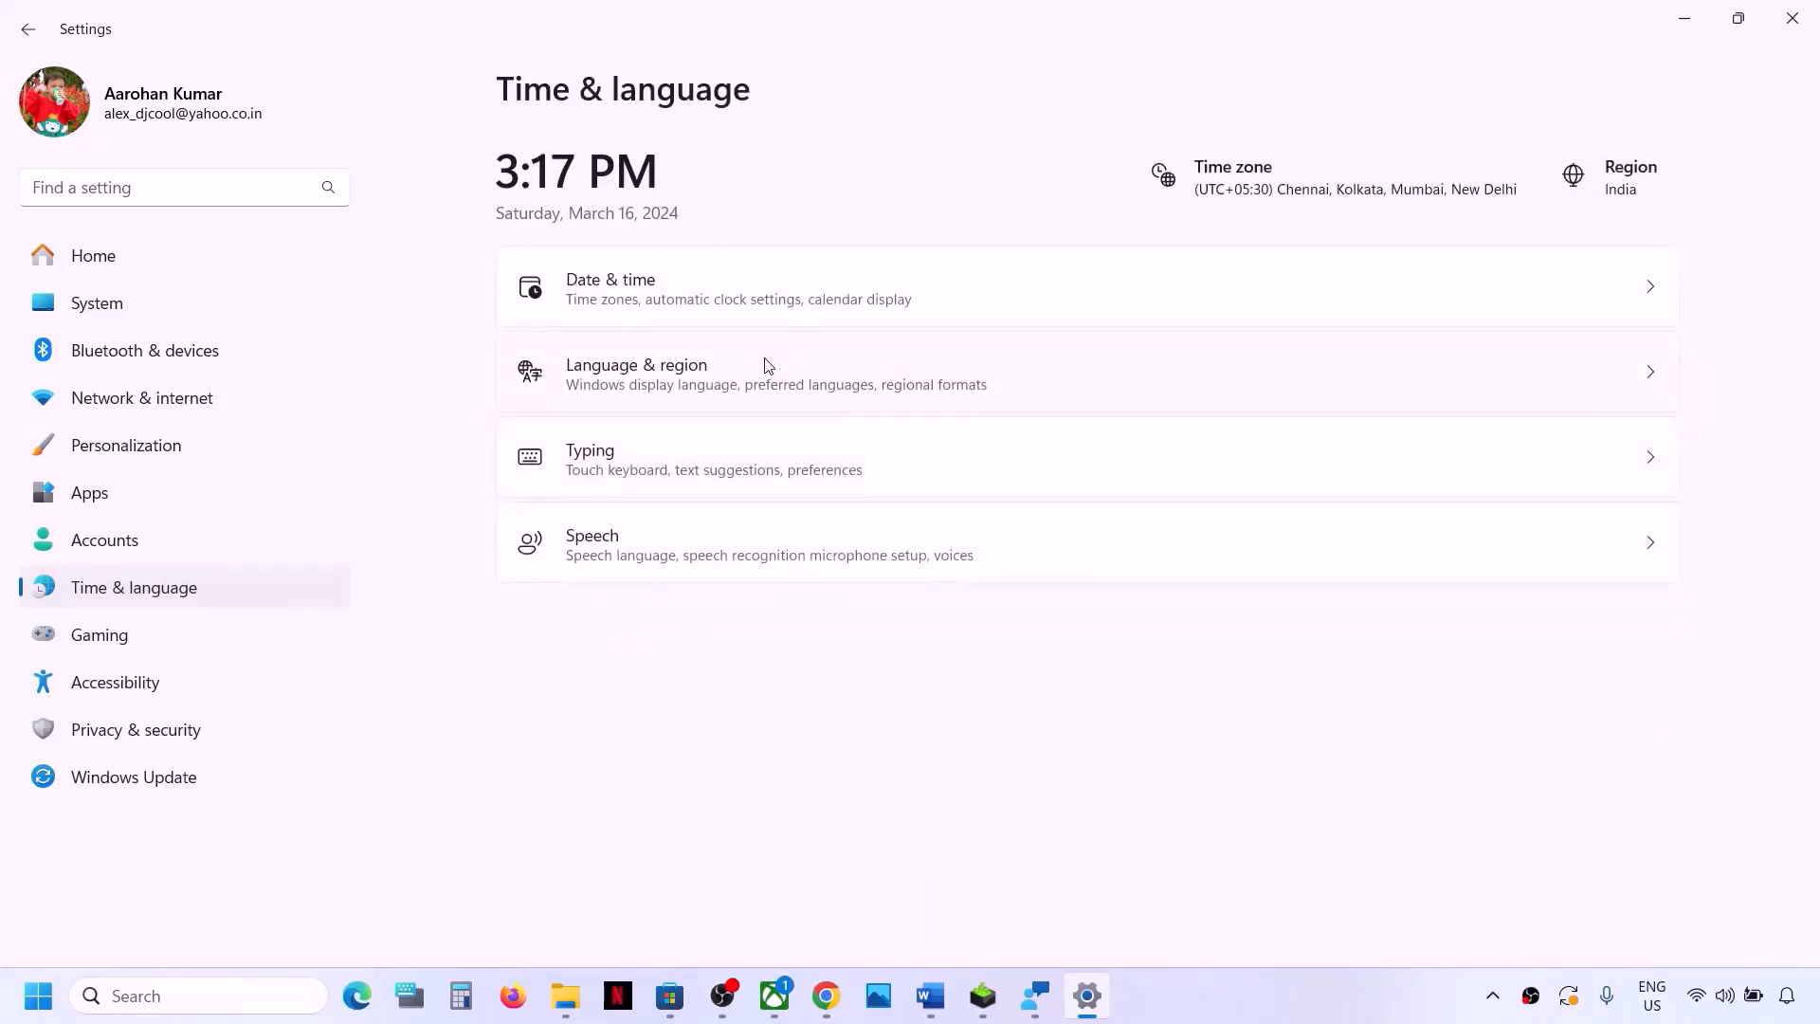
pyautogui.click(768, 367)
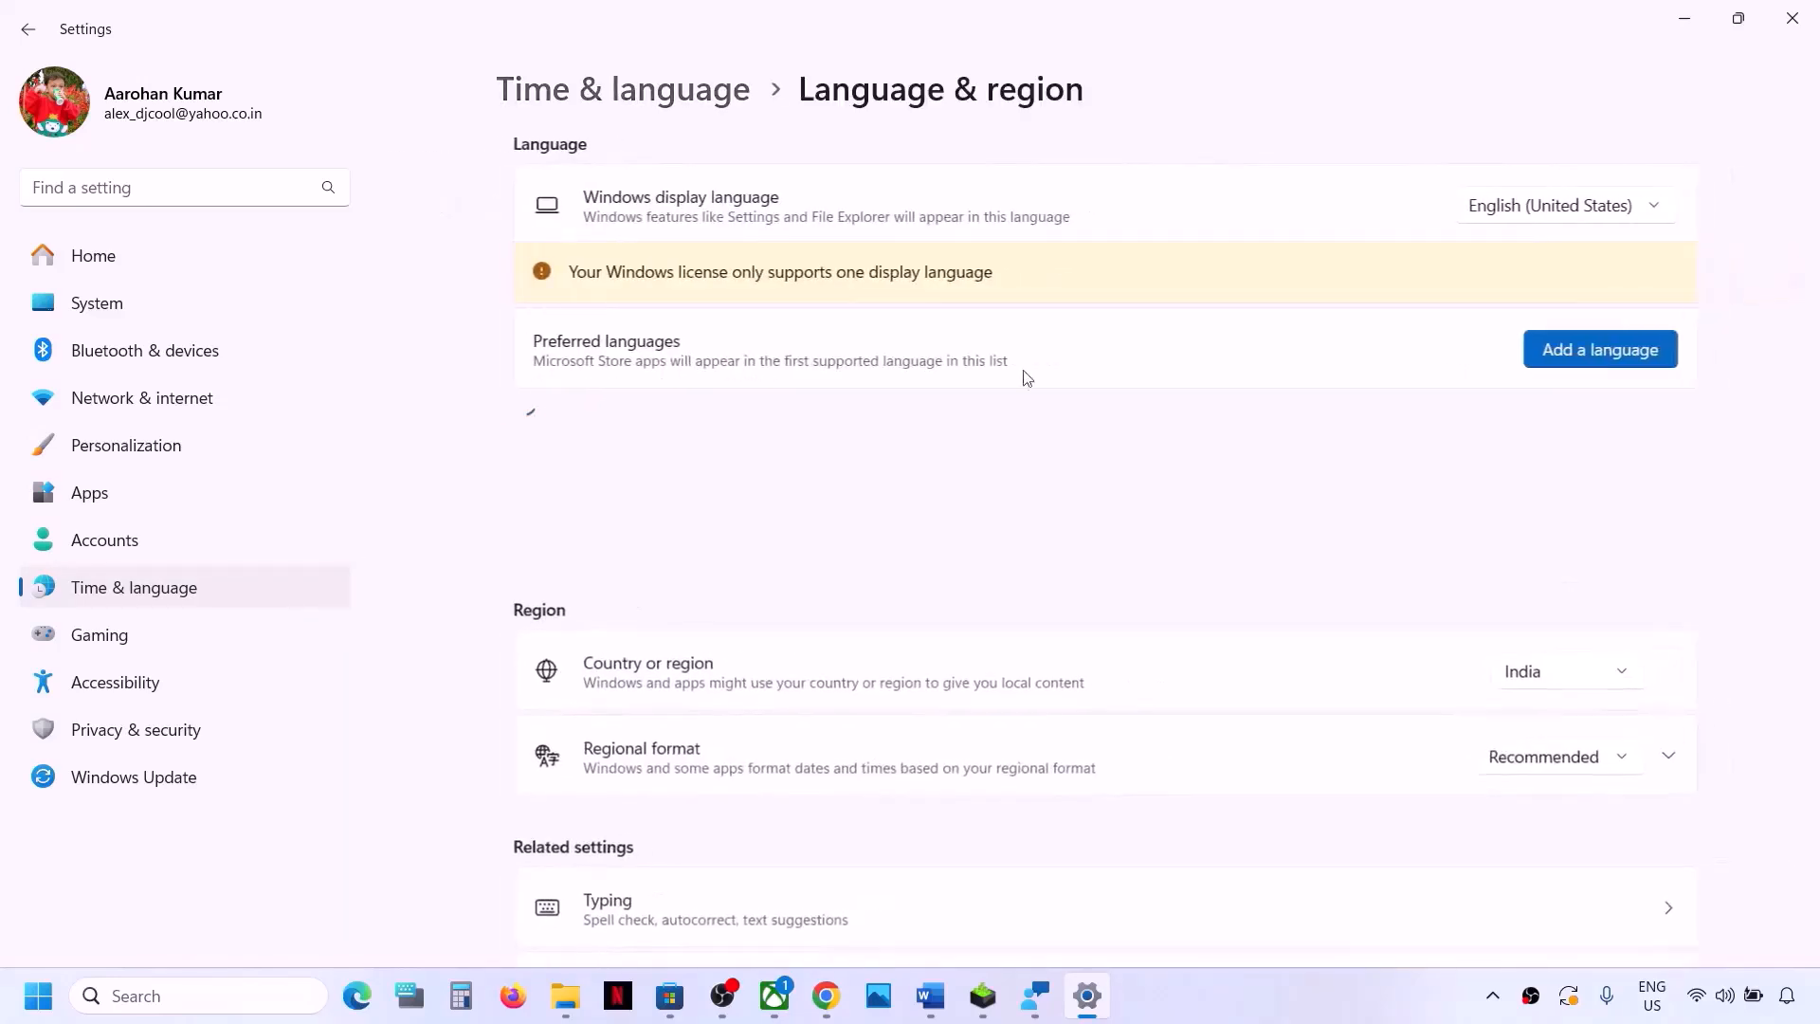
pyautogui.click(1578, 683)
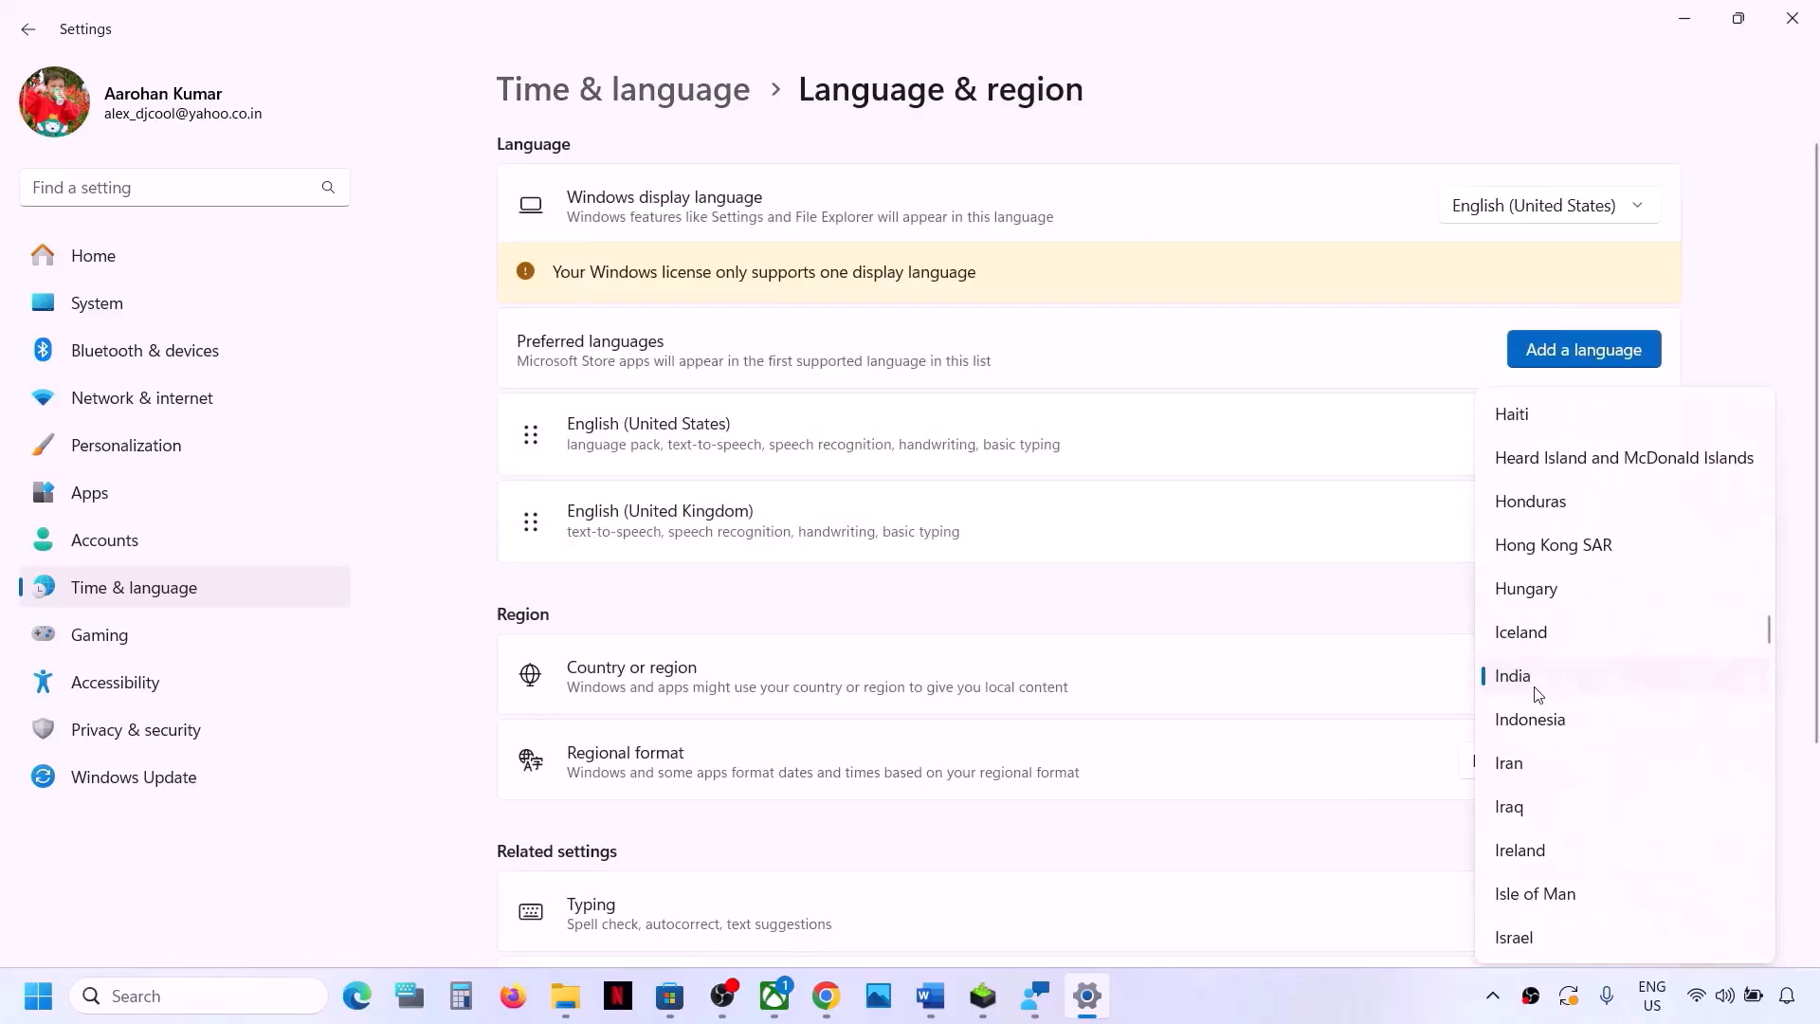
pyautogui.click(1536, 688)
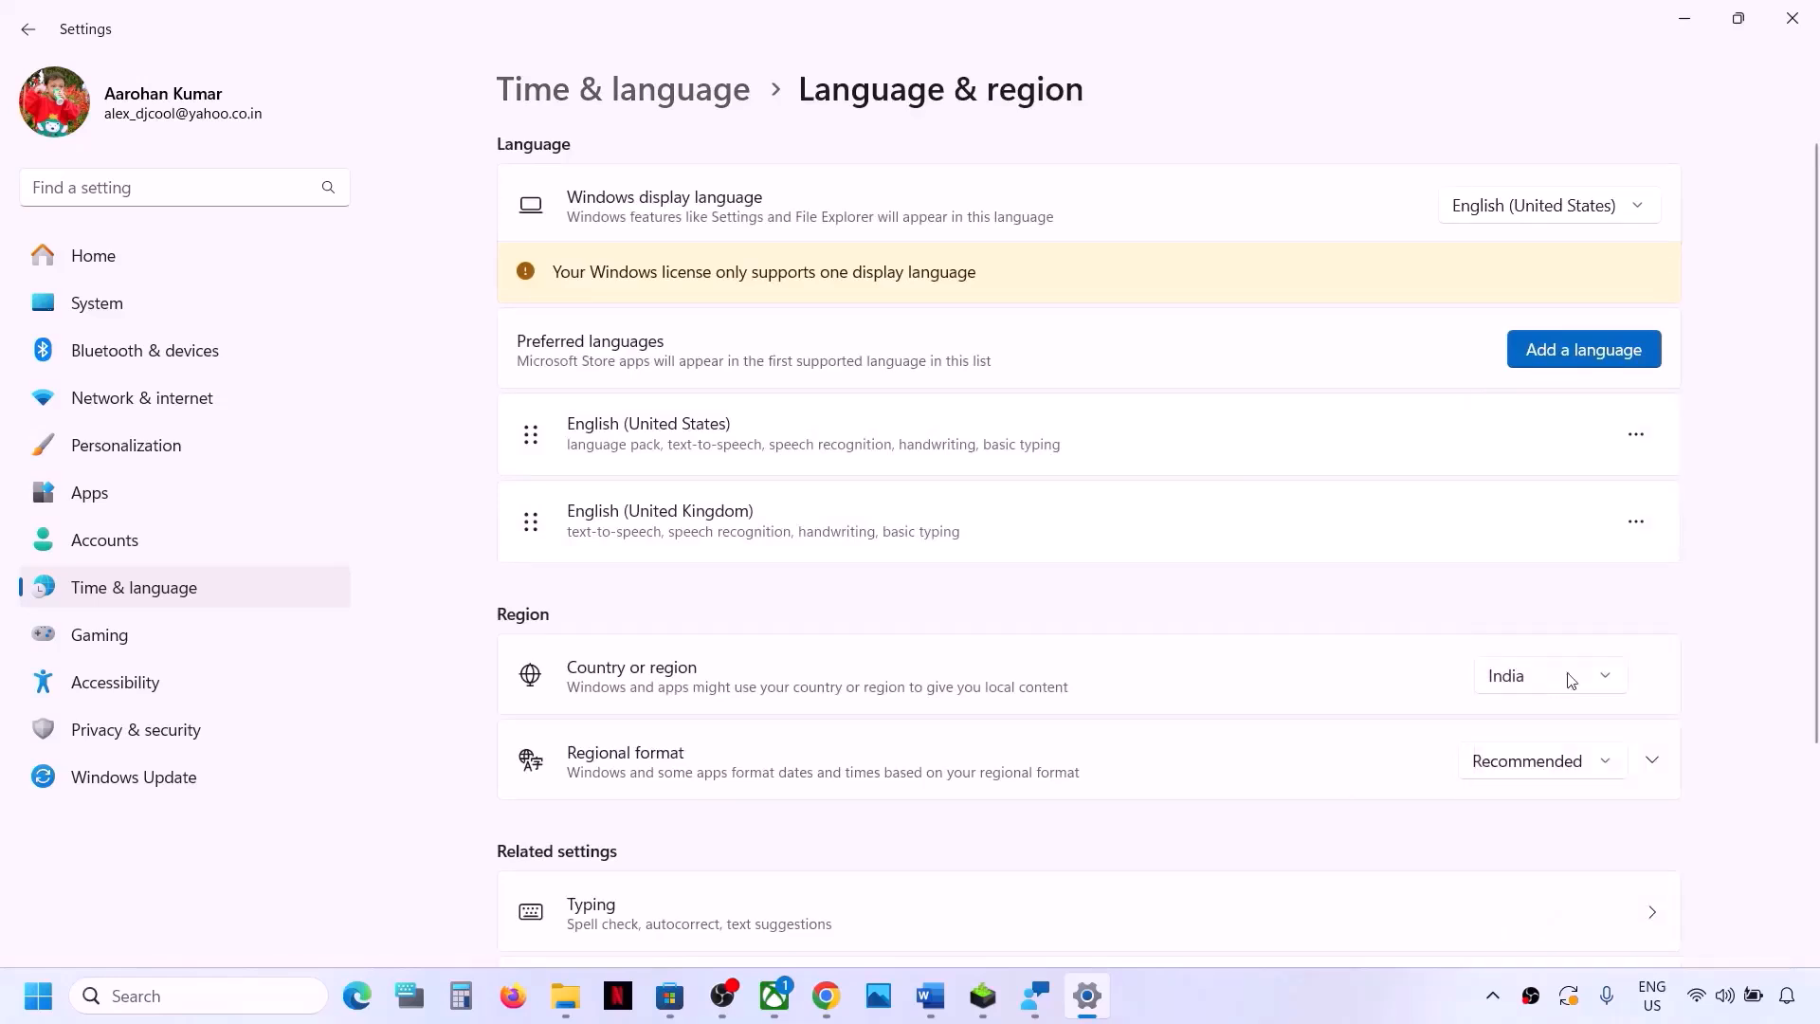
pyautogui.click(1792, 18)
# Step: Highlight the Step 10 text in the Word document, and get updates from the Downloads page in Microsoft Store
pyautogui.scroll(-3, 1119, 636)
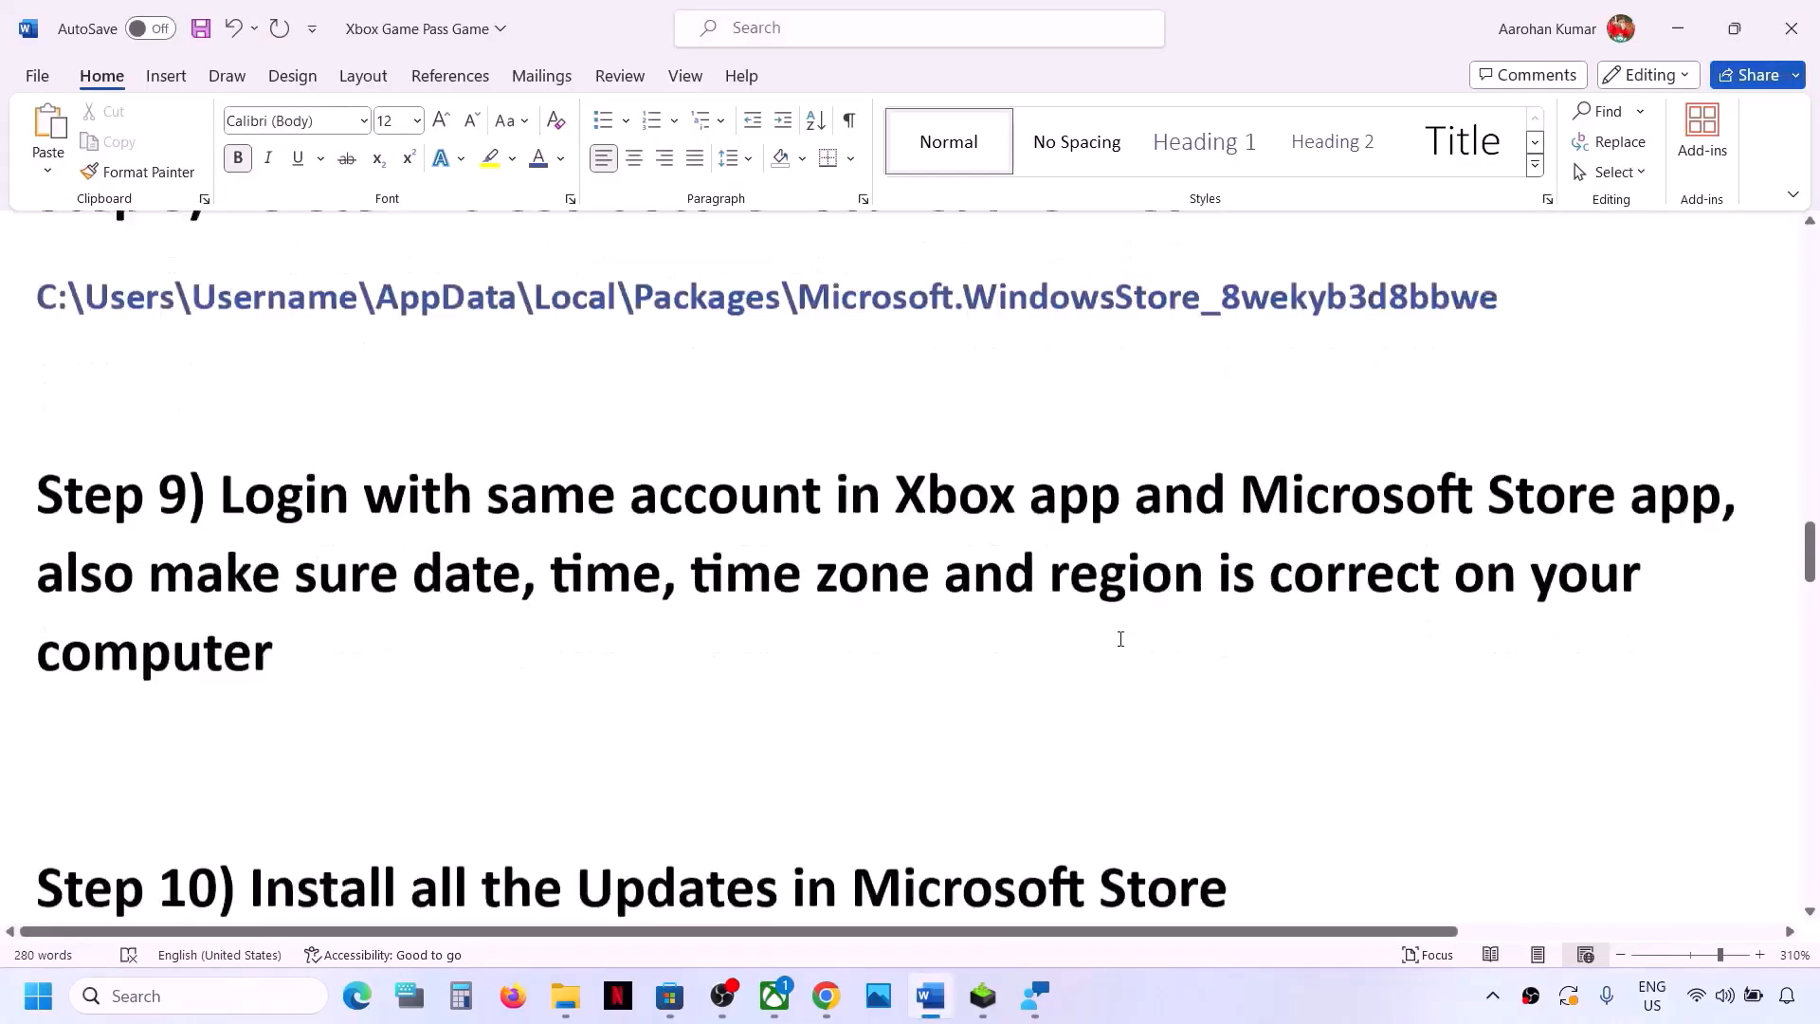
pyautogui.moveTo(268, 647); pyautogui.dragTo(1261, 607)
pyautogui.click(671, 997)
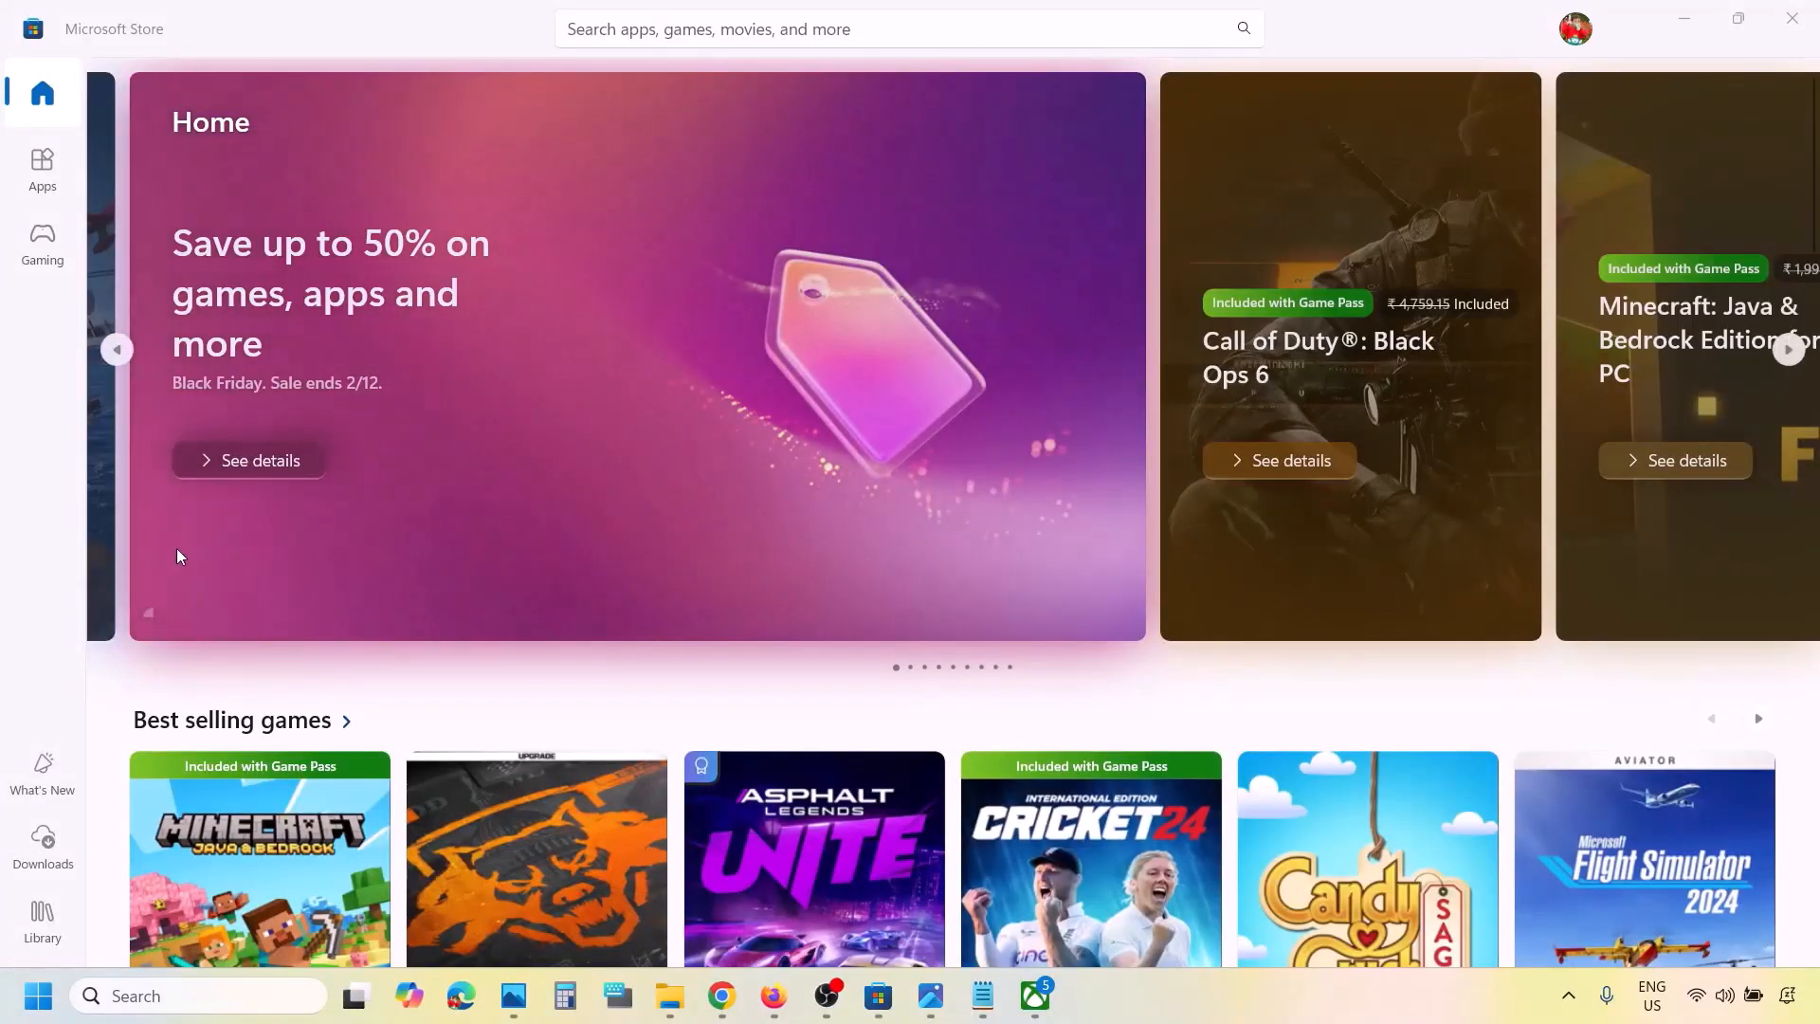
pyautogui.click(43, 861)
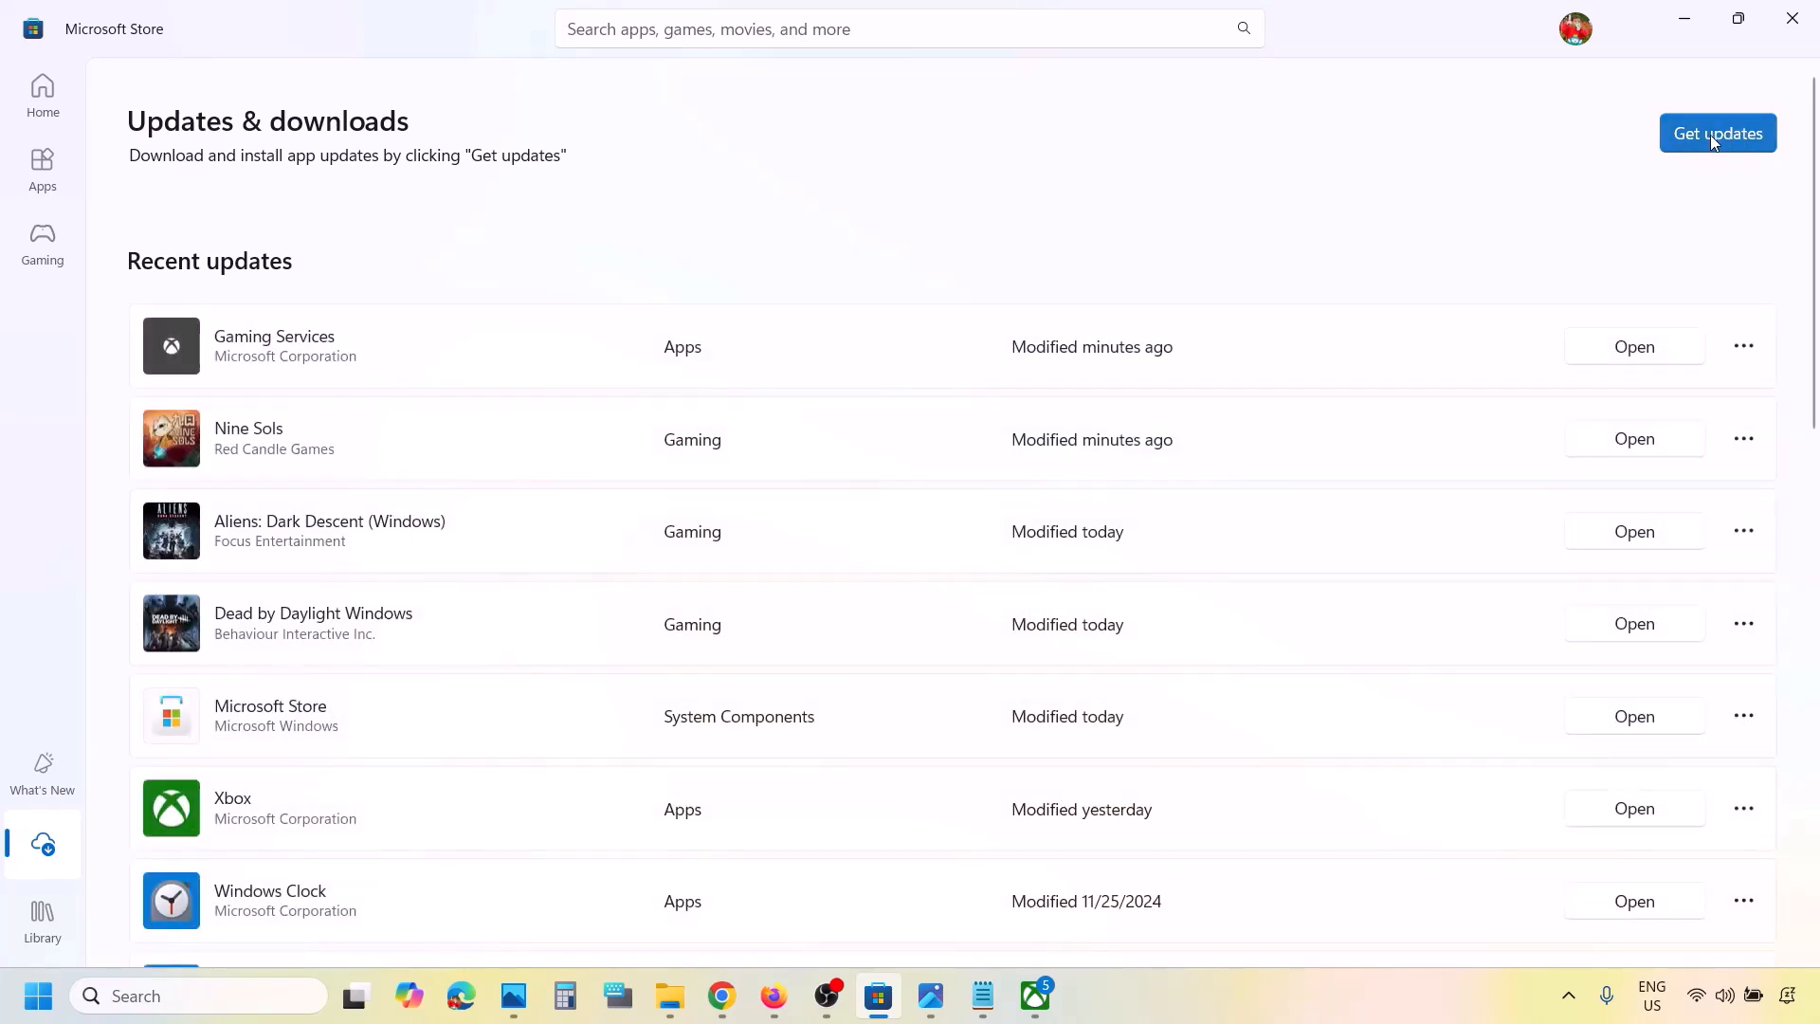
pyautogui.click(1714, 135)
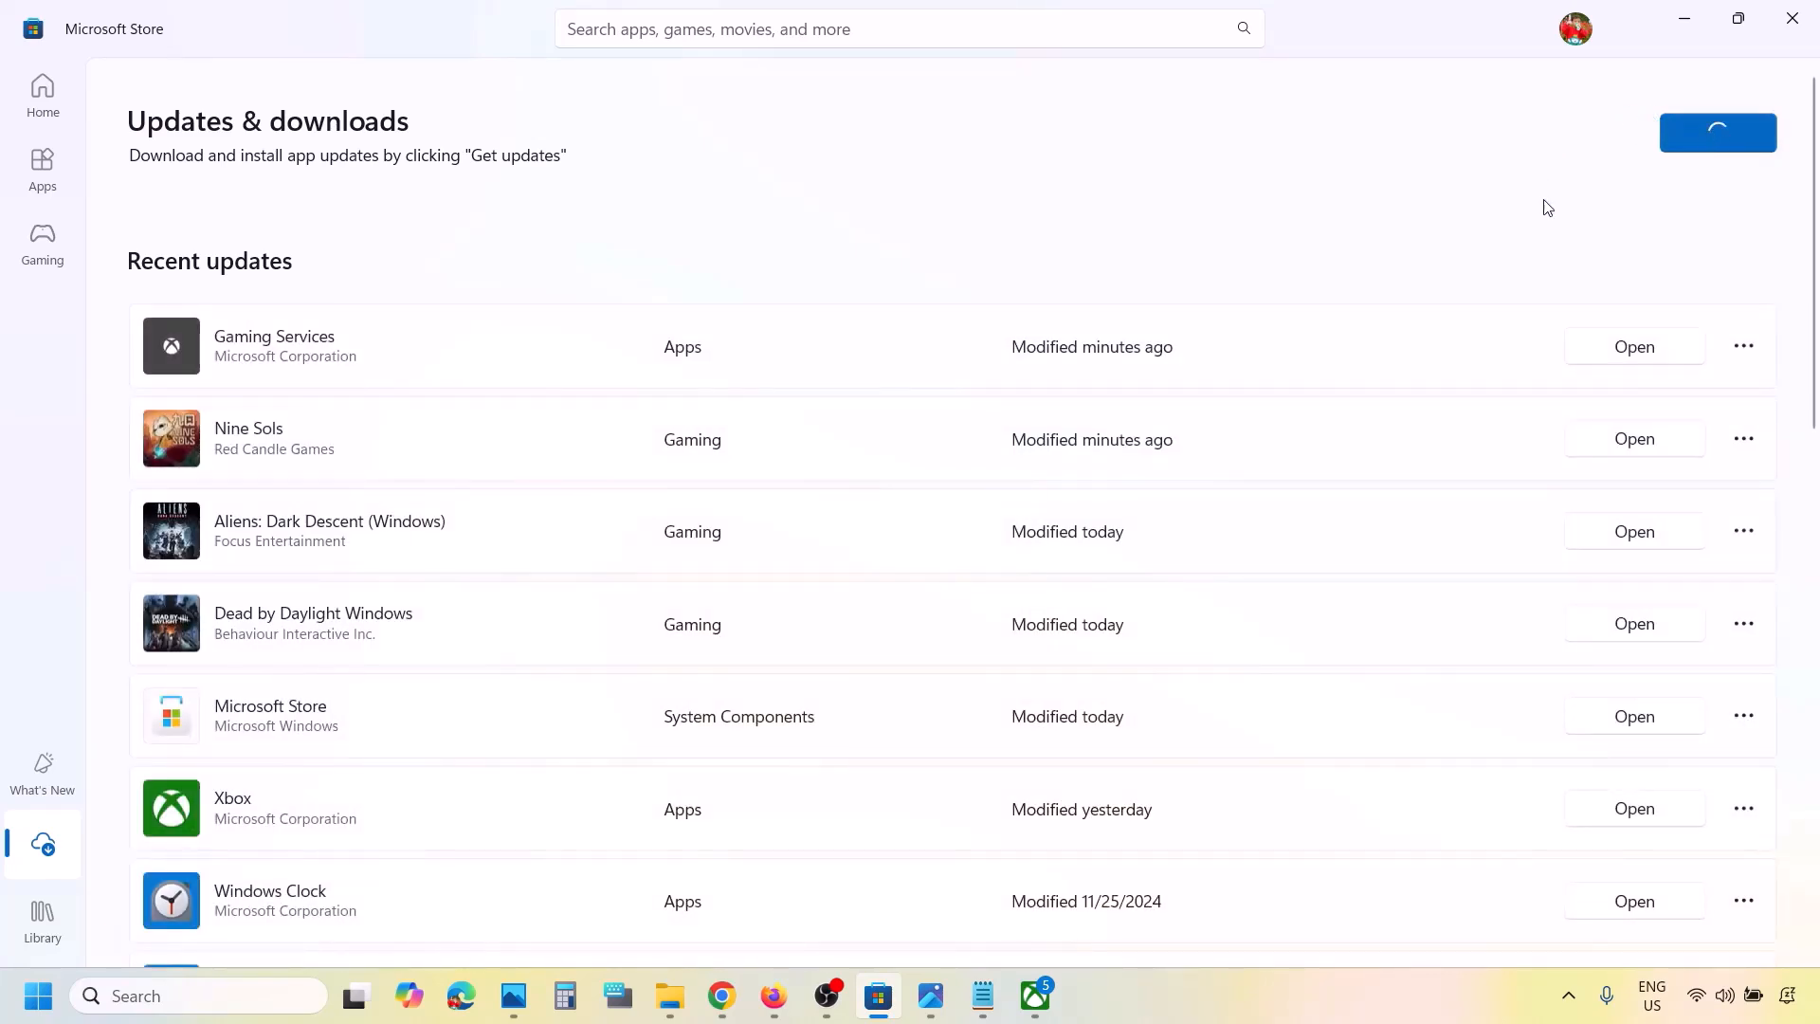
# Step: Highlight the Step 11 text "Update Windows" in the Word document, and open the Windows Update page in Settings
pyautogui.click(1270, 1003)
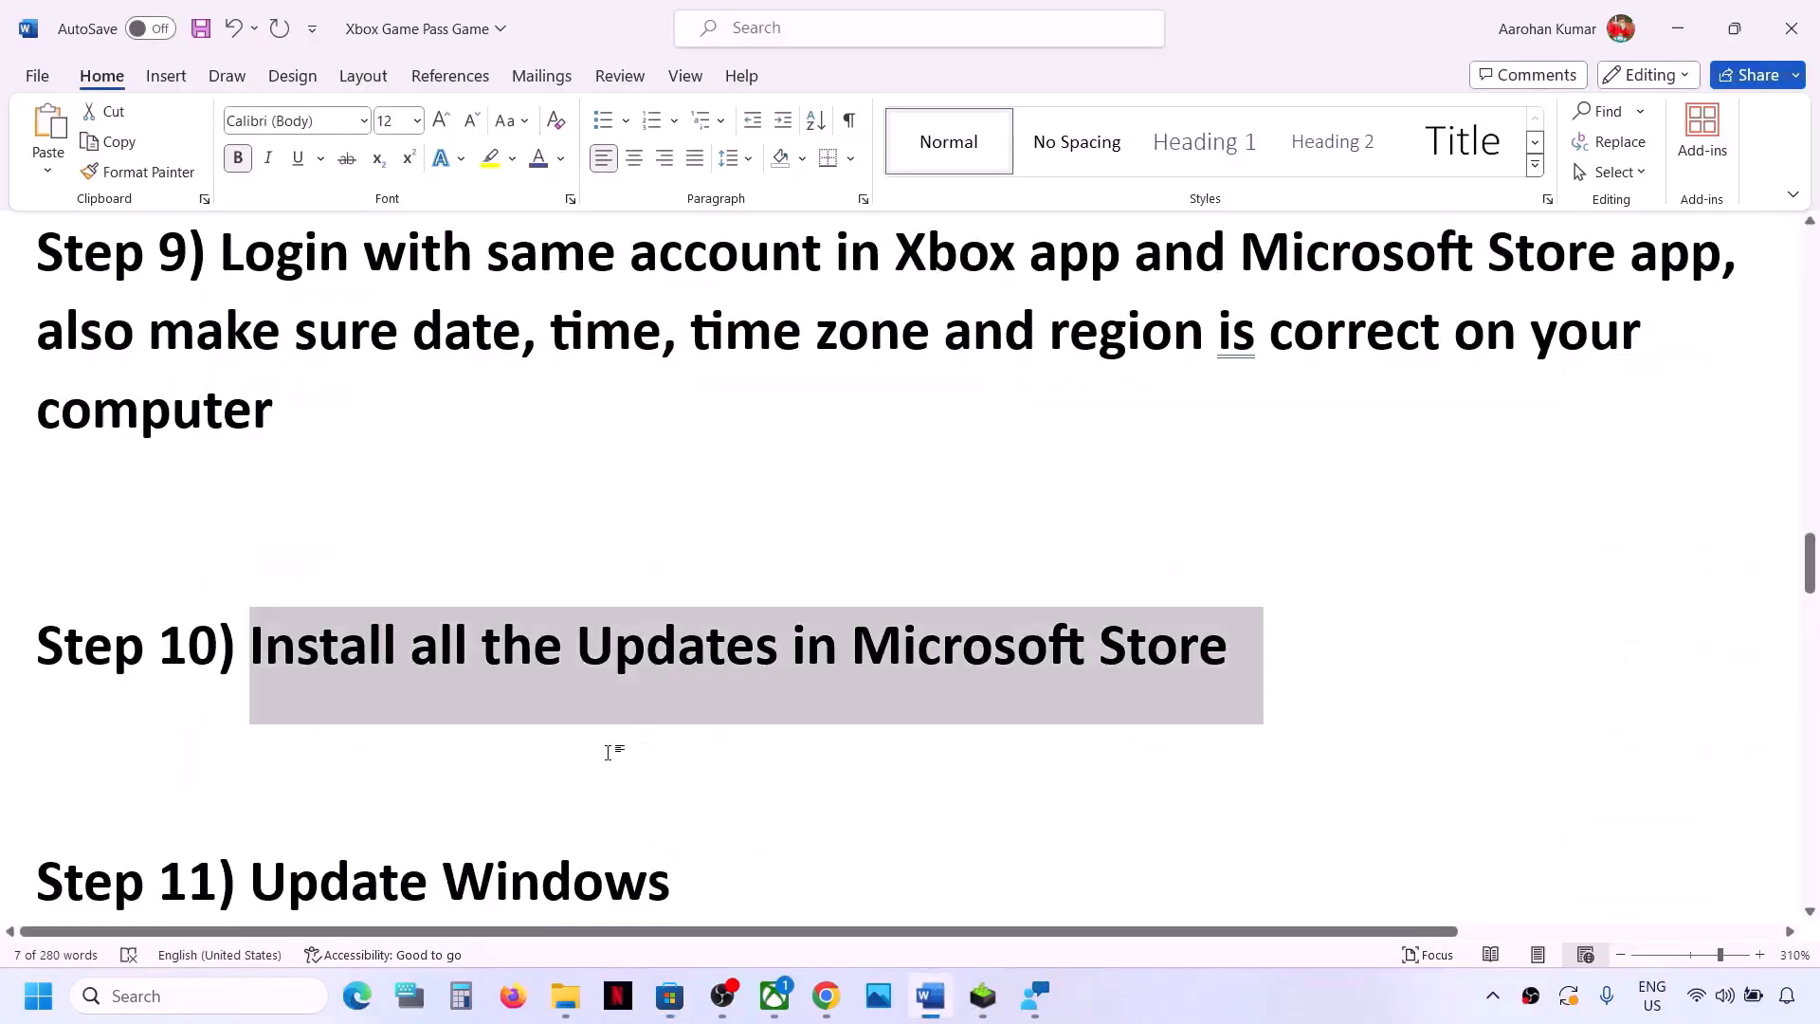
pyautogui.scroll(-2, 612, 748)
pyautogui.moveTo(334, 720); pyautogui.dragTo(792, 723)
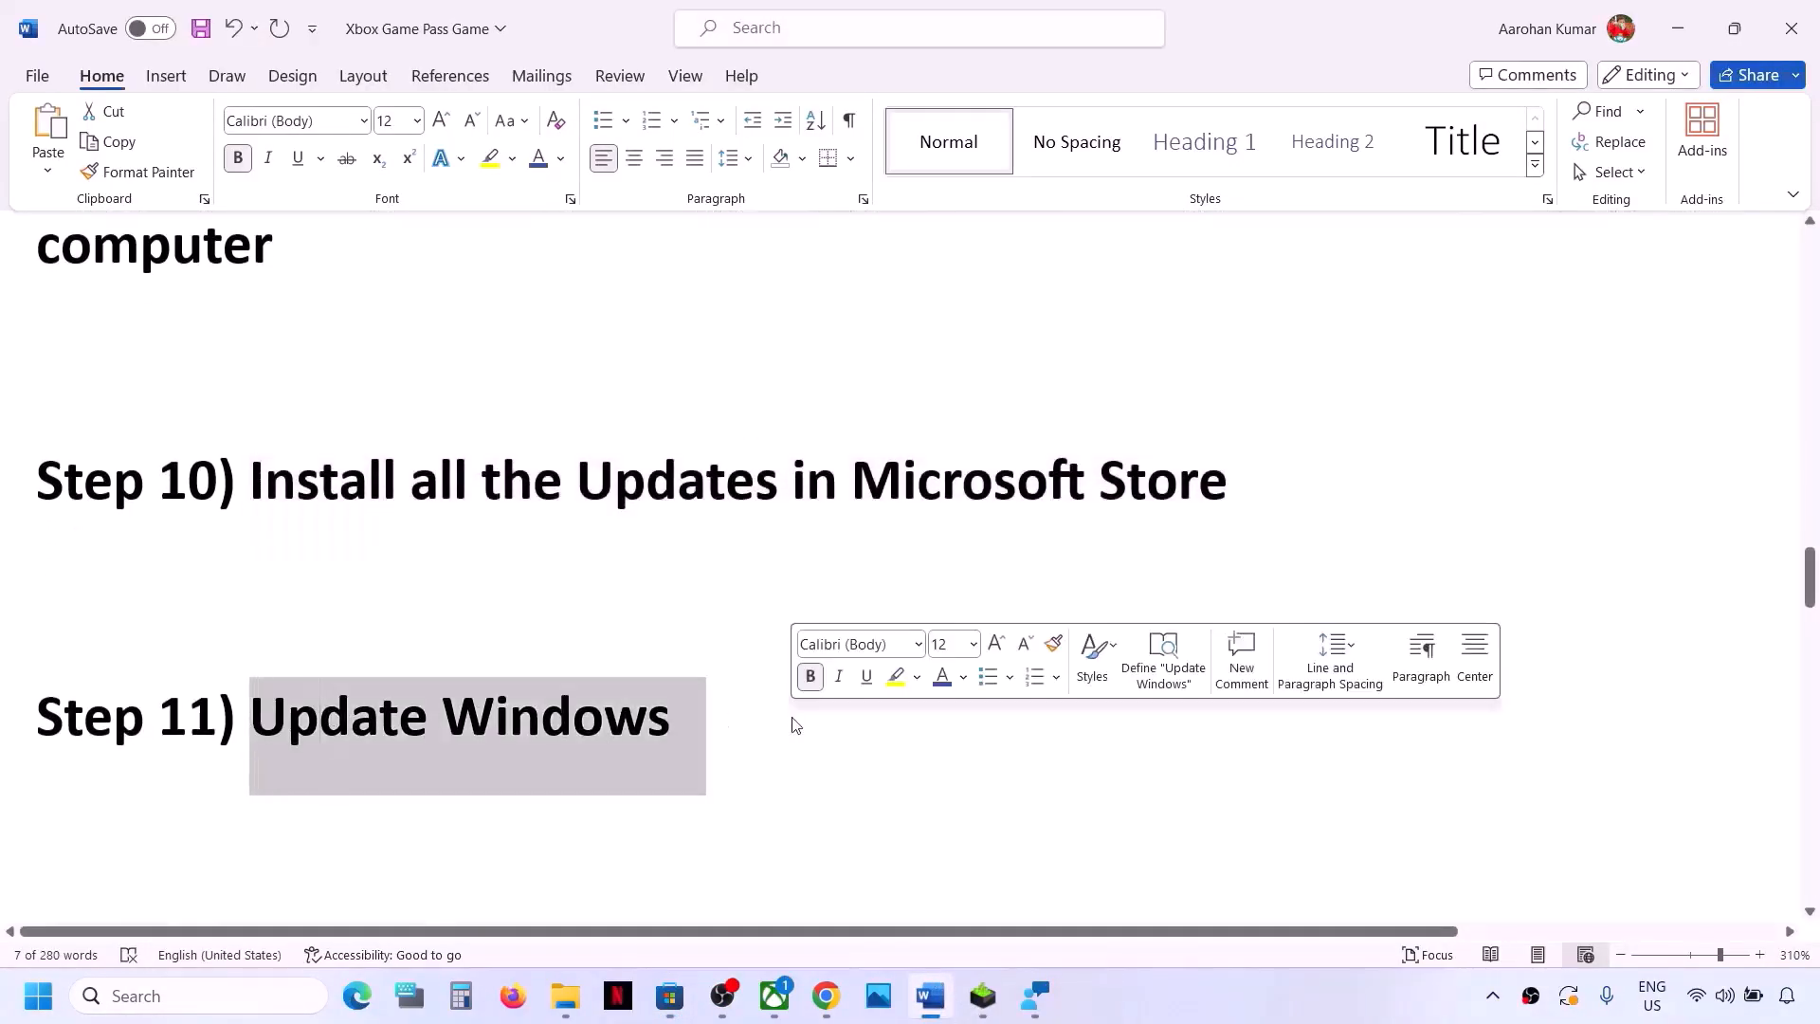
pyautogui.press('super+i')
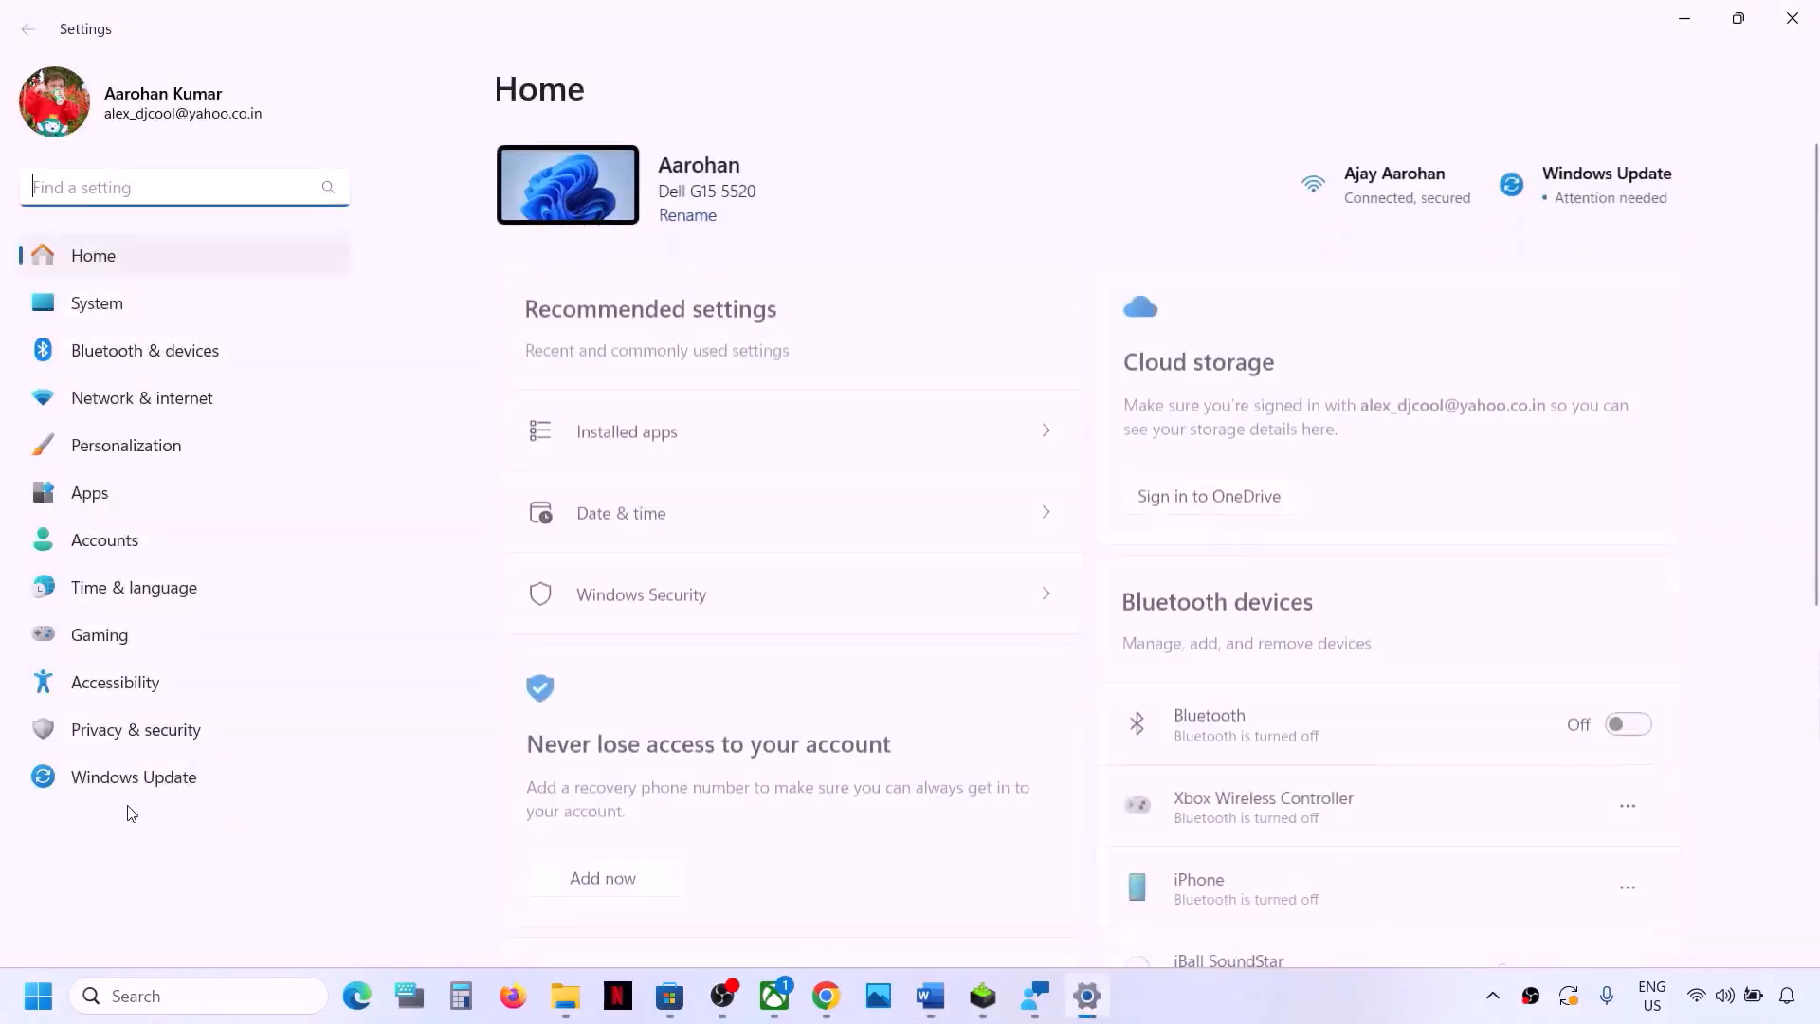
pyautogui.click(112, 777)
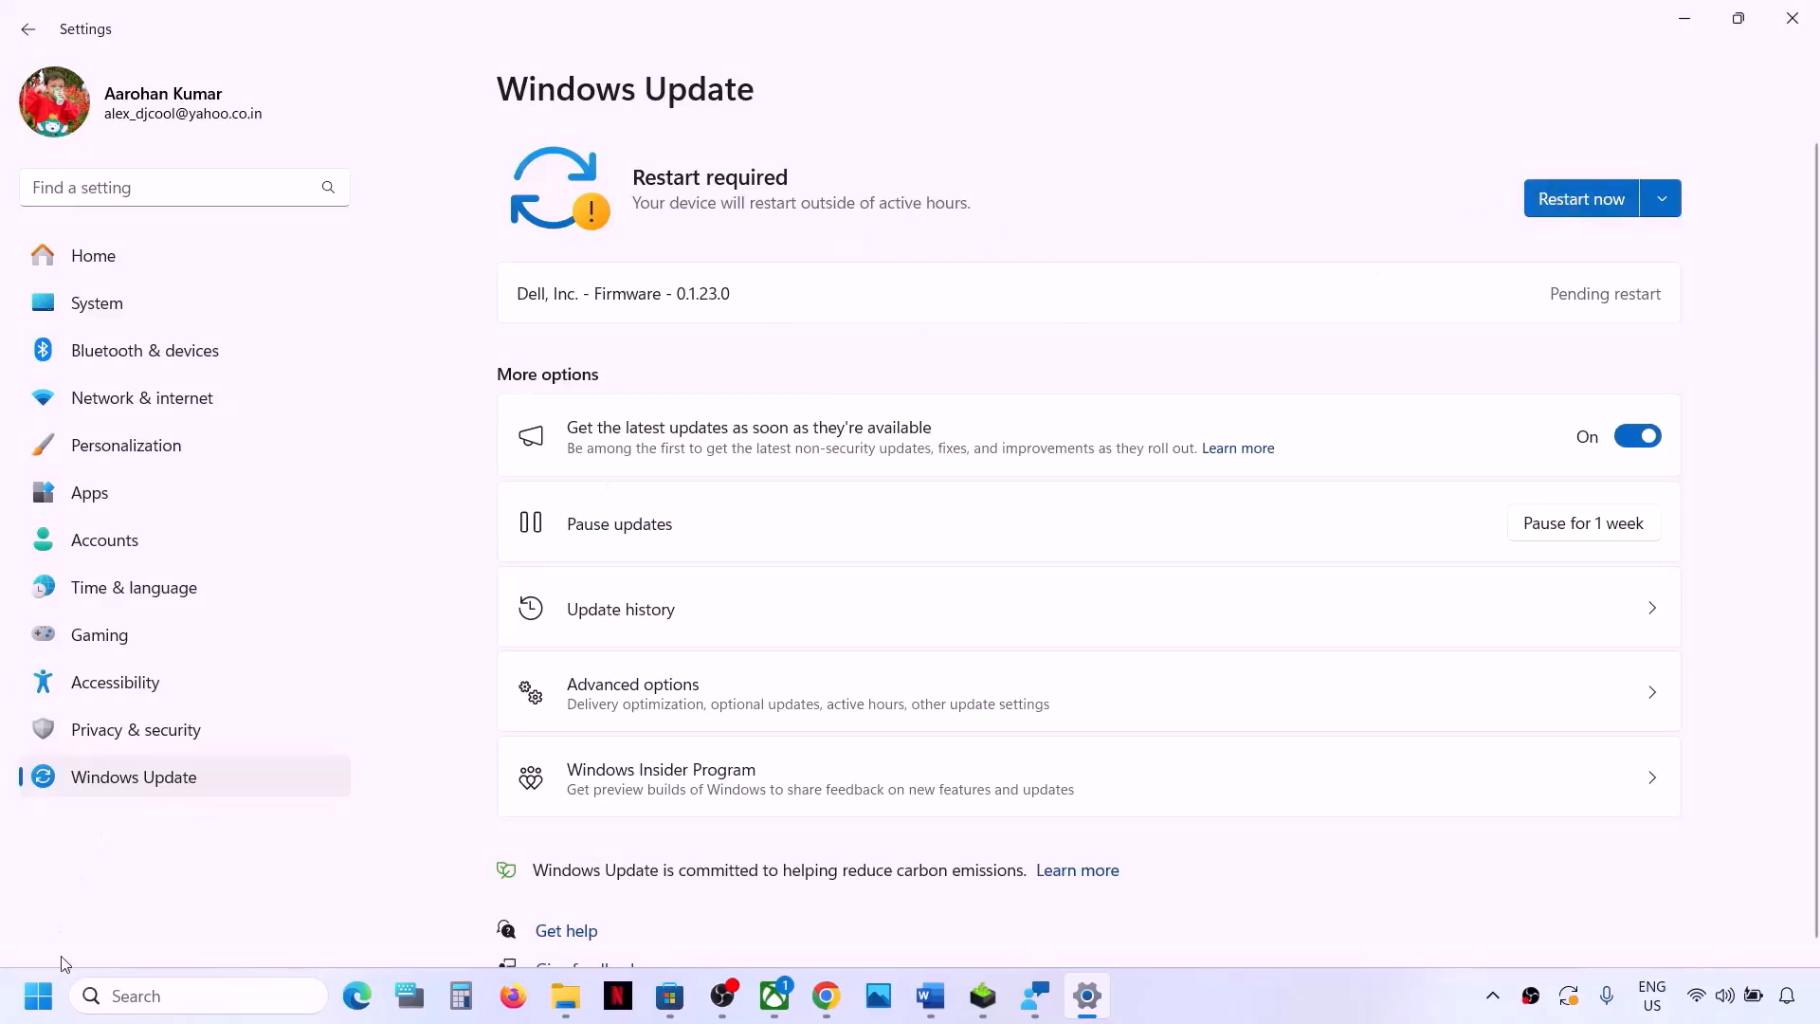
# Step: View the computer's power options, including Update and restart, and dismiss them without choosing one
pyautogui.click(38, 993)
pyautogui.click(689, 913)
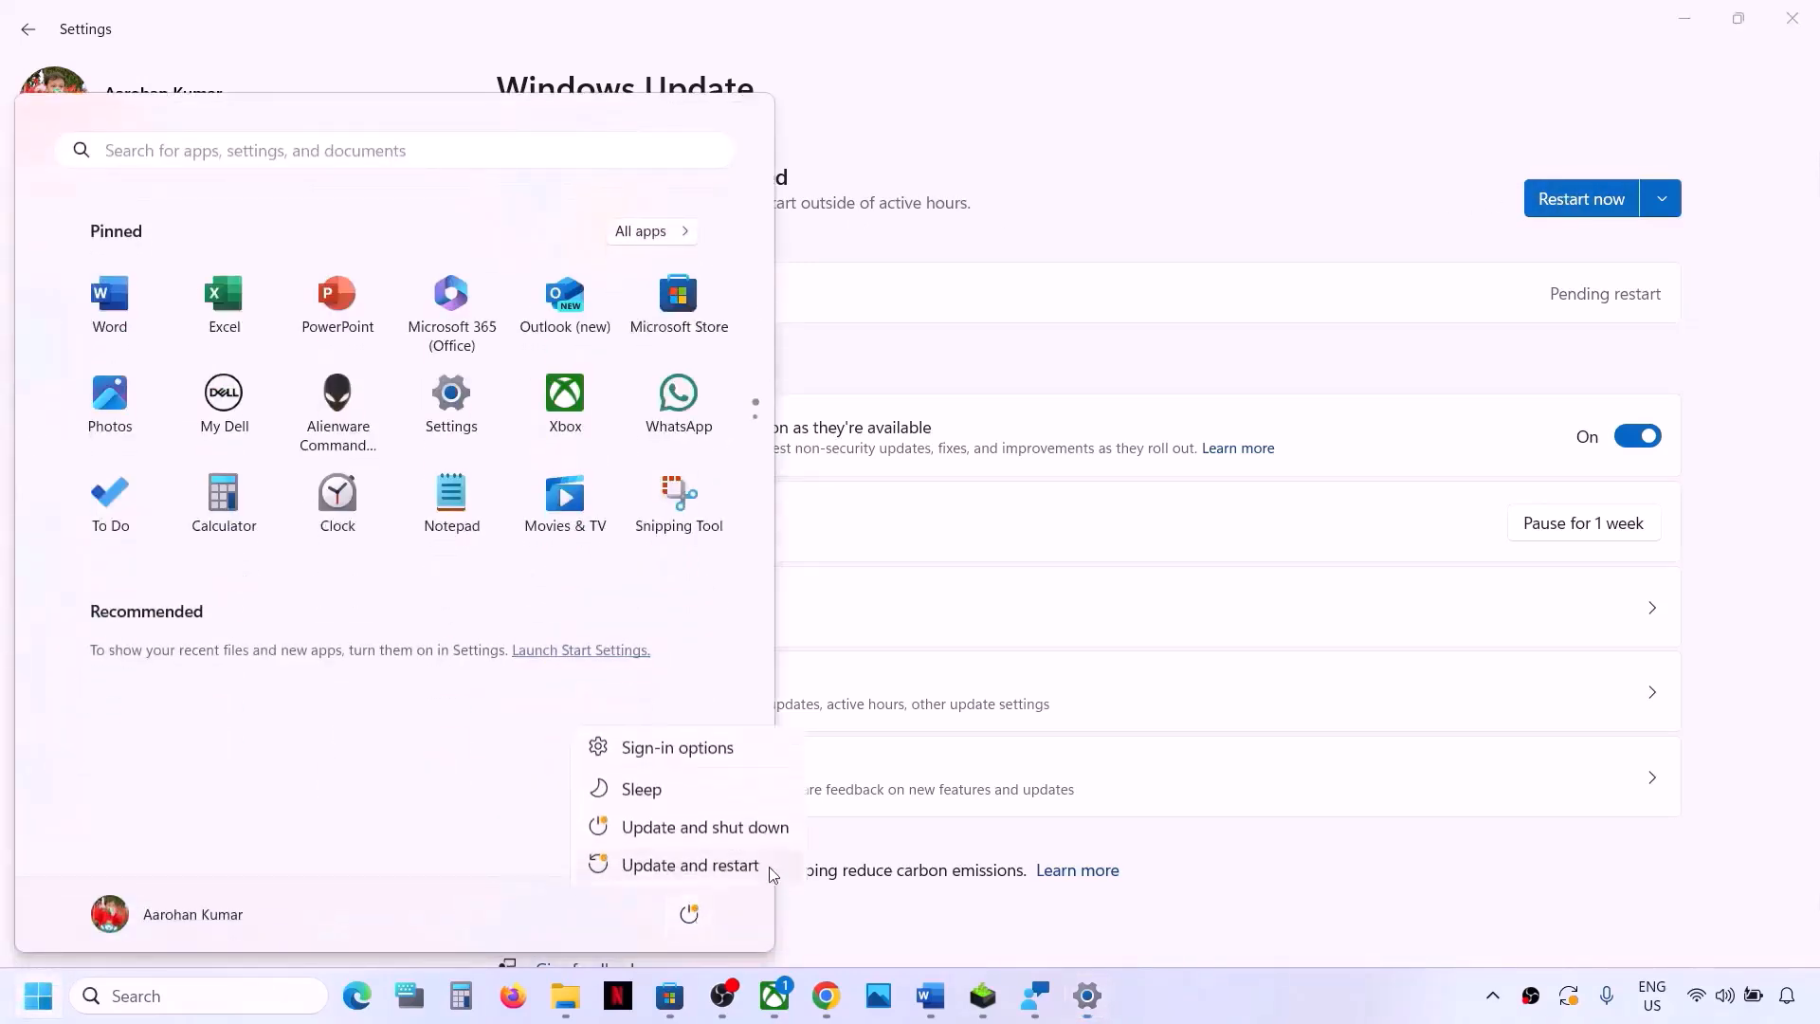
pyautogui.click(1788, 634)
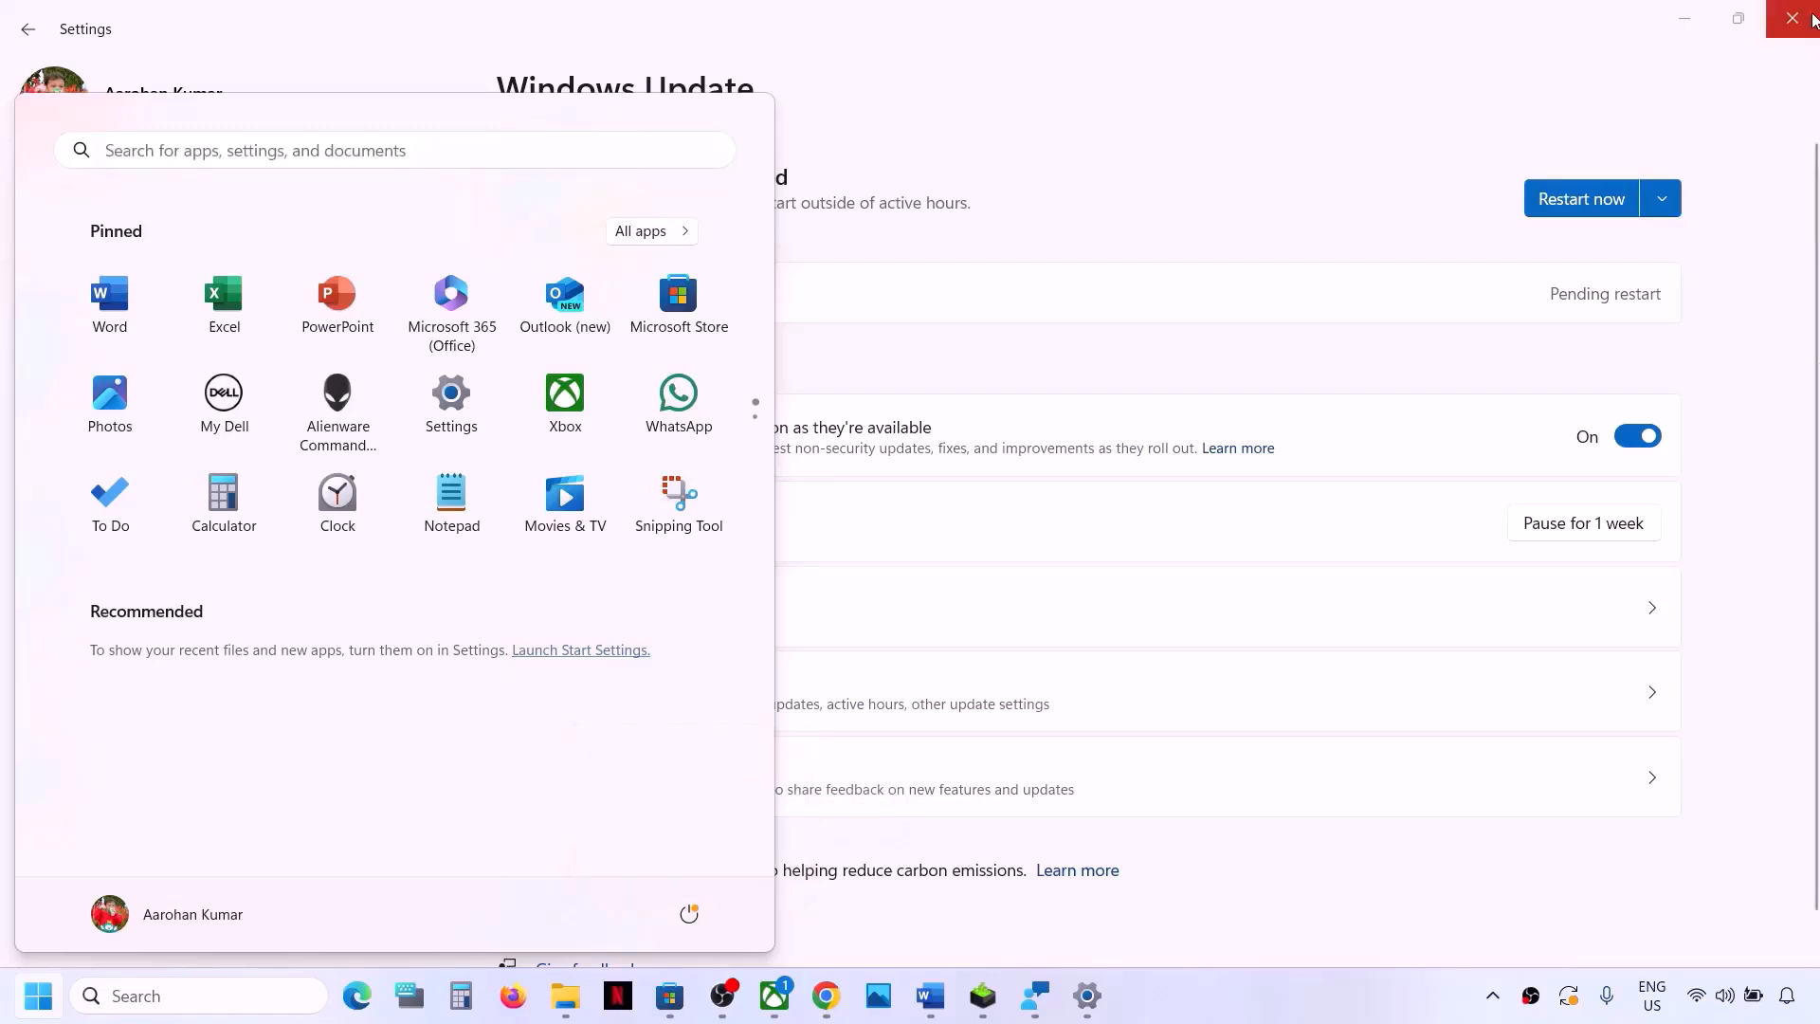
pyautogui.click(1801, 36)
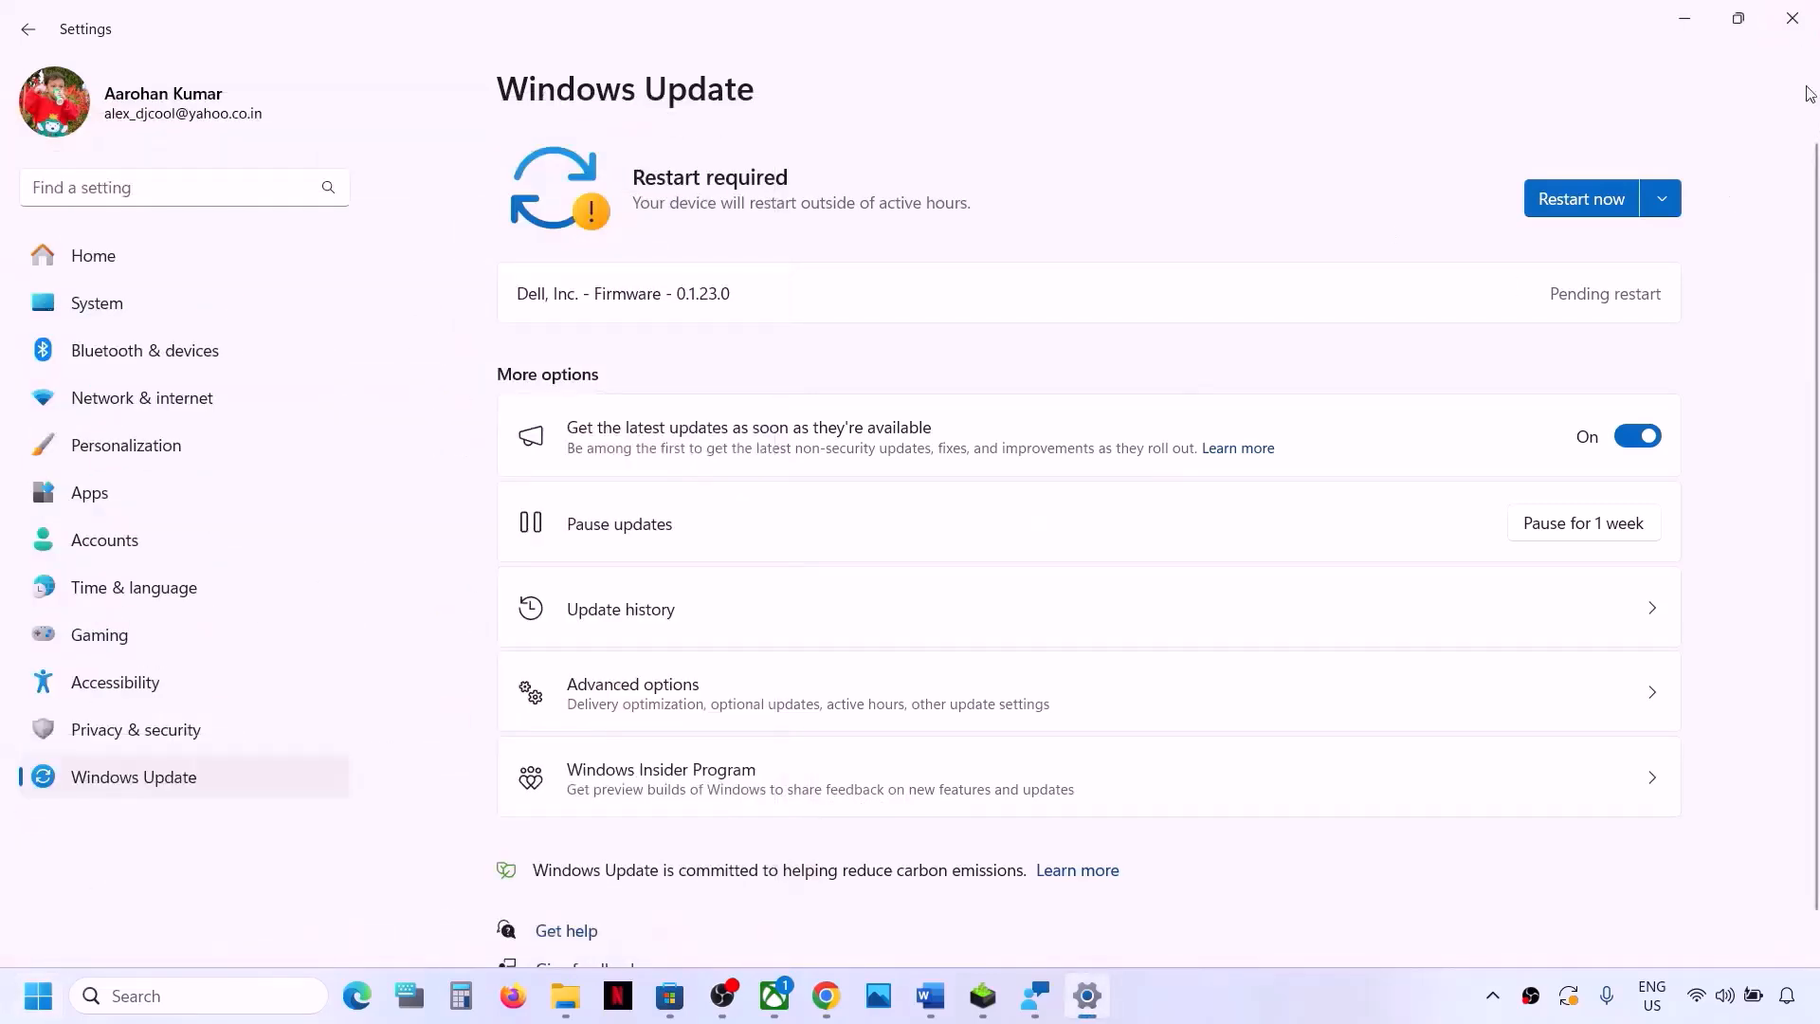
# Step: Copy "wsreset" from Step 12 of the Word document and run it as a command through Windows search
pyautogui.click(930, 995)
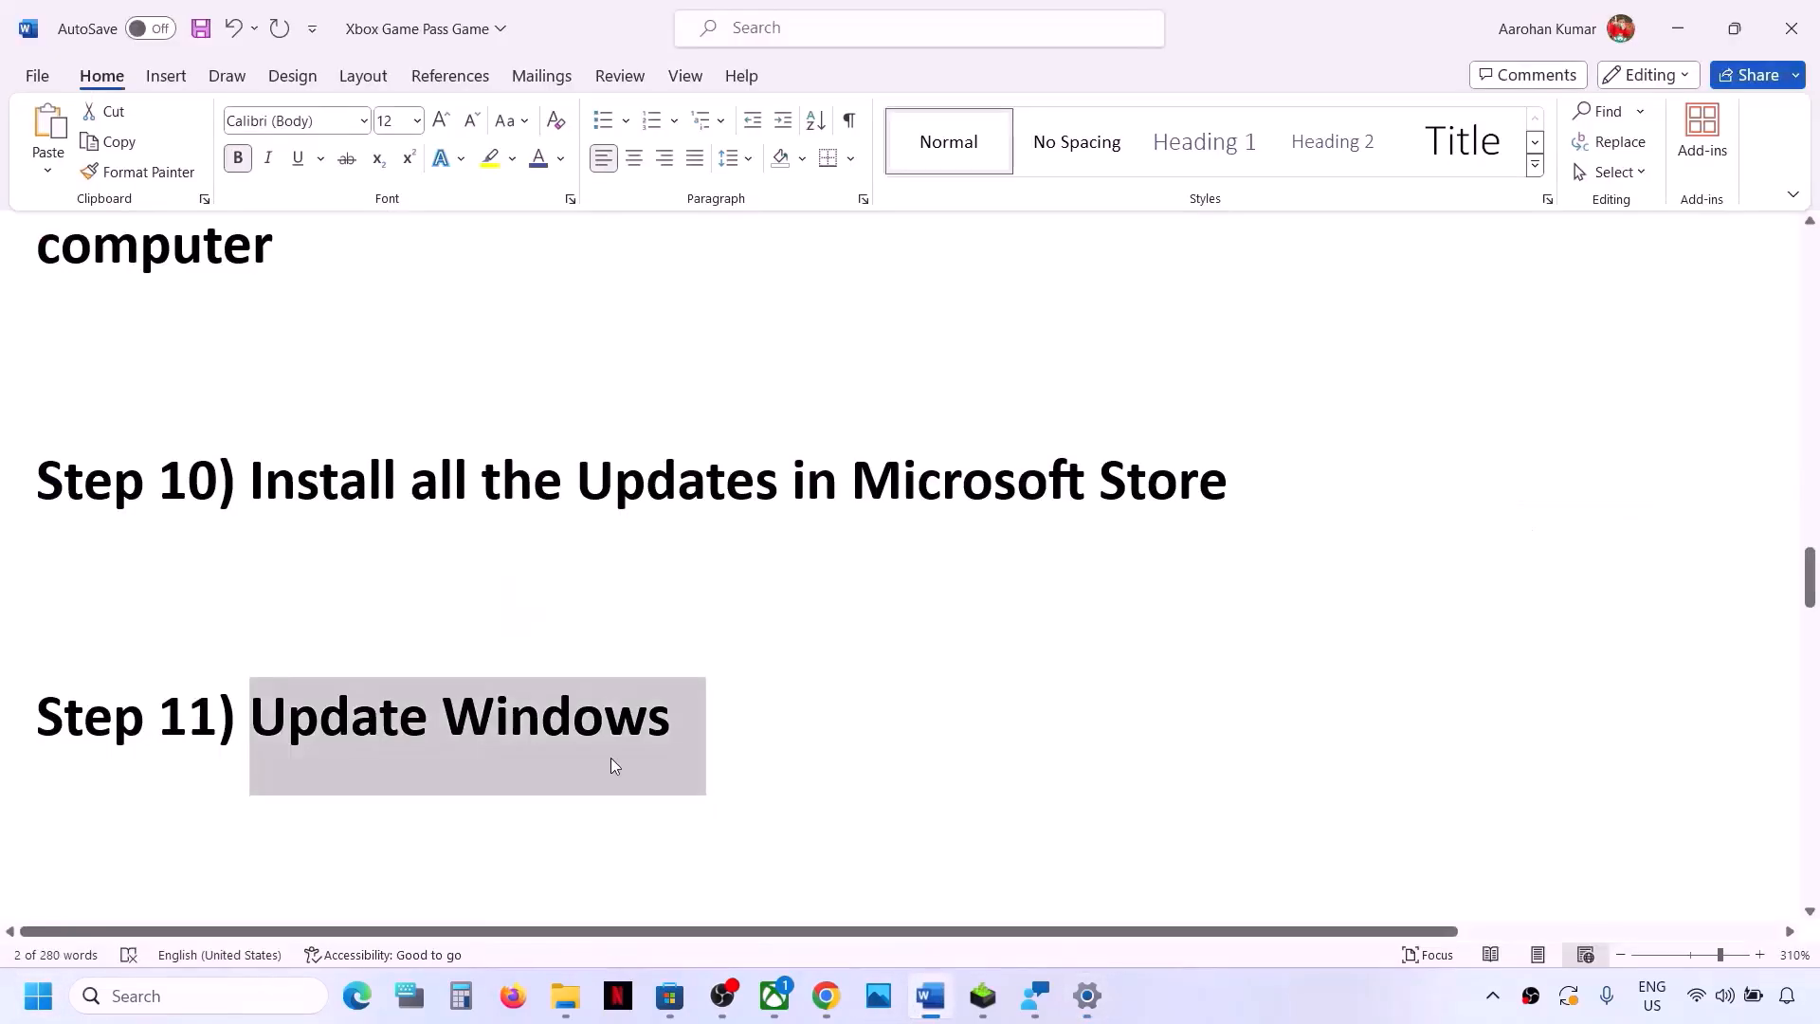
pyautogui.scroll(-3, 610, 758)
pyautogui.doubleClick(480, 654)
pyautogui.hotkey('ctrl', 'c')
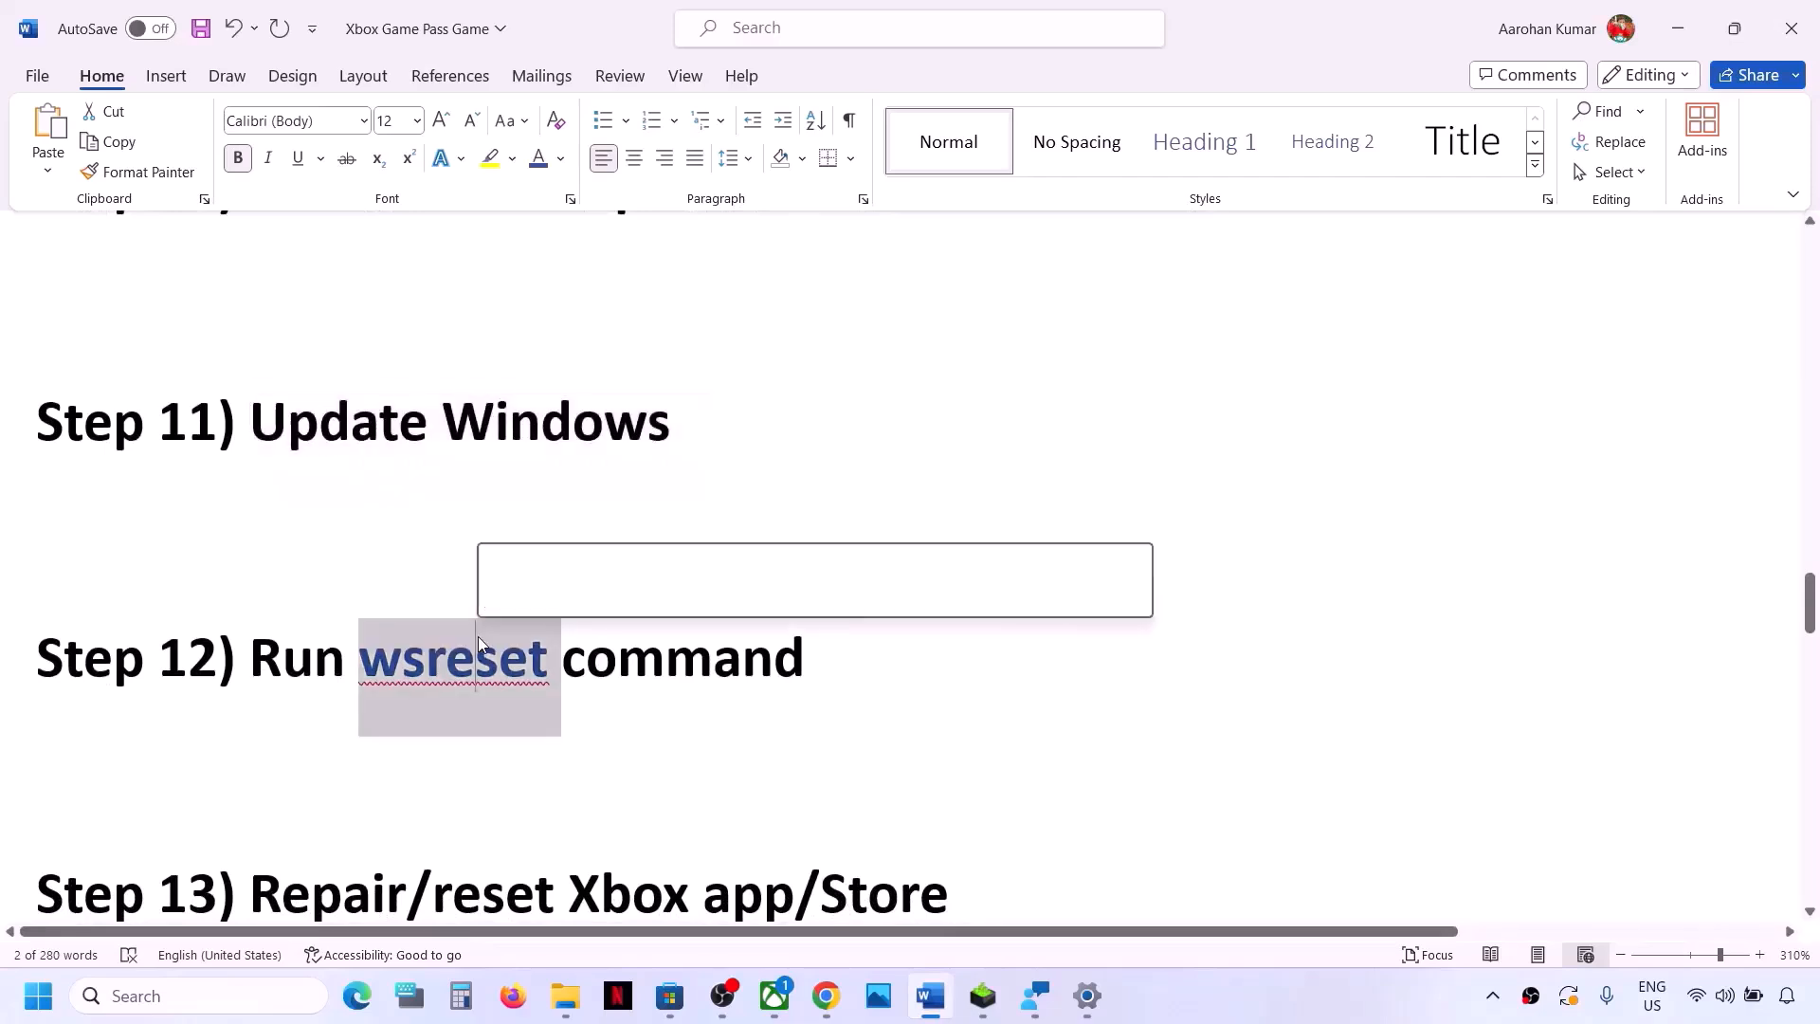
pyautogui.click(157, 1008)
pyautogui.hotkey('ctrl', 'v')
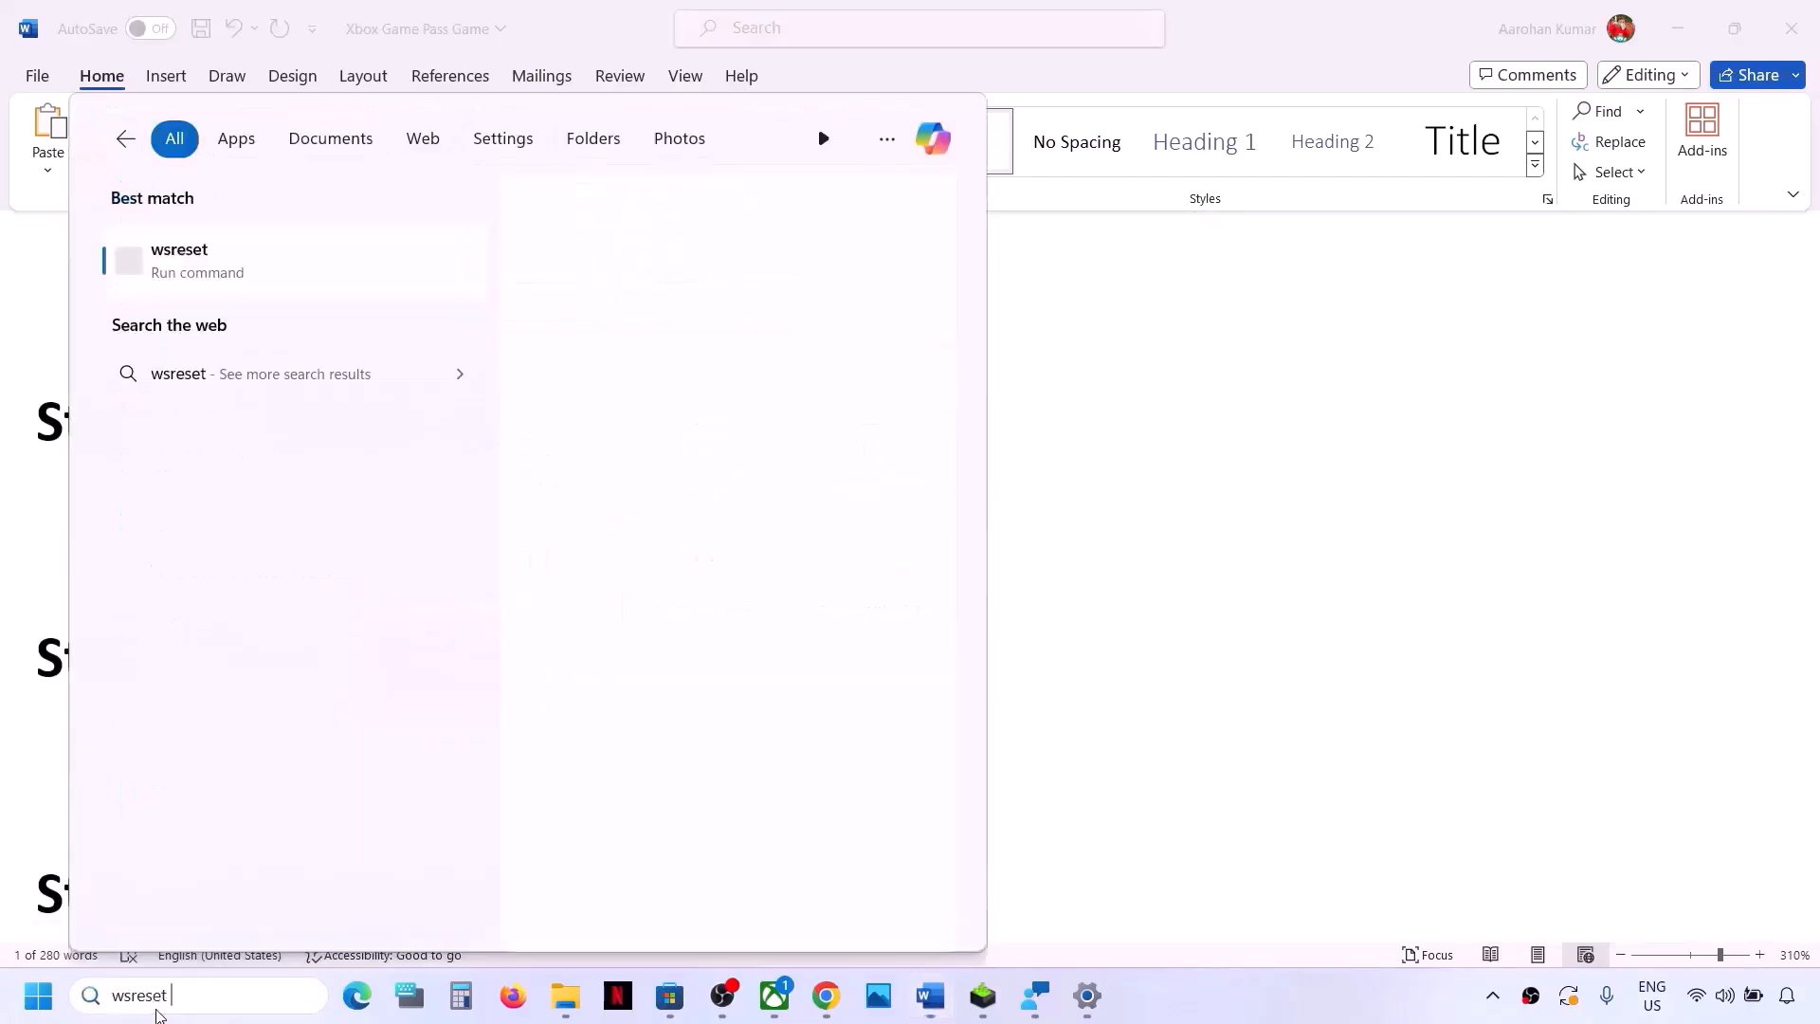
pyautogui.click(220, 277)
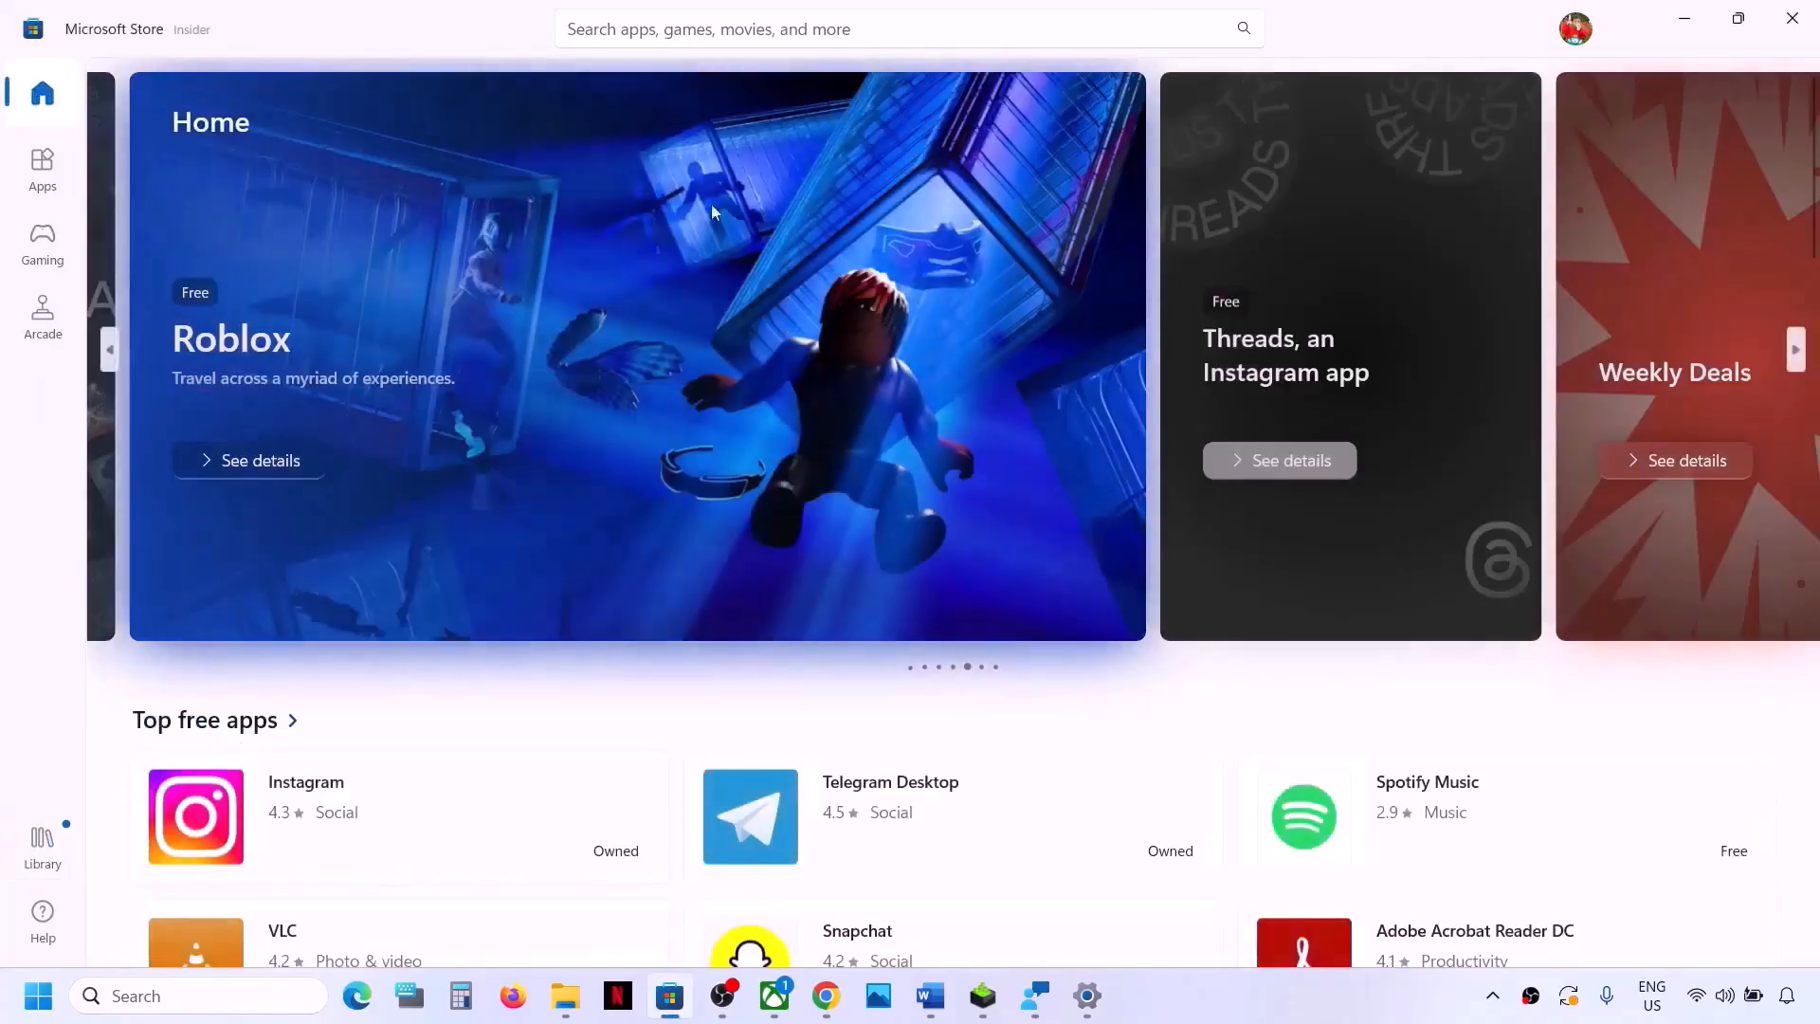
# Step: Highlight the Step 13 text in the Word document, and open the Xbox app's settings page from Windows search
pyautogui.click(930, 996)
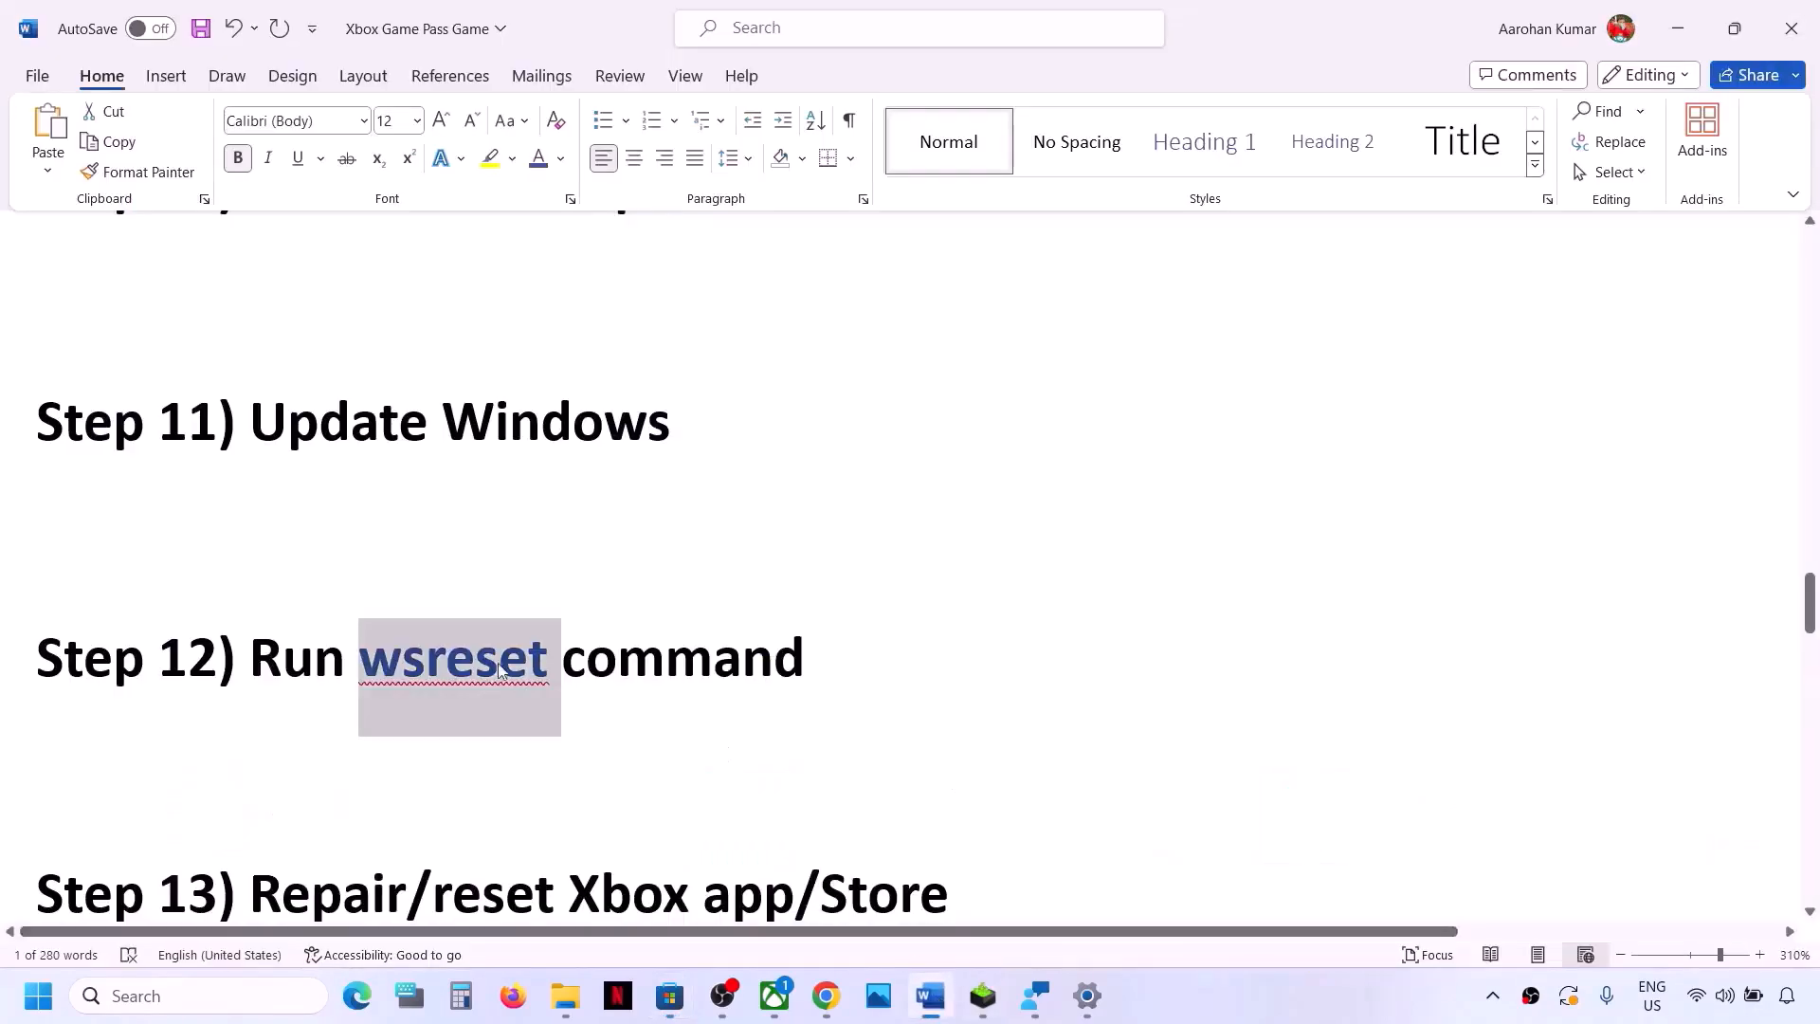
pyautogui.scroll(-2, 375, 675)
pyautogui.moveTo(312, 689); pyautogui.dragTo(946, 703)
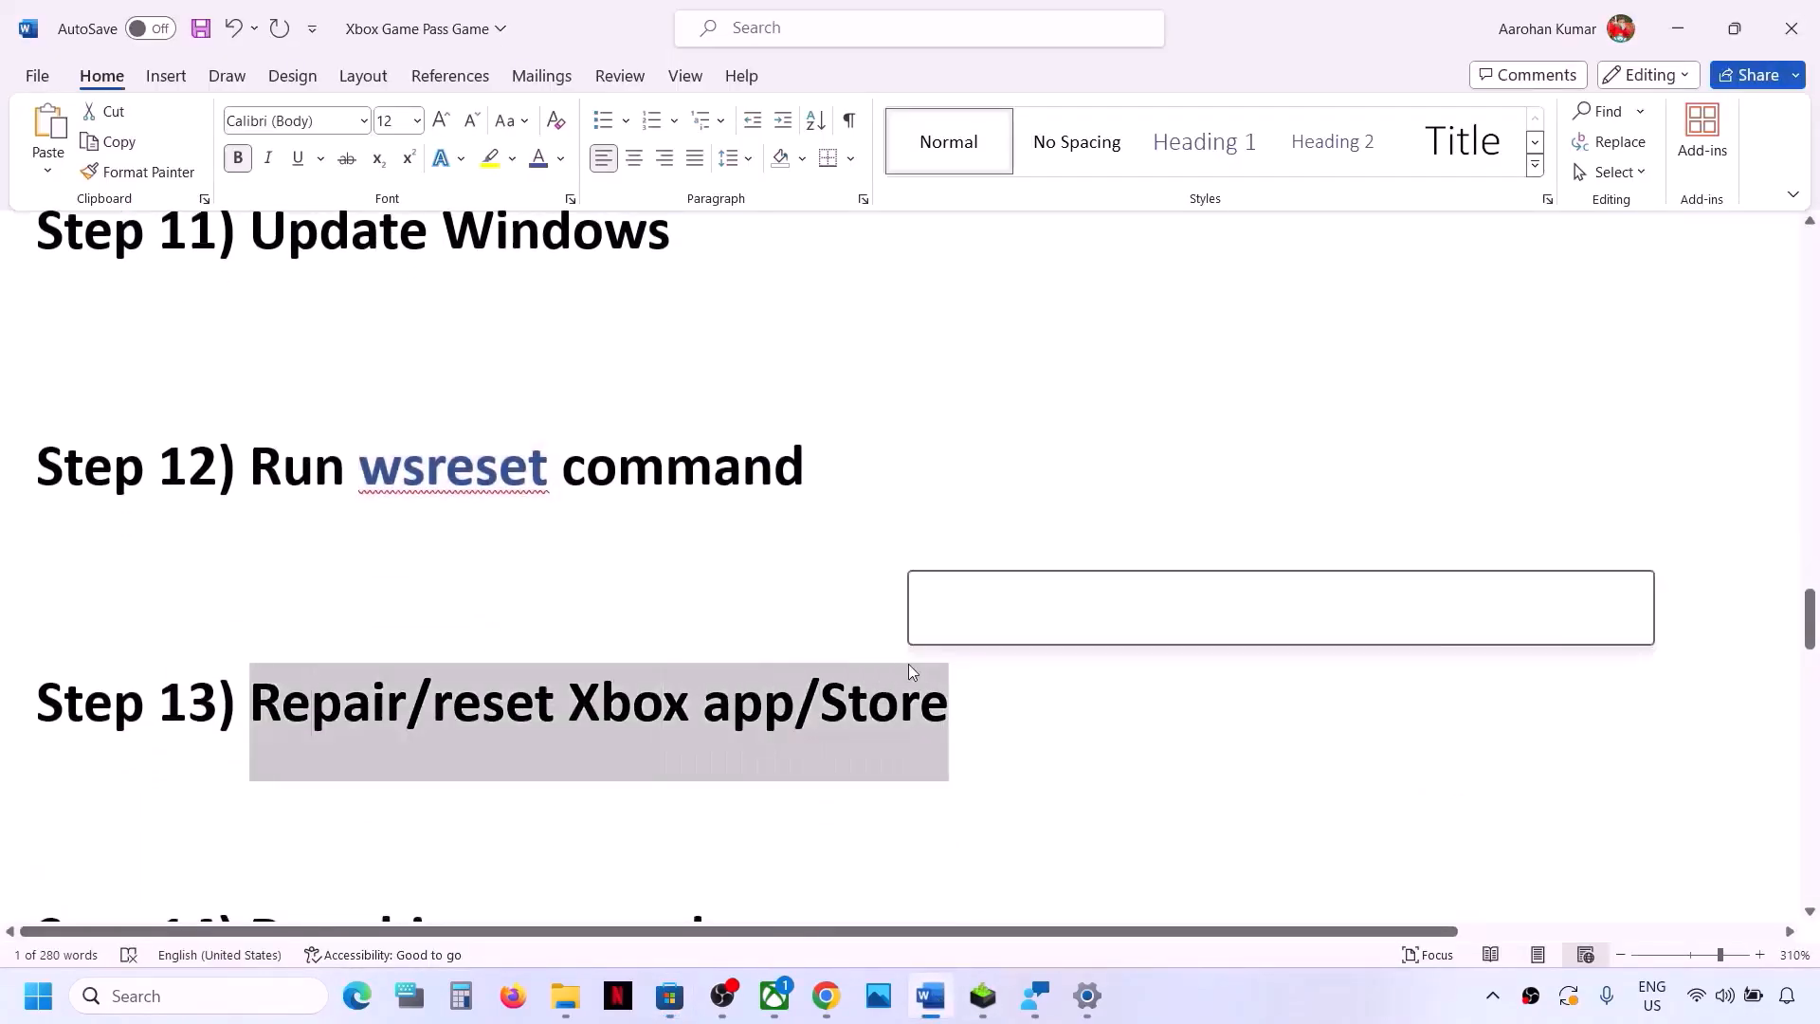
pyautogui.click(254, 996)
pyautogui.write('xbox')
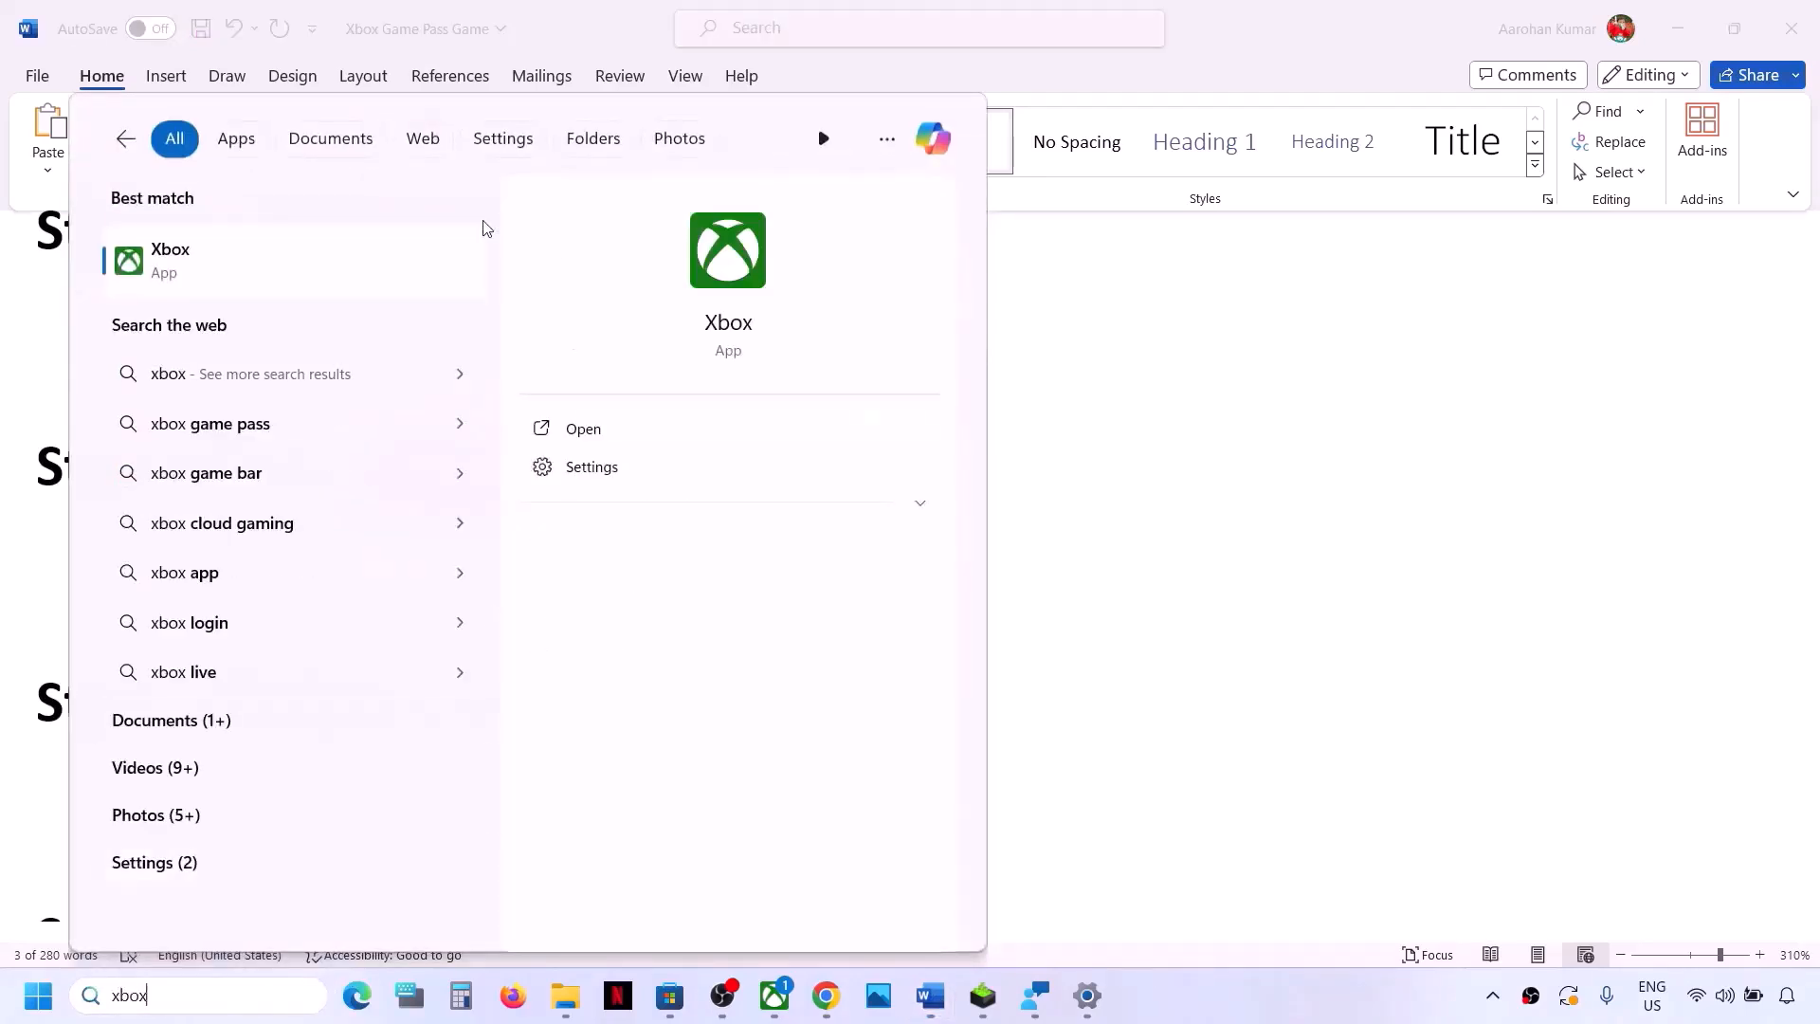
pyautogui.rightClick(188, 259)
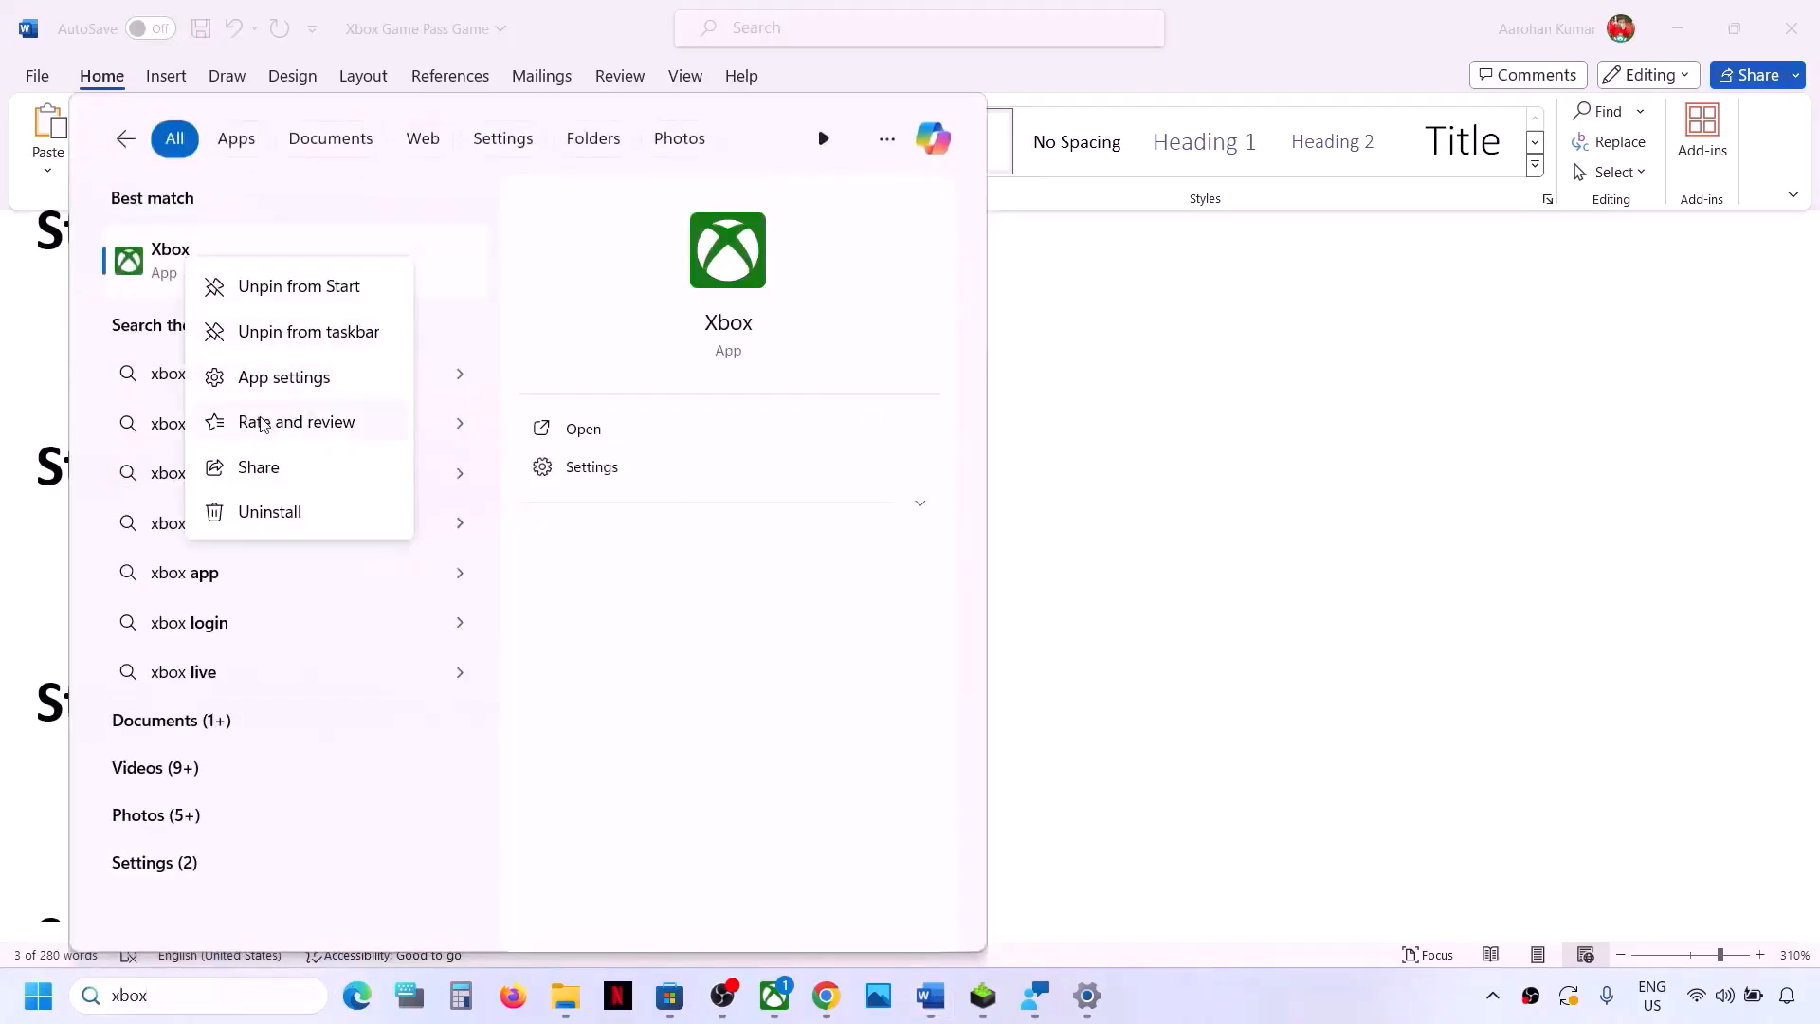
pyautogui.click(252, 377)
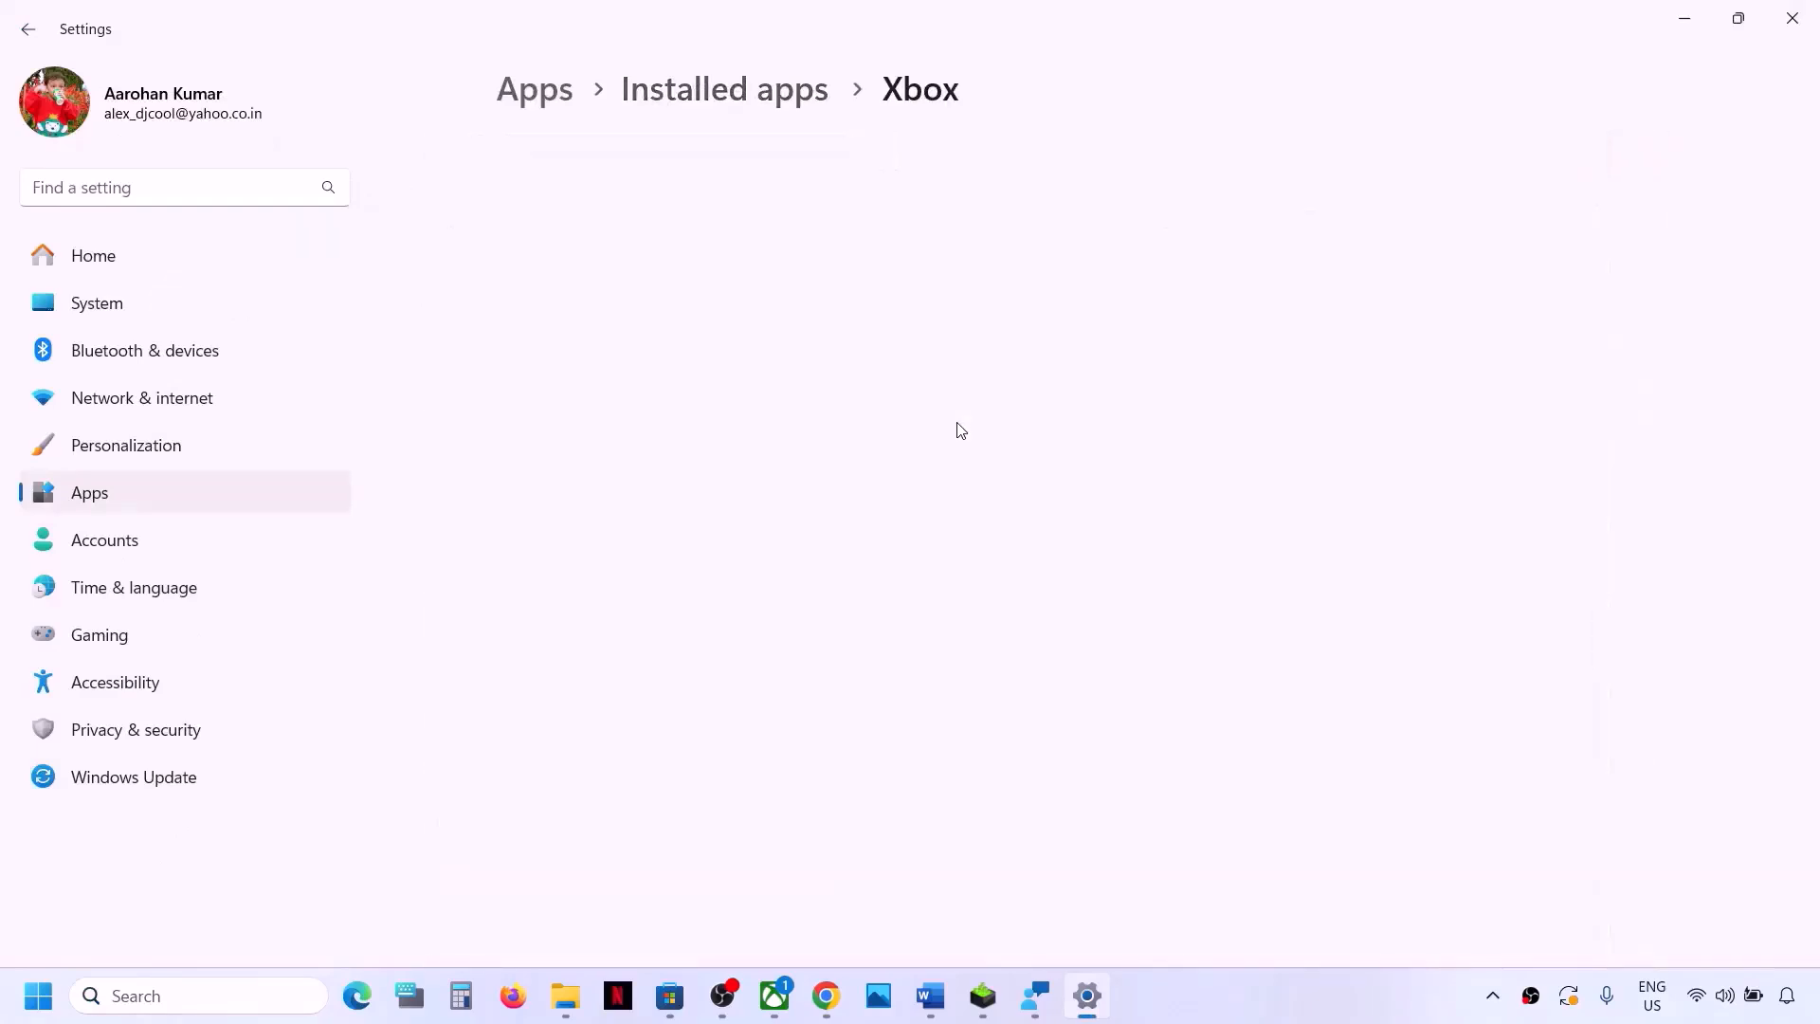
# Step: Repair the Xbox app, and reset it, confirming the deletion of its data
pyautogui.scroll(-8, 960, 432)
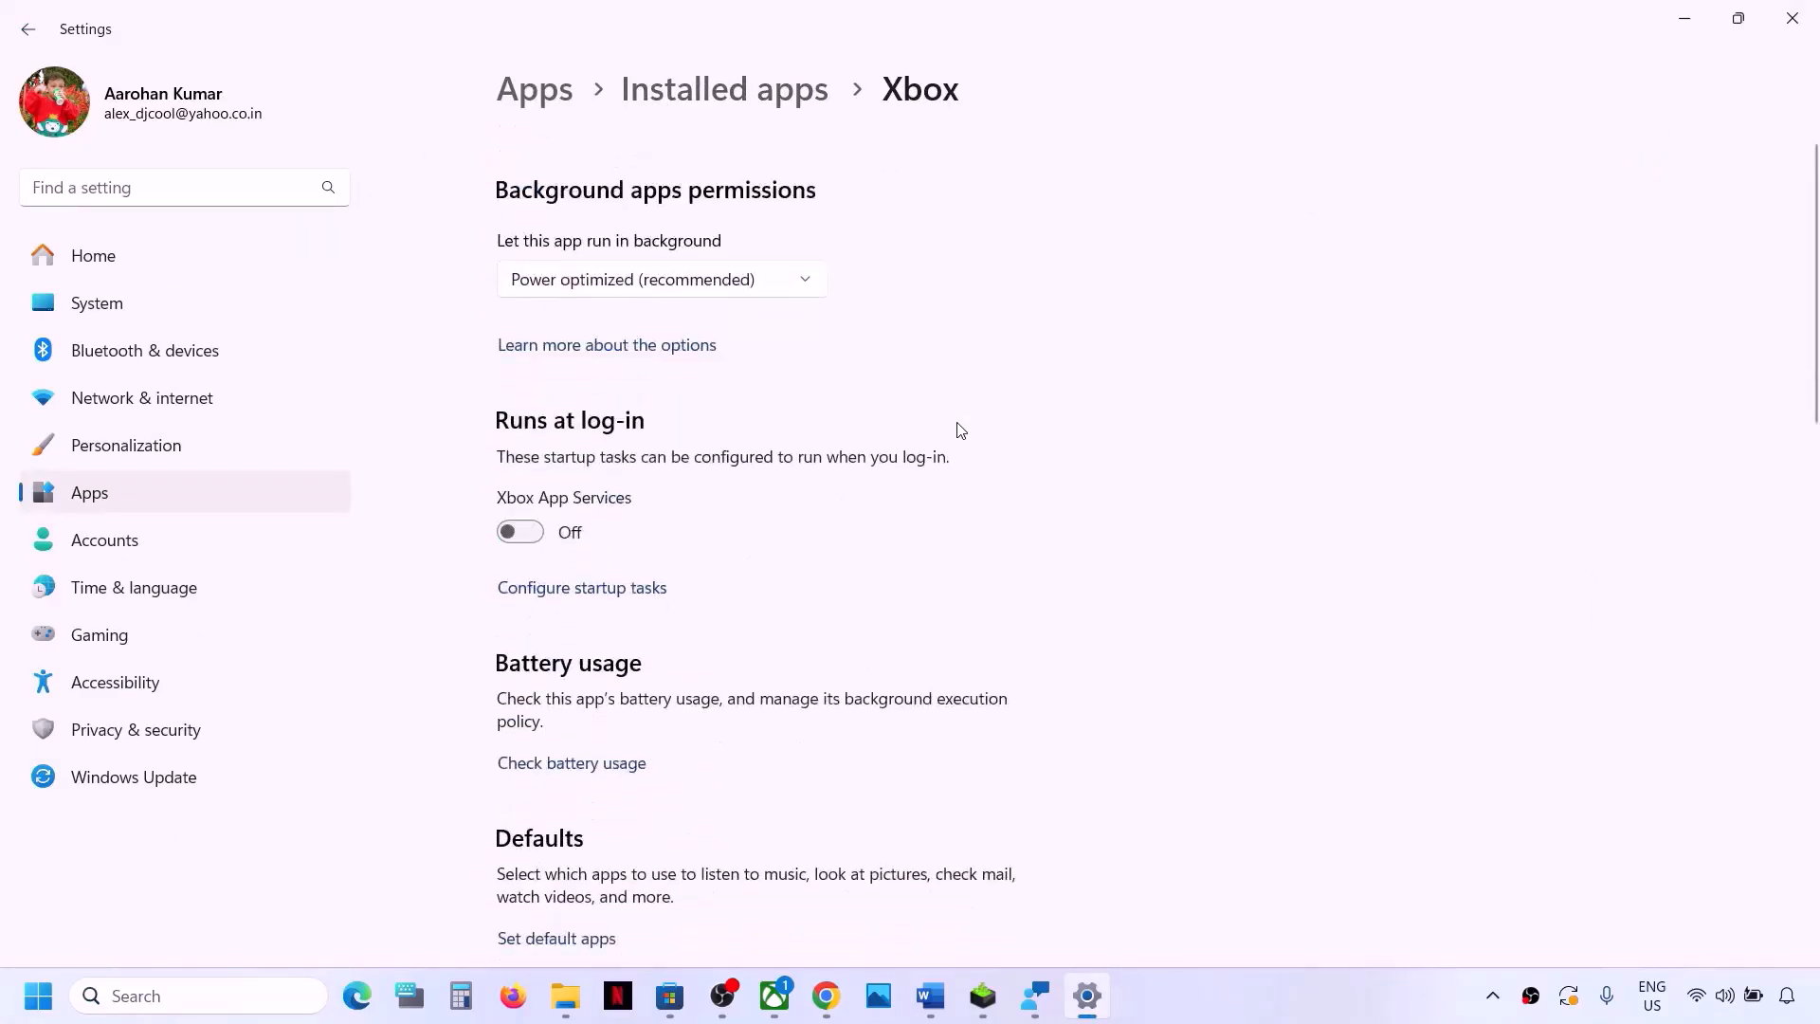
pyautogui.scroll(-3, 959, 429)
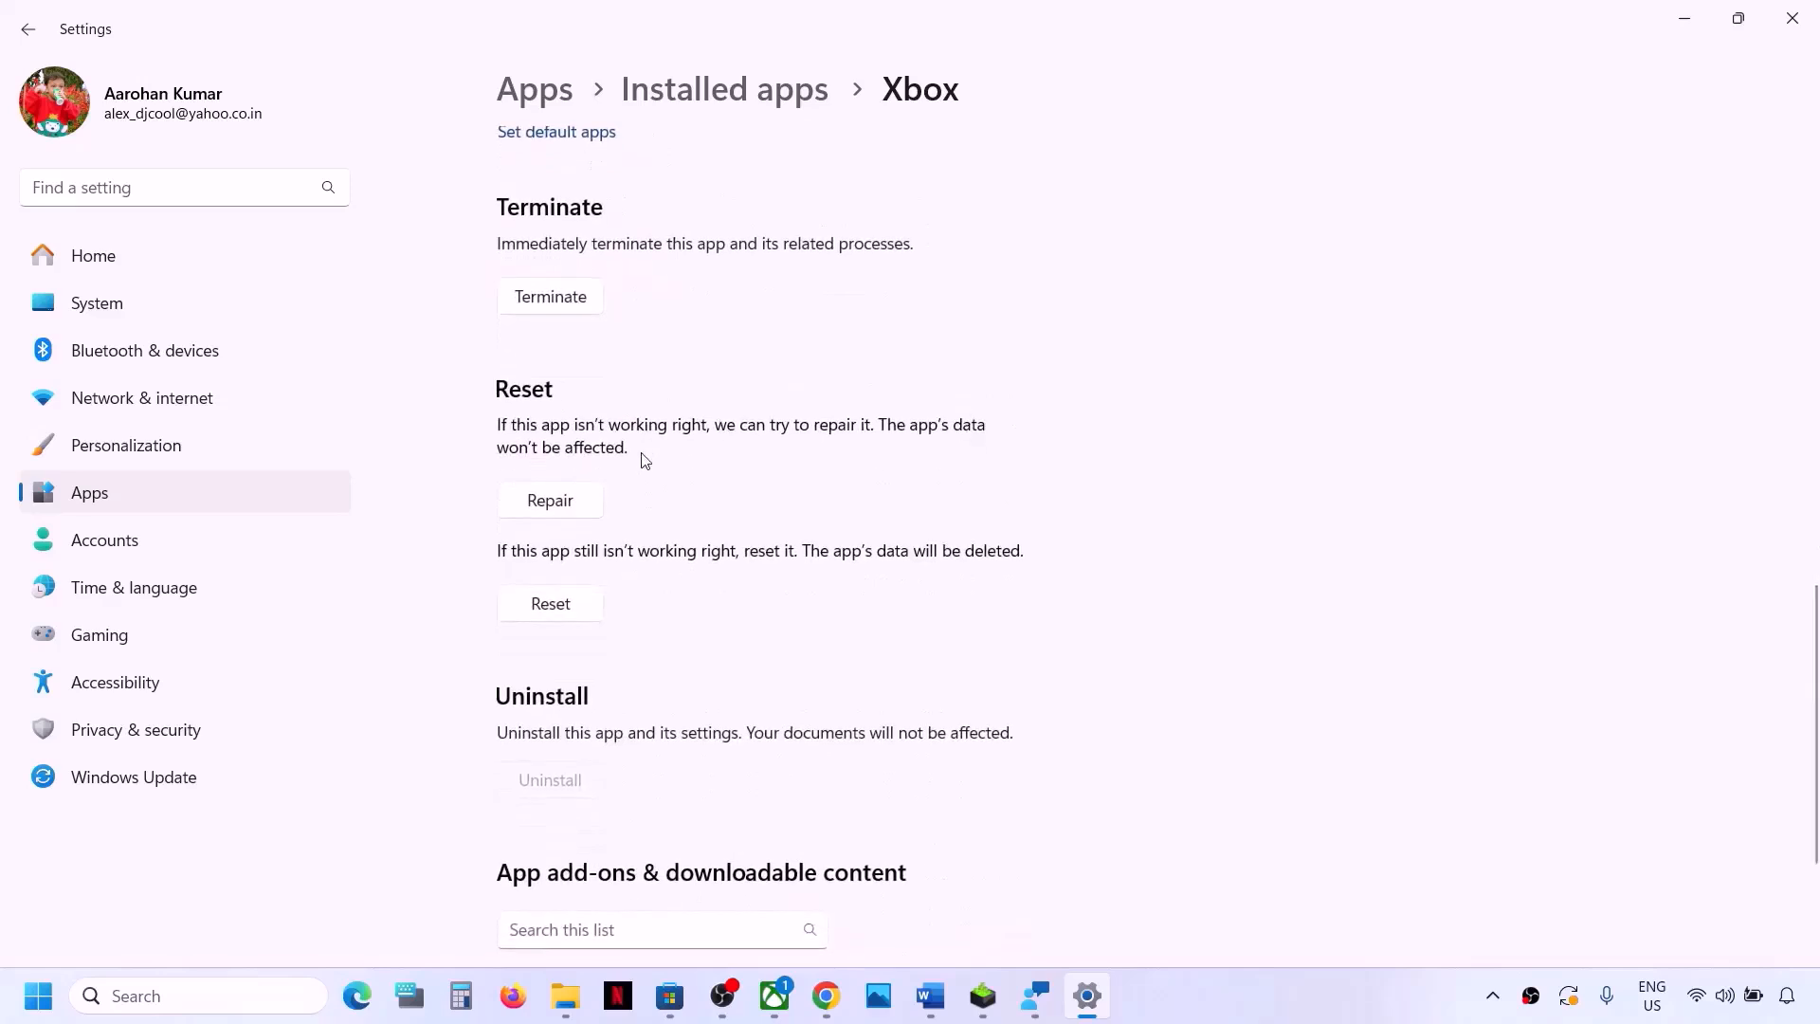
pyautogui.click(551, 497)
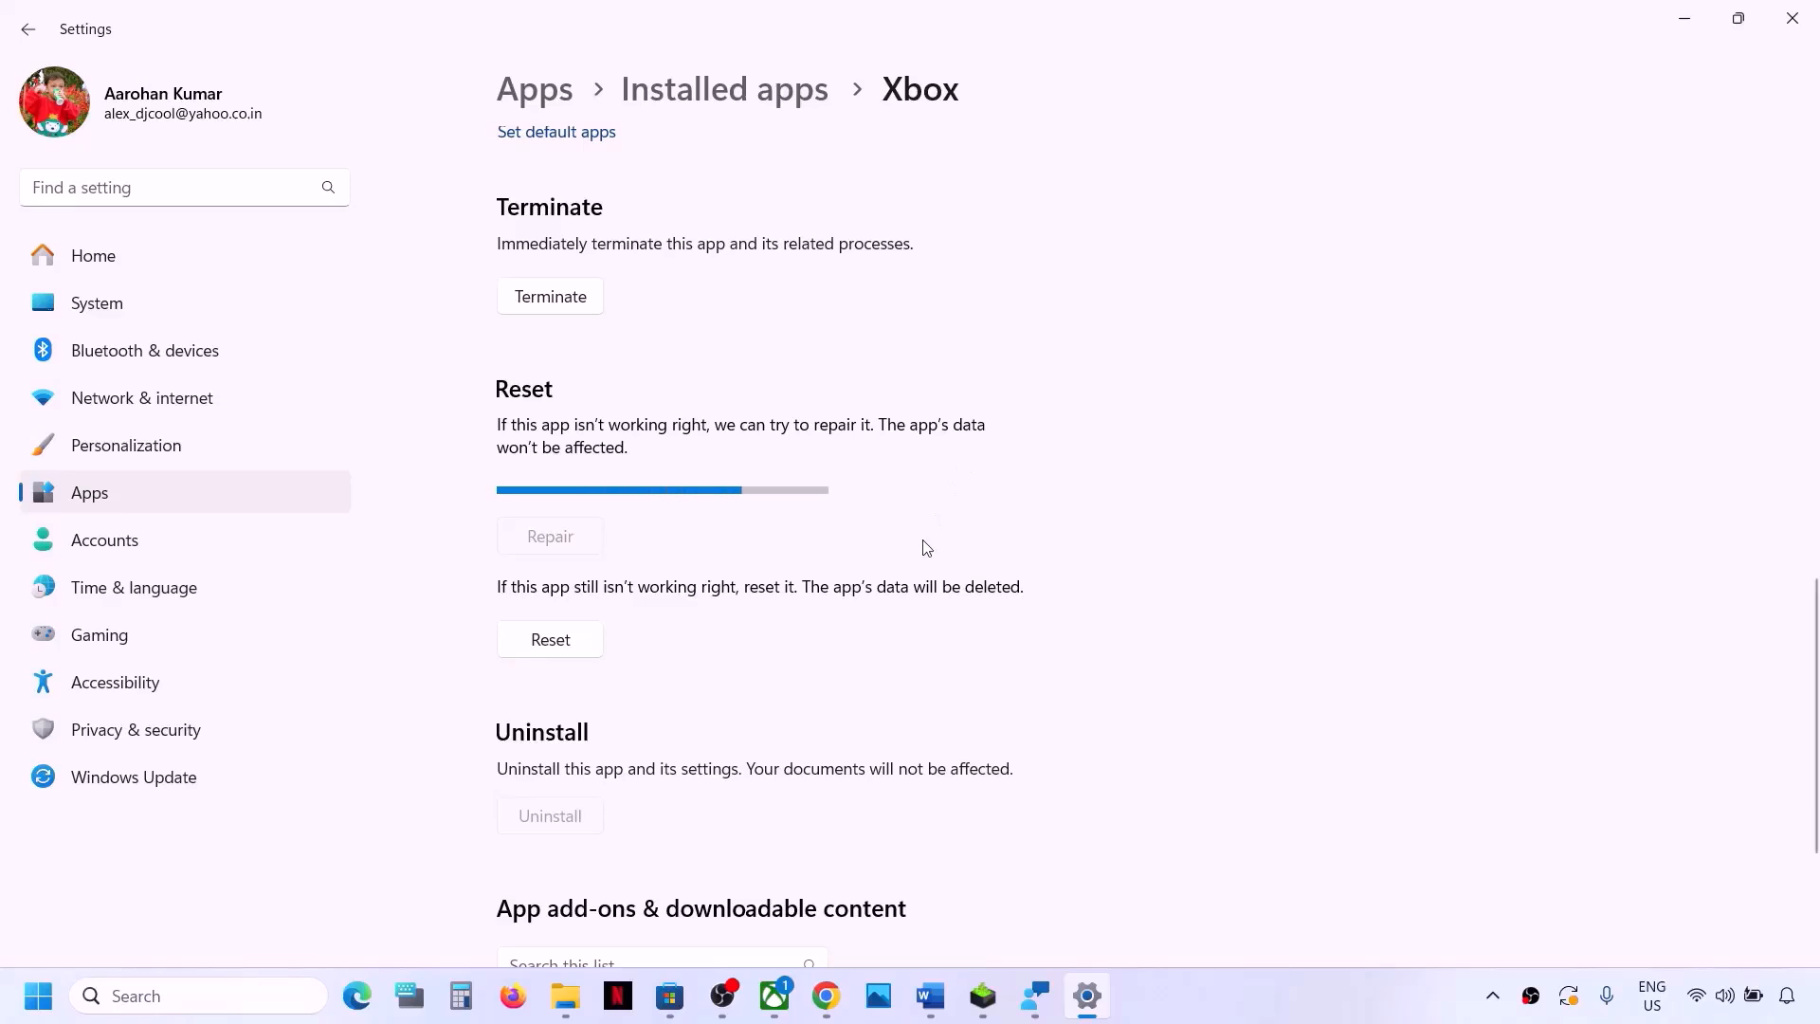
pyautogui.click(537, 617)
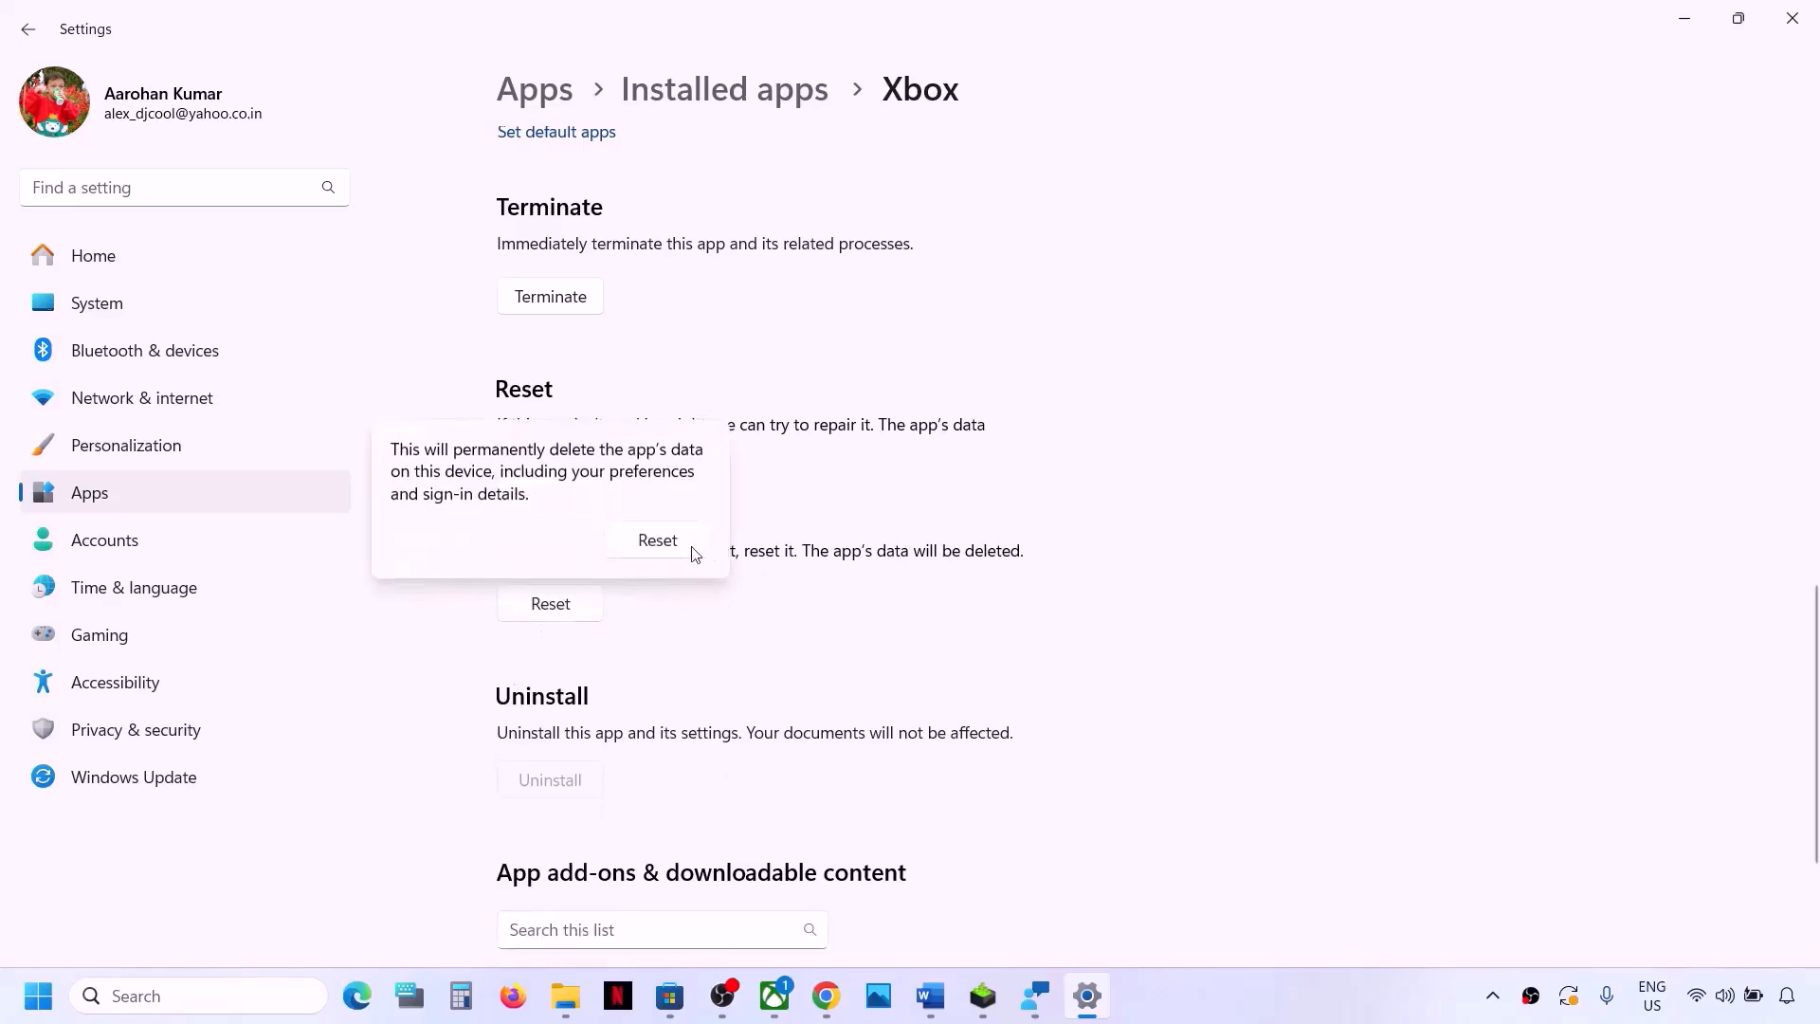
pyautogui.click(689, 542)
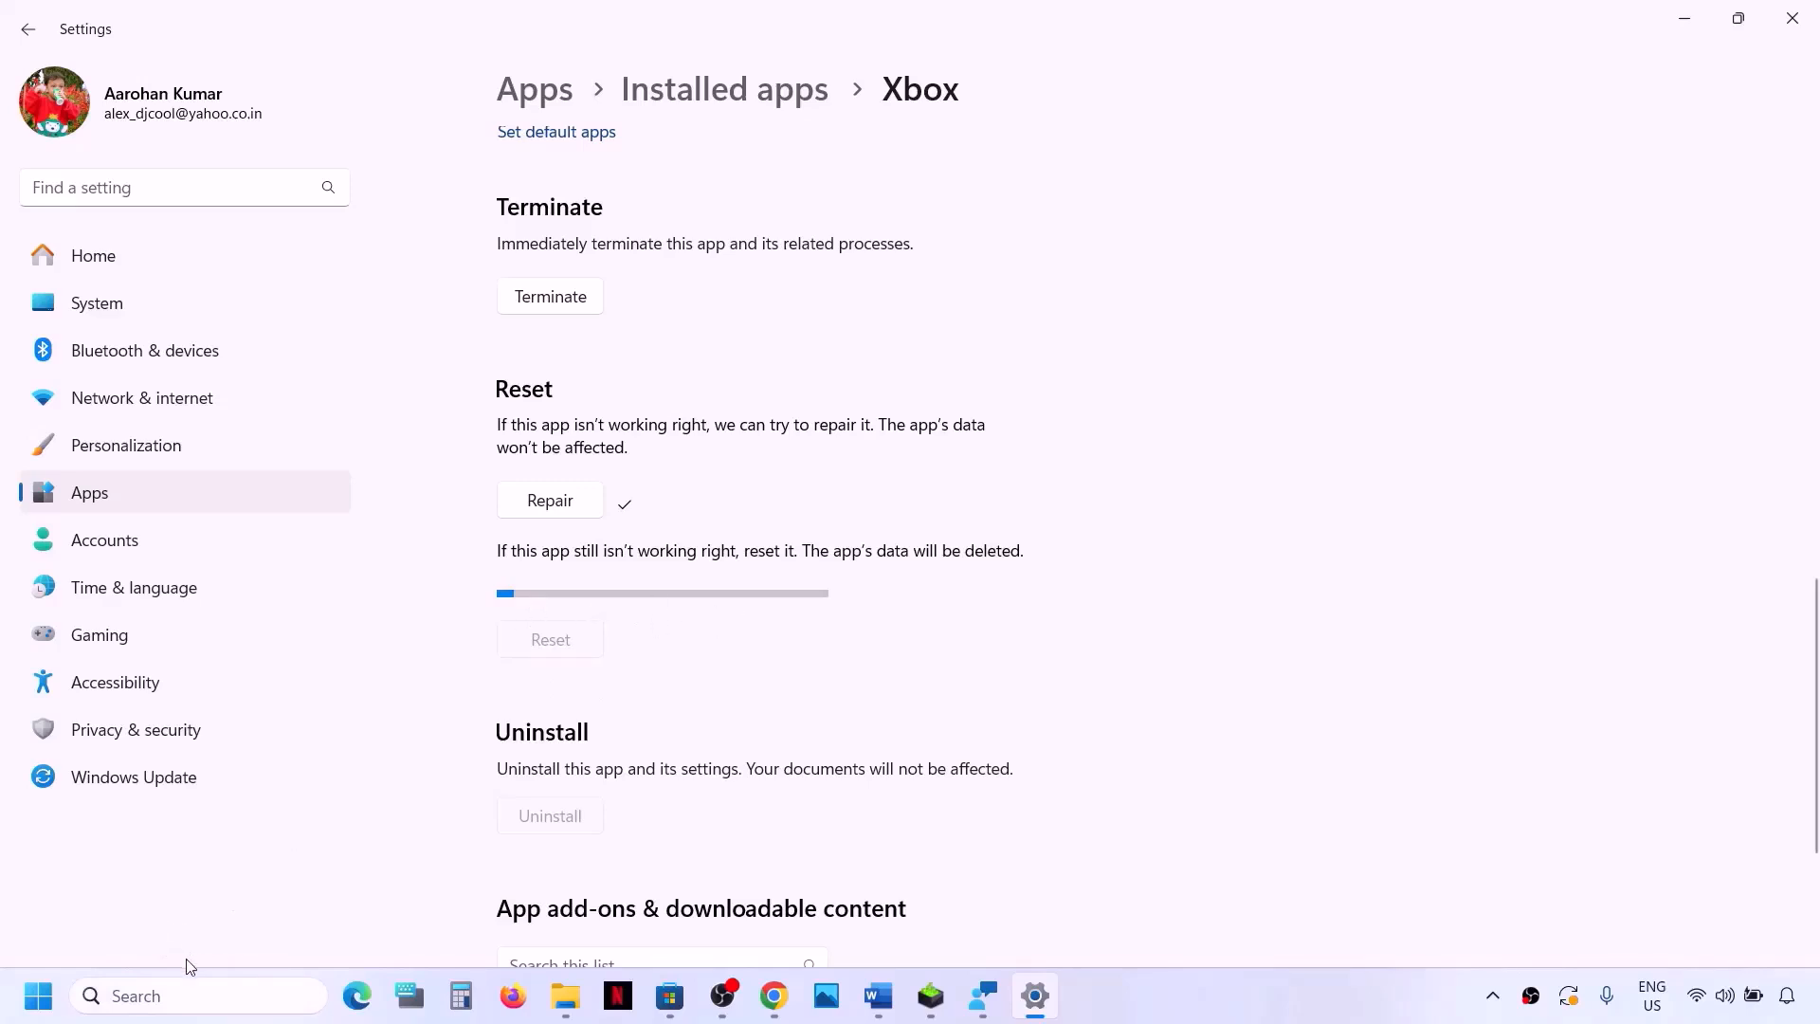
# Step: Find Microsoft Store through Windows search, and repair and reset it from its app settings page
pyautogui.click(140, 1005)
pyautogui.write('store')
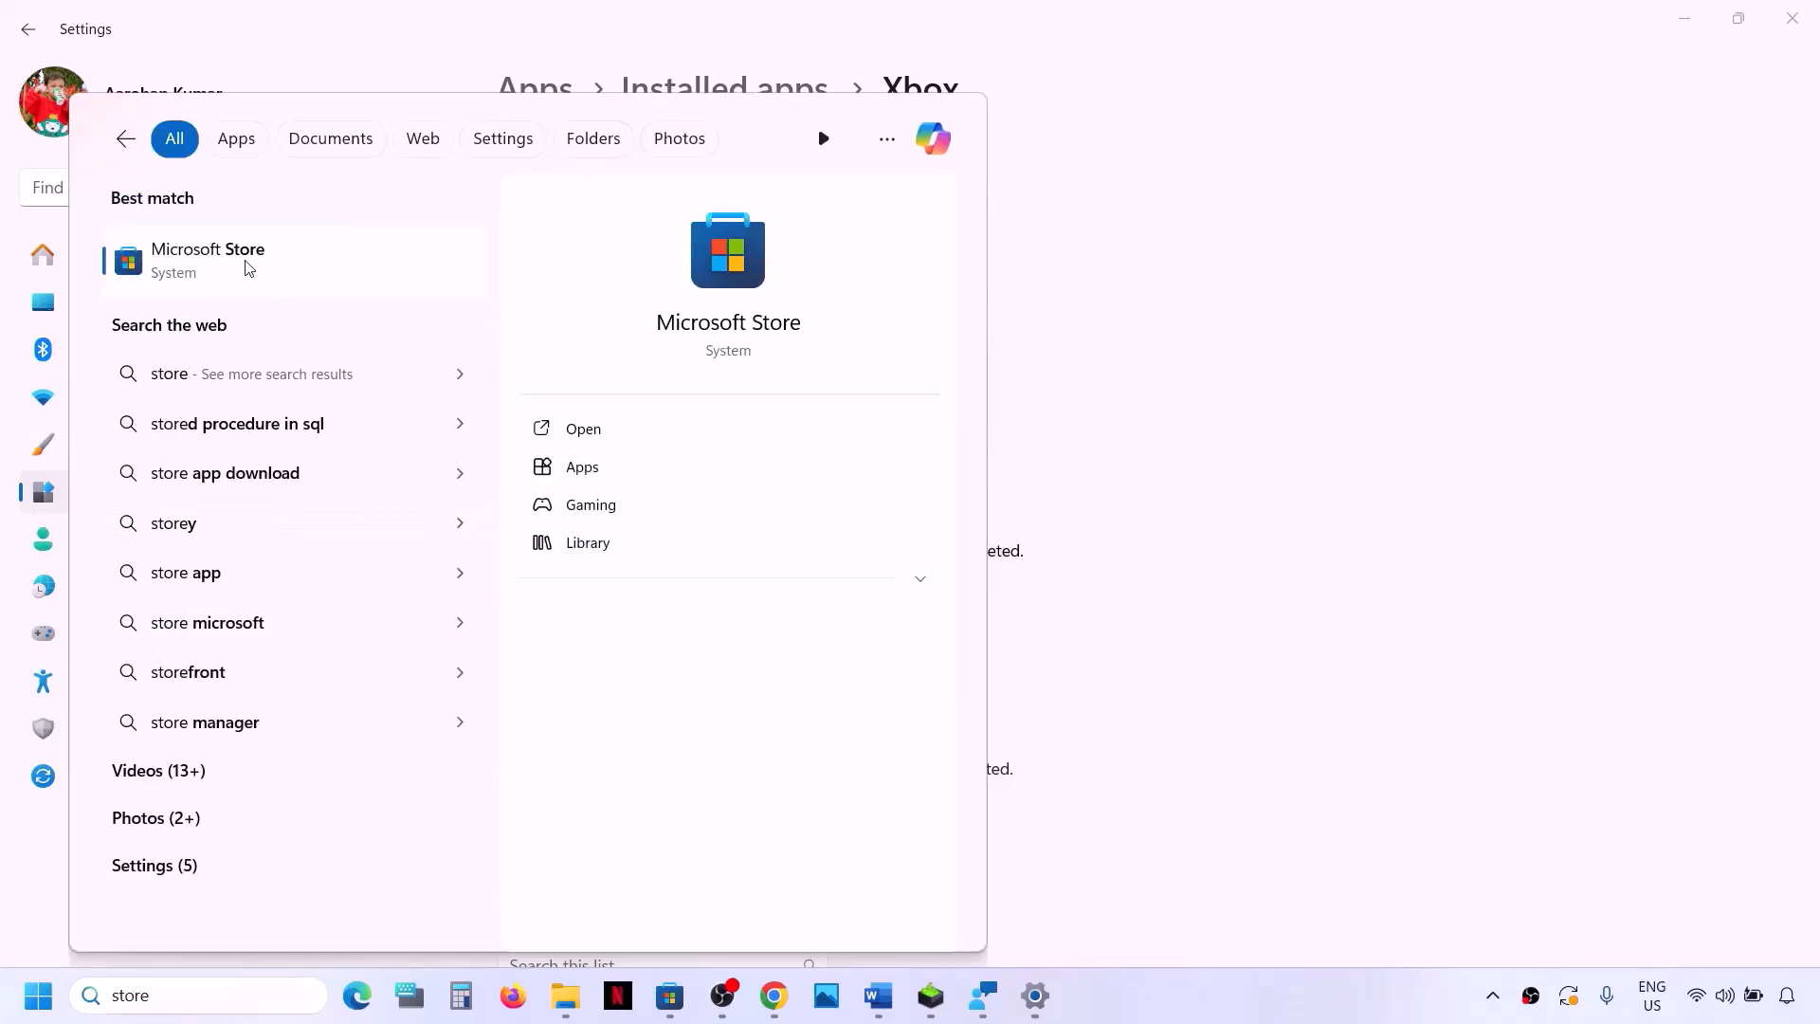
pyautogui.rightClick(283, 271)
pyautogui.click(356, 379)
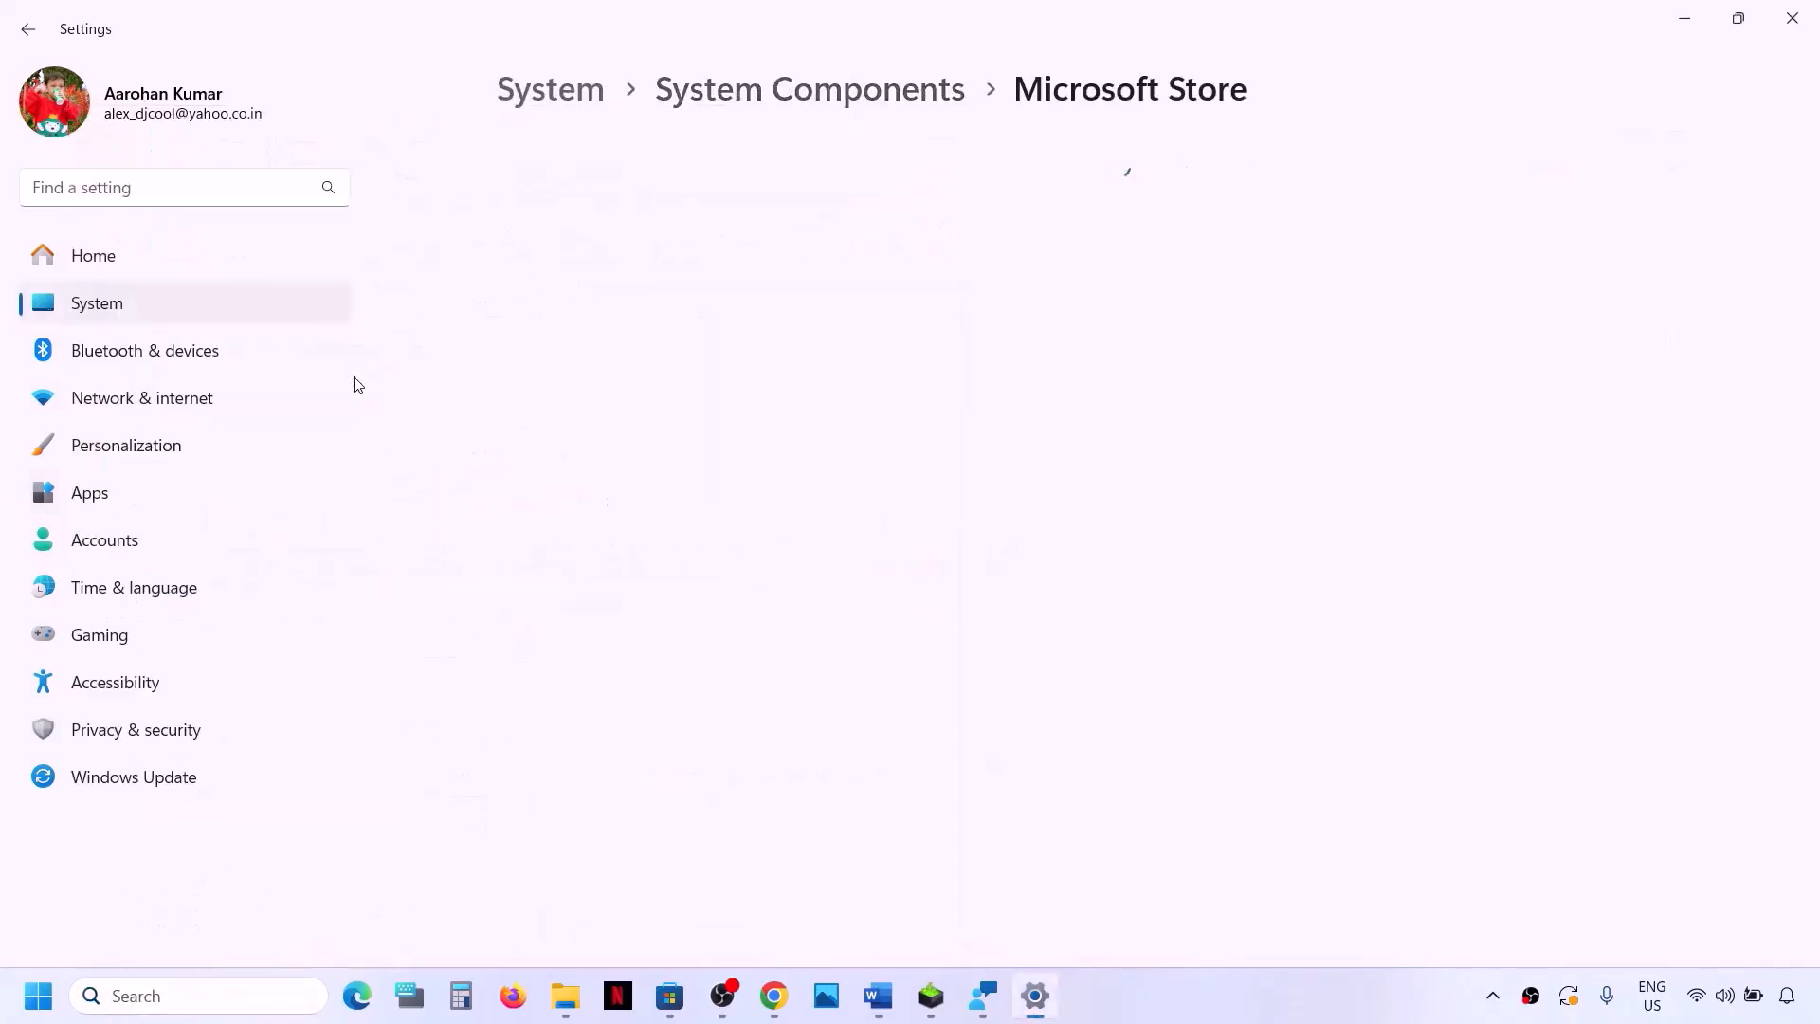
pyautogui.scroll(-5, 705, 515)
pyautogui.scroll(-2, 704, 514)
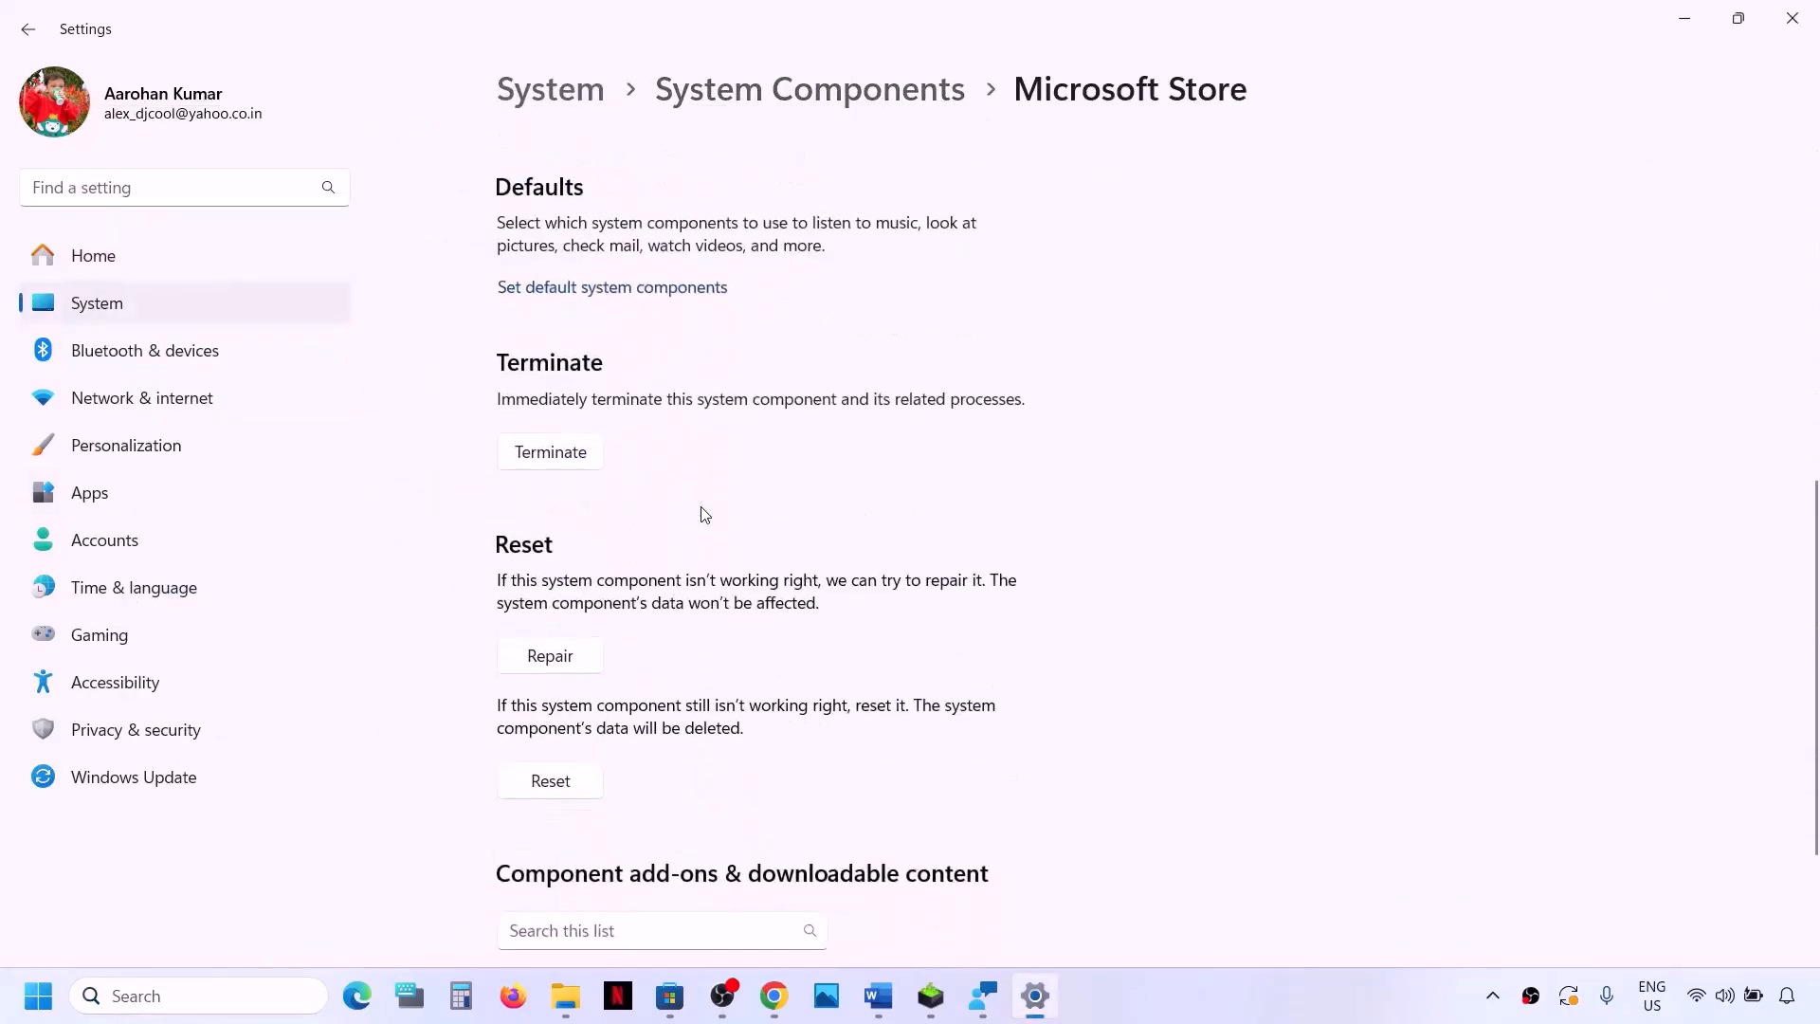
pyautogui.click(560, 660)
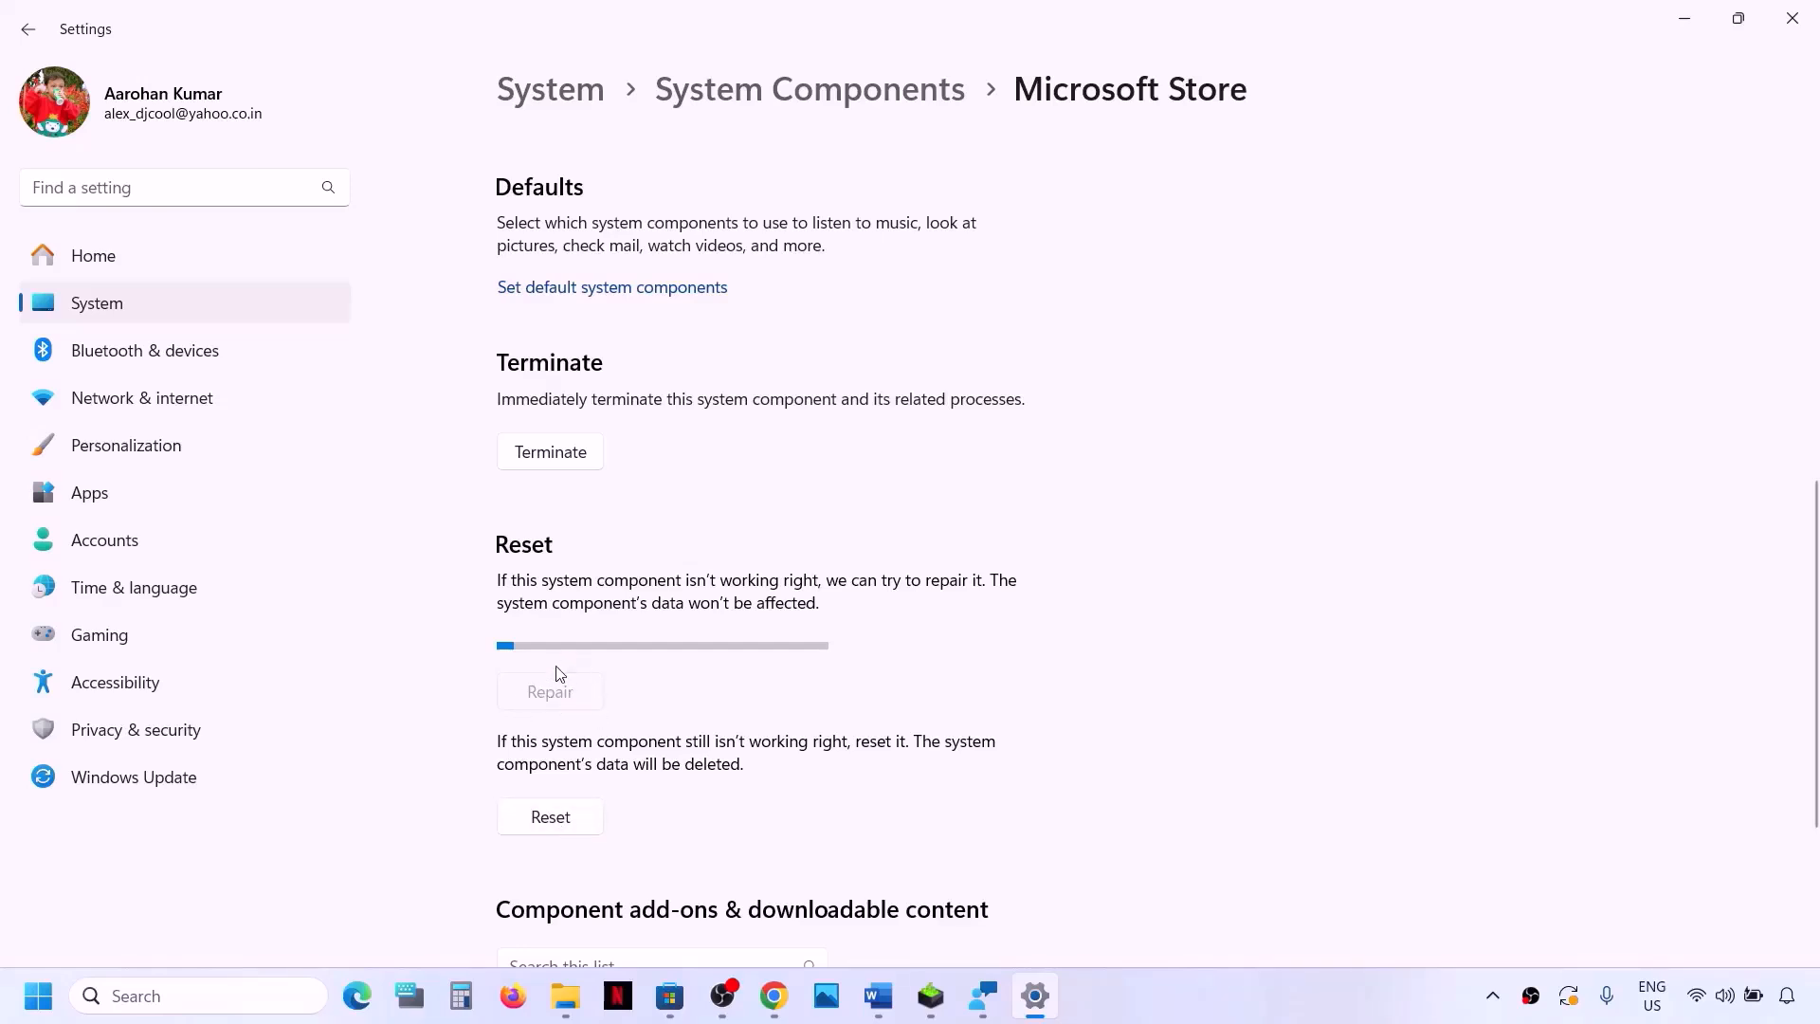
pyautogui.click(551, 817)
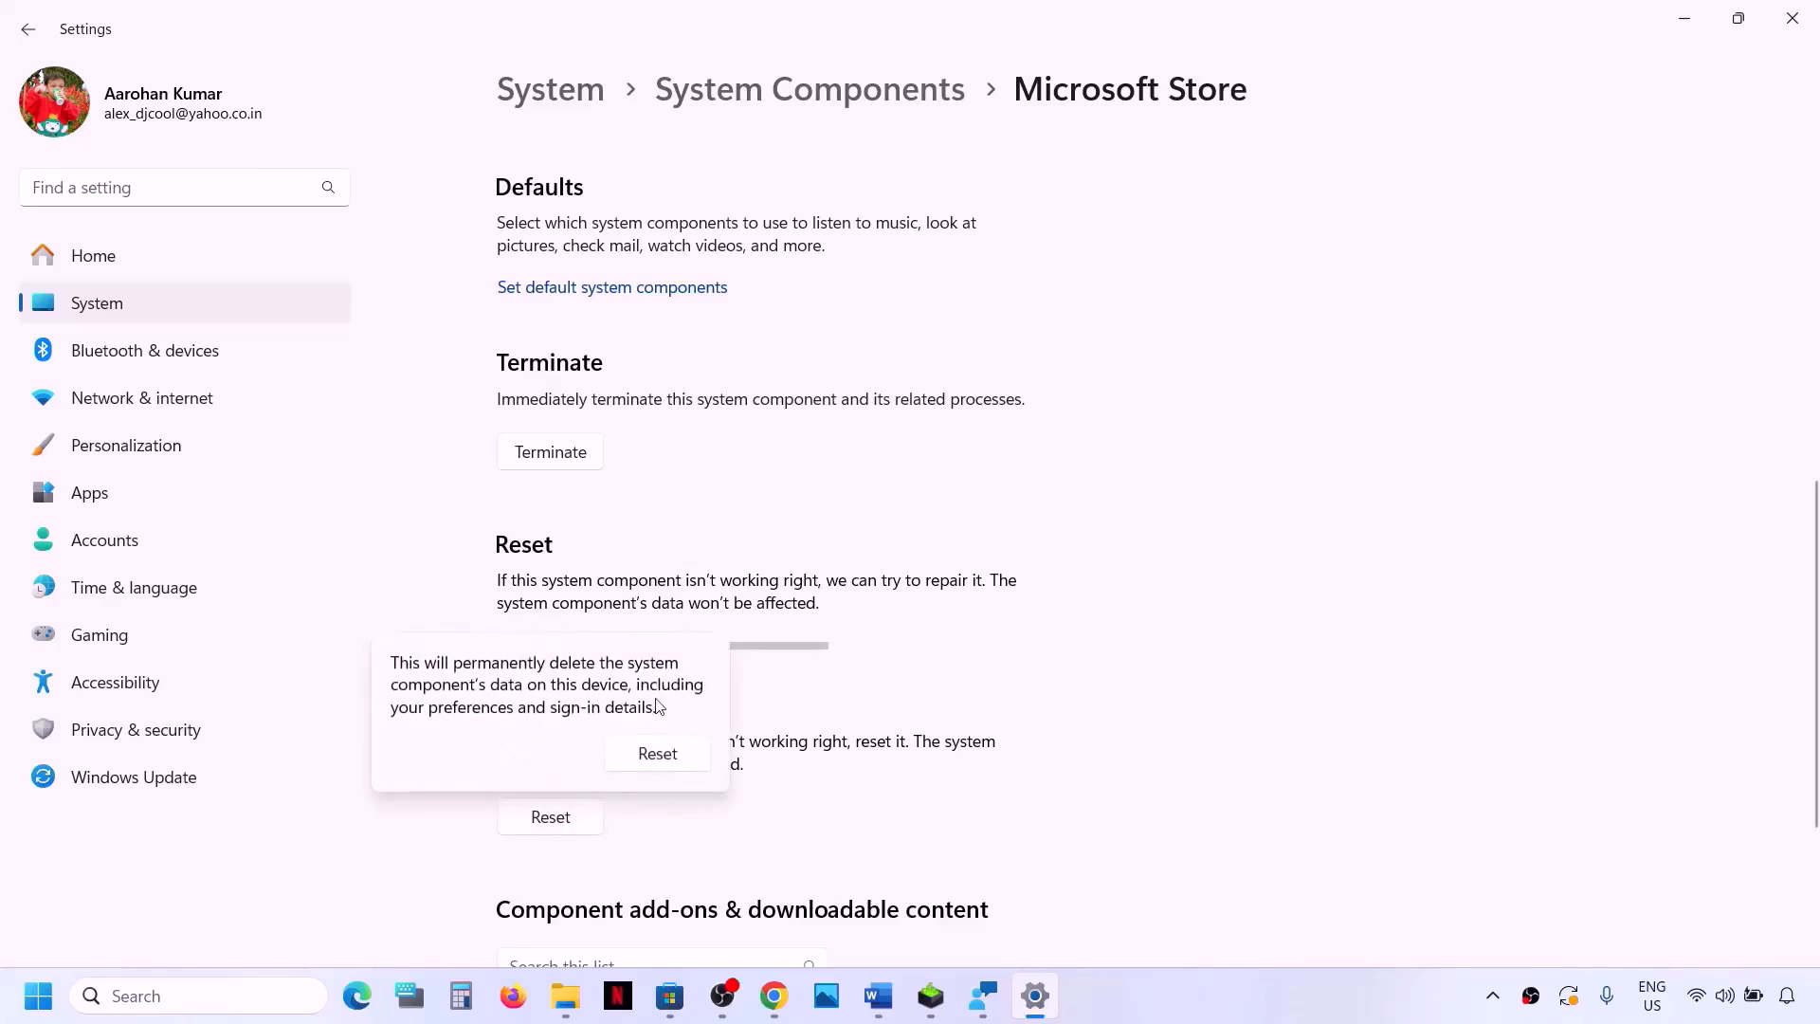
pyautogui.click(654, 753)
# Step: Copy the full Get-AppxPackage command under Step 14 of the Word document
pyautogui.click(879, 996)
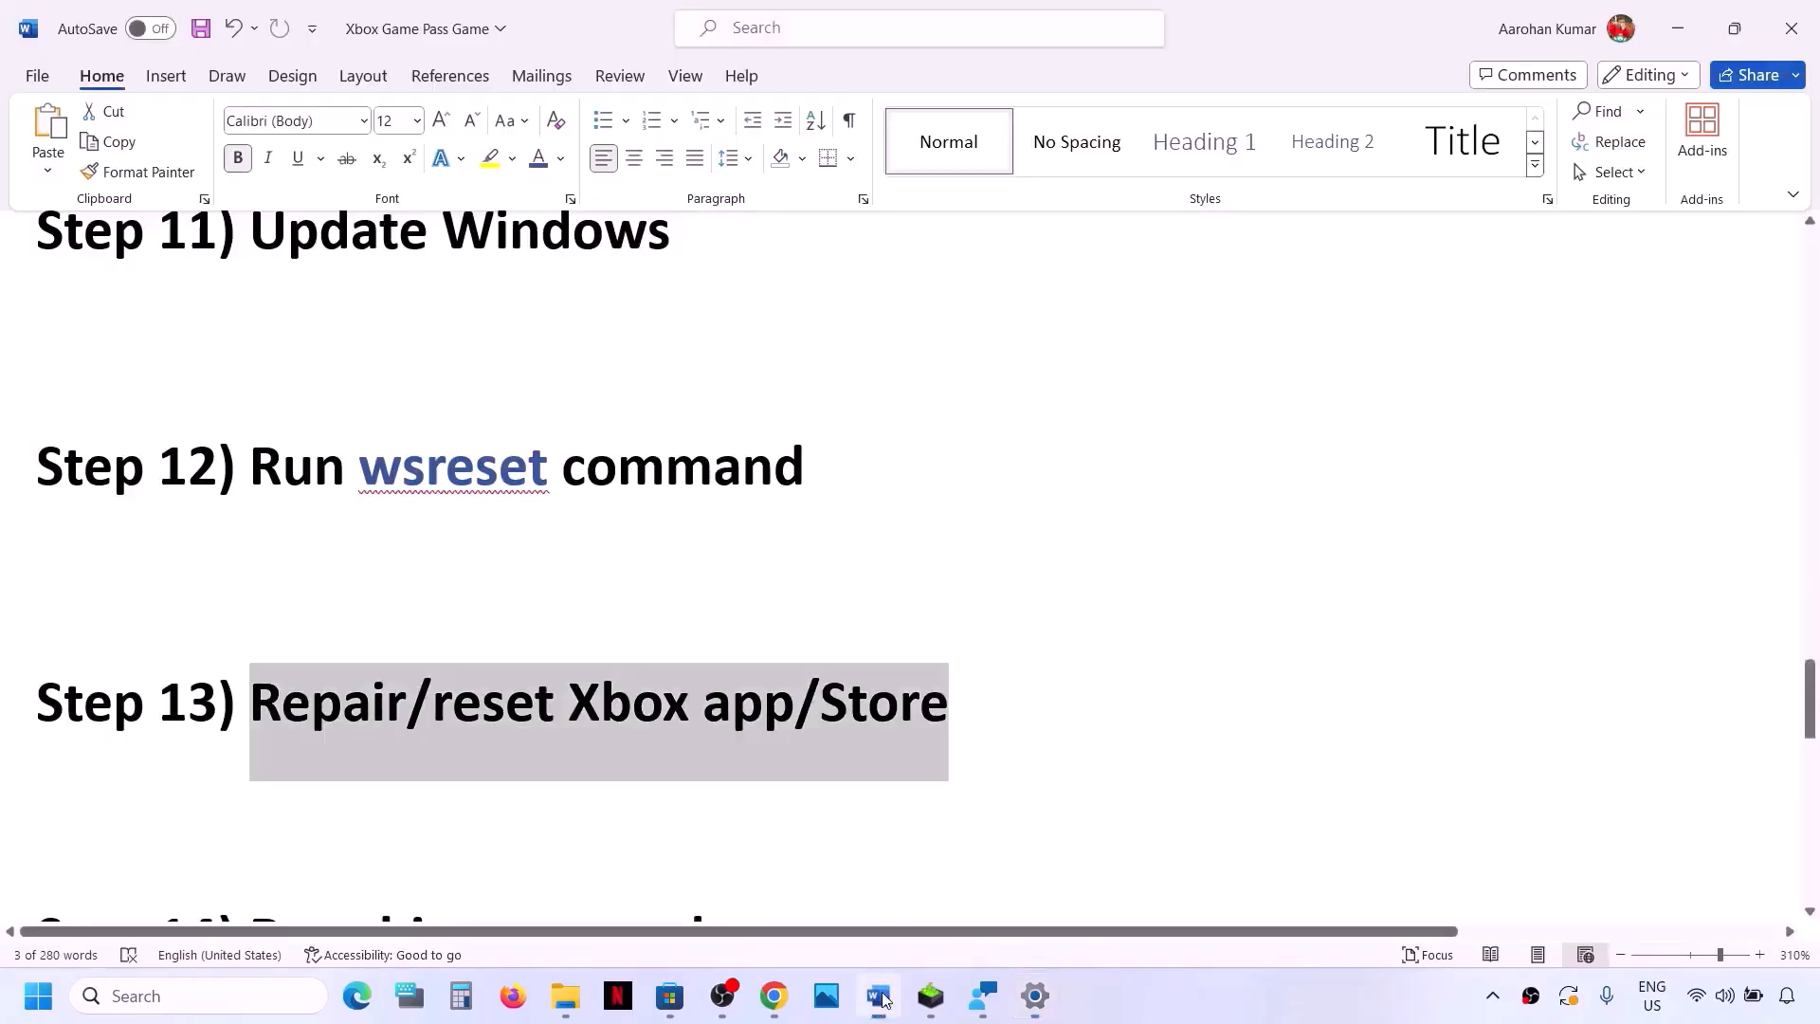
pyautogui.scroll(-3, 595, 520)
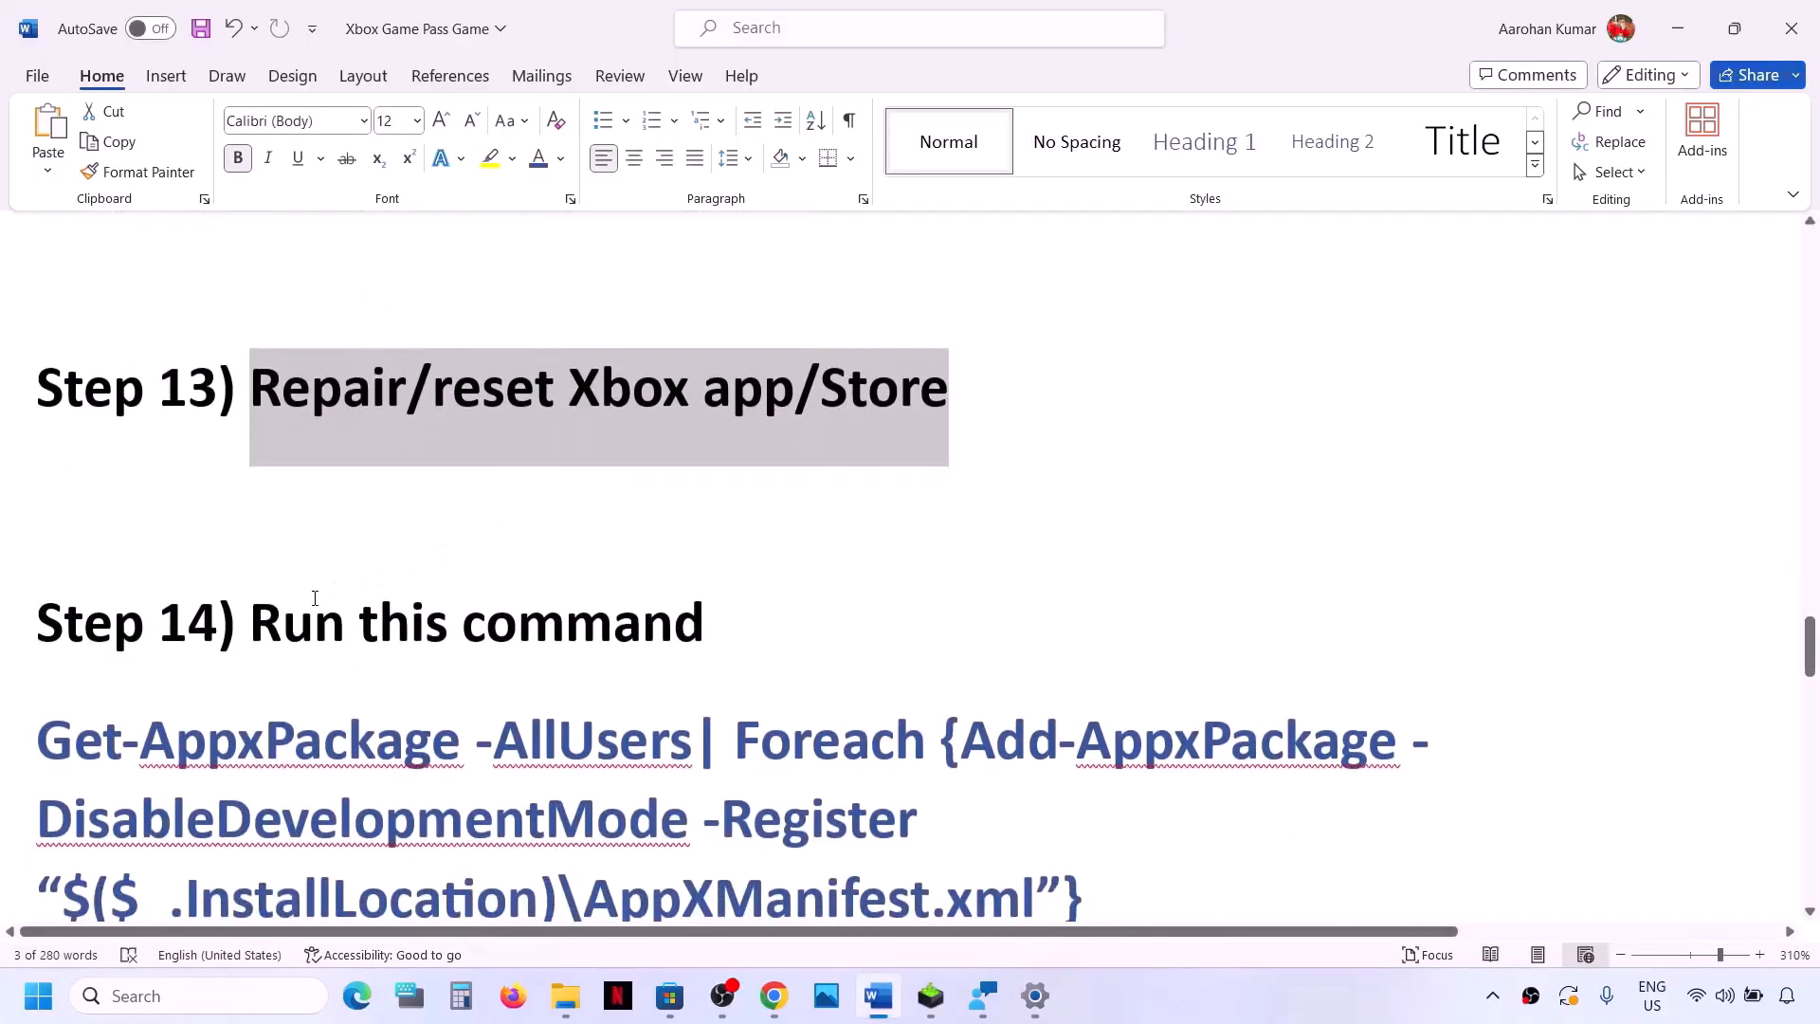
pyautogui.scroll(-3, 313, 597)
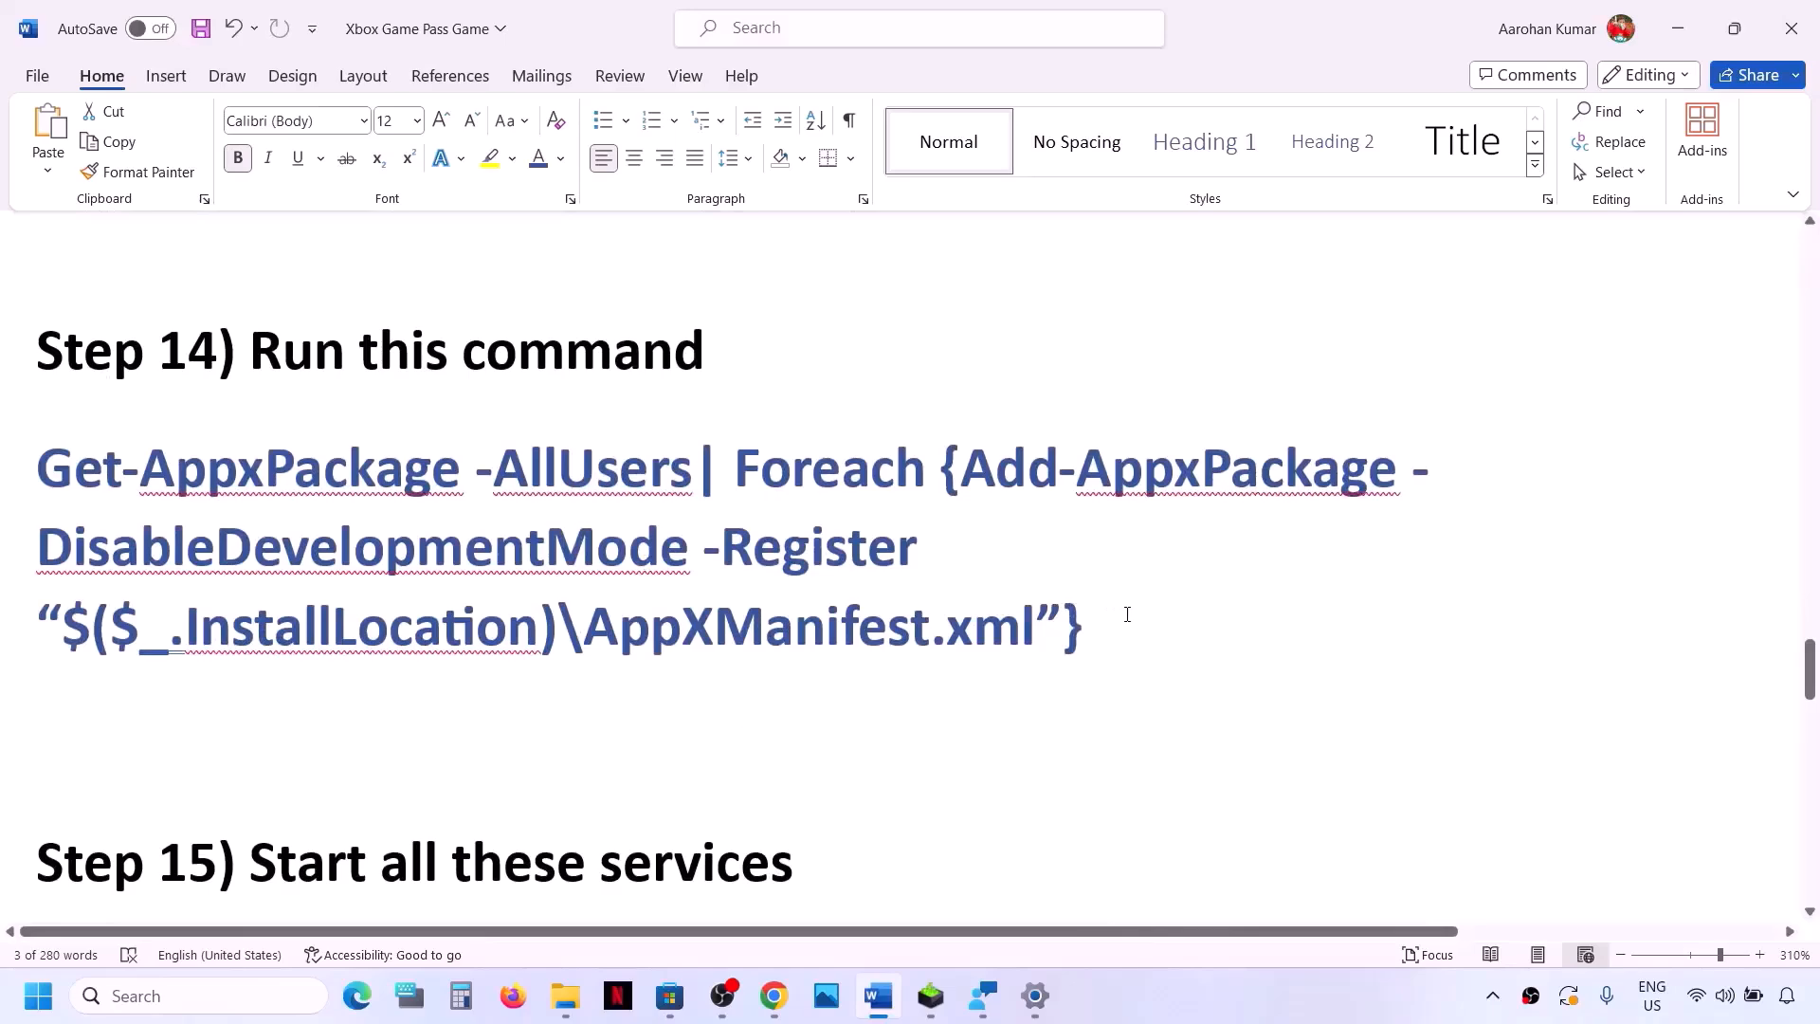
pyautogui.moveTo(1128, 615); pyautogui.dragTo(36, 470)
pyautogui.rightClick(129, 486)
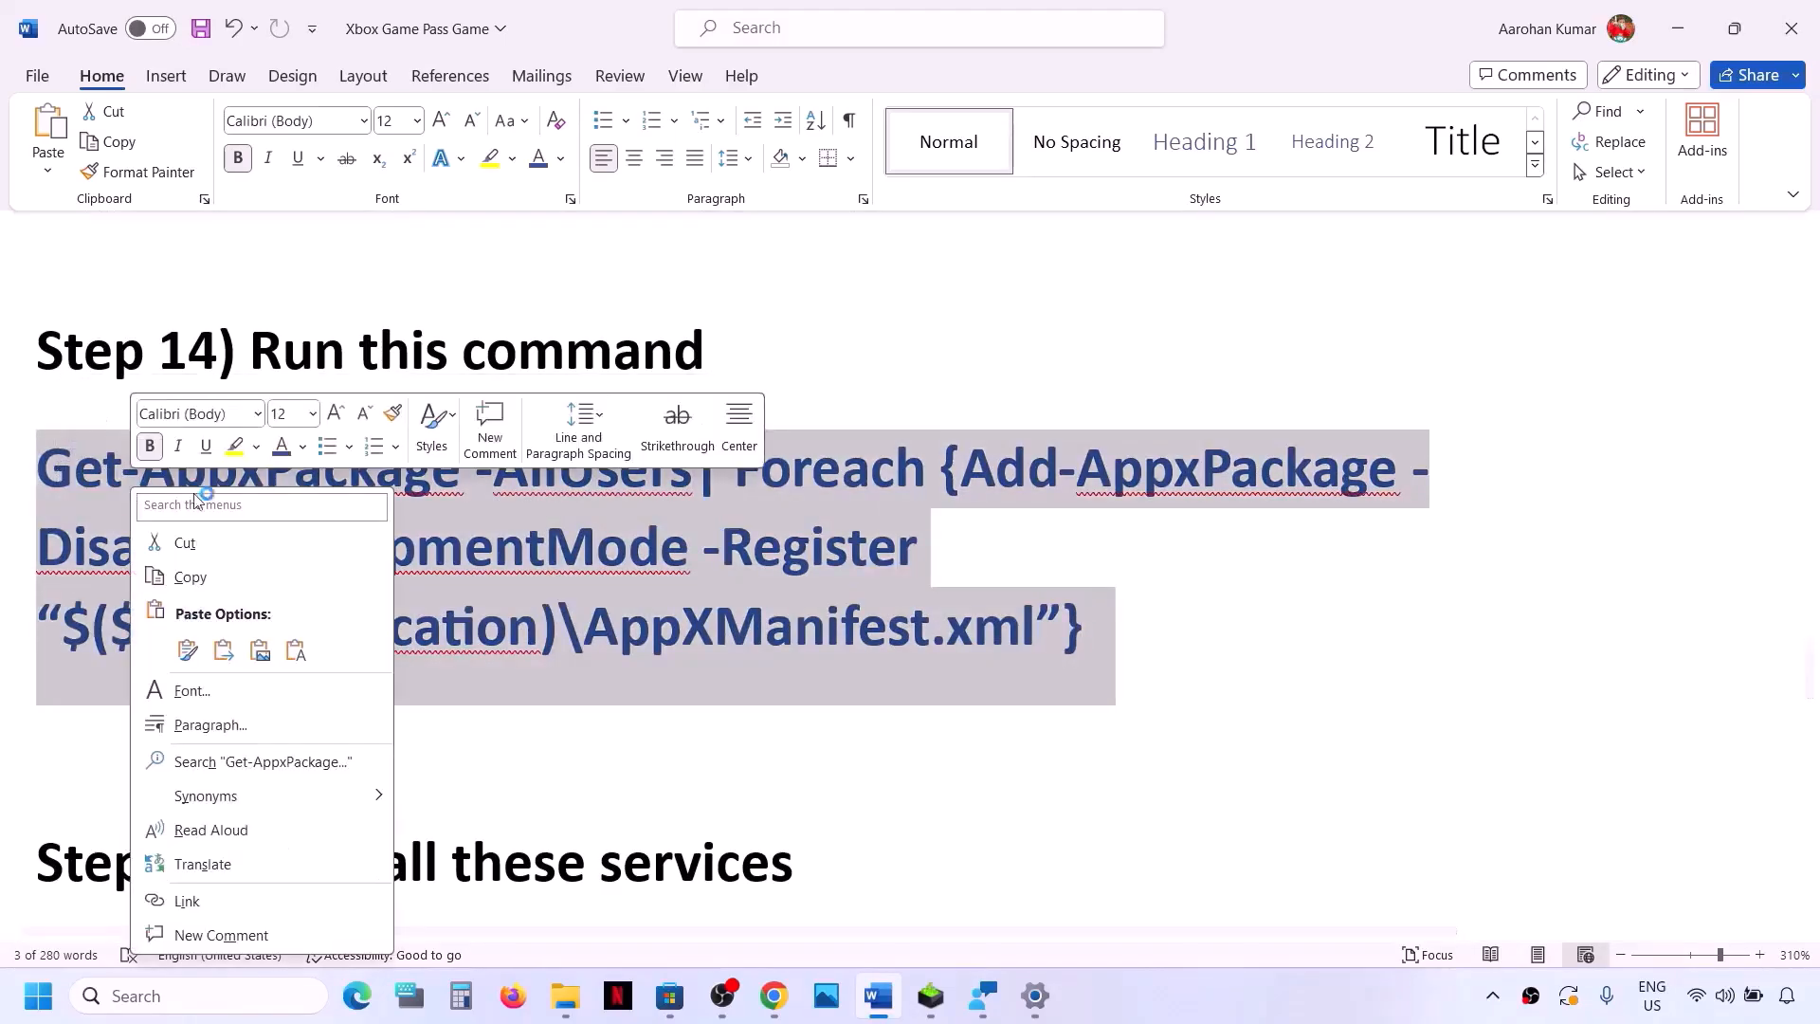
pyautogui.click(209, 581)
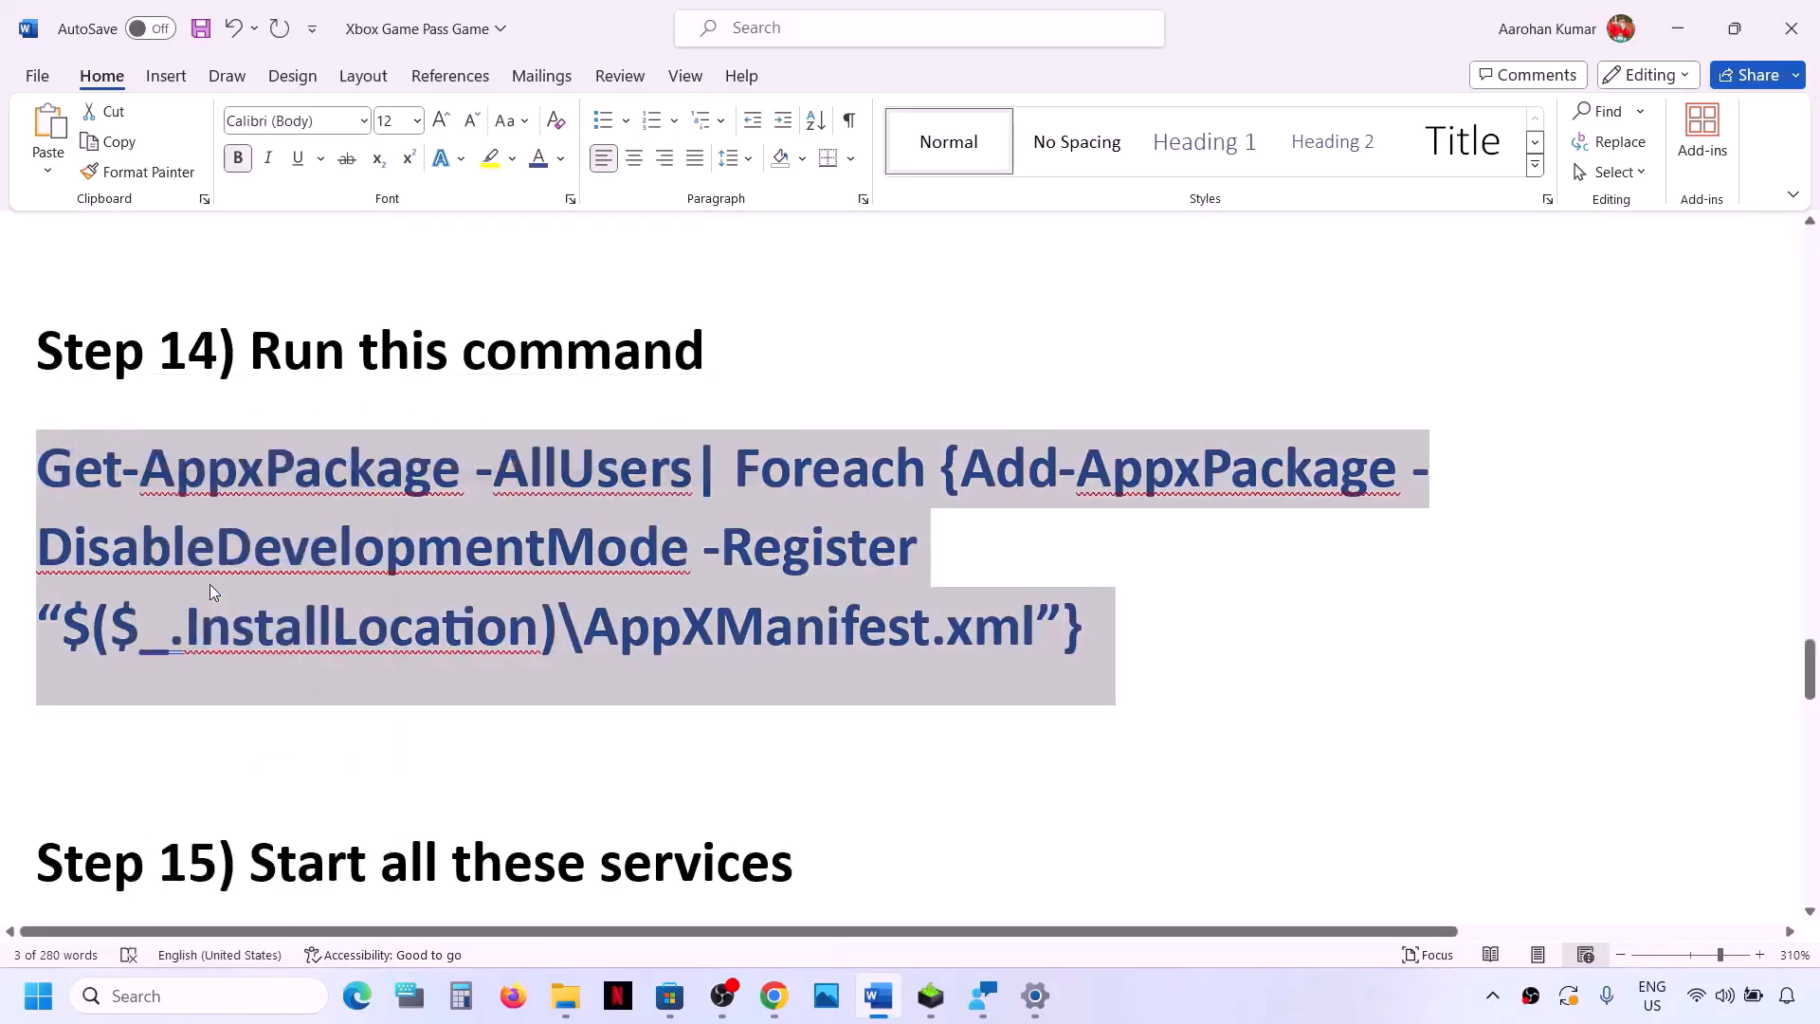
# Step: Search Windows for "powershell" and run Windows PowerShell (not the x86 version) as administrator
pyautogui.click(228, 997)
pyautogui.write('powershel')
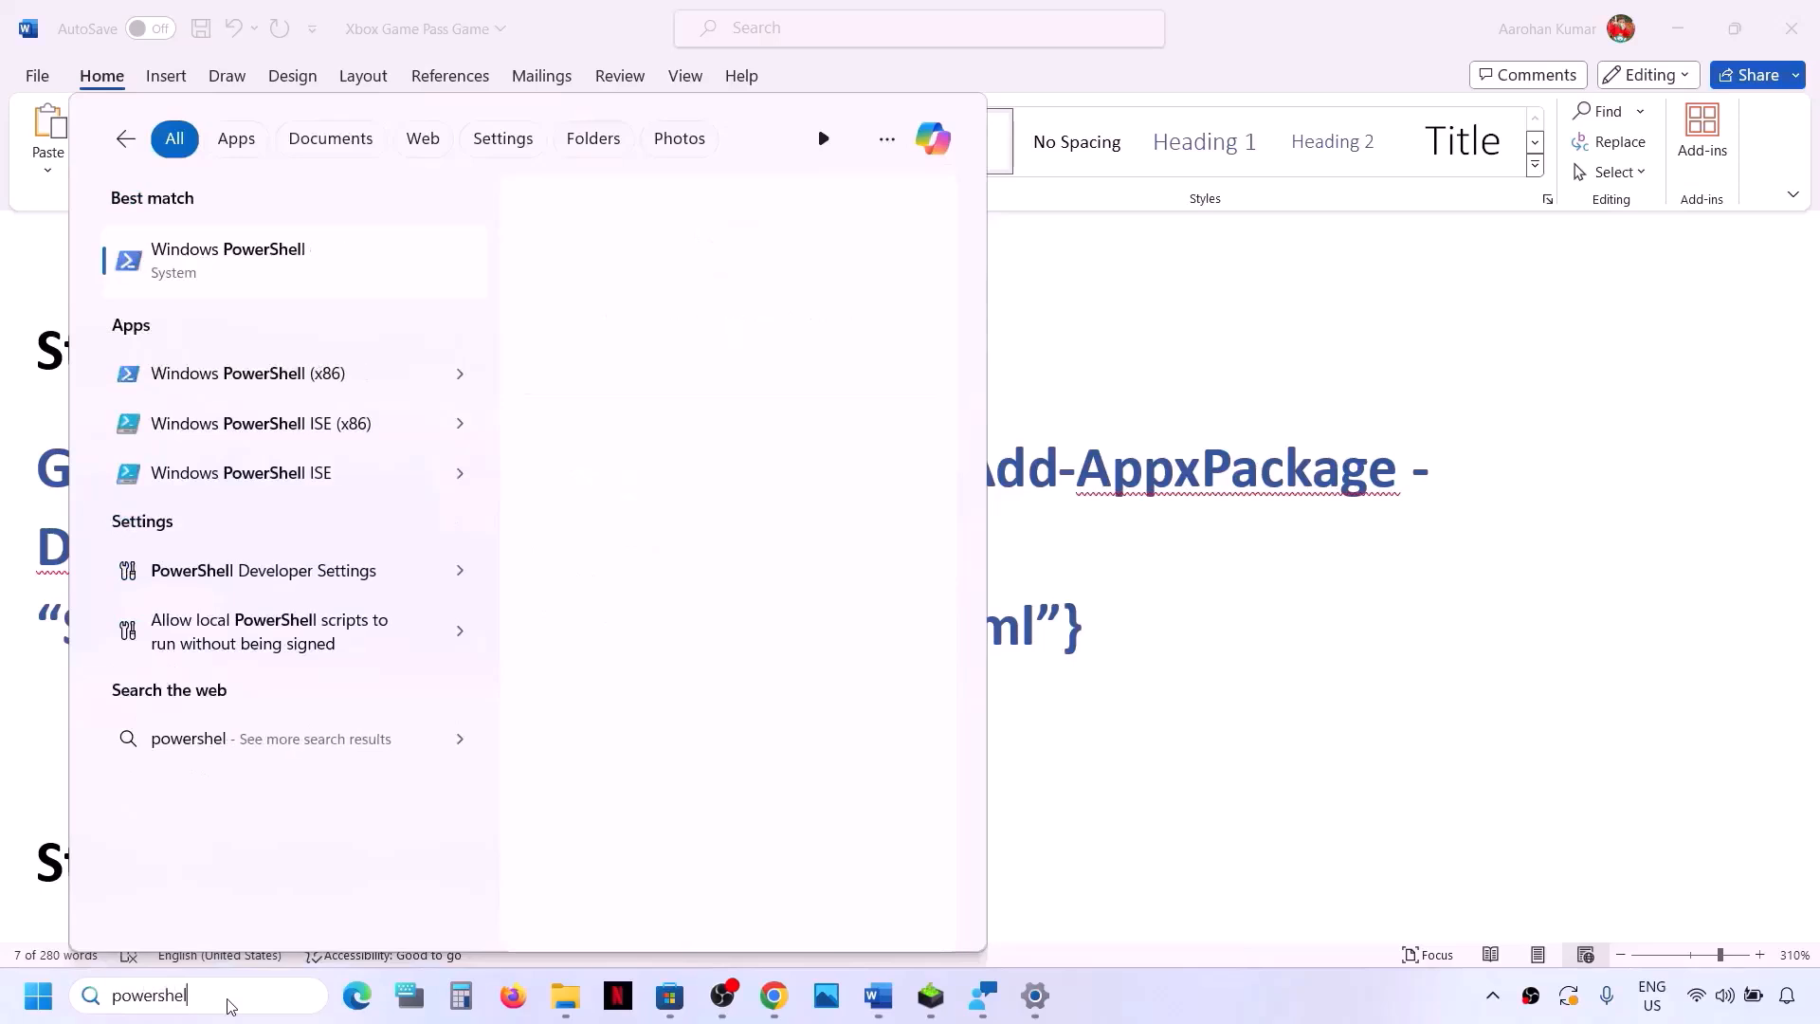
pyautogui.write('l')
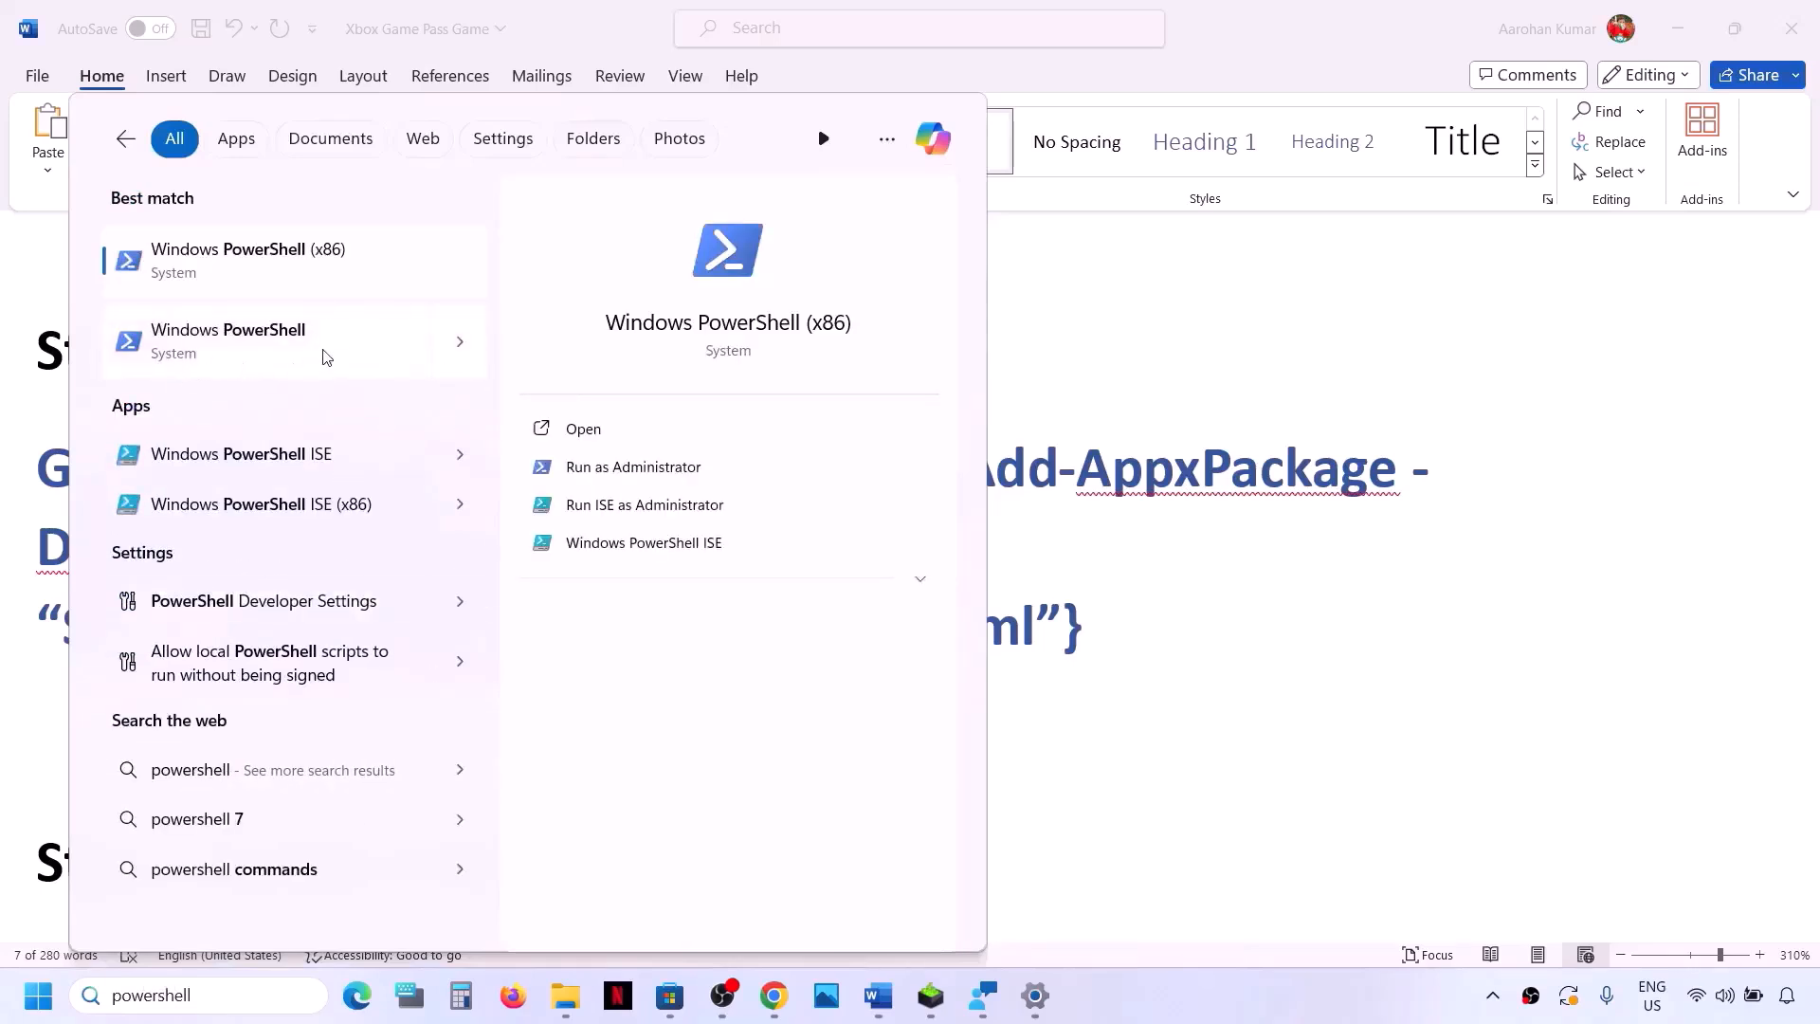
pyautogui.rightClick(286, 355)
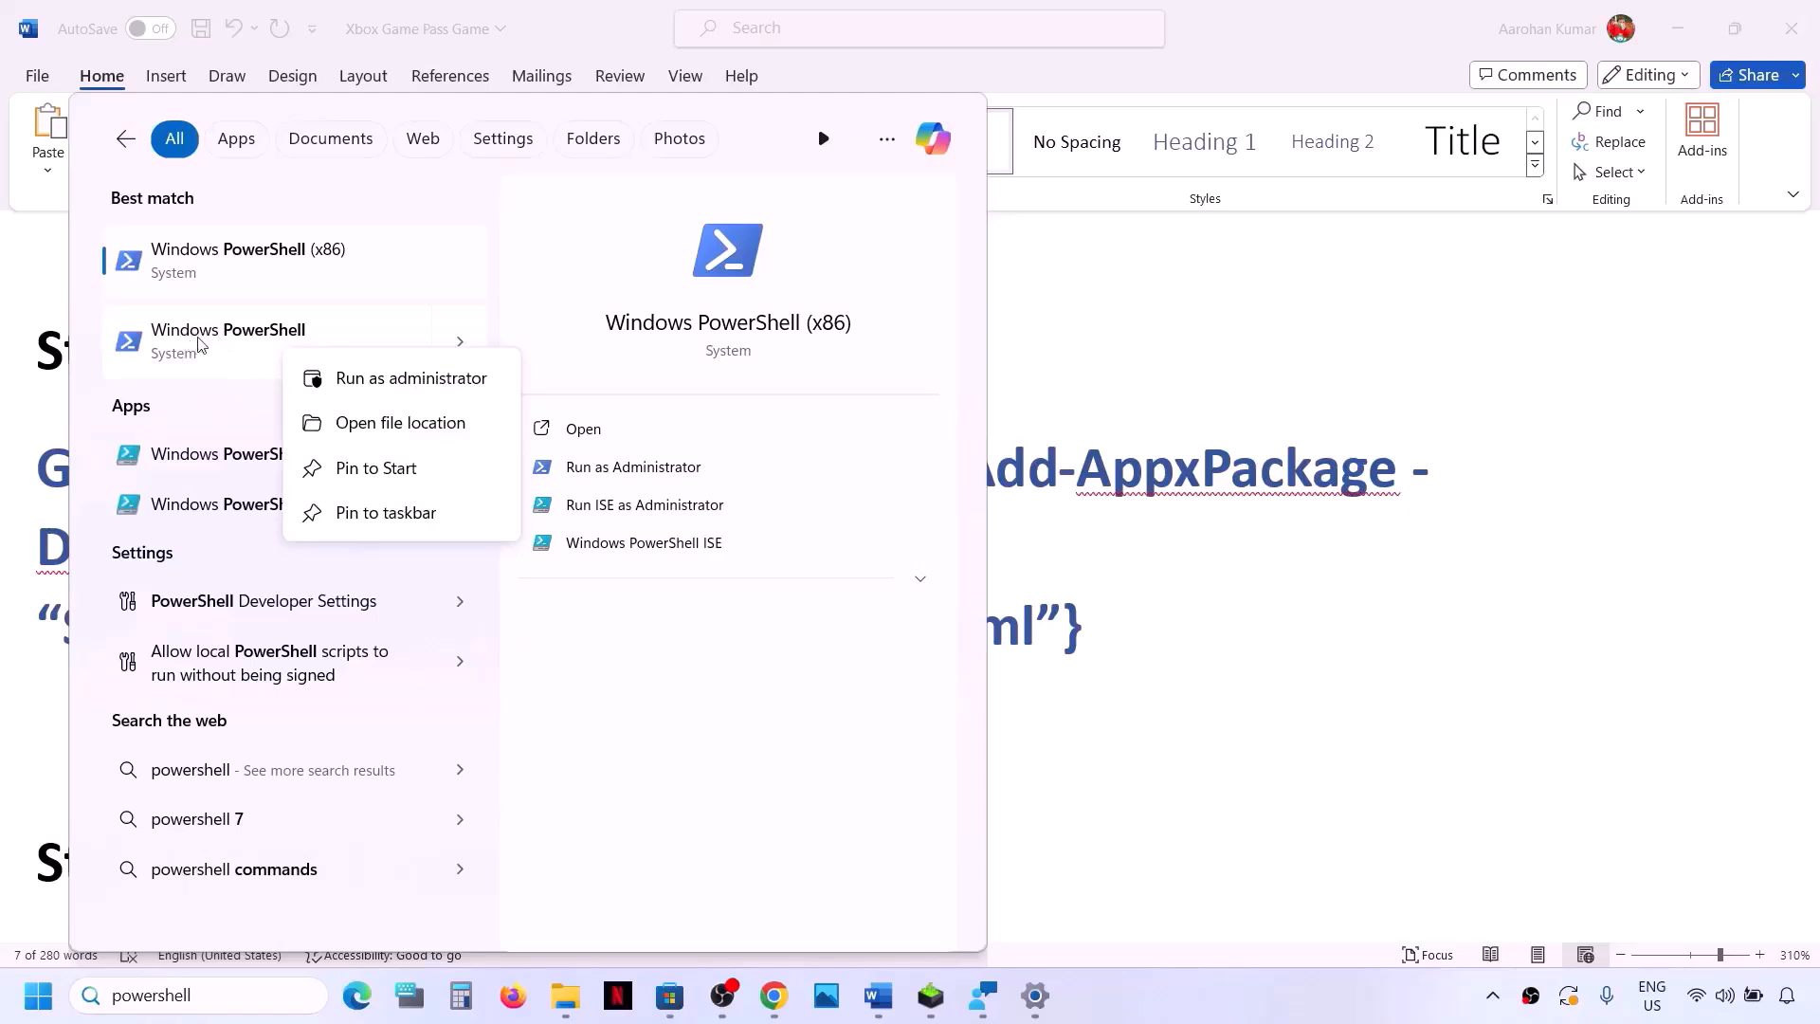
pyautogui.click(396, 380)
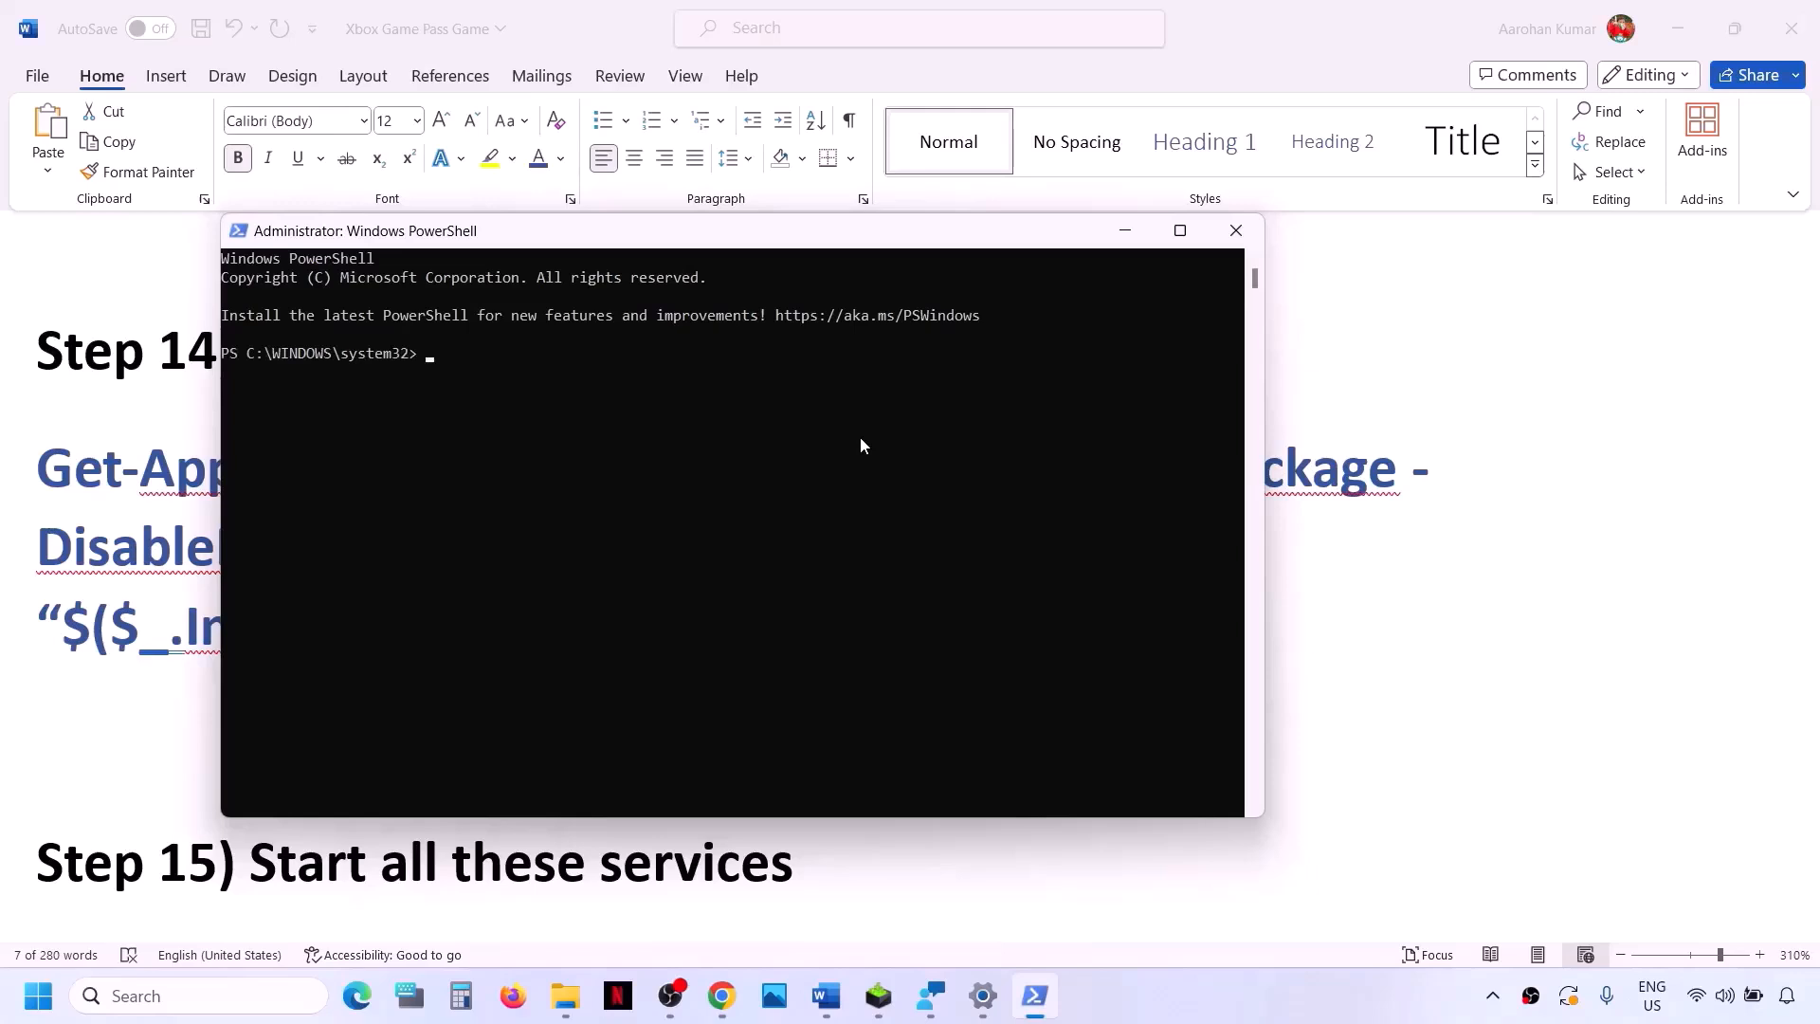
# Step: Run the copied Get-AppxPackage -AllUsers command in the administrator PowerShell window, and return to the Word document
pyautogui.rightClick(861, 437)
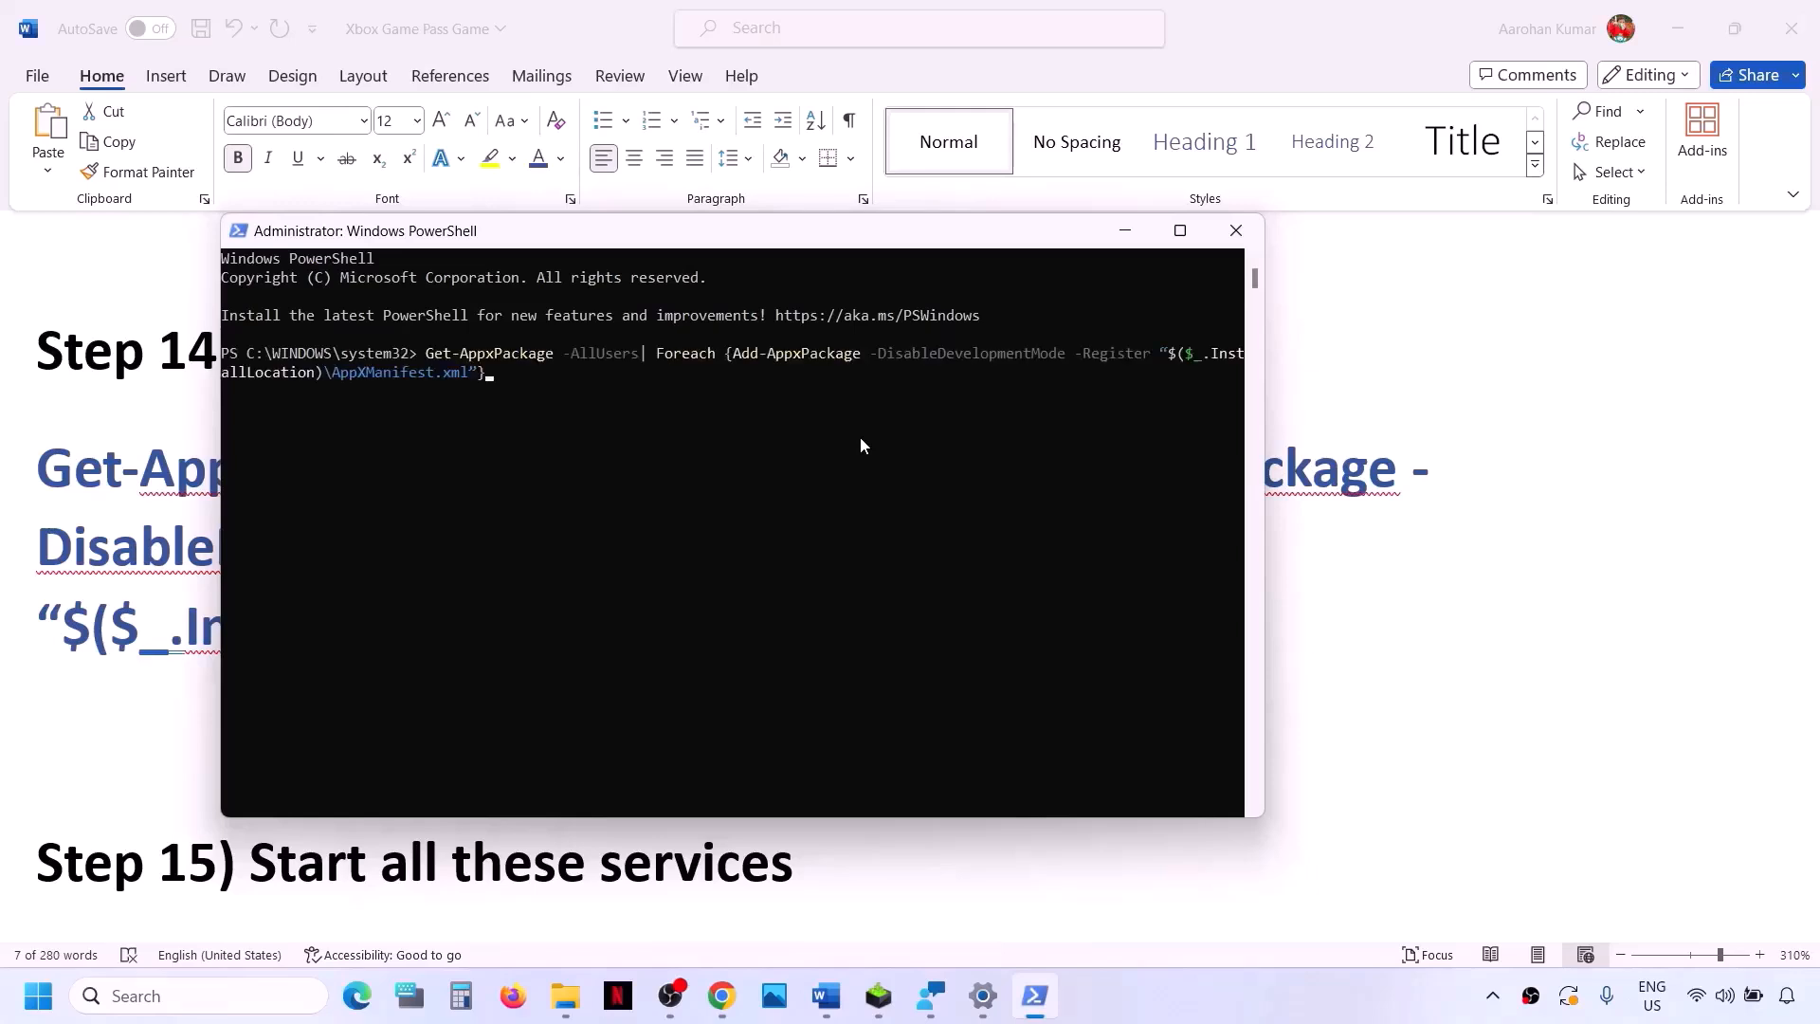
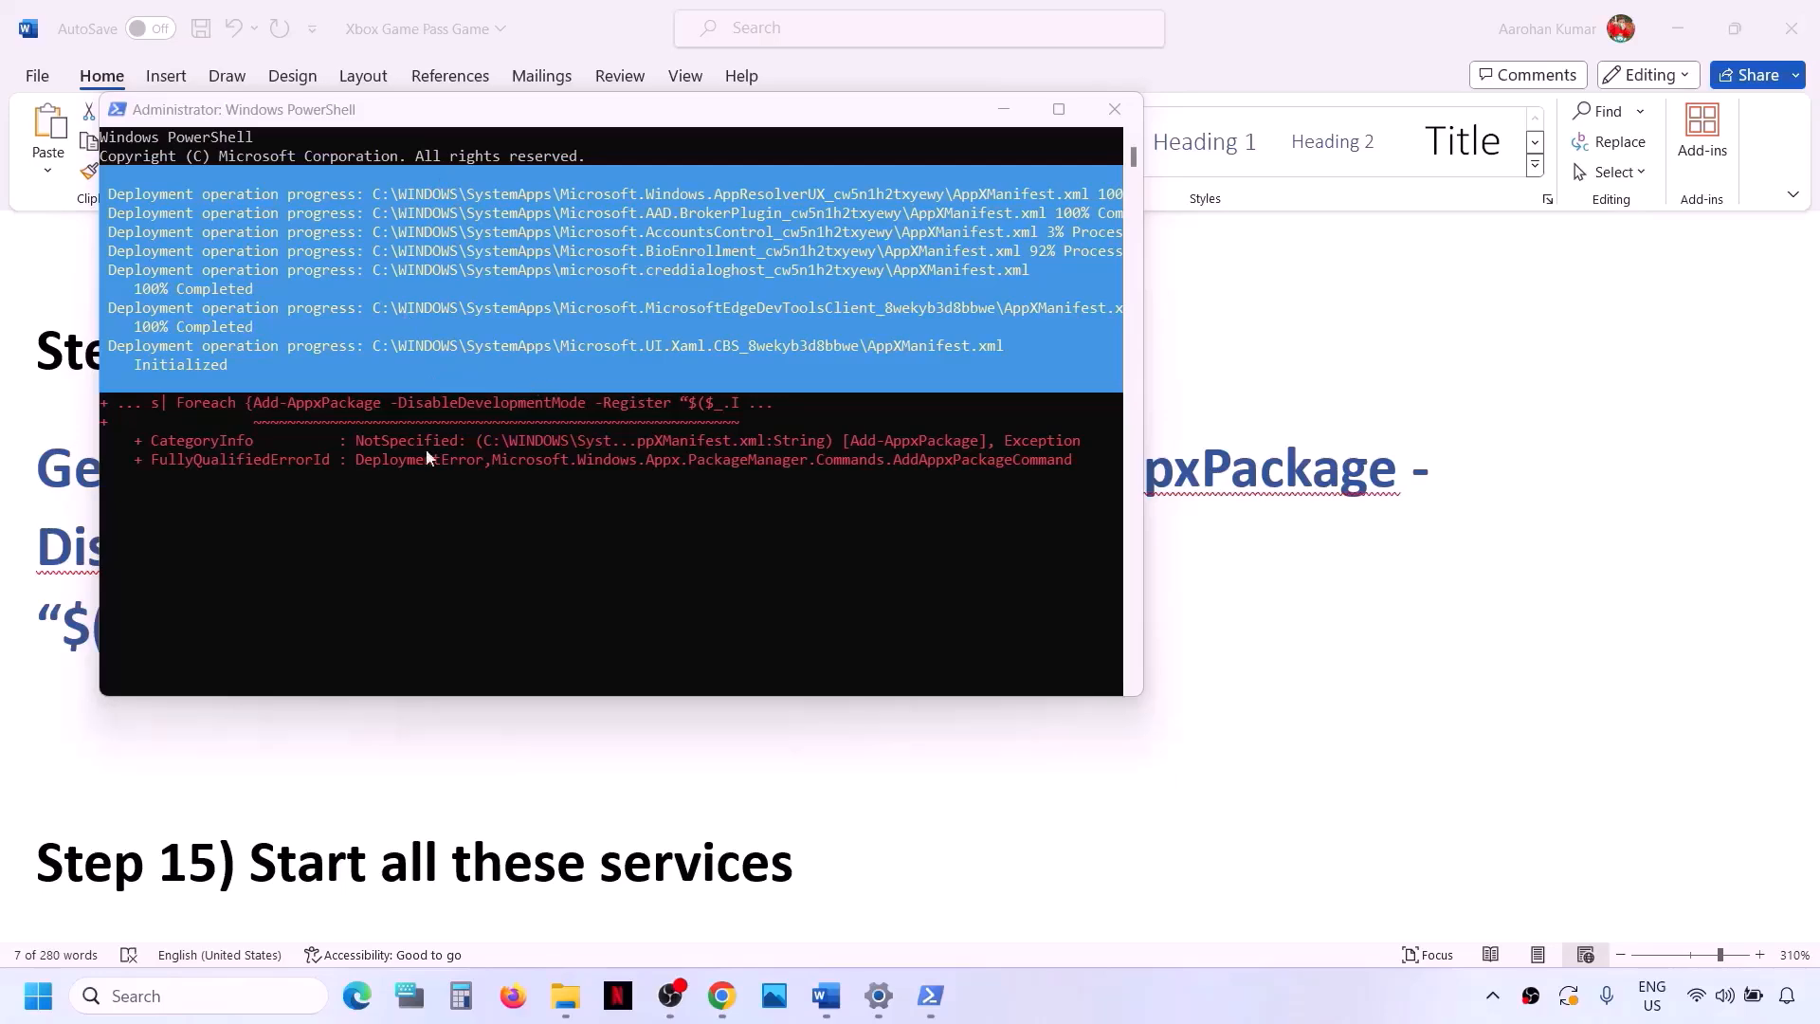
pyautogui.click(345, 749)
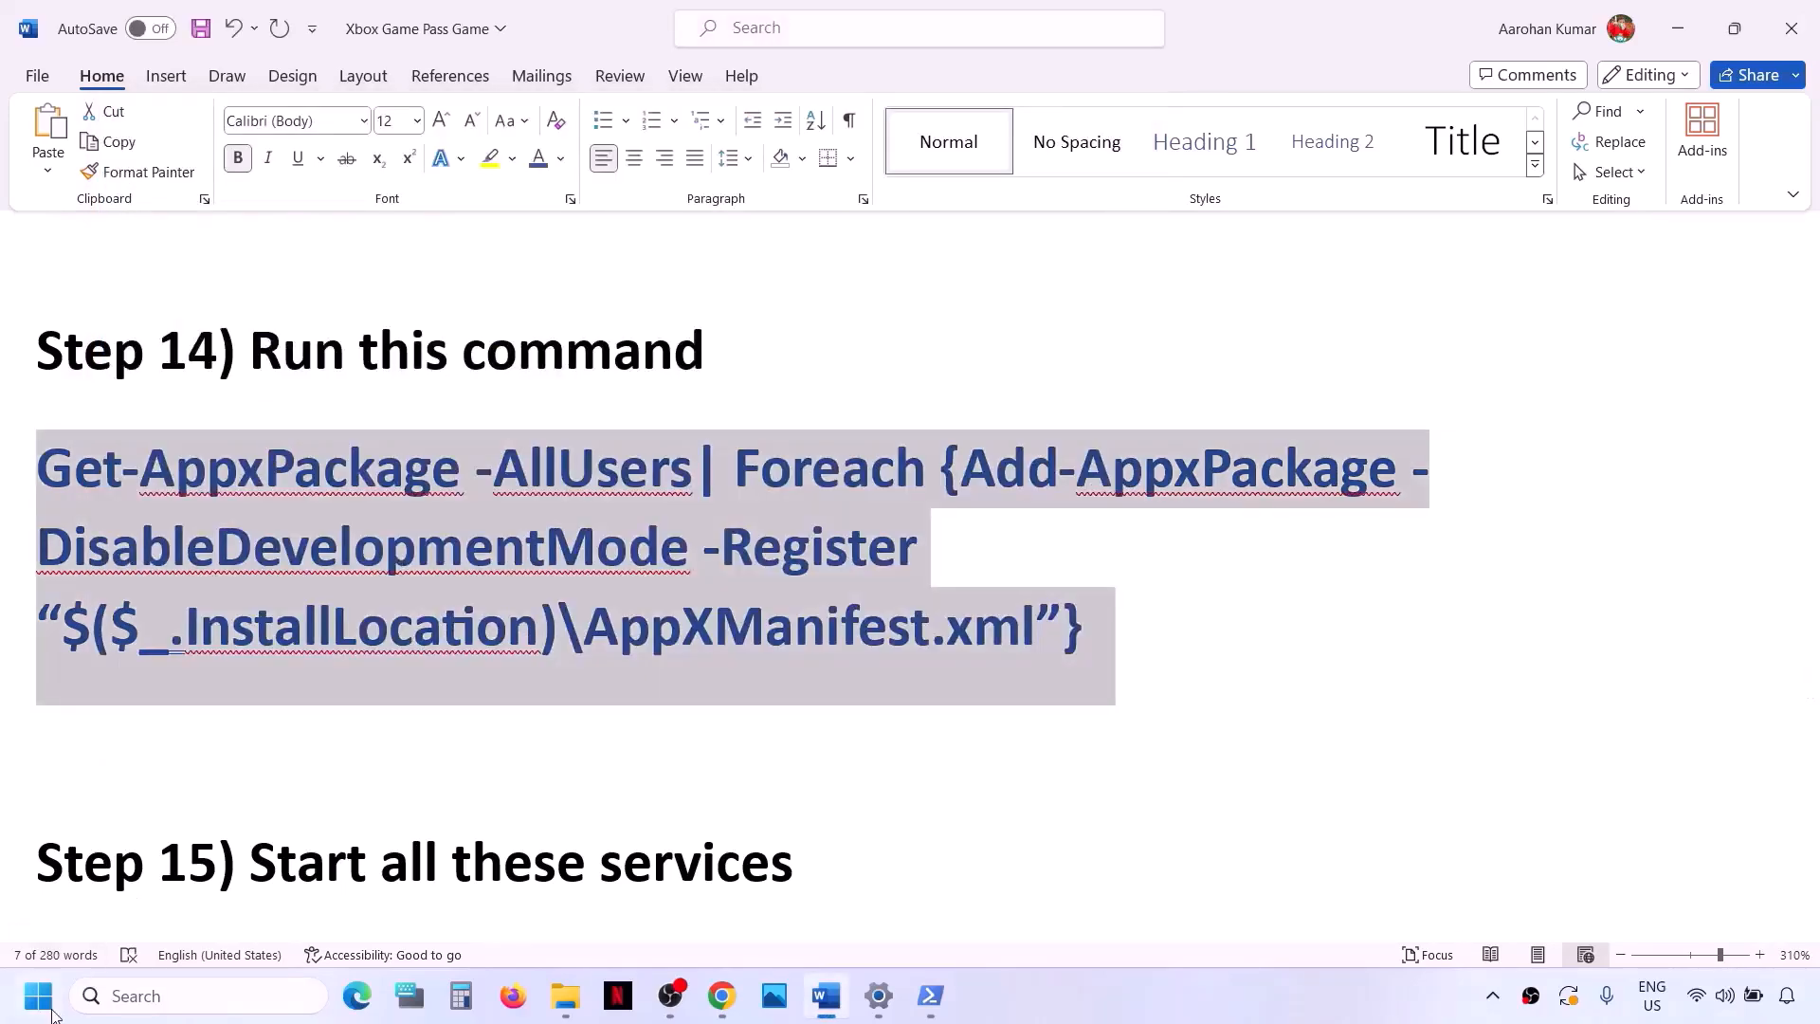
# Step: View the computer's power options, including Update and restart, and close them without choosing one
pyautogui.press('super')
pyautogui.click(689, 914)
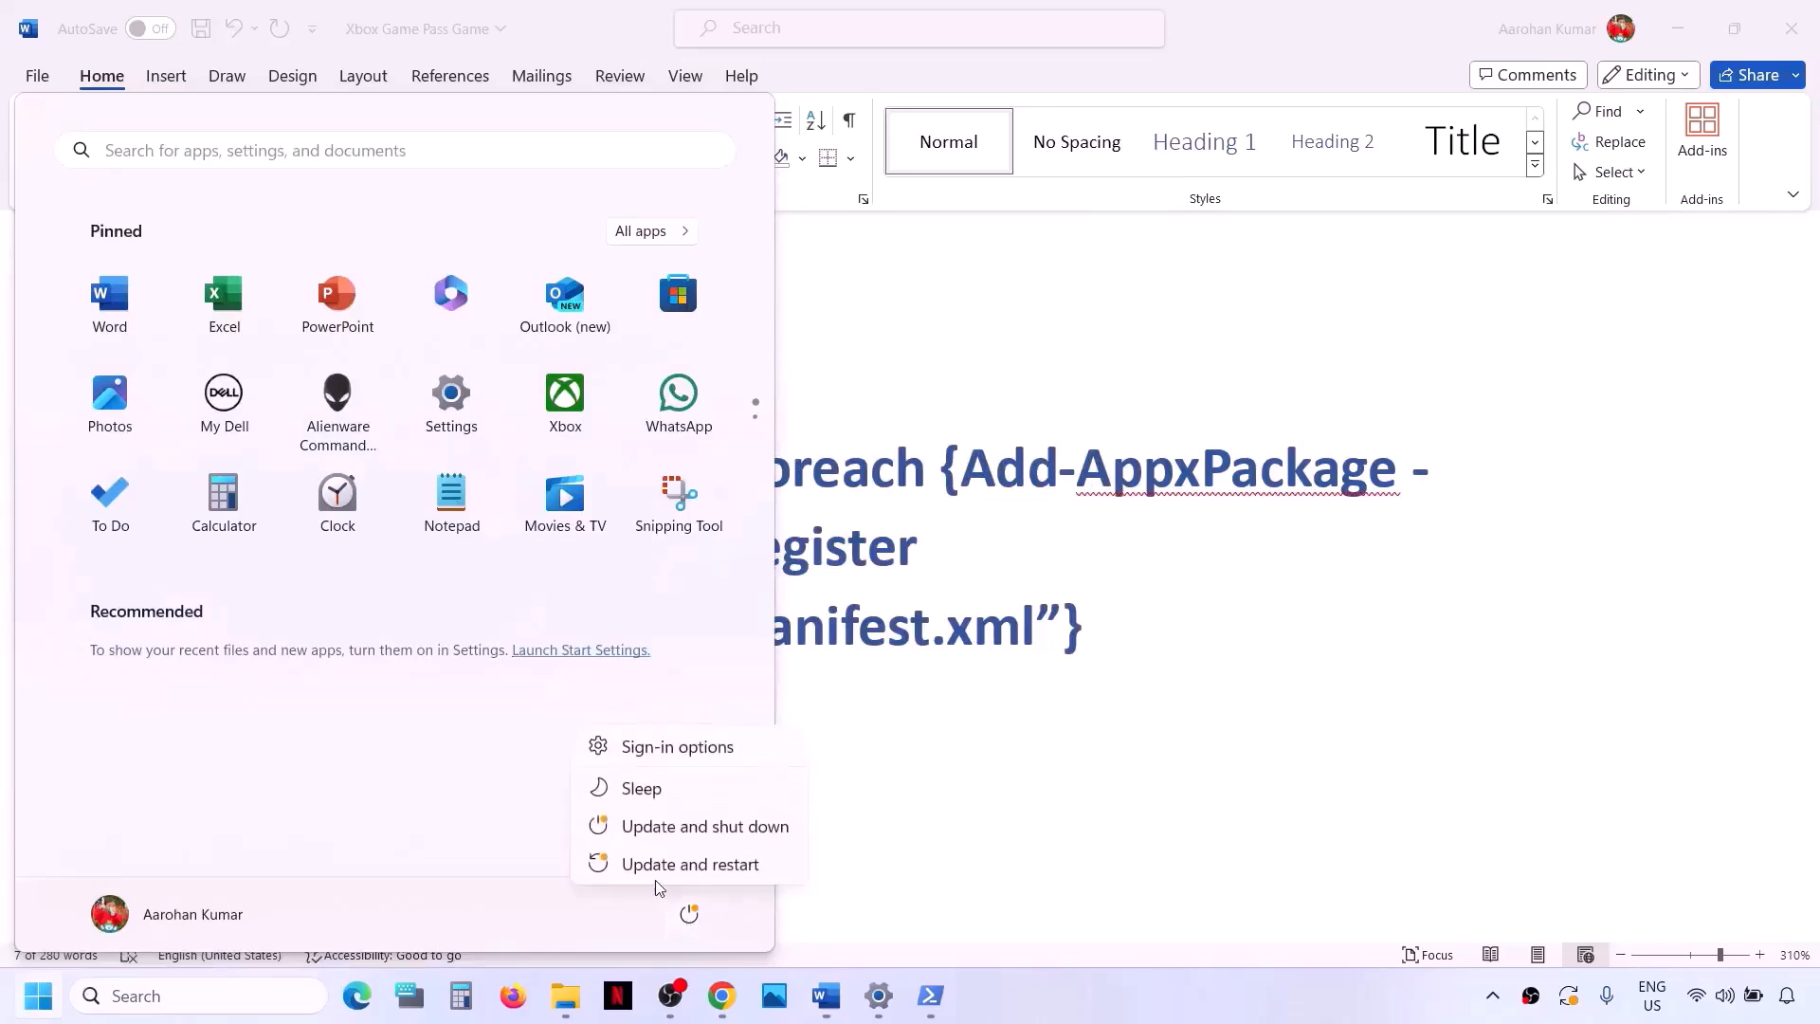
pyautogui.press('Escape')
pyautogui.press('Escape')
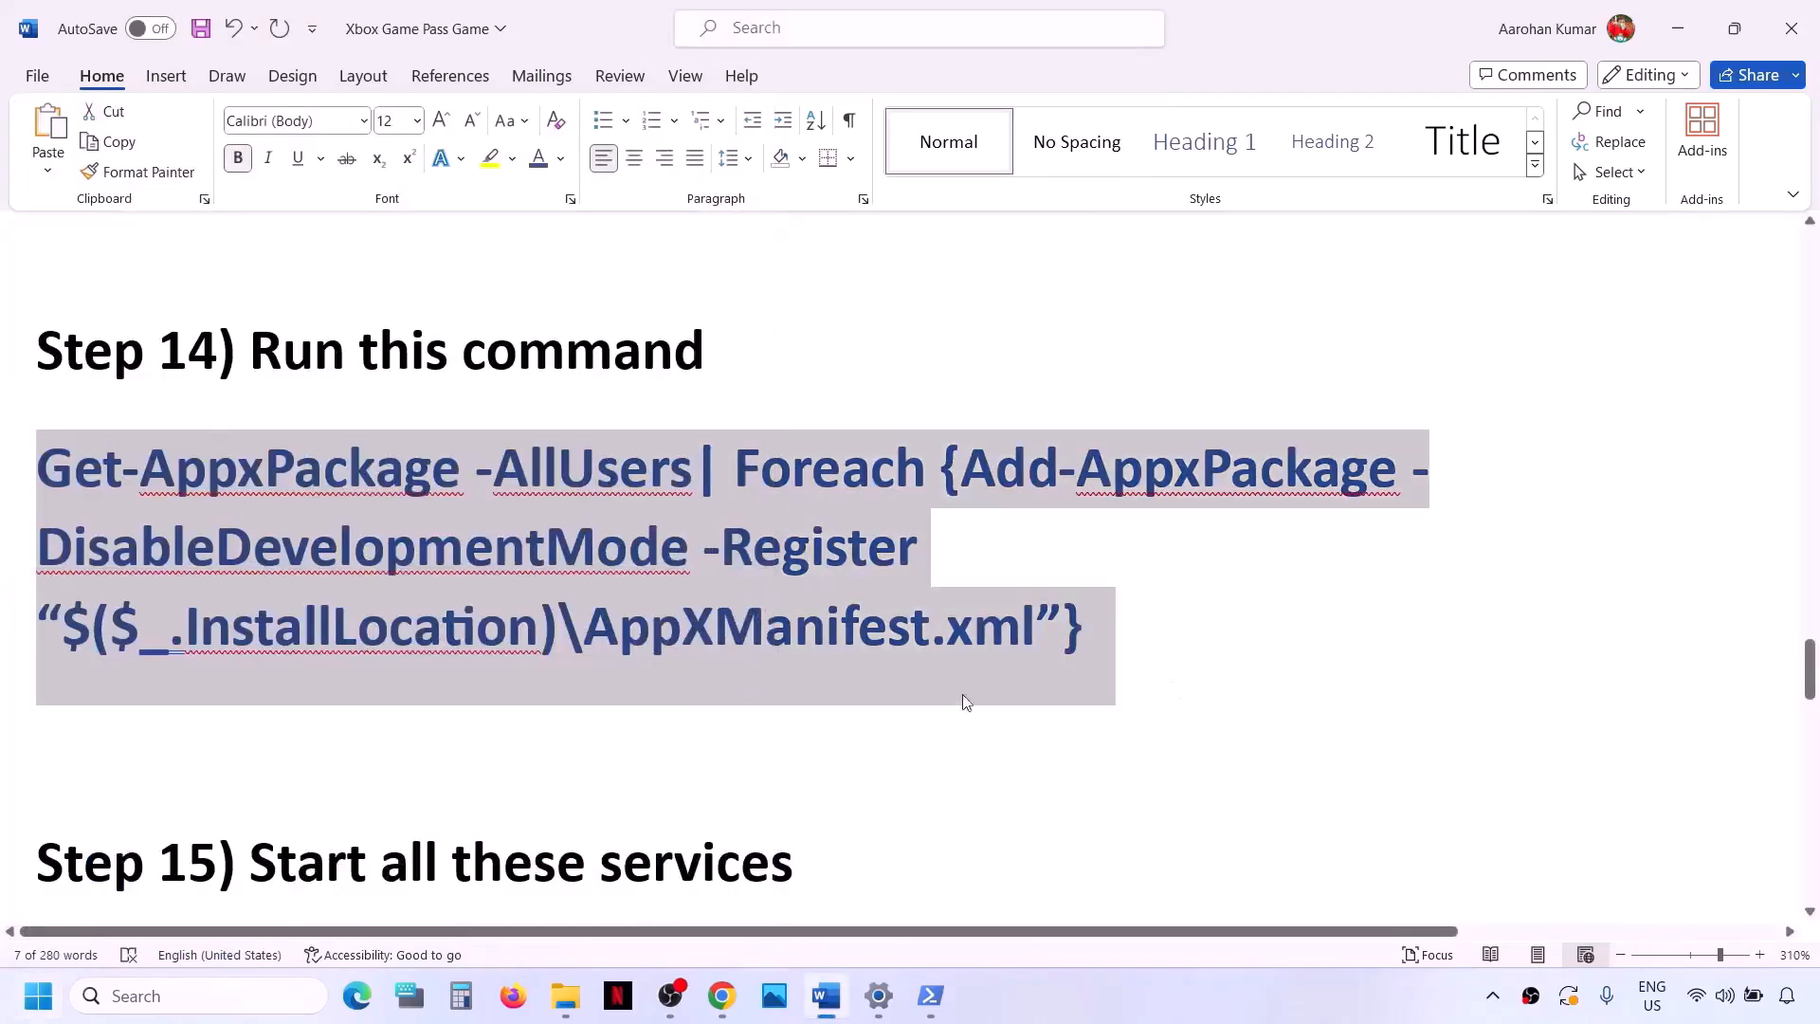
# Step: Go to the Step 15 service list in the document, and open Services through a Windows search for "services"
pyautogui.scroll(-10, 670, 766)
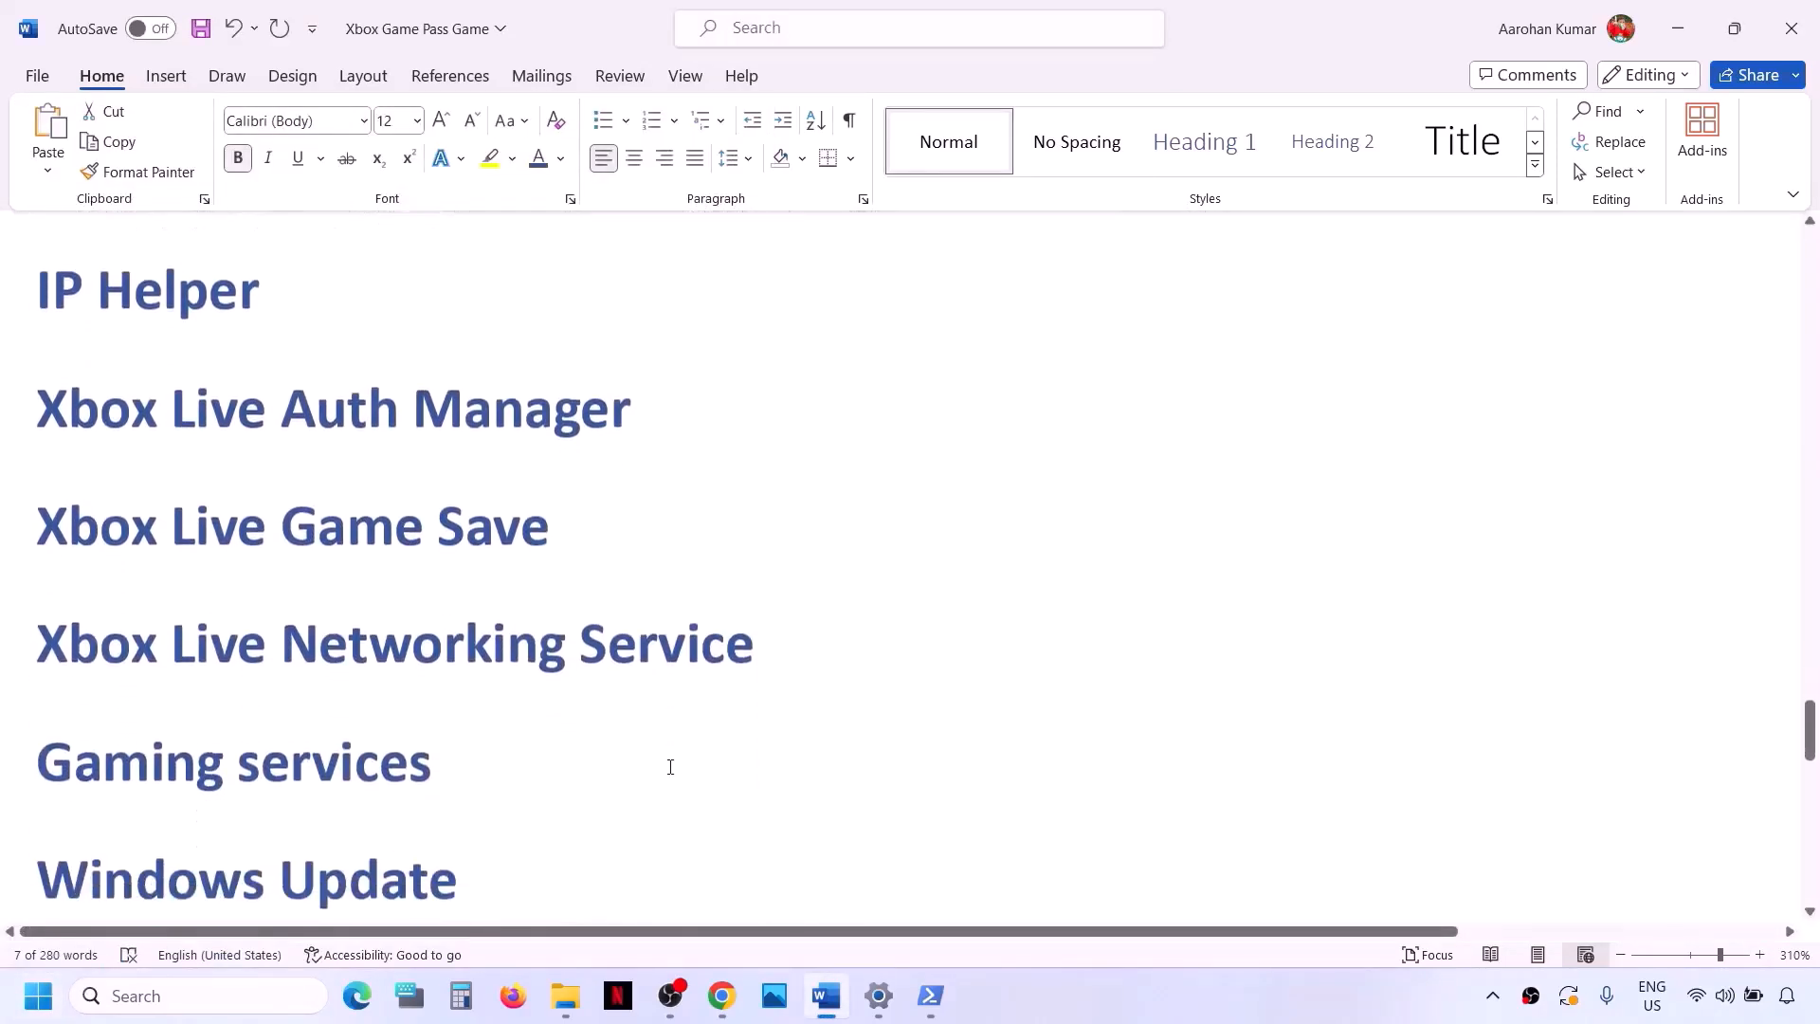
pyautogui.scroll(2, 670, 766)
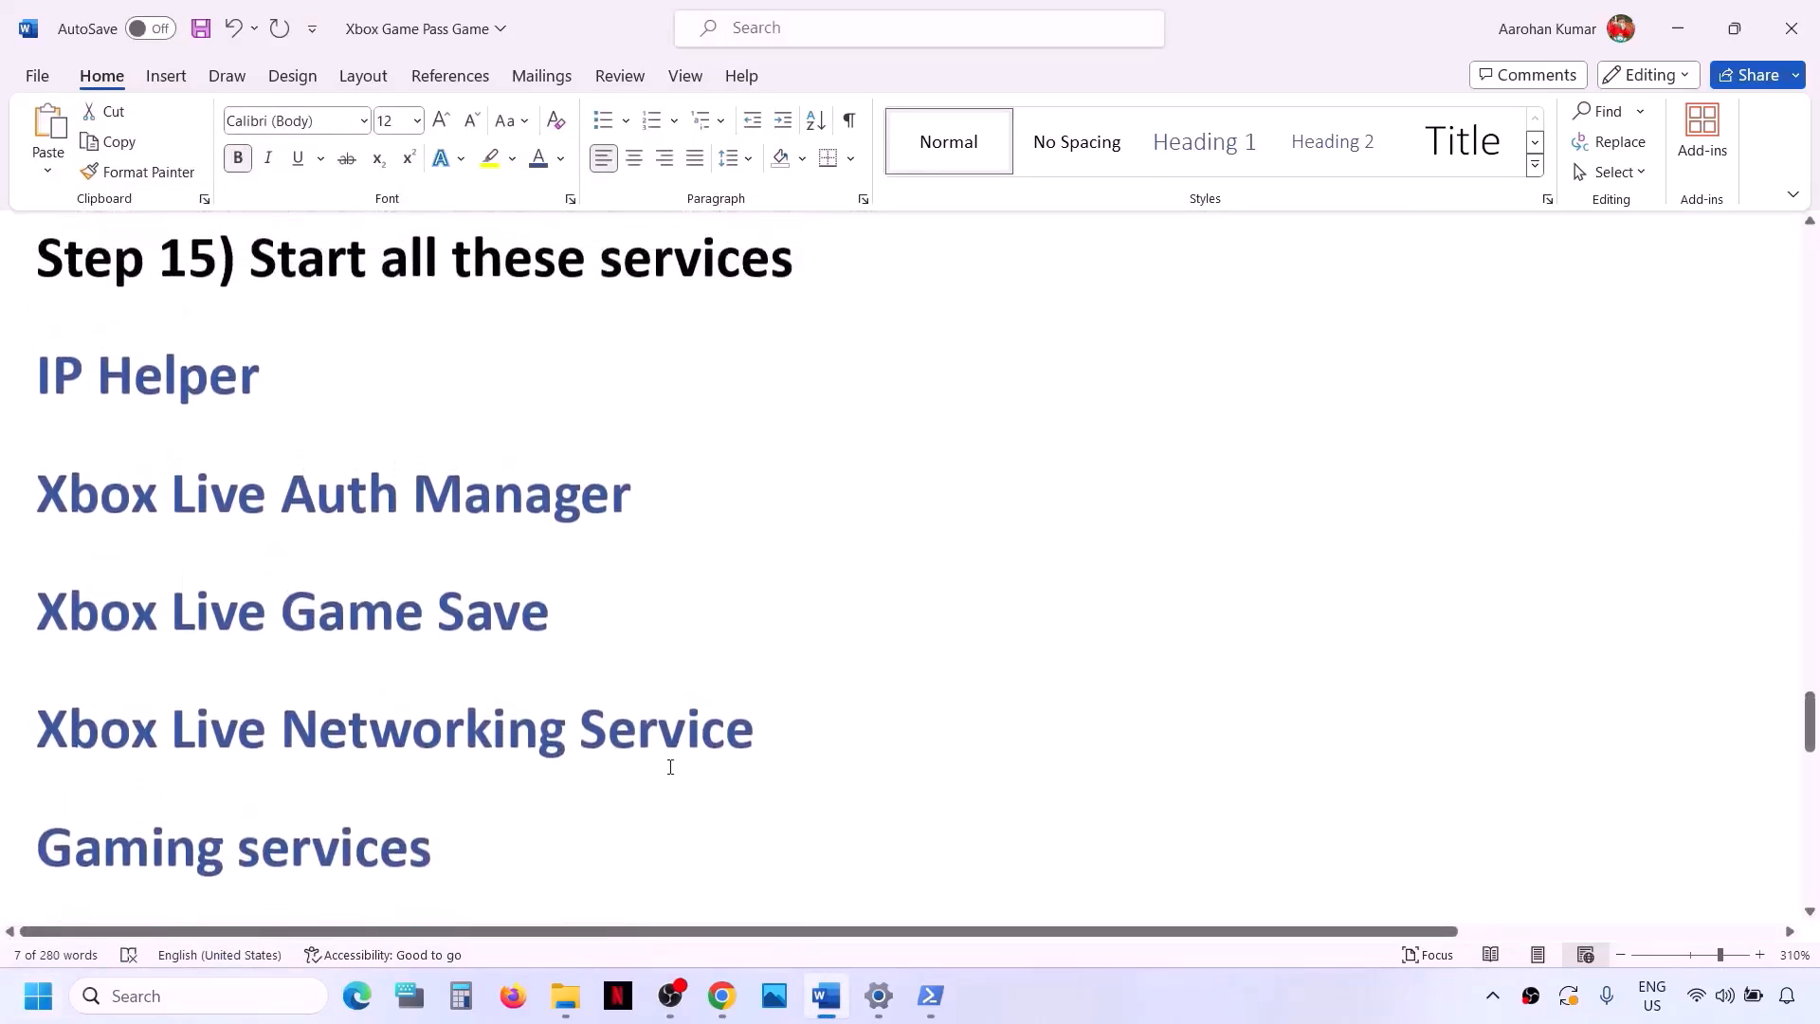
pyautogui.click(186, 1017)
pyautogui.write('services')
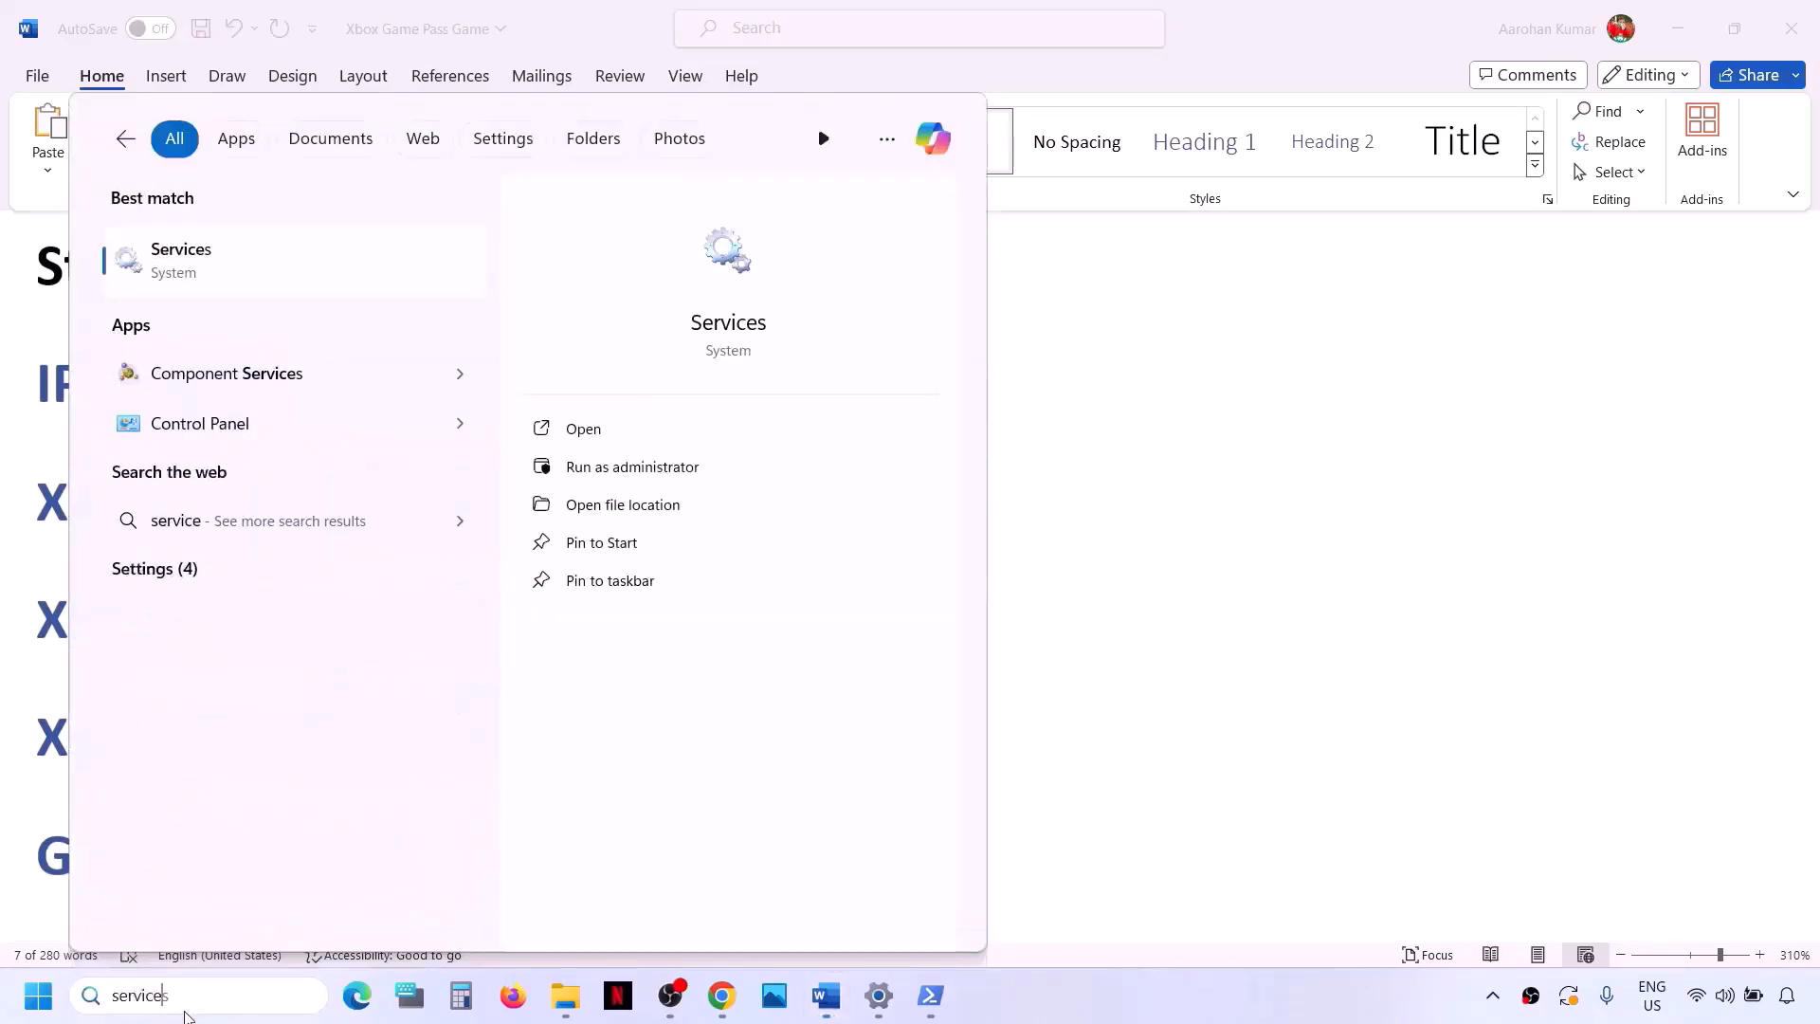
pyautogui.press('Return')
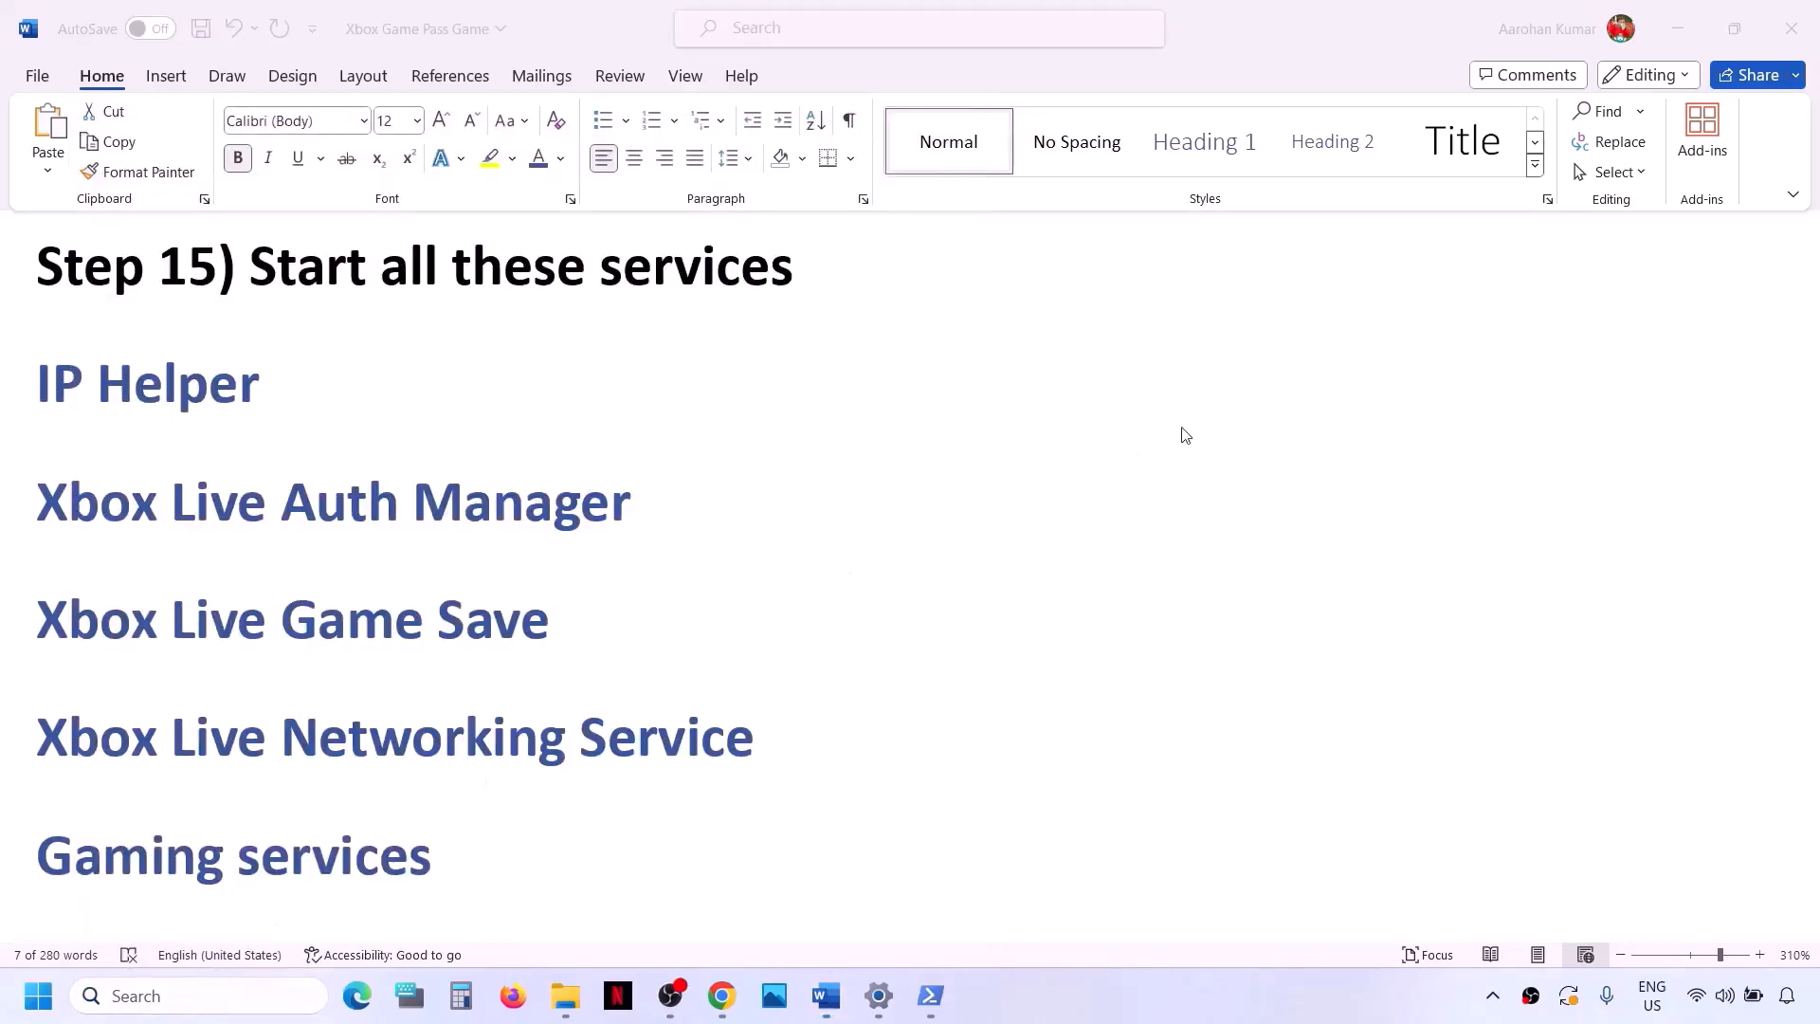
pyautogui.click(973, 91)
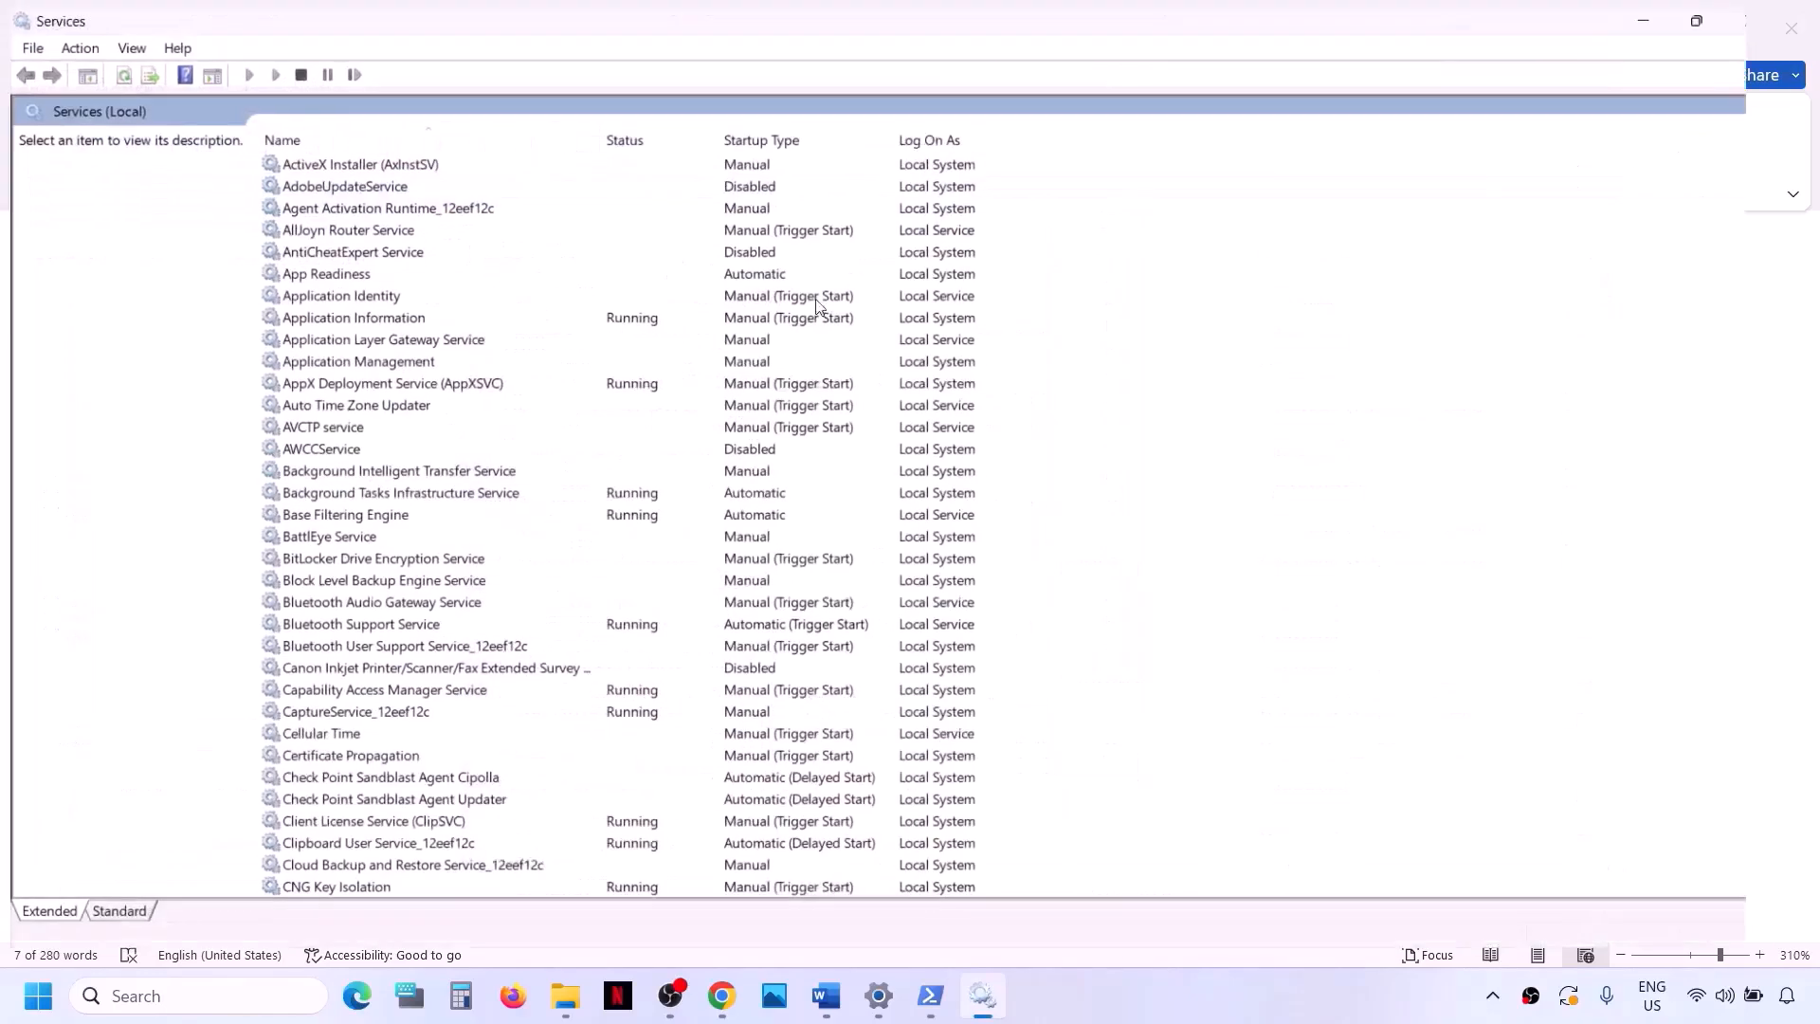
# Step: Set the IP Helper service's startup type to Automatic, and apply it
pyautogui.click(496, 633)
pyautogui.press('i')
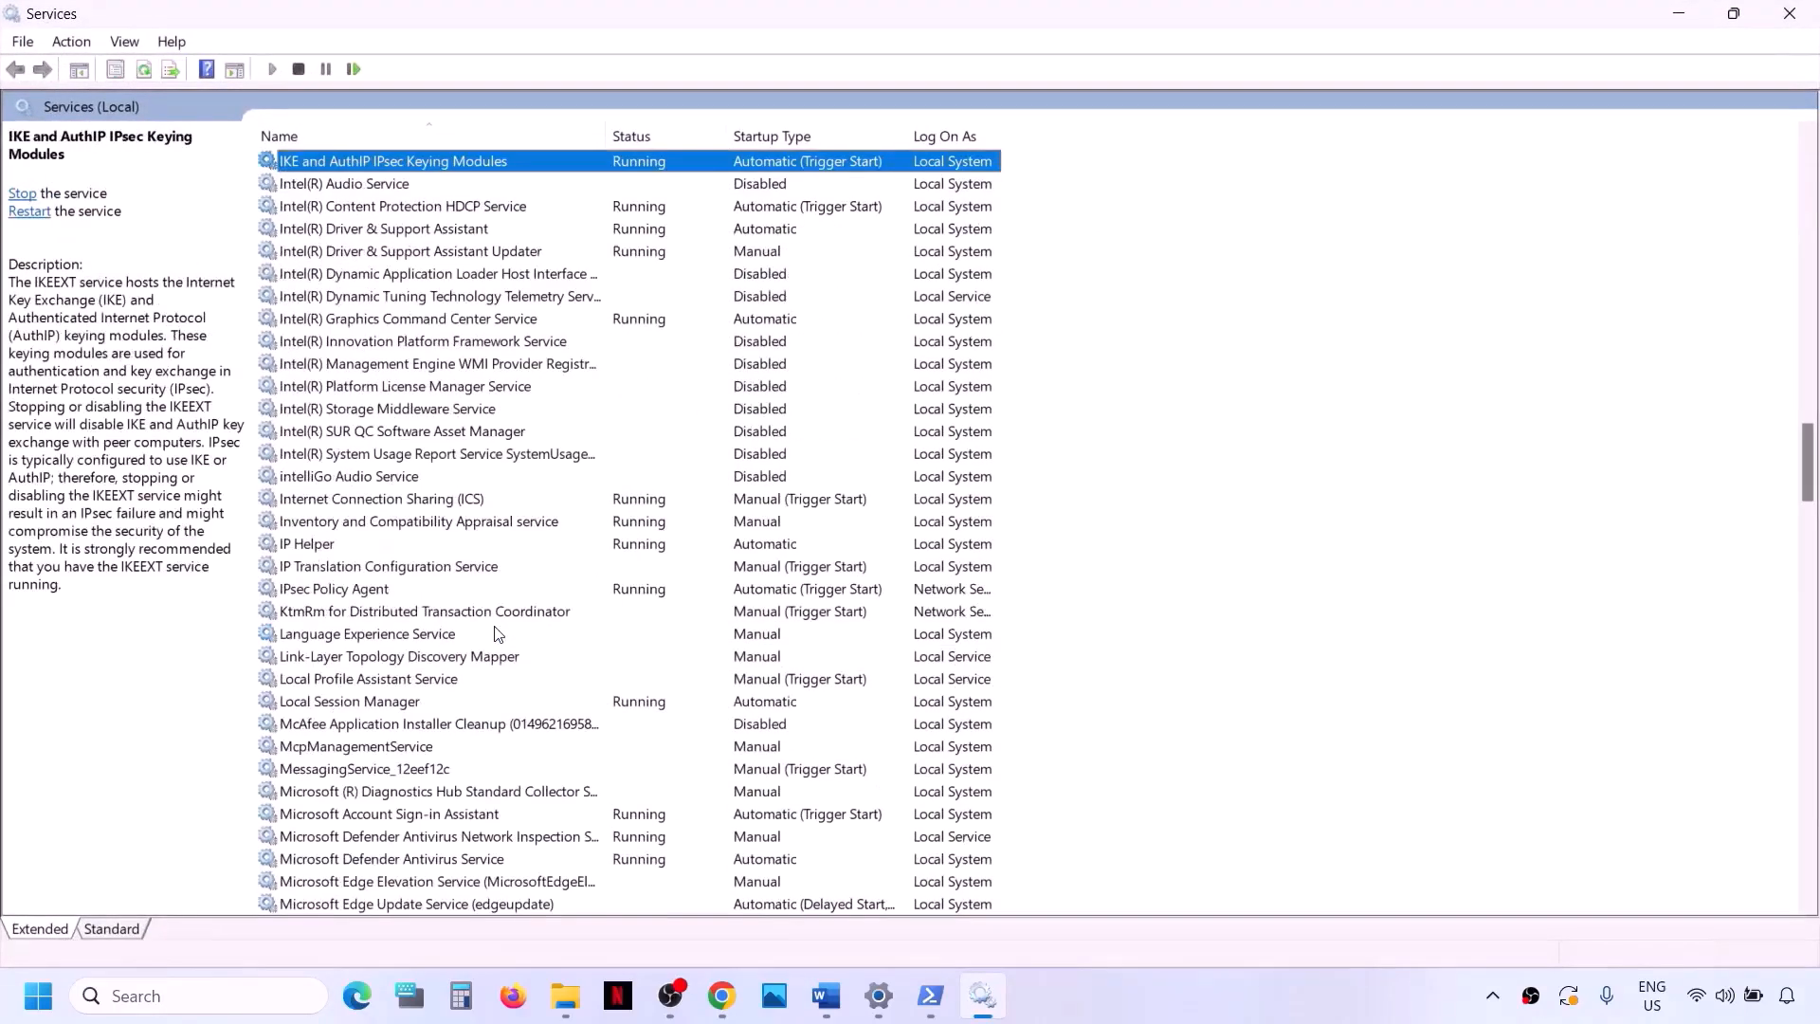
pyautogui.doubleClick(302, 546)
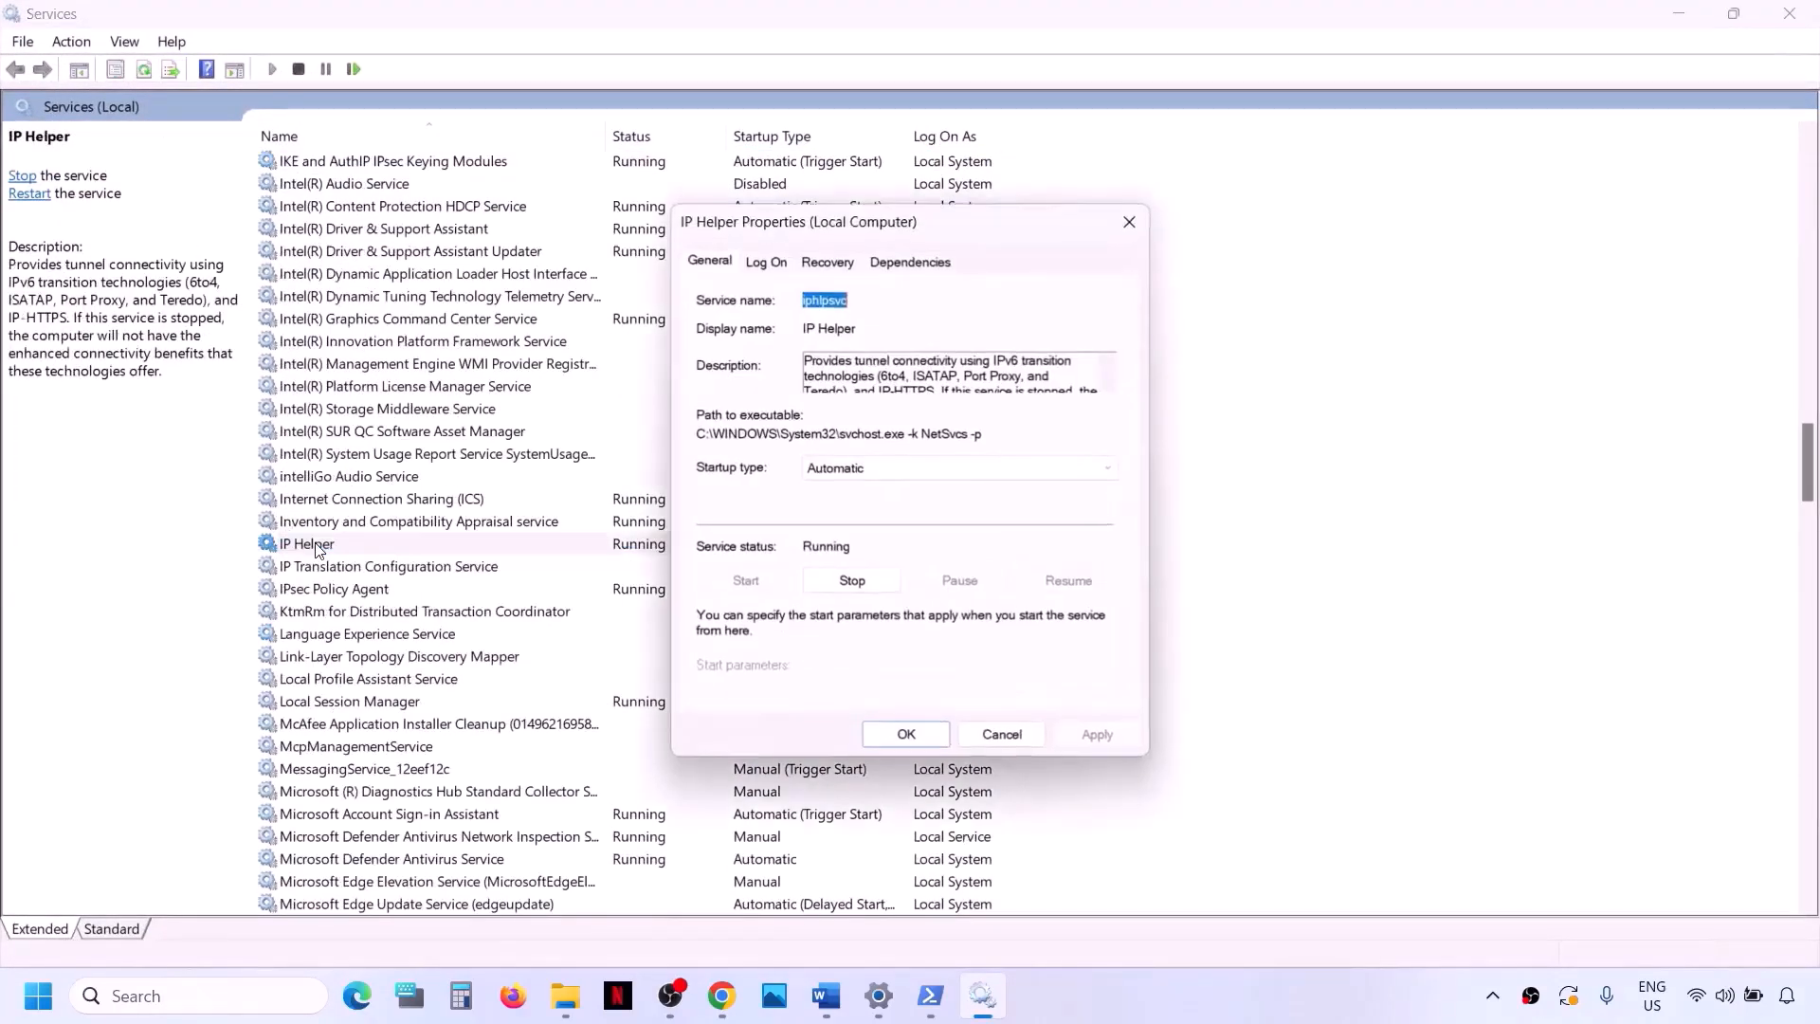
pyautogui.click(847, 470)
pyautogui.click(870, 504)
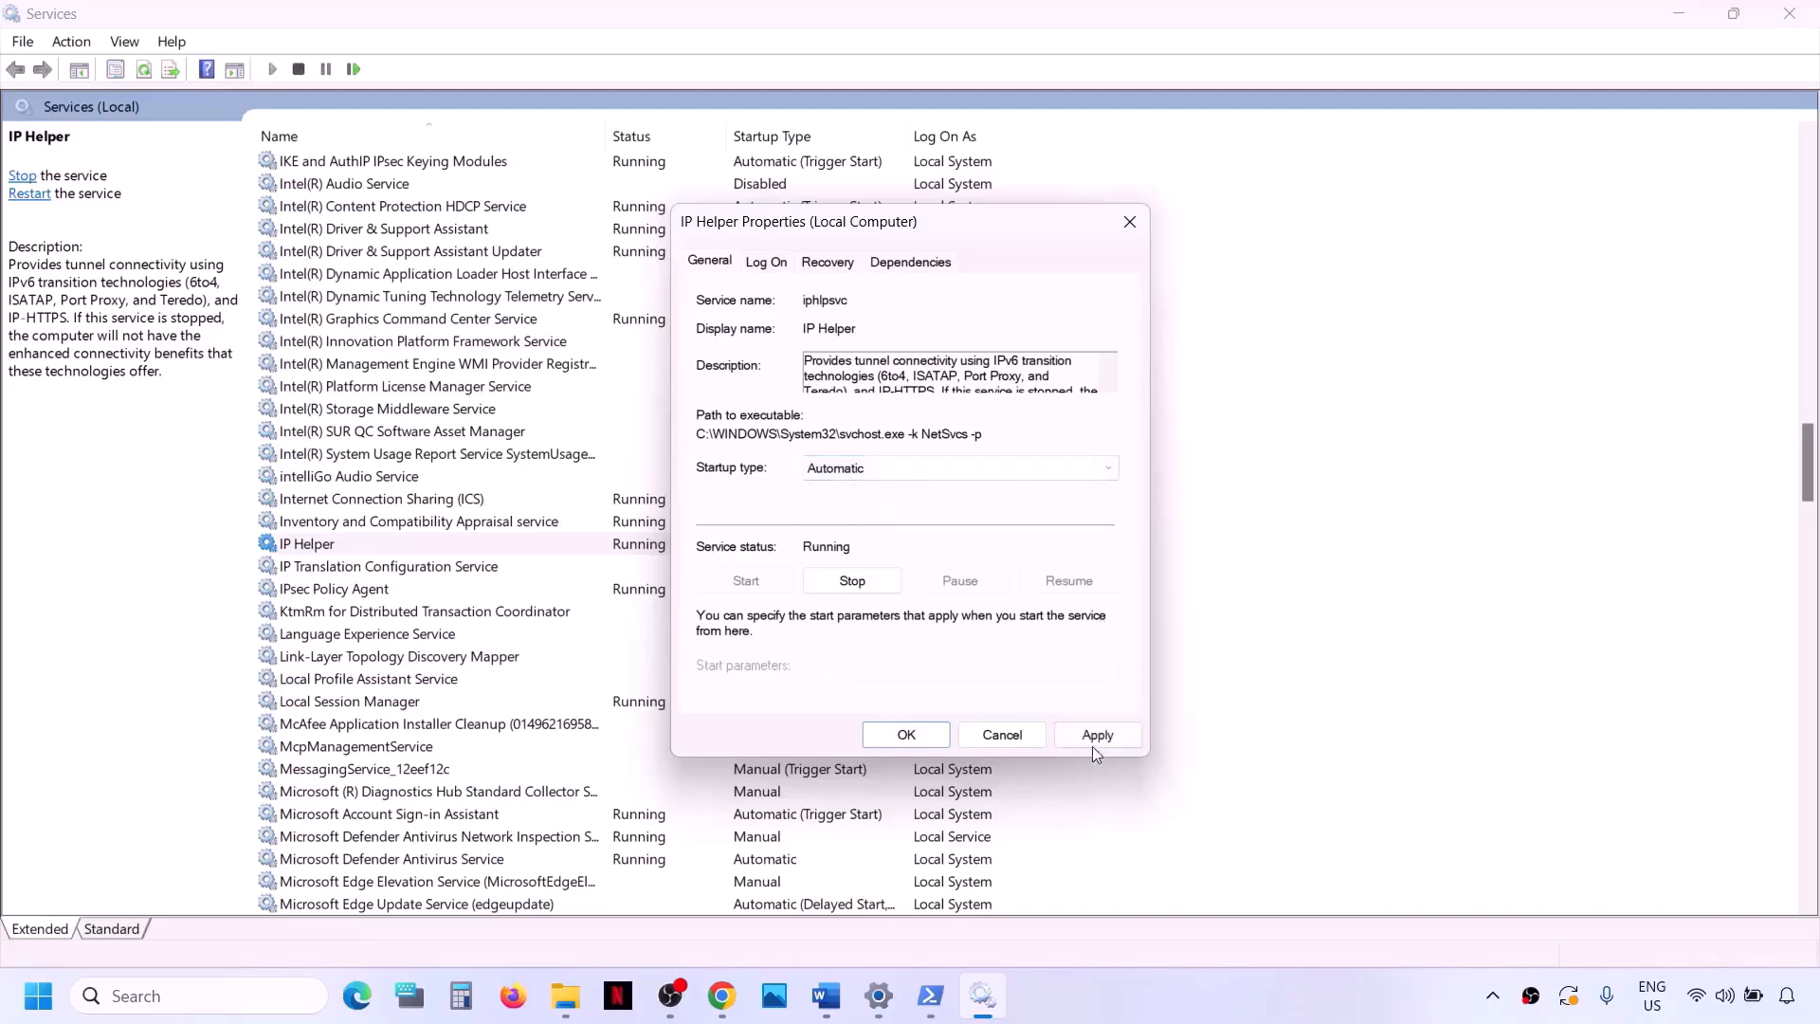
pyautogui.click(1090, 738)
pyautogui.click(907, 738)
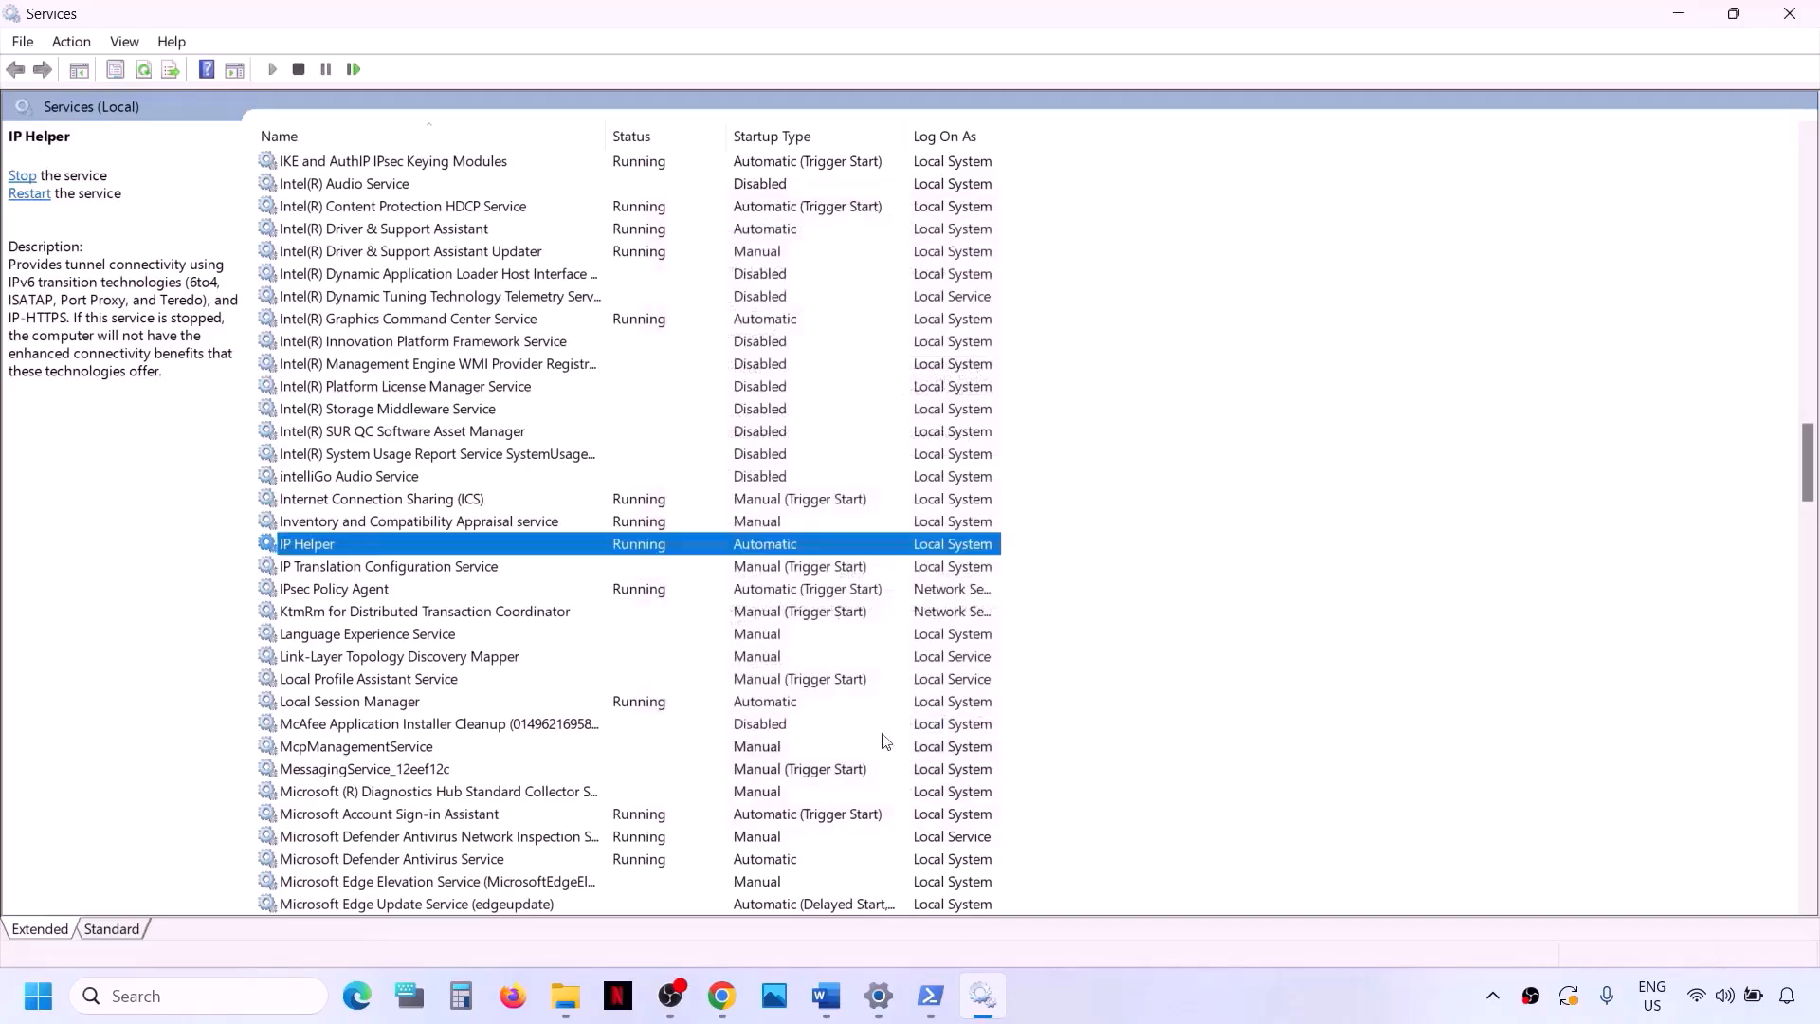
# Step: Set the Xbox Accessory Management Service's startup type to Automatic, and apply it
pyautogui.click(429, 680)
pyautogui.press('x')
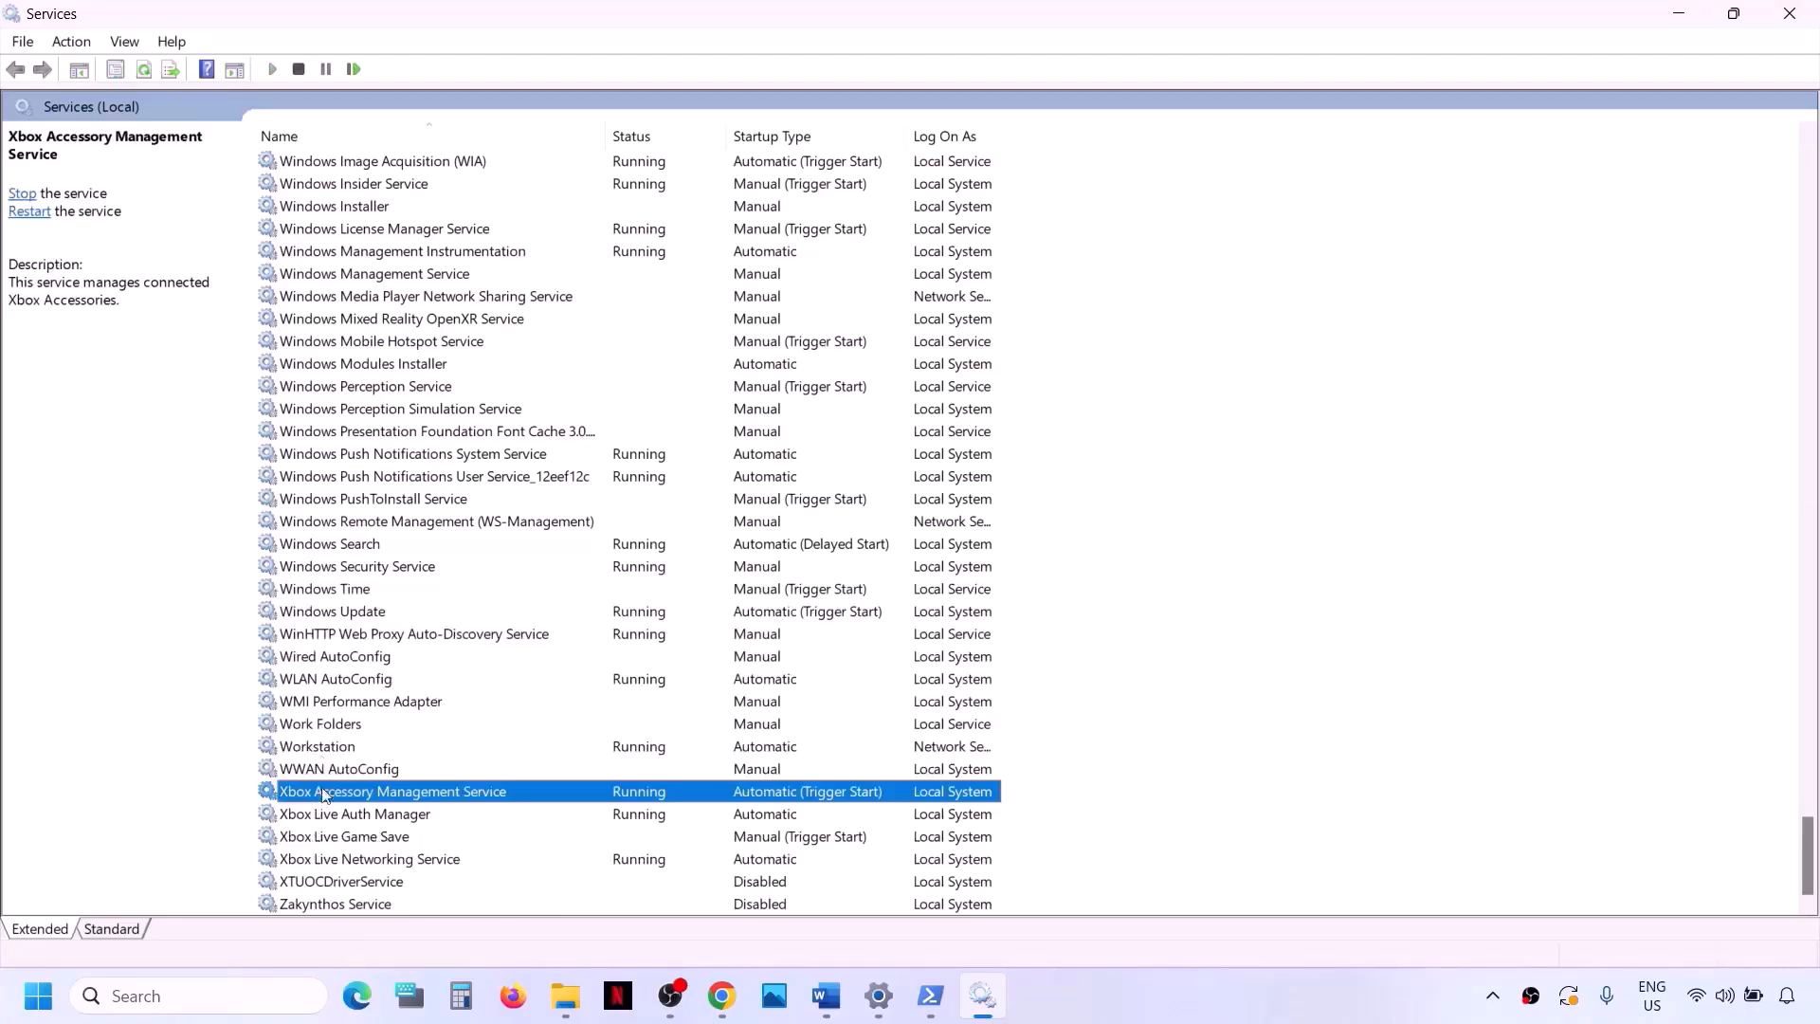
pyautogui.doubleClick(430, 792)
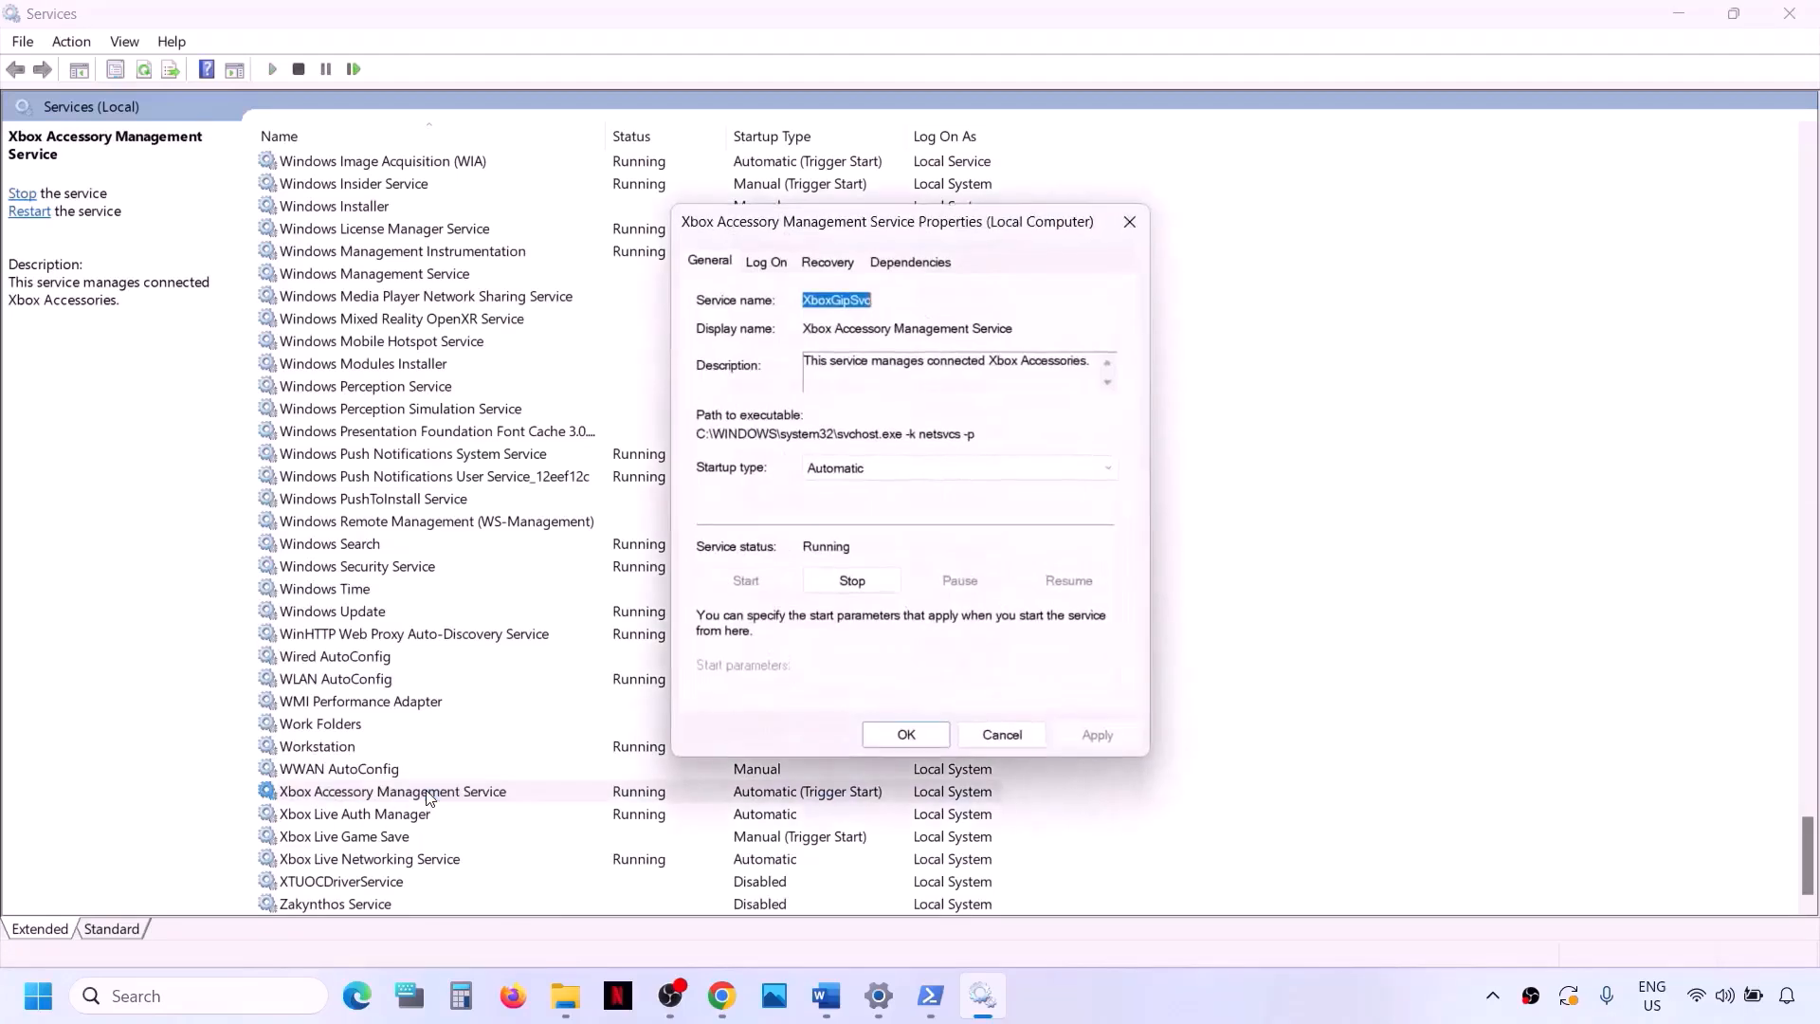
pyautogui.click(912, 474)
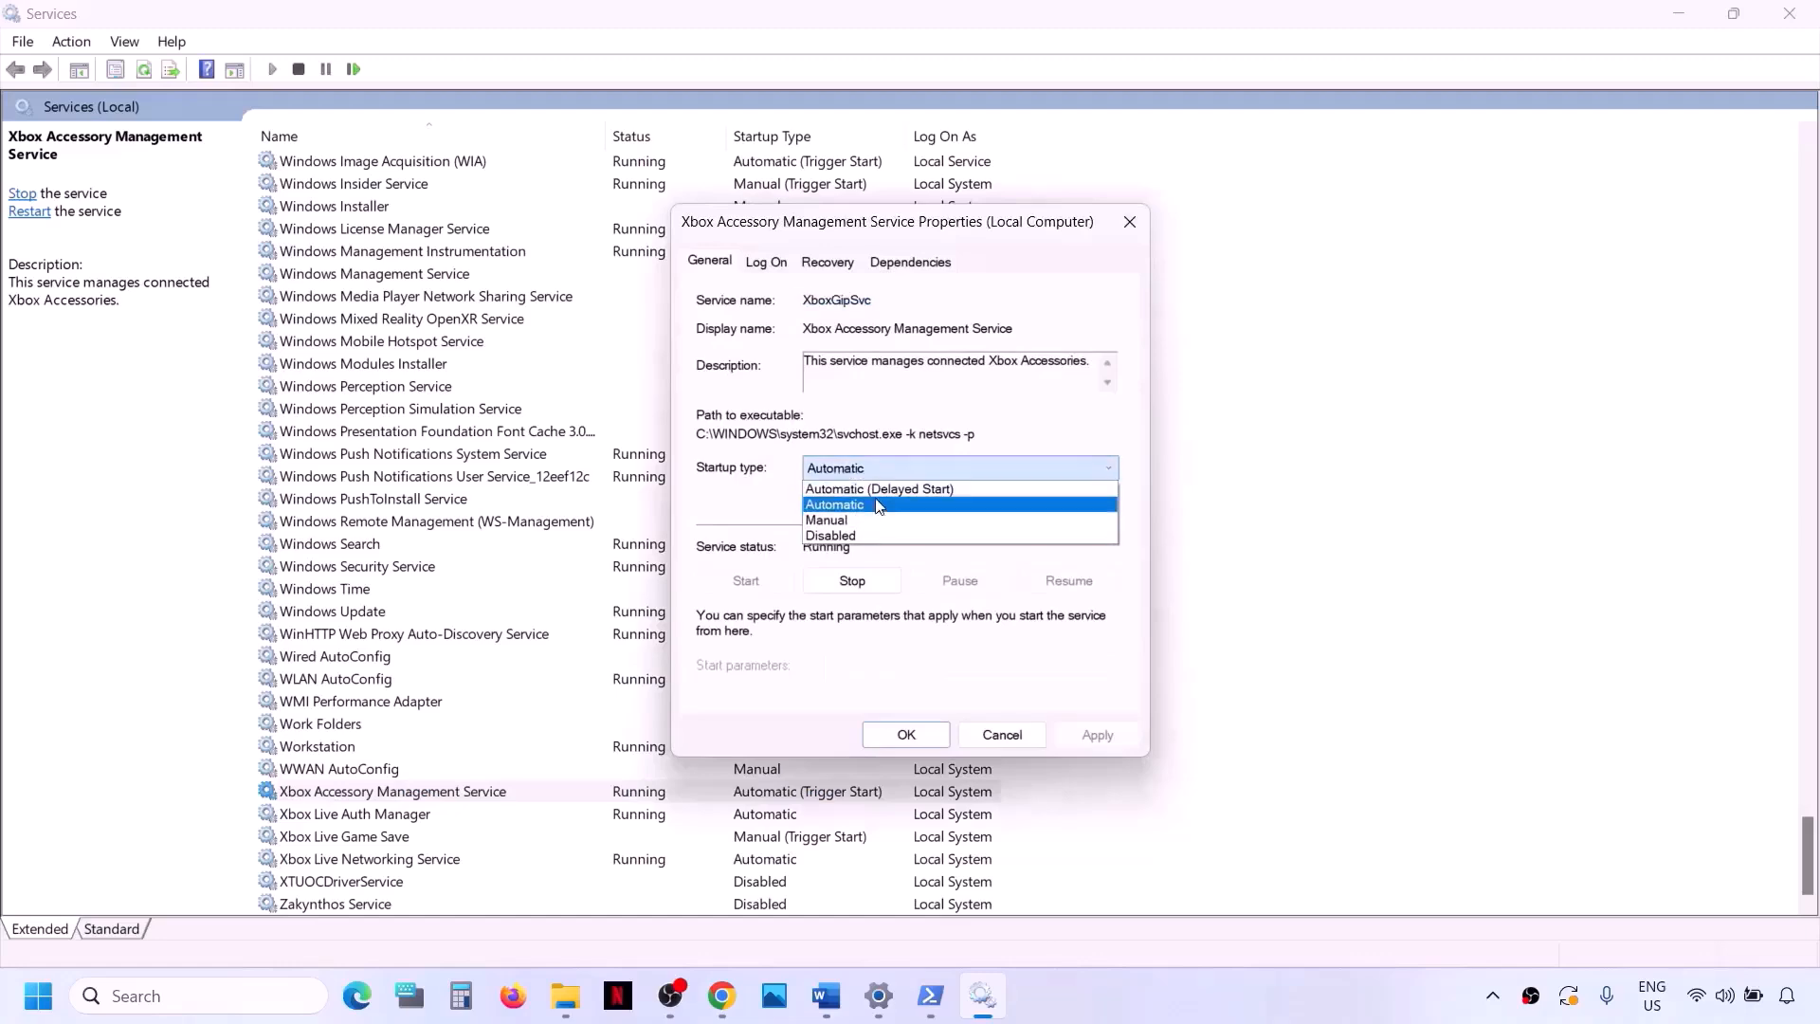
pyautogui.click(869, 505)
pyautogui.click(1098, 735)
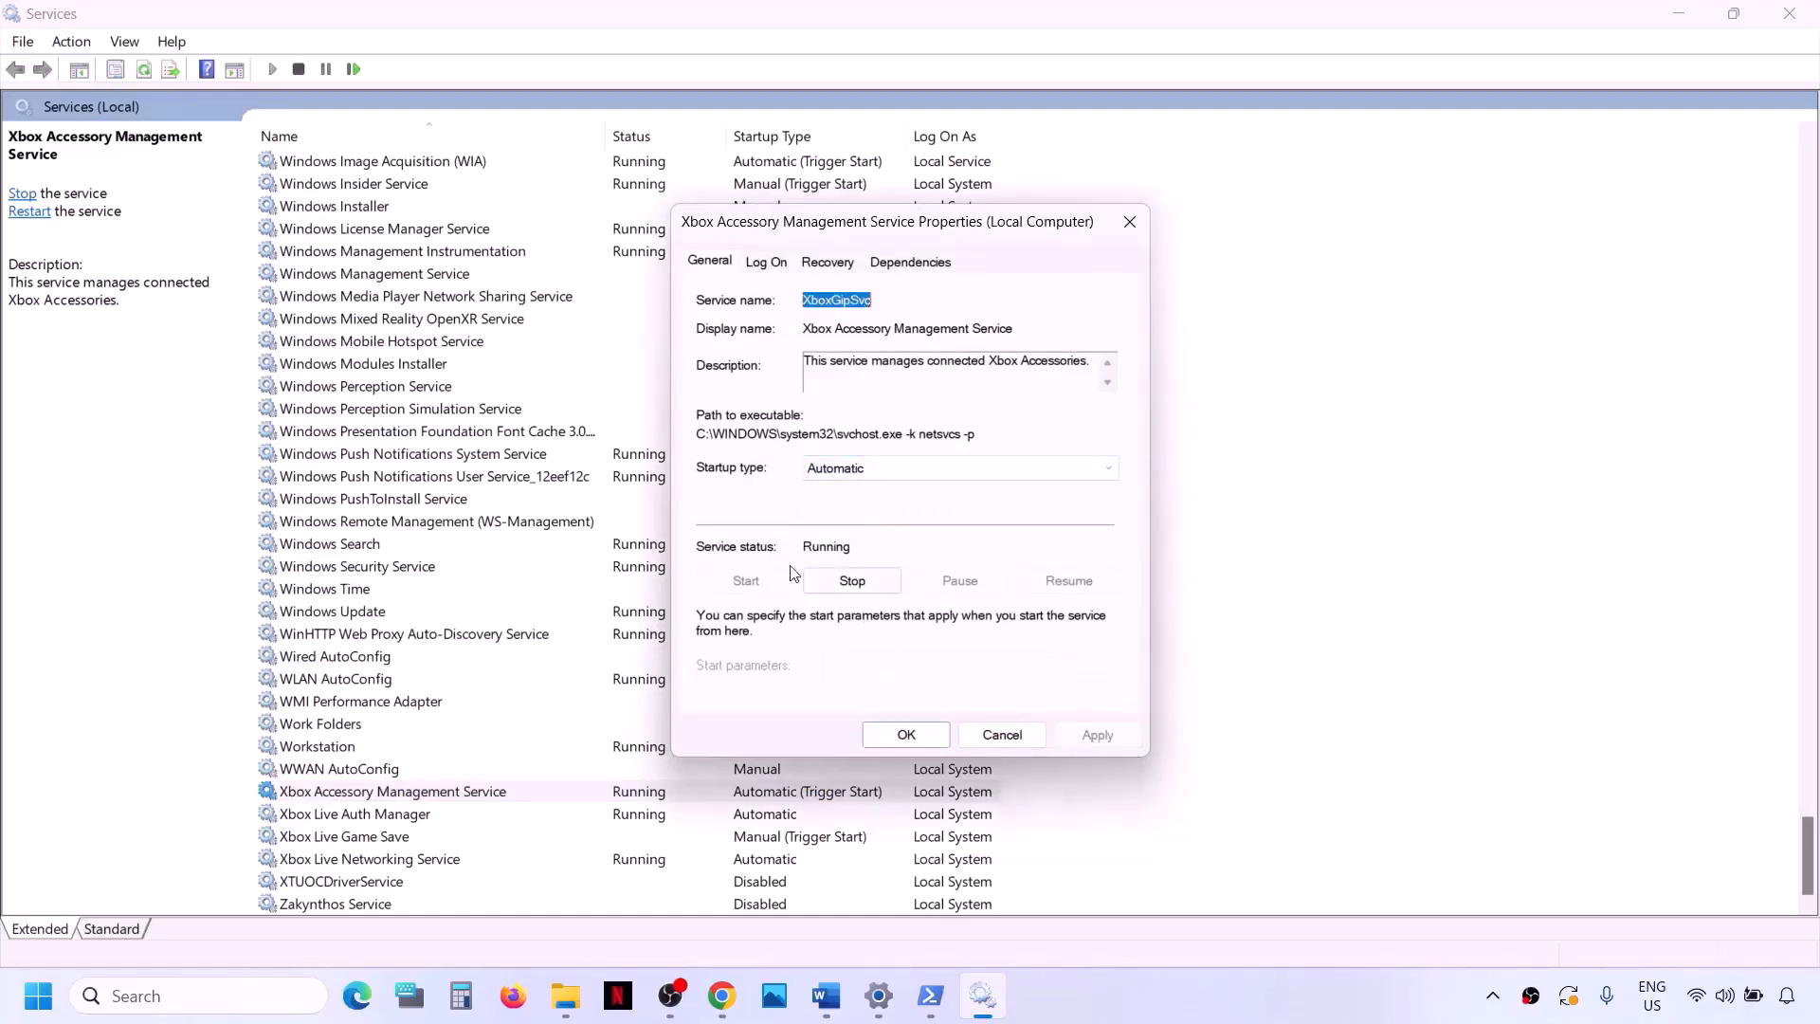
pyautogui.click(907, 735)
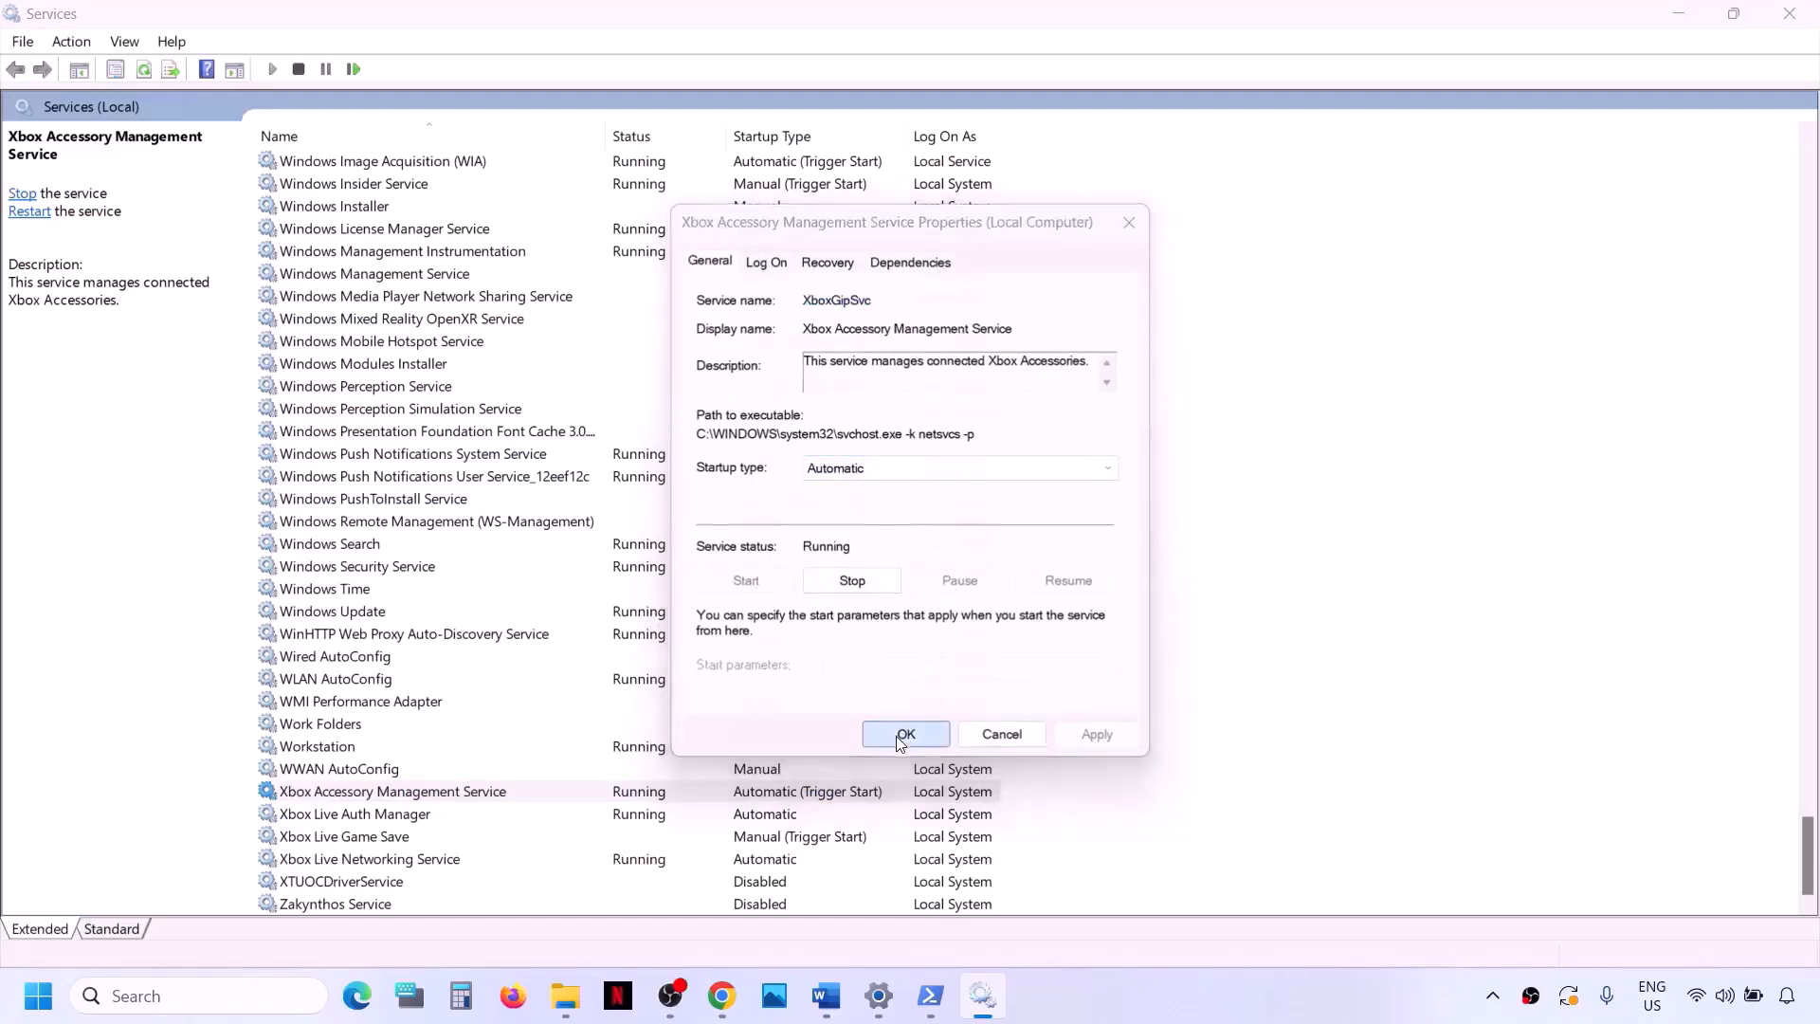
# Step: Set the Xbox Live Auth Manager service's startup type to Automatic, and apply it
pyautogui.doubleClick(343, 821)
pyautogui.click(937, 469)
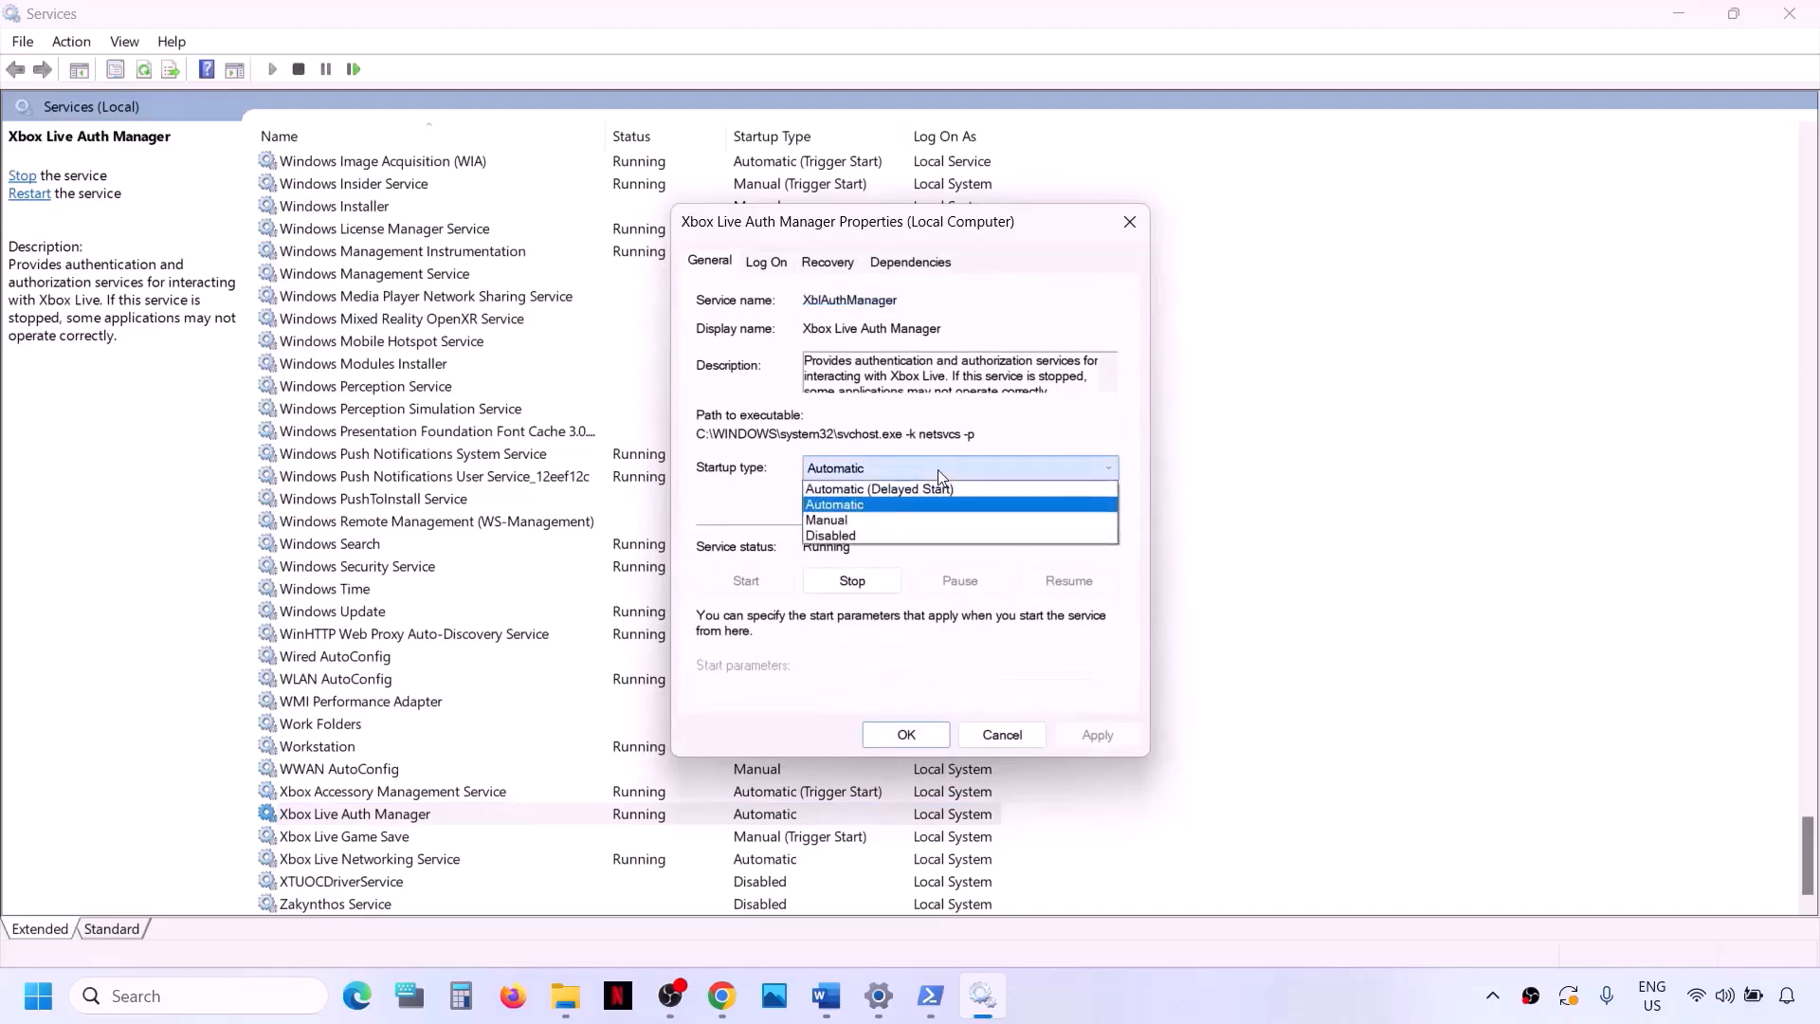
pyautogui.click(881, 510)
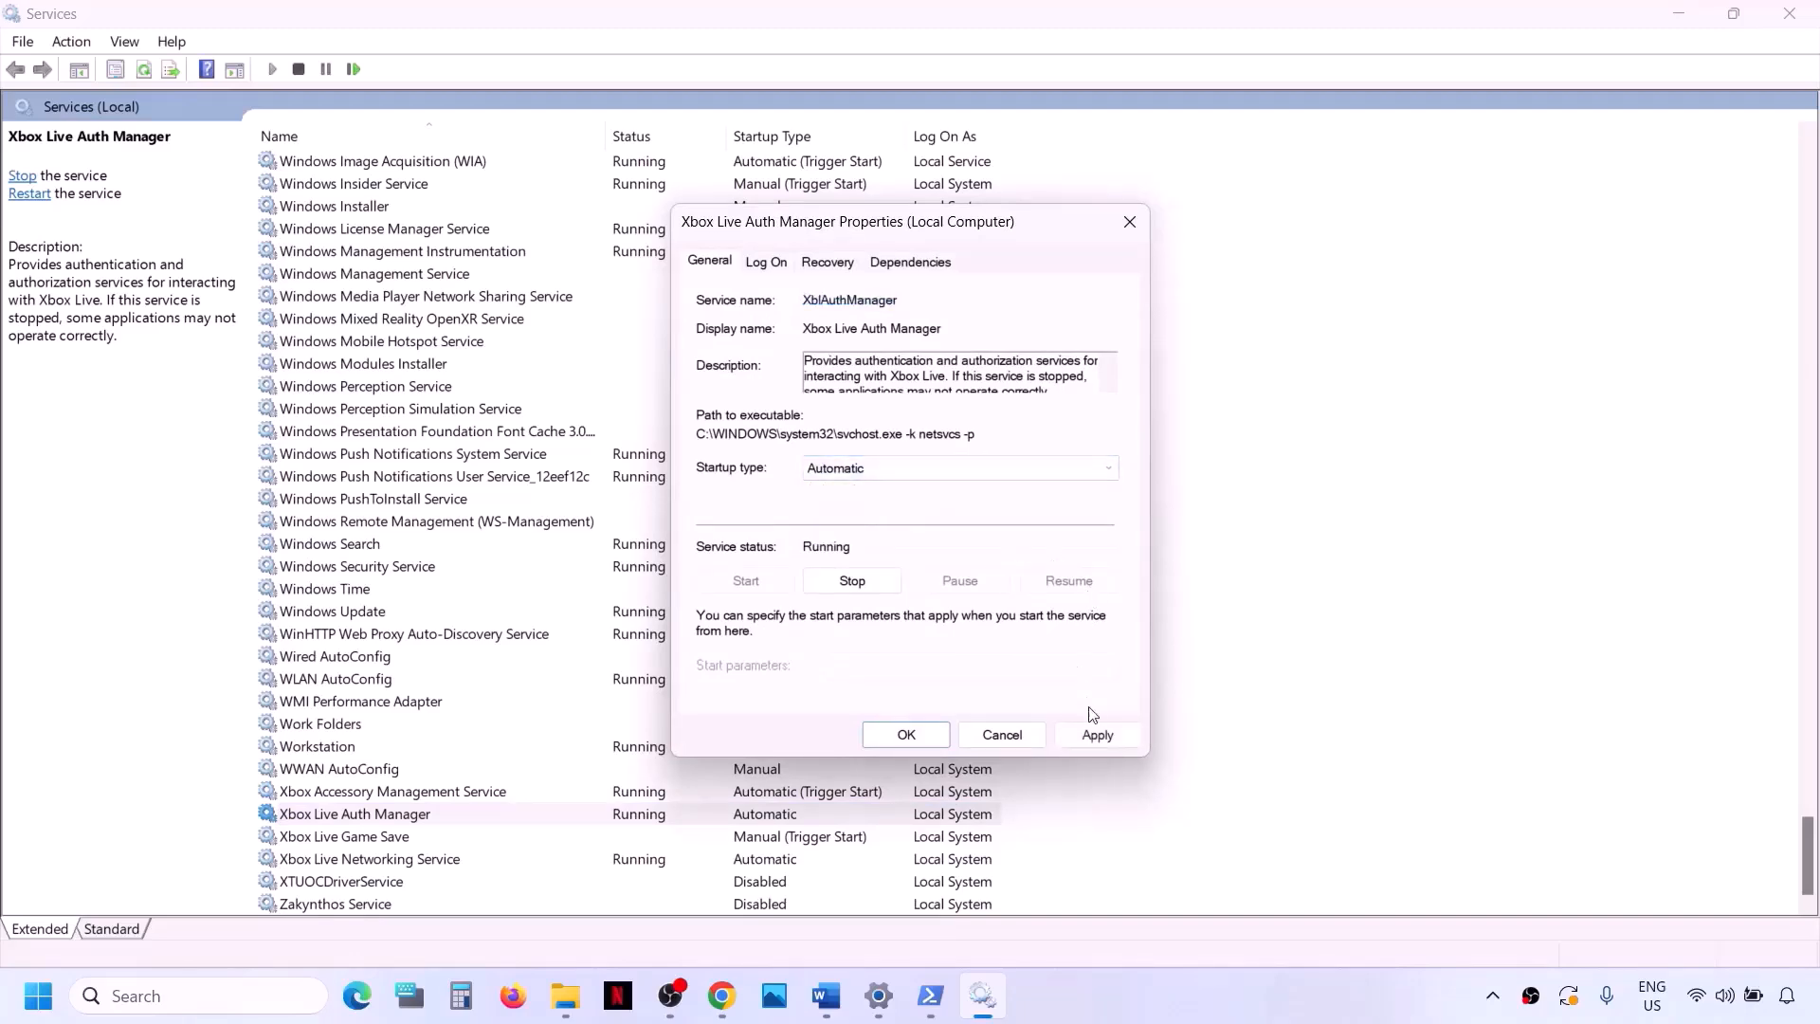
pyautogui.click(1098, 735)
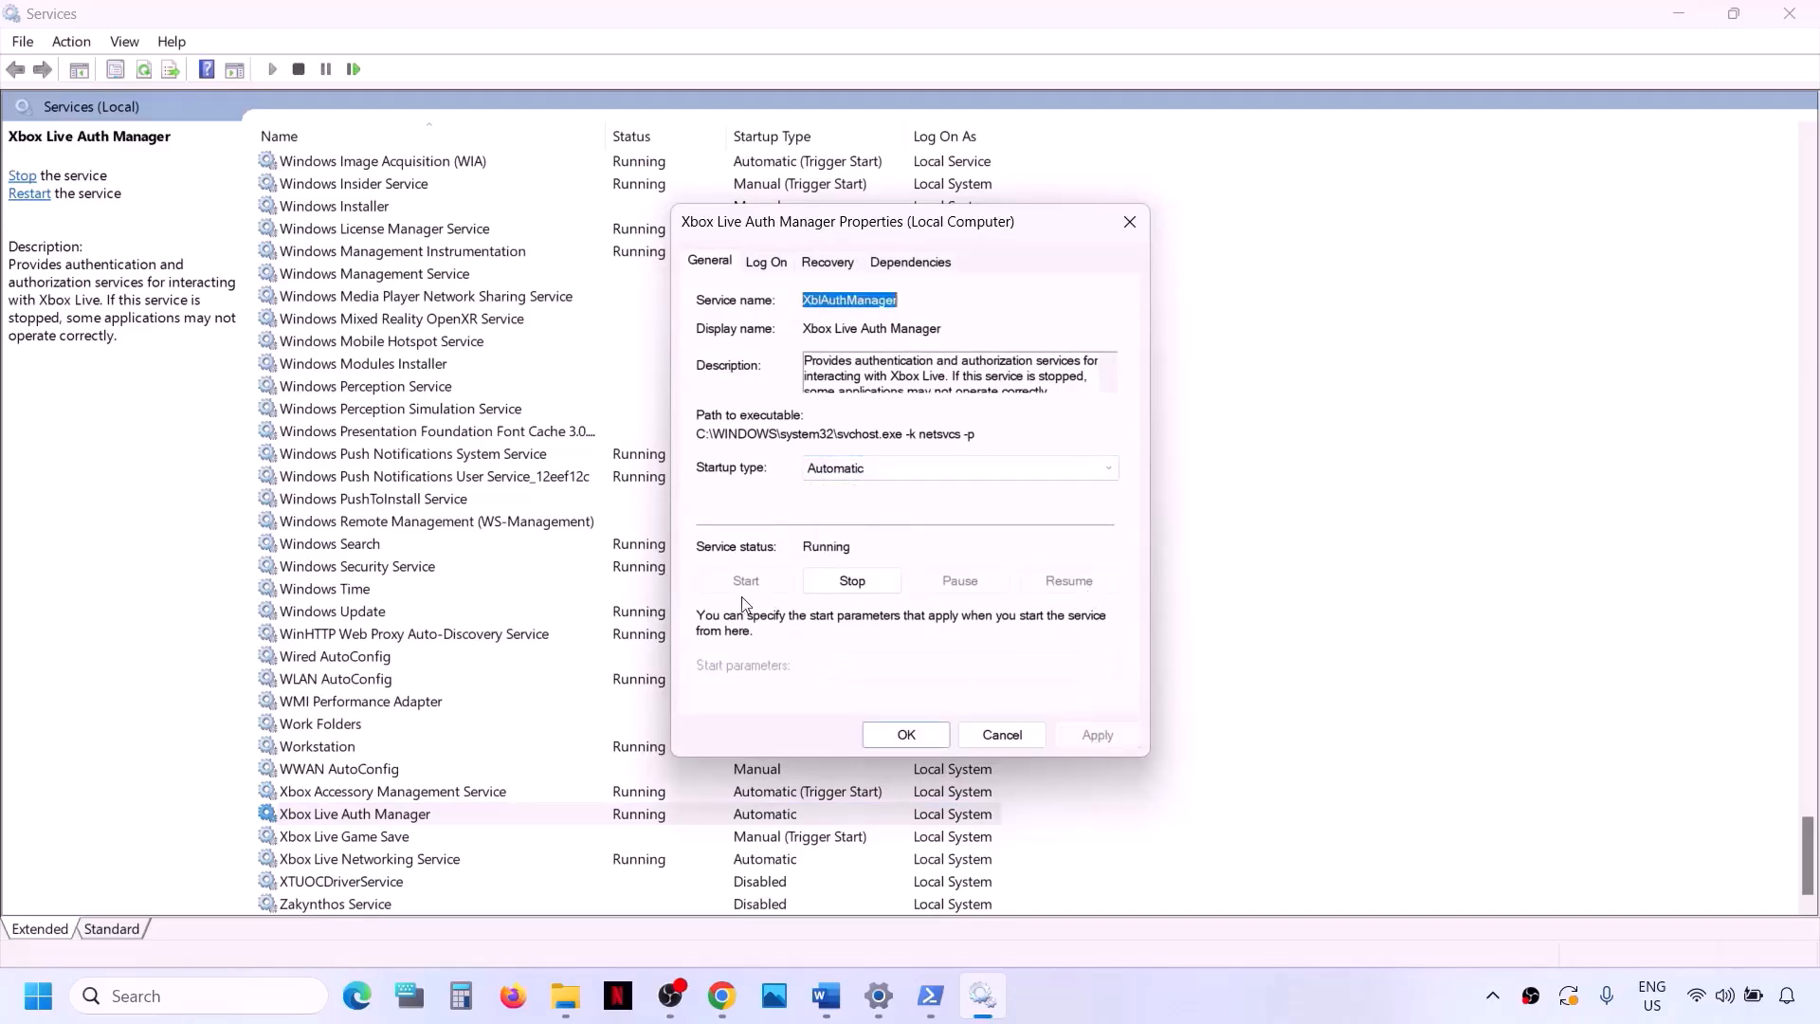
pyautogui.click(906, 734)
# Step: Set the Xbox Live Game Save service's startup type to Automatic, and start the service
pyautogui.click(347, 838)
pyautogui.doubleClick(347, 838)
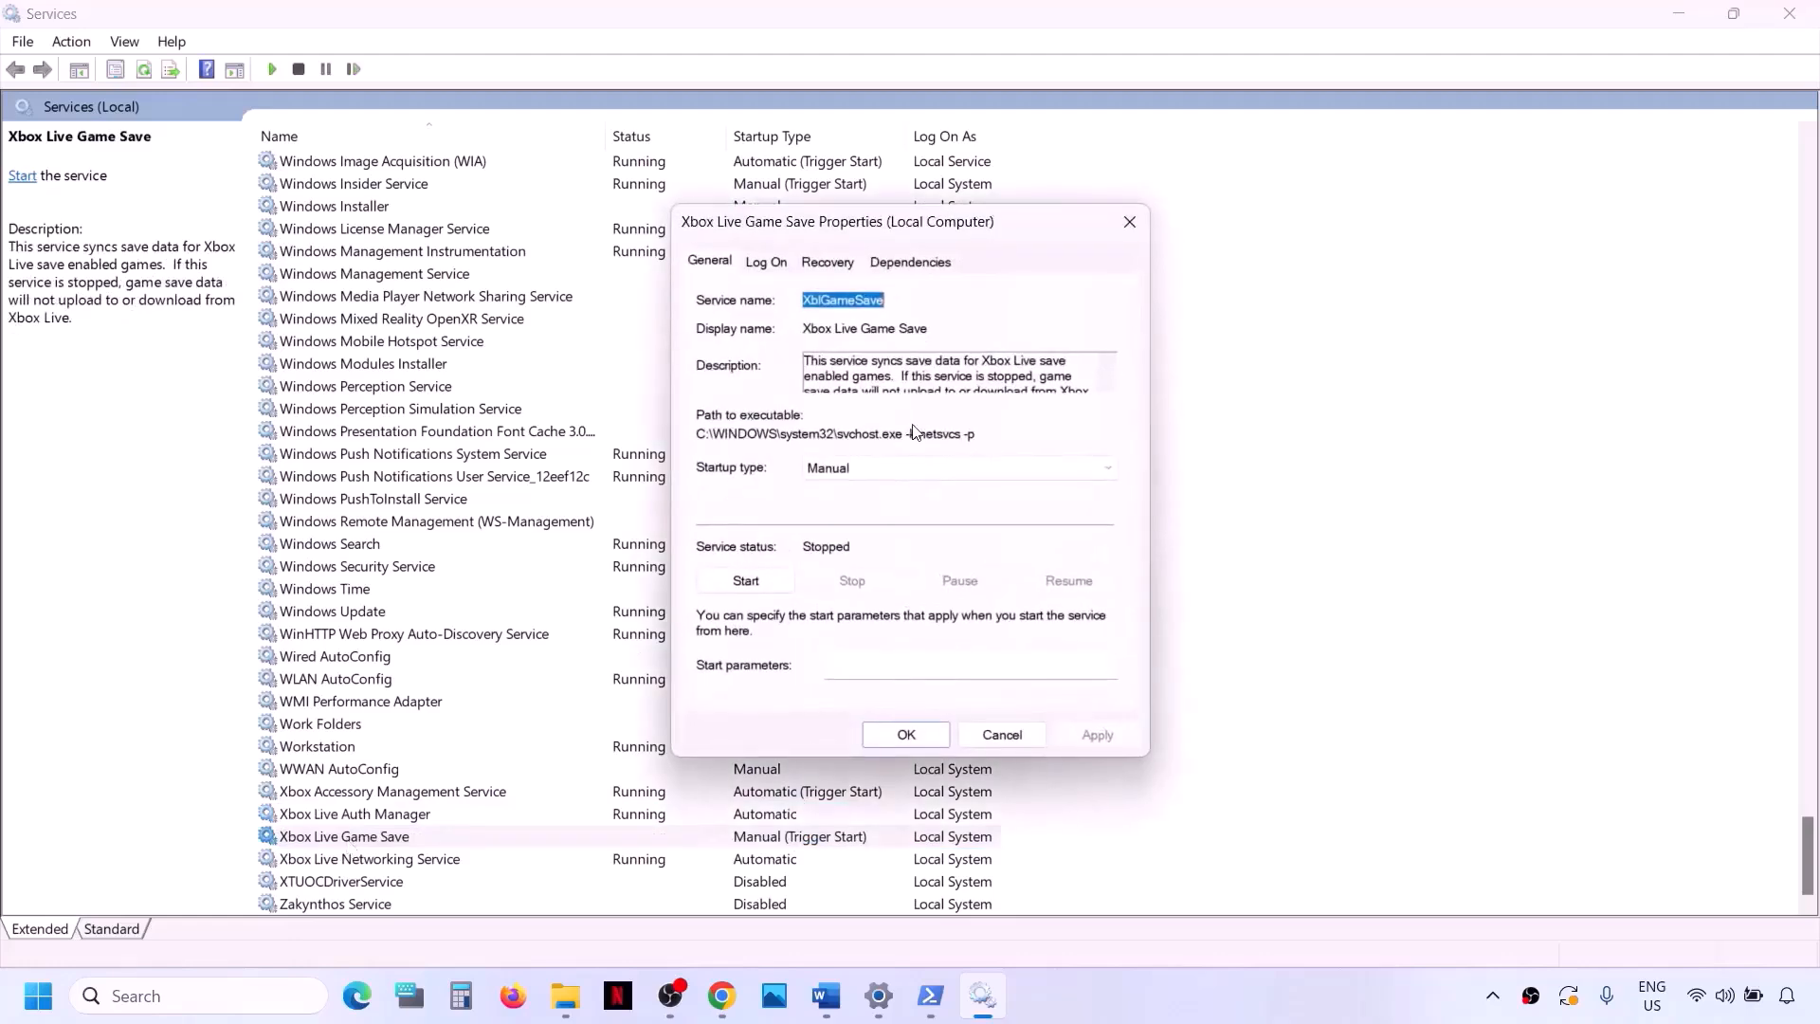
pyautogui.click(882, 468)
pyautogui.click(849, 510)
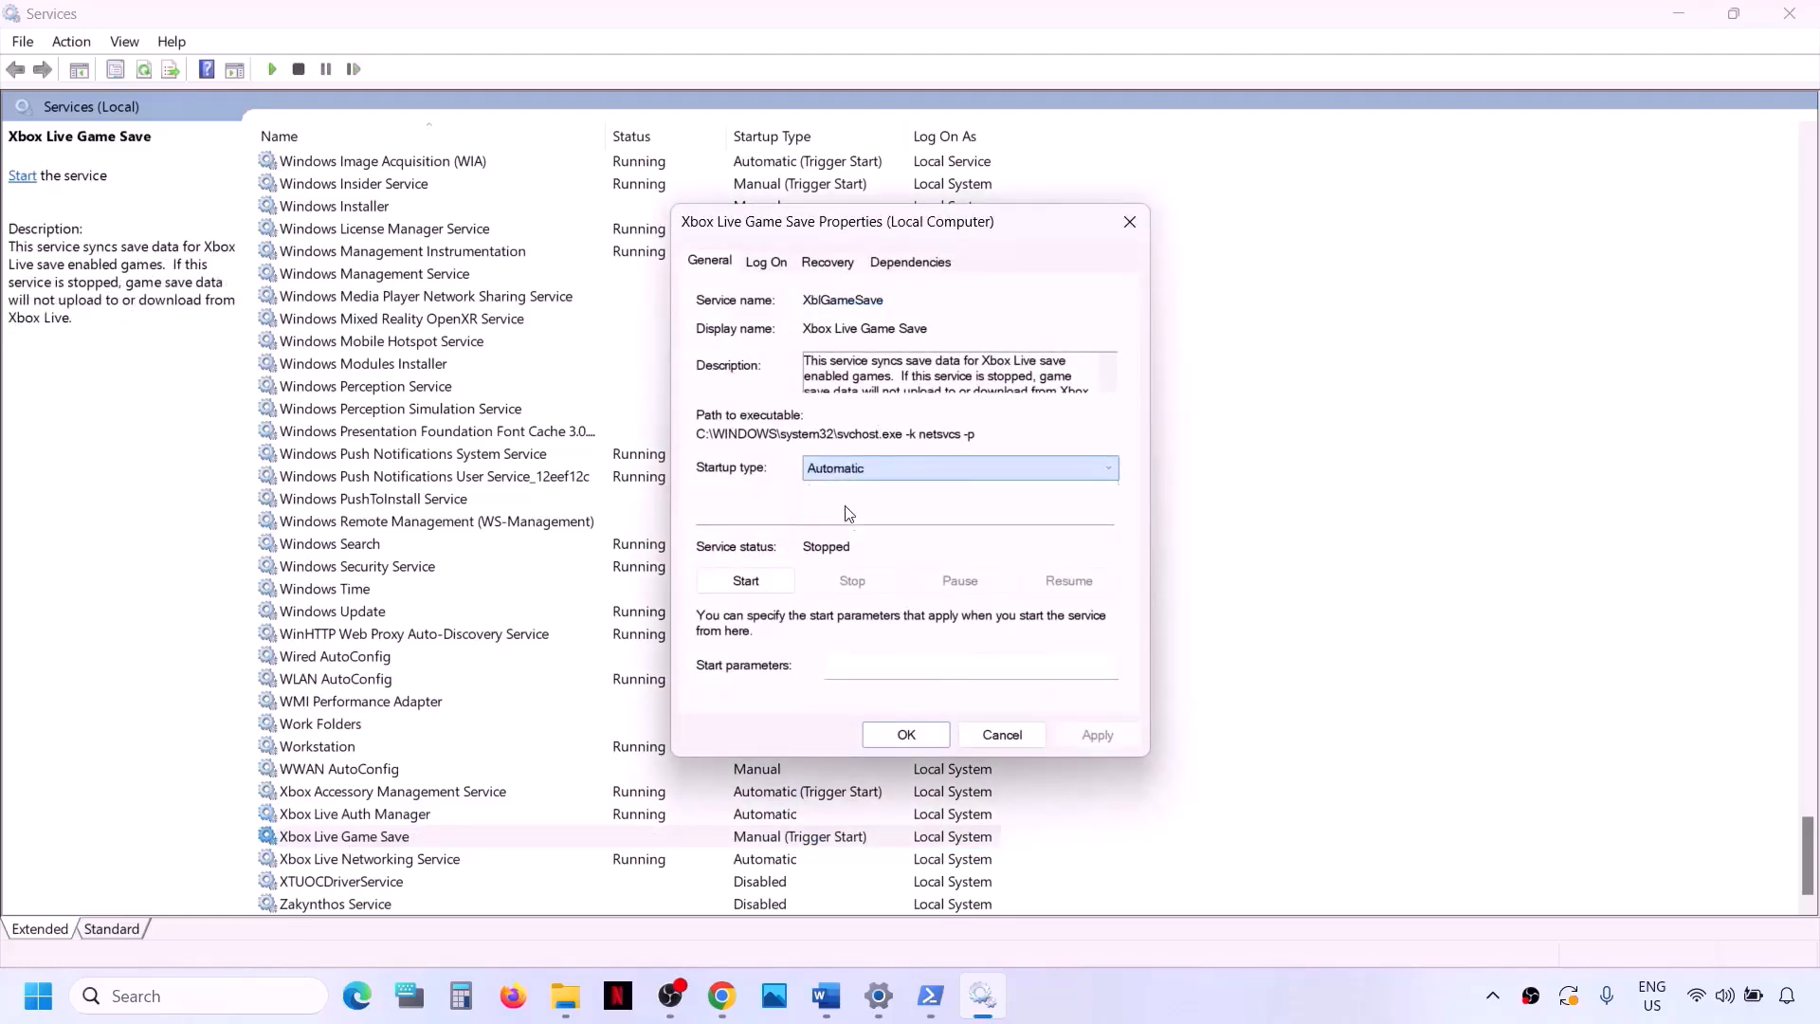
pyautogui.click(1098, 735)
pyautogui.click(746, 580)
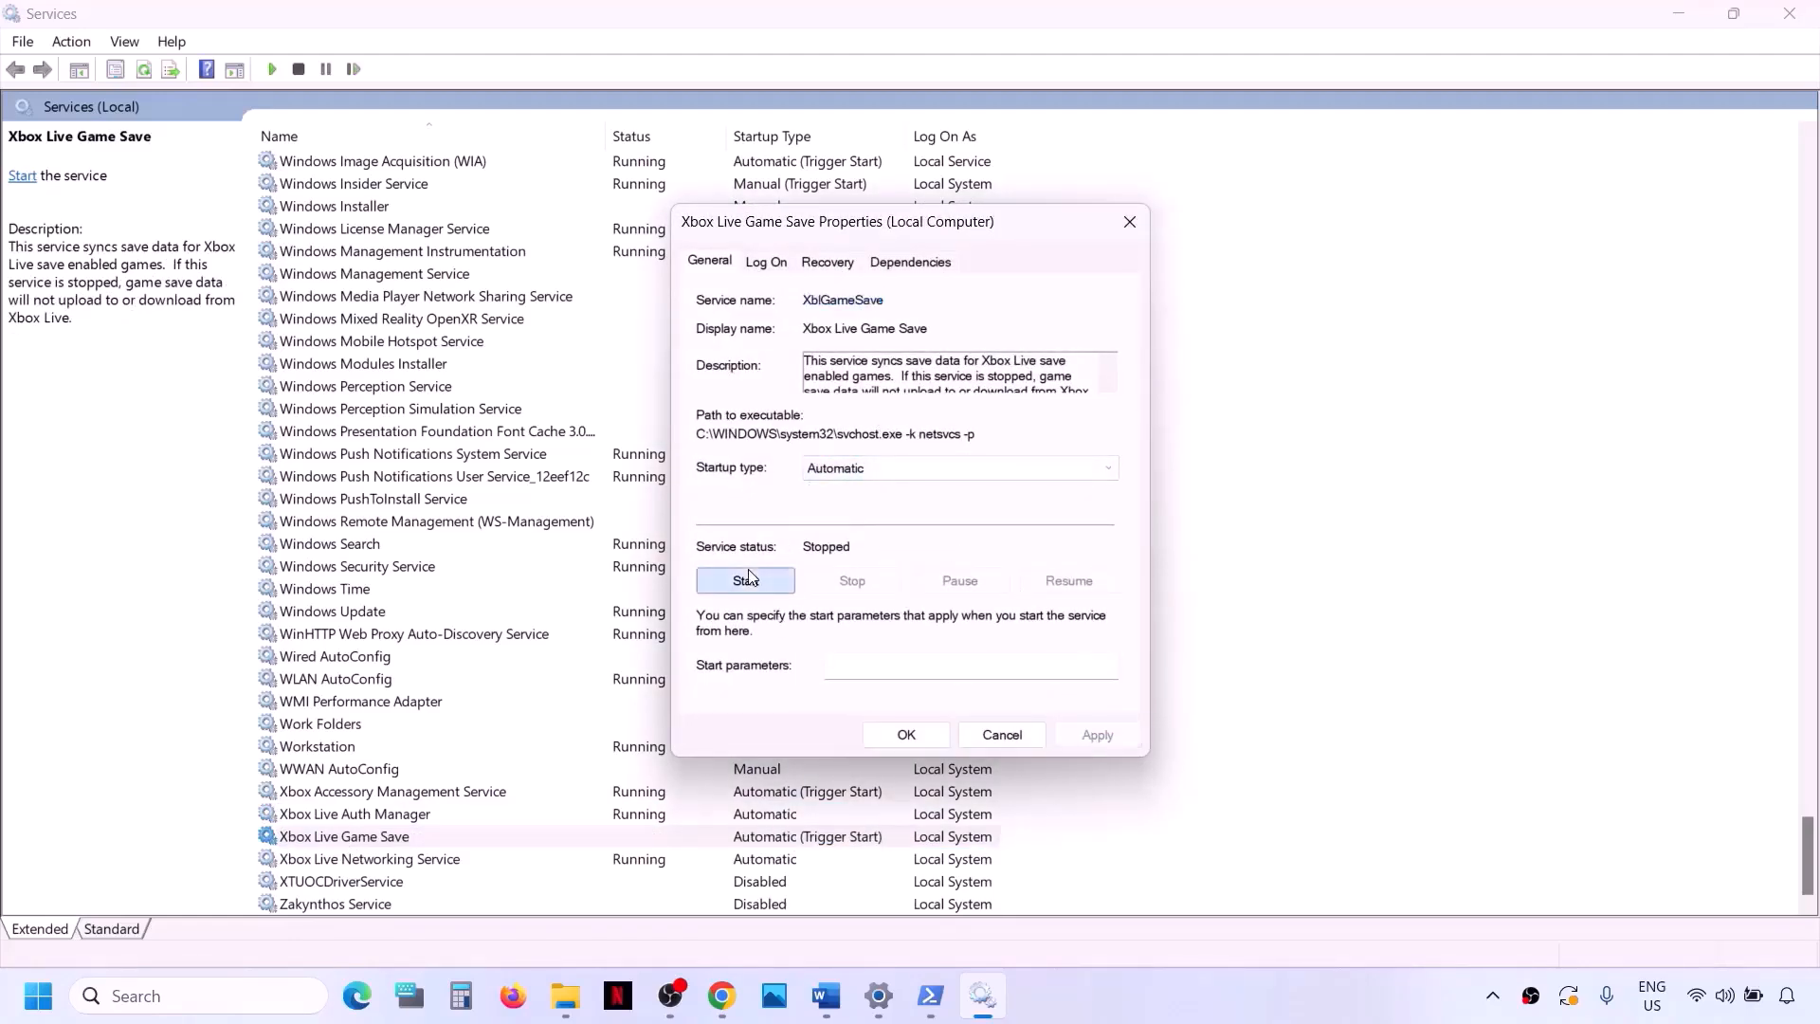
pyautogui.click(907, 736)
# Step: Set the Xbox Live Networking Service's startup type to Automatic, and apply it
pyautogui.click(412, 862)
pyautogui.doubleClick(412, 862)
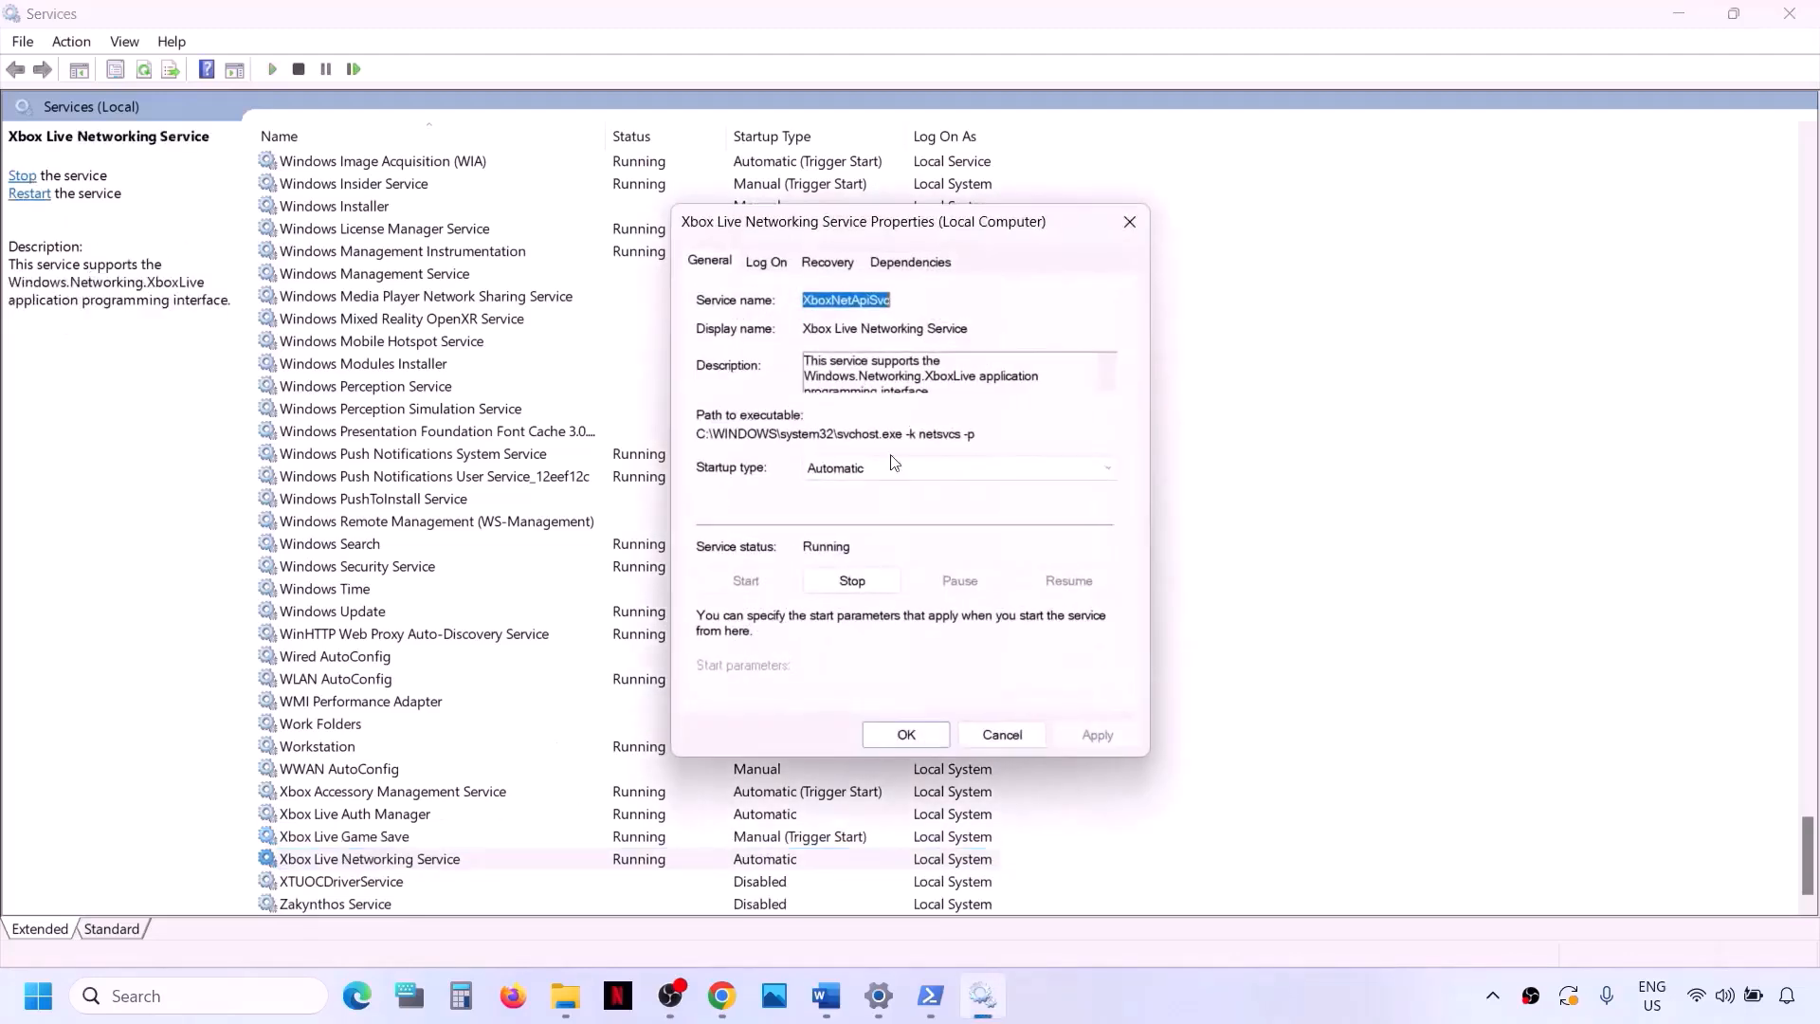
pyautogui.click(896, 467)
pyautogui.click(851, 512)
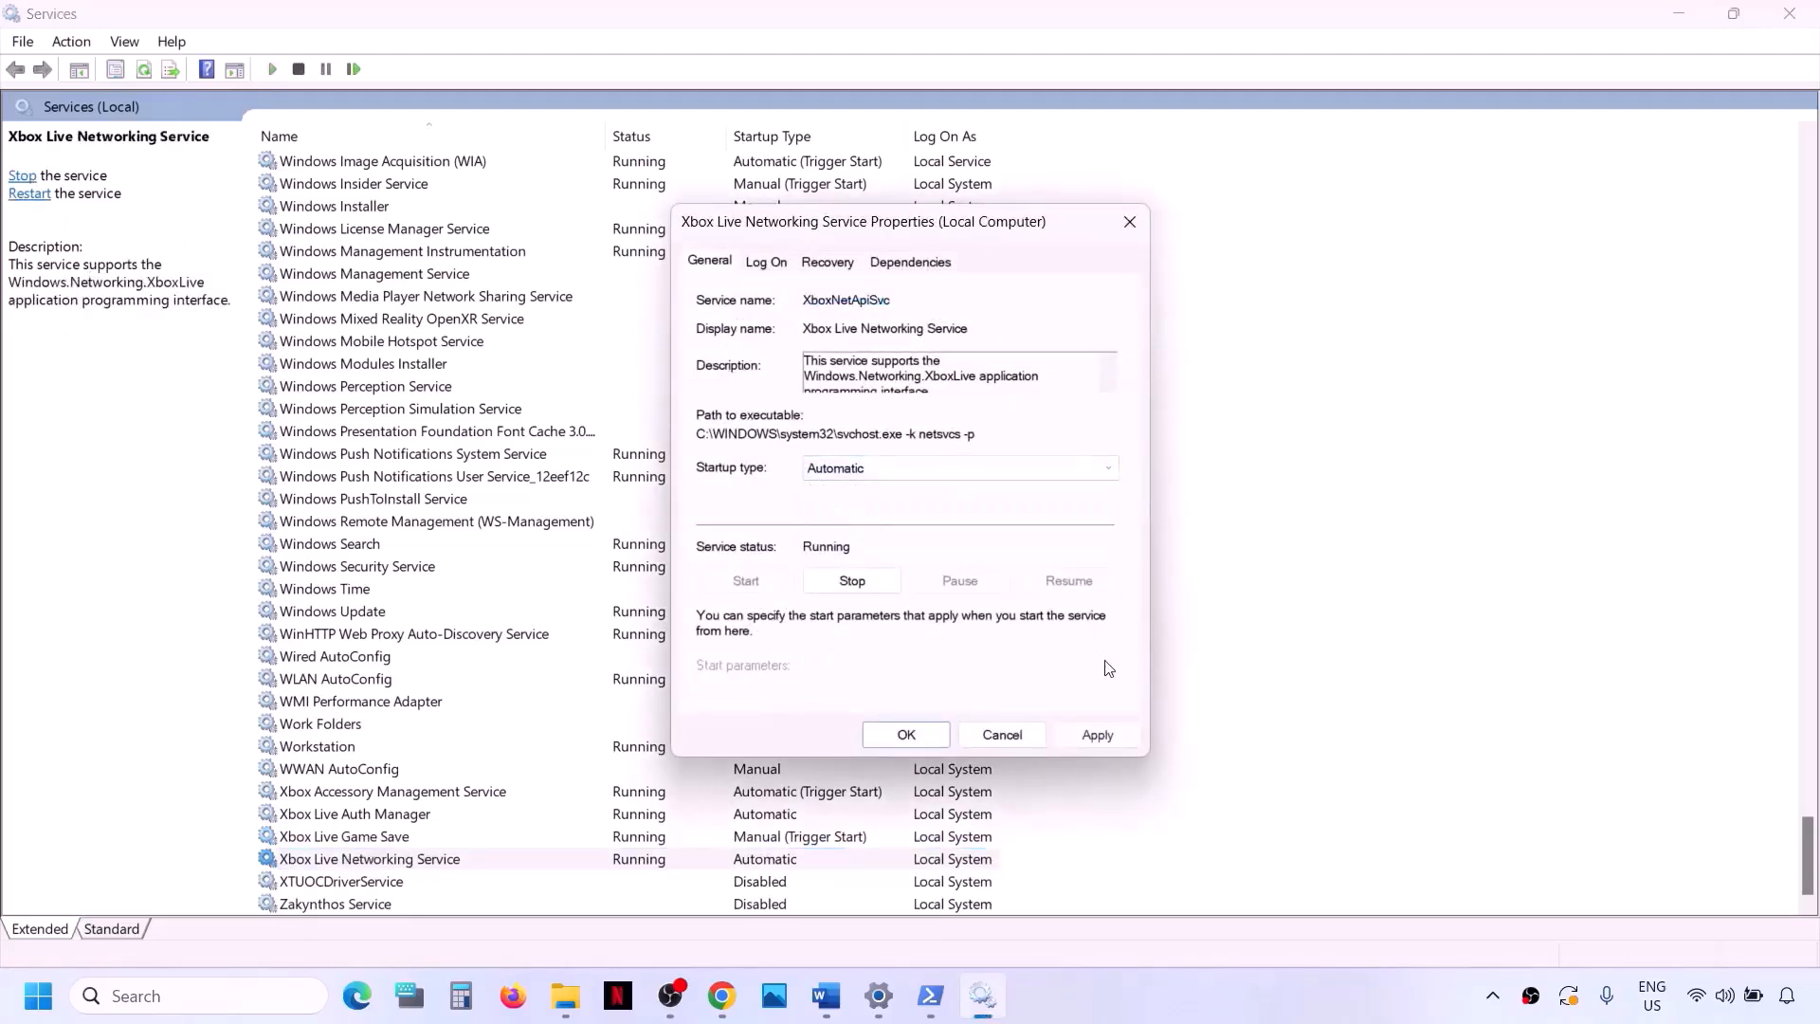
pyautogui.click(1071, 738)
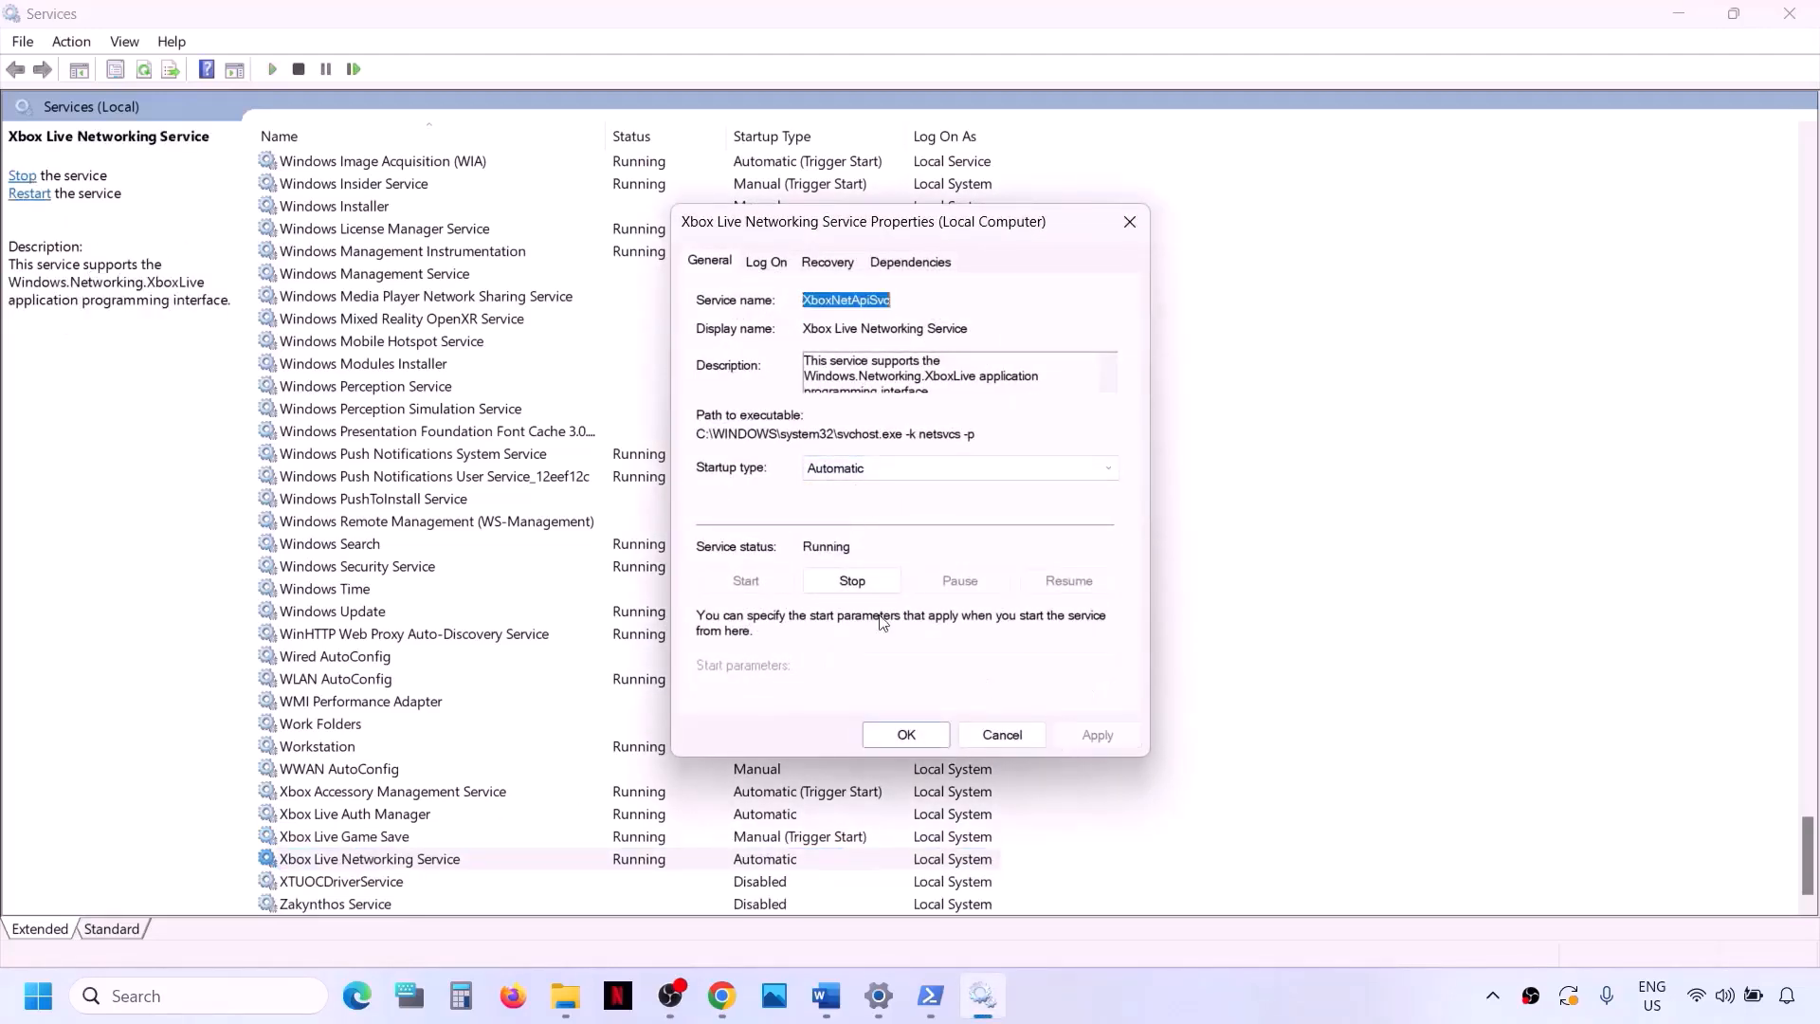
pyautogui.click(912, 735)
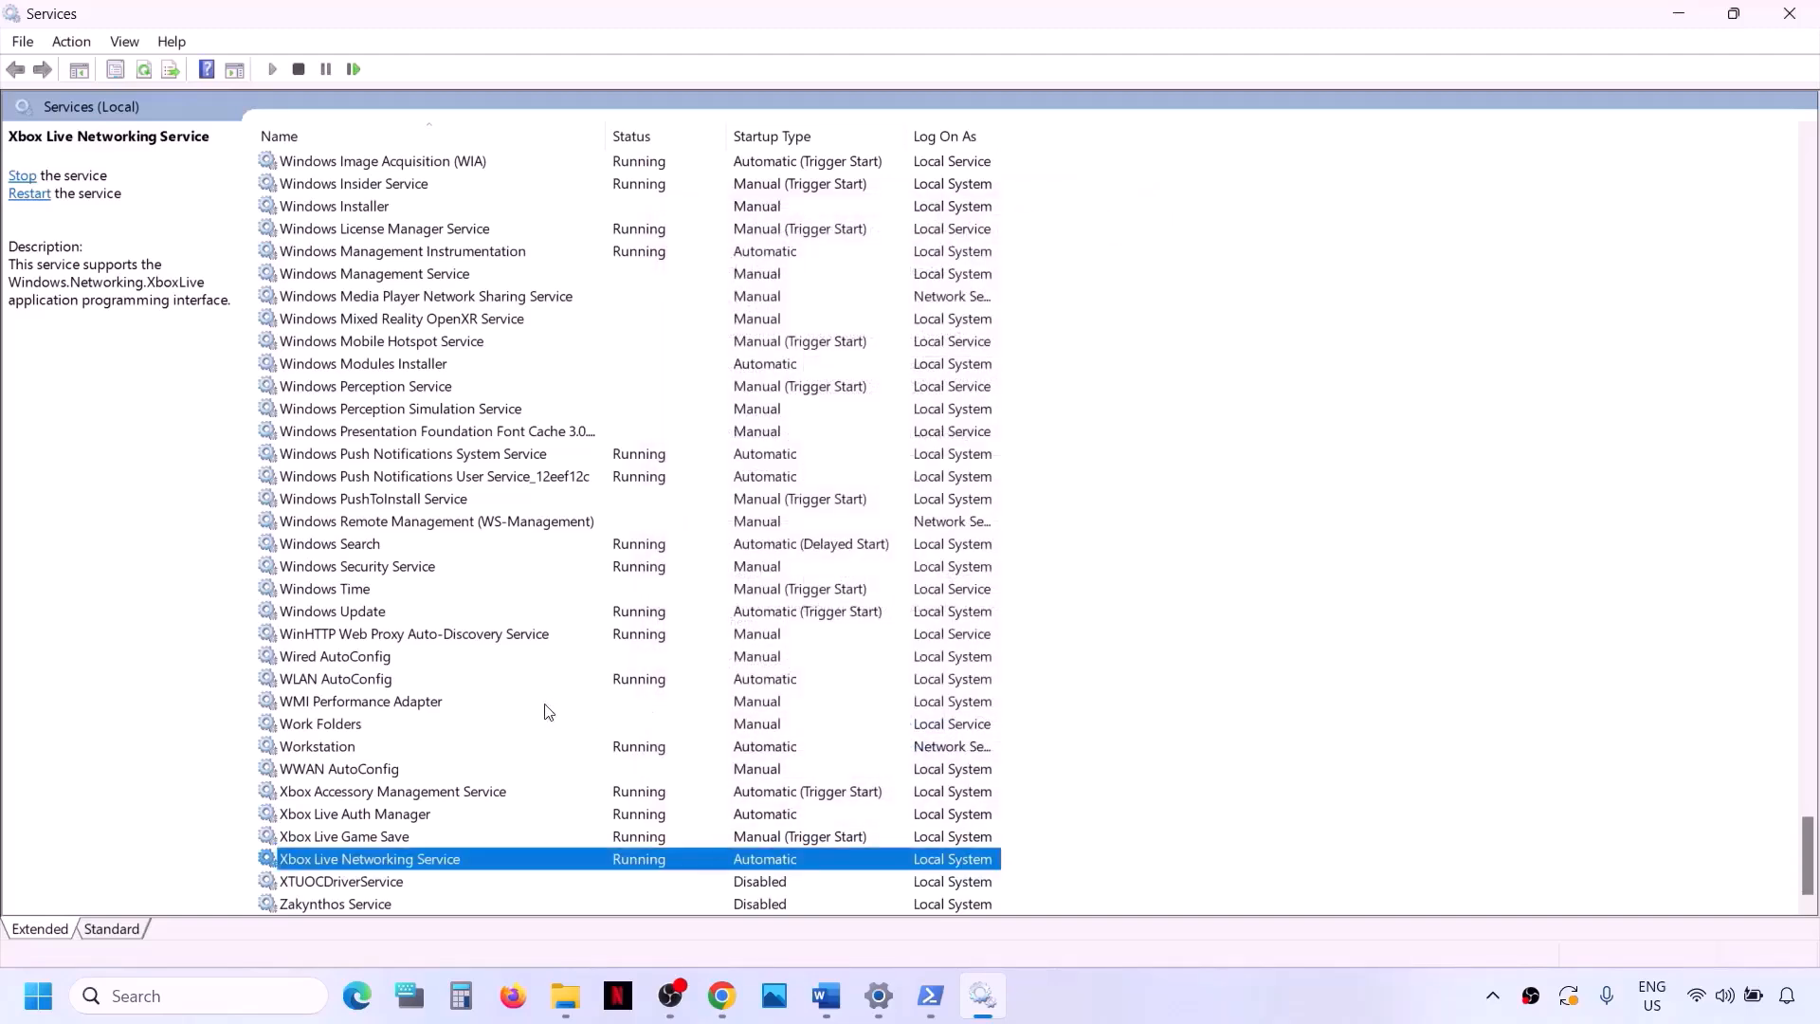
# Step: Set the Windows Update service's startup type to Automatic, and apply it
pyautogui.click(375, 614)
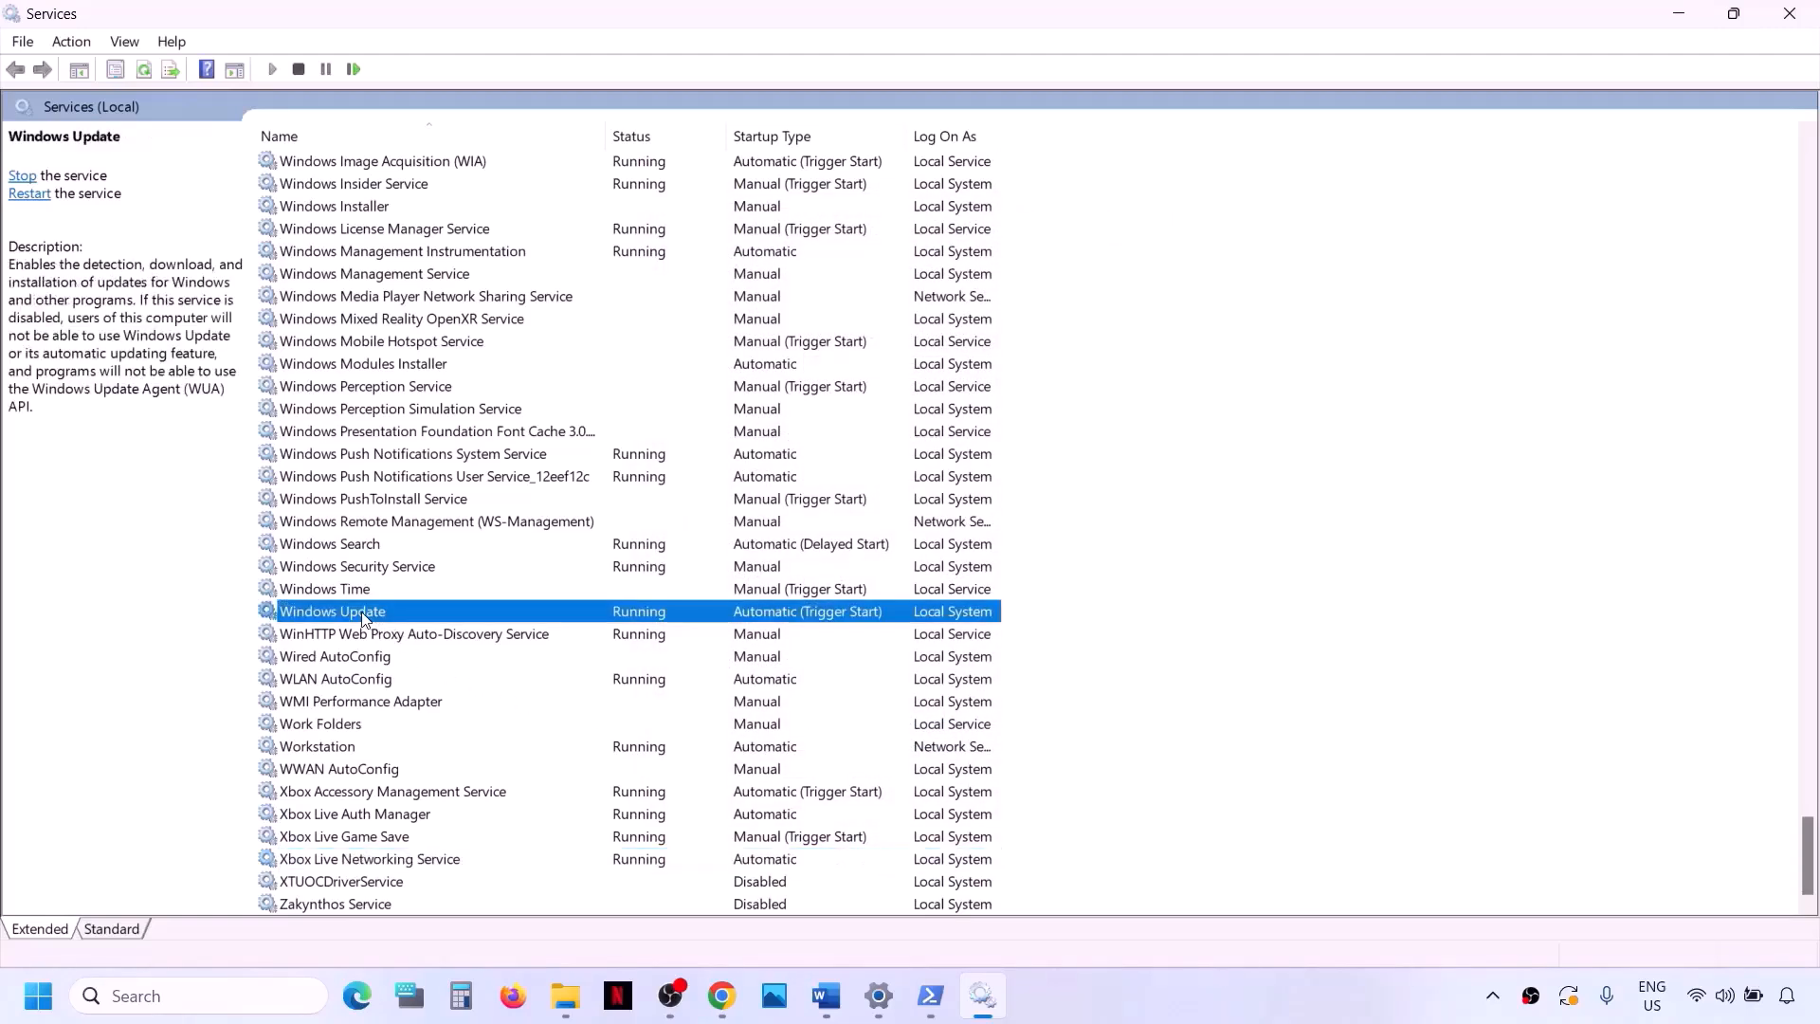
pyautogui.doubleClick(409, 619)
pyautogui.click(901, 468)
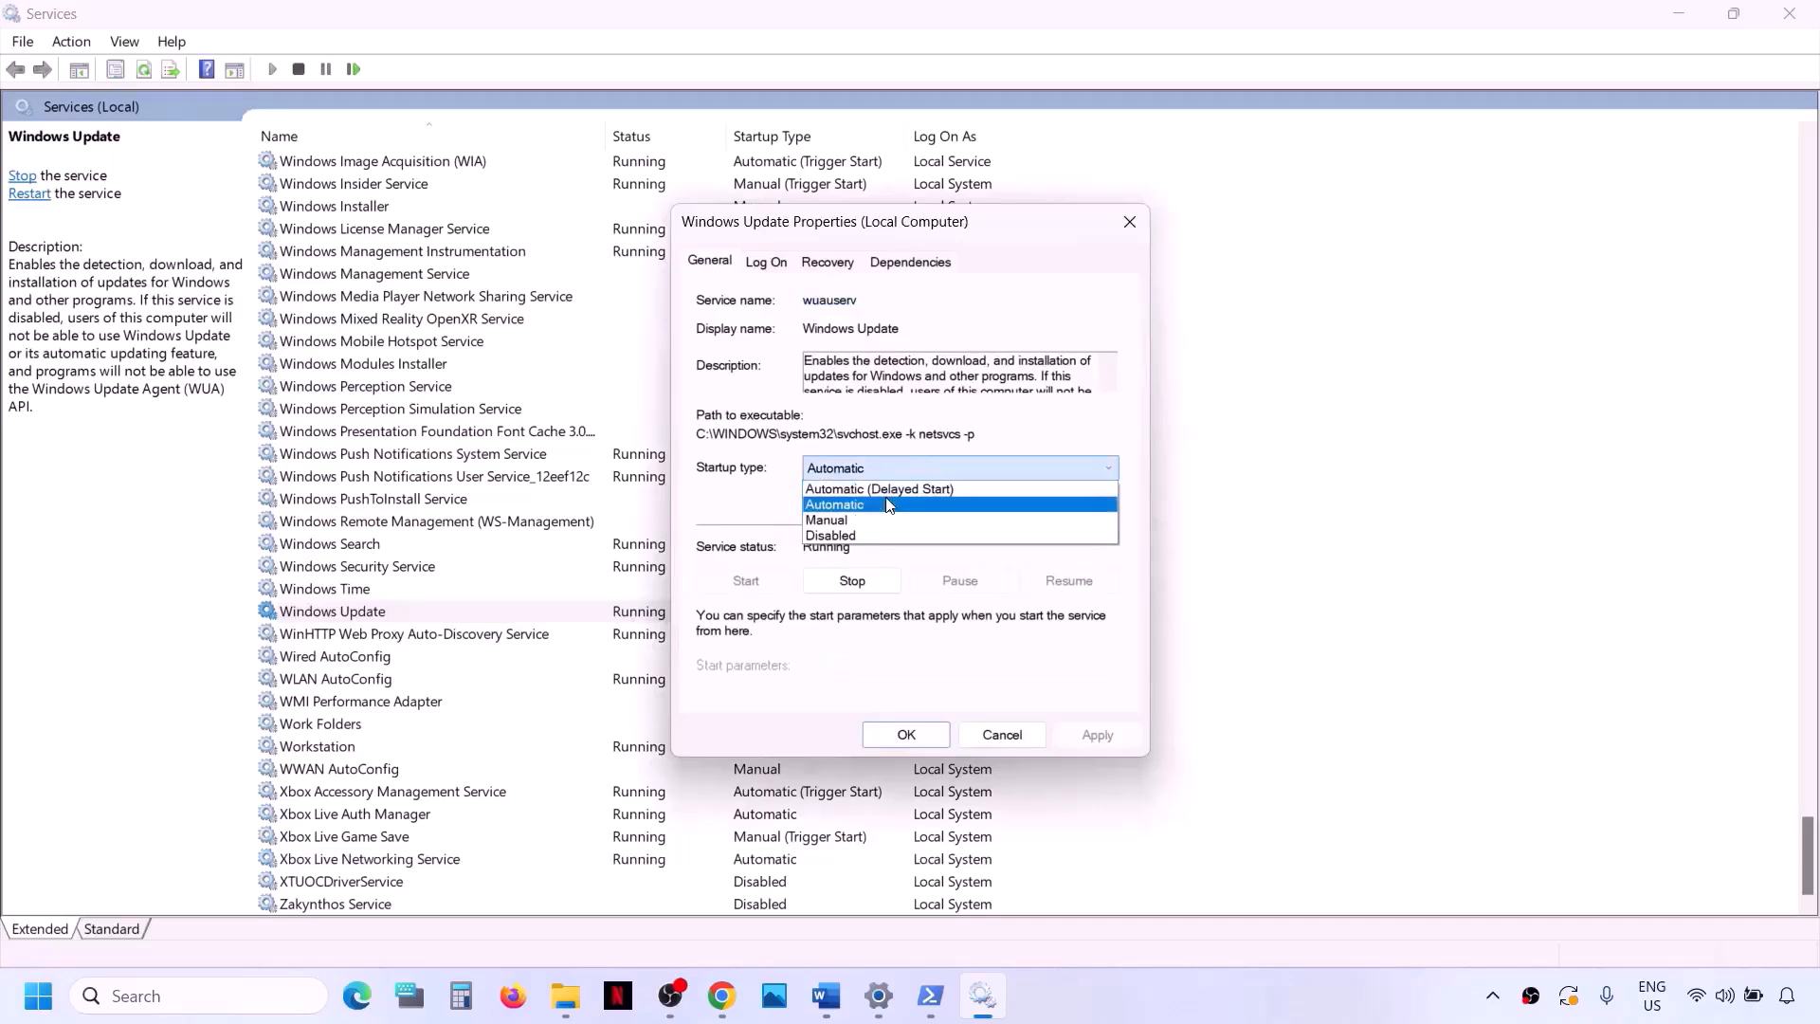
pyautogui.click(889, 504)
pyautogui.click(1101, 737)
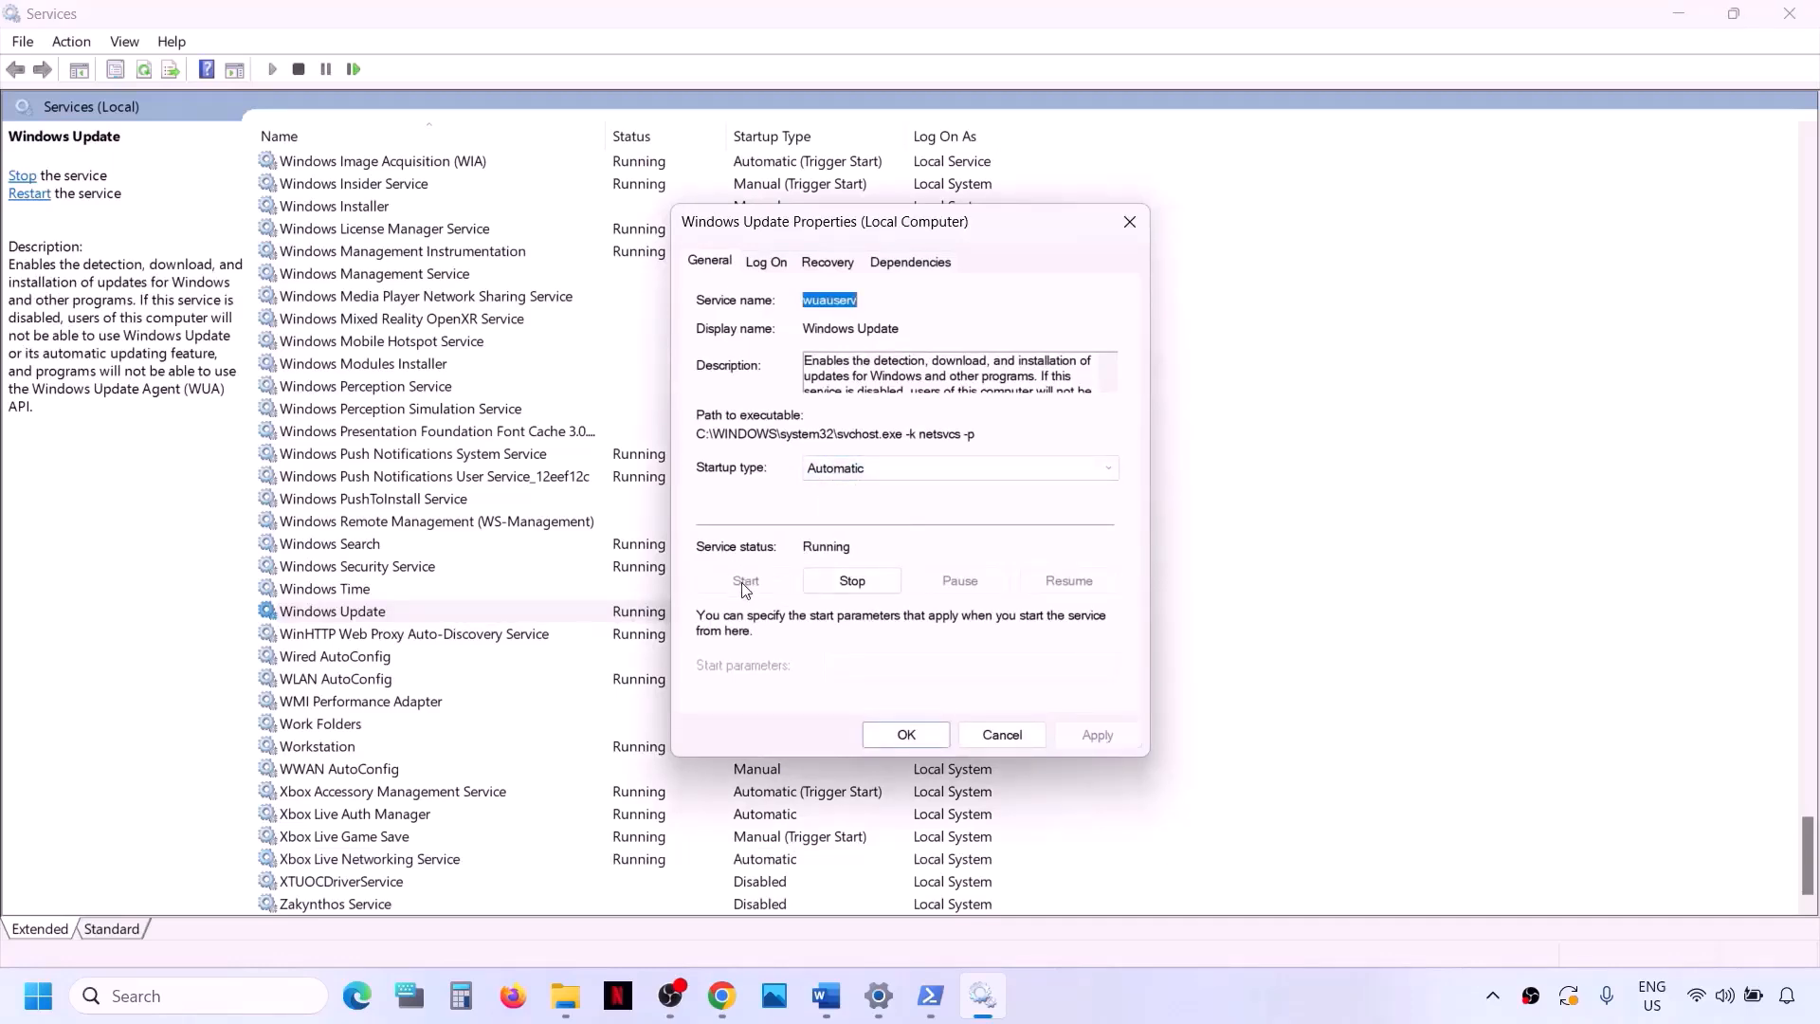
# Step: Open the properties of the first Gaming Services entry to check its startup type and status
pyautogui.click(400, 521)
pyautogui.press('g')
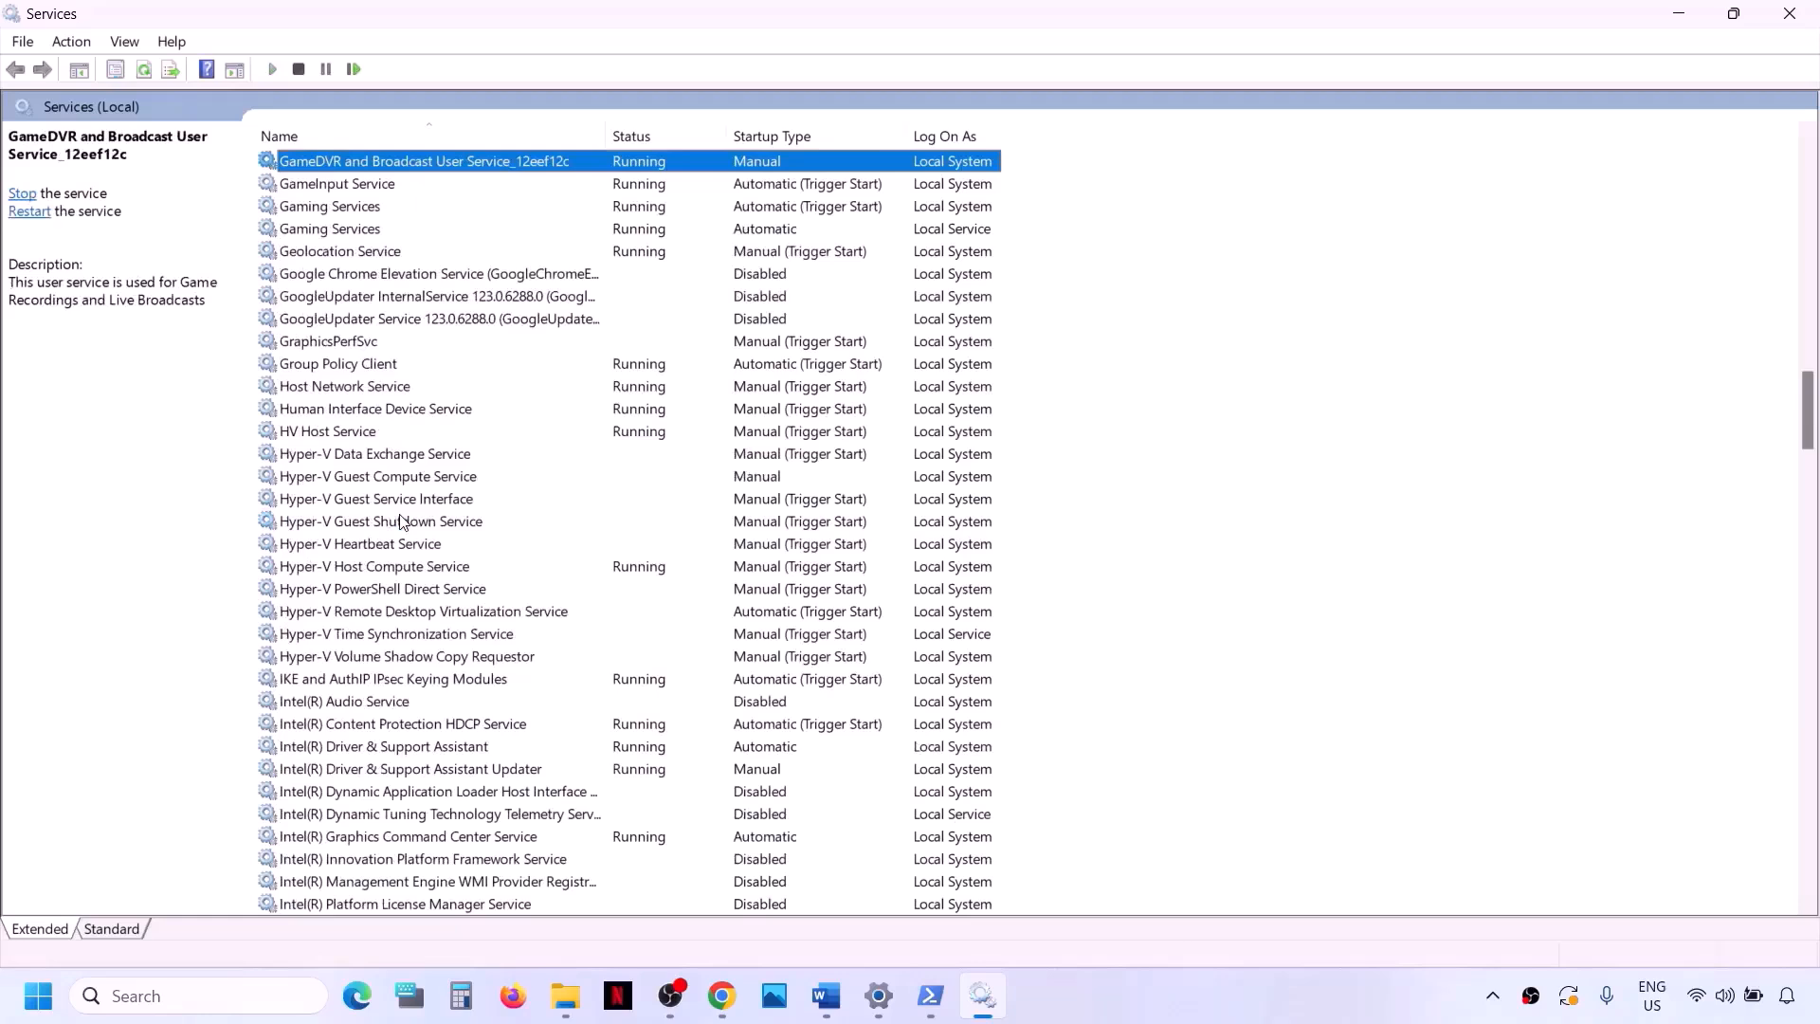
pyautogui.click(355, 211)
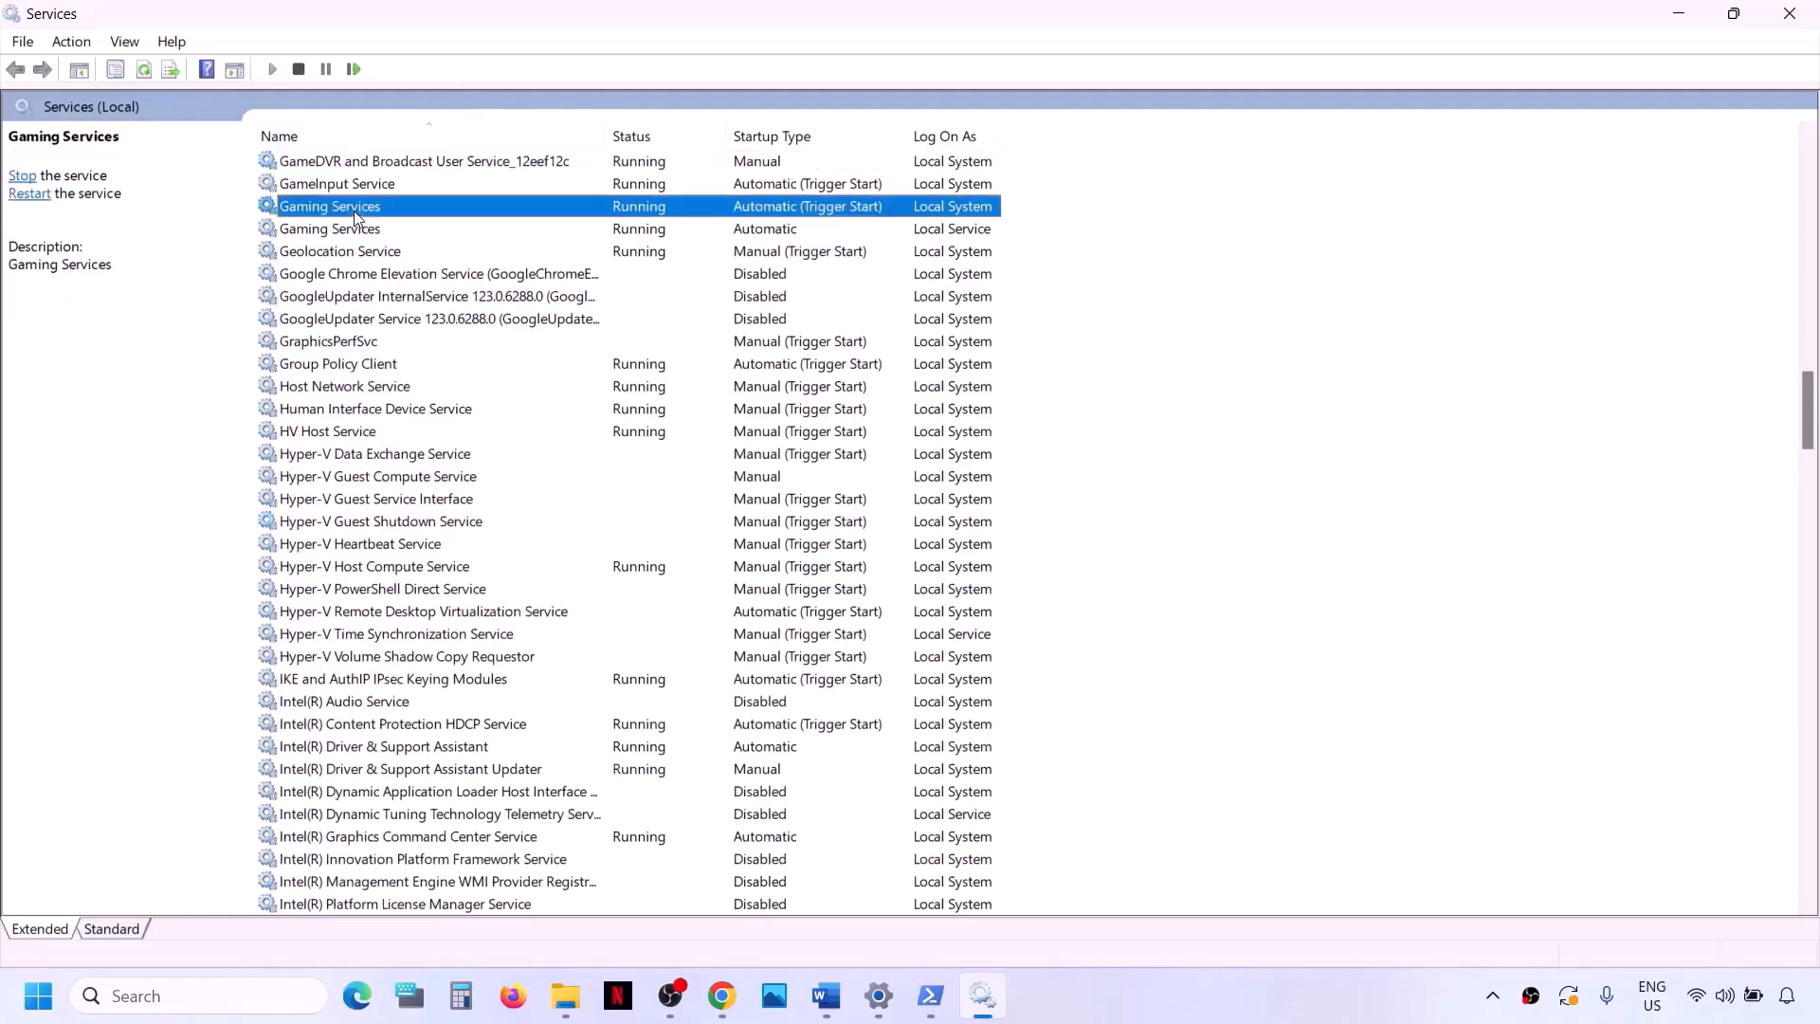
pyautogui.doubleClick(618, 210)
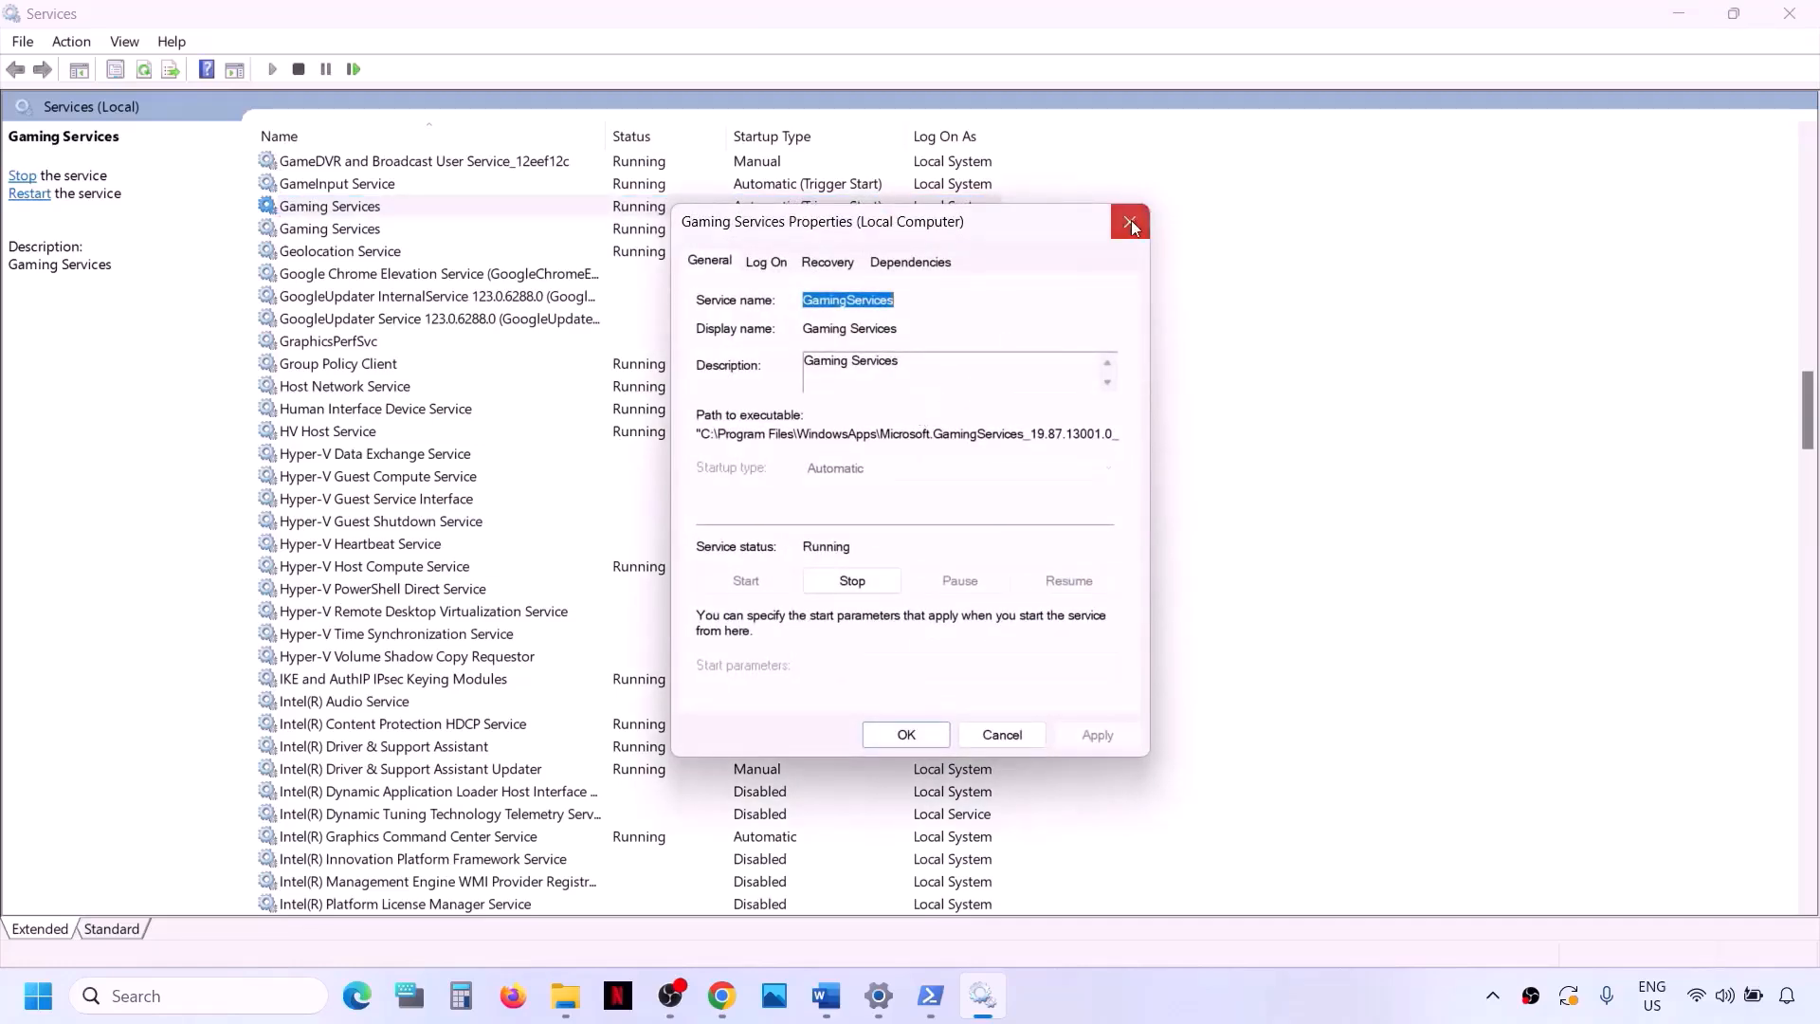
# Step: Close the Gaming Services properties and restart both Gaming Services entries in the services list
pyautogui.click(1130, 221)
pyautogui.rightClick(637, 217)
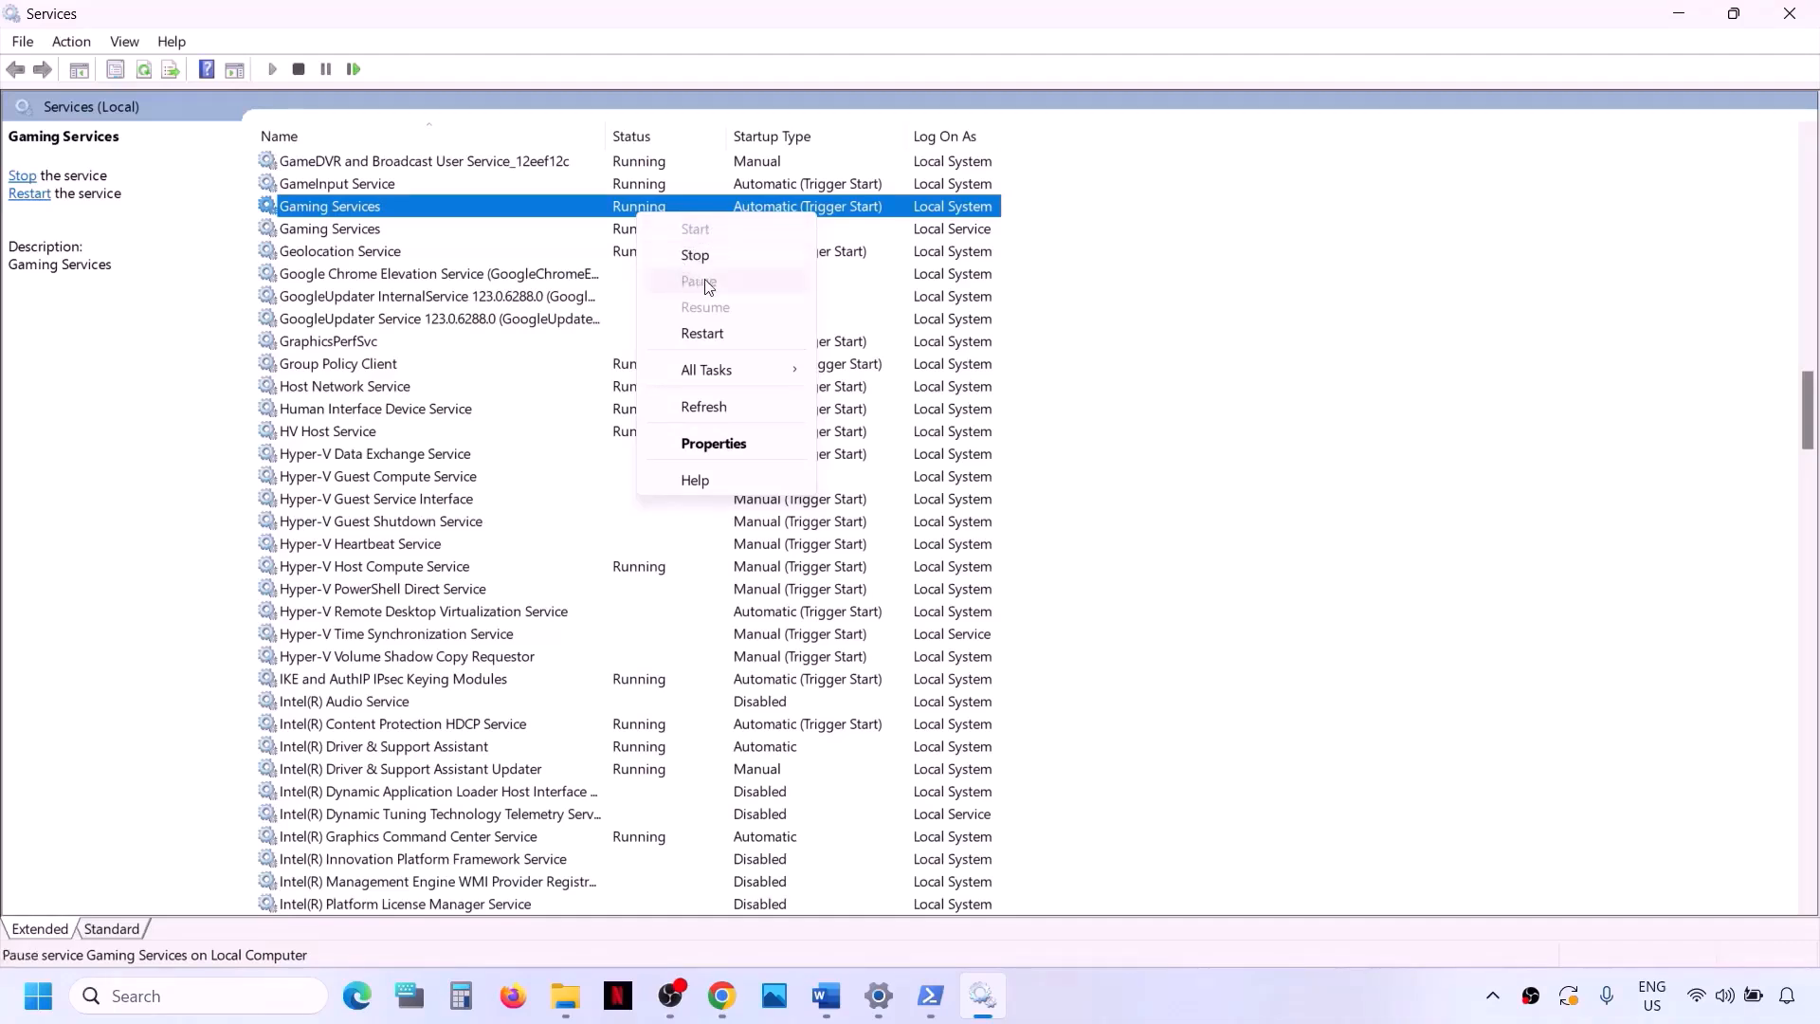
pyautogui.click(701, 334)
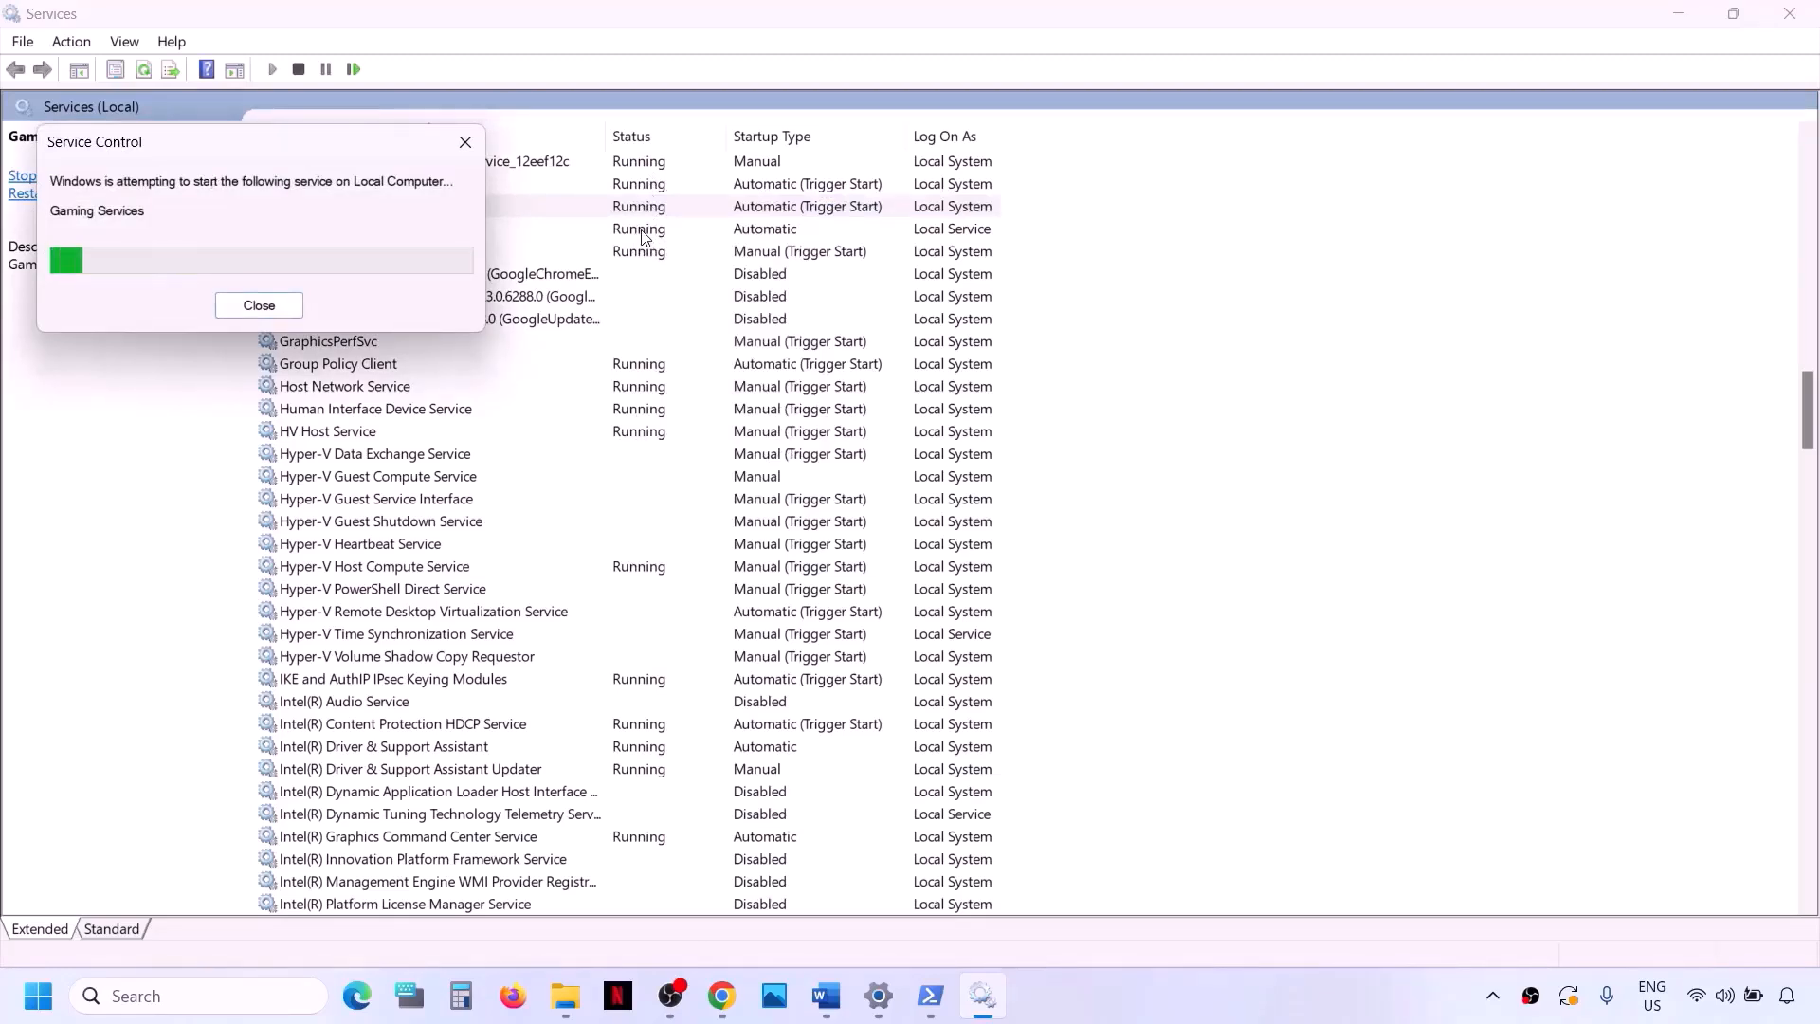
pyautogui.click(641, 232)
pyautogui.rightClick(642, 233)
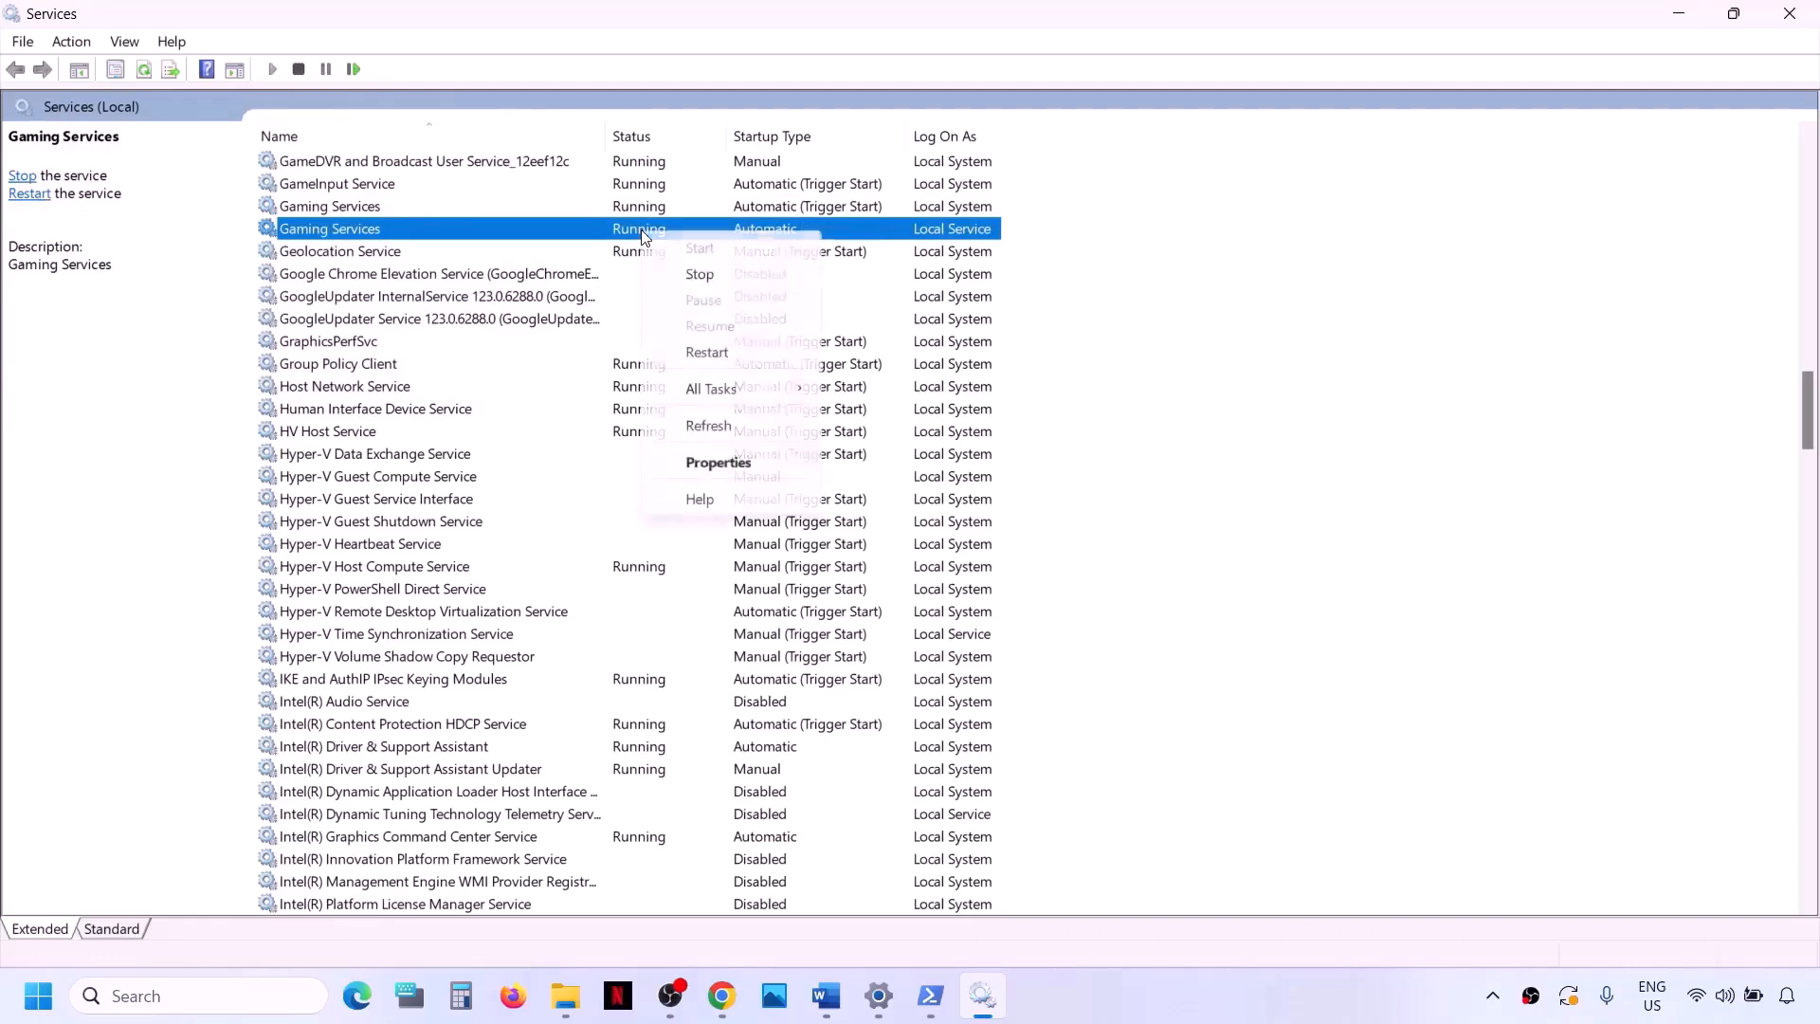
pyautogui.click(717, 351)
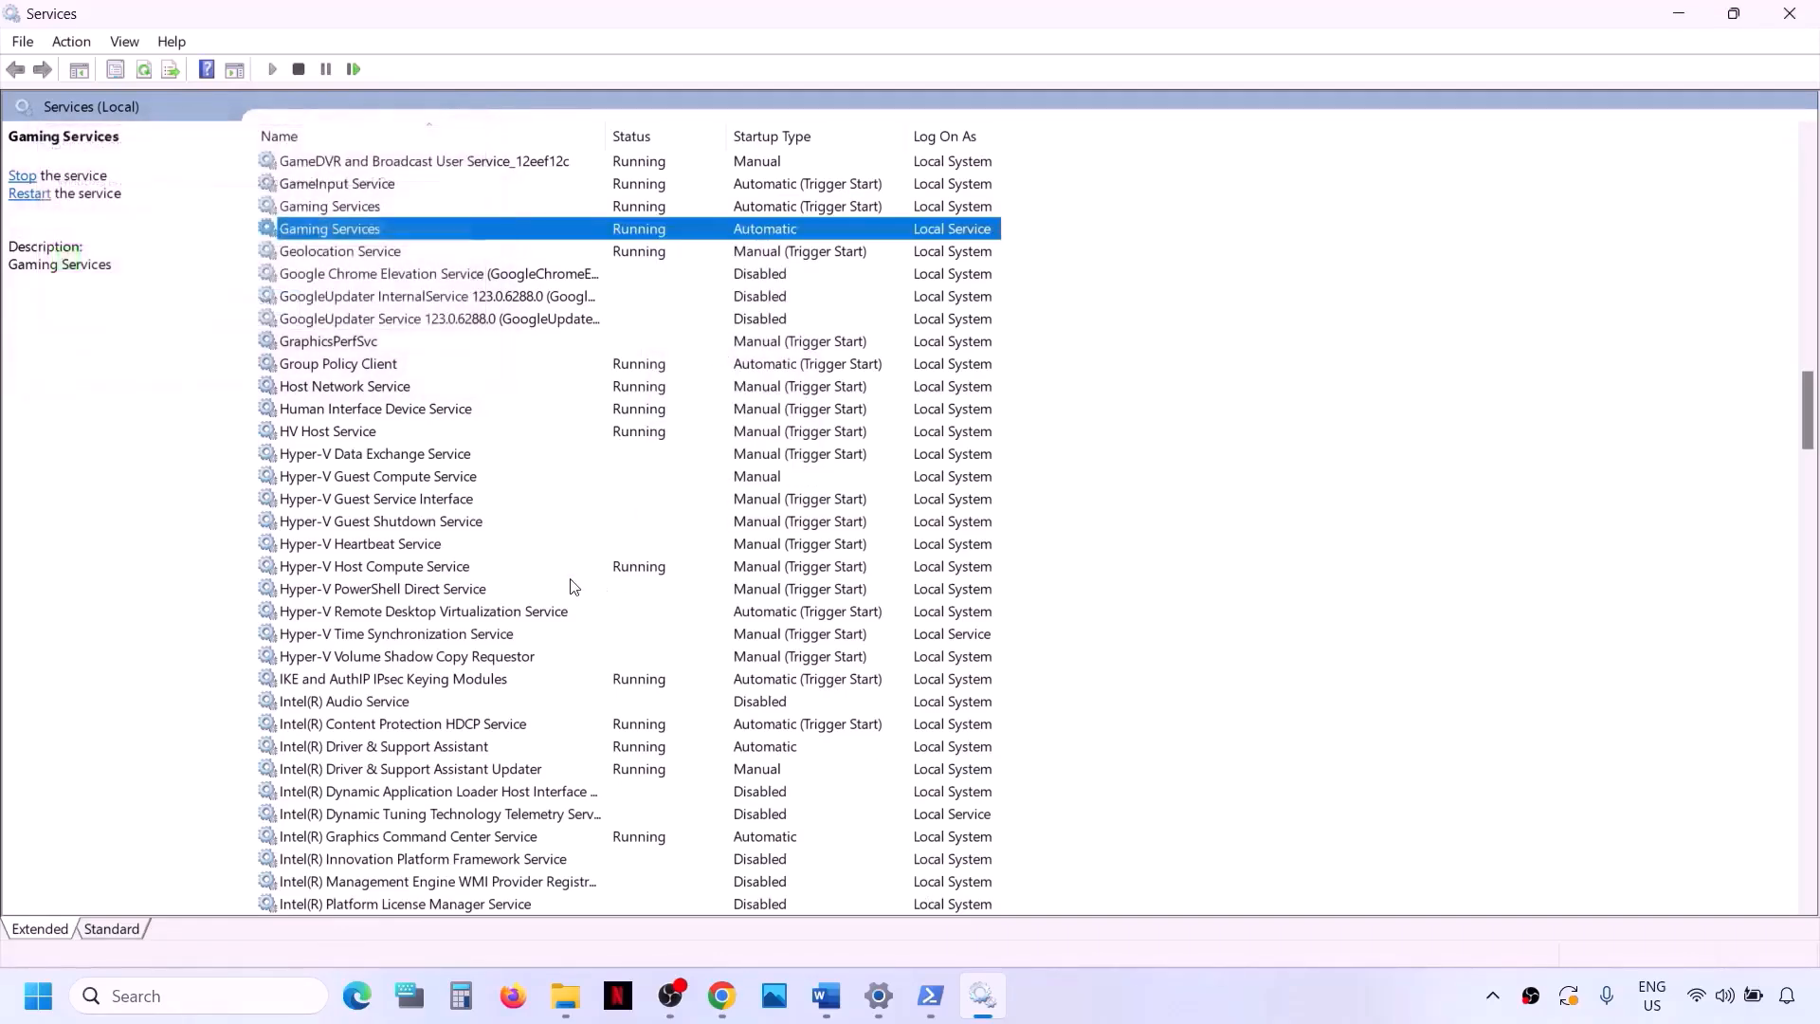
# Step: Set the Microsoft Store Install Service's startup type to Automatic, apply it, and close the Services window
pyautogui.click(451, 583)
pyautogui.press('m')
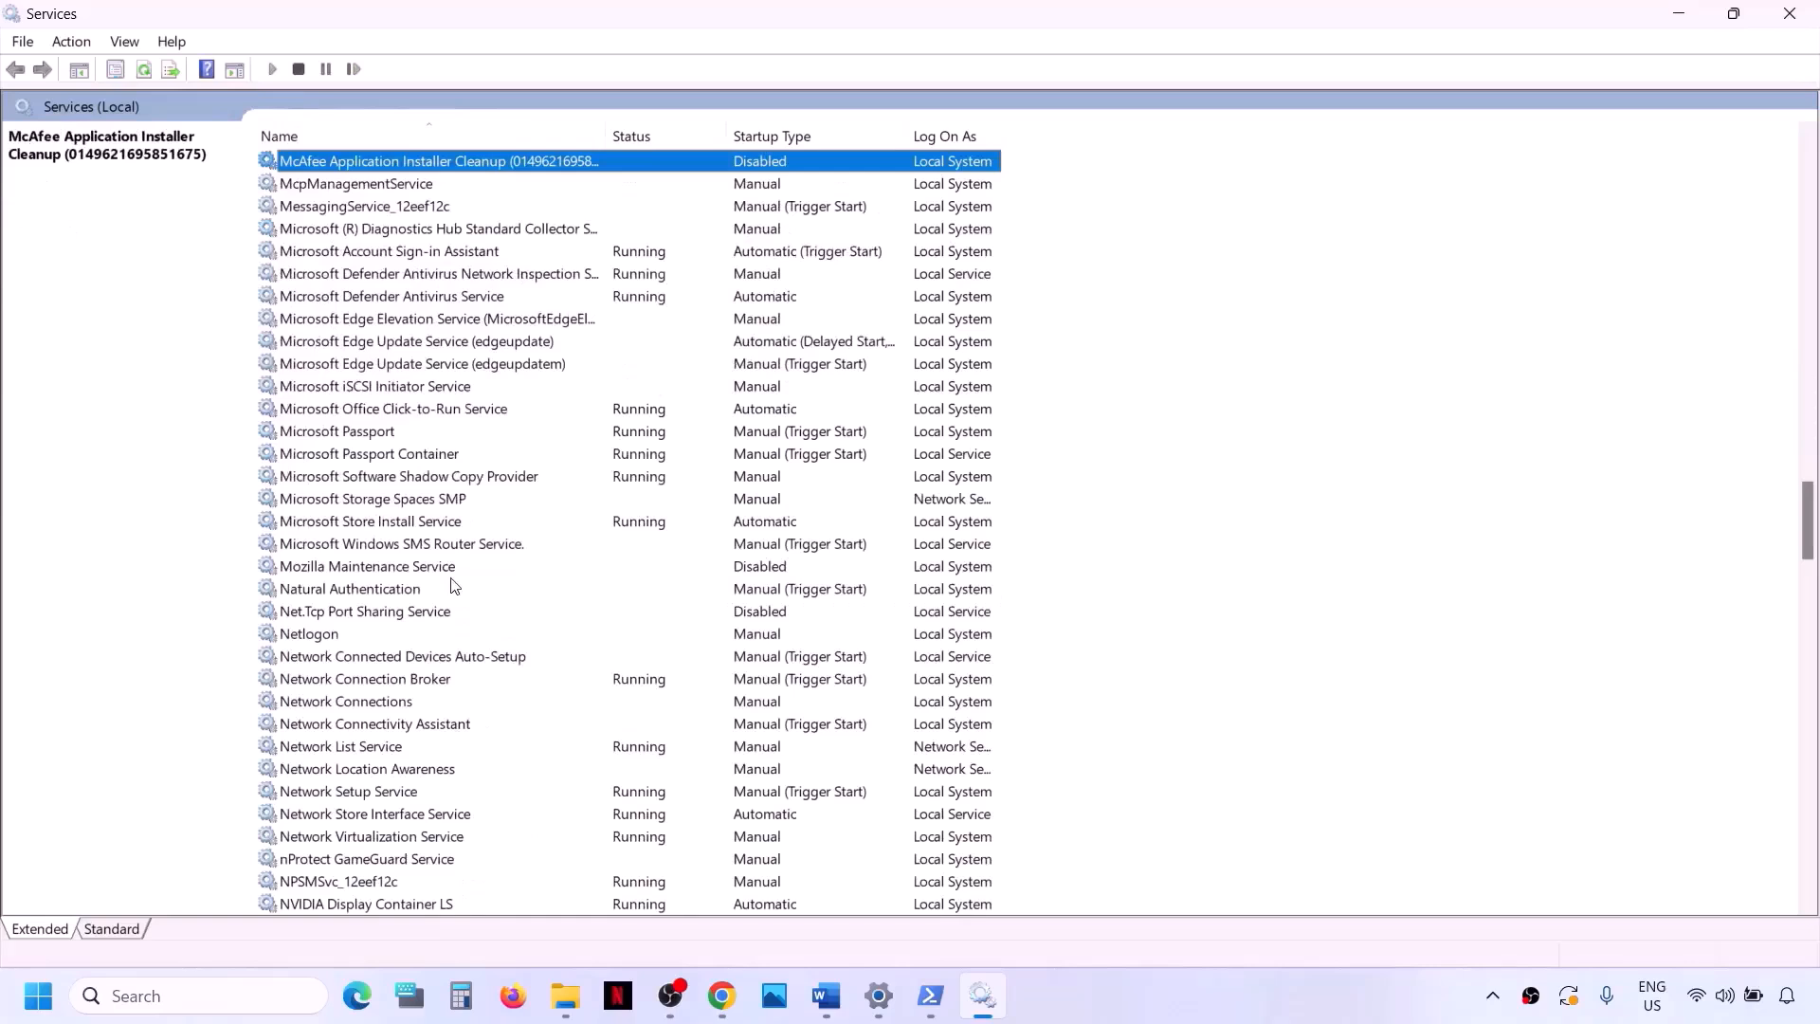
pyautogui.click(378, 524)
pyautogui.doubleClick(493, 527)
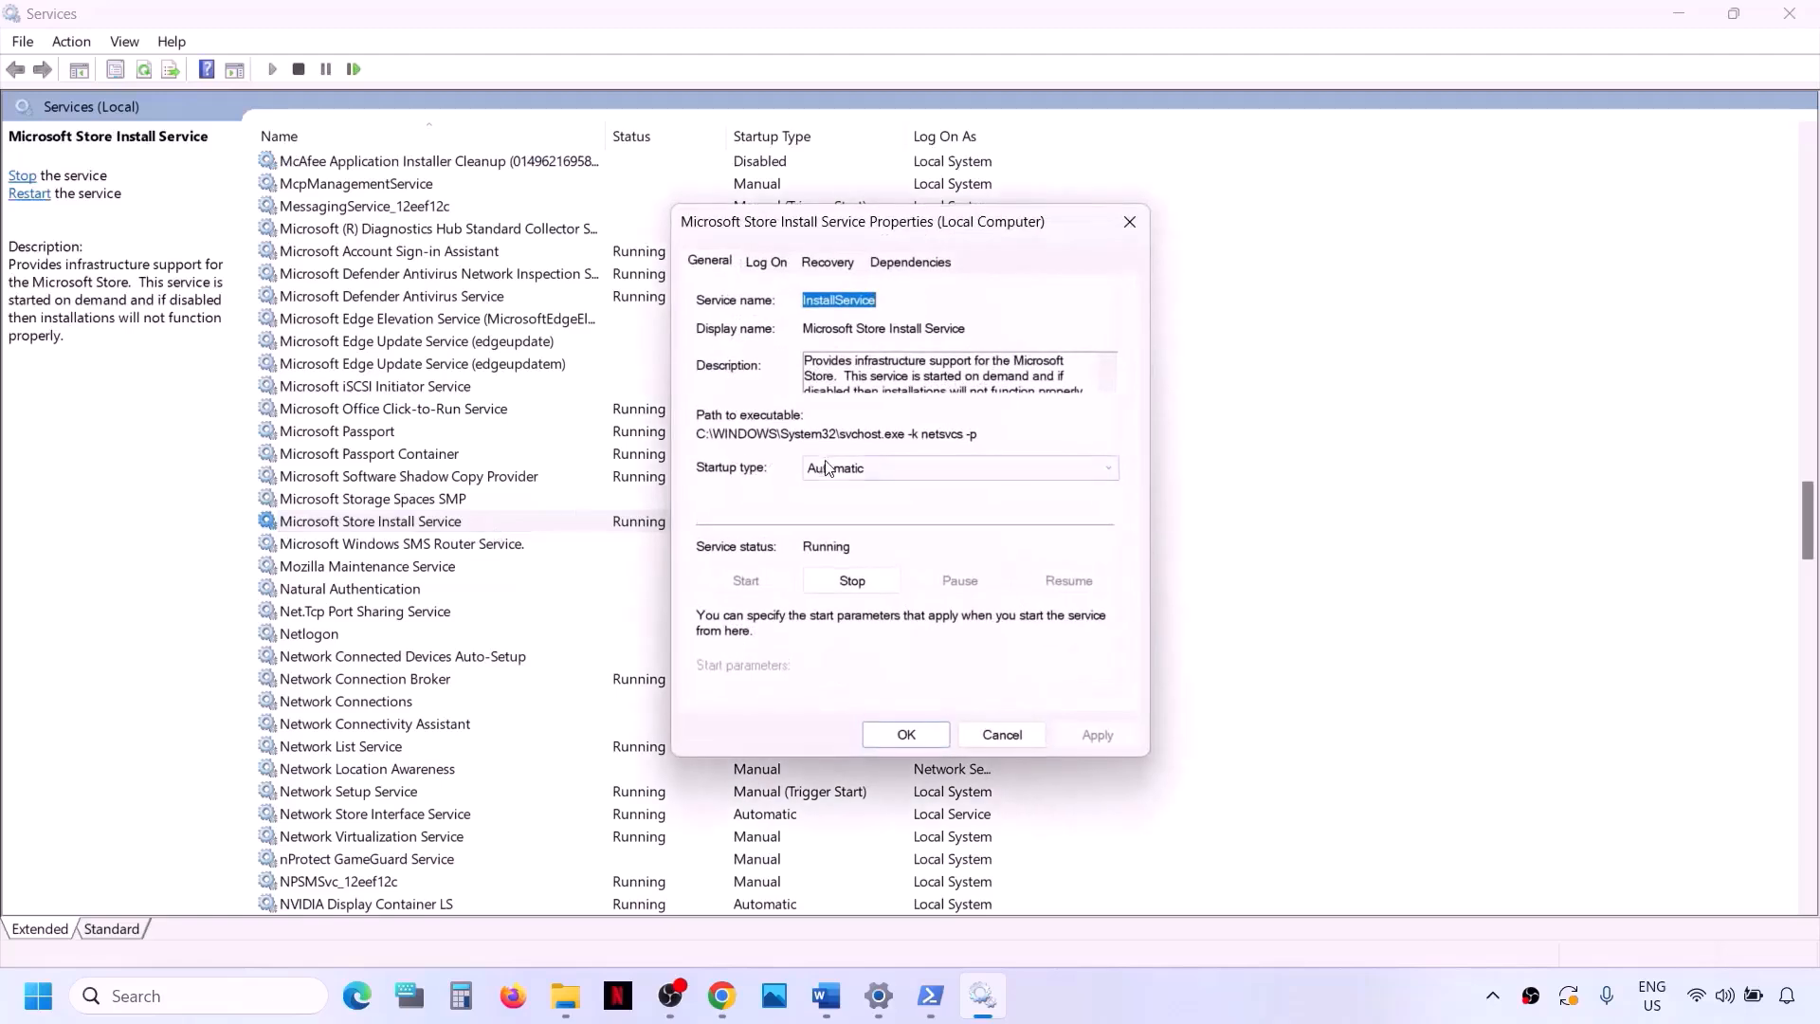
pyautogui.click(858, 469)
pyautogui.click(856, 506)
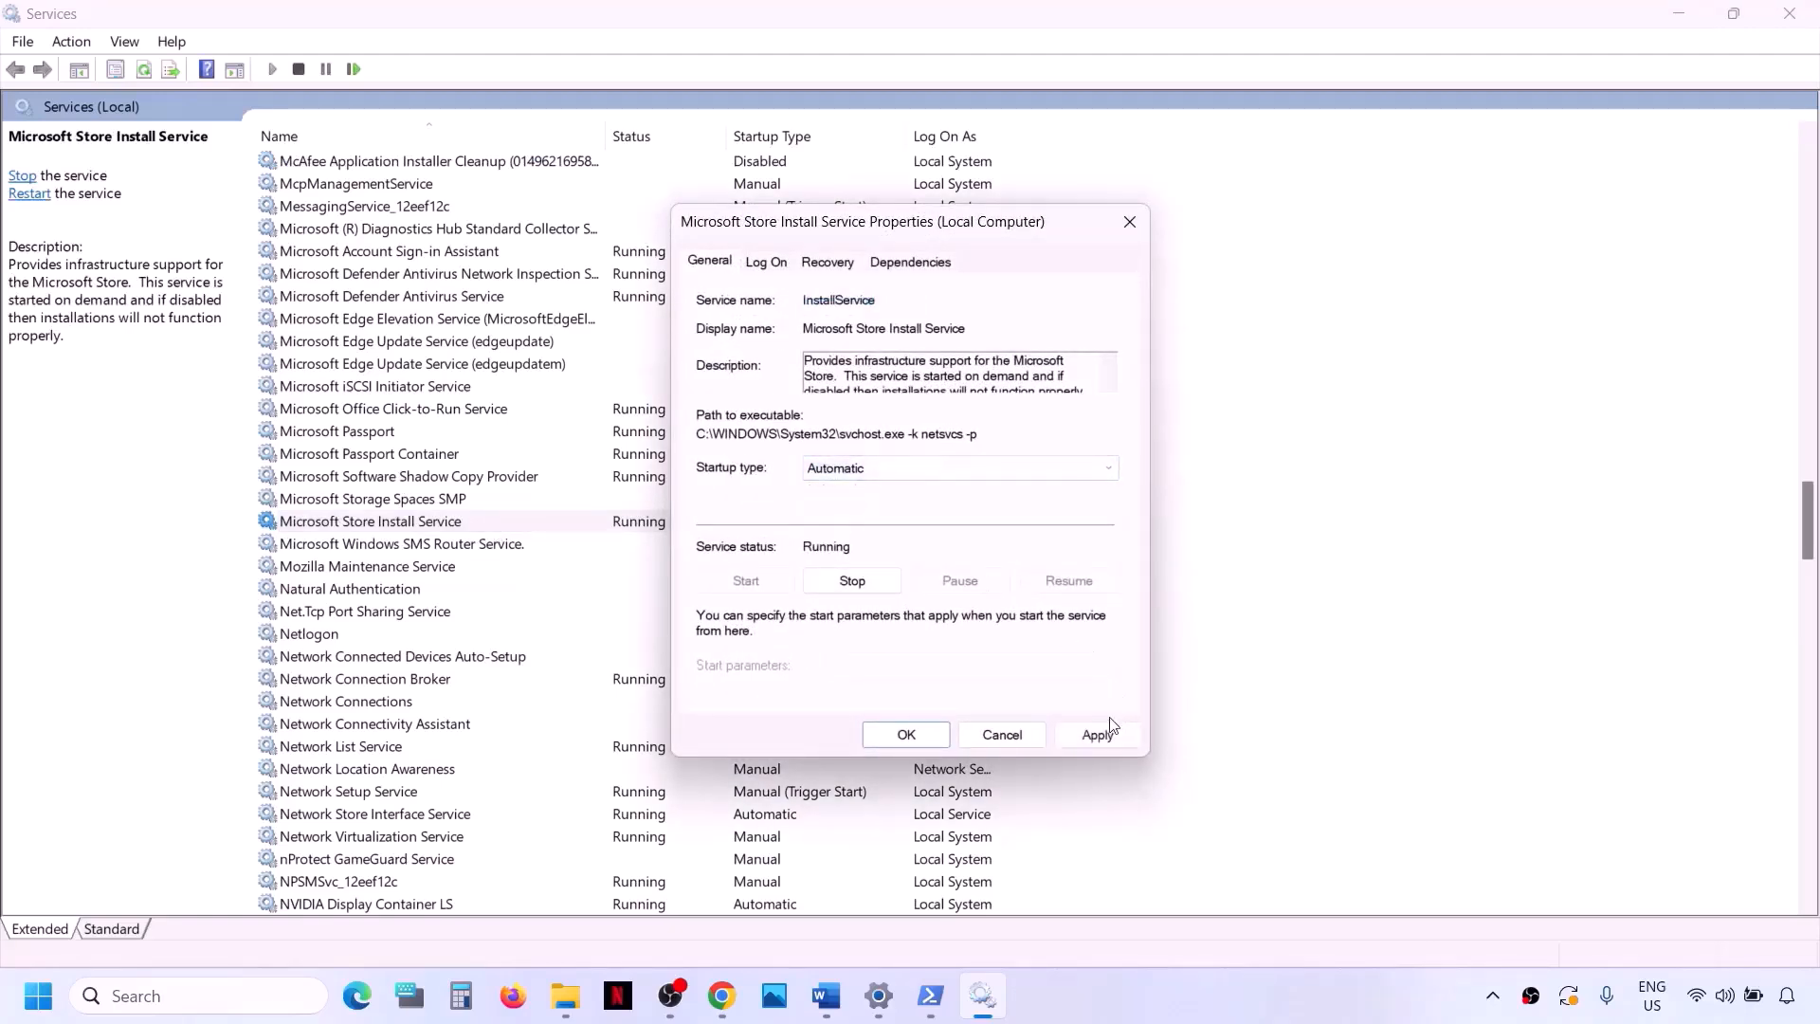
pyautogui.click(1097, 740)
pyautogui.click(906, 735)
pyautogui.click(1792, 14)
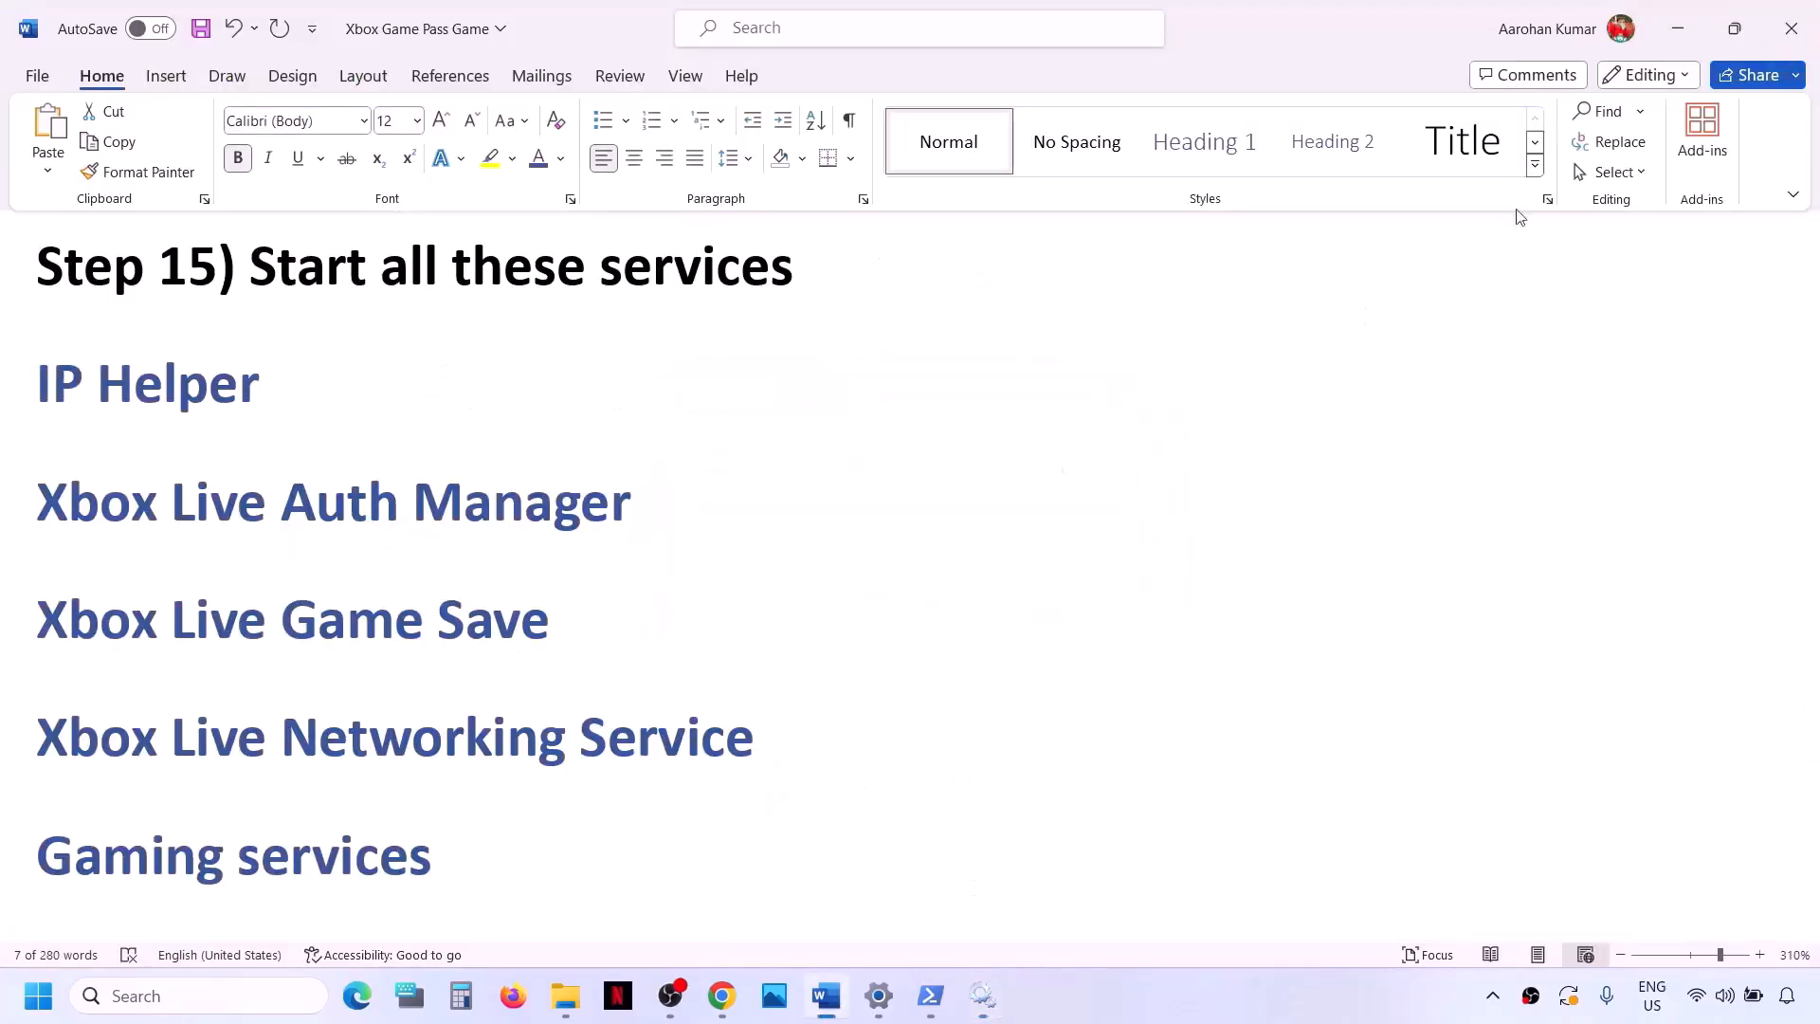
# Step: Copy the Get-AppxPackage *gamingservices* removal command from Step 16 of the Word document
pyautogui.scroll(-2, 953, 724)
pyautogui.scroll(-5, 953, 724)
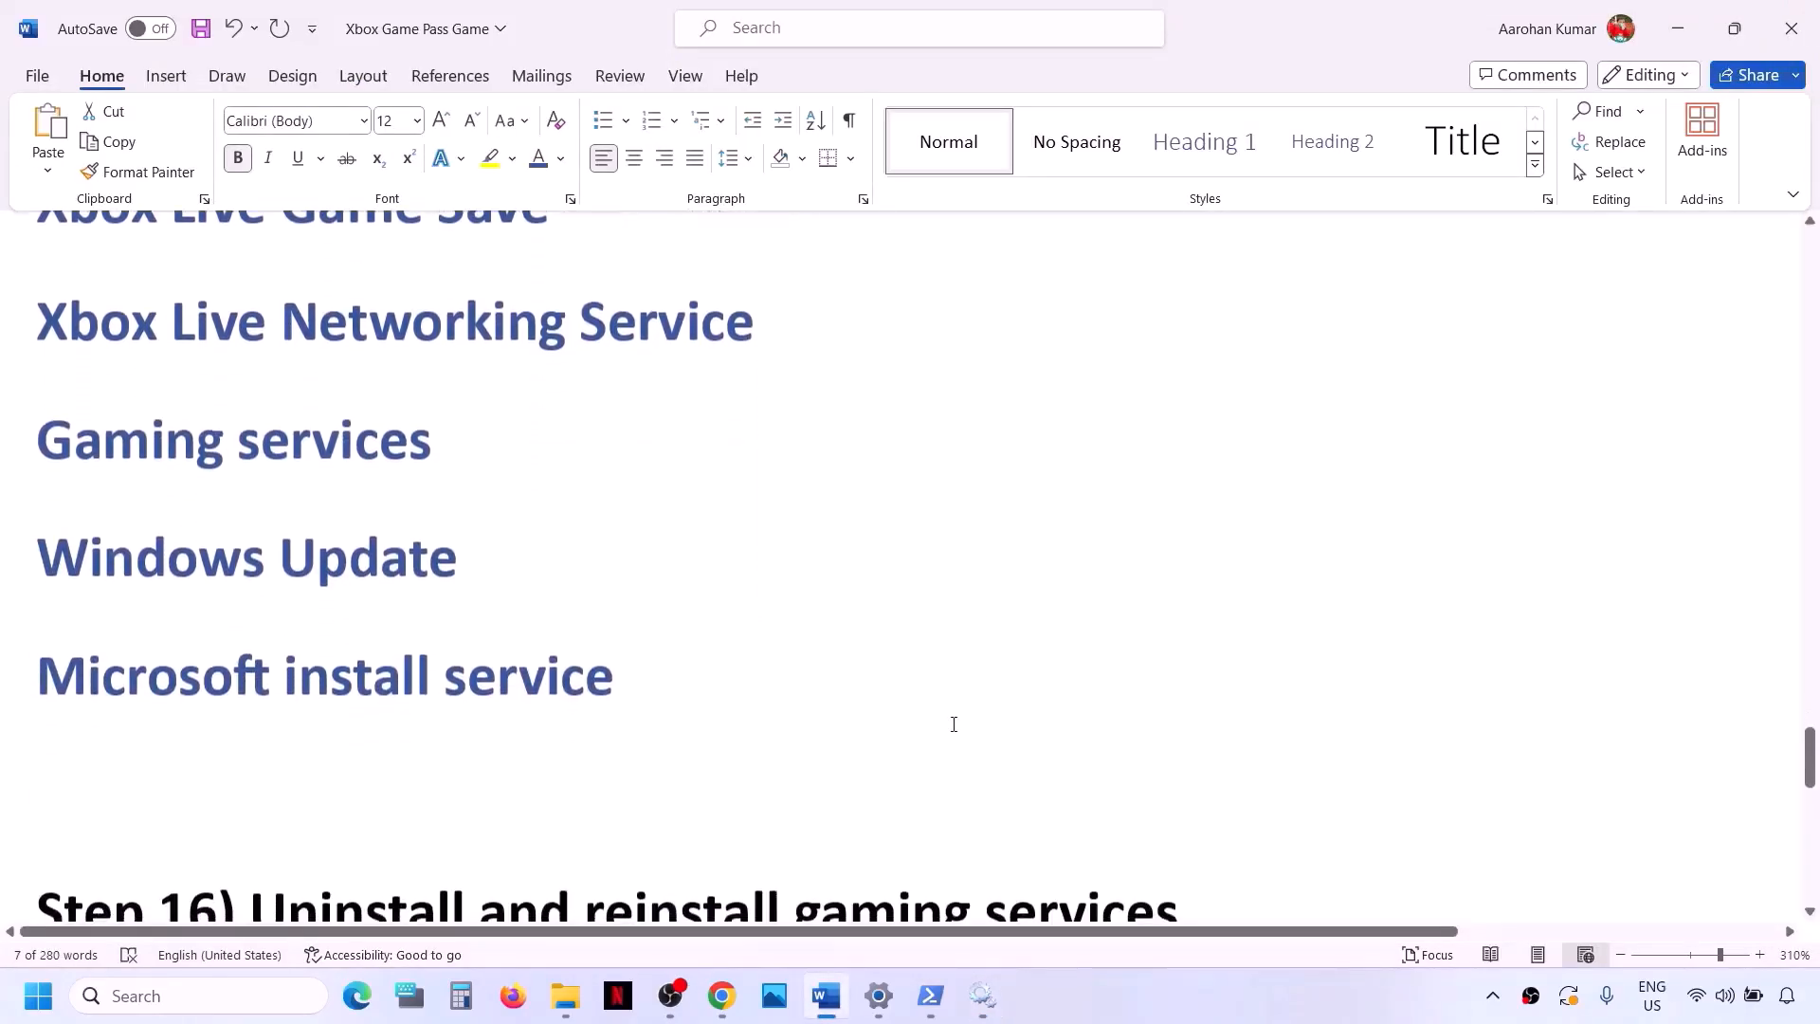
pyautogui.scroll(-4, 465, 706)
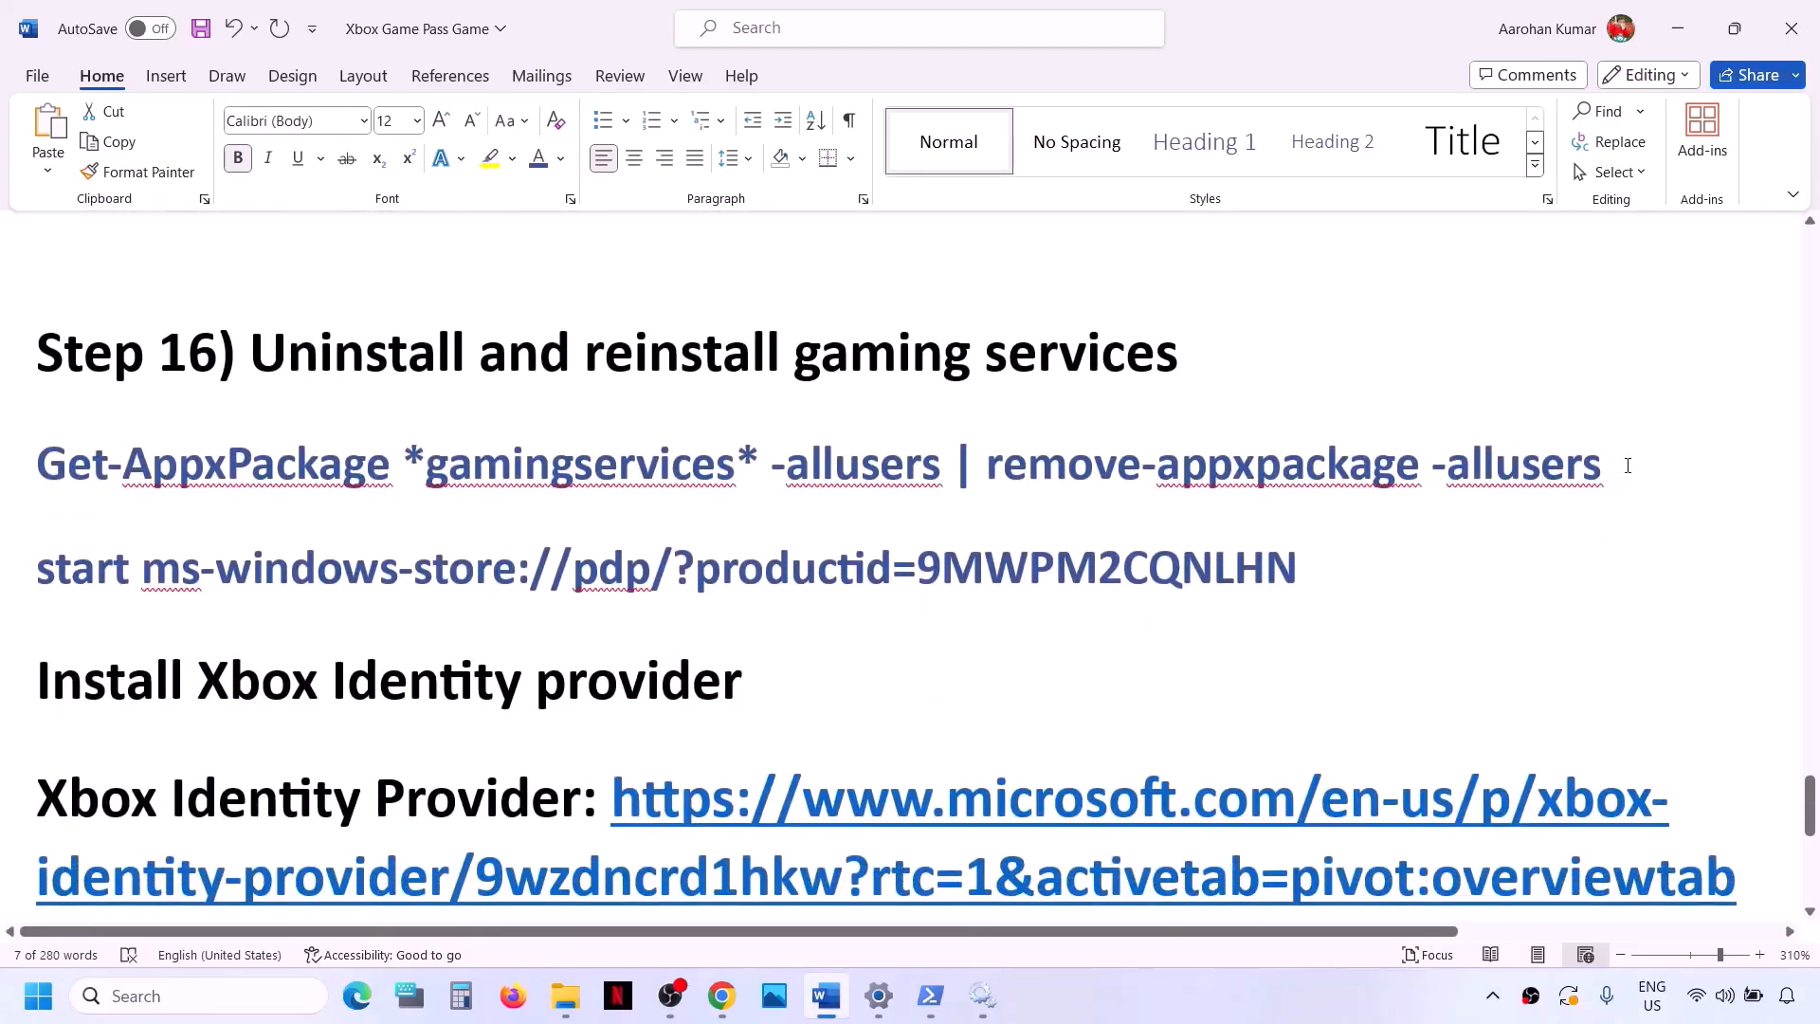
pyautogui.moveTo(1628, 466); pyautogui.dragTo(1, 489)
pyautogui.press('super+c')
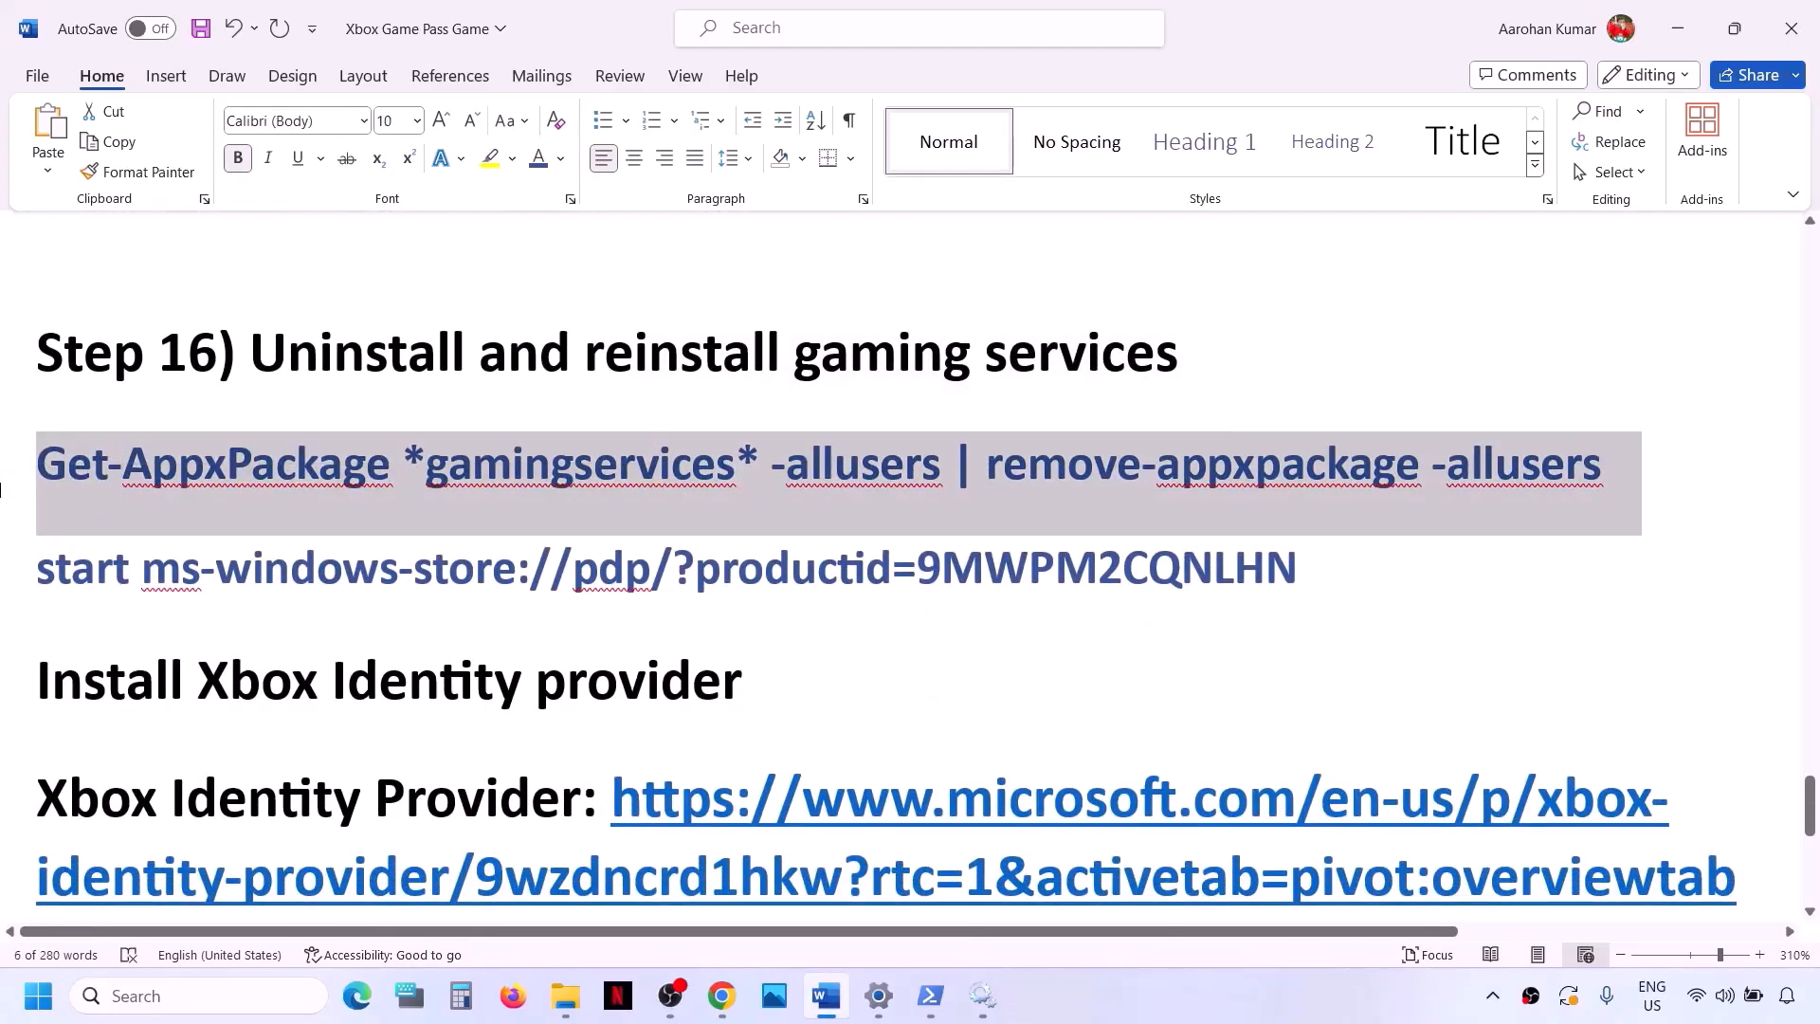
# Step: Open Windows PowerShell as administrator and run the copied command Get-AppxPackage *gamingservices* -allusers | remove-appxpackage -allusers
pyautogui.click(216, 1001)
pyautogui.write('powers')
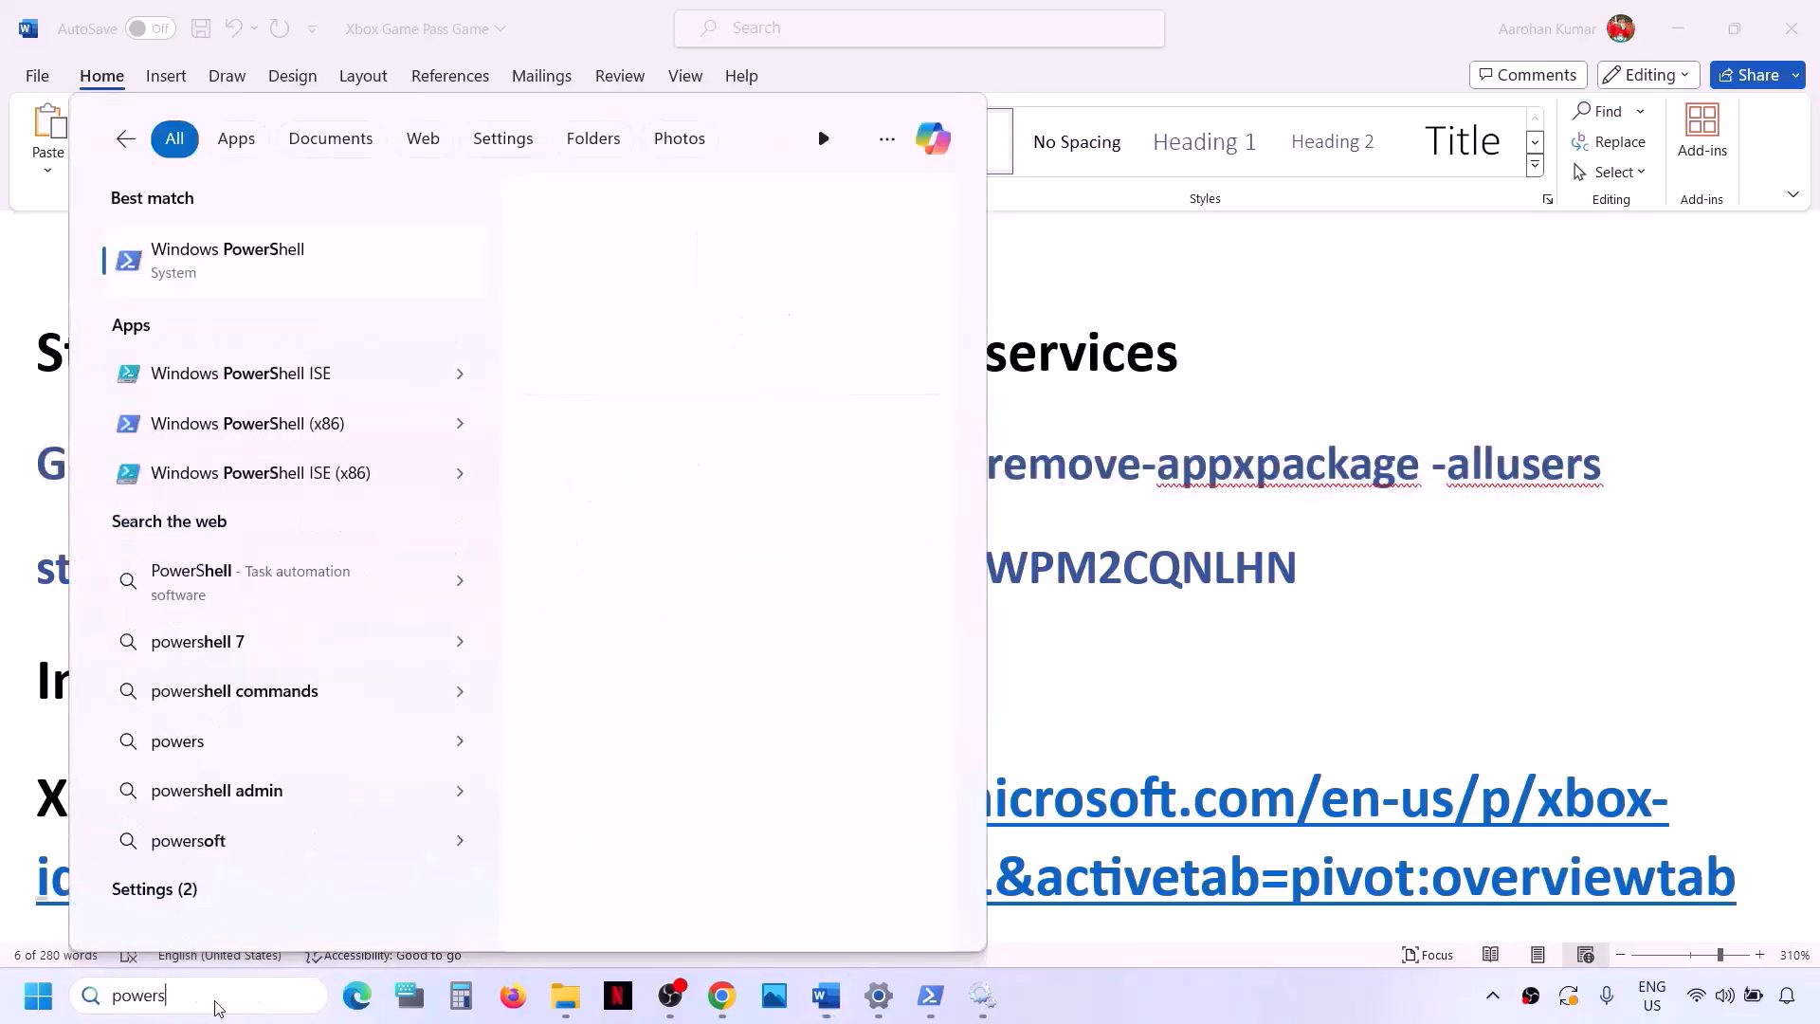
pyautogui.write('hell')
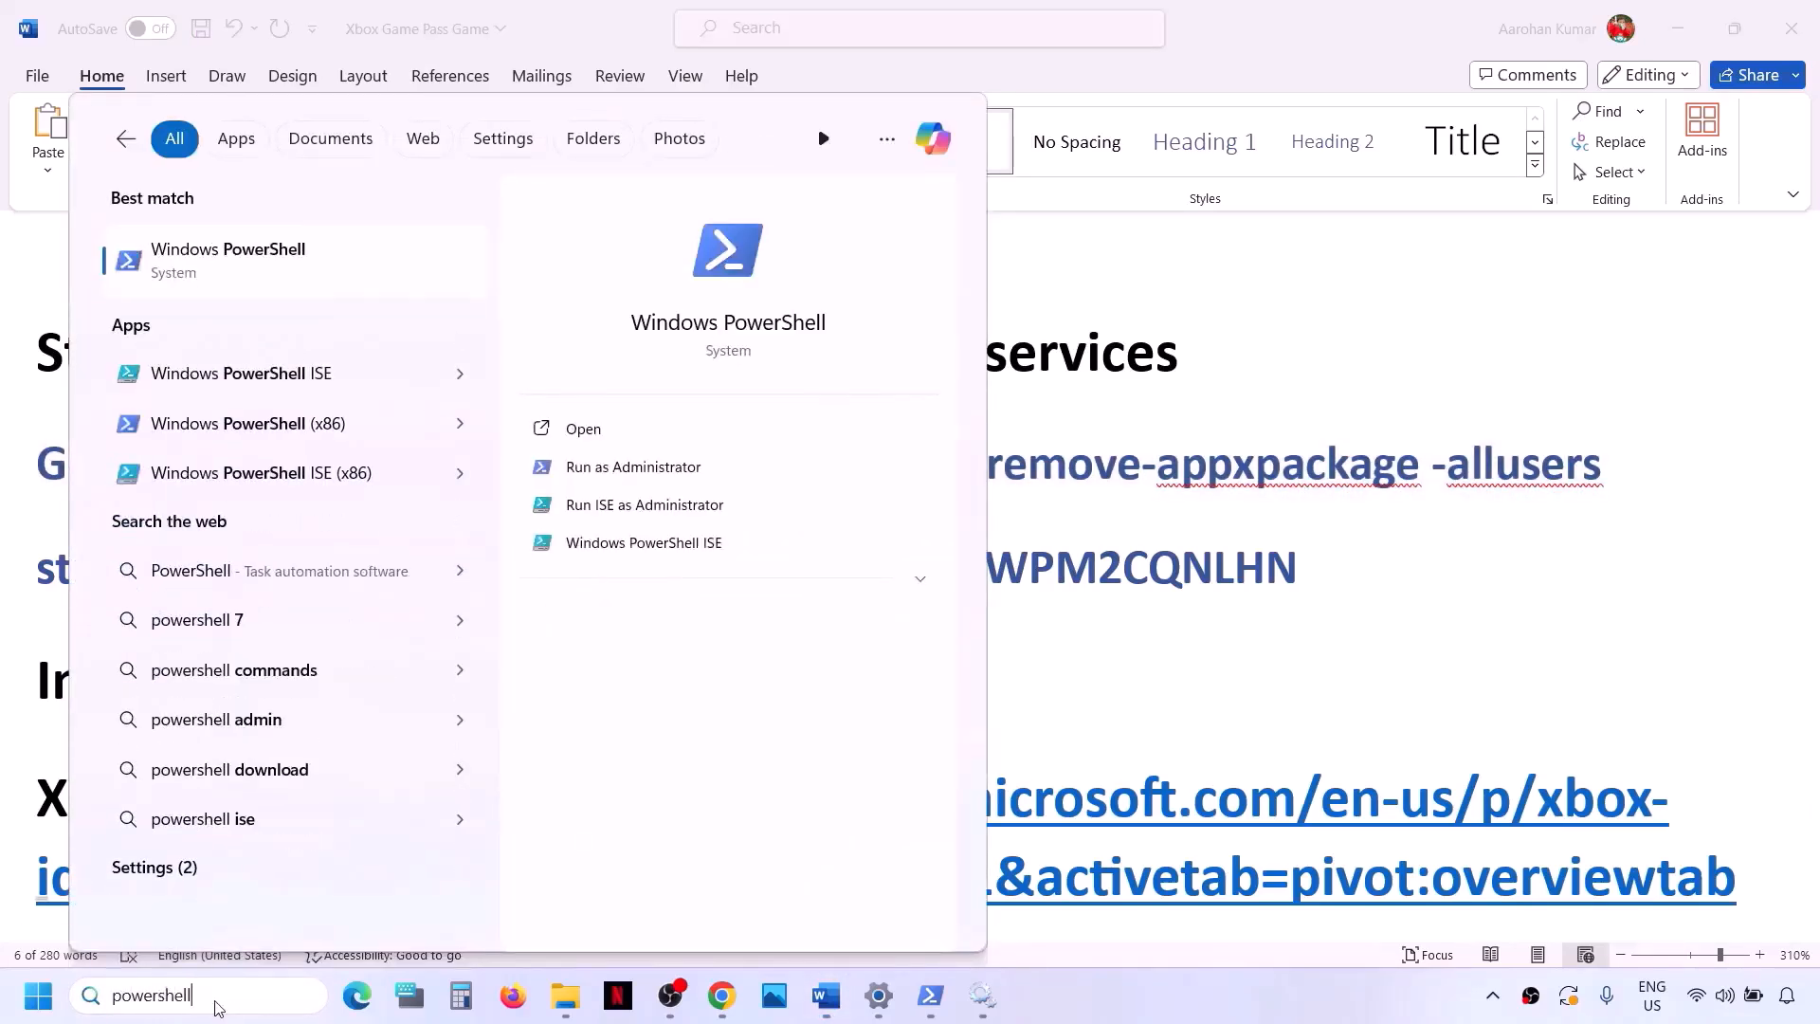
pyautogui.rightClick(309, 259)
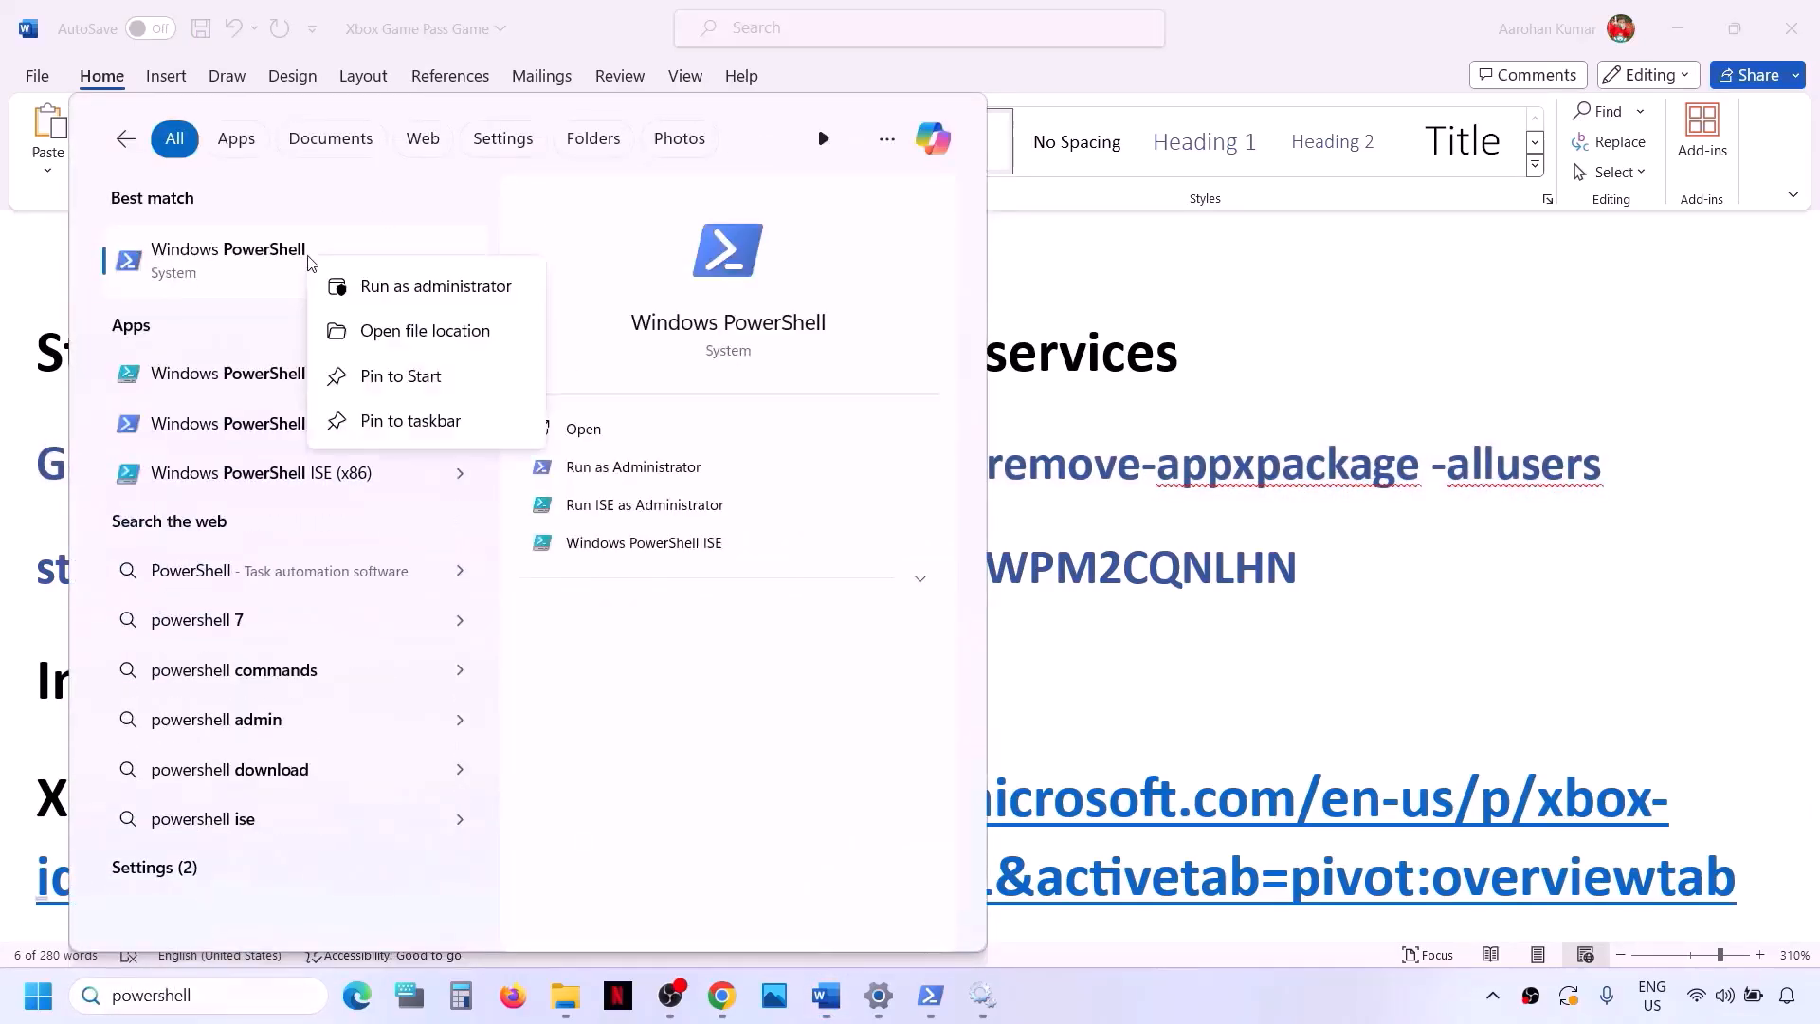
pyautogui.click(468, 297)
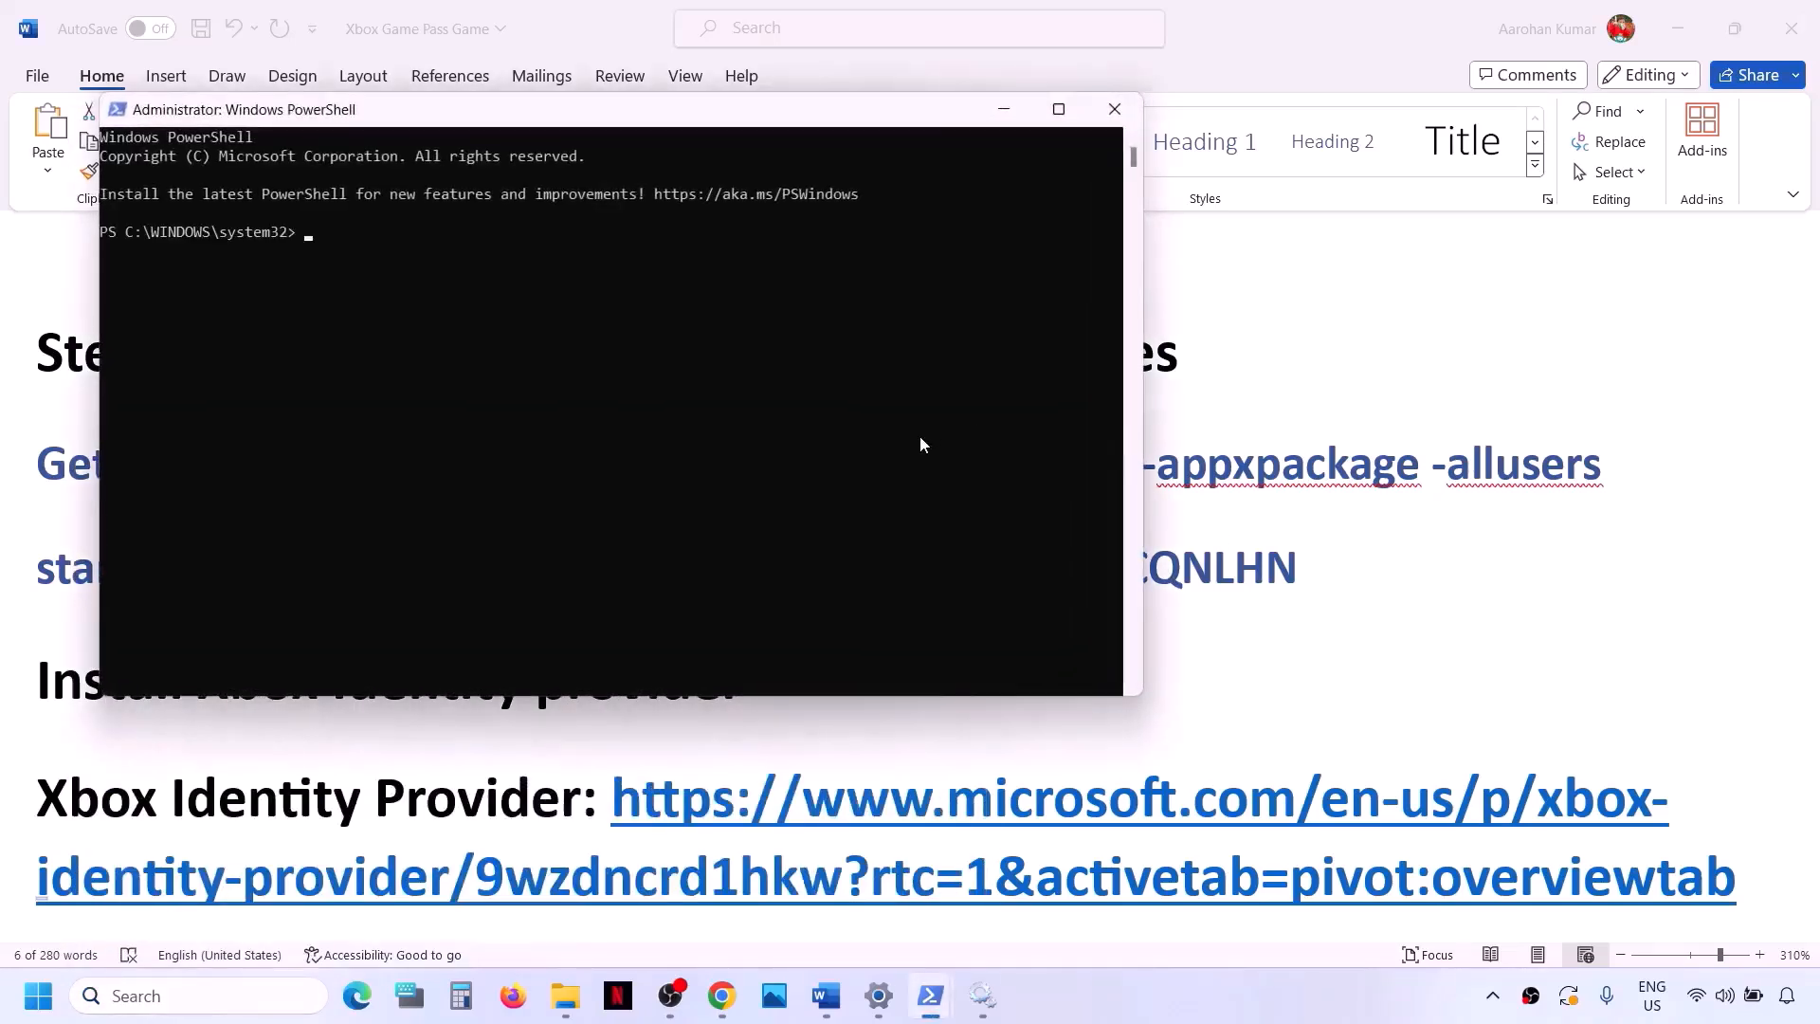
pyautogui.rightClick(919, 436)
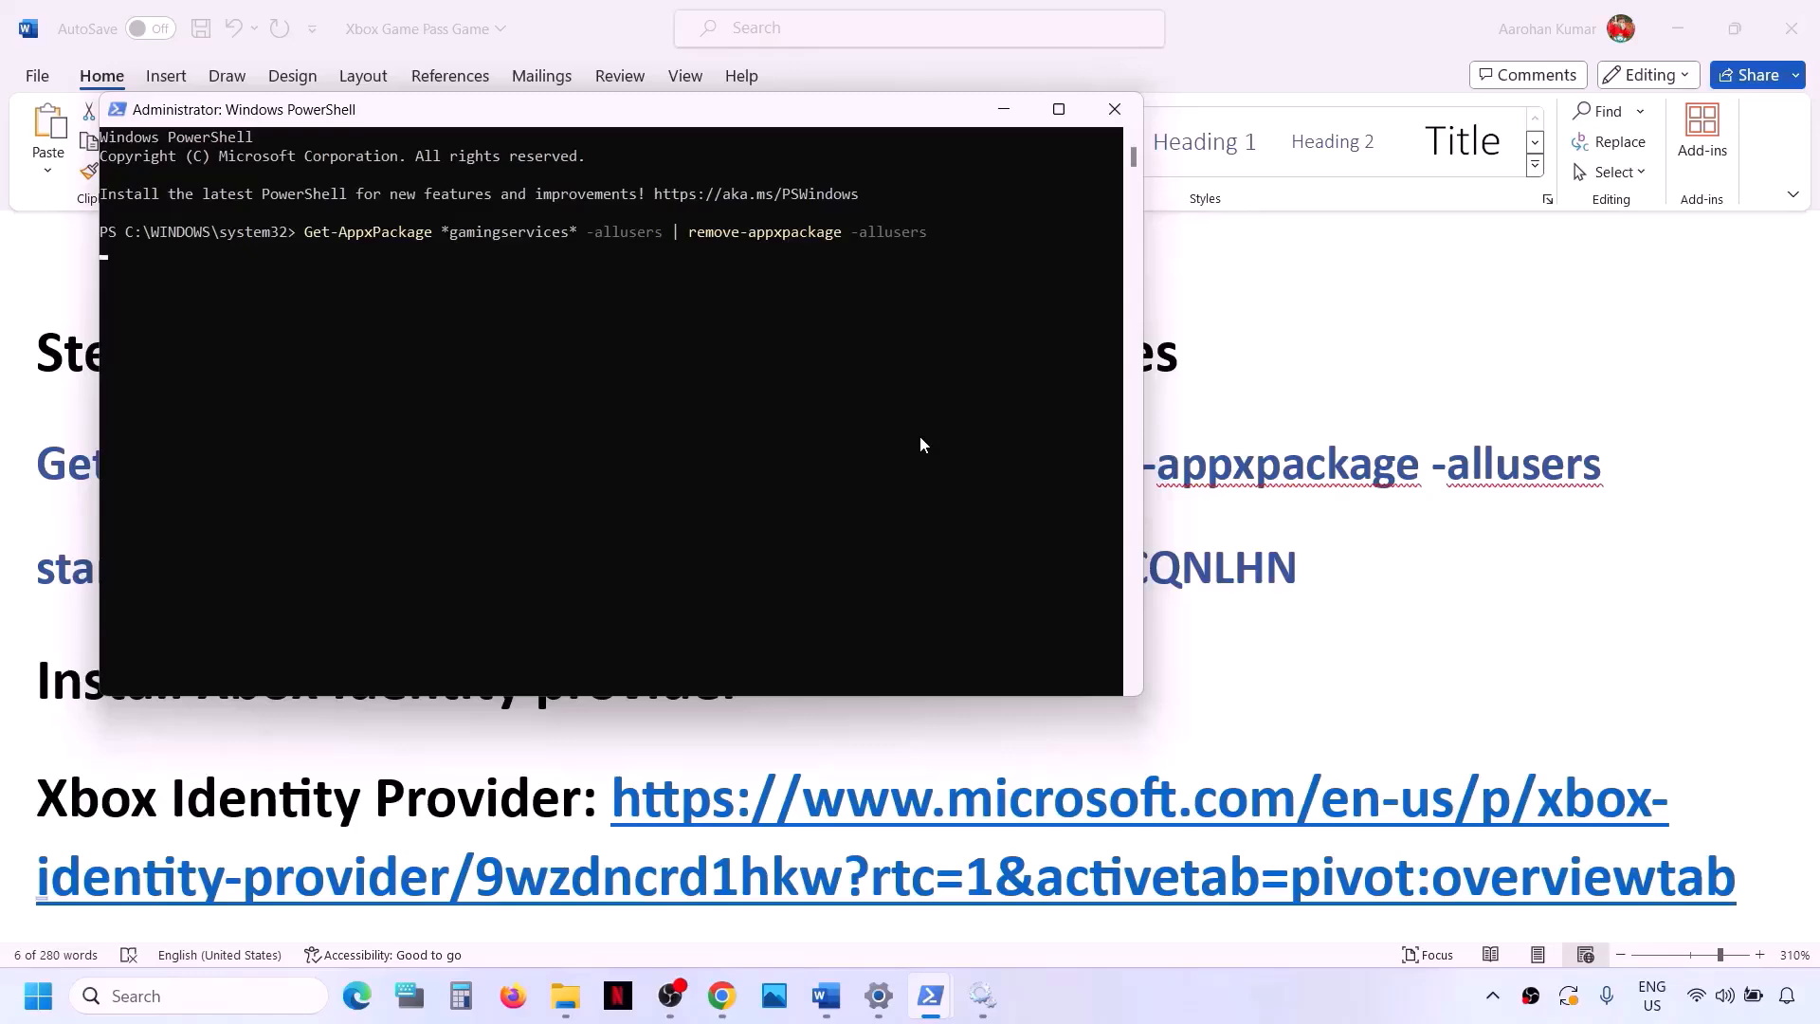
# Step: Copy start ms-windows-store://pdp/?productid=9MWPM2CQNLHN from the Word document and run it in PowerShell
pyautogui.hotkey('alt', 'Tab')
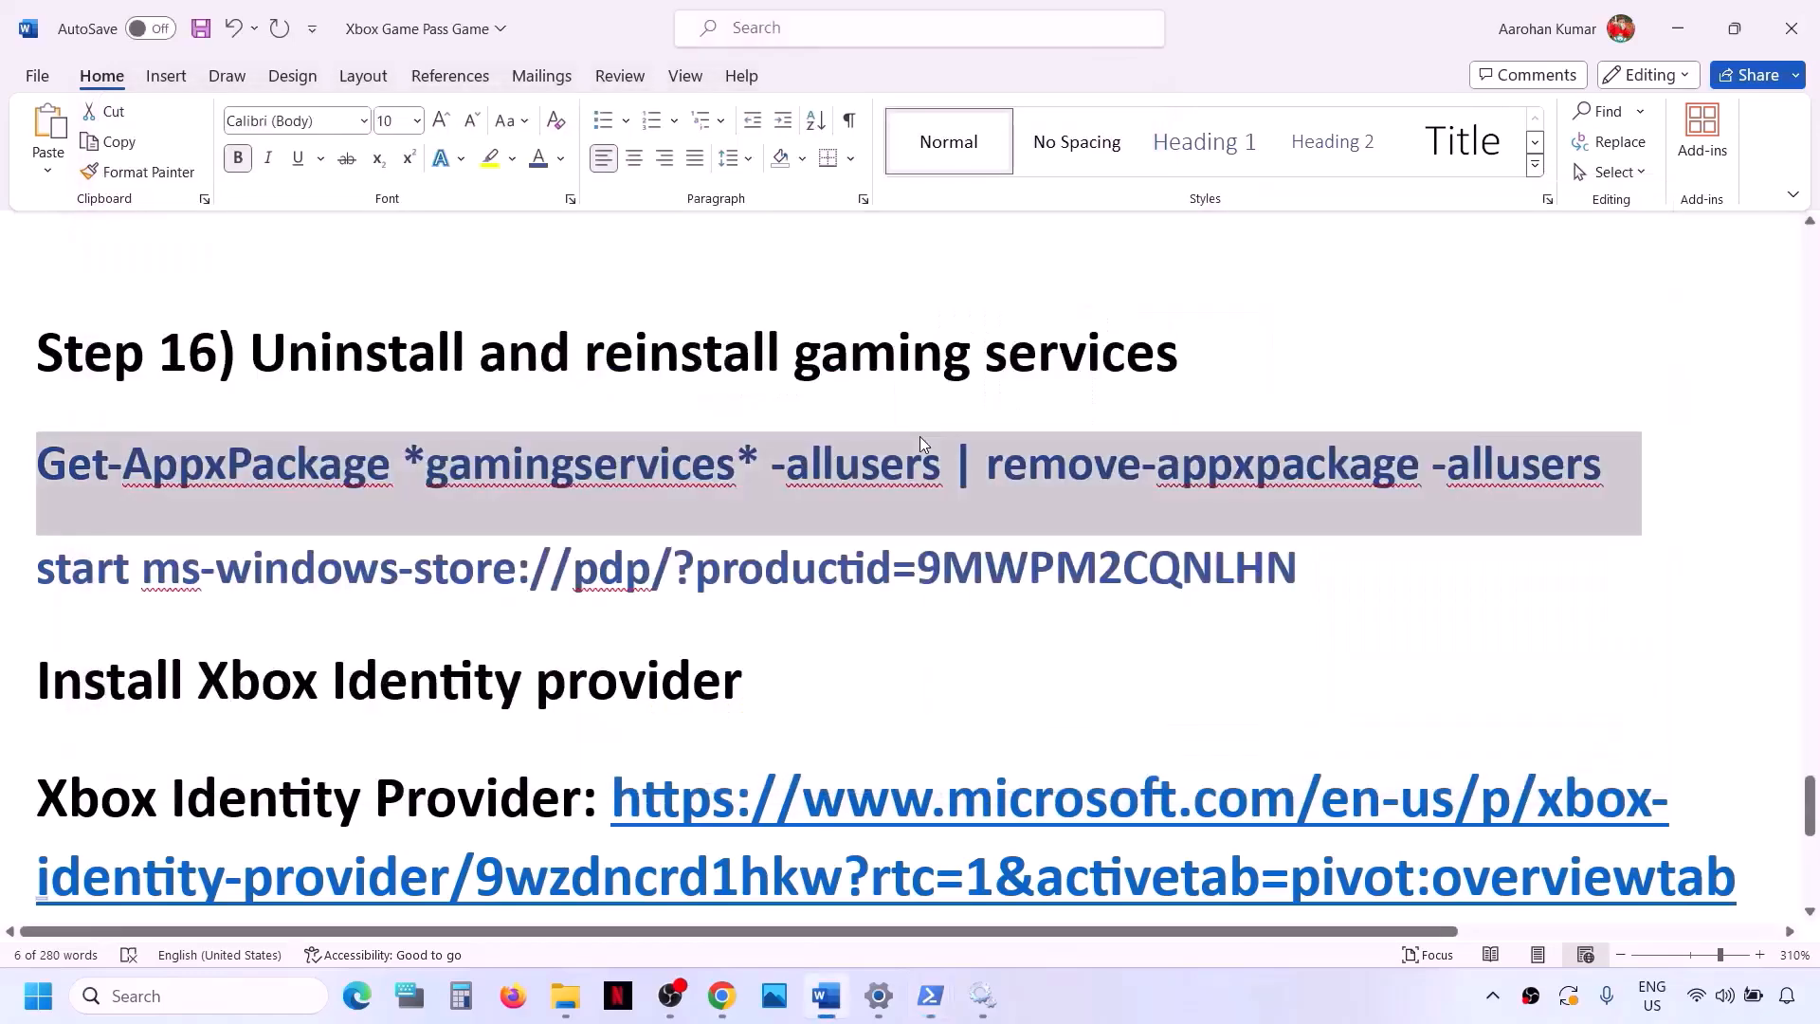
pyautogui.click(789, 572)
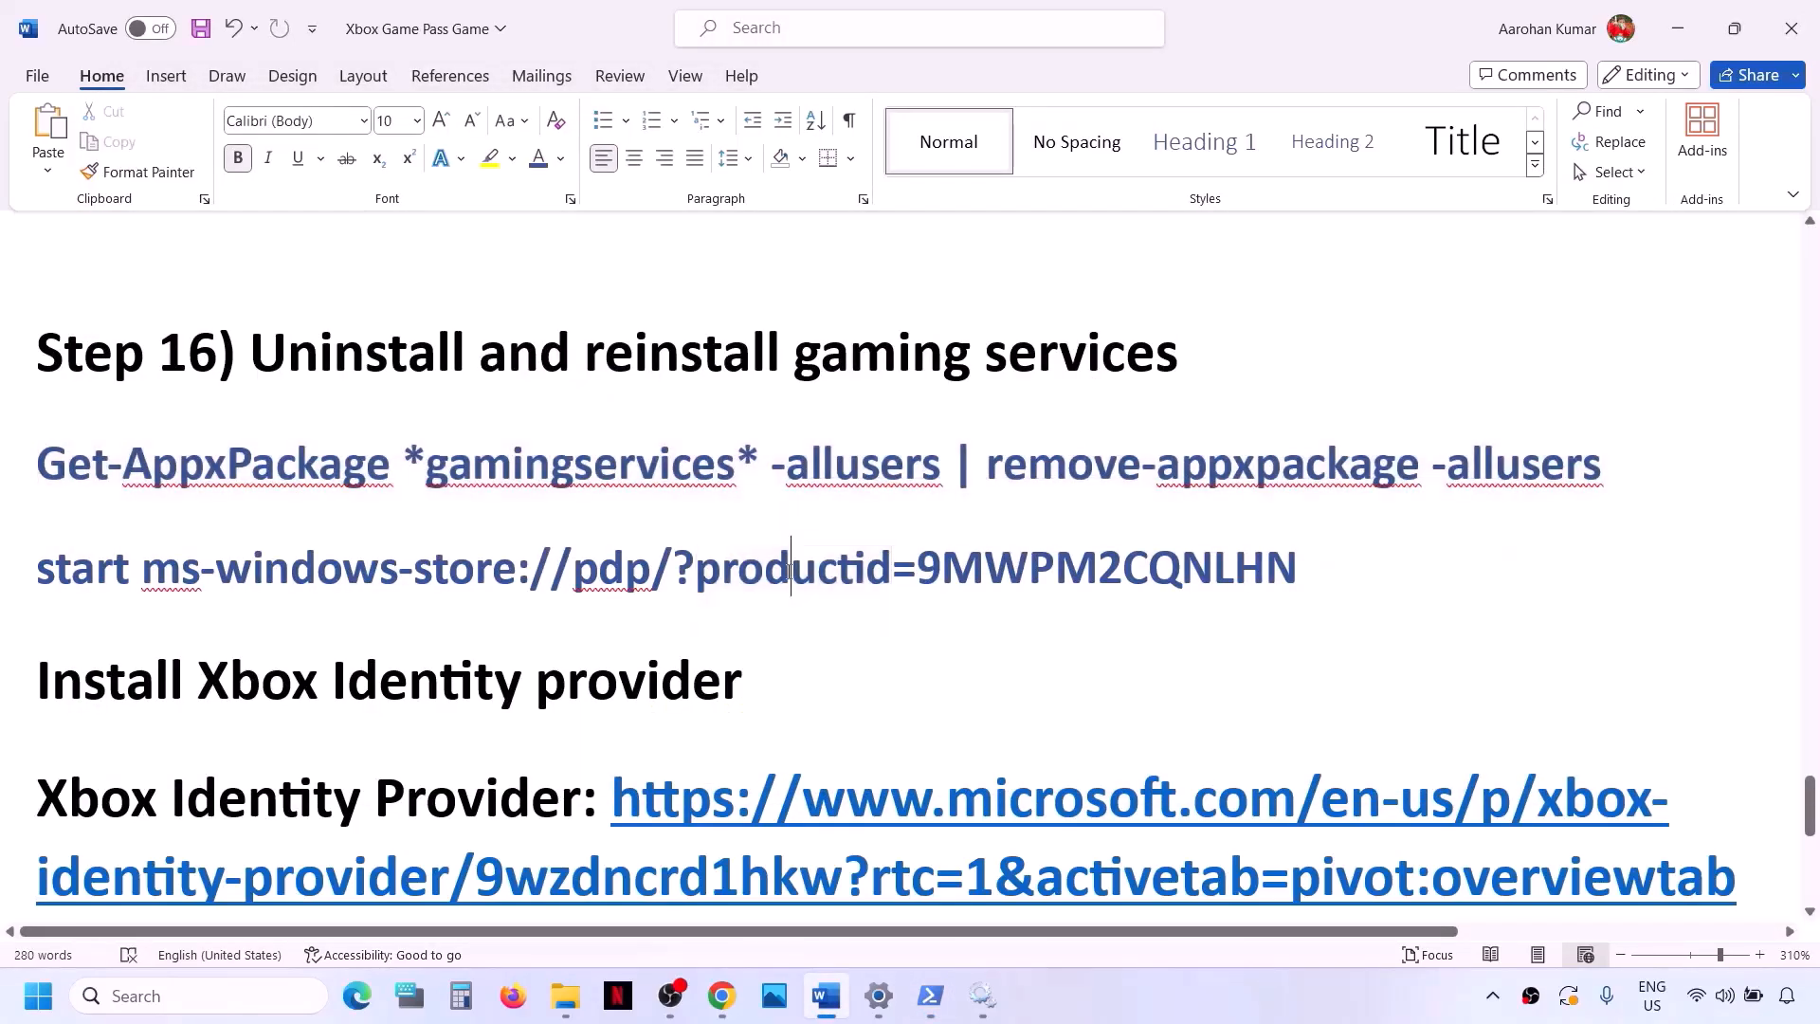
pyautogui.moveTo(1303, 563); pyautogui.dragTo(87, 588)
pyautogui.hotkey('ctrl', 'c')
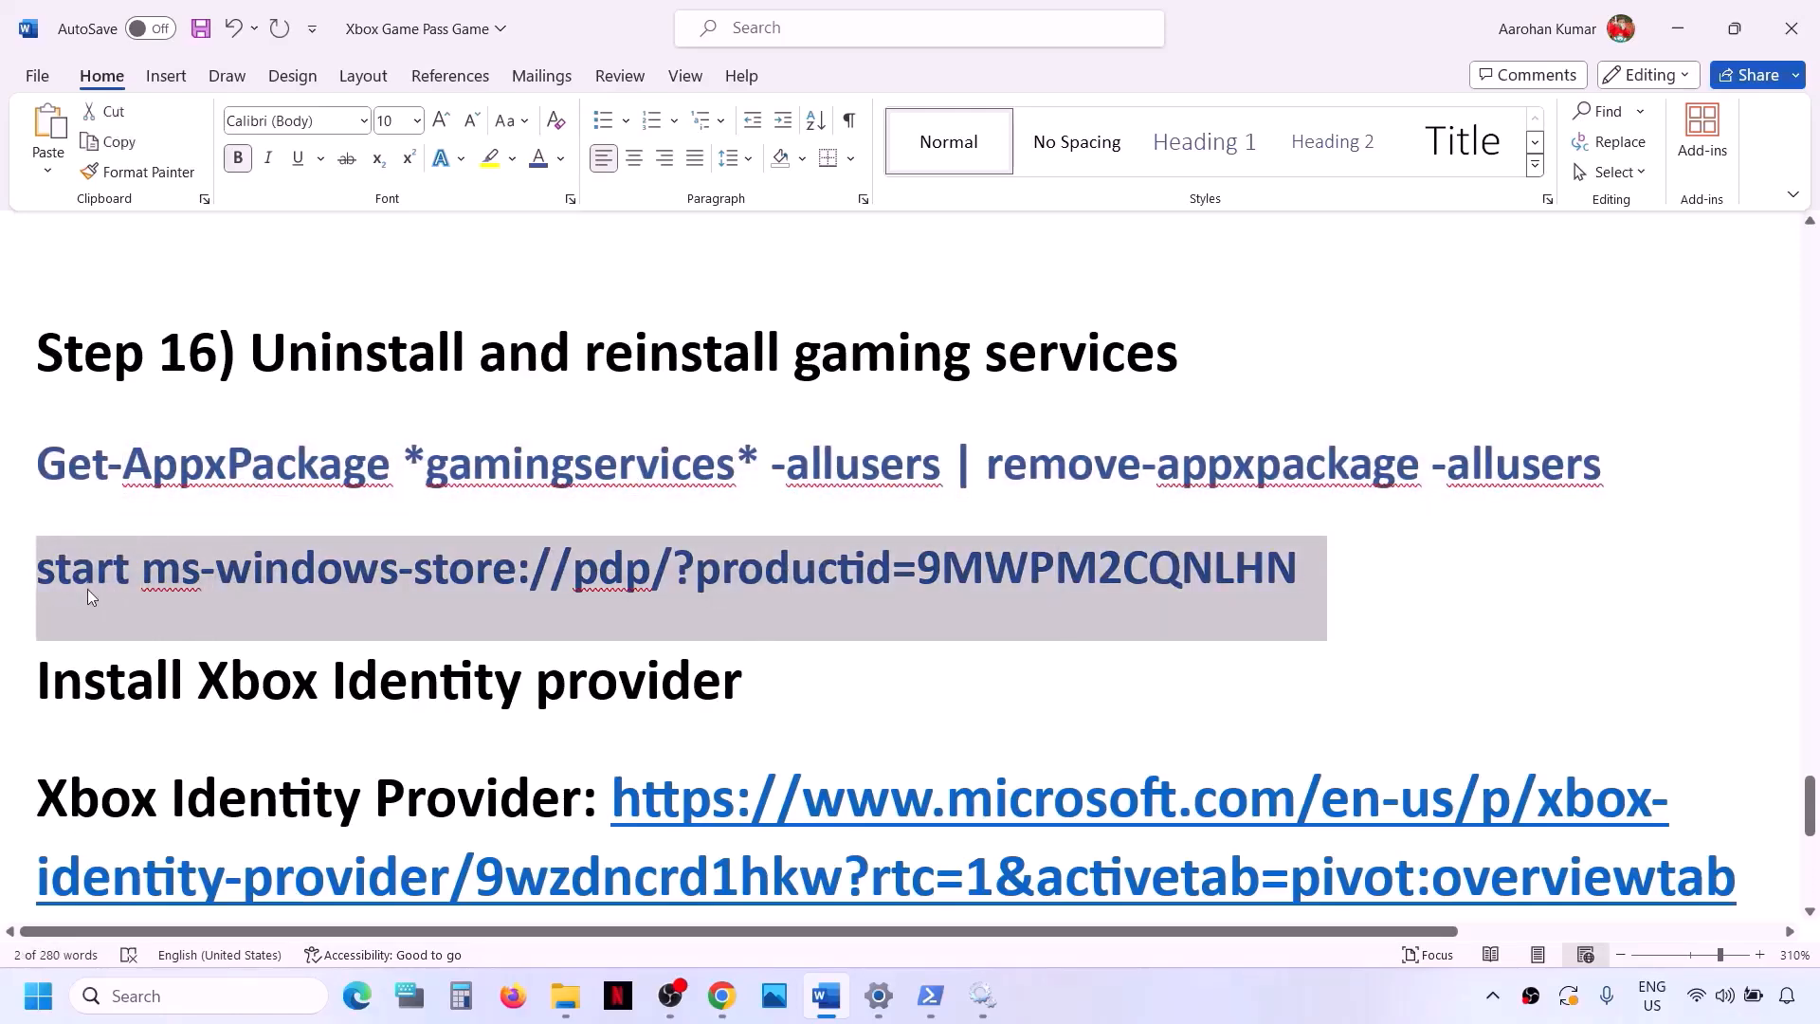
pyautogui.hotkey('alt', 'Tab')
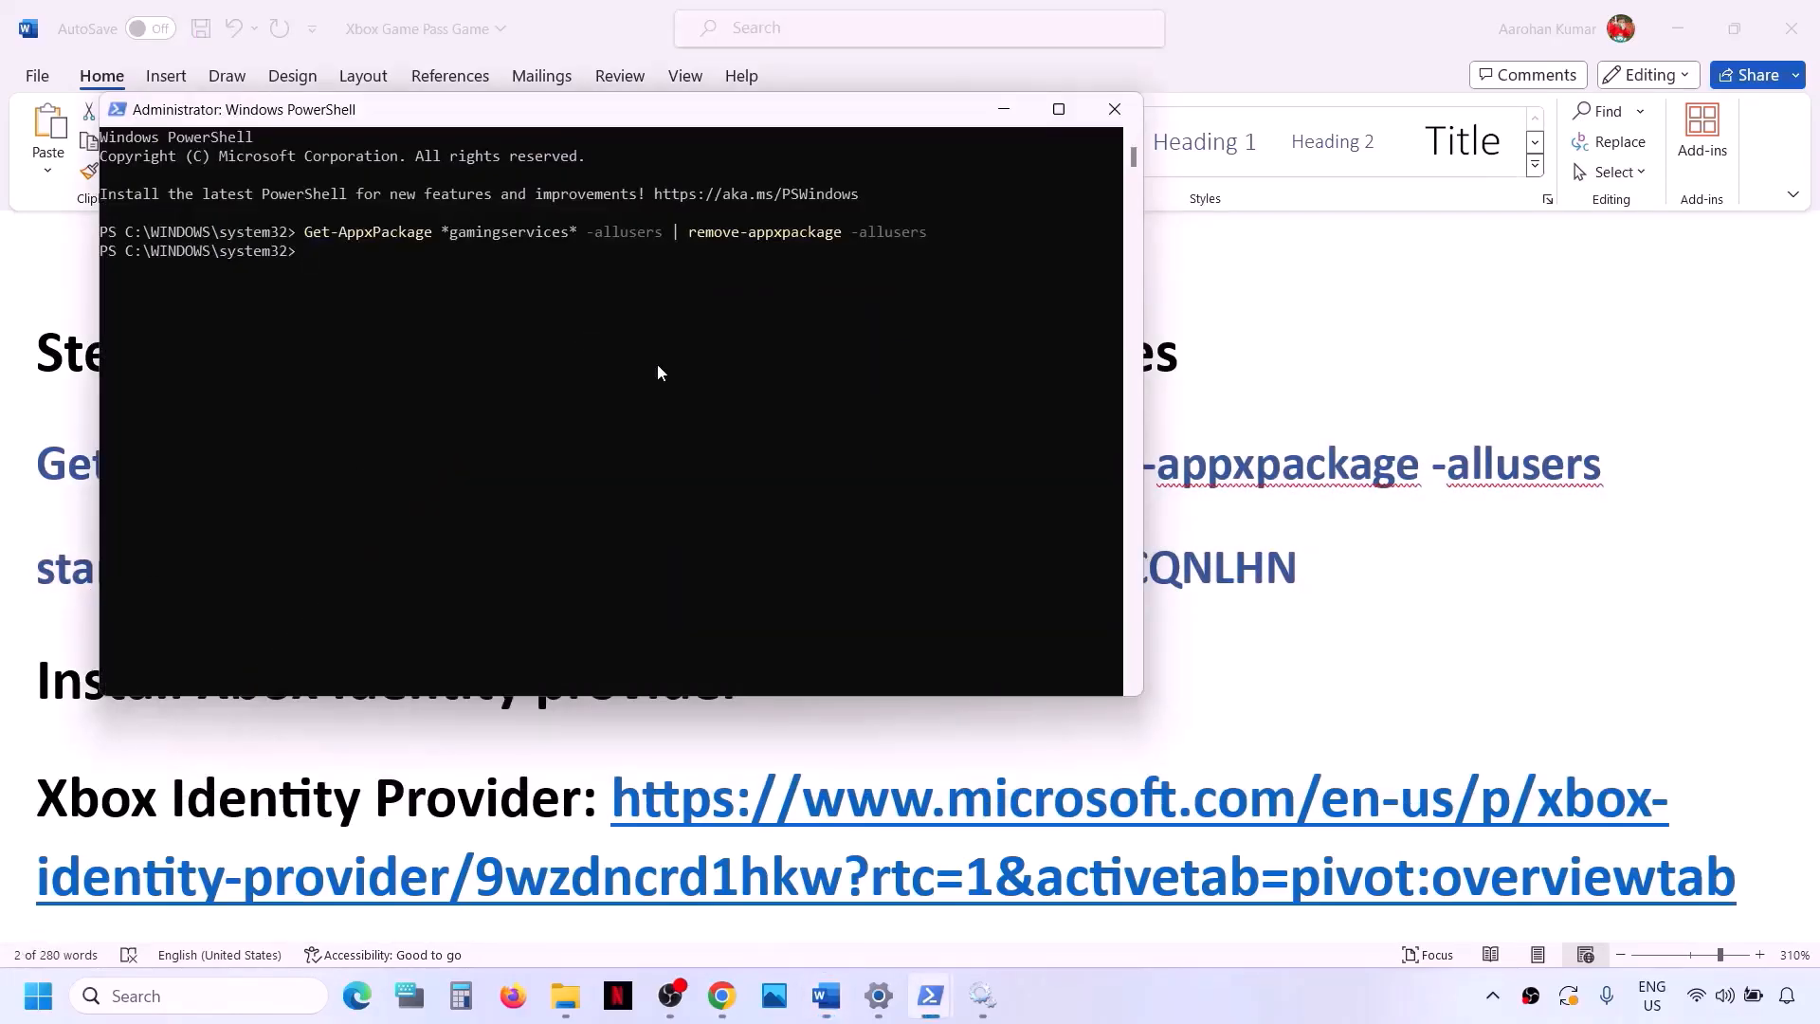
pyautogui.hotkey('ctrl', 'v')
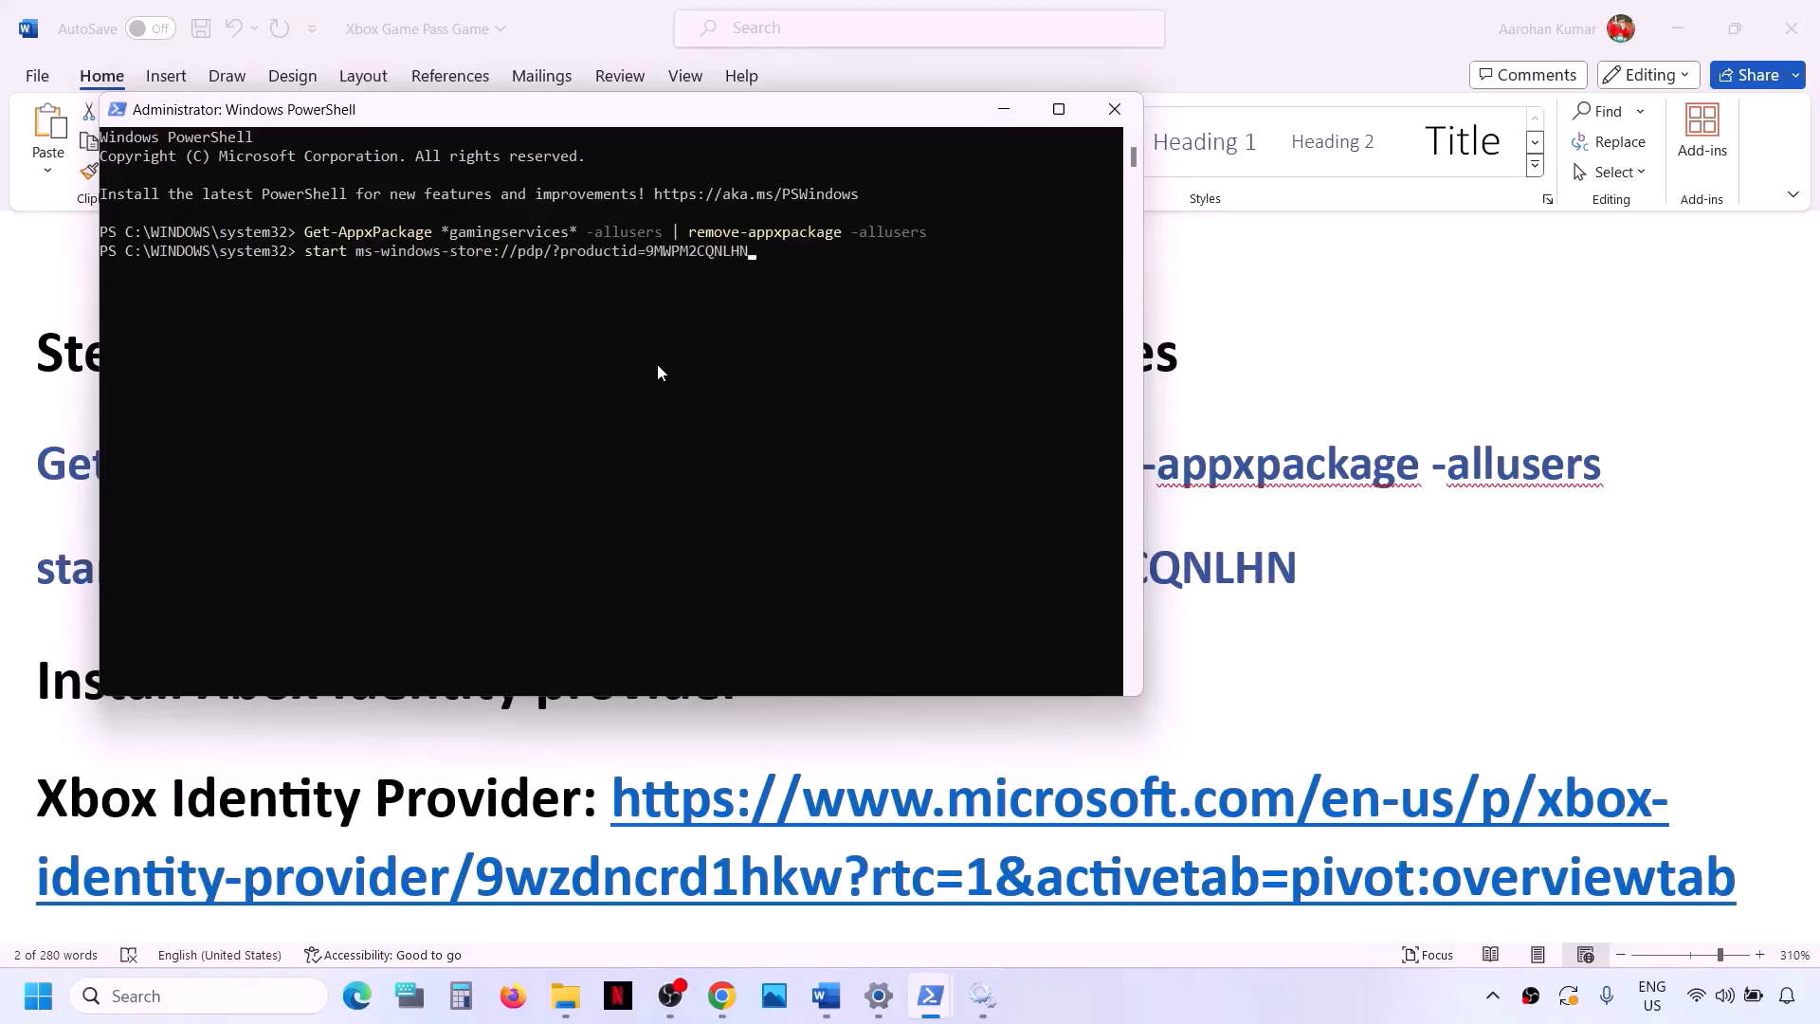
pyautogui.press('Return')
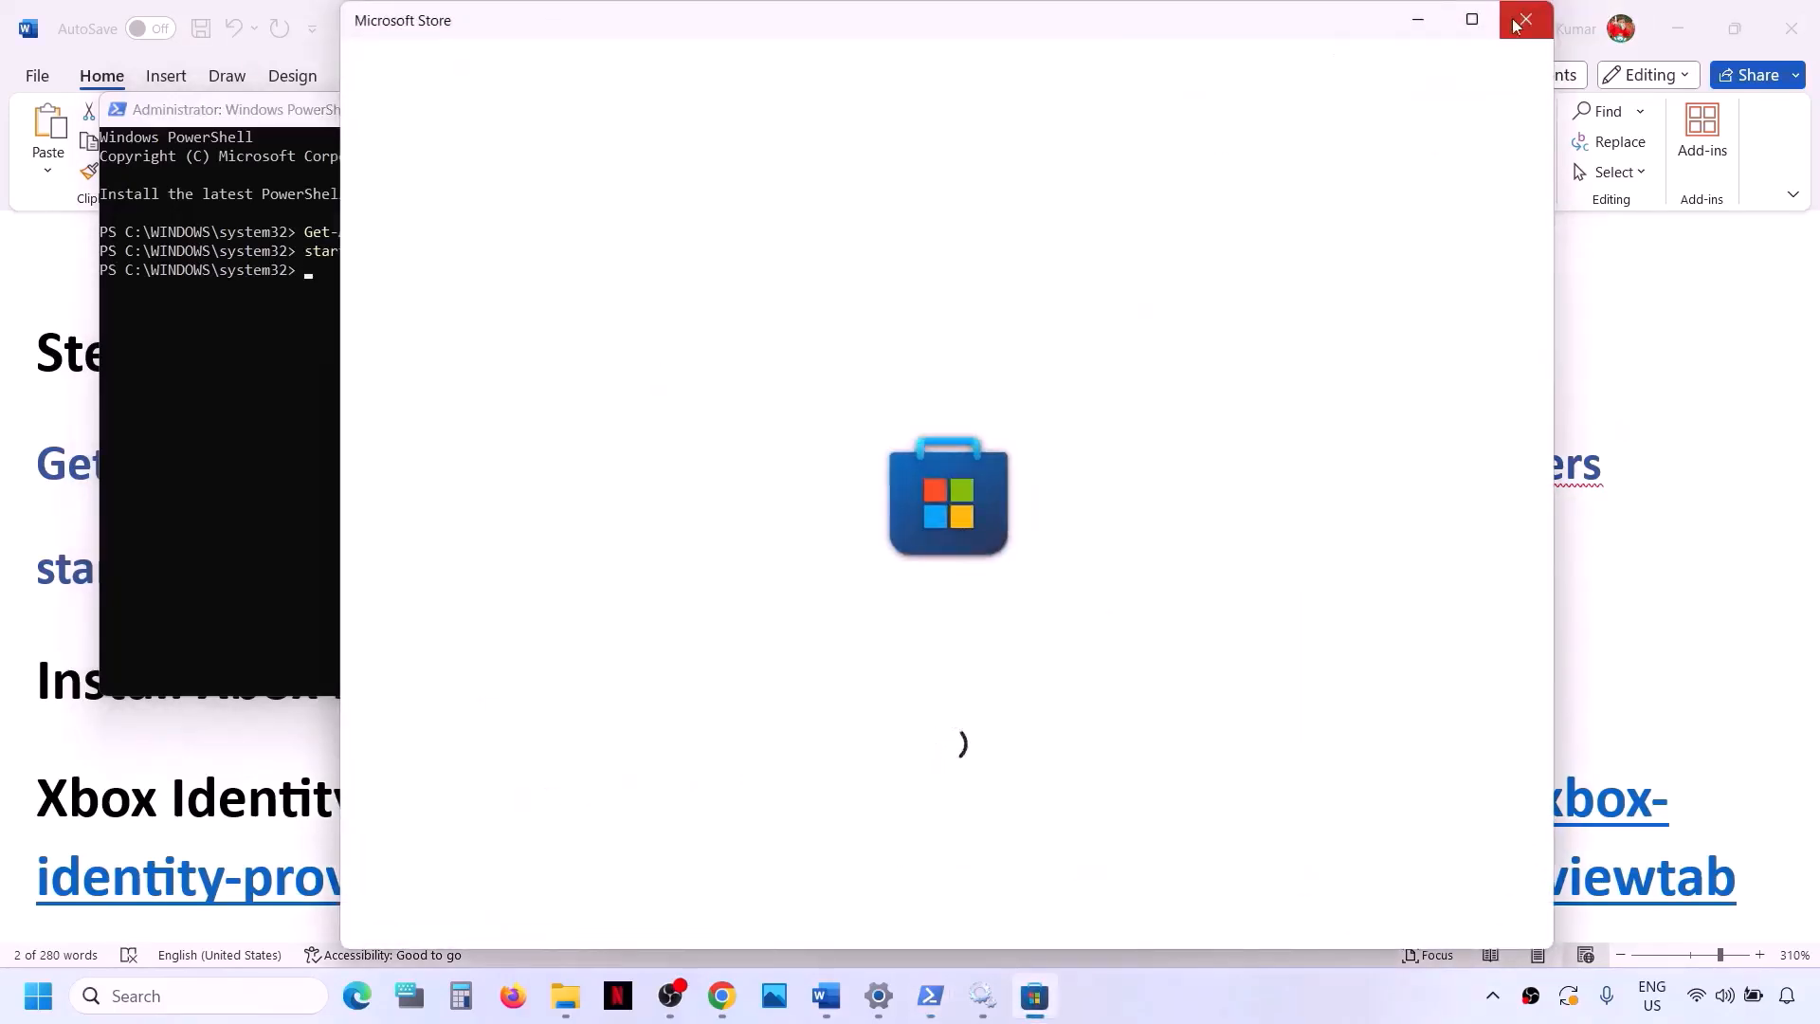
# Step: Maximize the Microsoft Store window and install Gaming Services from its product page
pyautogui.click(1488, 20)
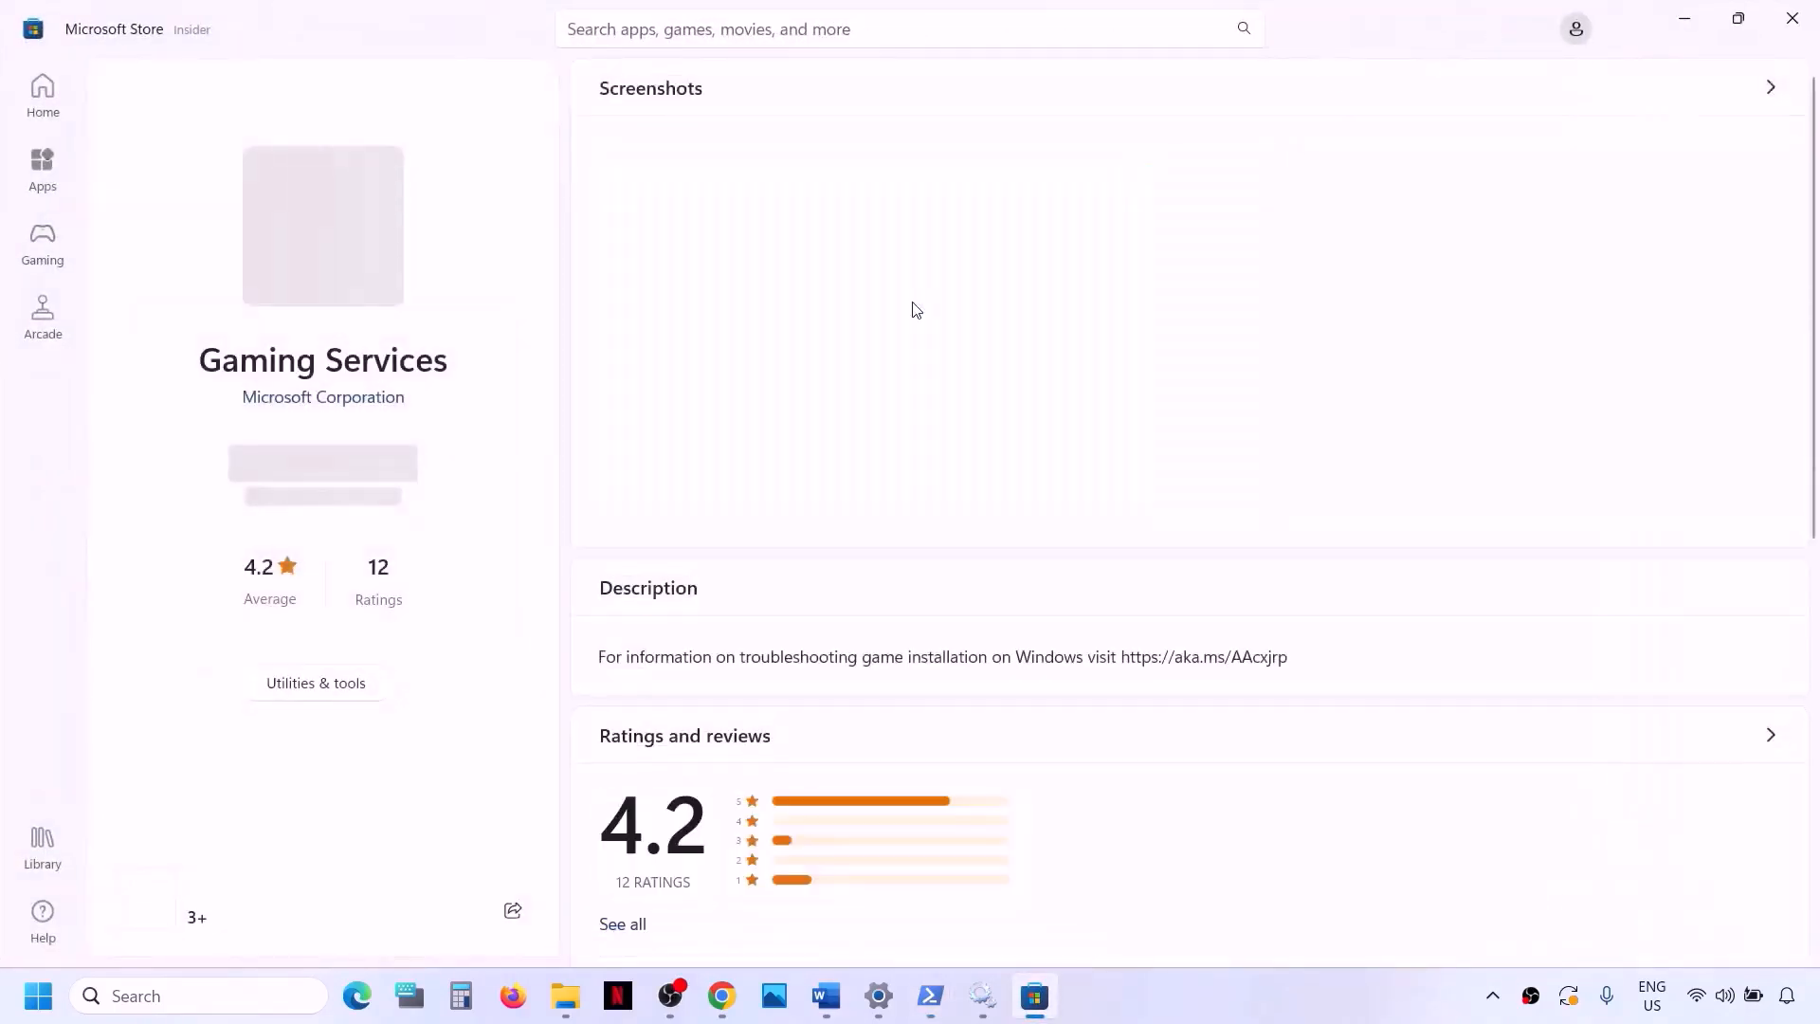
pyautogui.click(339, 472)
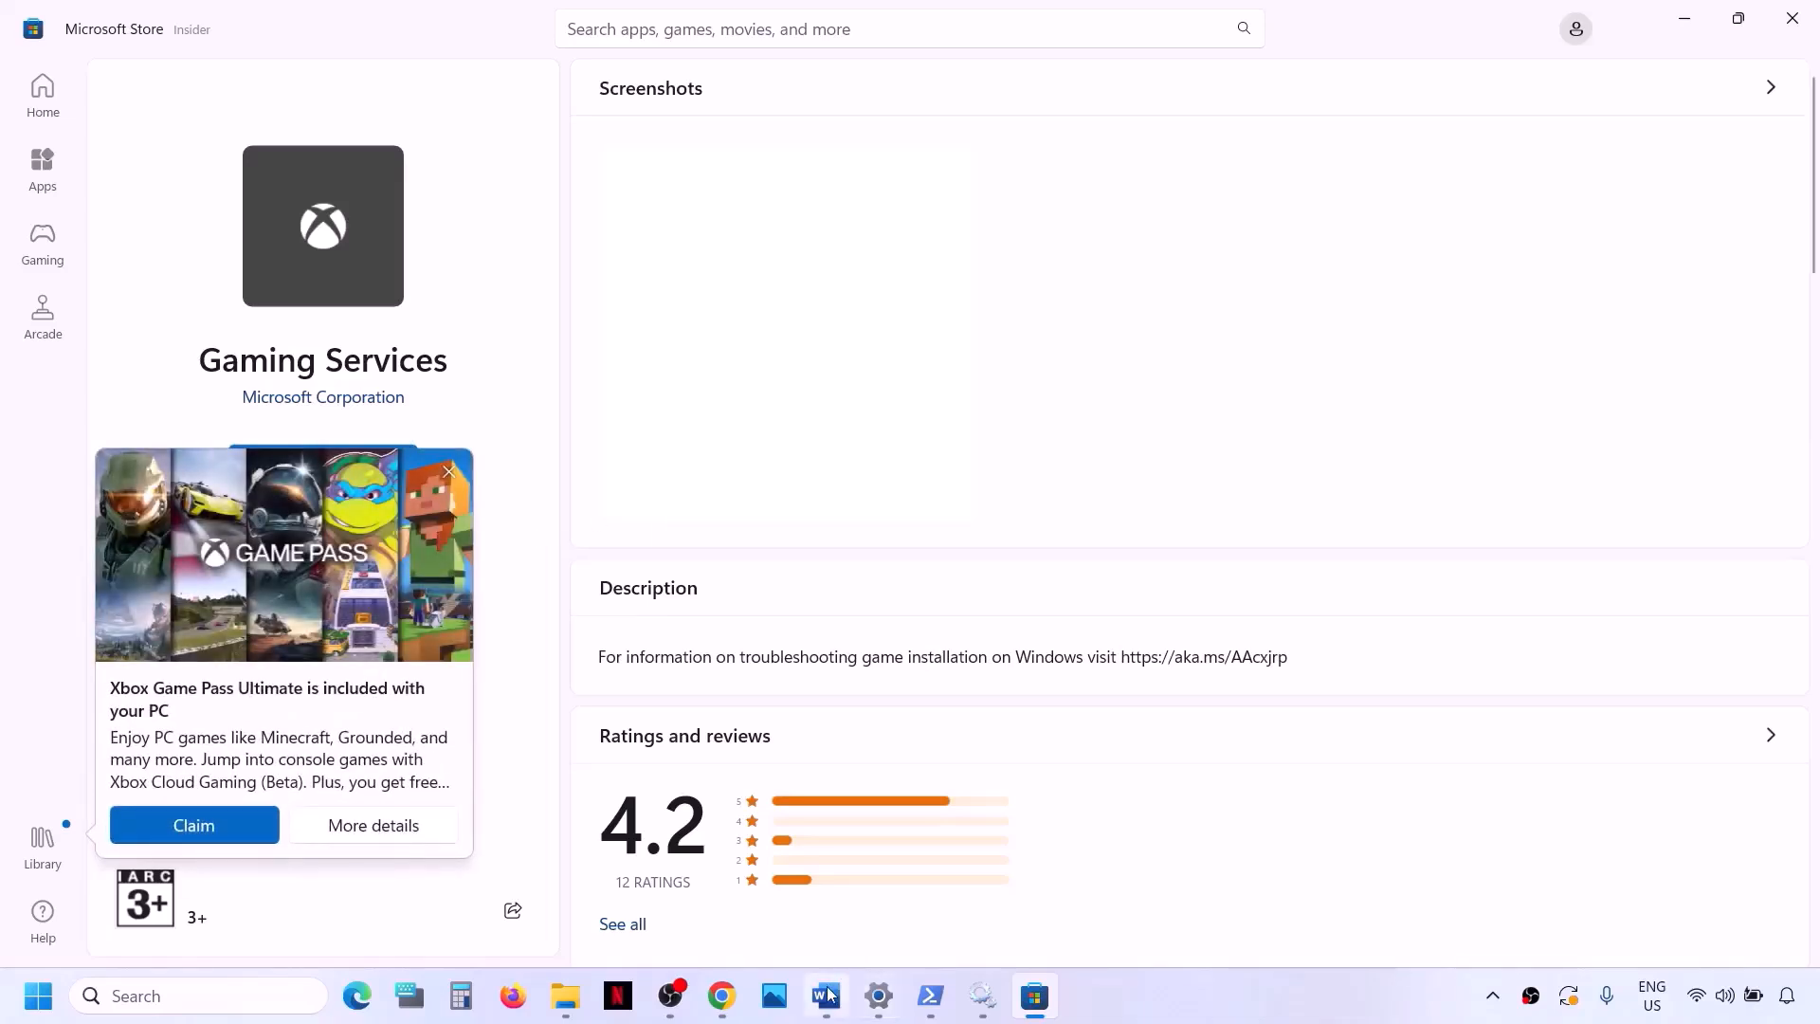
# Step: Switch back to the Word document and copy the Xbox Identity Provider link under Step 16
pyautogui.moveTo(858, 1008)
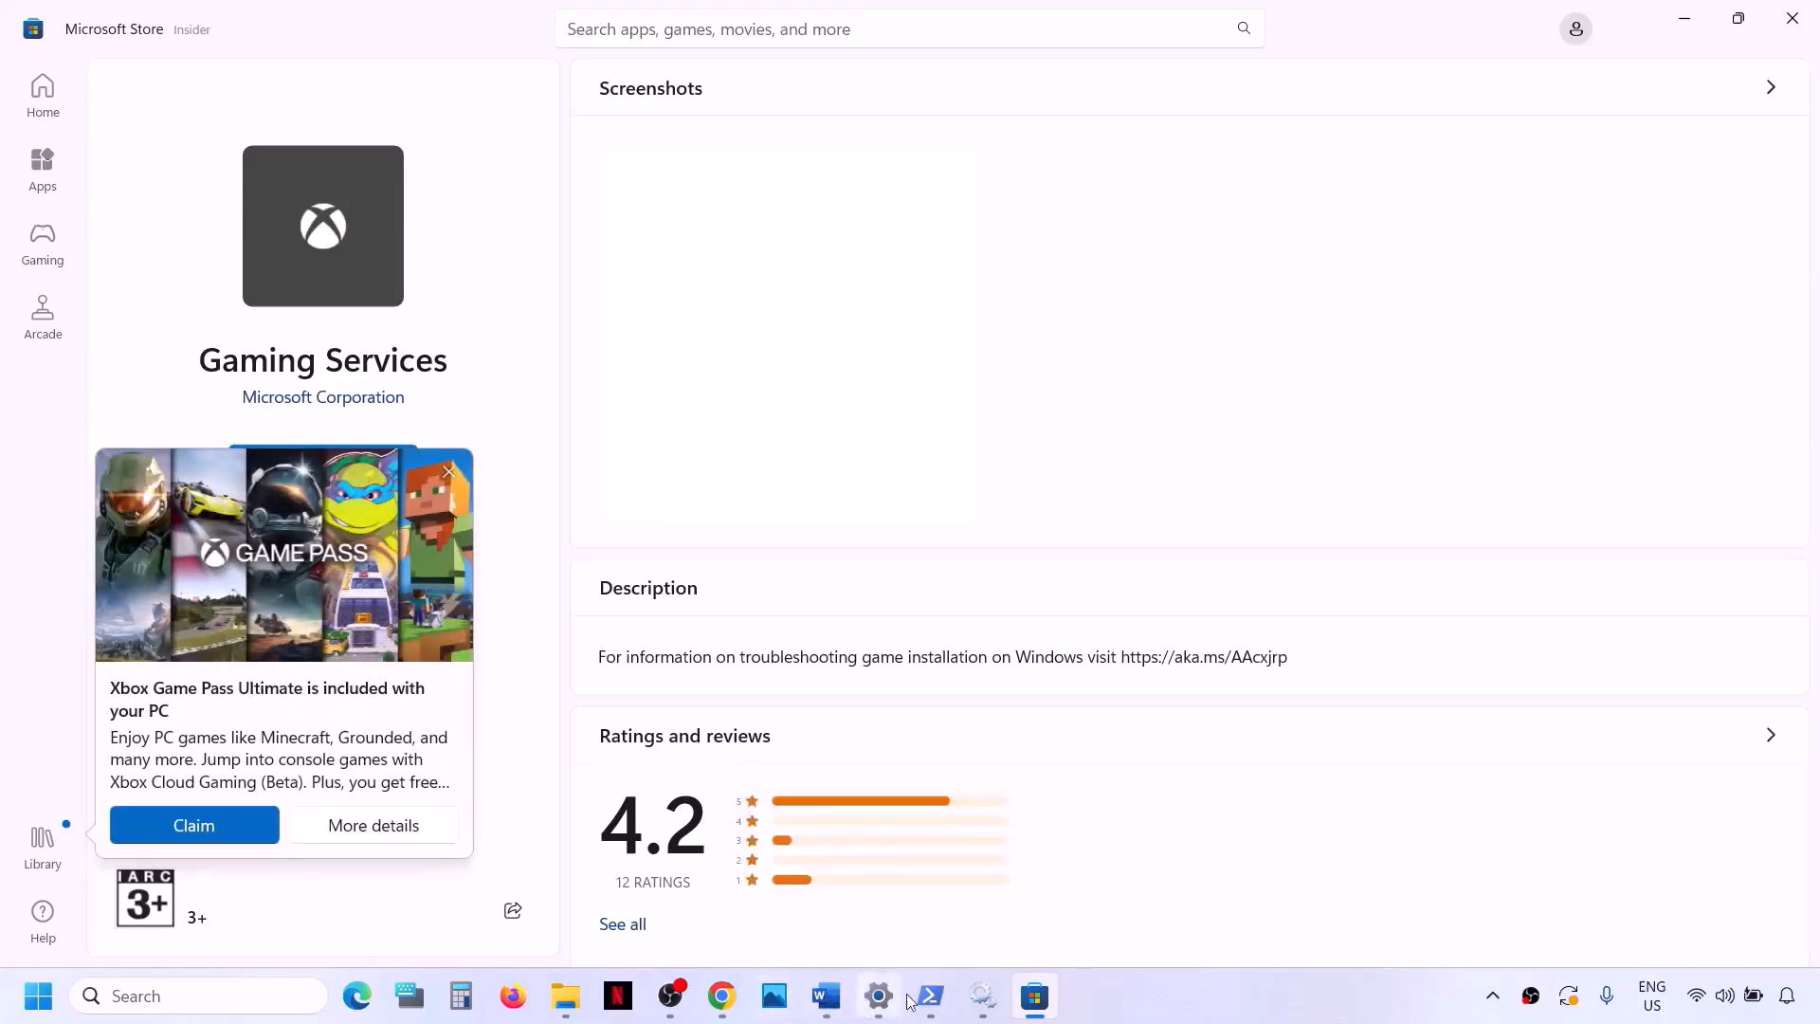
pyautogui.click(827, 998)
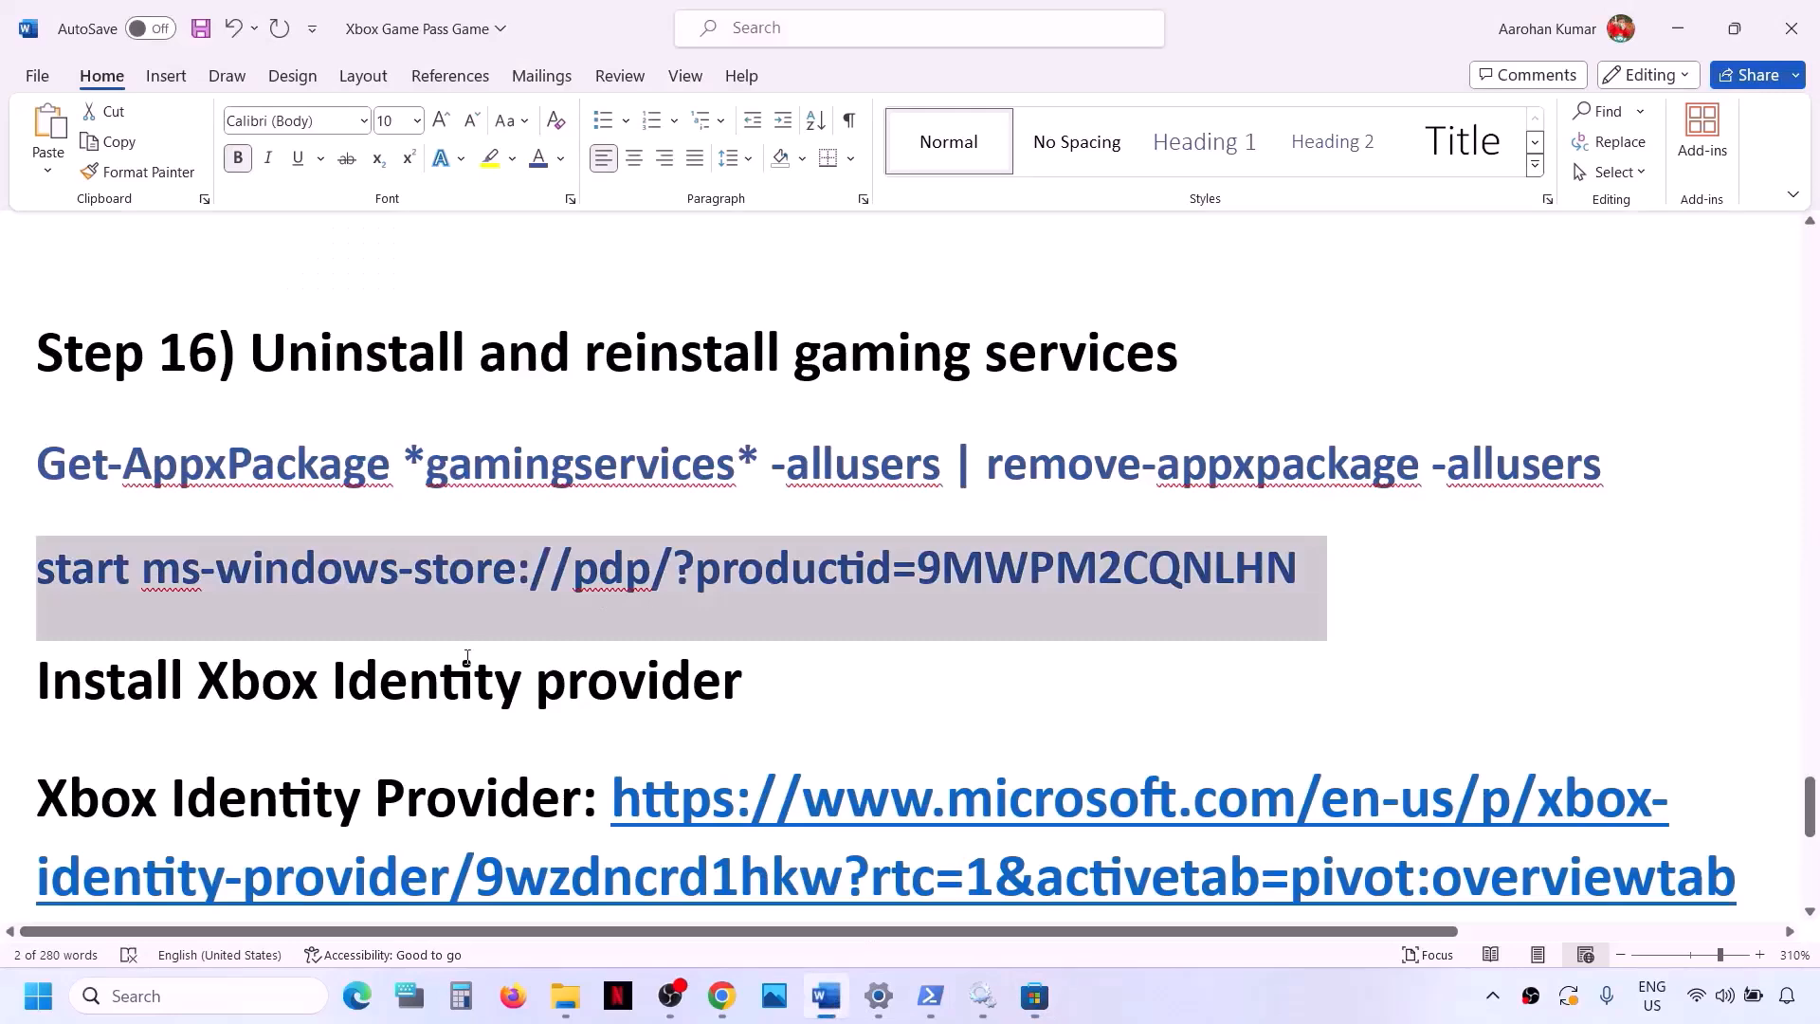
pyautogui.scroll(-3, 467, 656)
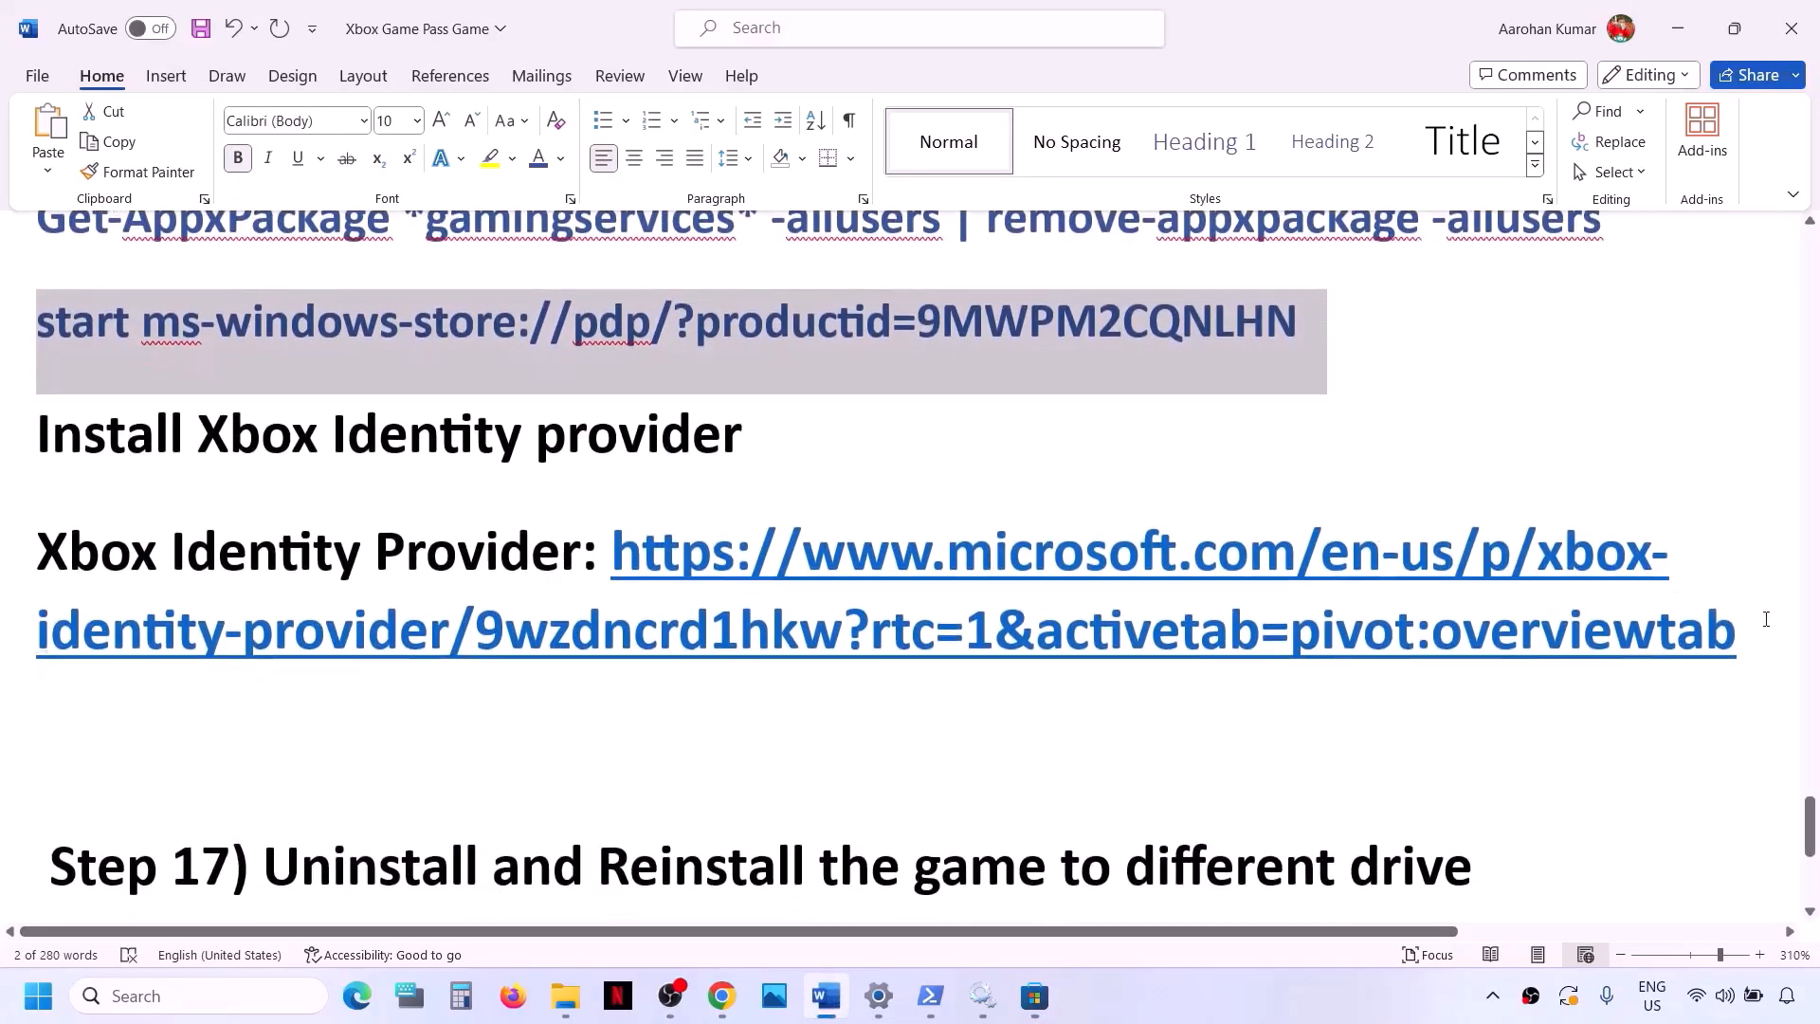
pyautogui.moveTo(1752, 631); pyautogui.dragTo(612, 541)
pyautogui.hotkey('ctrl', 'c')
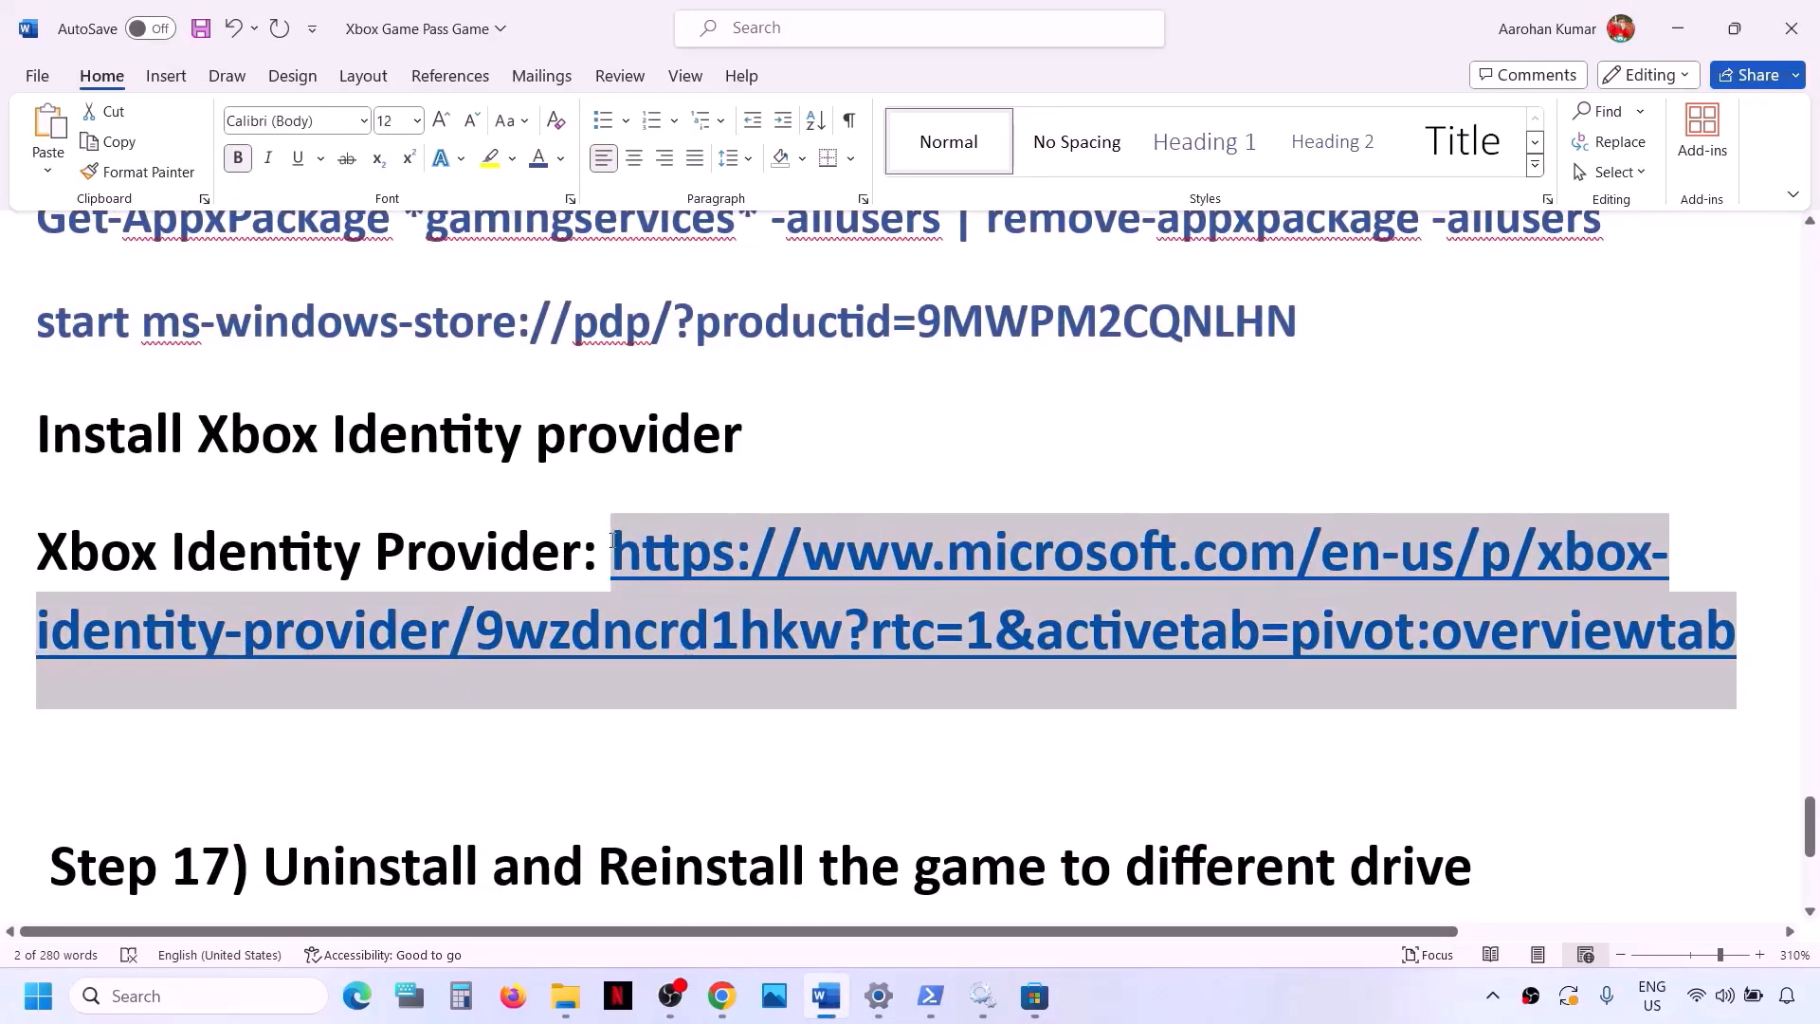
# Step: Switch to Chrome and open the copied Xbox Identity Provider link in a new tab
pyautogui.click(722, 996)
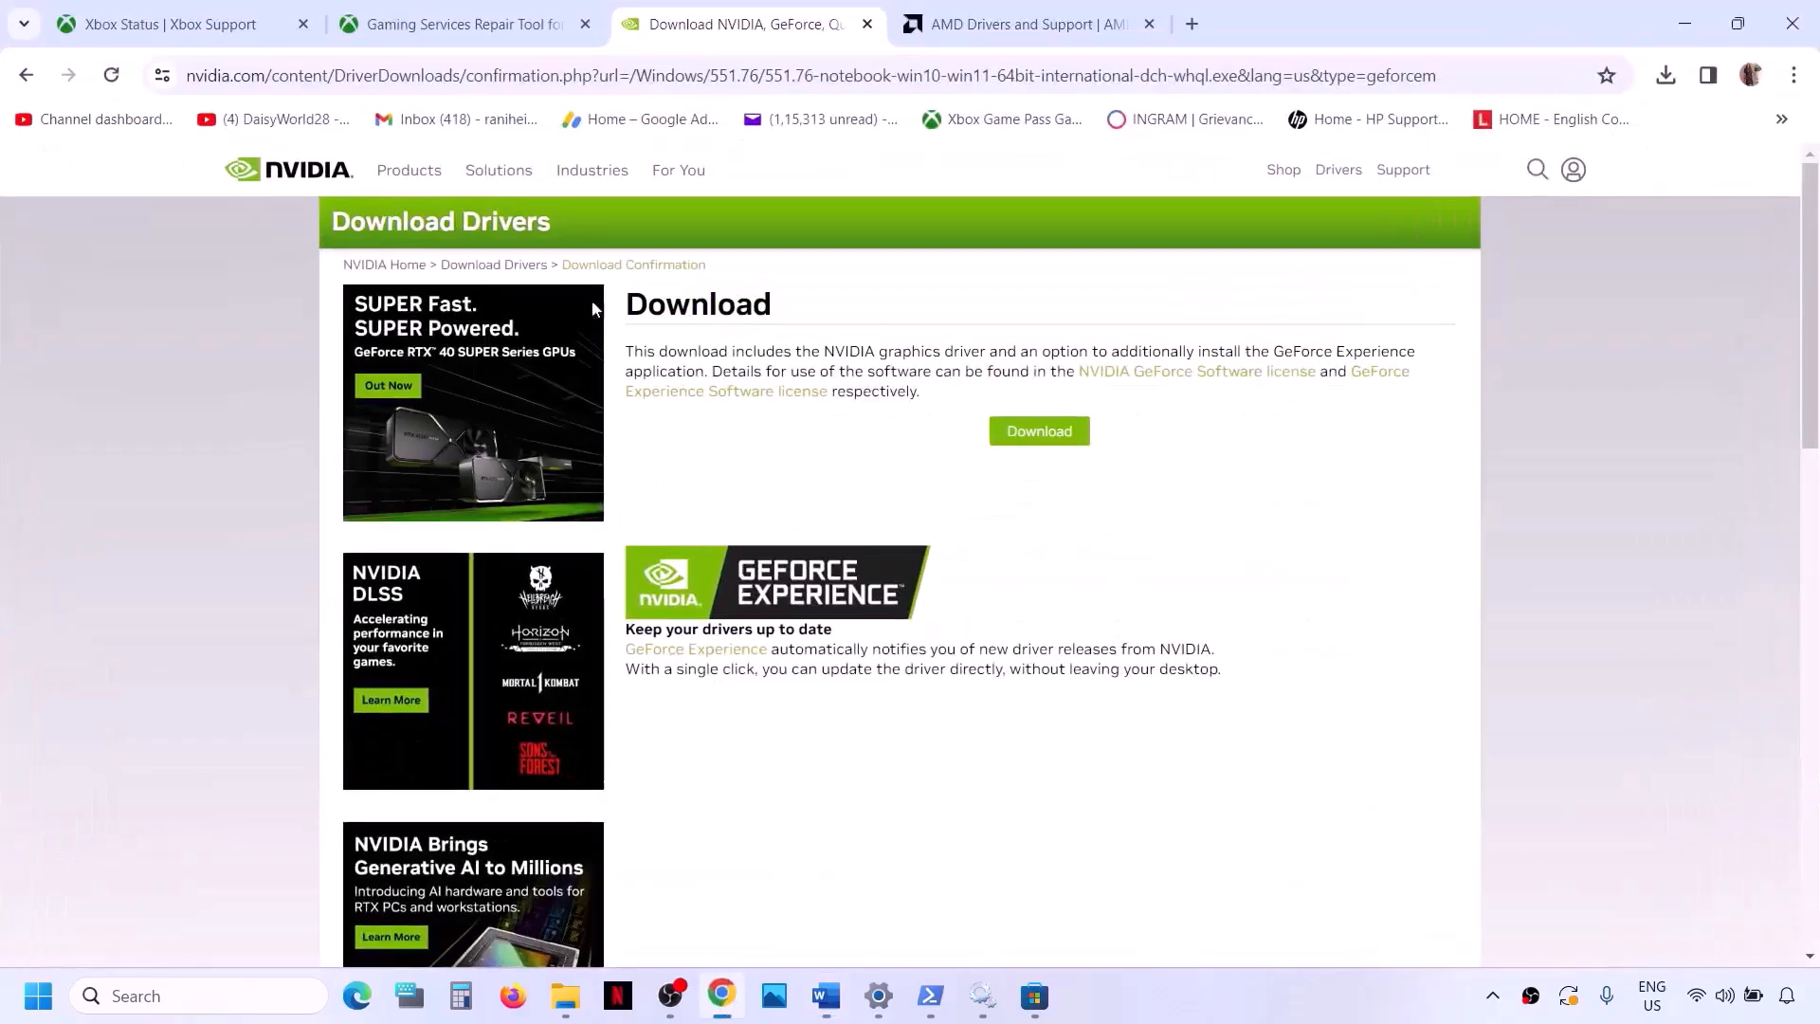
pyautogui.click(1193, 23)
pyautogui.hotkey('ctrl', 'v')
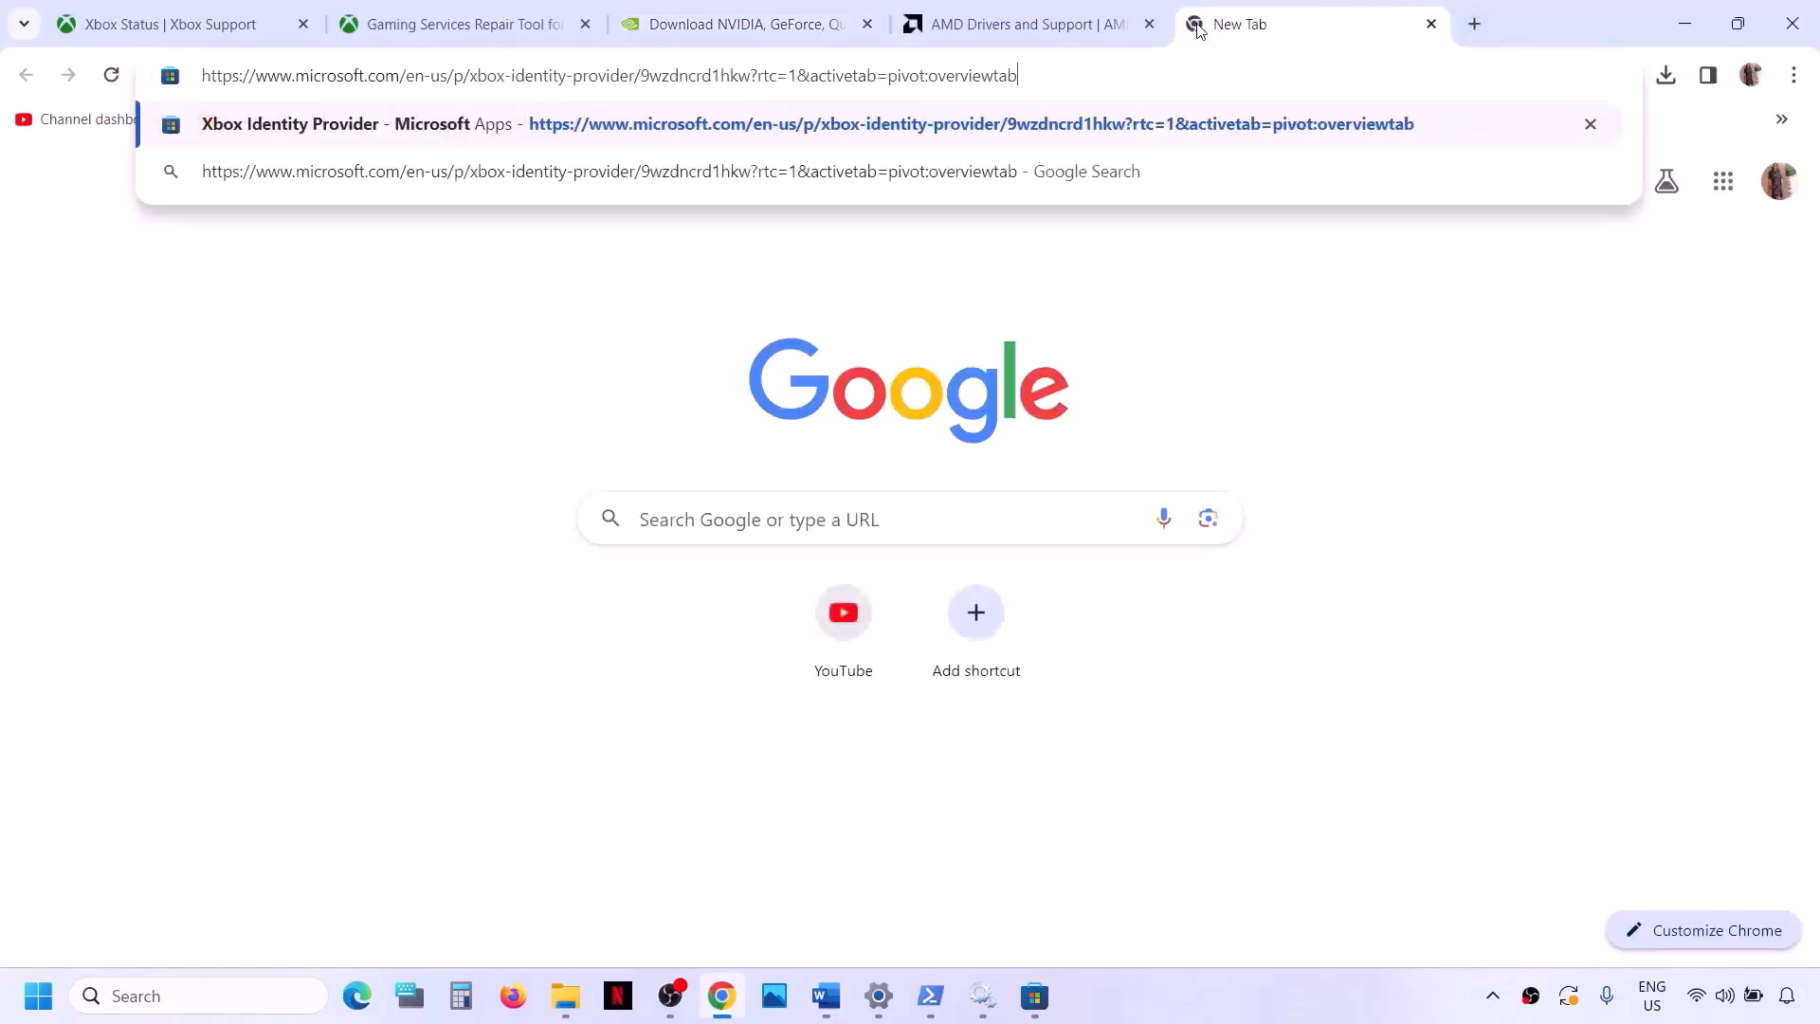
pyautogui.press('Return')
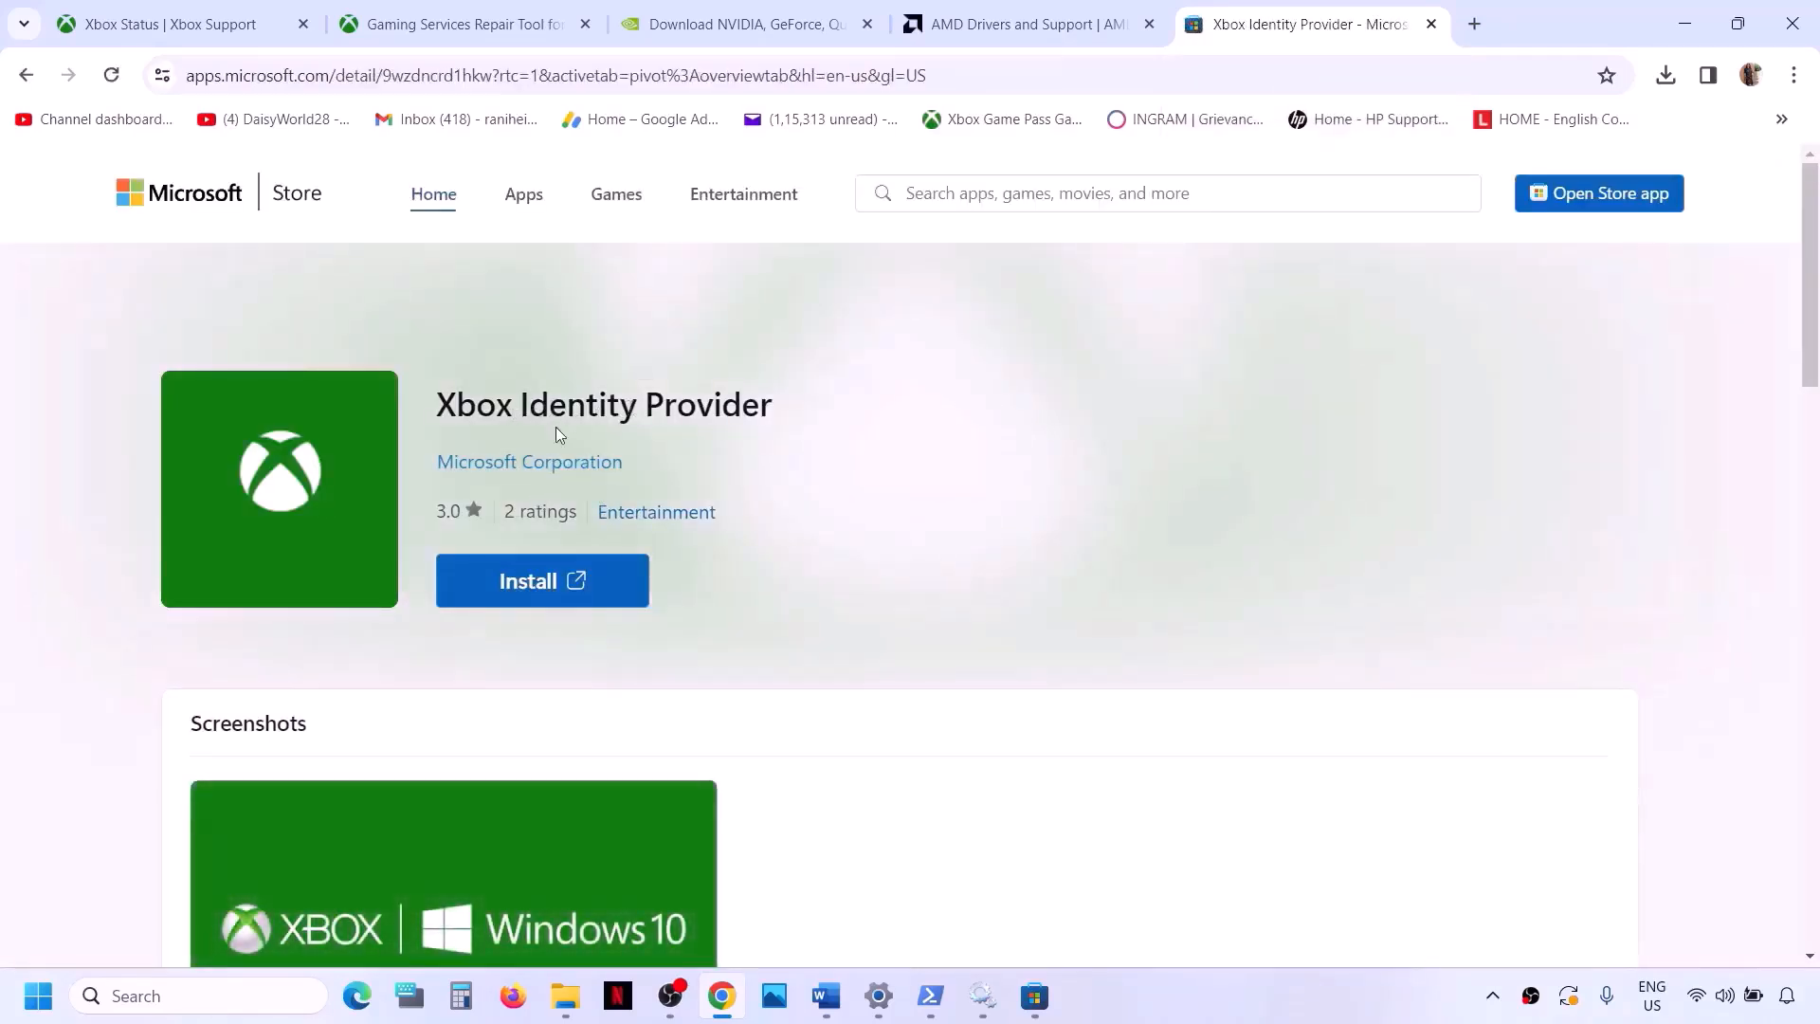
# Step: Launch the Xbox Identity Provider installation from the web page in the Microsoft Store app, and close the Store dialog
pyautogui.click(560, 588)
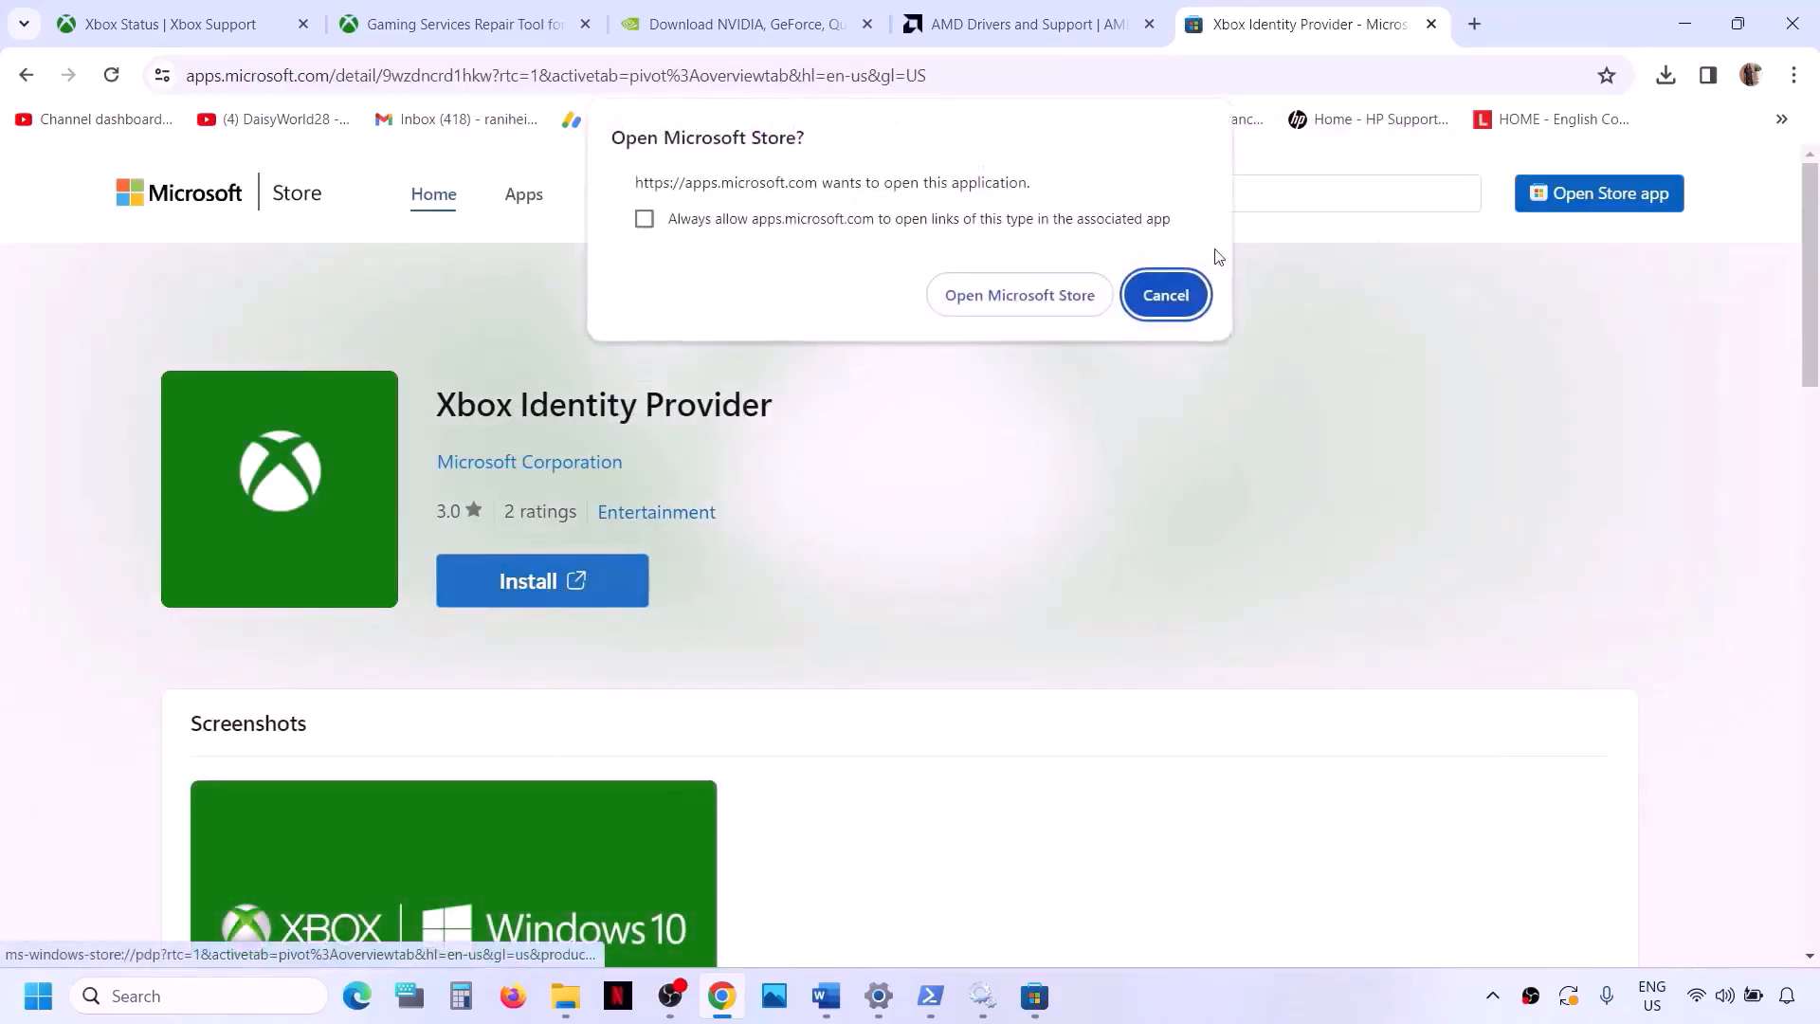
pyautogui.click(1020, 296)
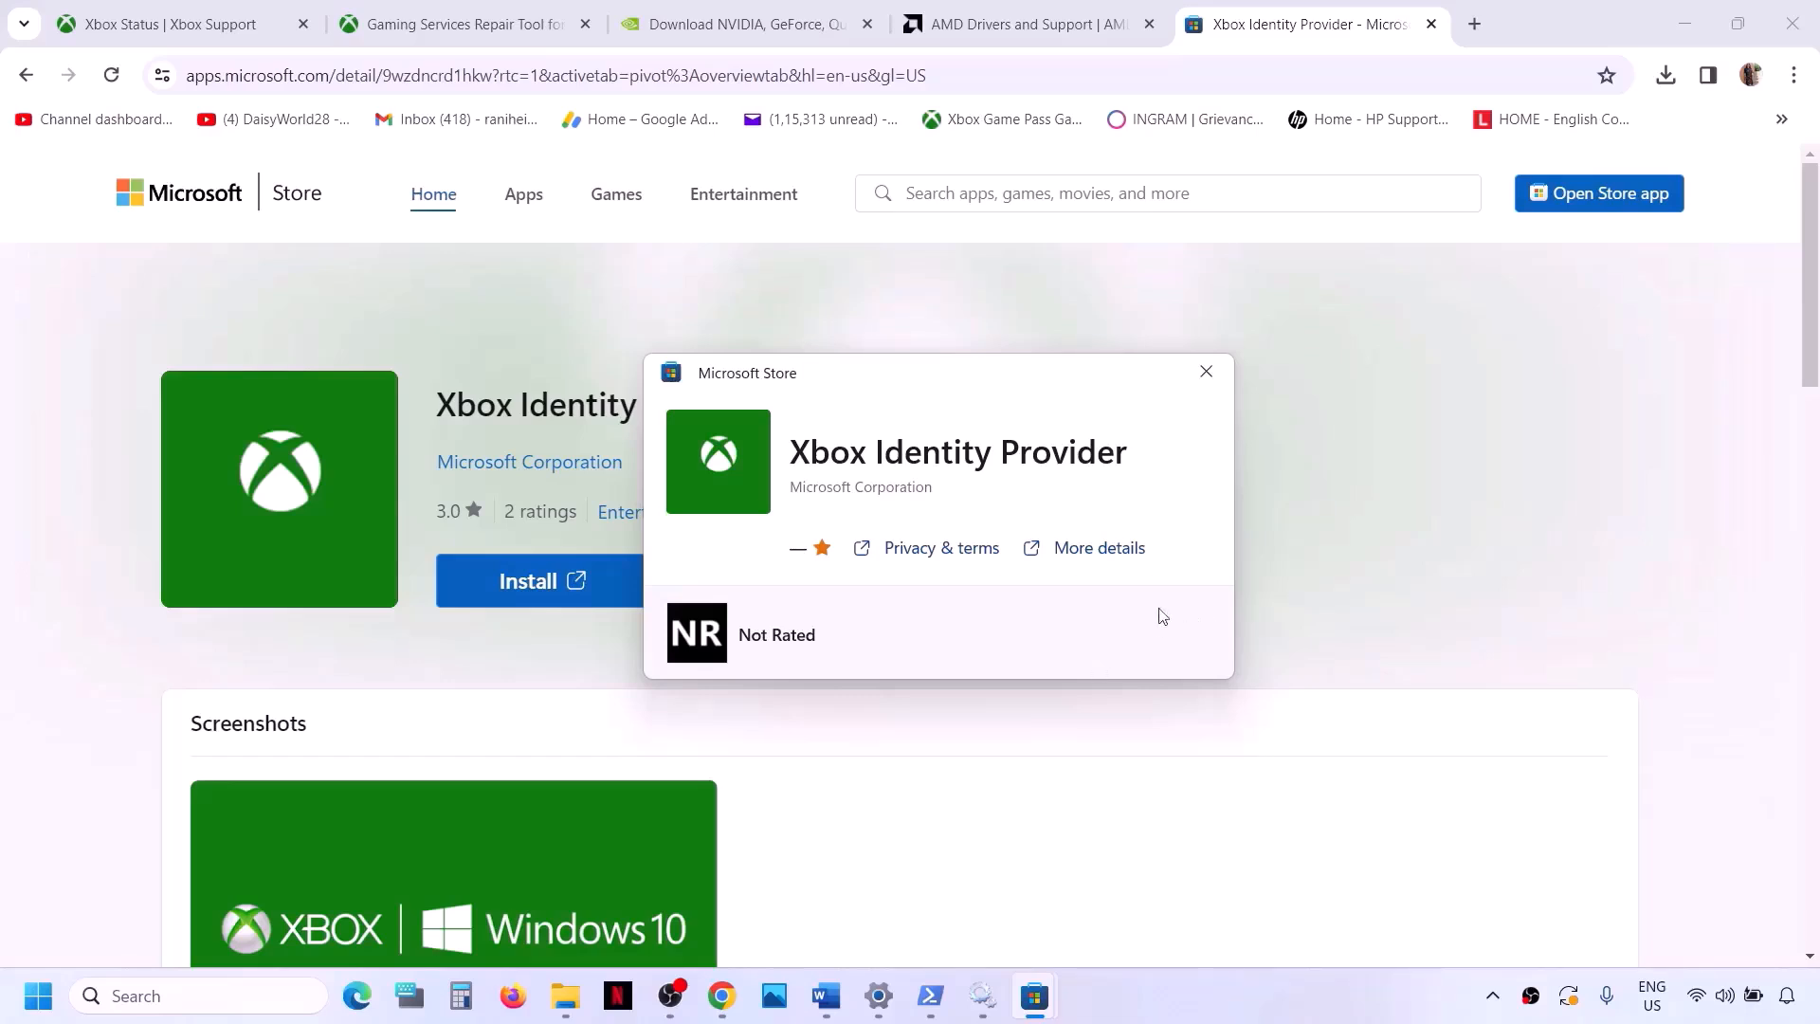
pyautogui.click(1206, 371)
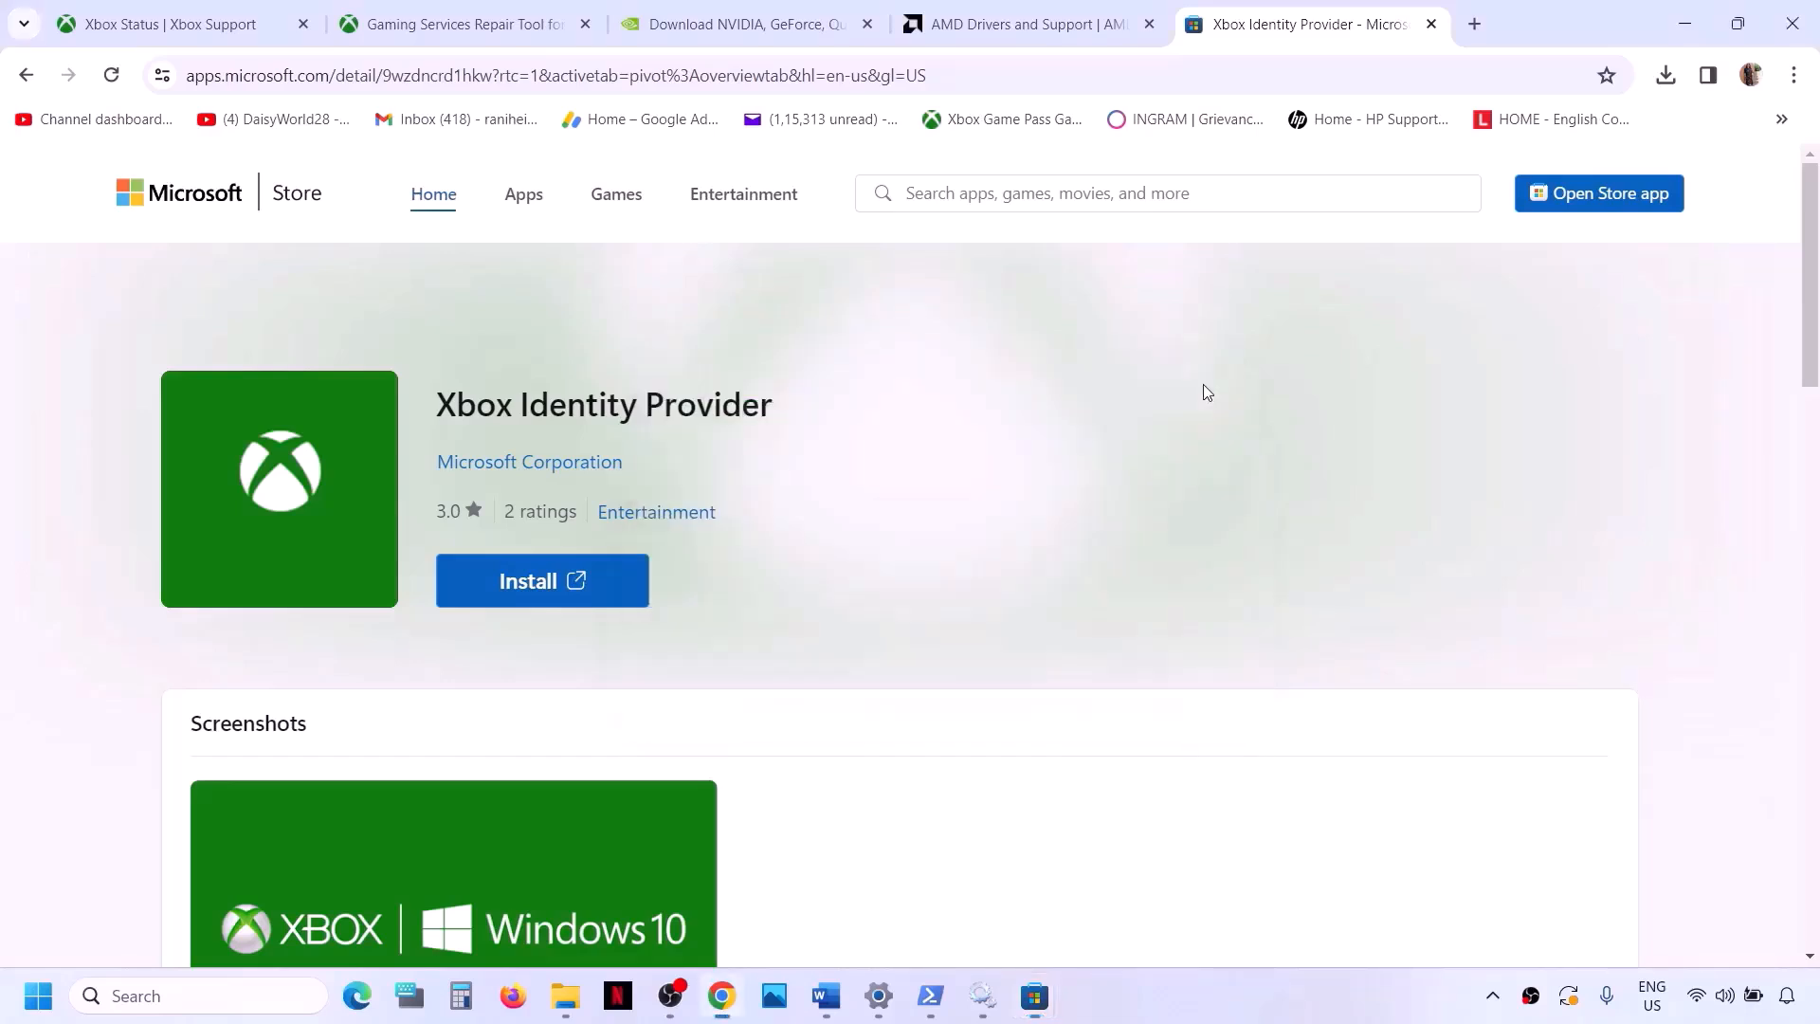
# Step: Switch to the Word document and highlight the Step 17 heading text about reinstalling the game to a different drive
pyautogui.click(827, 996)
pyautogui.scroll(-2, 556, 738)
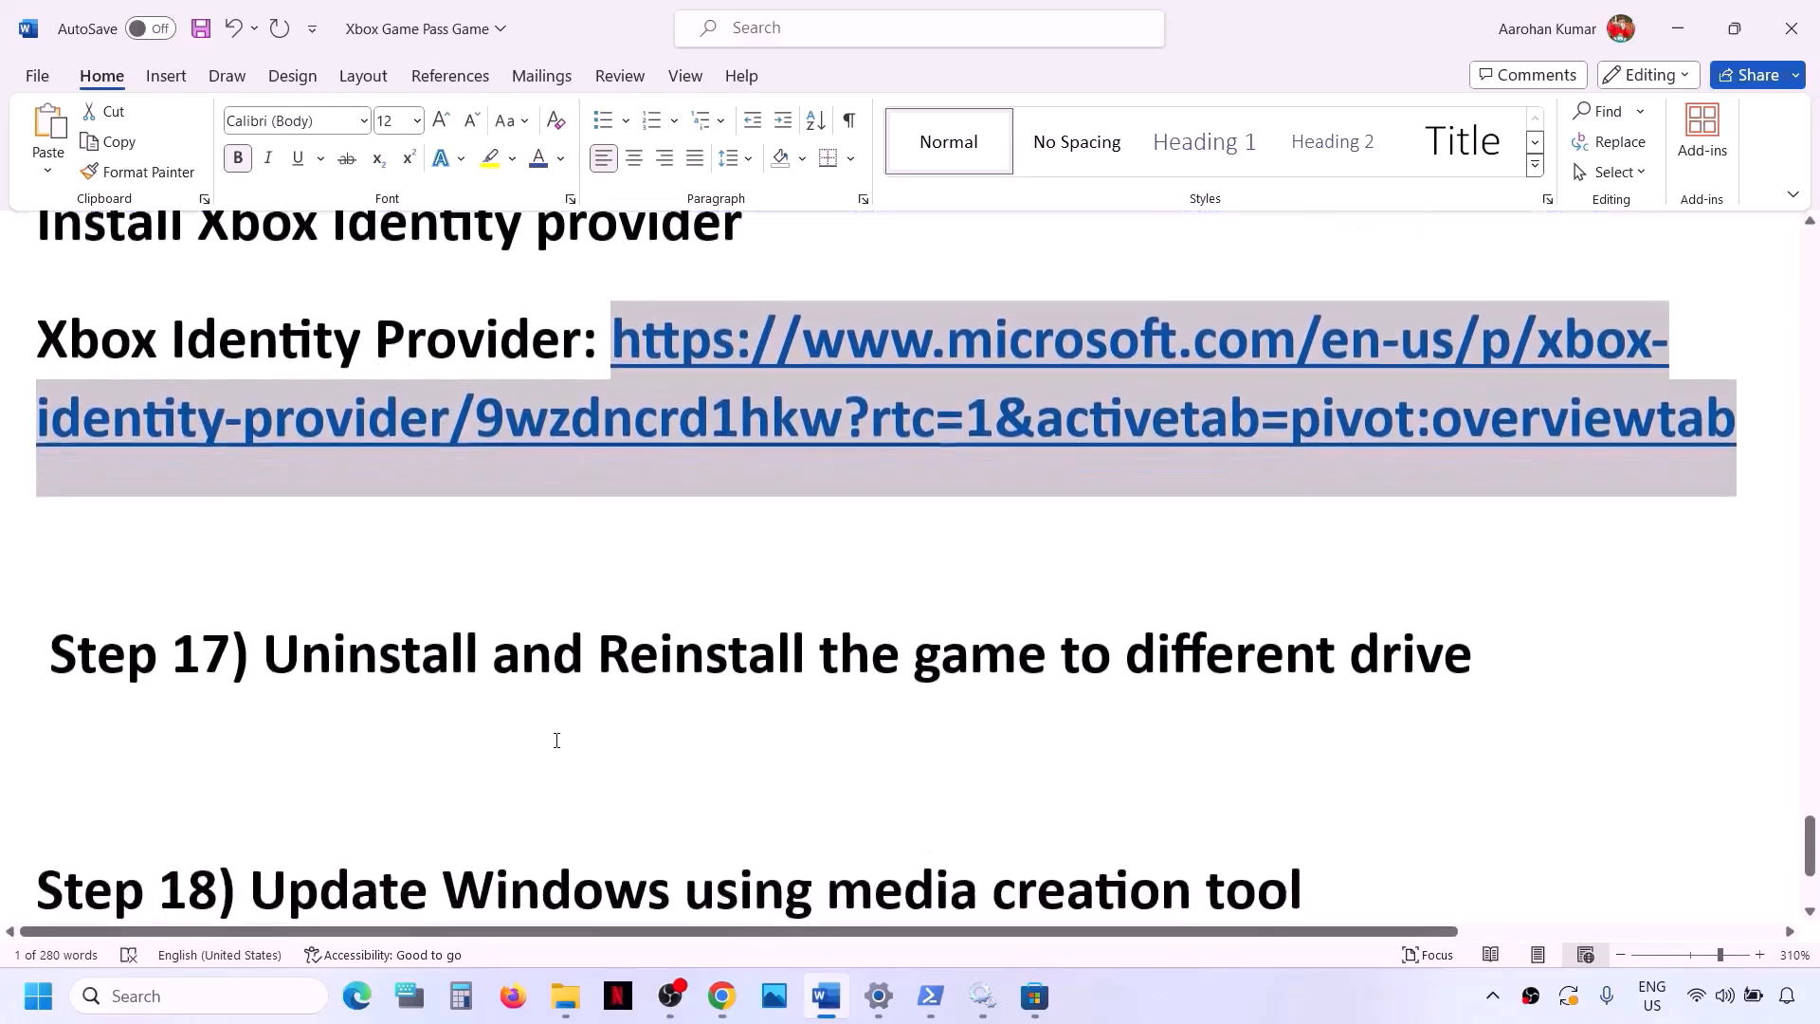
pyautogui.scroll(1, 557, 736)
pyautogui.moveTo(280, 709); pyautogui.dragTo(1480, 677)
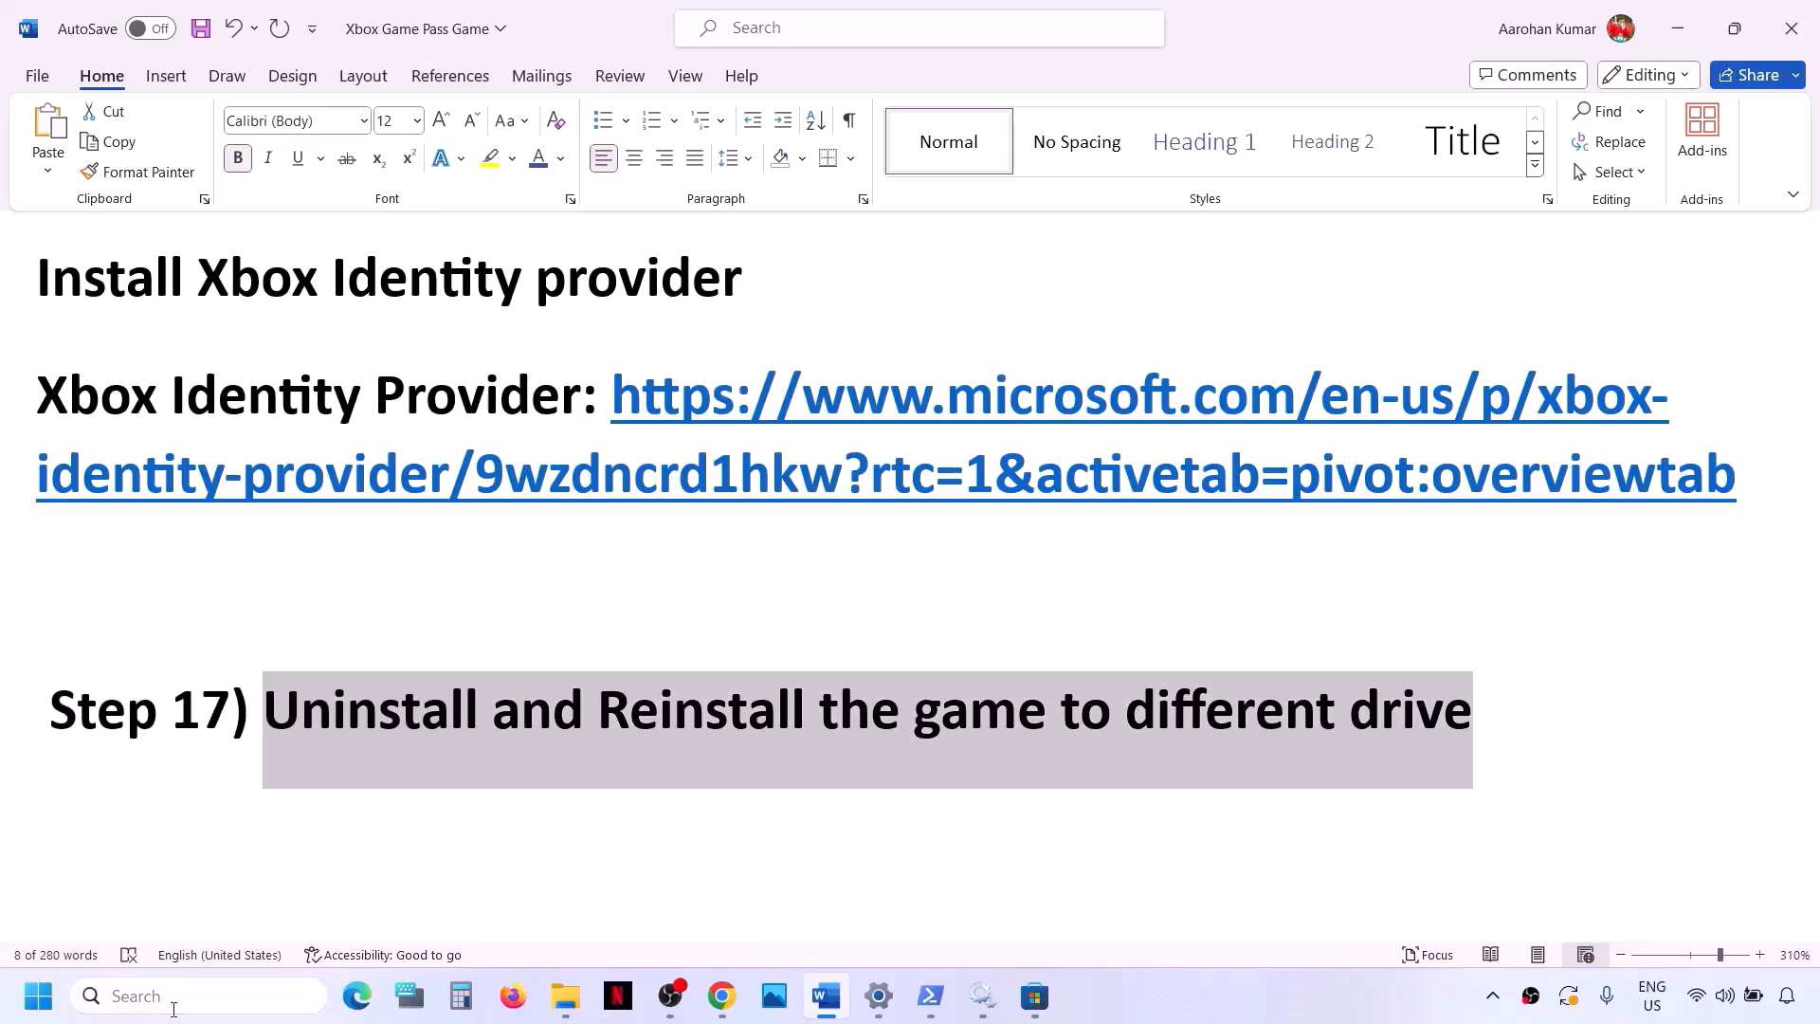
# Step: Launch the Xbox app in a maximized window, decline the Game Pass offer, restart the app and dismiss the survey
pyautogui.click(171, 1003)
pyautogui.write('xbox')
pyautogui.press('Return')
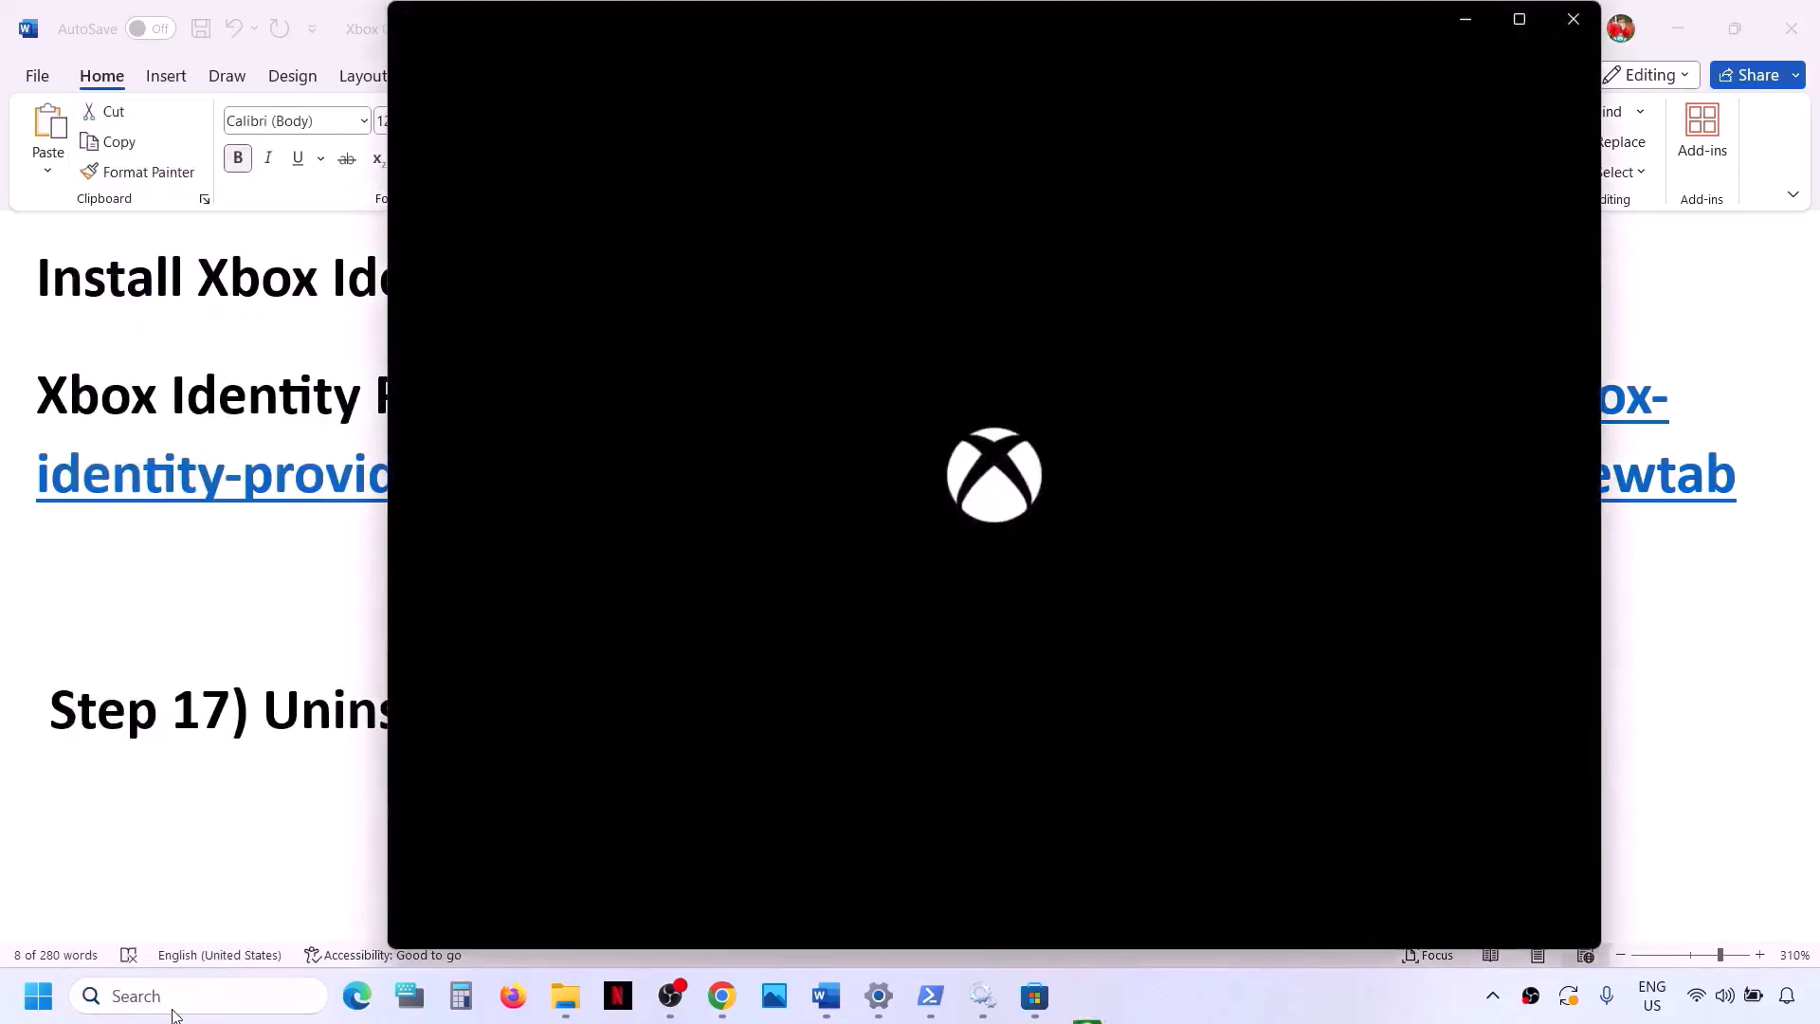
pyautogui.click(1519, 19)
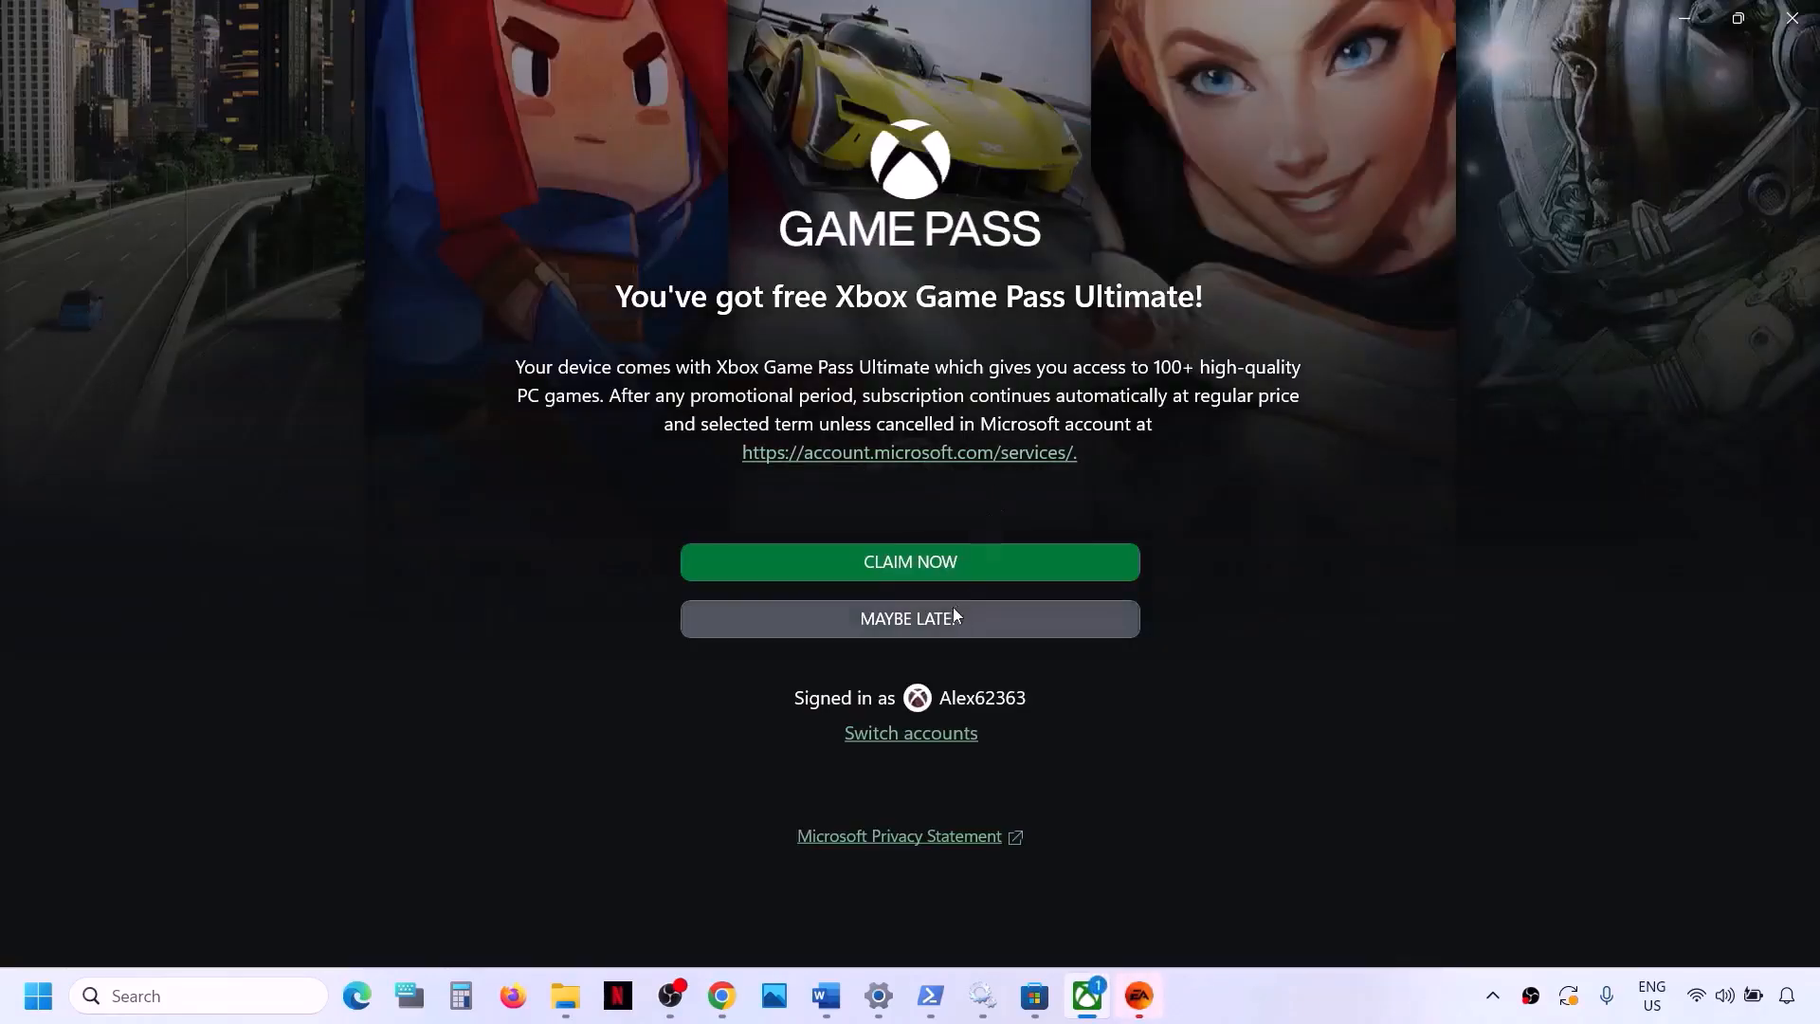
pyautogui.click(940, 623)
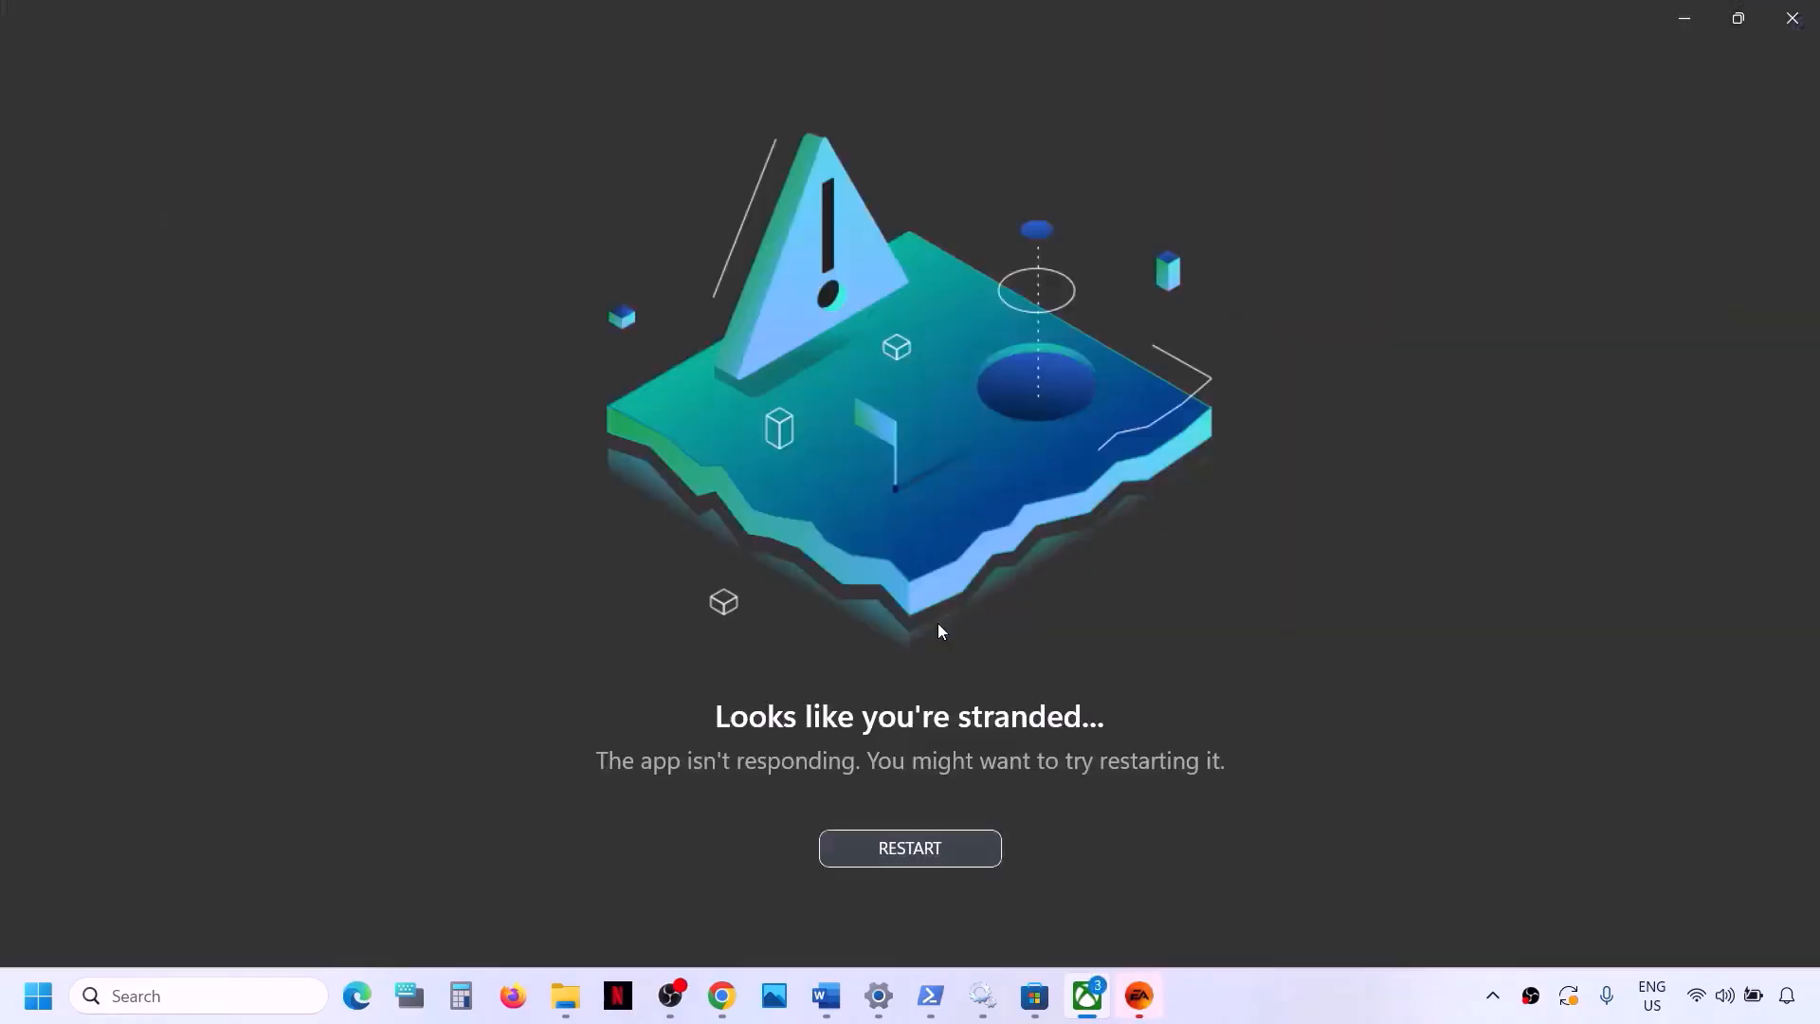
pyautogui.click(901, 857)
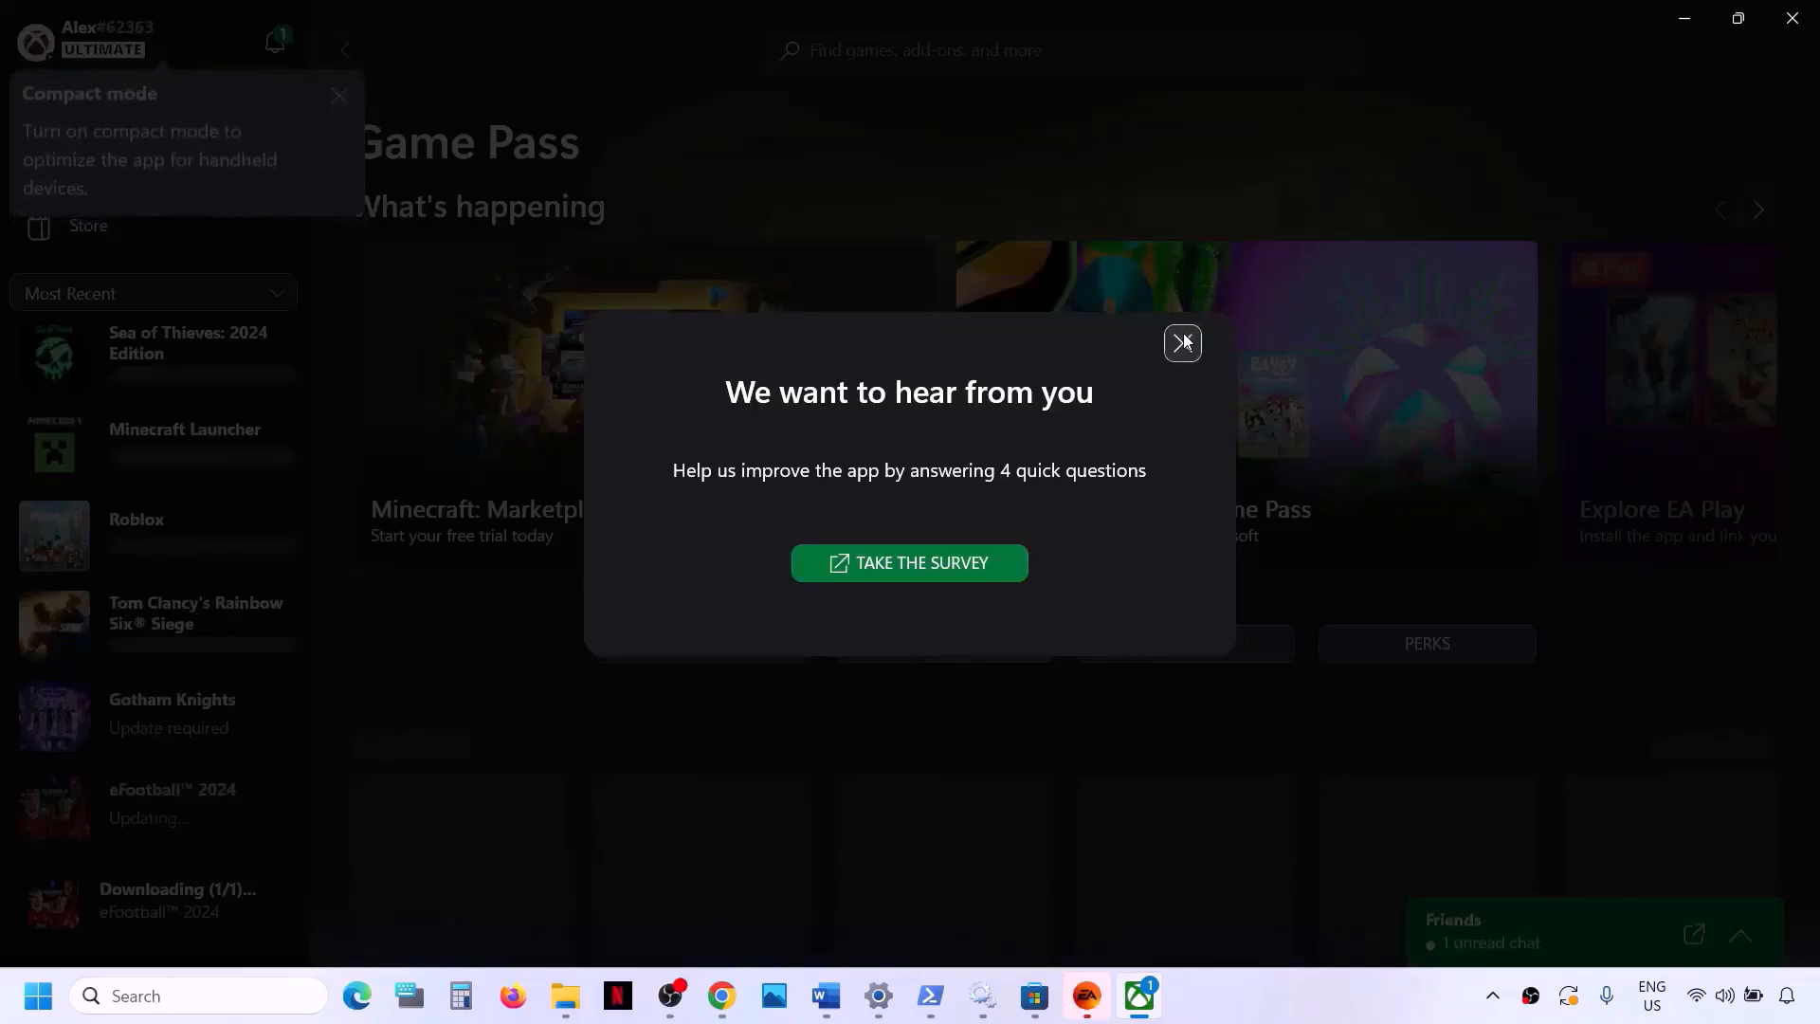
pyautogui.click(1184, 344)
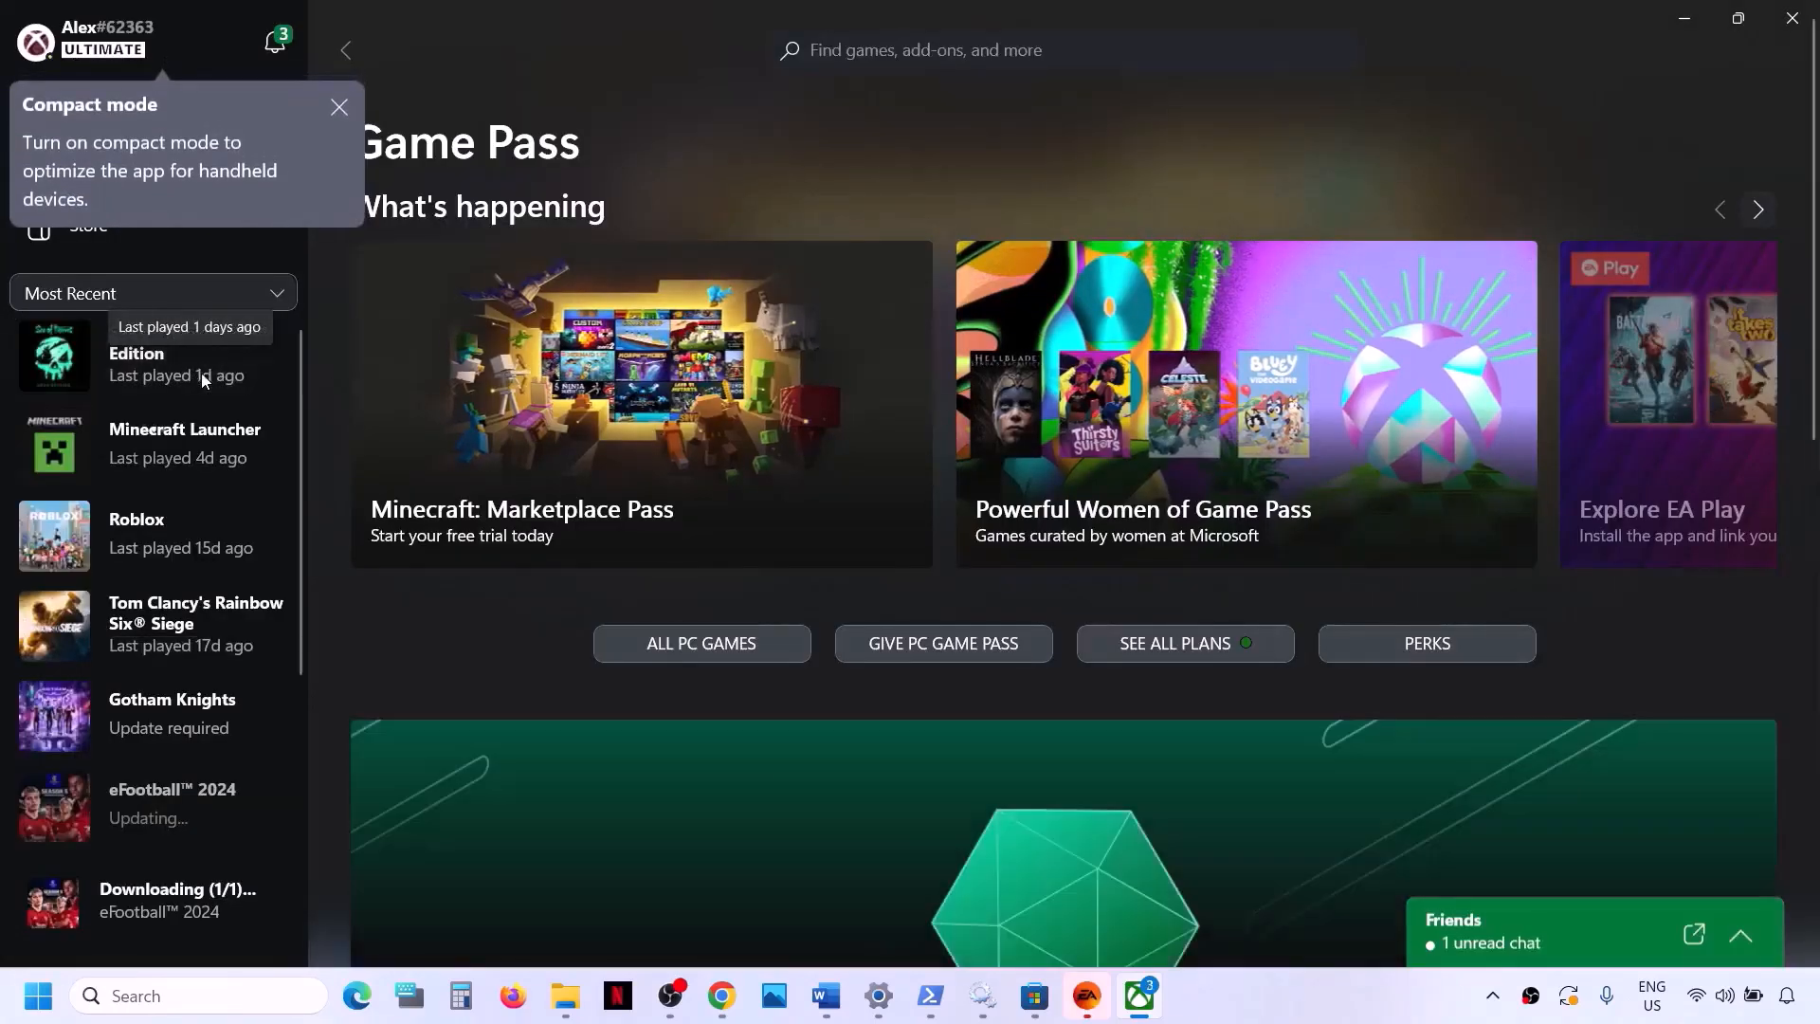
# Step: Uninstall Sea of Thieves: 2024 Edition from the installed games list and dismiss the Compact mode tip
pyautogui.rightClick(159, 365)
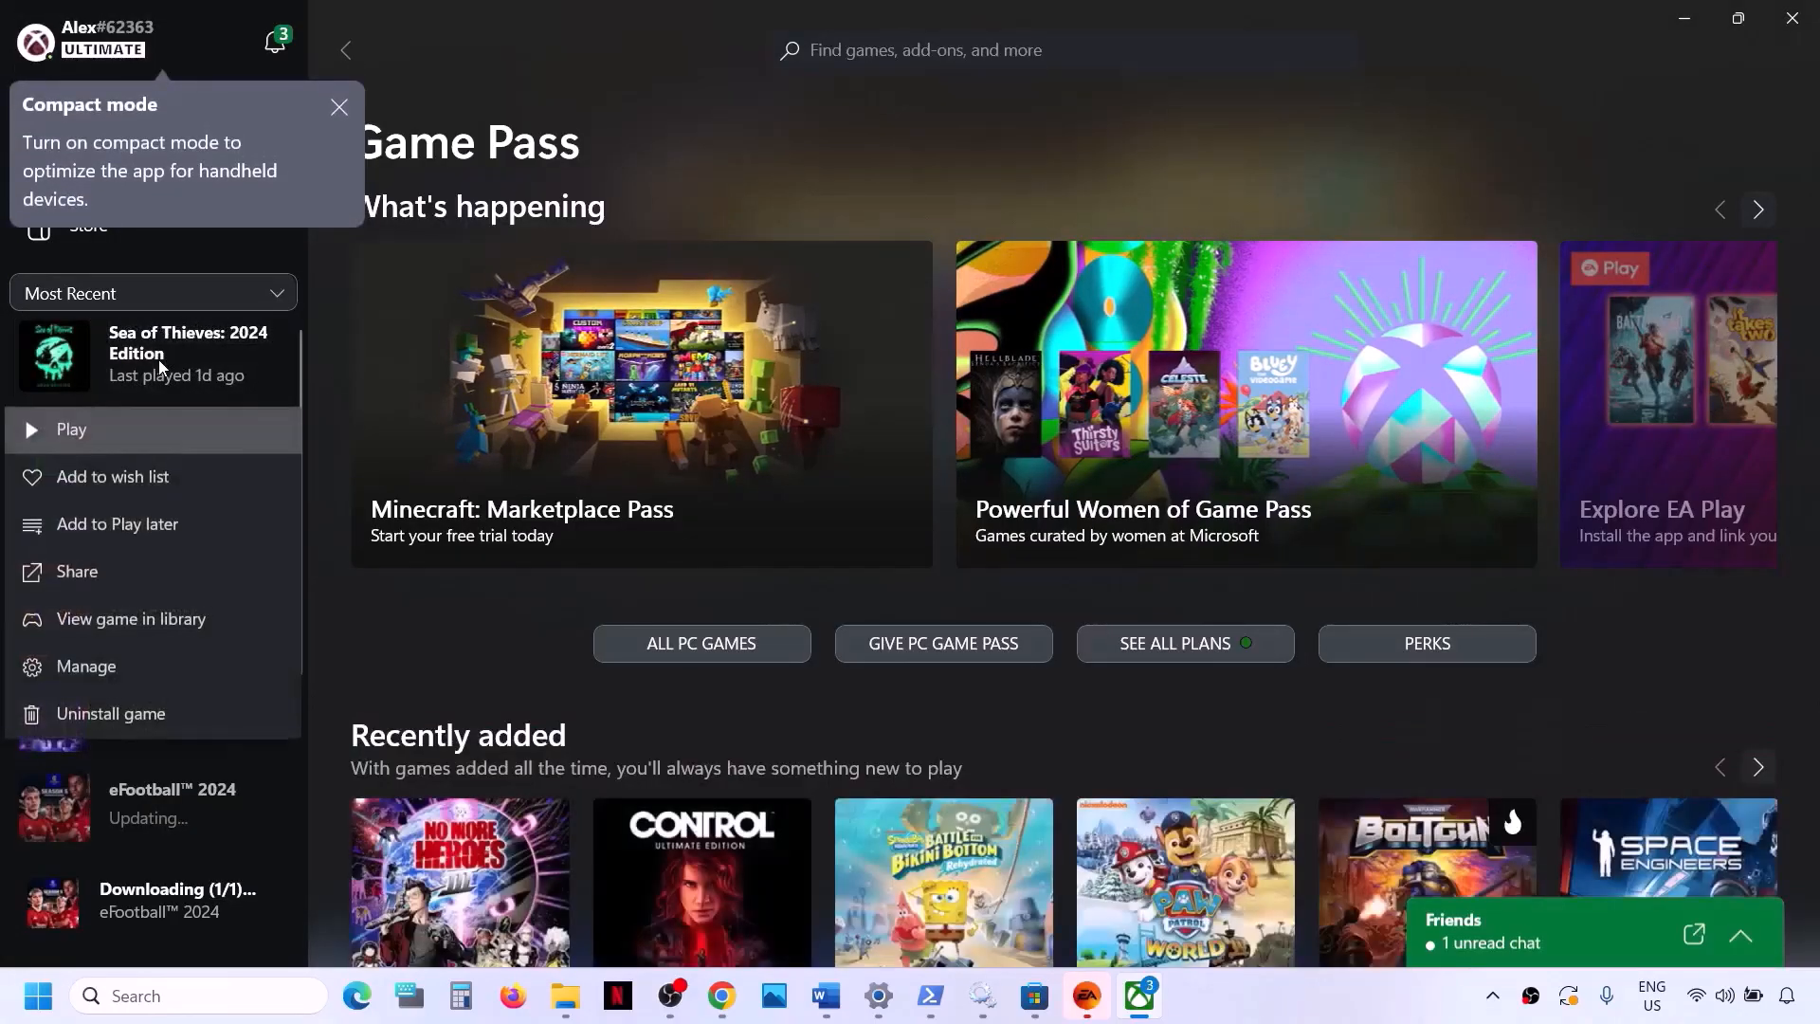
pyautogui.click(130, 715)
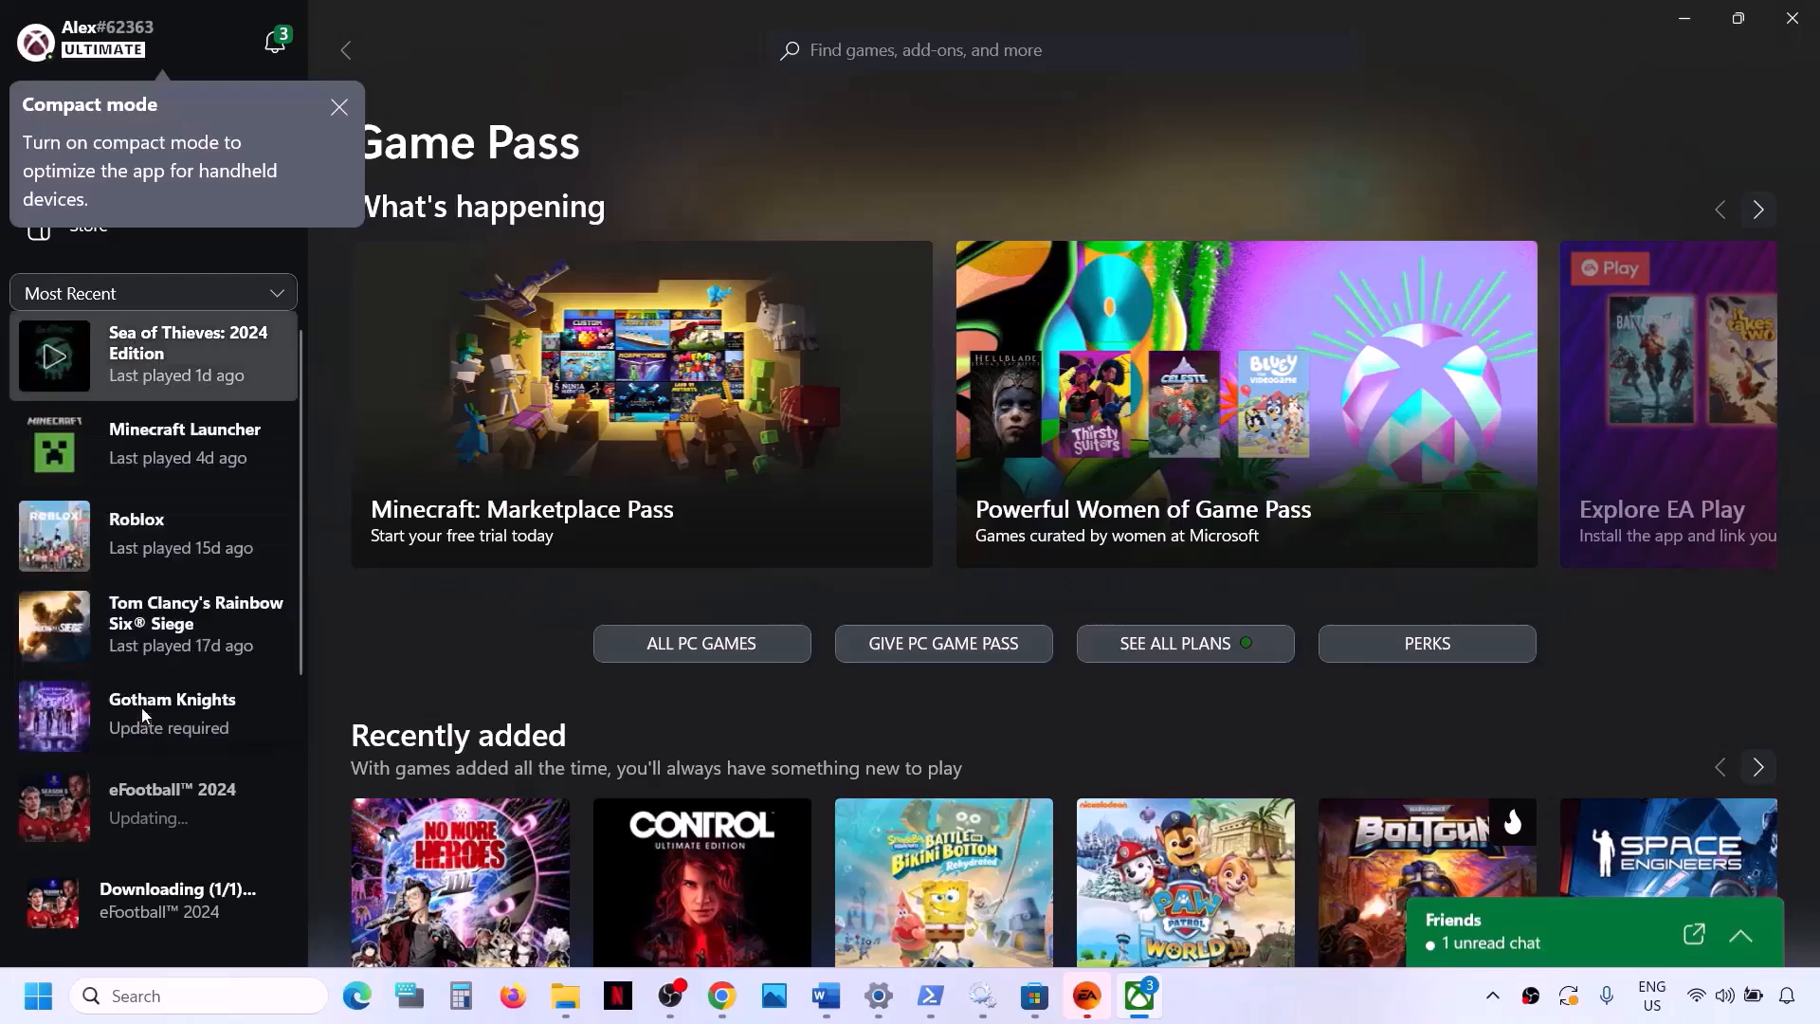
pyautogui.click(112, 515)
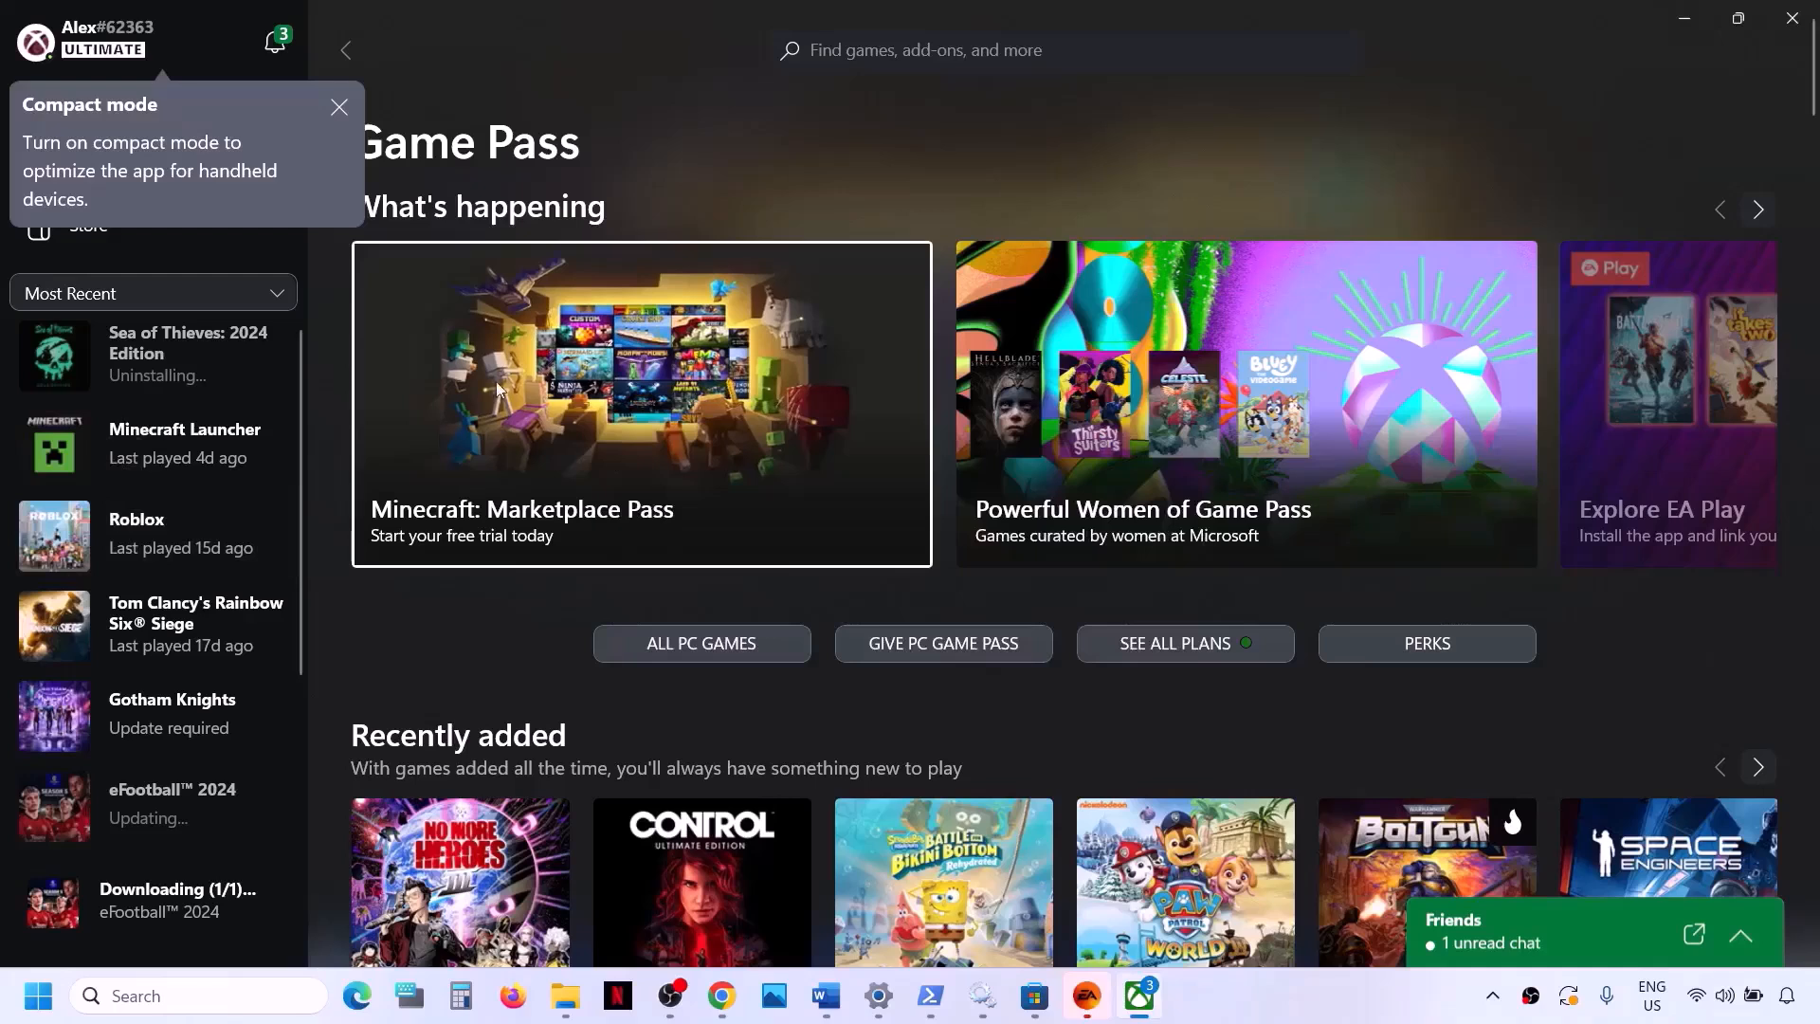
pyautogui.click(337, 104)
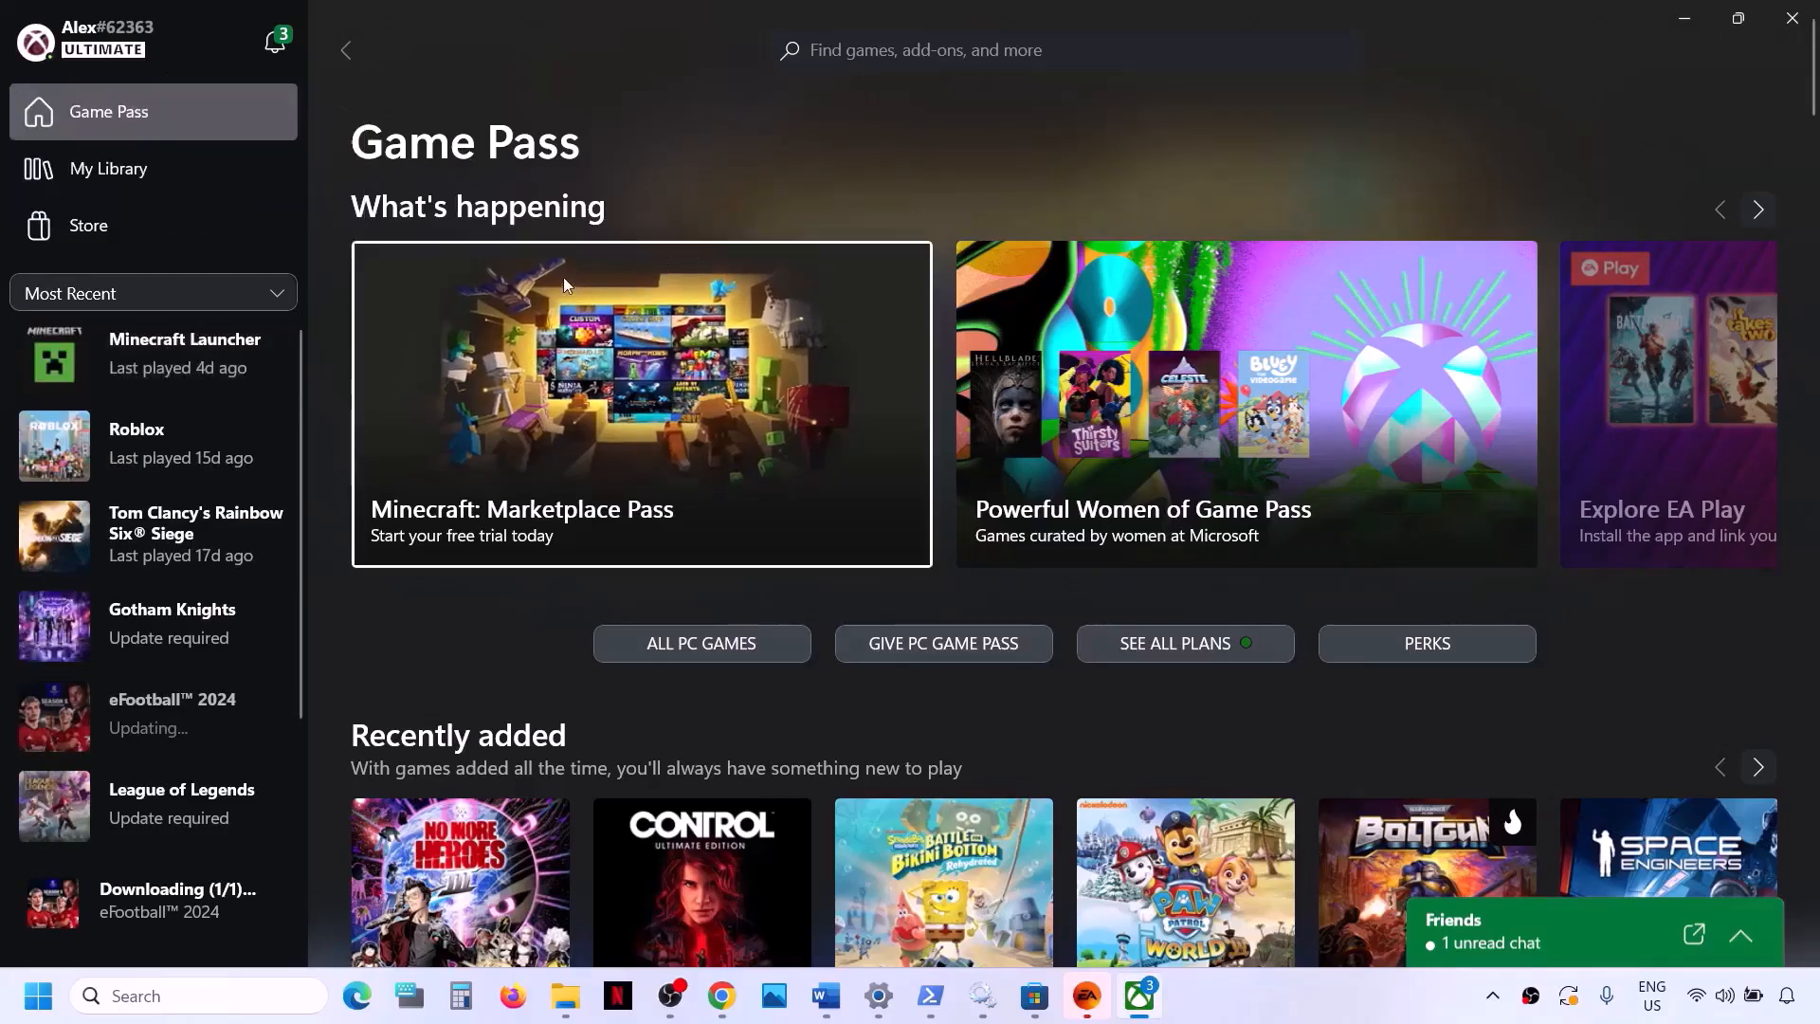
# Step: Search the Xbox app for "sea of thieves" and open the Sea of Thieves: 2024 Edition product page
pyautogui.click(868, 48)
pyautogui.write('se')
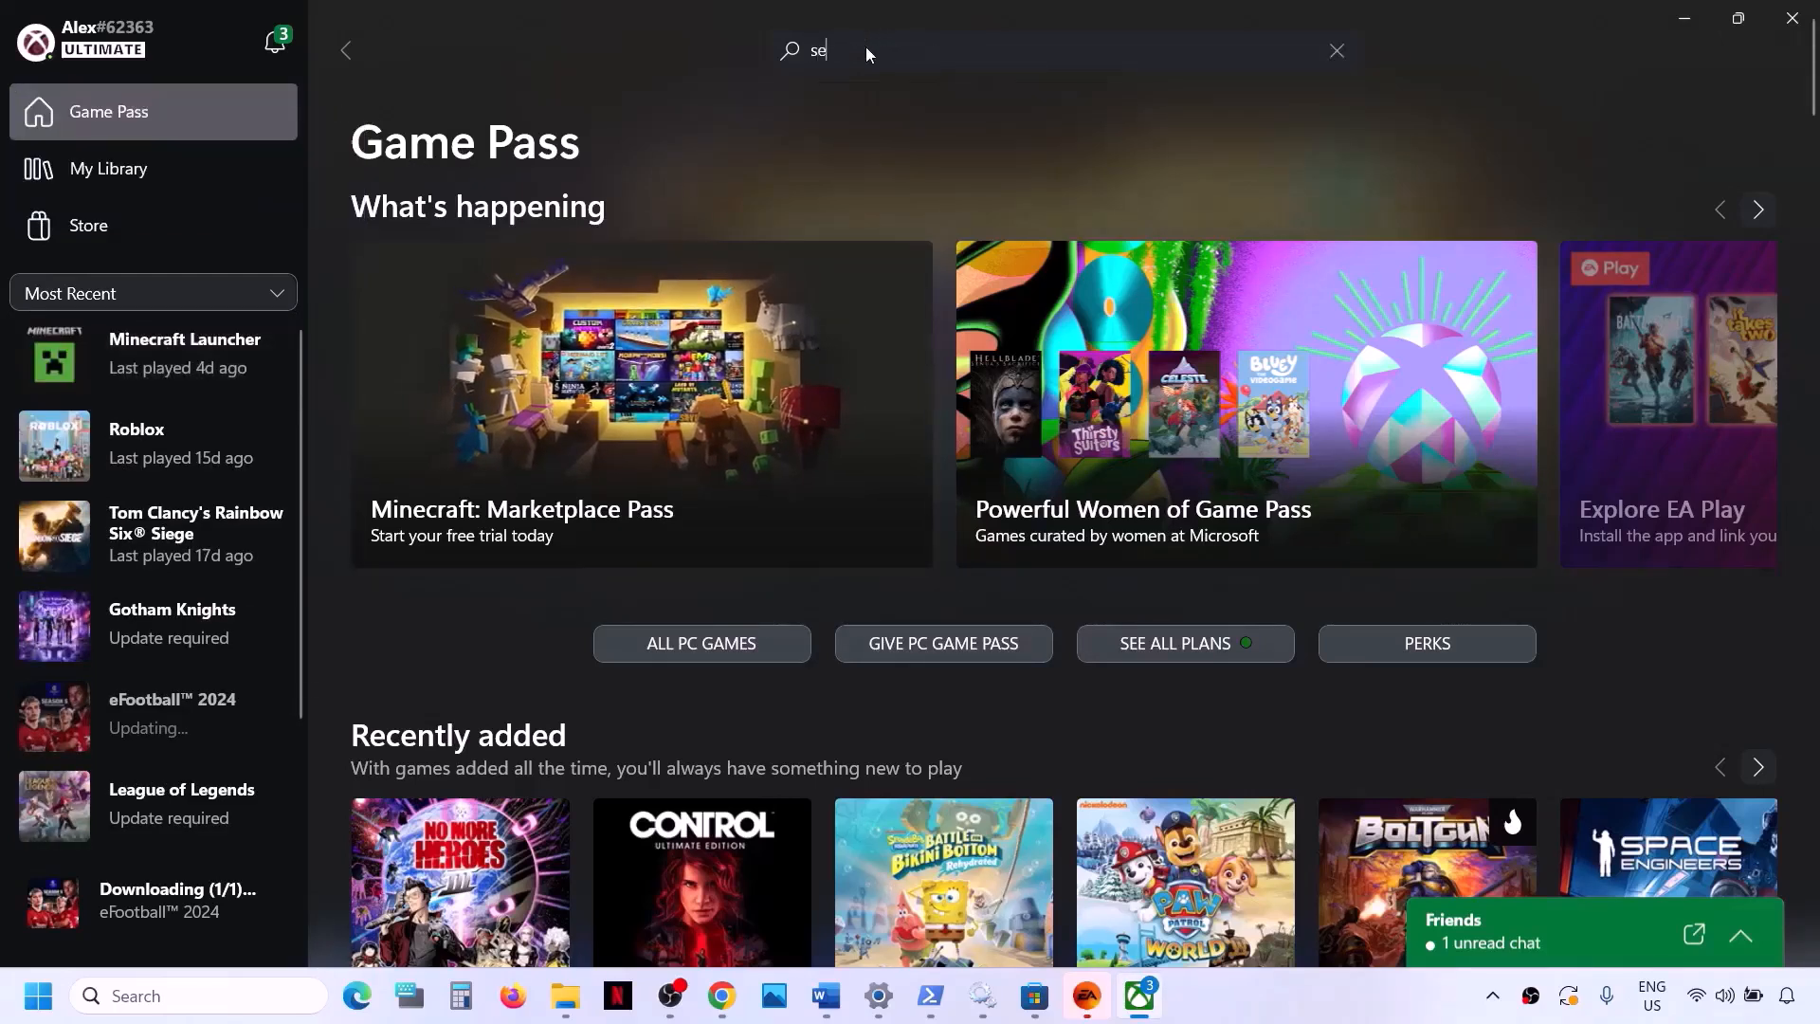
pyautogui.write('a of thieves')
pyautogui.press('Return')
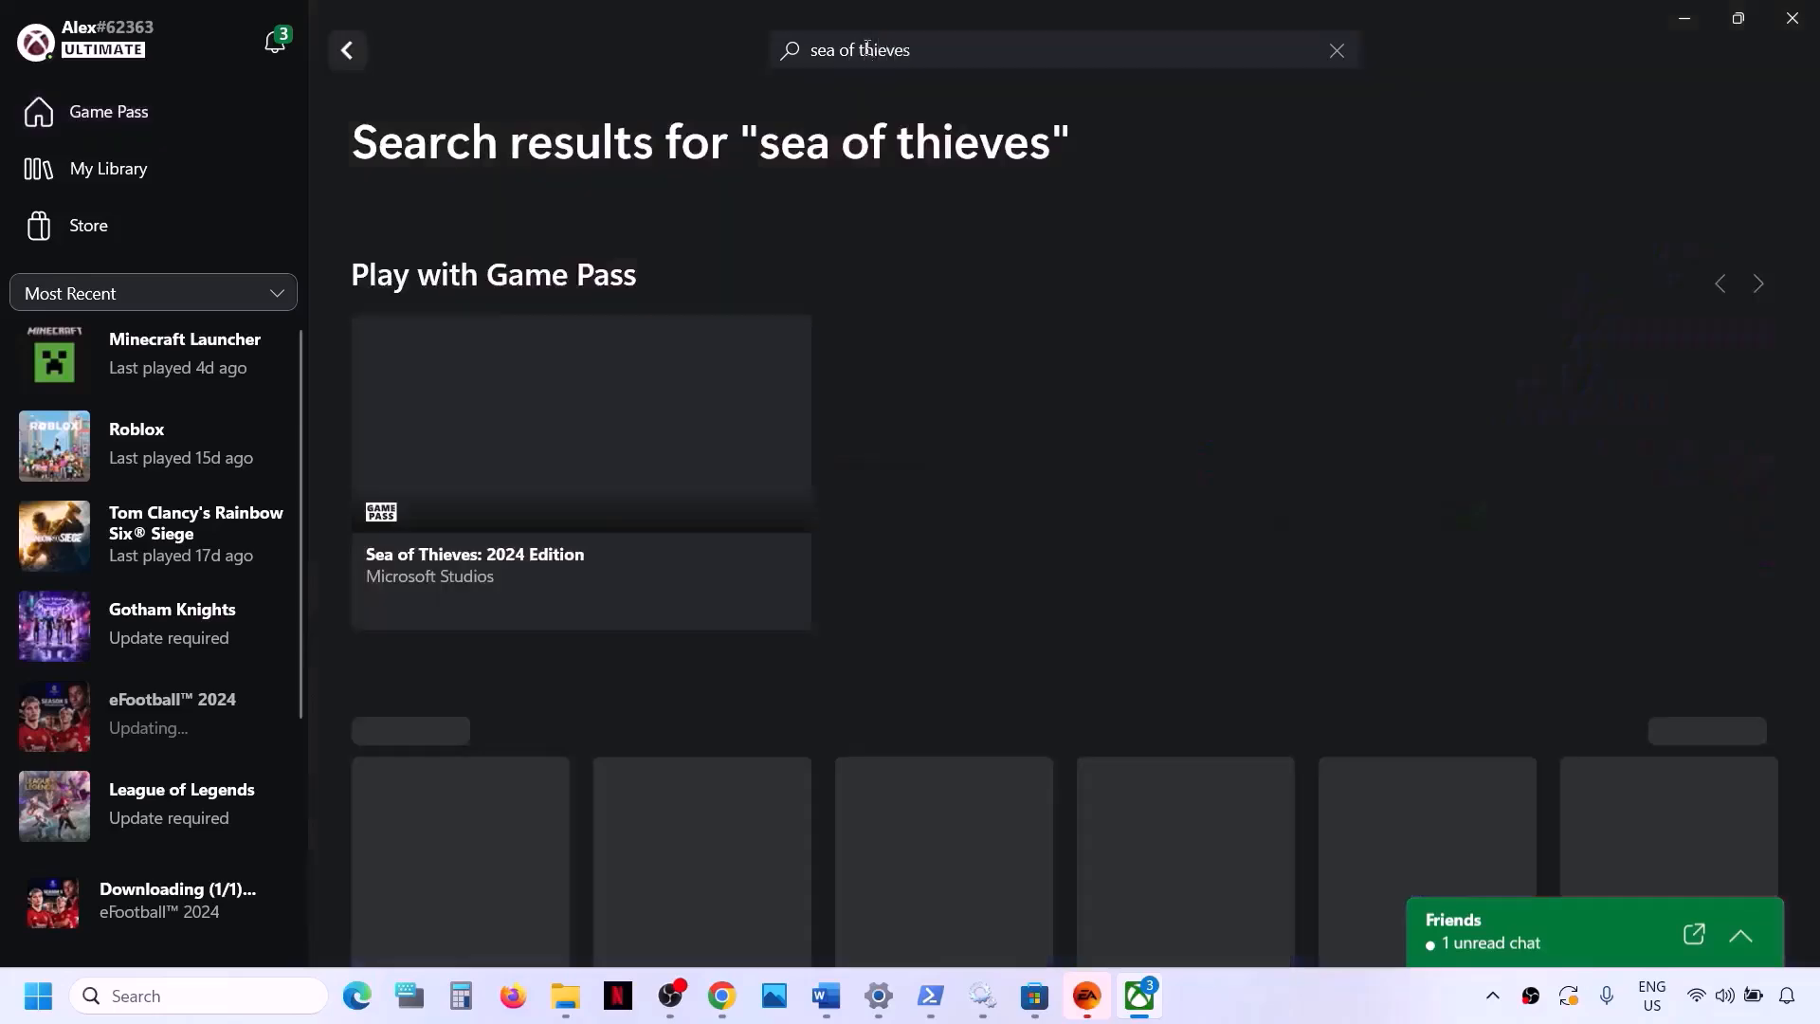
pyautogui.click(631, 411)
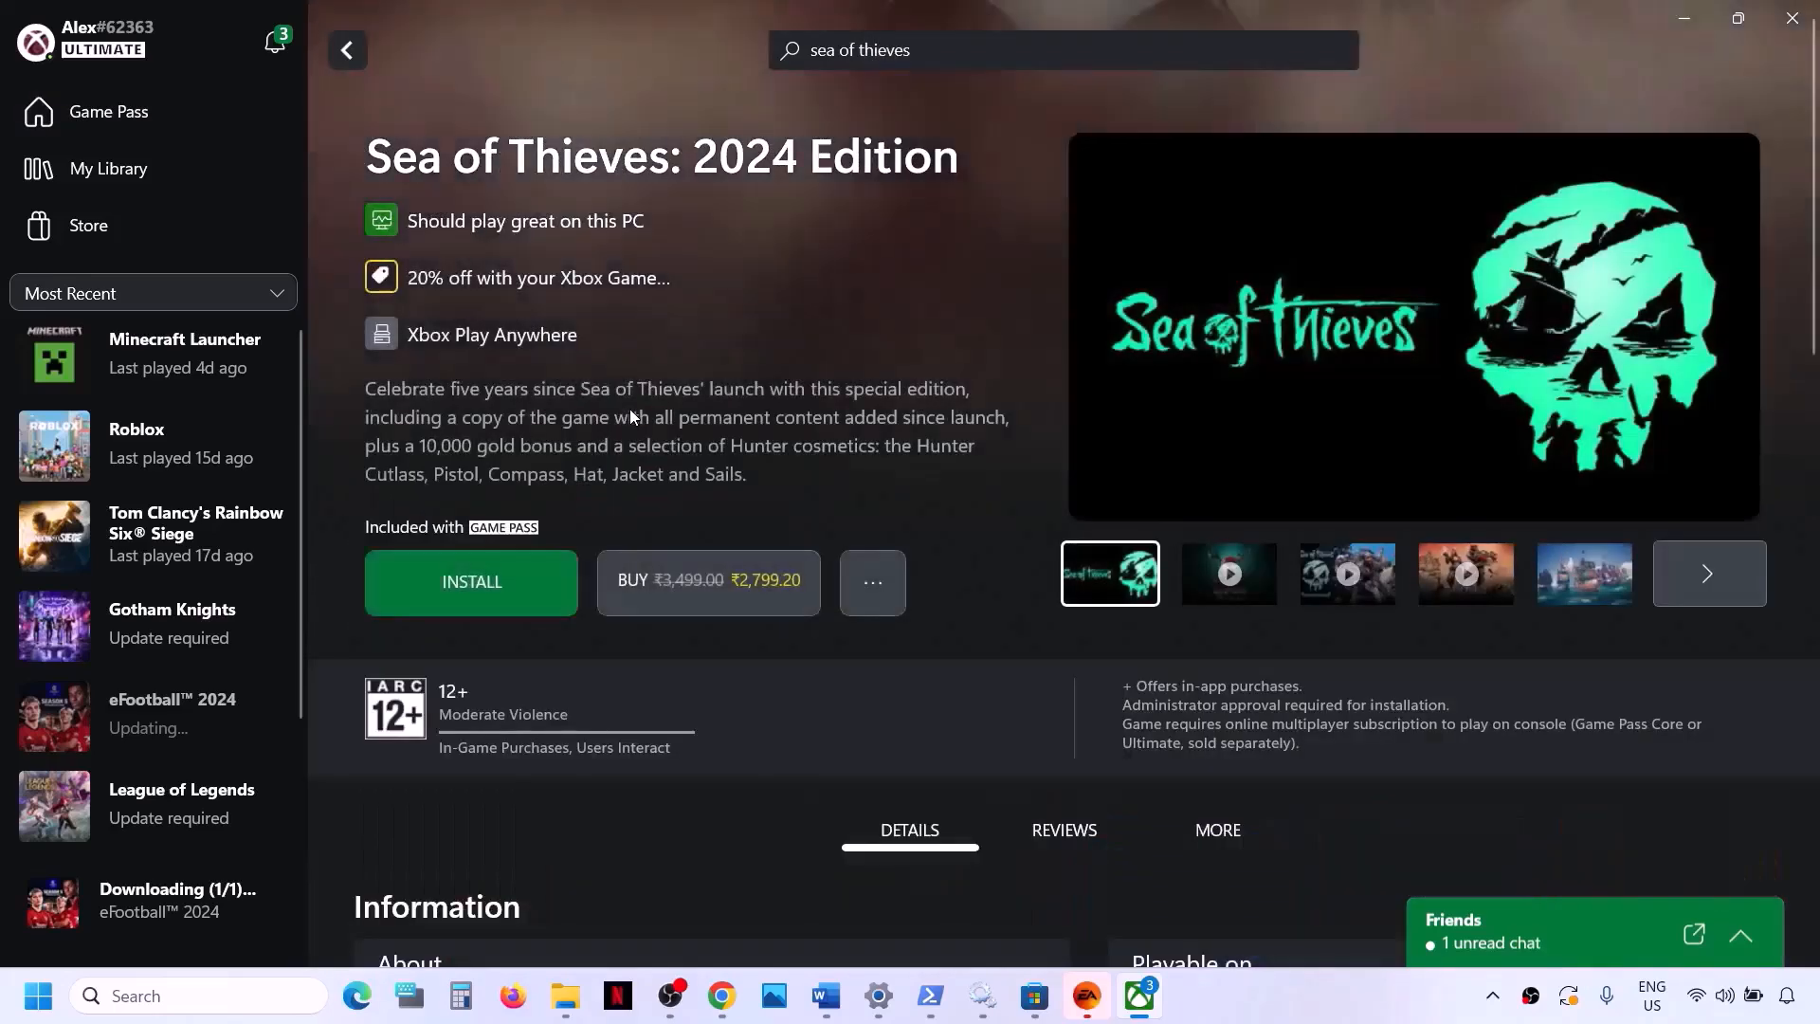
# Step: Install Sea of Thieves: 2024 Edition with the install location changed to D:\XboxGames
pyautogui.click(487, 596)
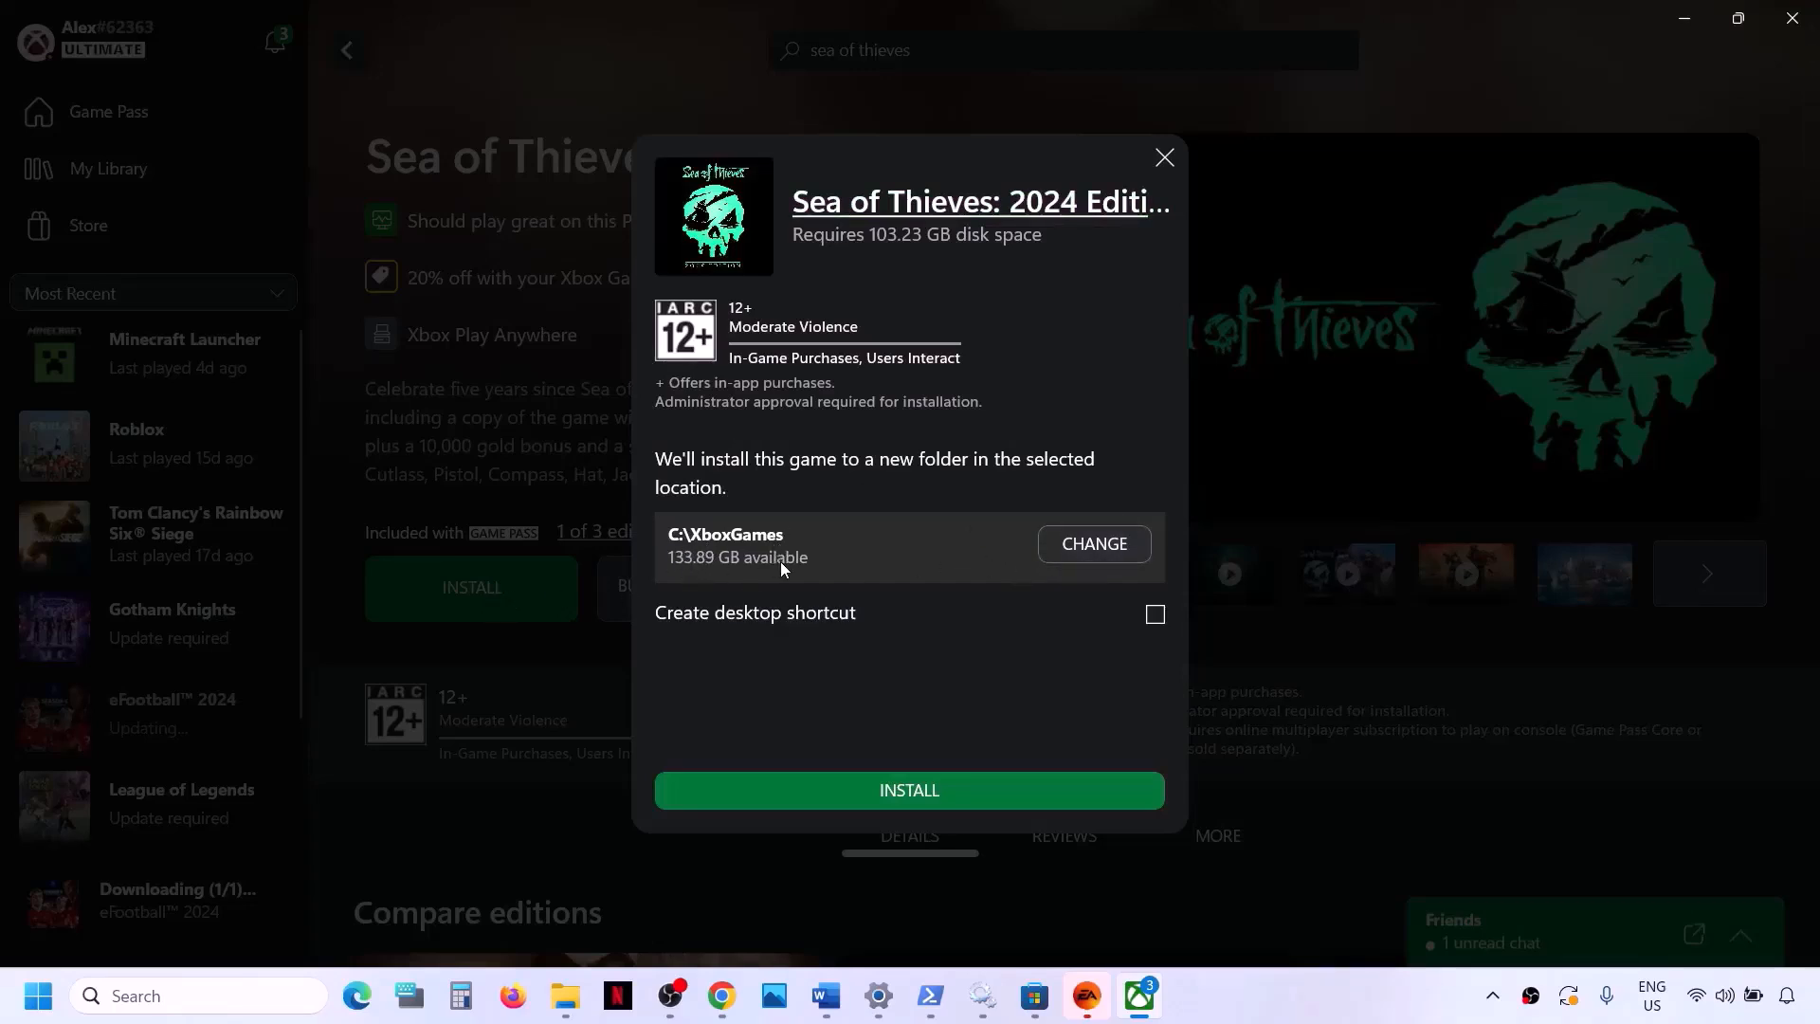
pyautogui.click(1070, 548)
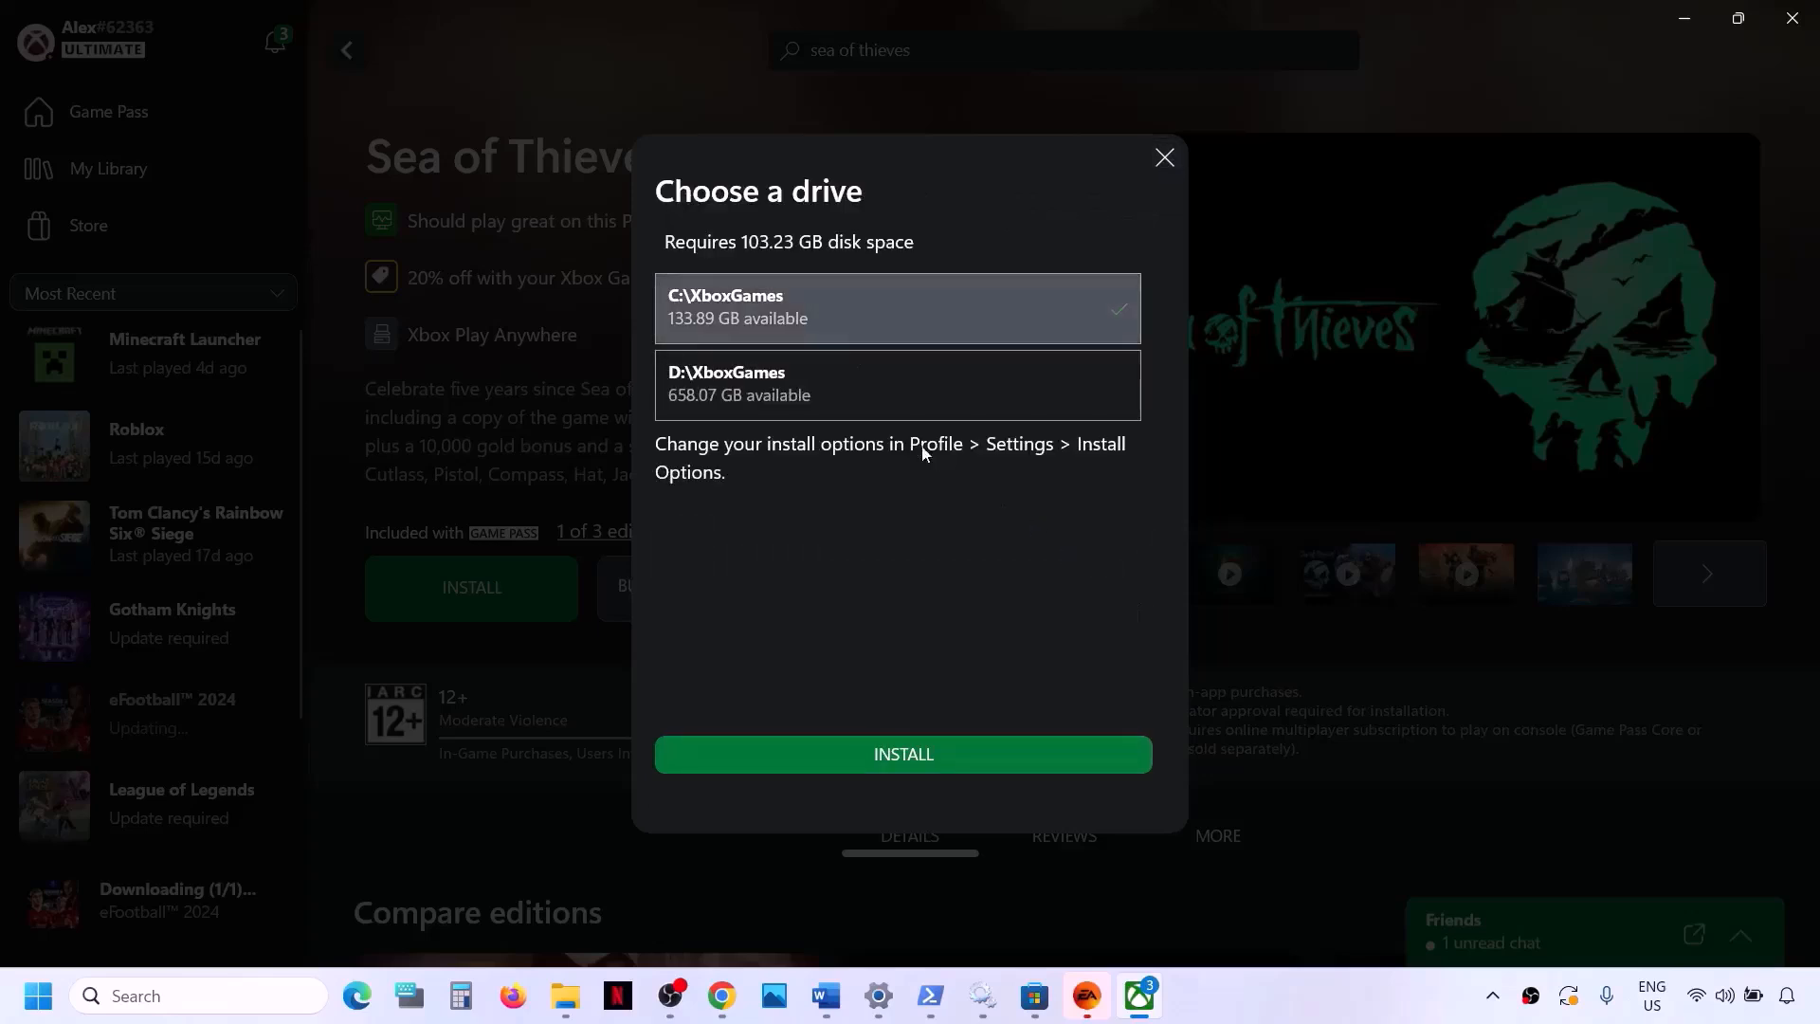
pyautogui.click(818, 386)
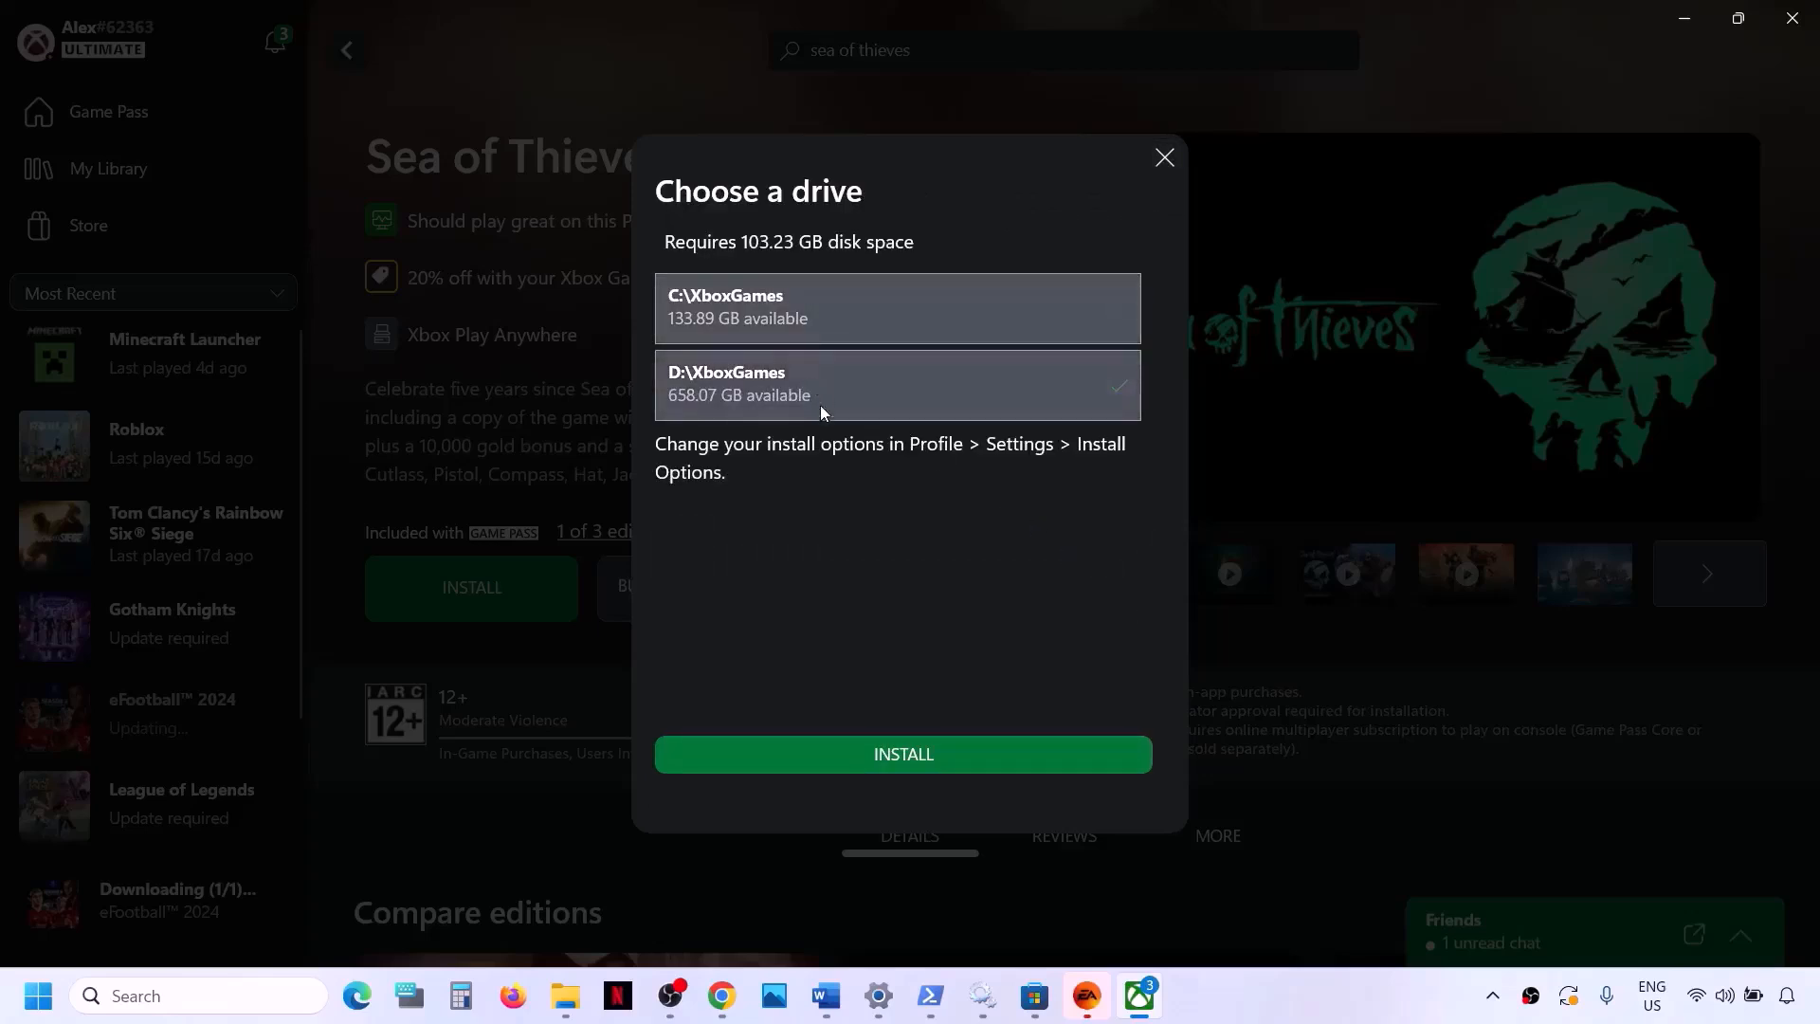
pyautogui.click(964, 756)
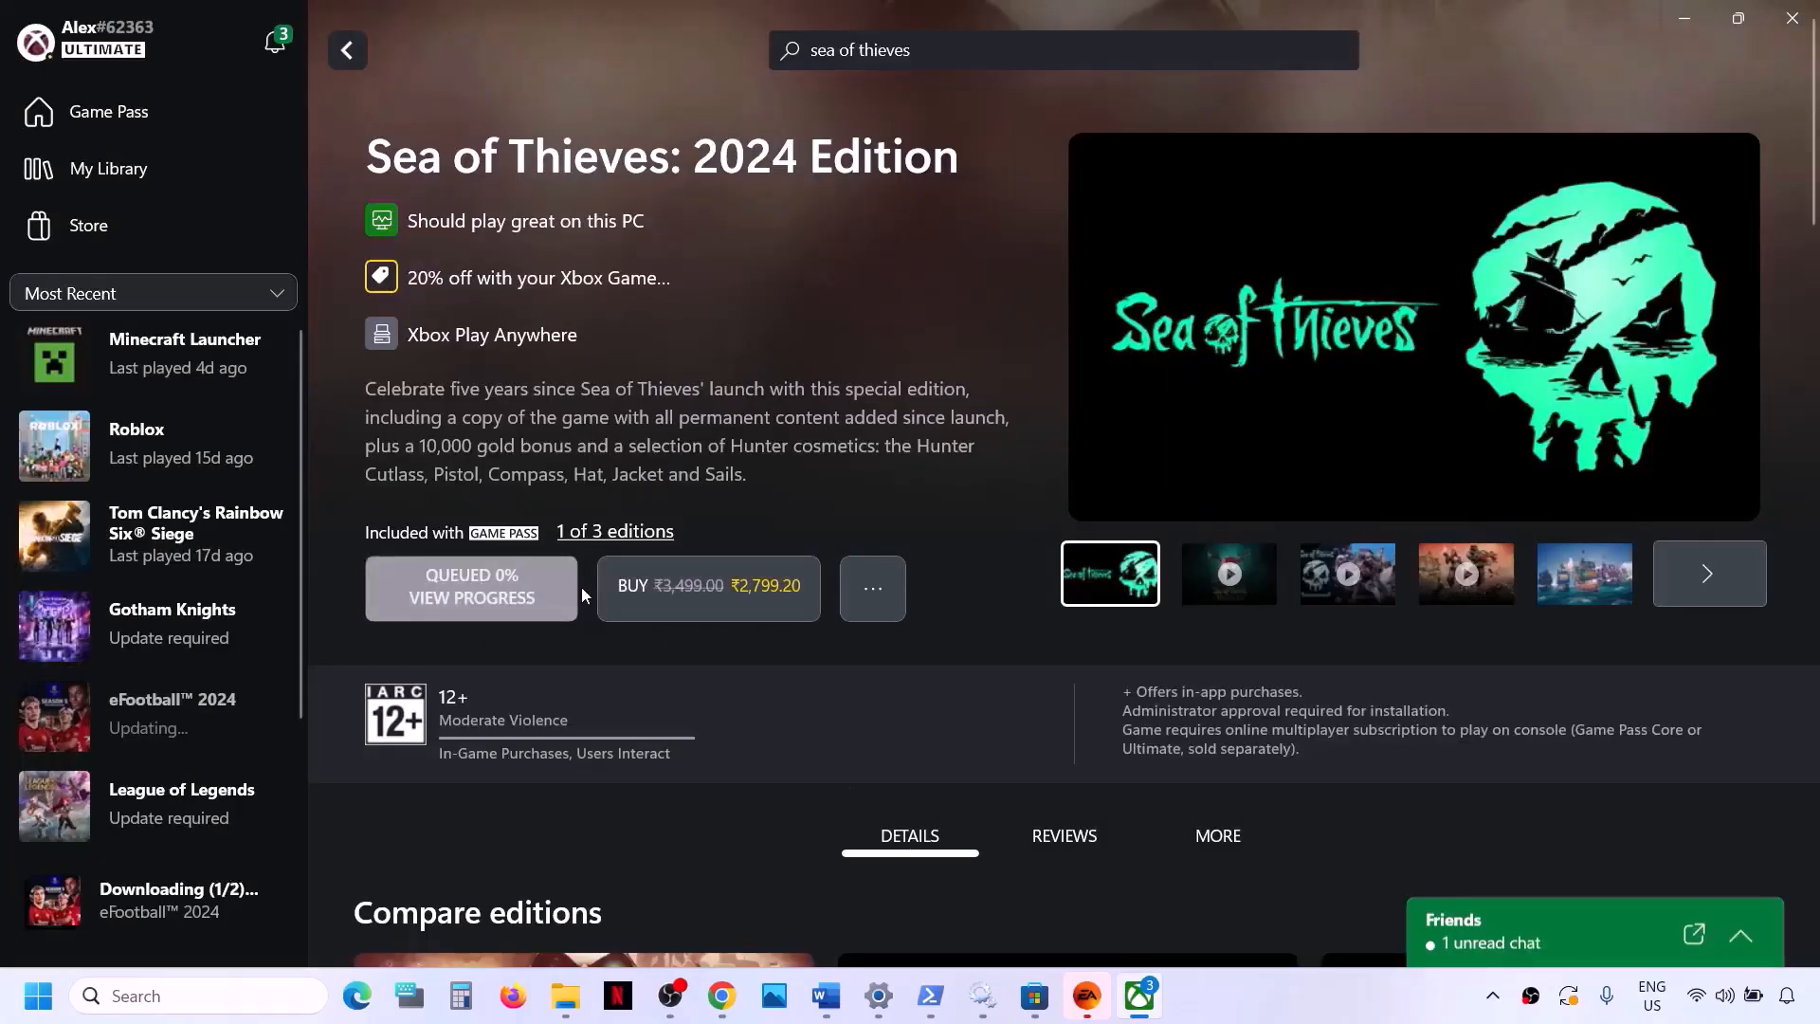
# Step: View the game's progress in the installation queue and cancel the eFootball 2024 installation
pyautogui.click(520, 599)
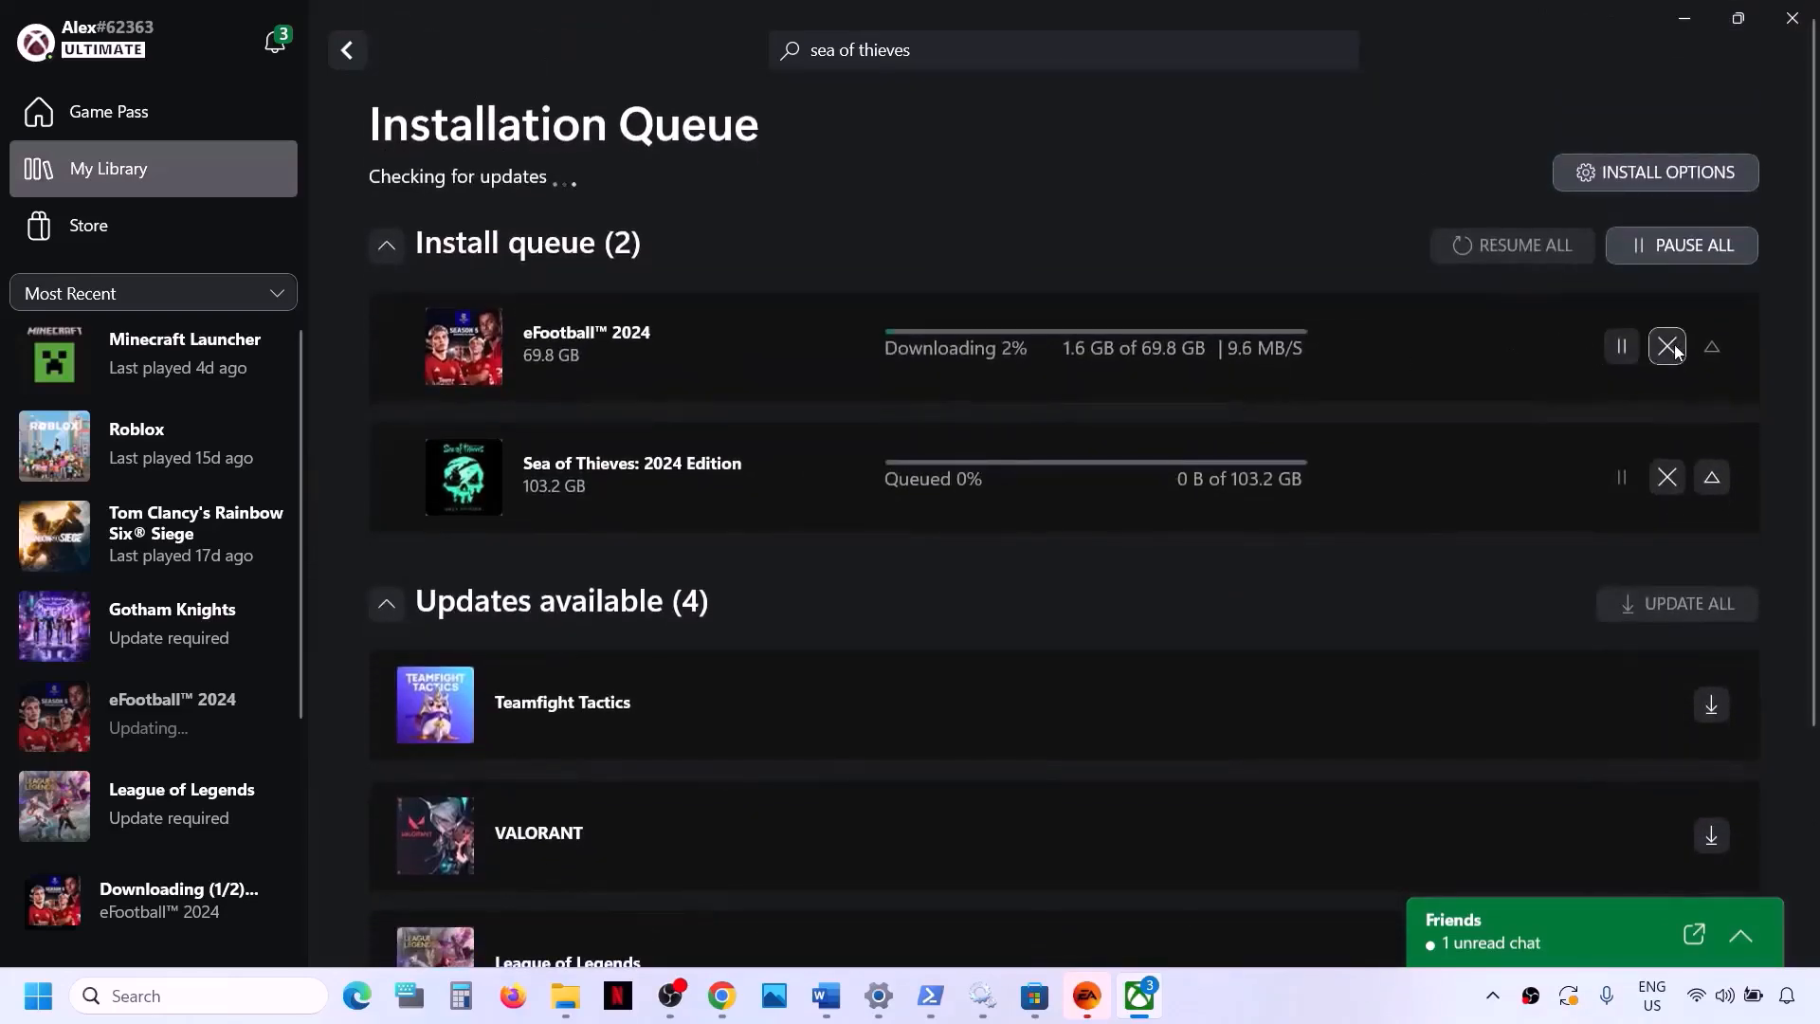
pyautogui.click(1667, 348)
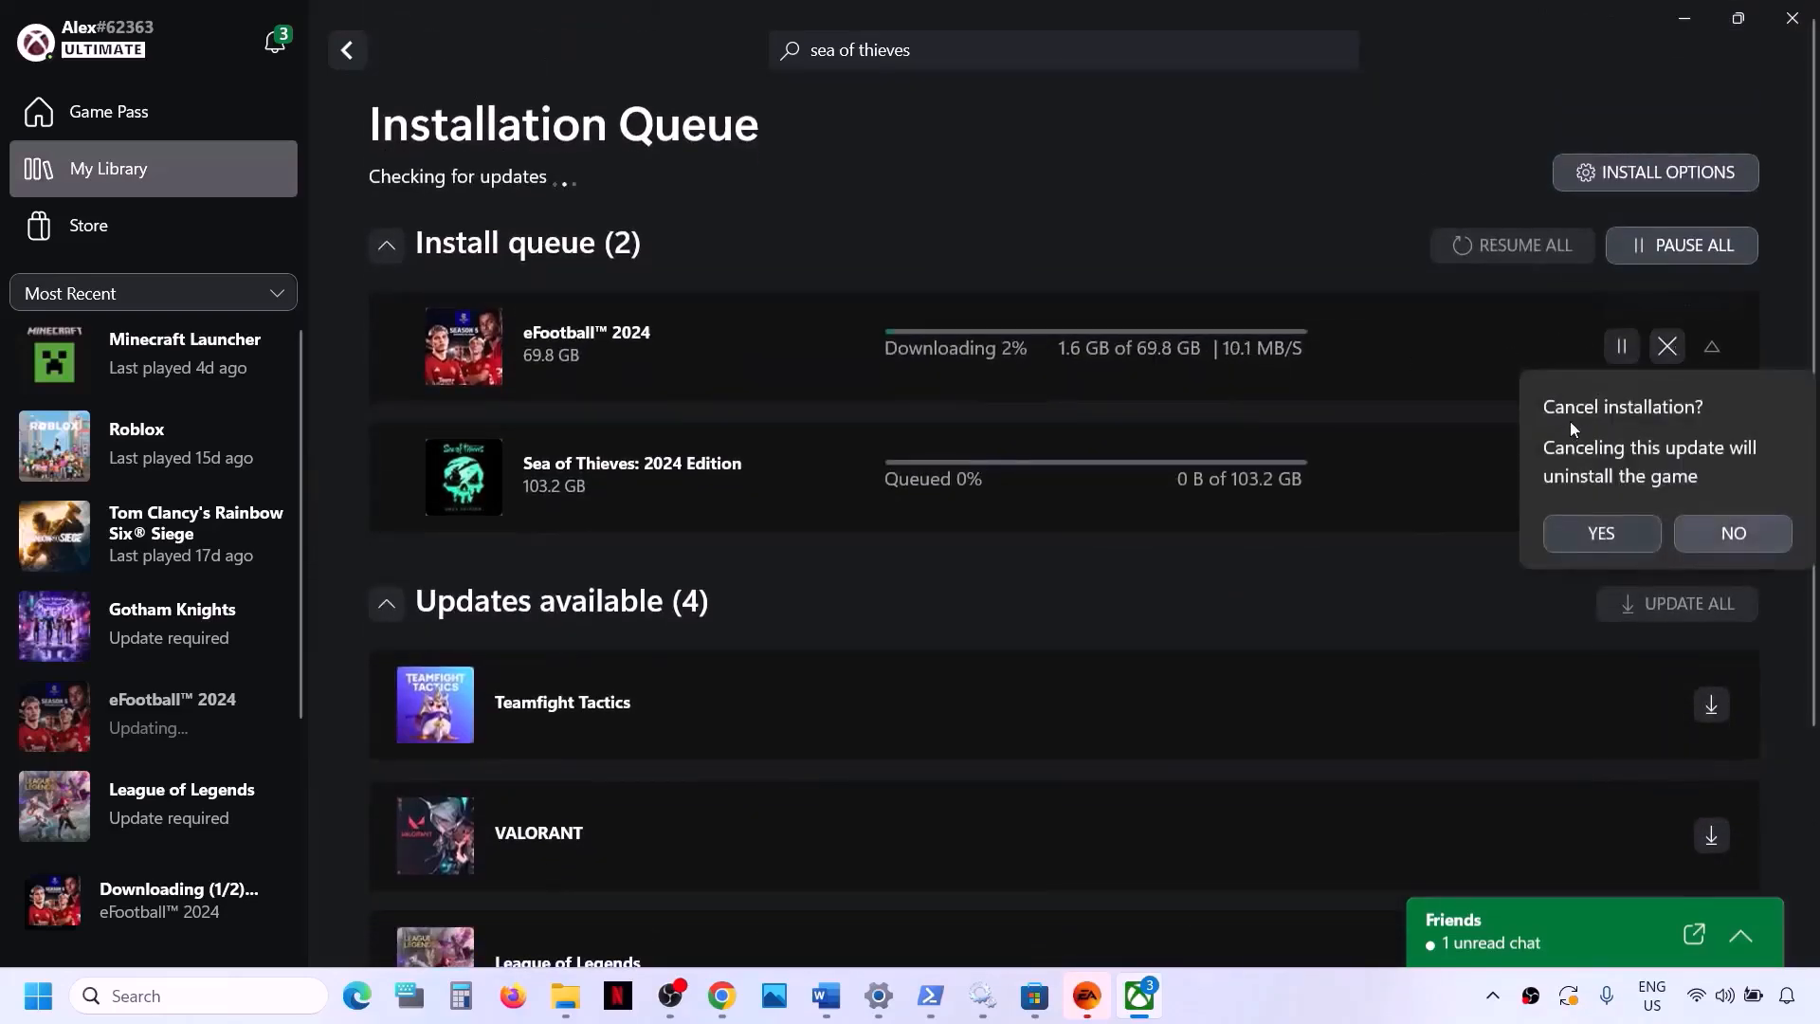
pyautogui.click(1605, 533)
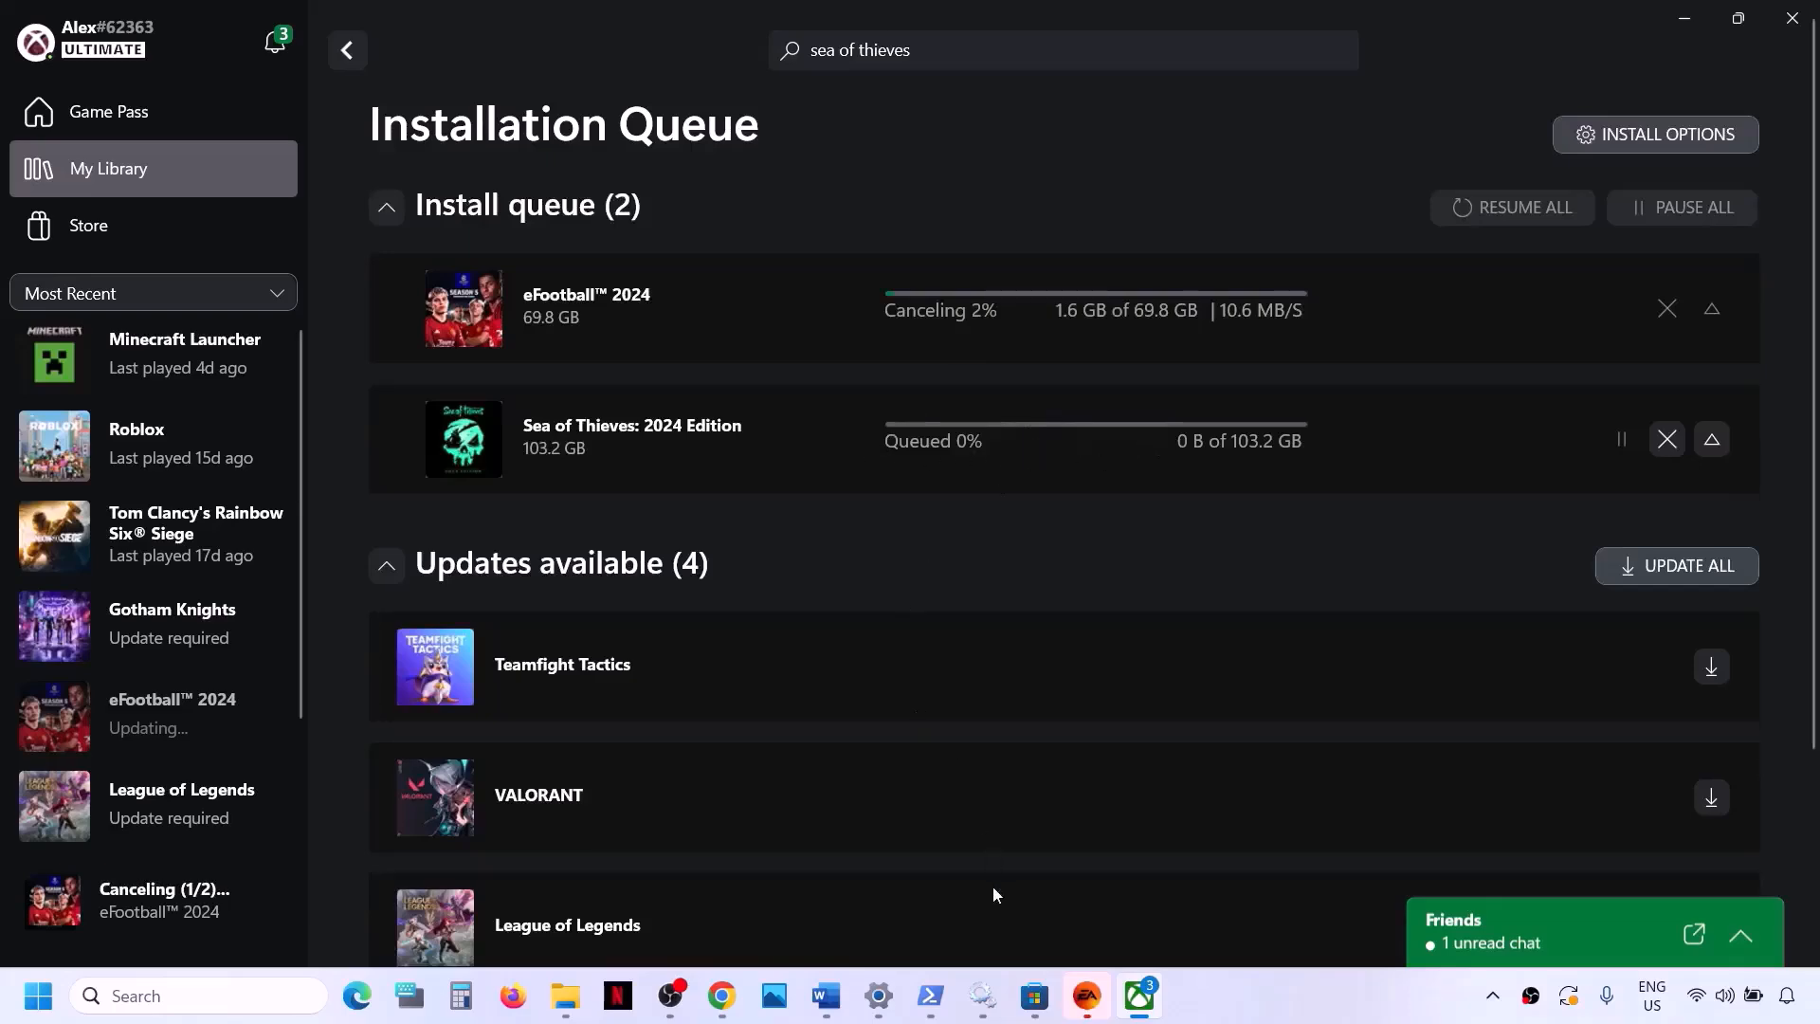
# Step: Switch to the Word document and highlight the Step 18 media creation tool text and its Windows 10 download link
pyautogui.click(826, 996)
pyautogui.scroll(-5, 622, 661)
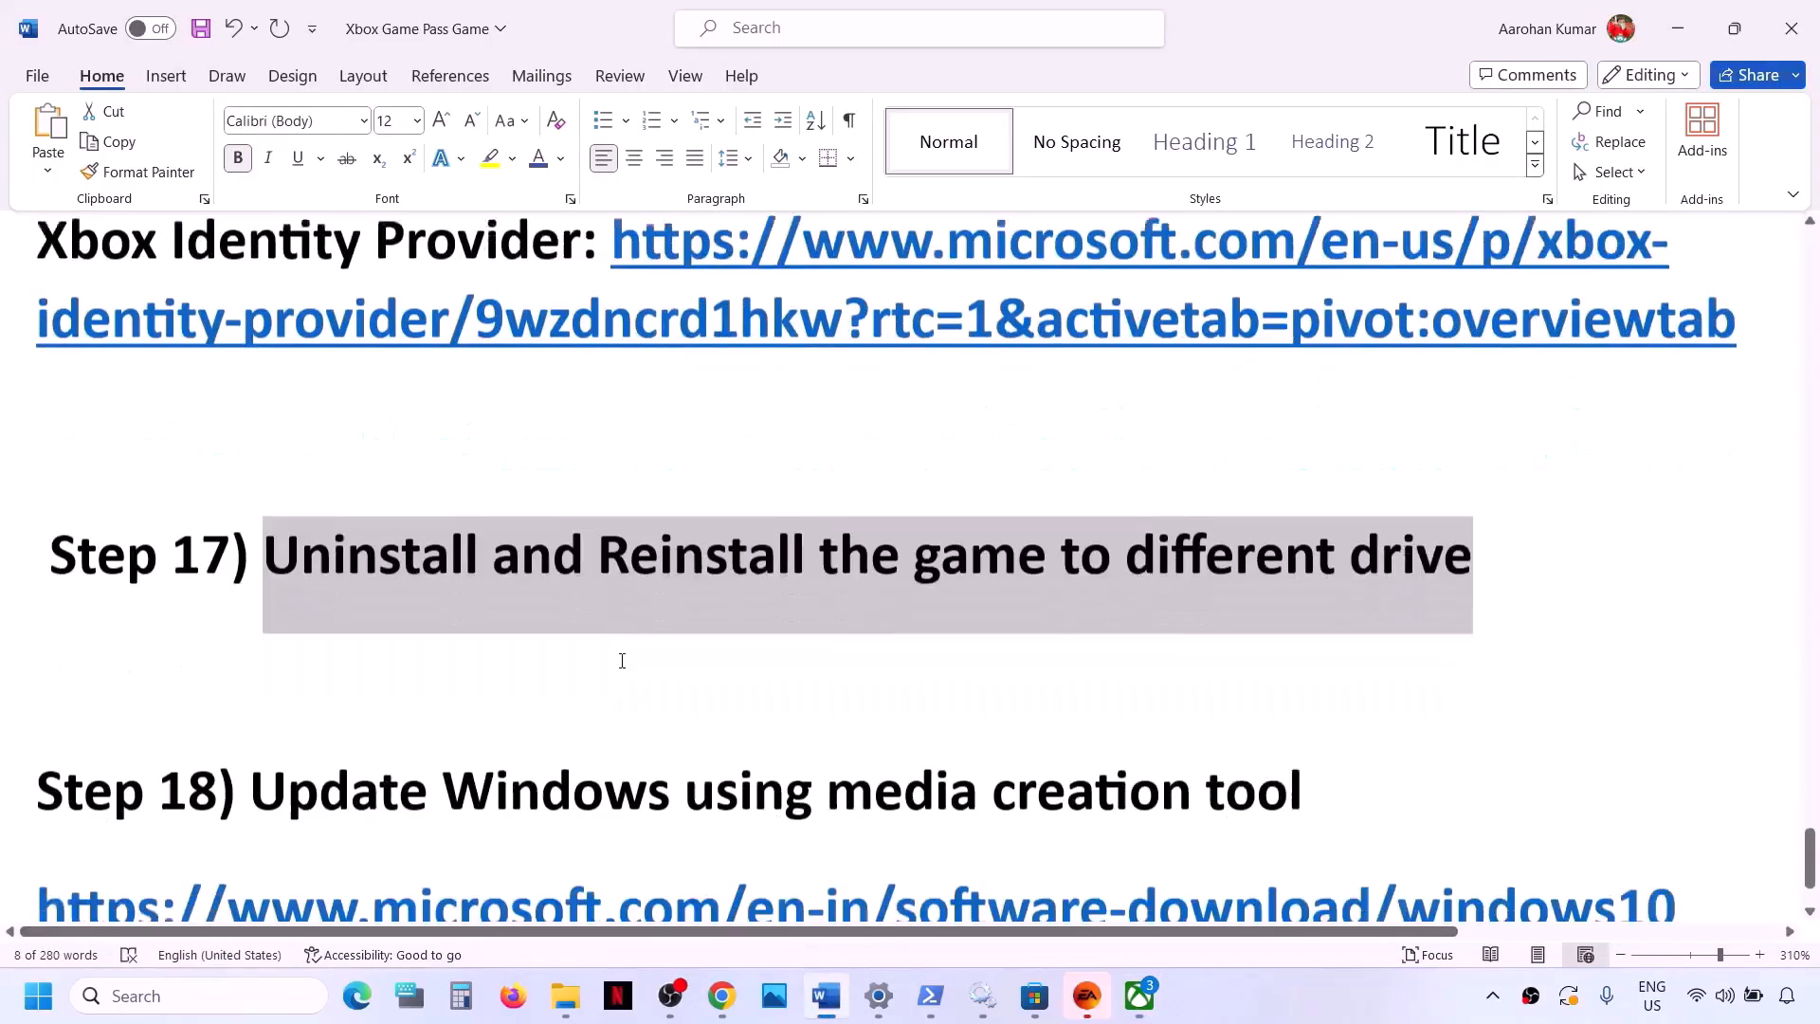
pyautogui.moveTo(264, 580); pyautogui.dragTo(1382, 562)
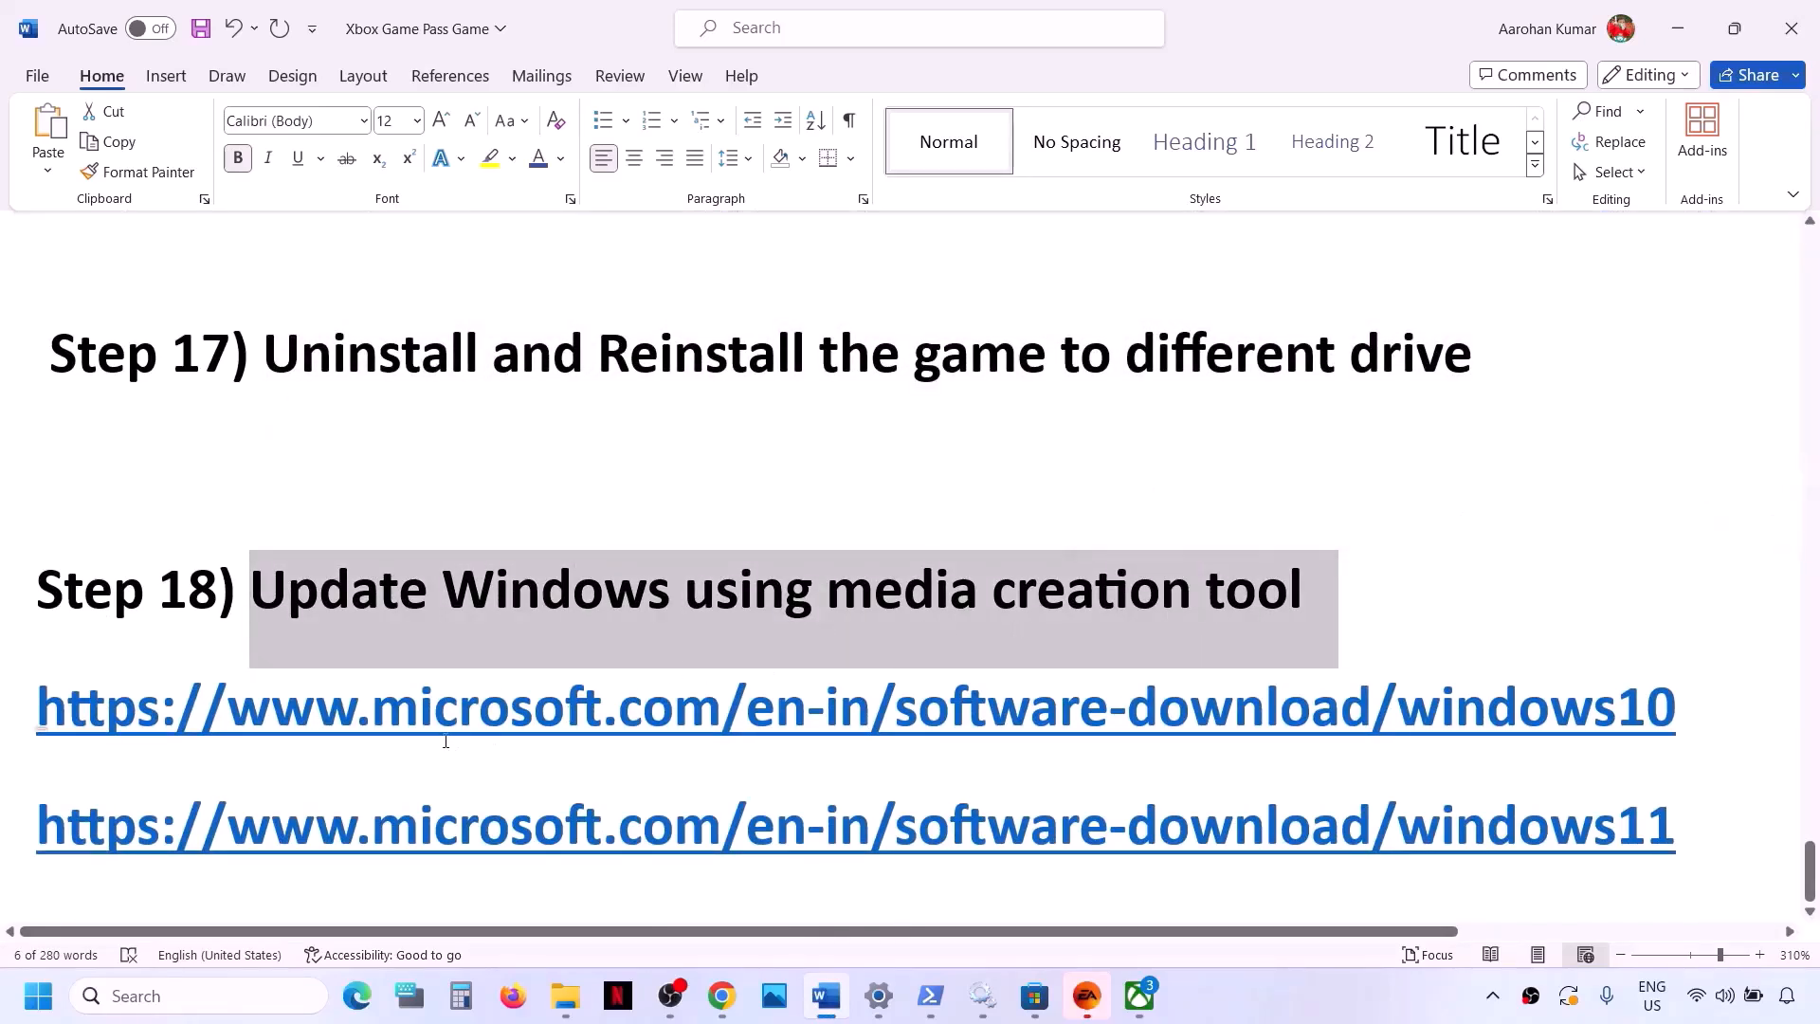
pyautogui.moveTo(436, 725); pyautogui.dragTo(1220, 758)
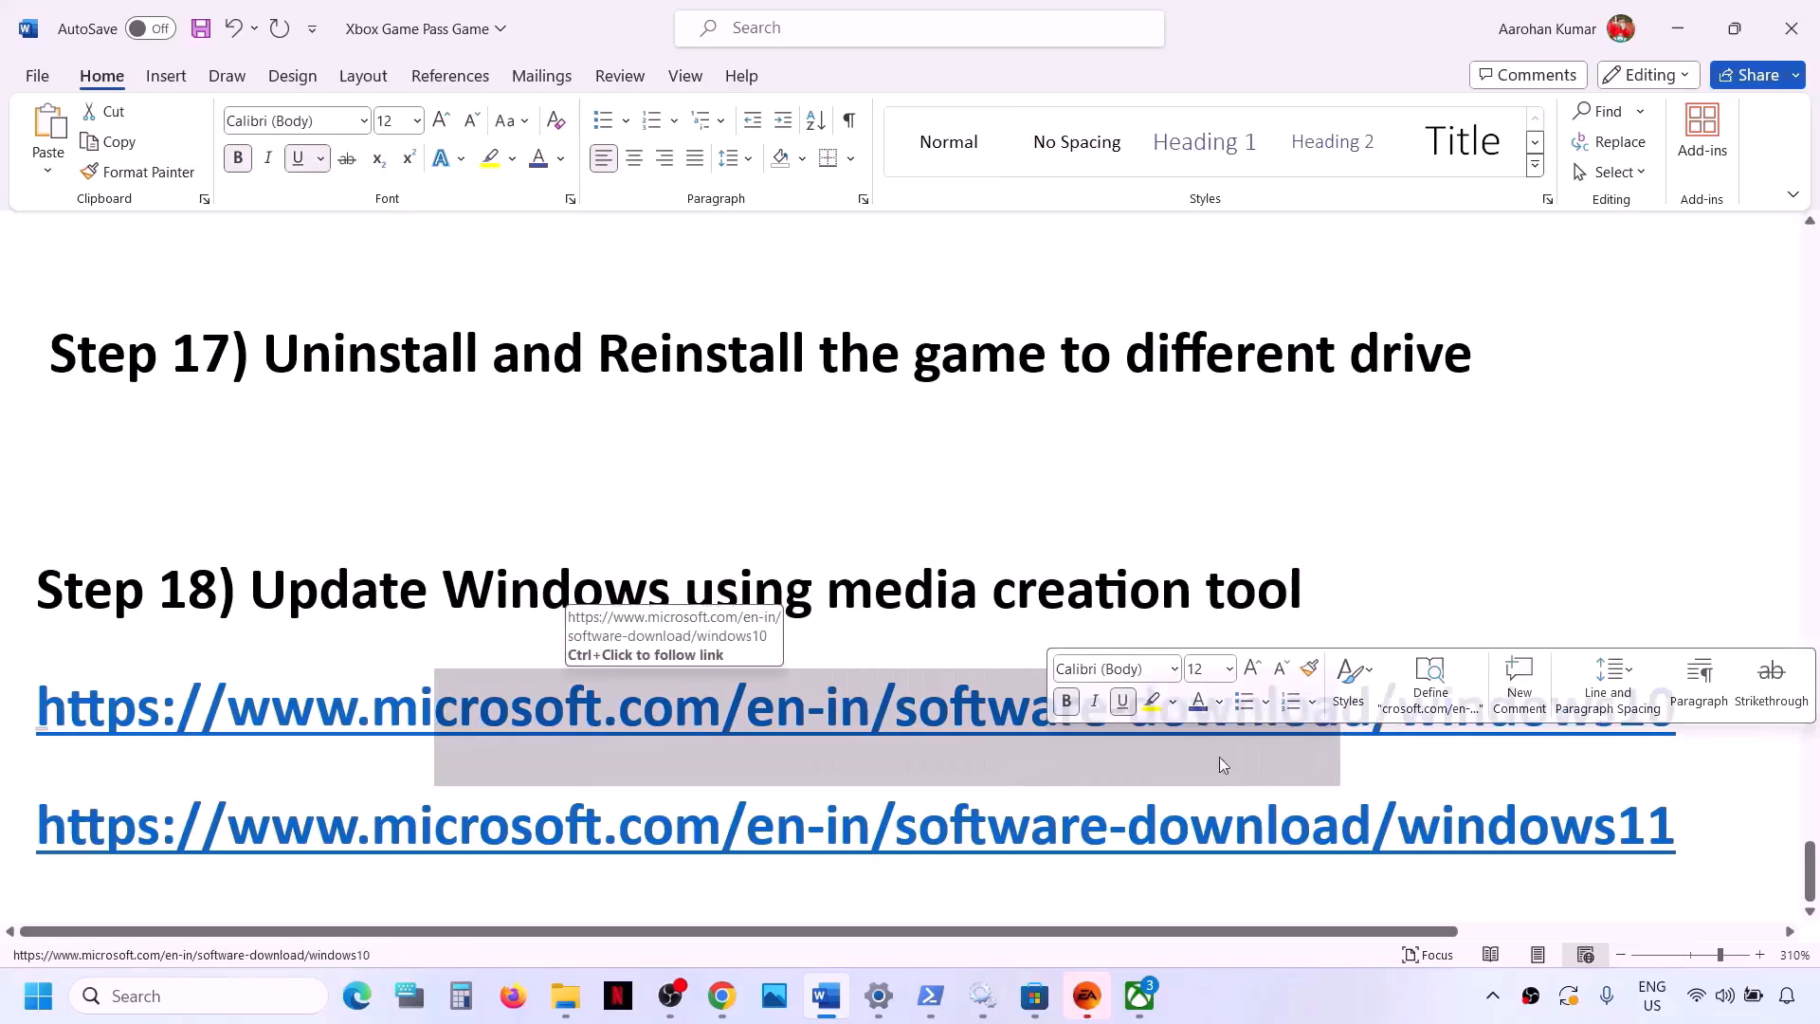
# Step: Highlight the Windows 10 and Windows 11 download links in the media creation tool document, and minimize its window
pyautogui.click(1328, 993)
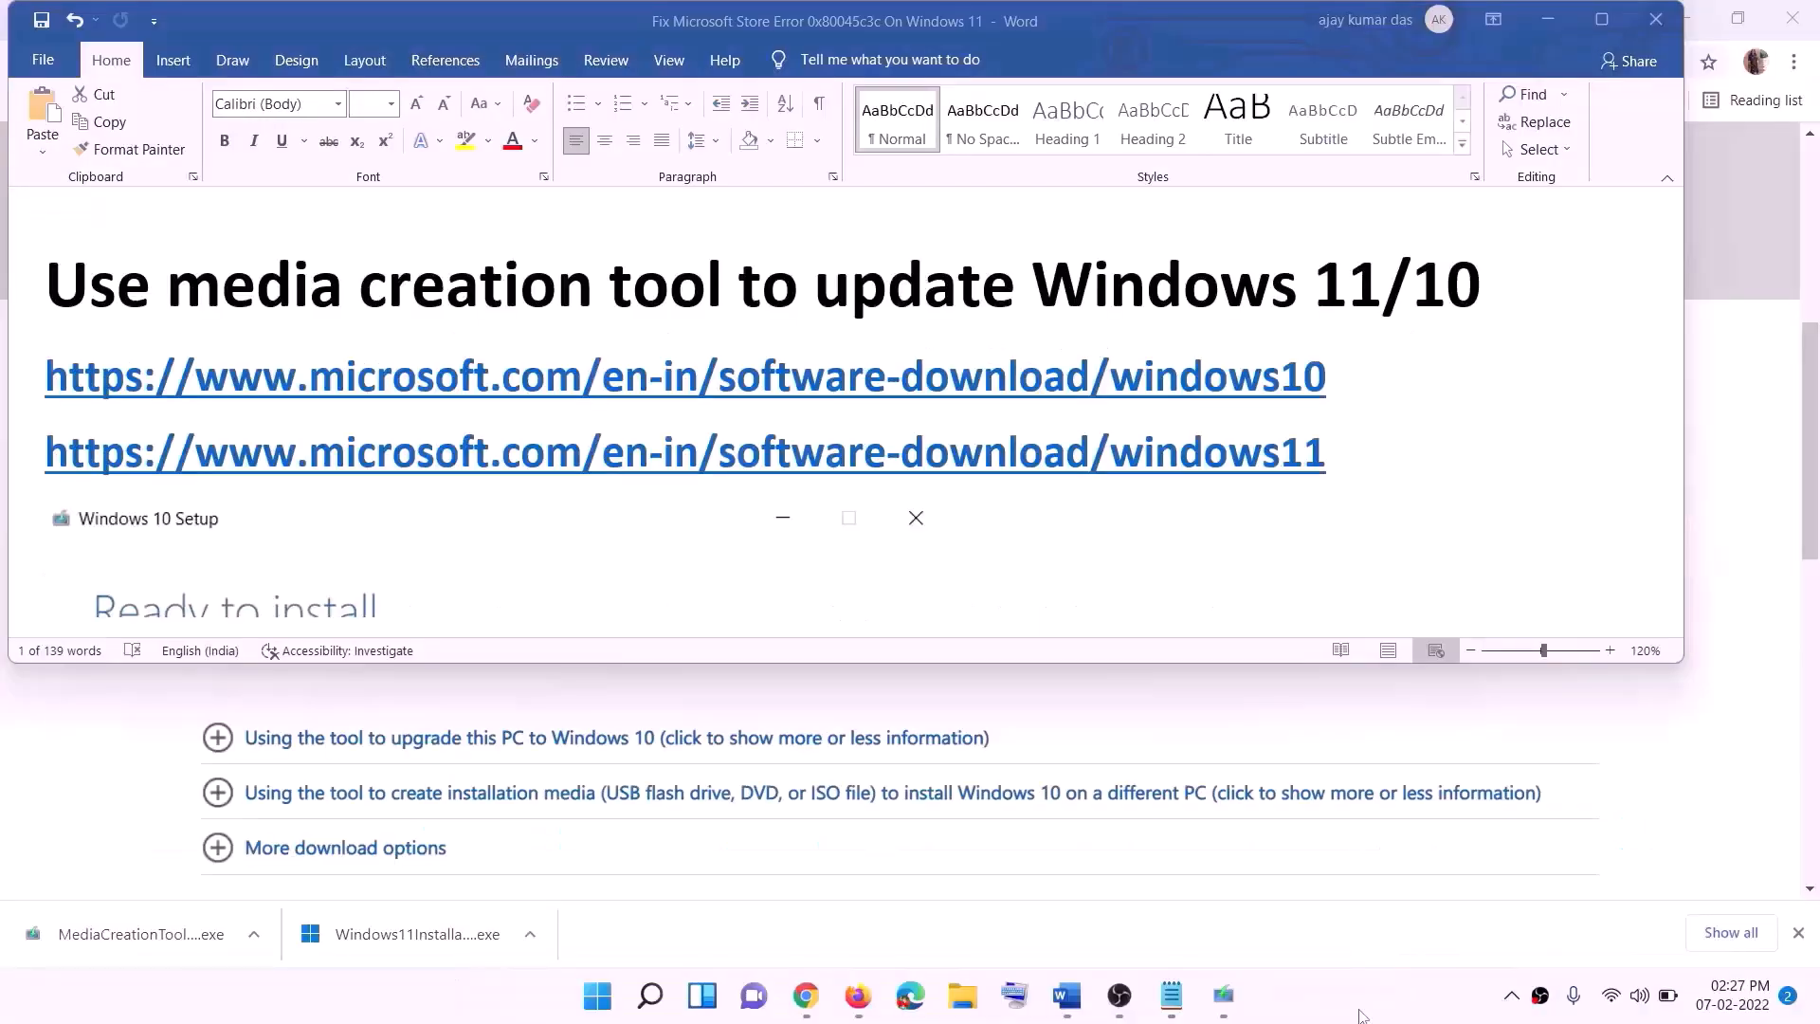
pyautogui.click(1339, 375)
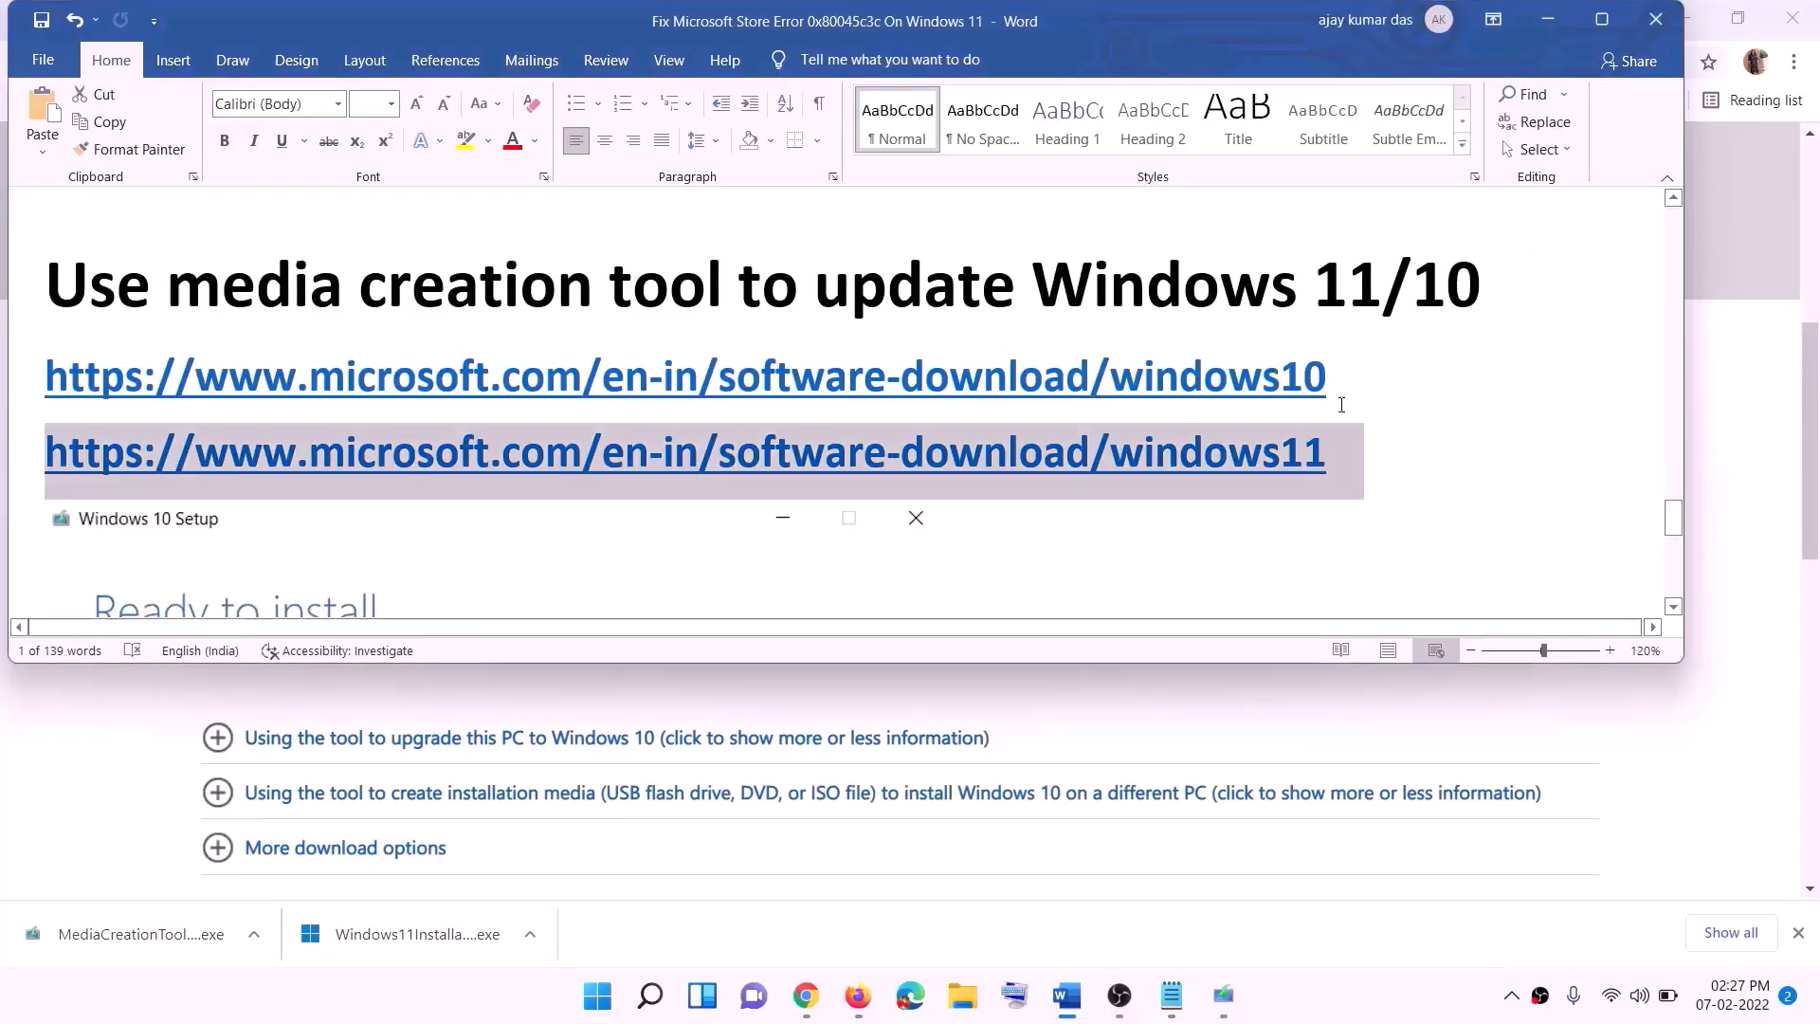
pyautogui.tripleClick(1259, 372)
pyautogui.tripleClick(1354, 454)
pyautogui.click(1549, 19)
# Step: Review the Download Windows 10 page and highlight the media creation tool mention under Create Windows 10 installation media
pyautogui.scroll(5, 774, 486)
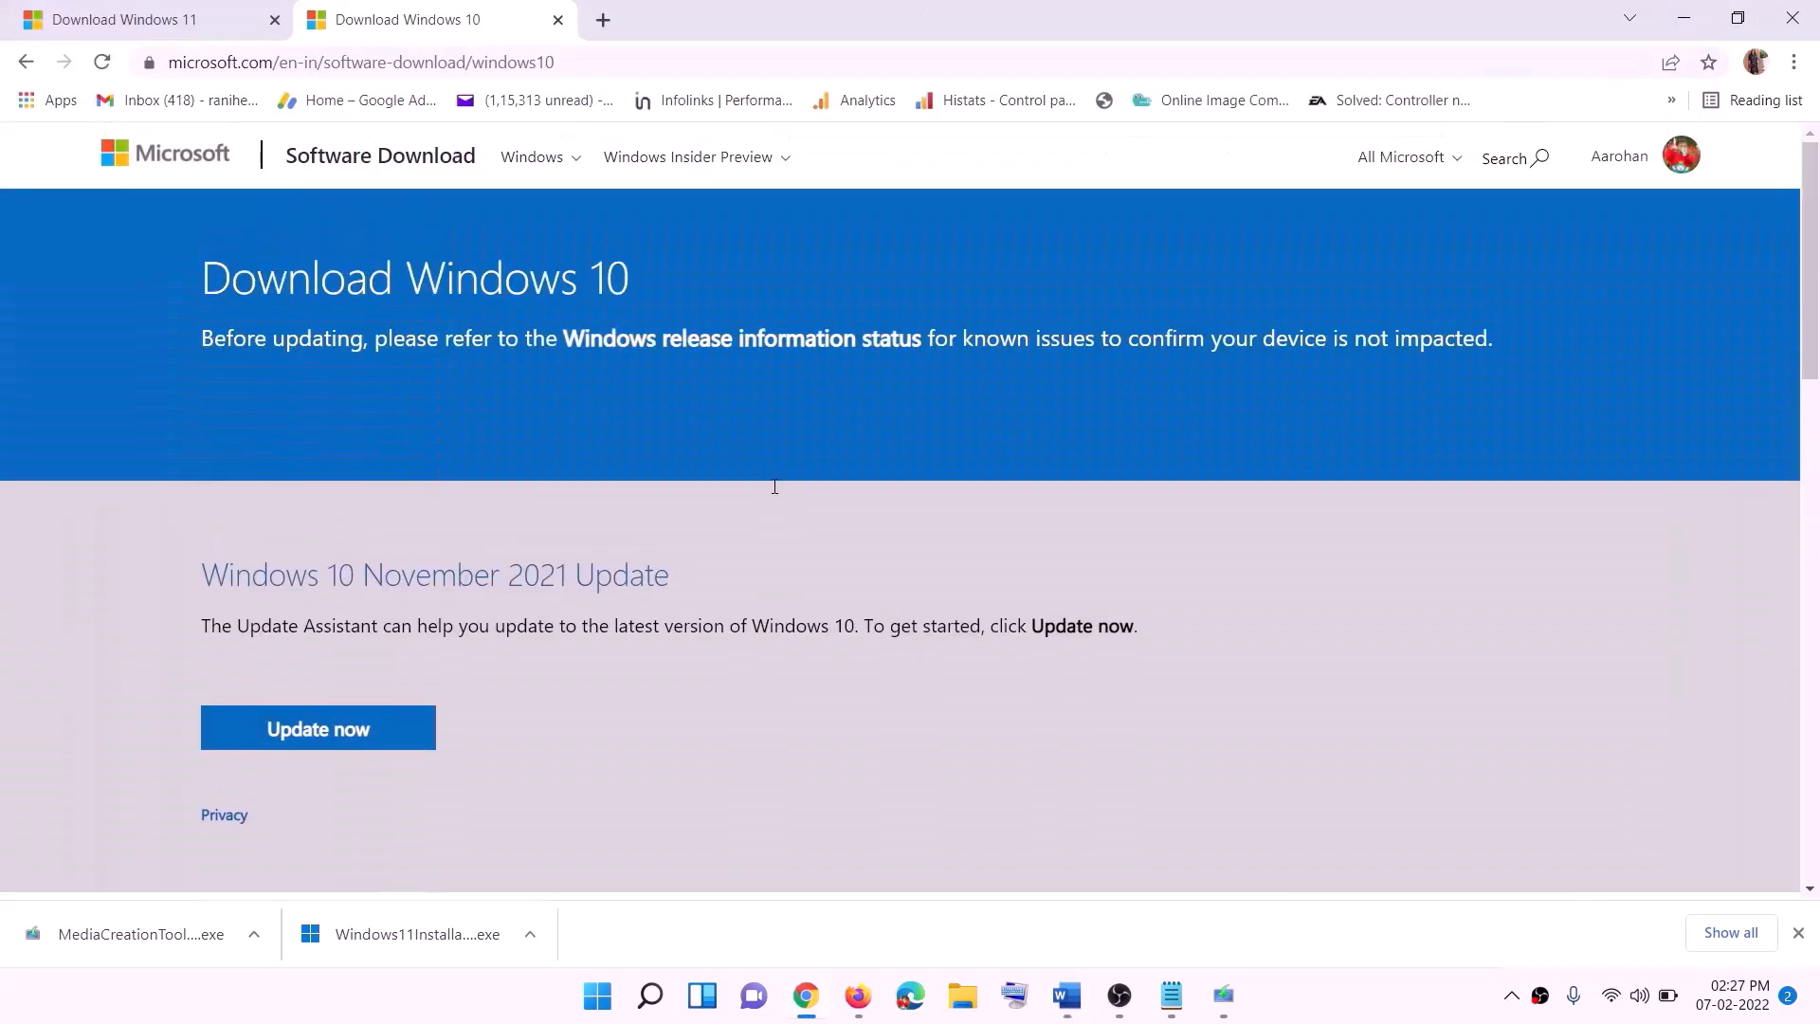
pyautogui.scroll(-5, 610, 532)
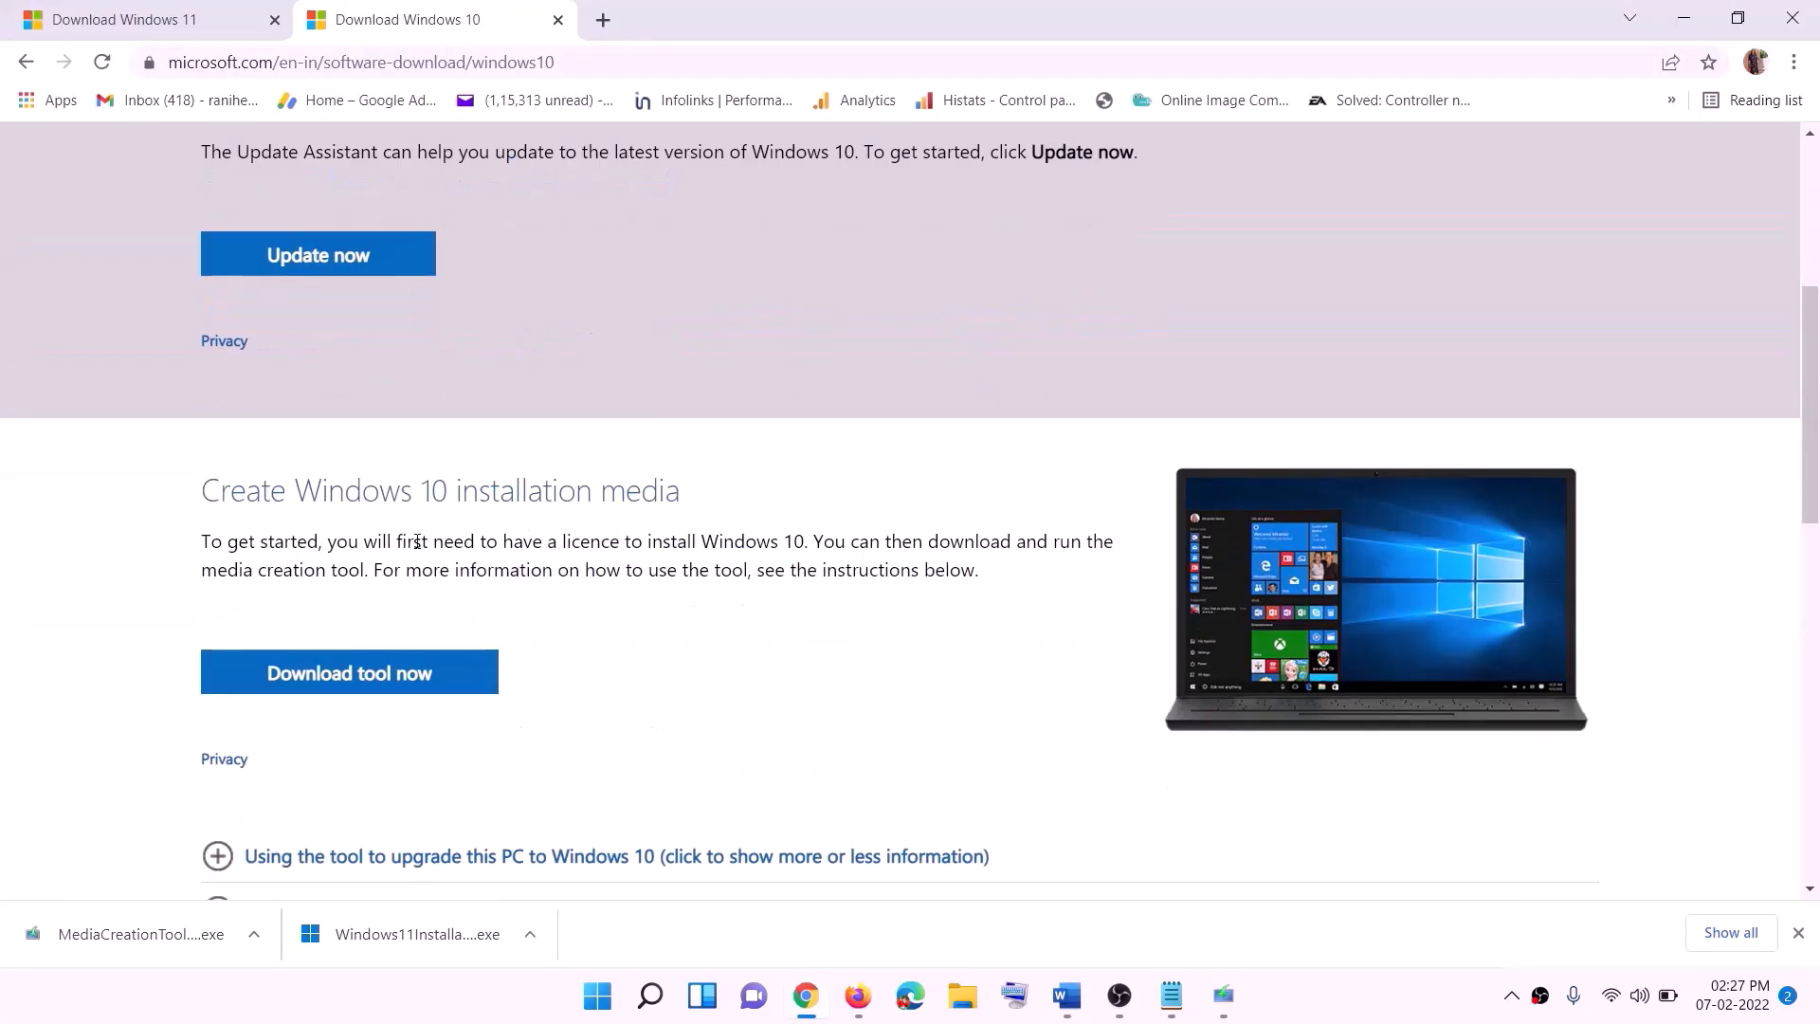
pyautogui.moveTo(217, 569); pyautogui.dragTo(410, 569)
pyautogui.scroll(-3, 605, 519)
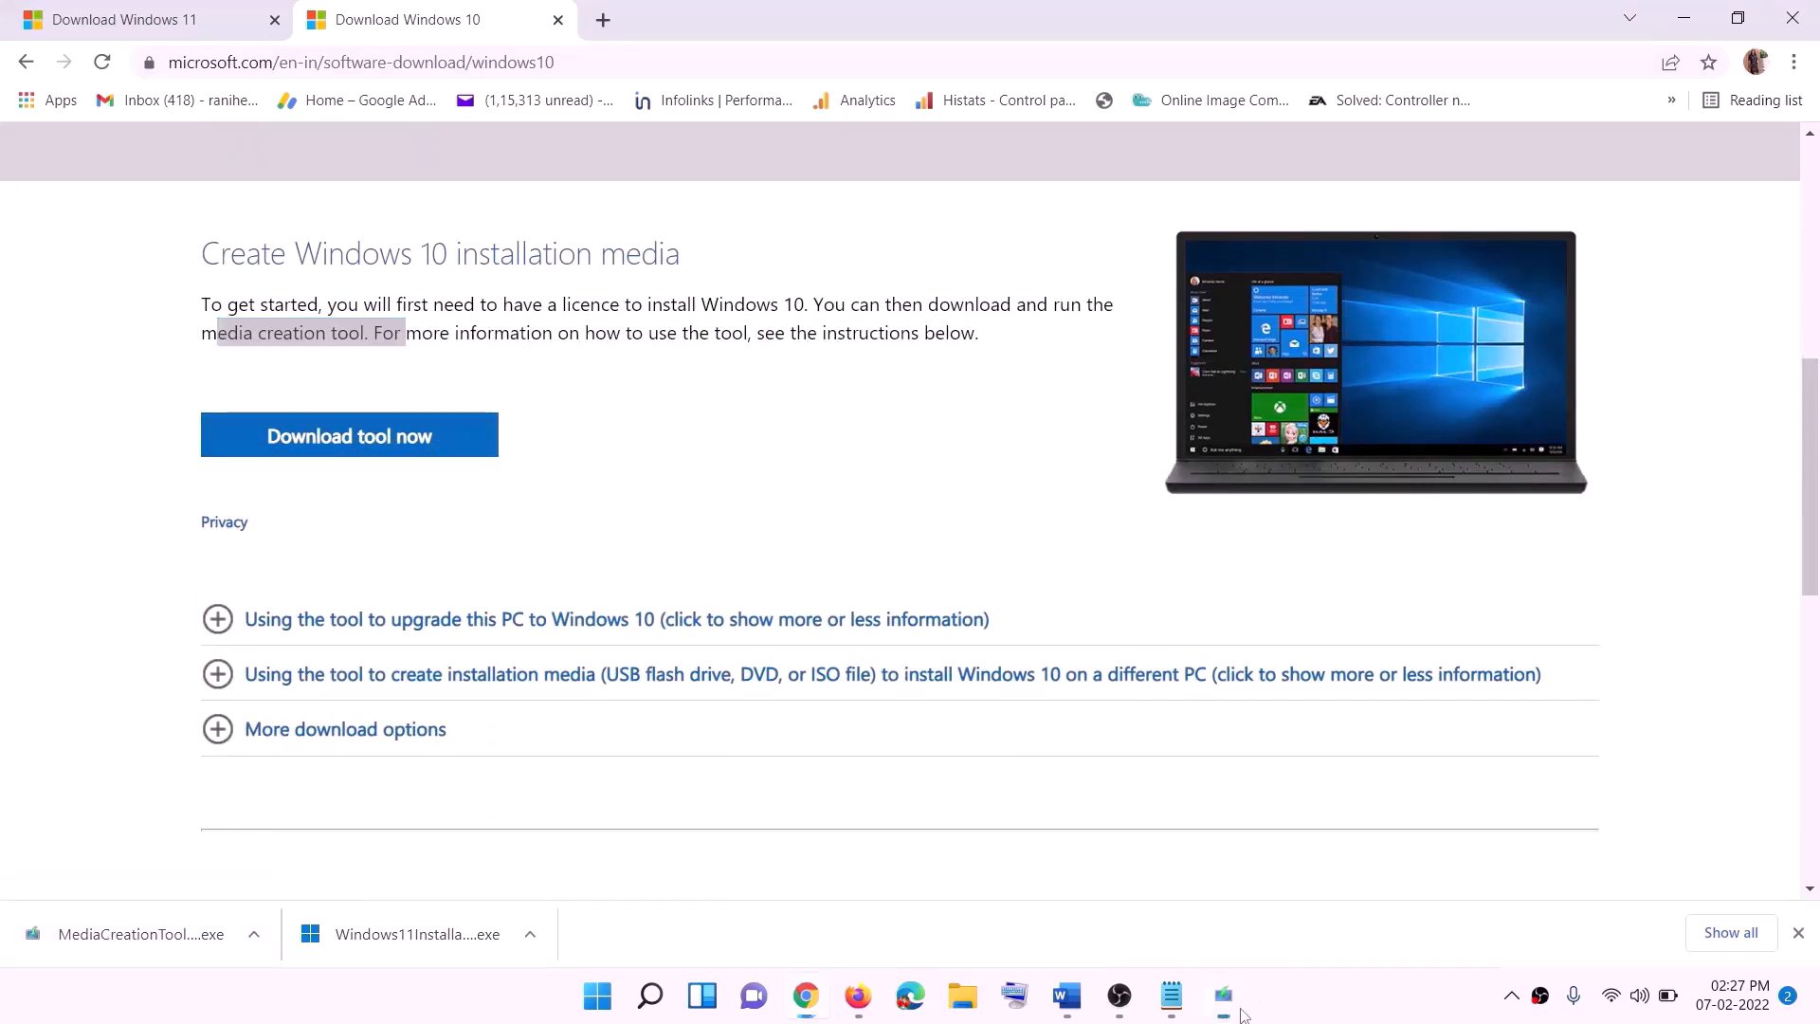
# Step: Proceed through Windows 10 Setup with Upgrade this PC now chosen to start the Windows 10 download
pyautogui.click(1185, 773)
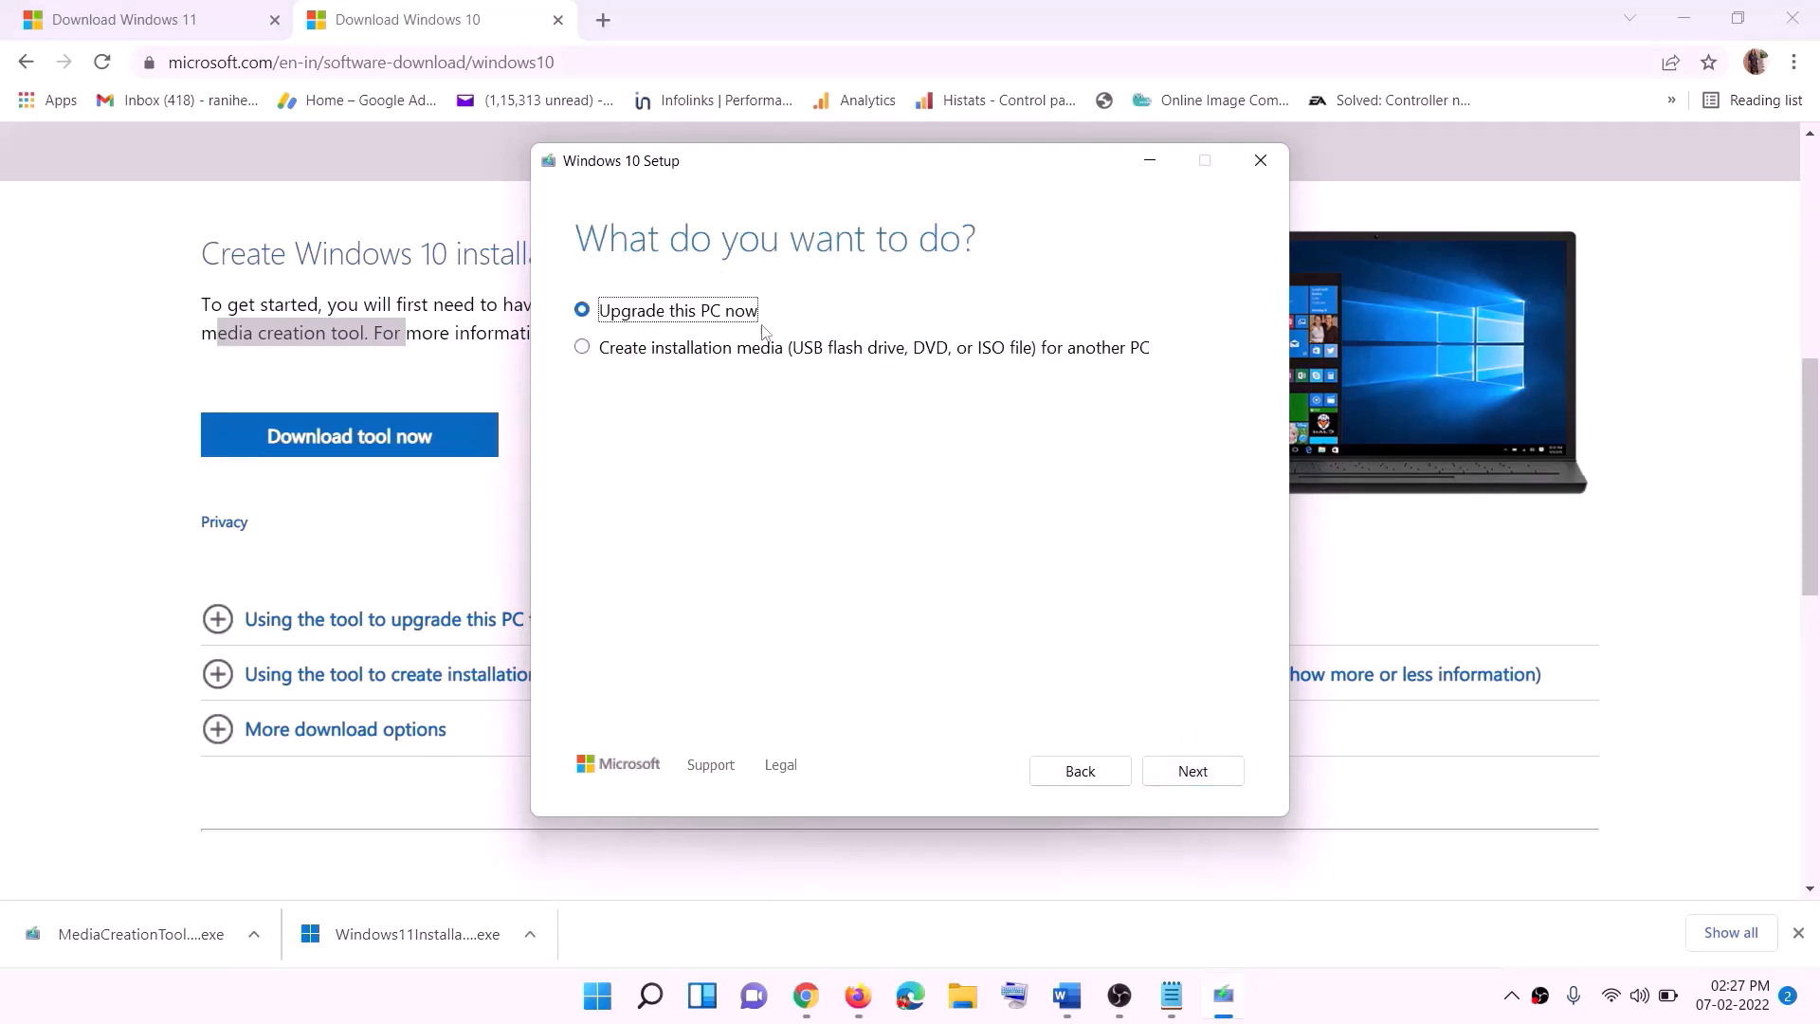
pyautogui.click(1192, 776)
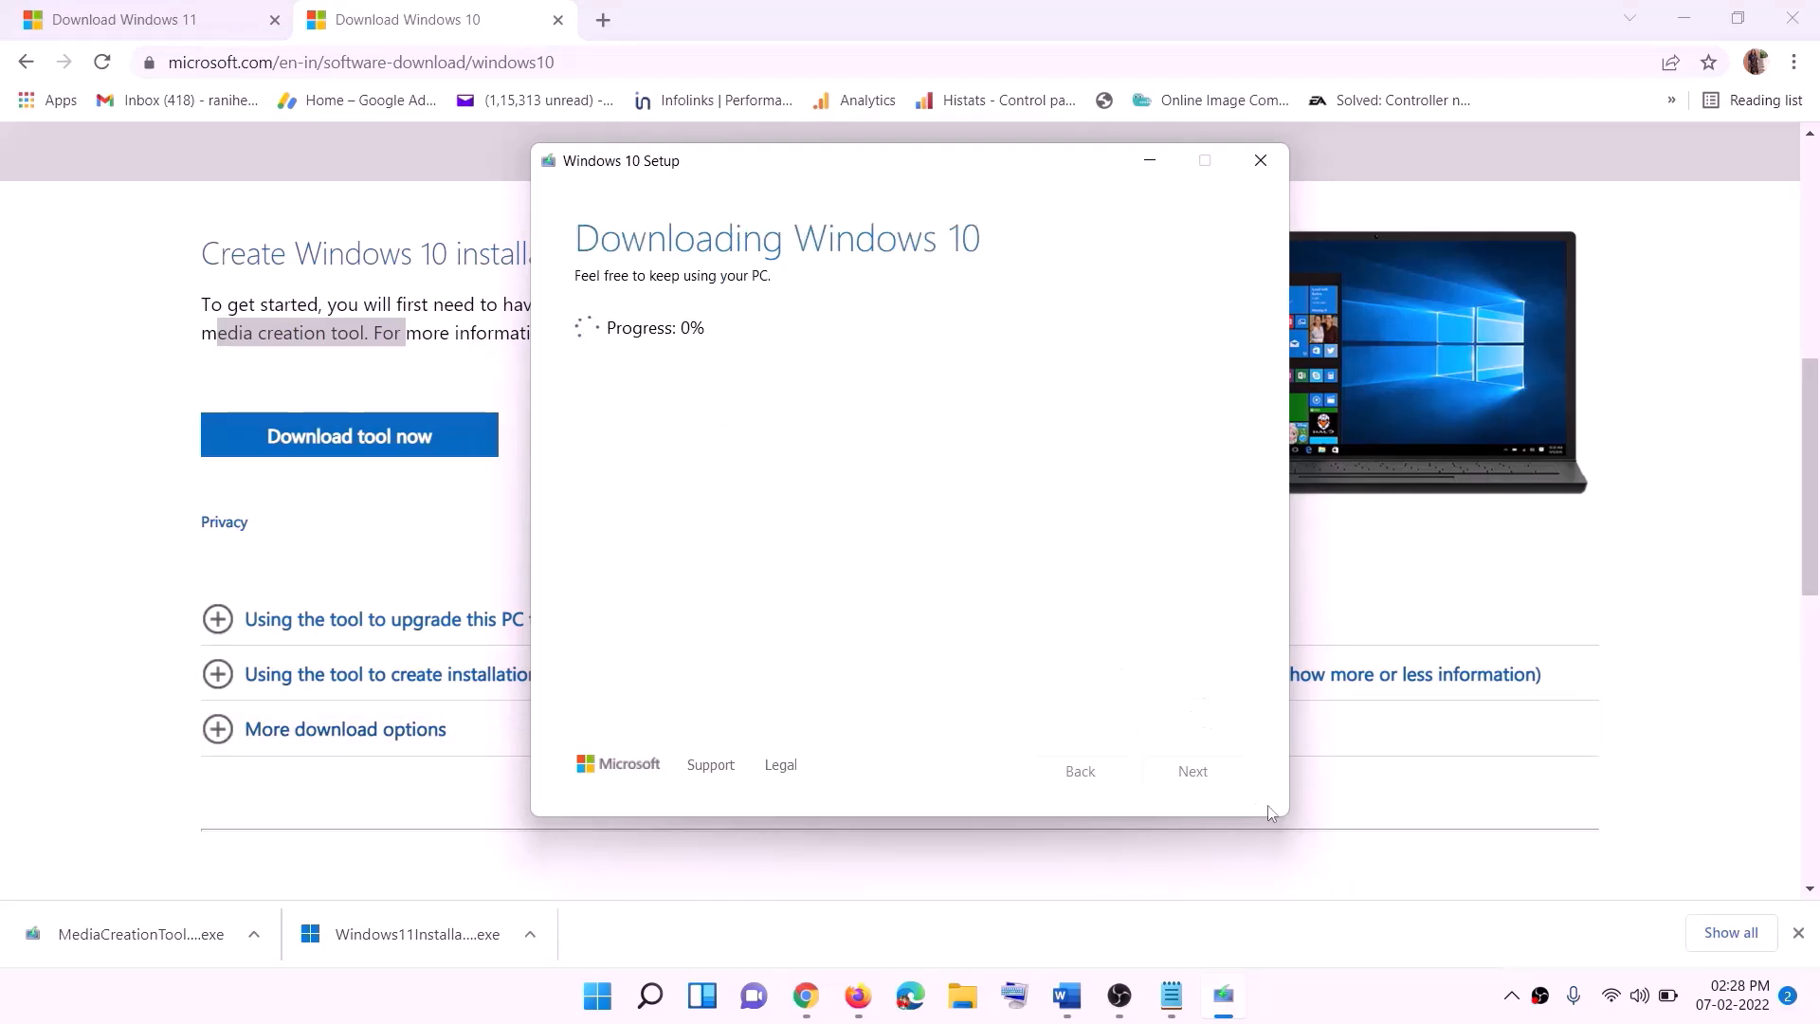
pyautogui.click(1345, 1015)
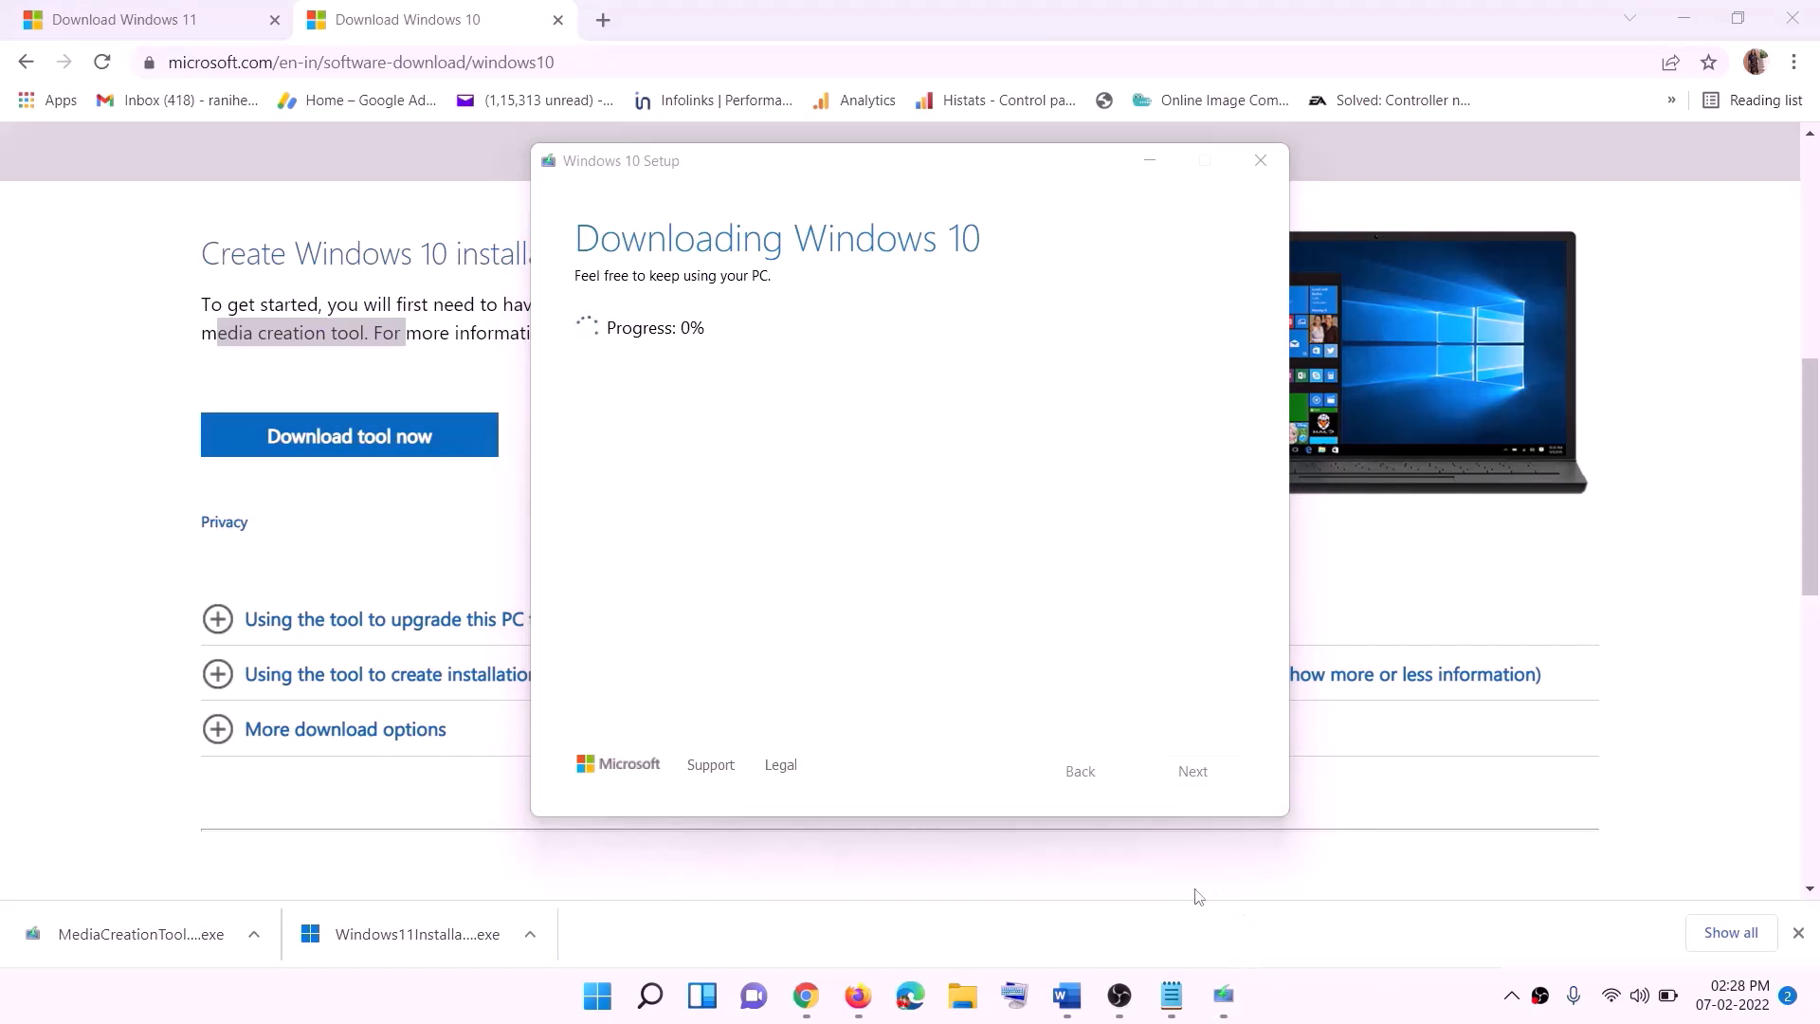
# Step: Switch to Word, maximize the window and examine the Ready to install screenshot down to its Install button
pyautogui.click(1071, 1003)
pyautogui.scroll(-2, 195, 462)
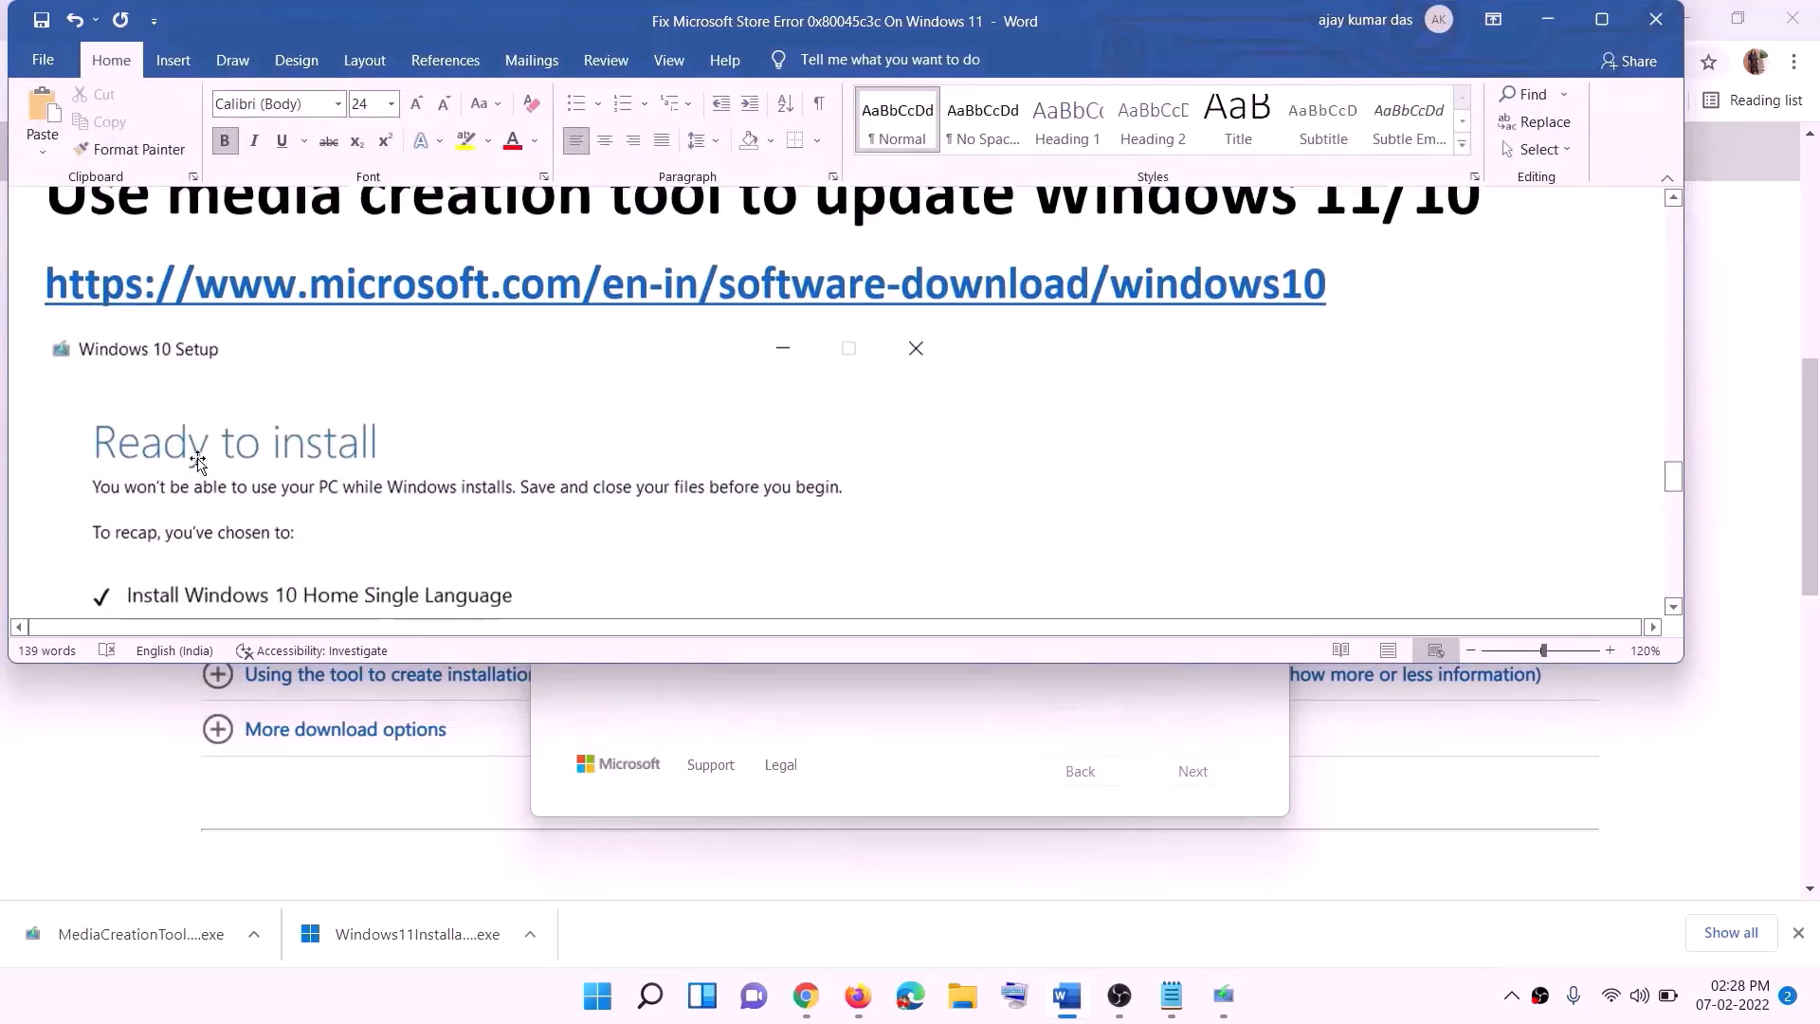
pyautogui.click(1610, 26)
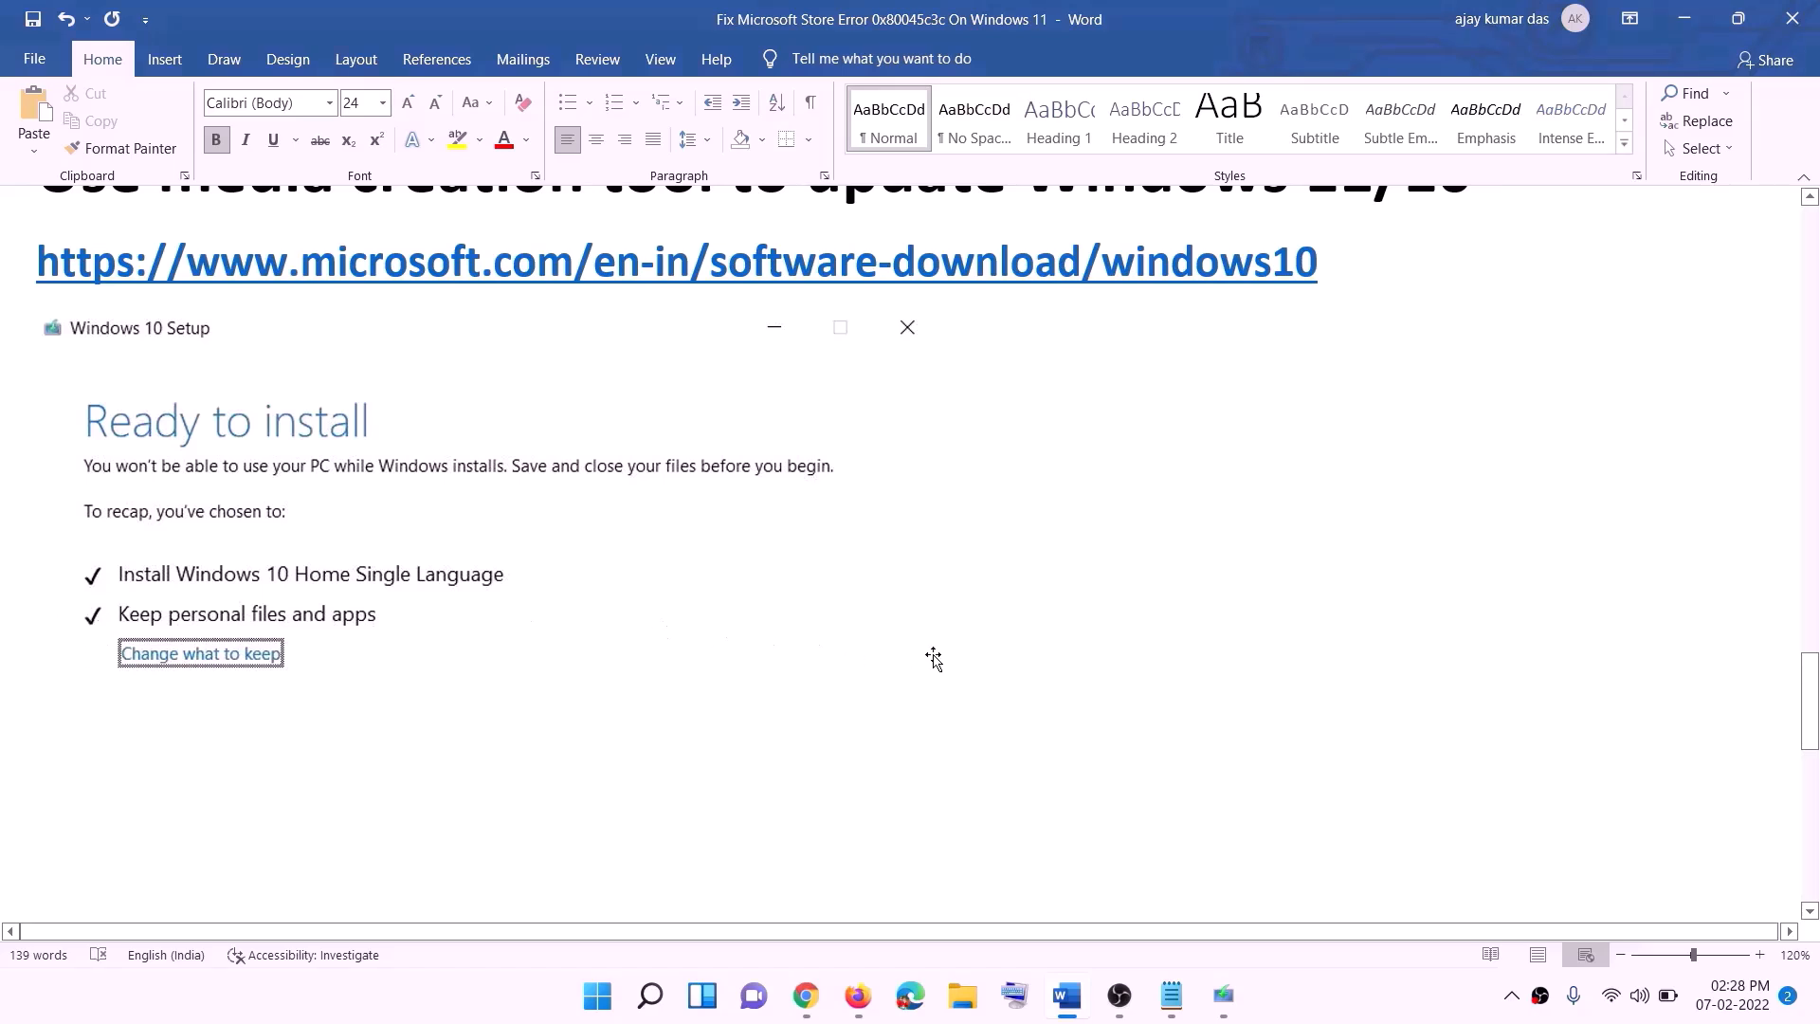
pyautogui.scroll(-2, 934, 659)
pyautogui.scroll(-1, 935, 661)
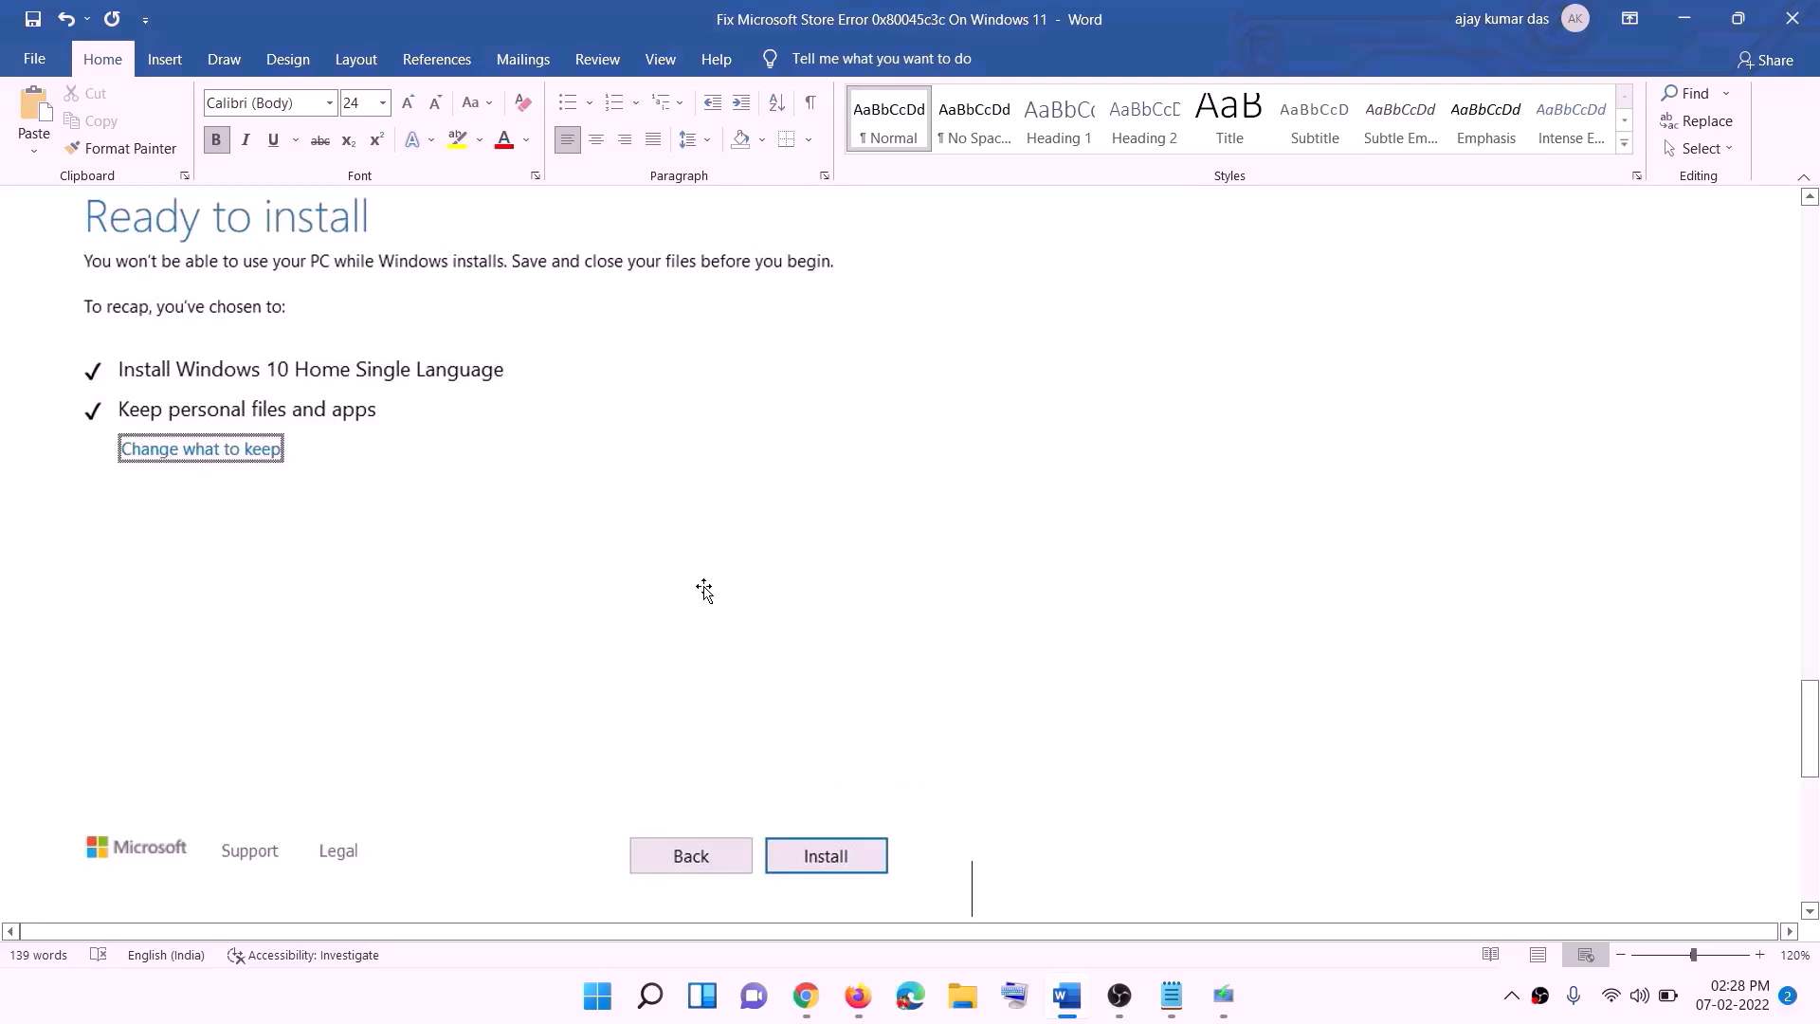
# Step: Switch to Chrome and highlight the media creation tool mention under Create Windows 11 Installation Media on the Download Windows 11 page
pyautogui.scroll(1, 745, 589)
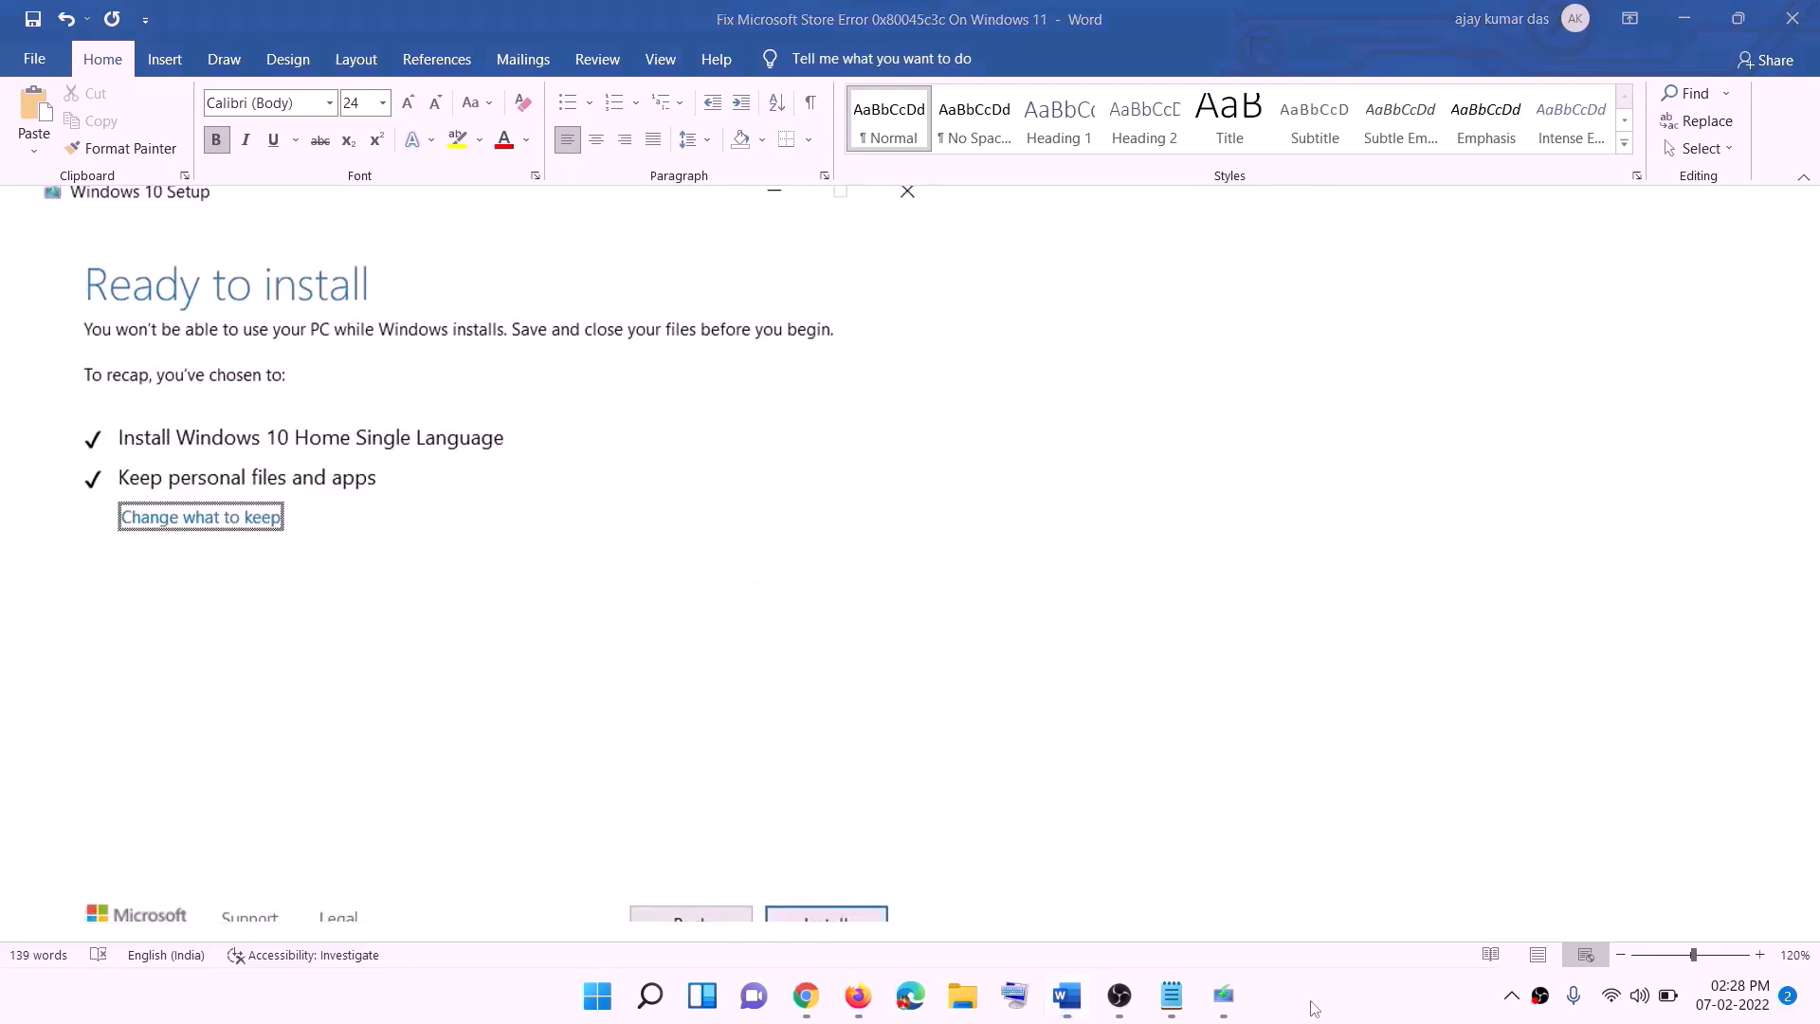
pyautogui.click(838, 1000)
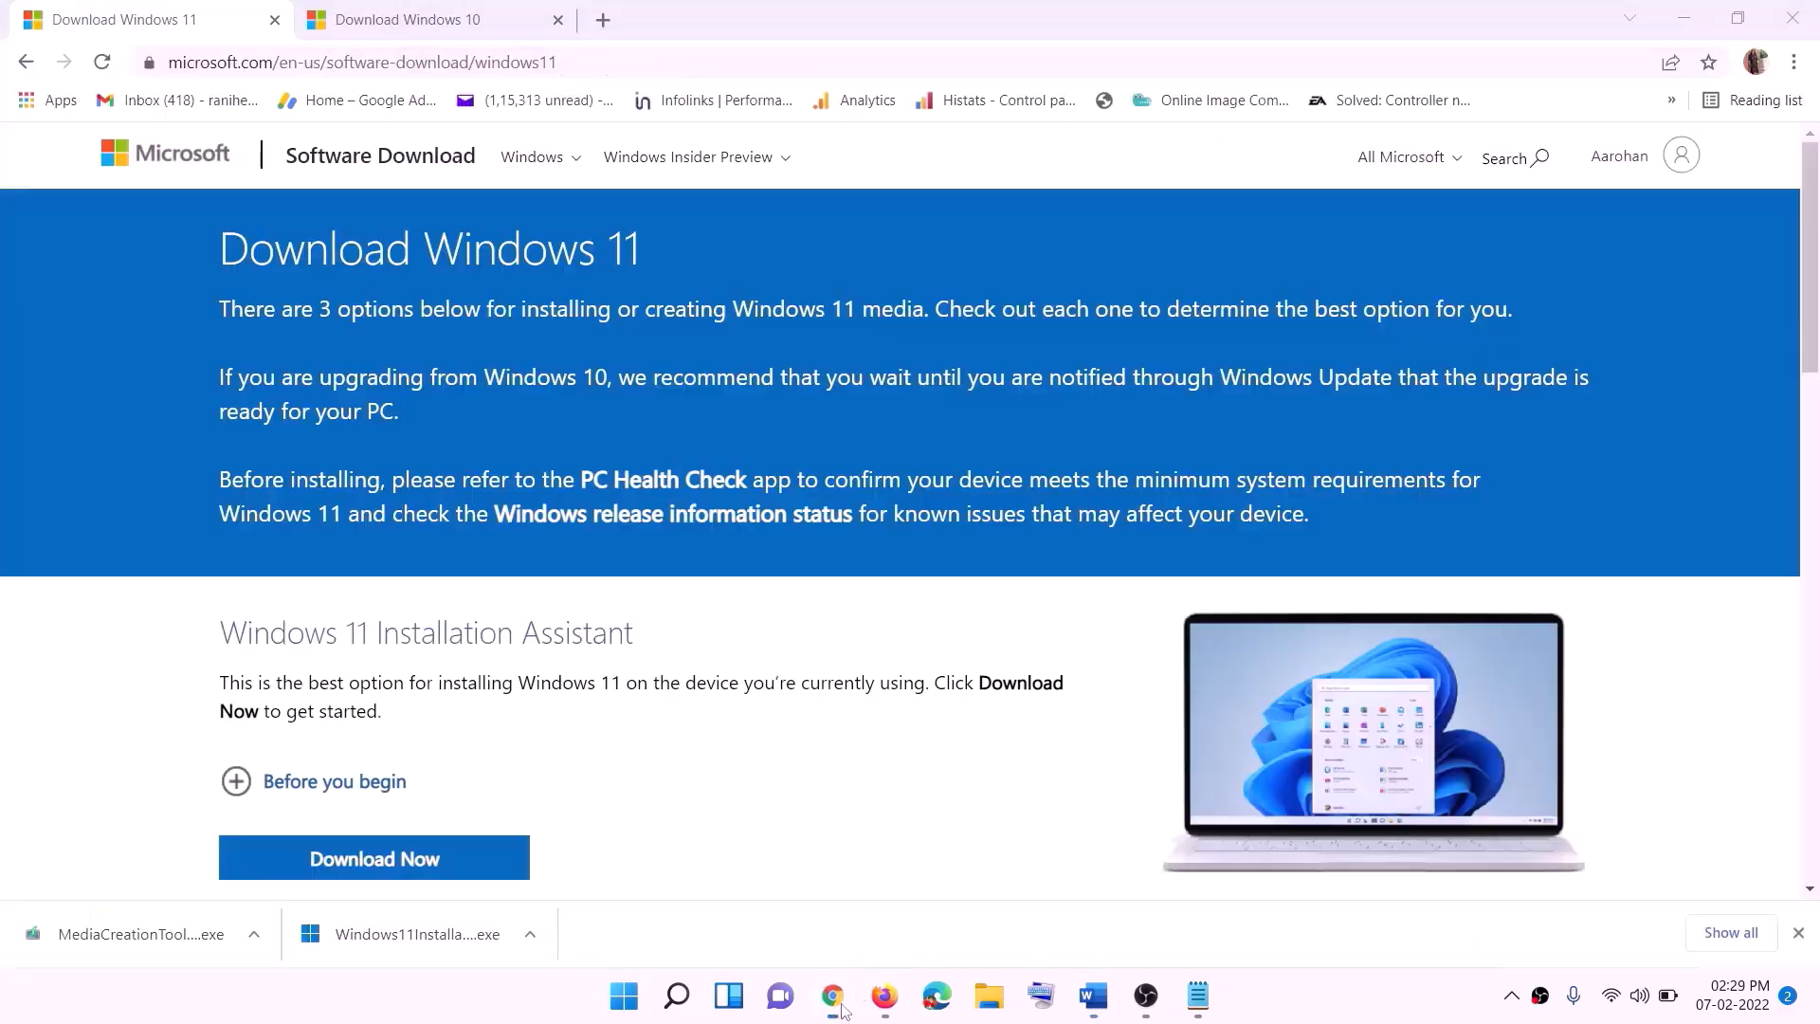
pyautogui.scroll(-5, 592, 625)
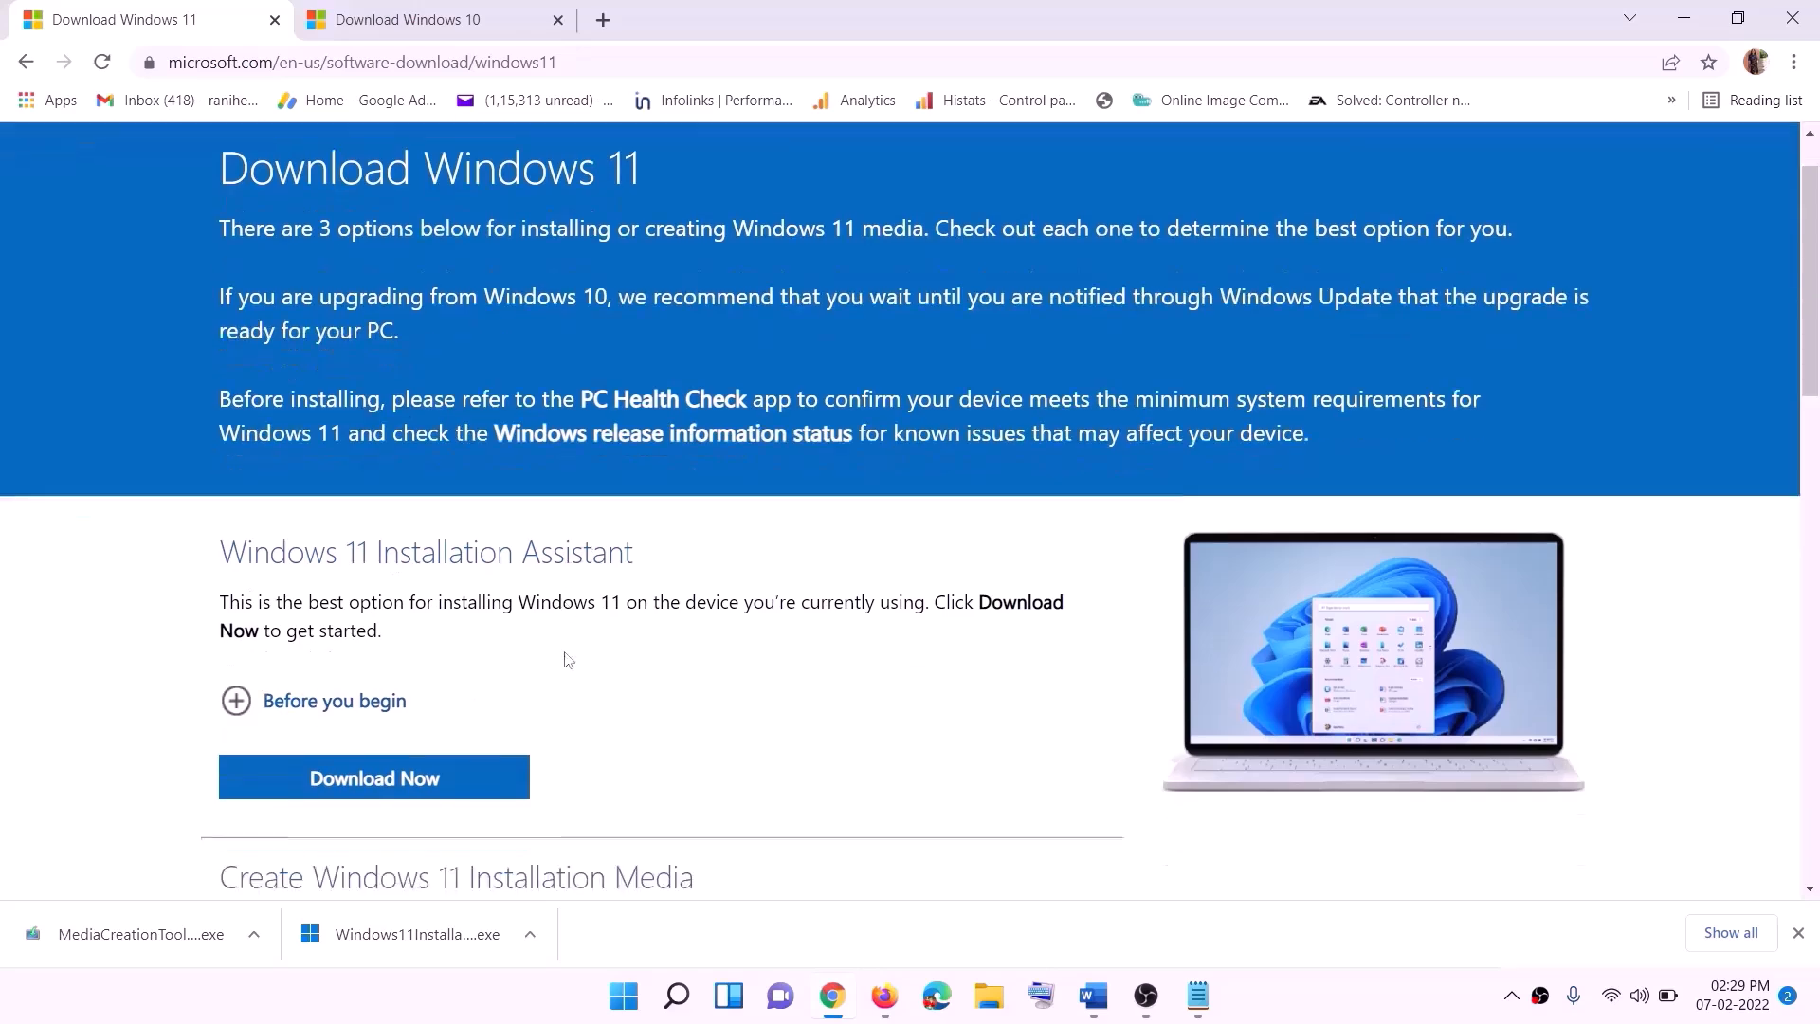
pyautogui.click(349, 565)
pyautogui.moveTo(349, 566); pyautogui.dragTo(526, 566)
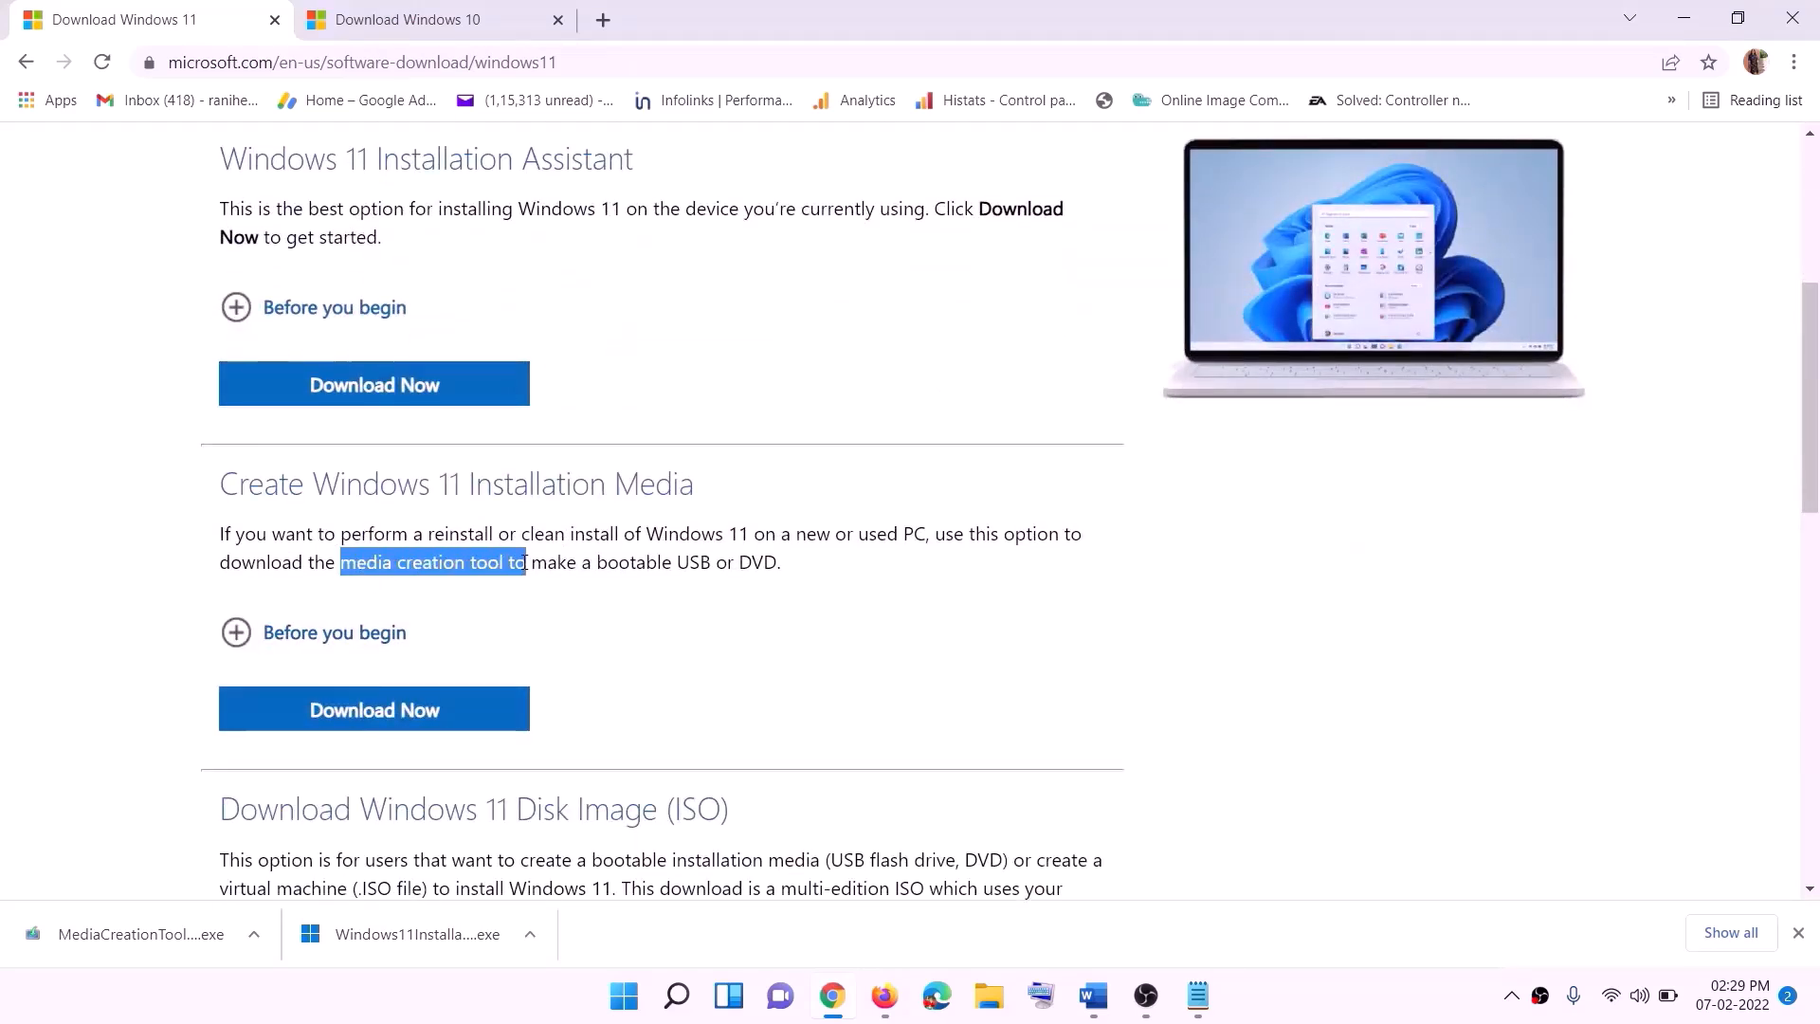
# Step: Download the Windows 11 media creation tool, allow it to make changes to the device, and accept its license terms
pyautogui.click(360, 721)
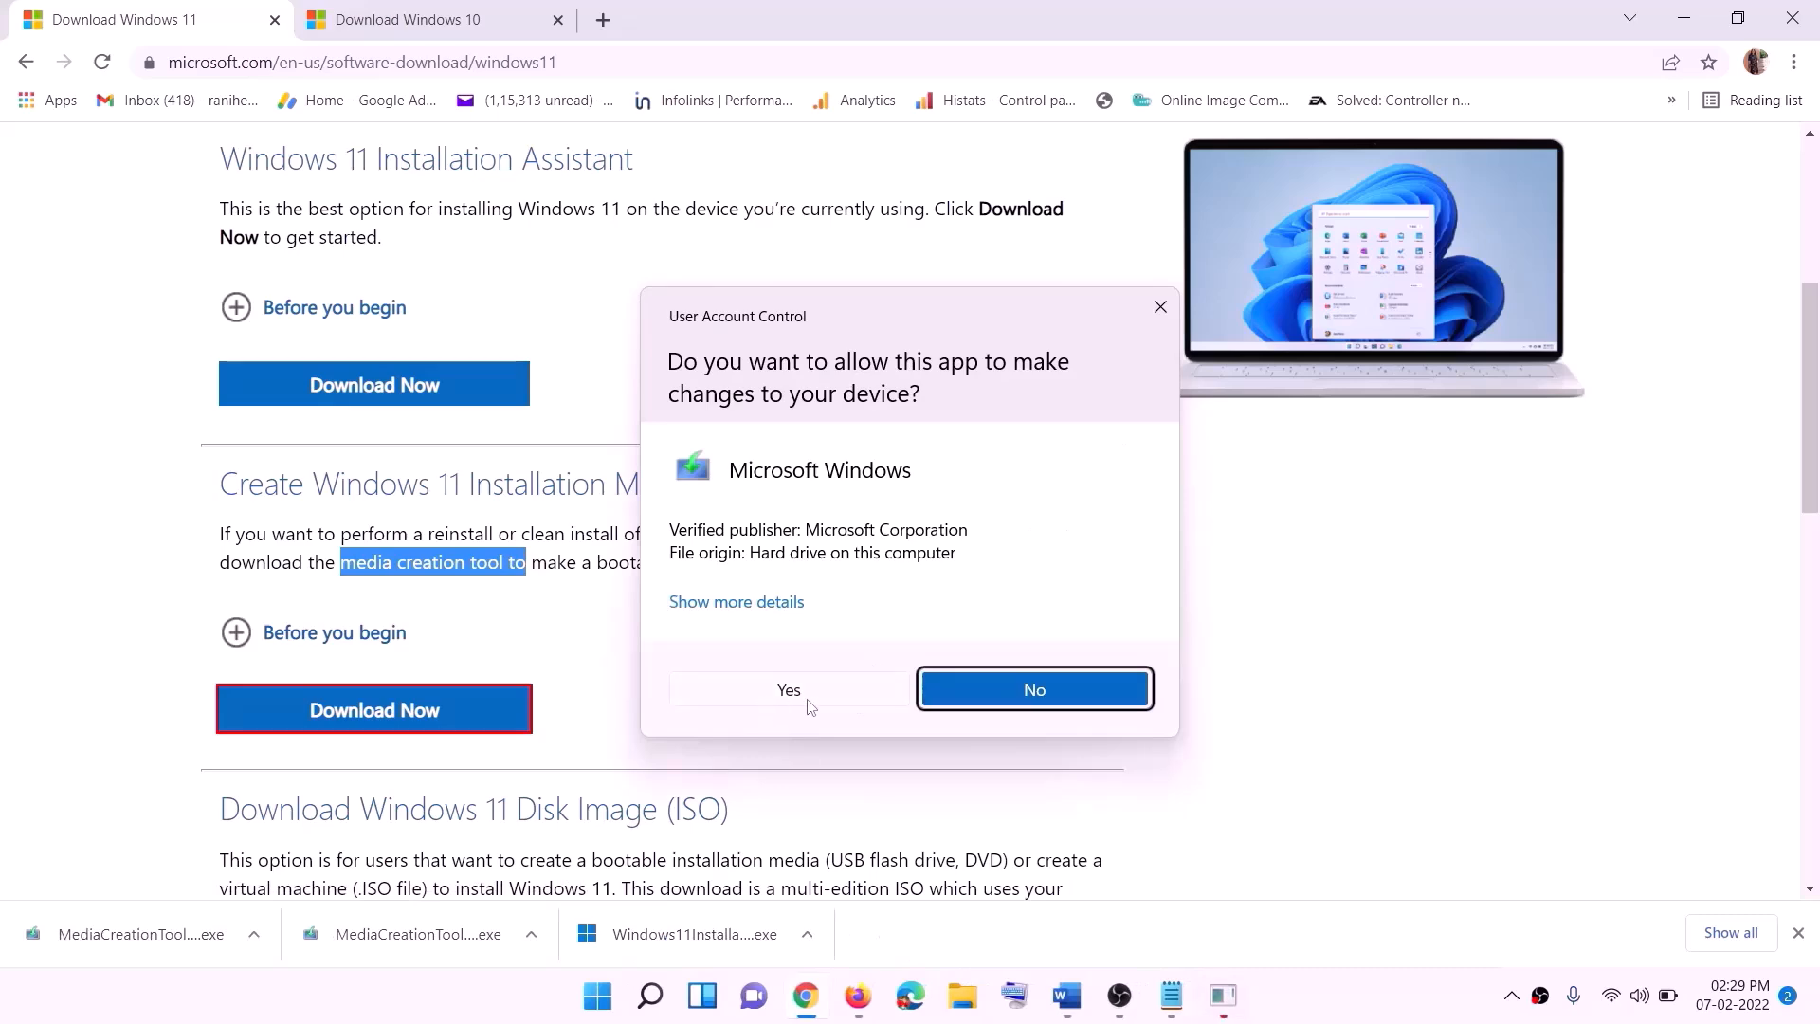
pyautogui.click(806, 702)
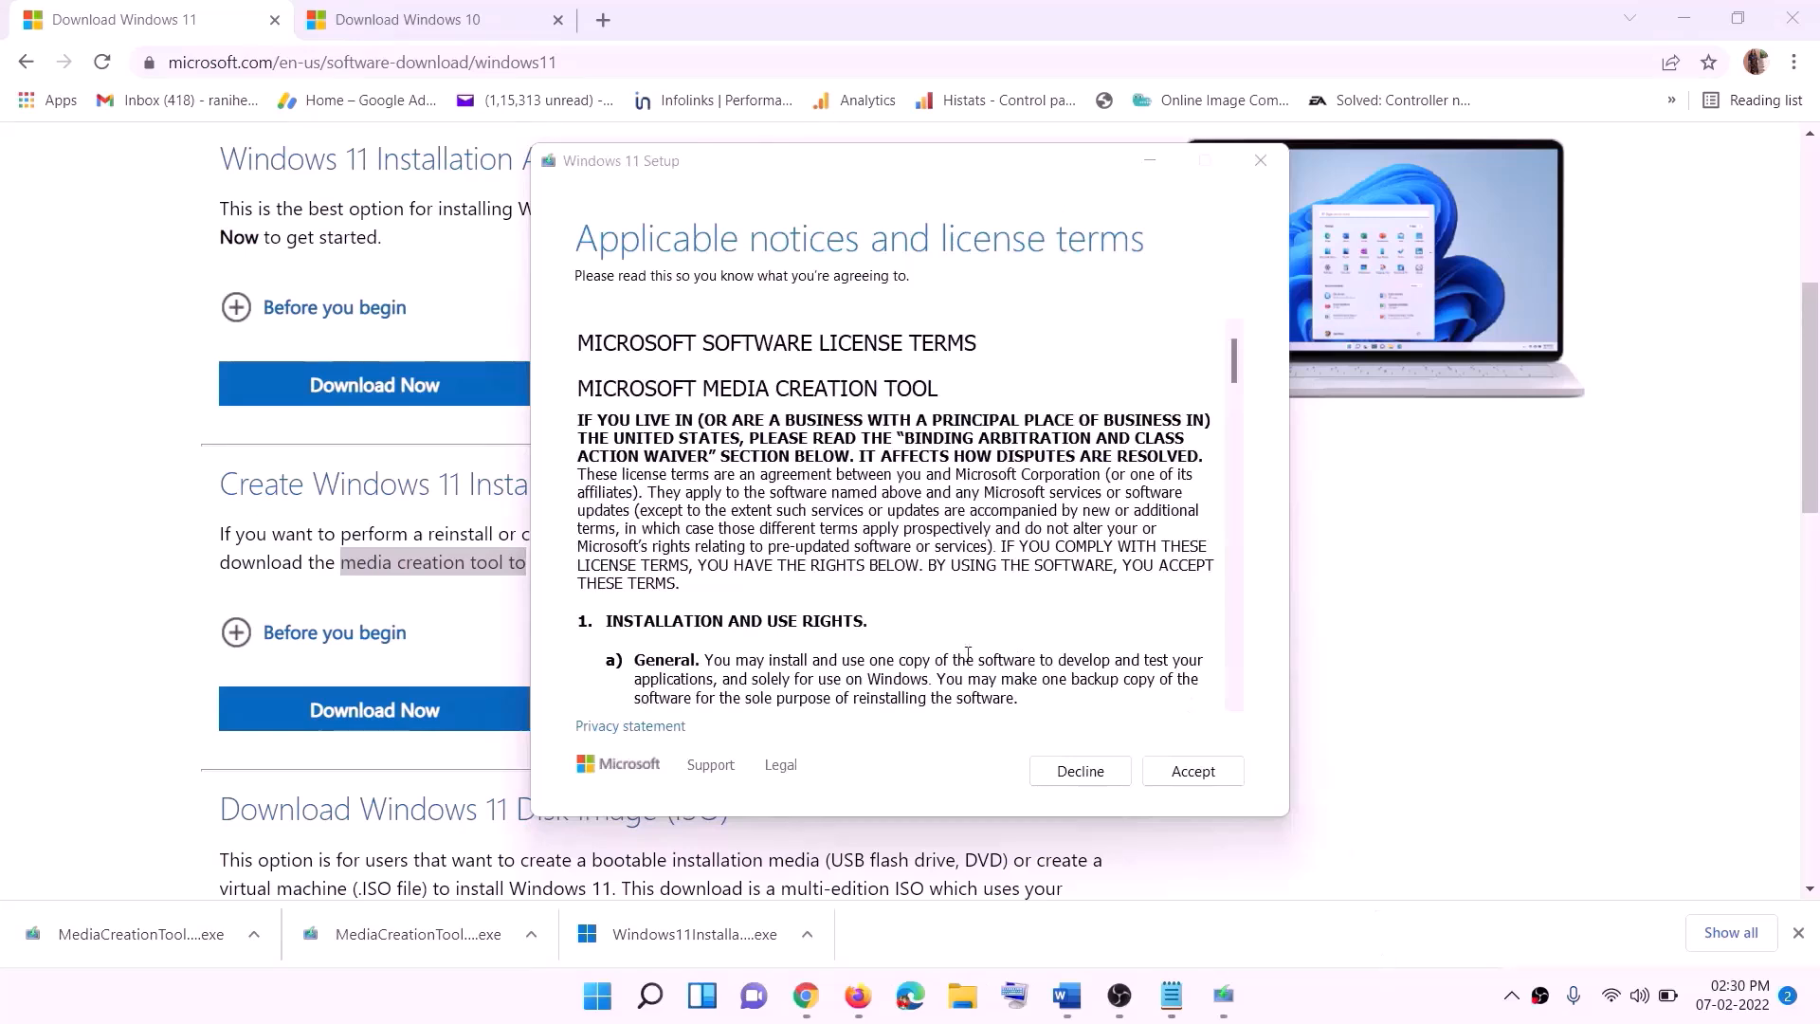
pyautogui.click(1177, 768)
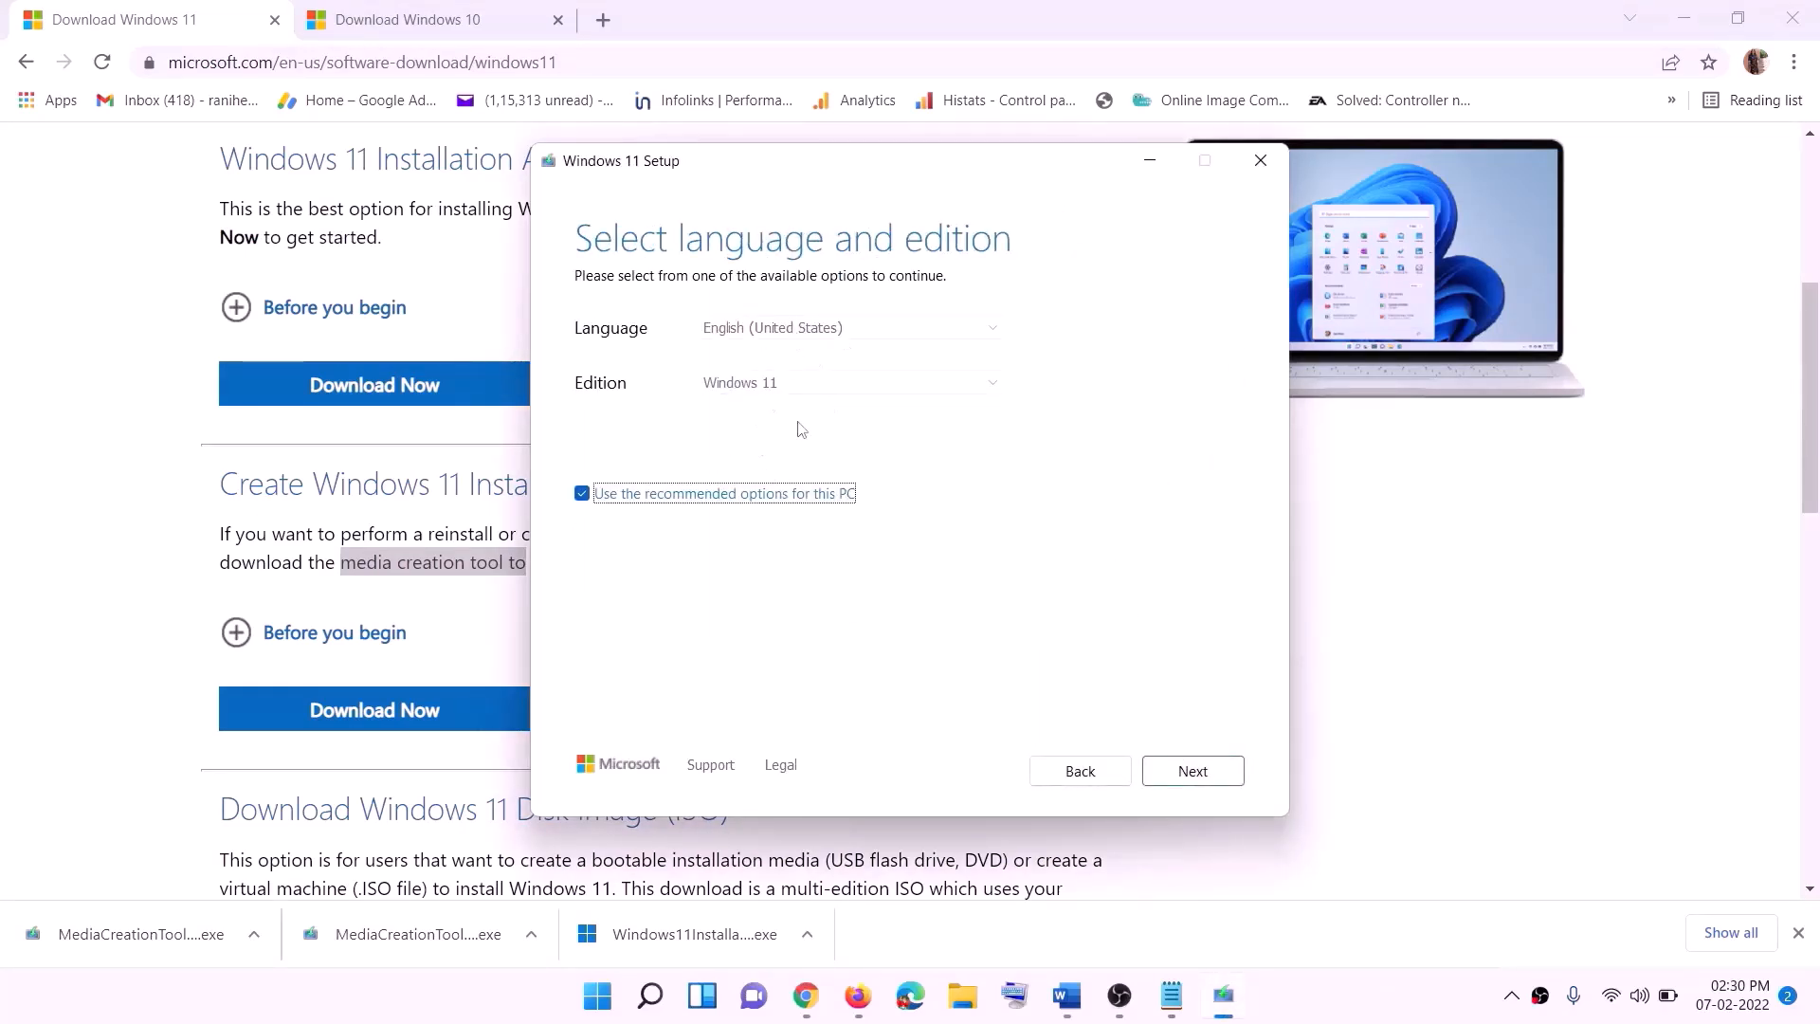
# Step: Continue with the recommended language and edition, choose ISO file as the media, and select Desktop as the save location
pyautogui.click(1179, 767)
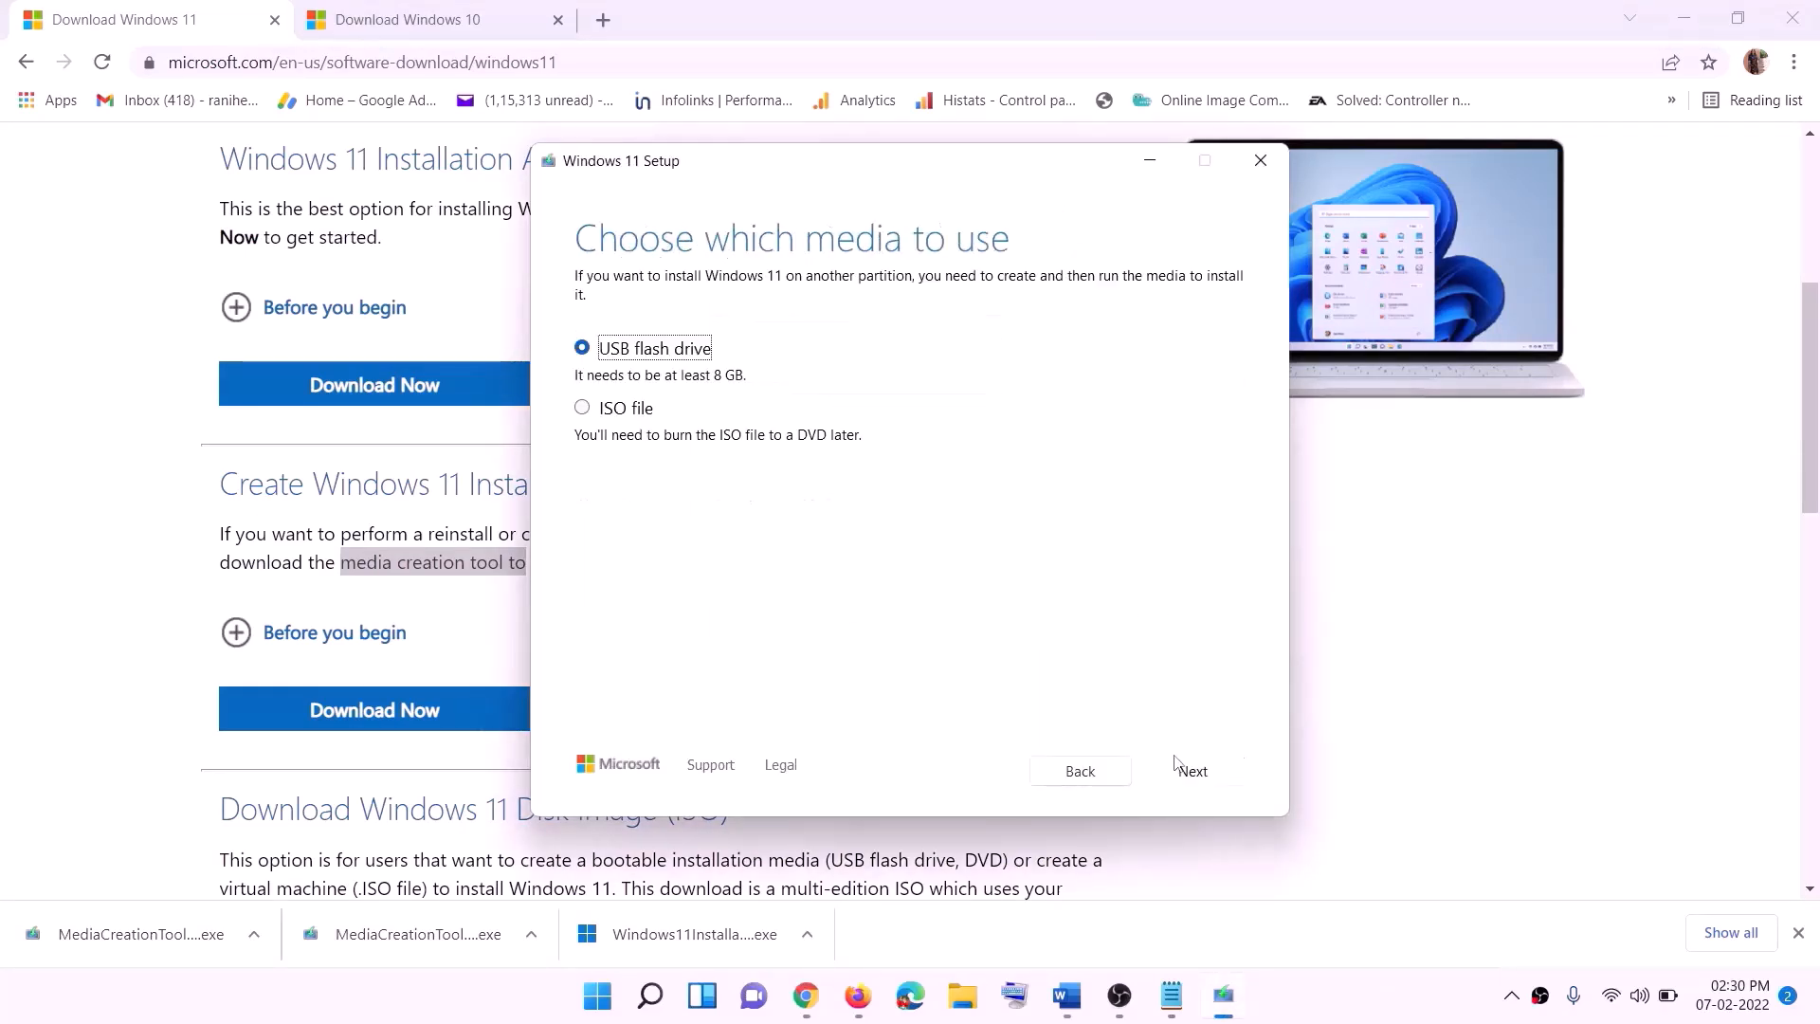
pyautogui.click(604, 411)
pyautogui.click(1196, 770)
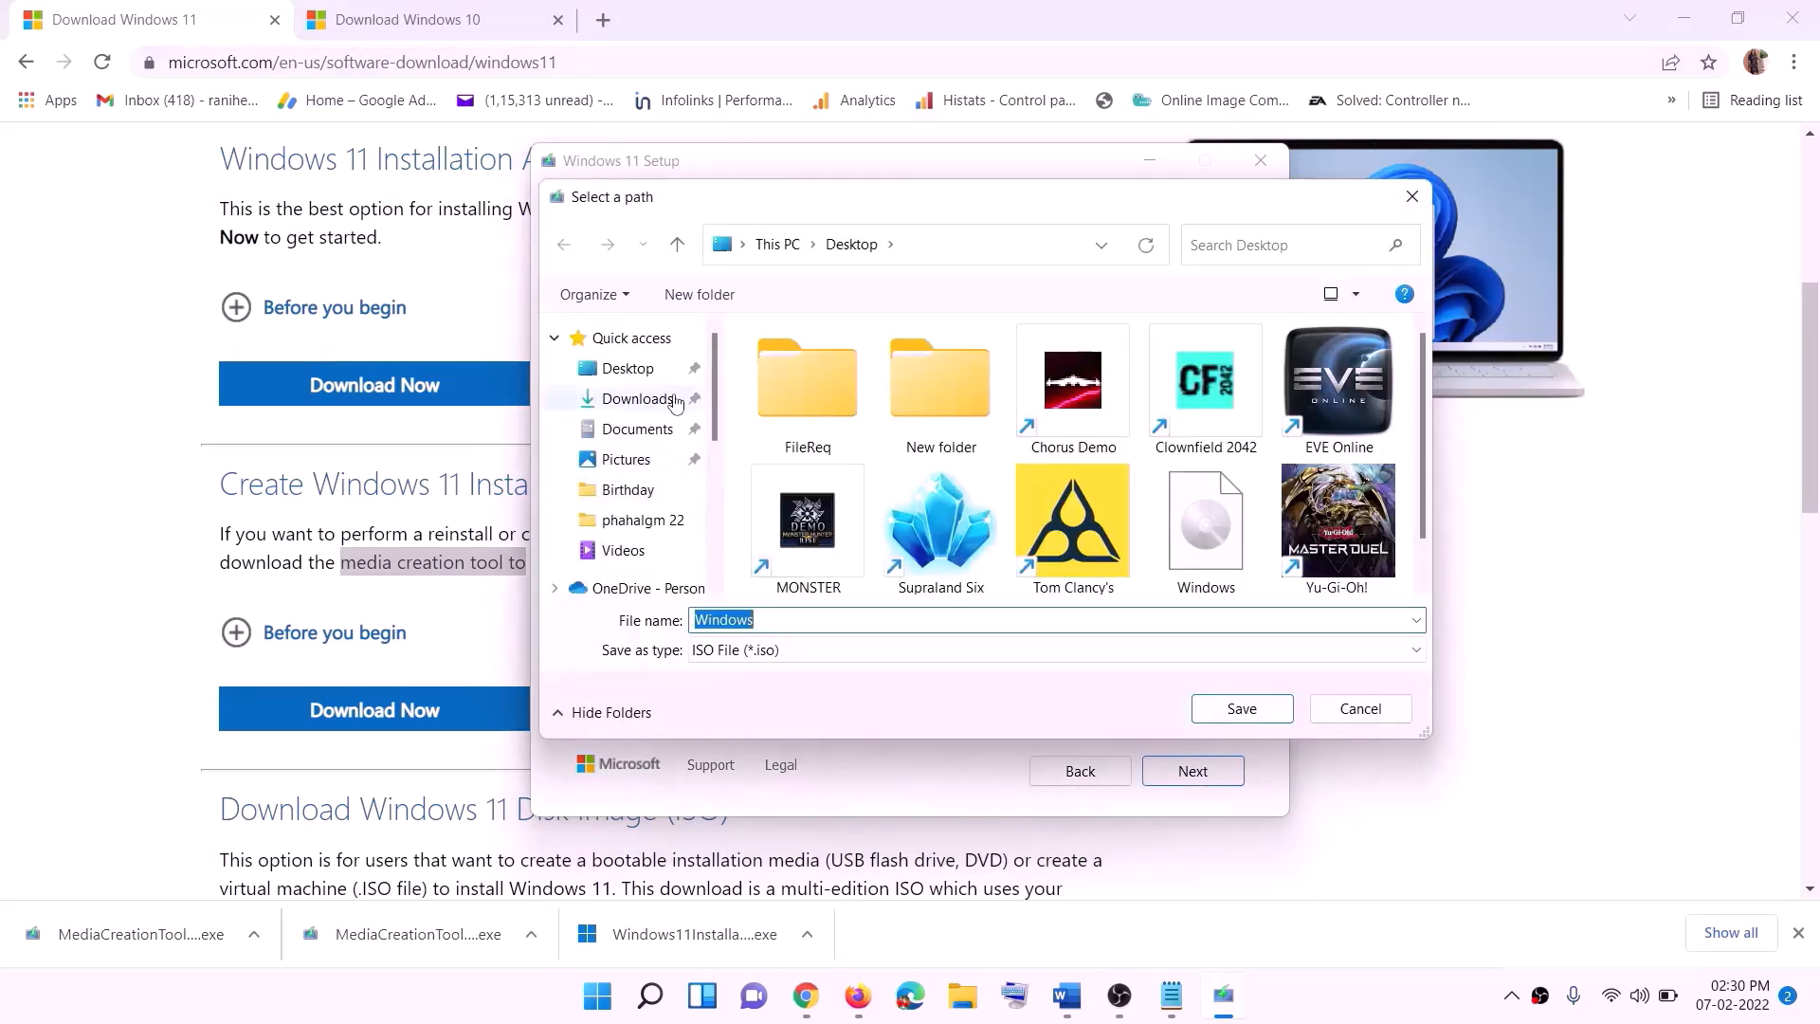
pyautogui.click(624, 376)
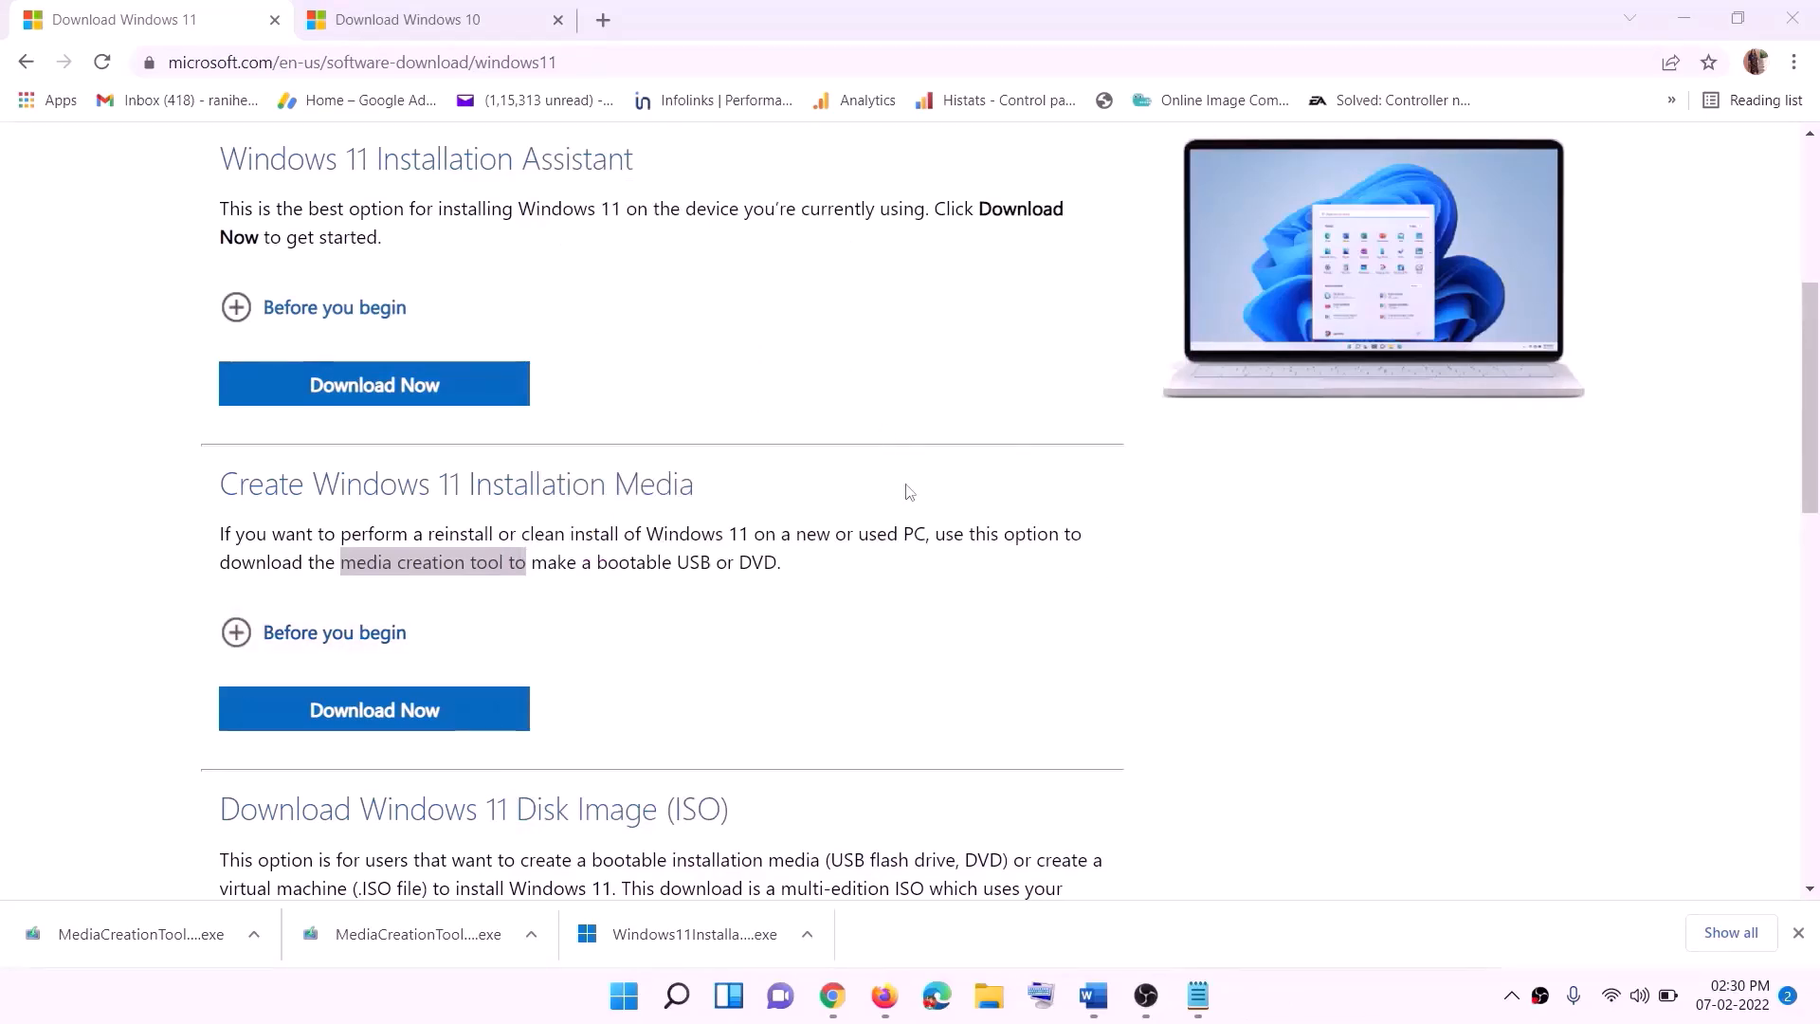
# Step: Show the desktop, move the Windows ISO file to just above the Firefox icon, and open it
pyautogui.press('super+d')
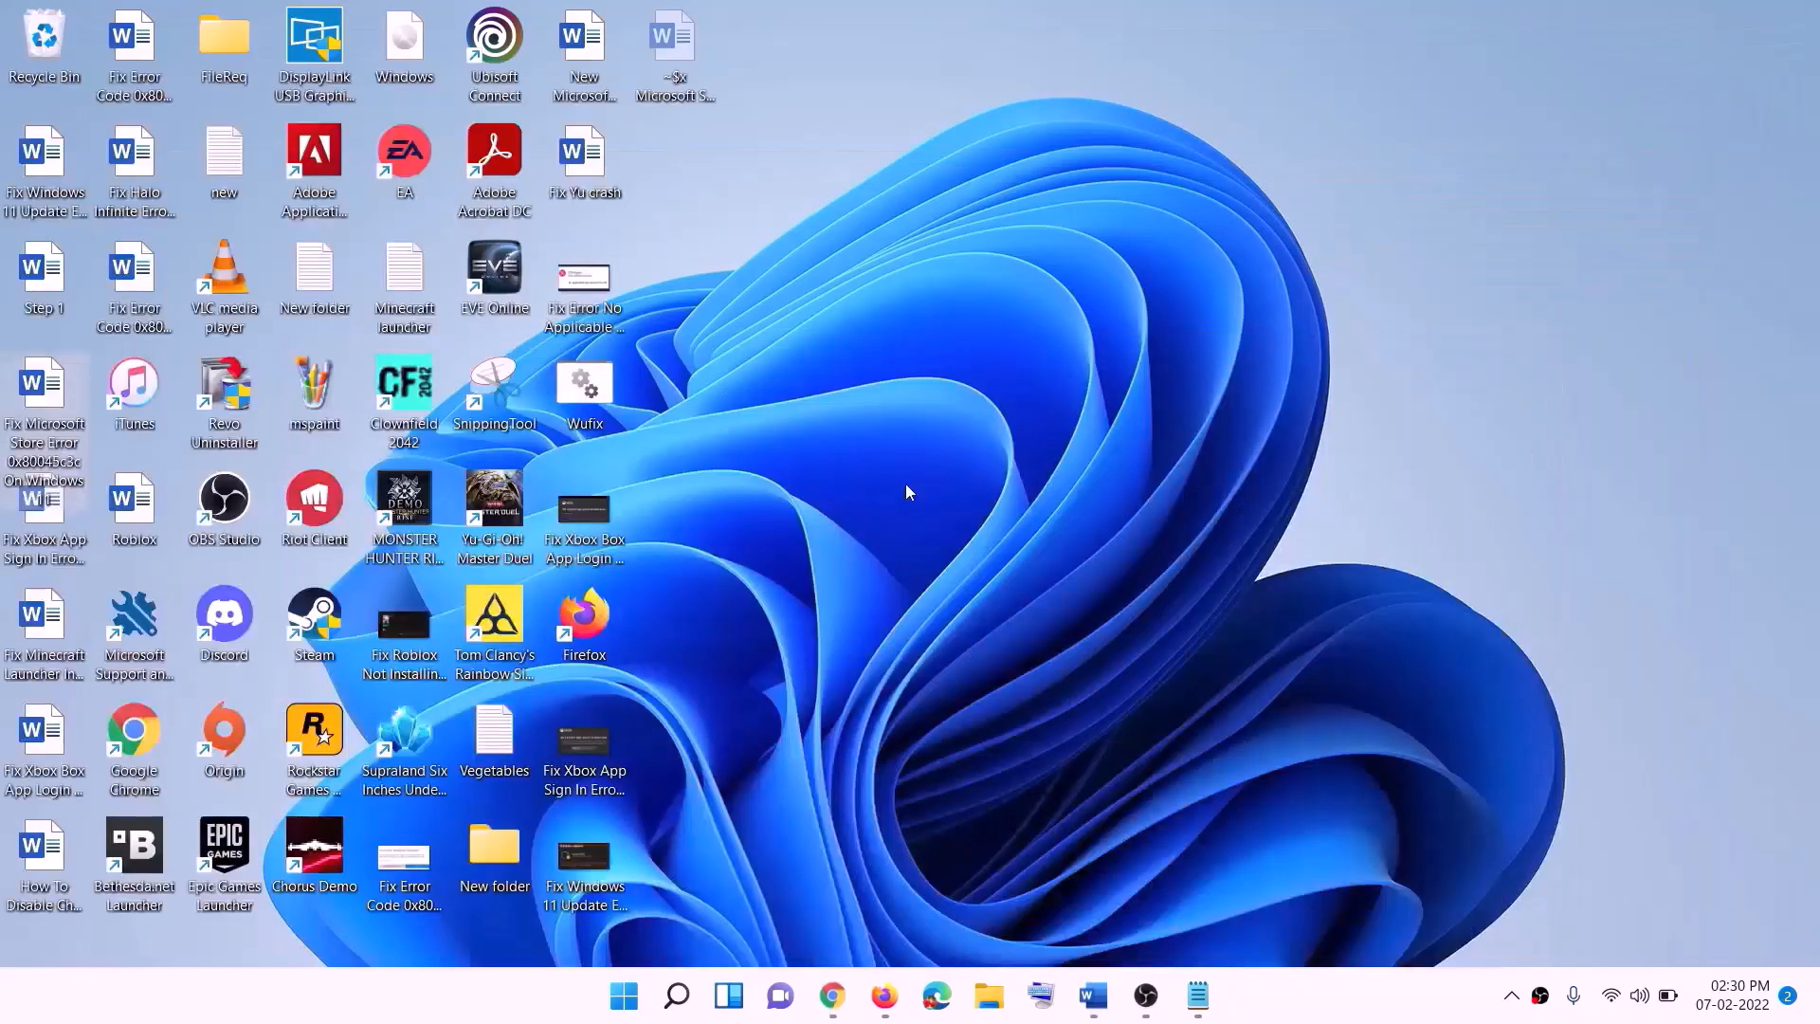
pyautogui.moveTo(417, 50); pyautogui.dragTo(721, 550)
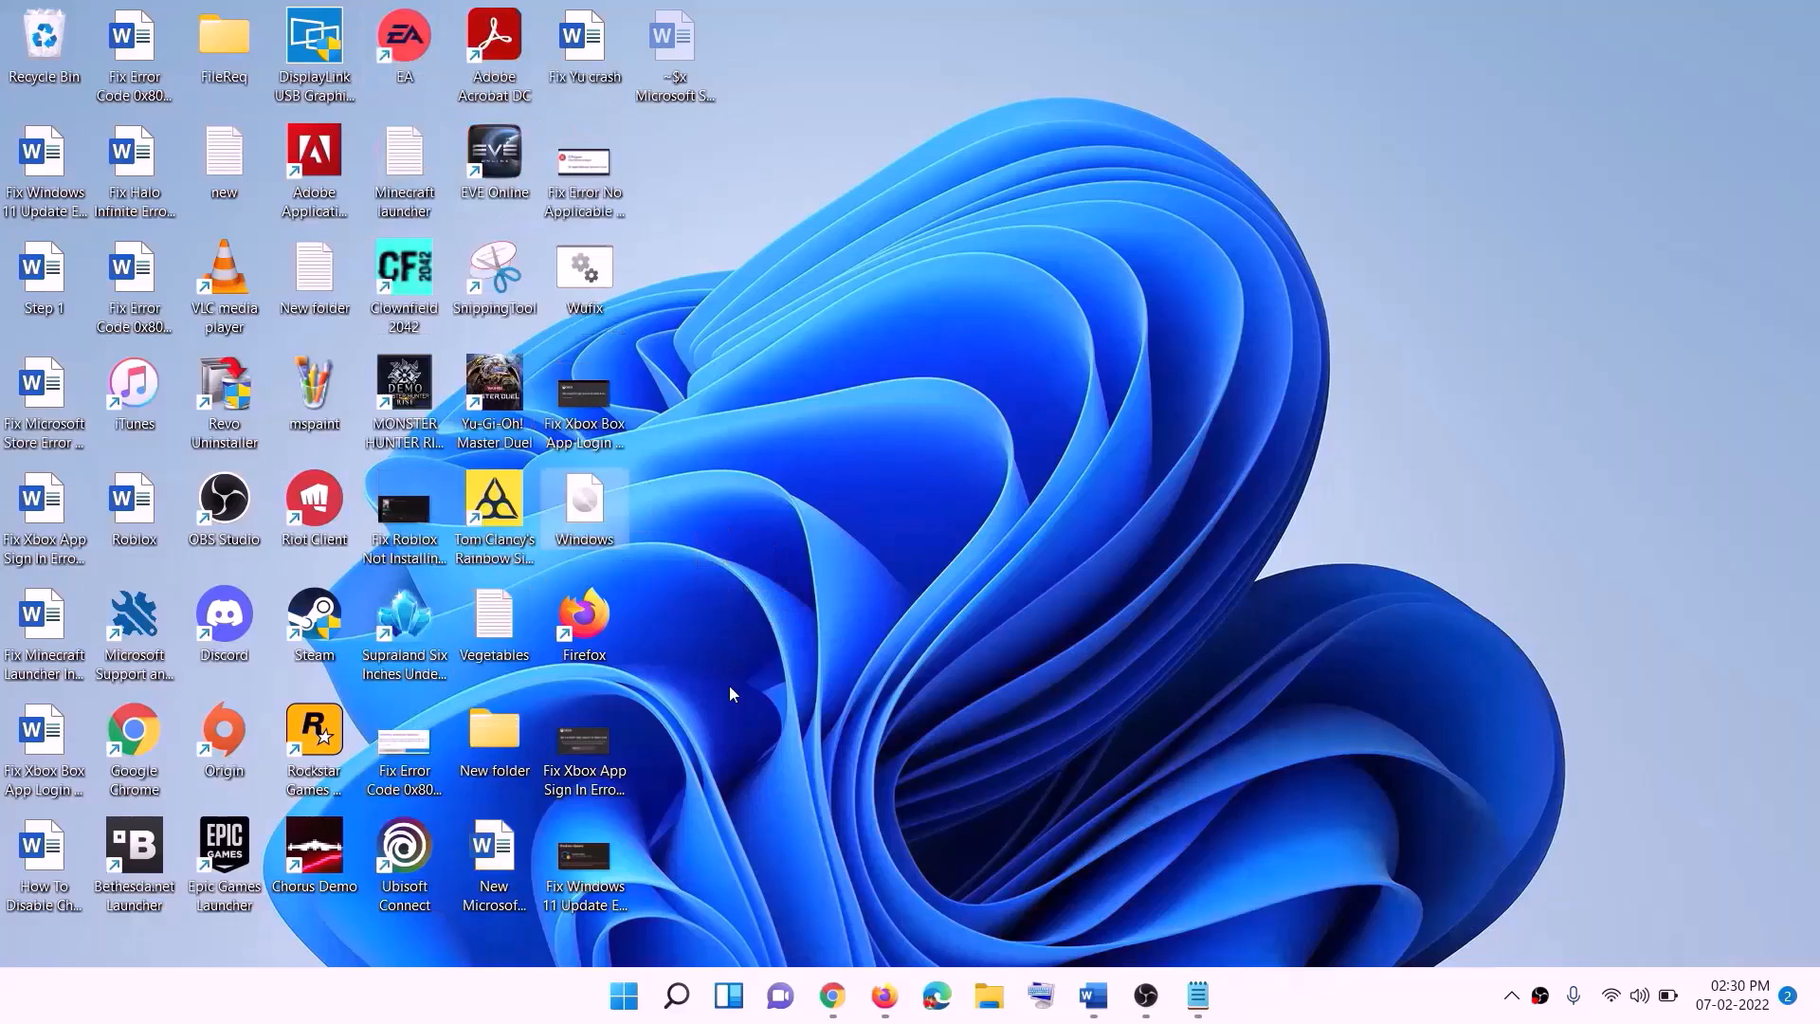
pyautogui.doubleClick(606, 497)
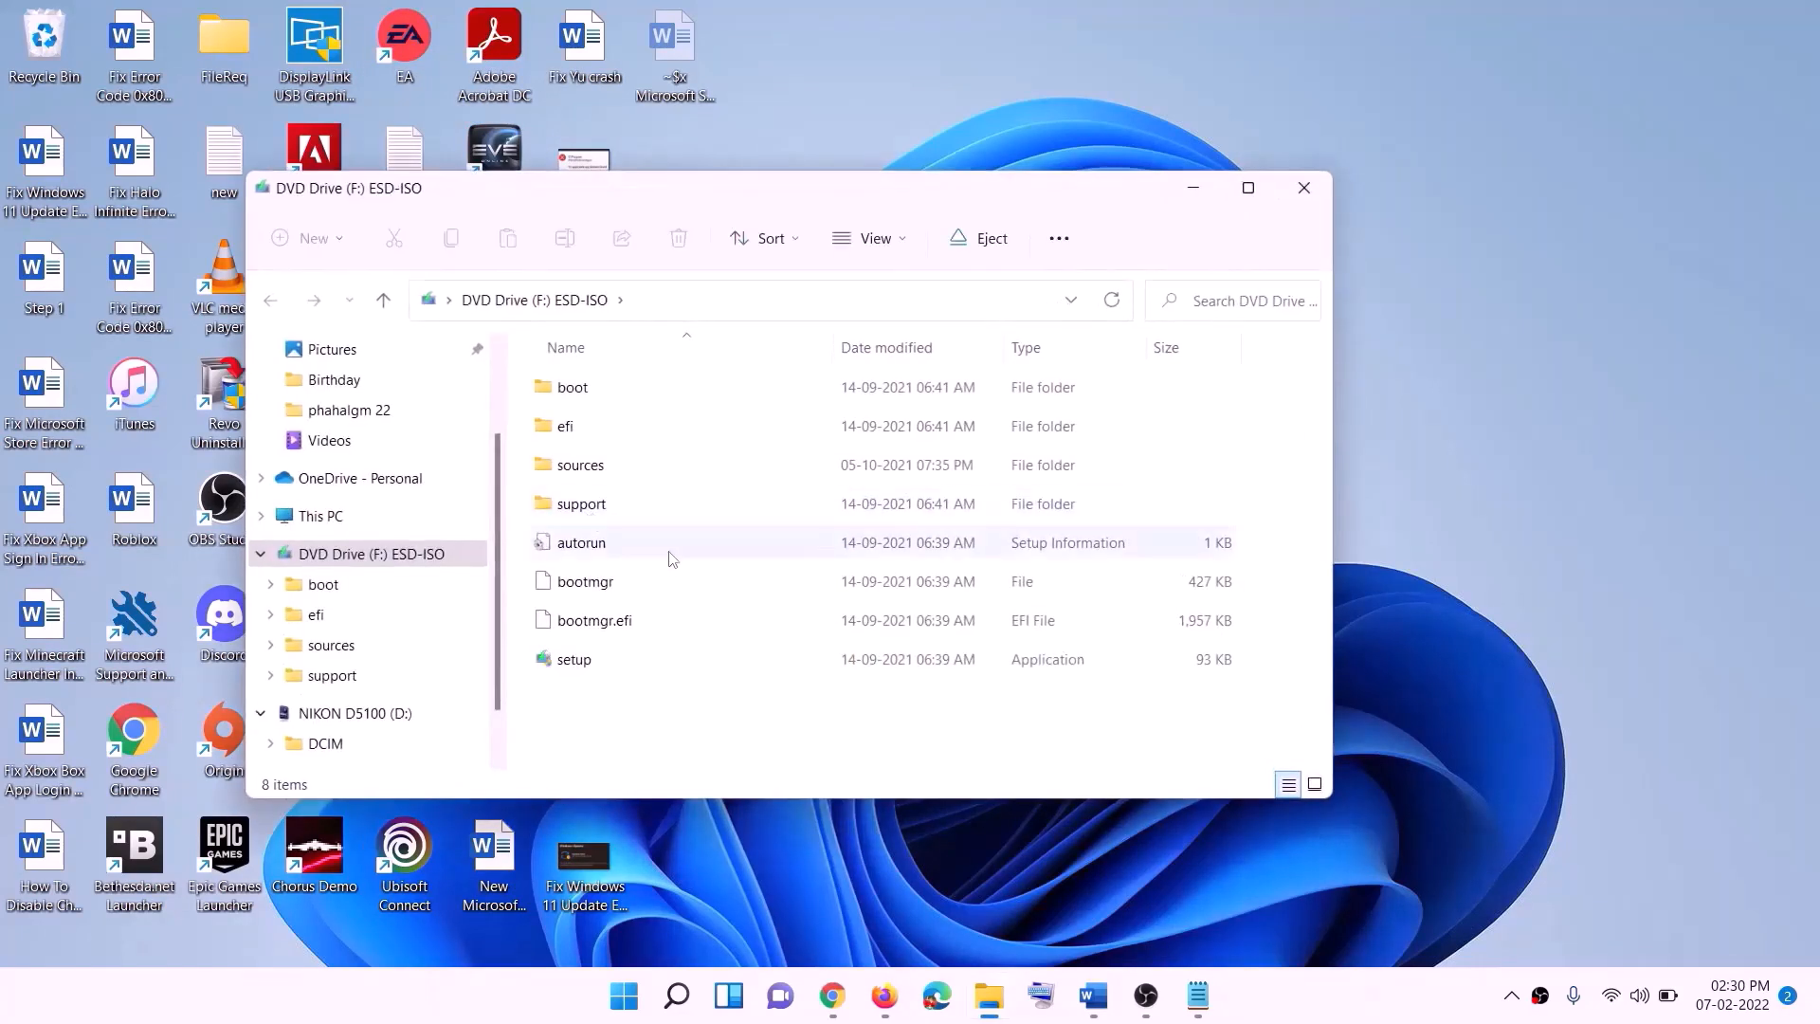
# Step: Run setup from the ESD-ISO drive, allow it to make changes, and continue past the Install Windows 11 page
pyautogui.click(577, 669)
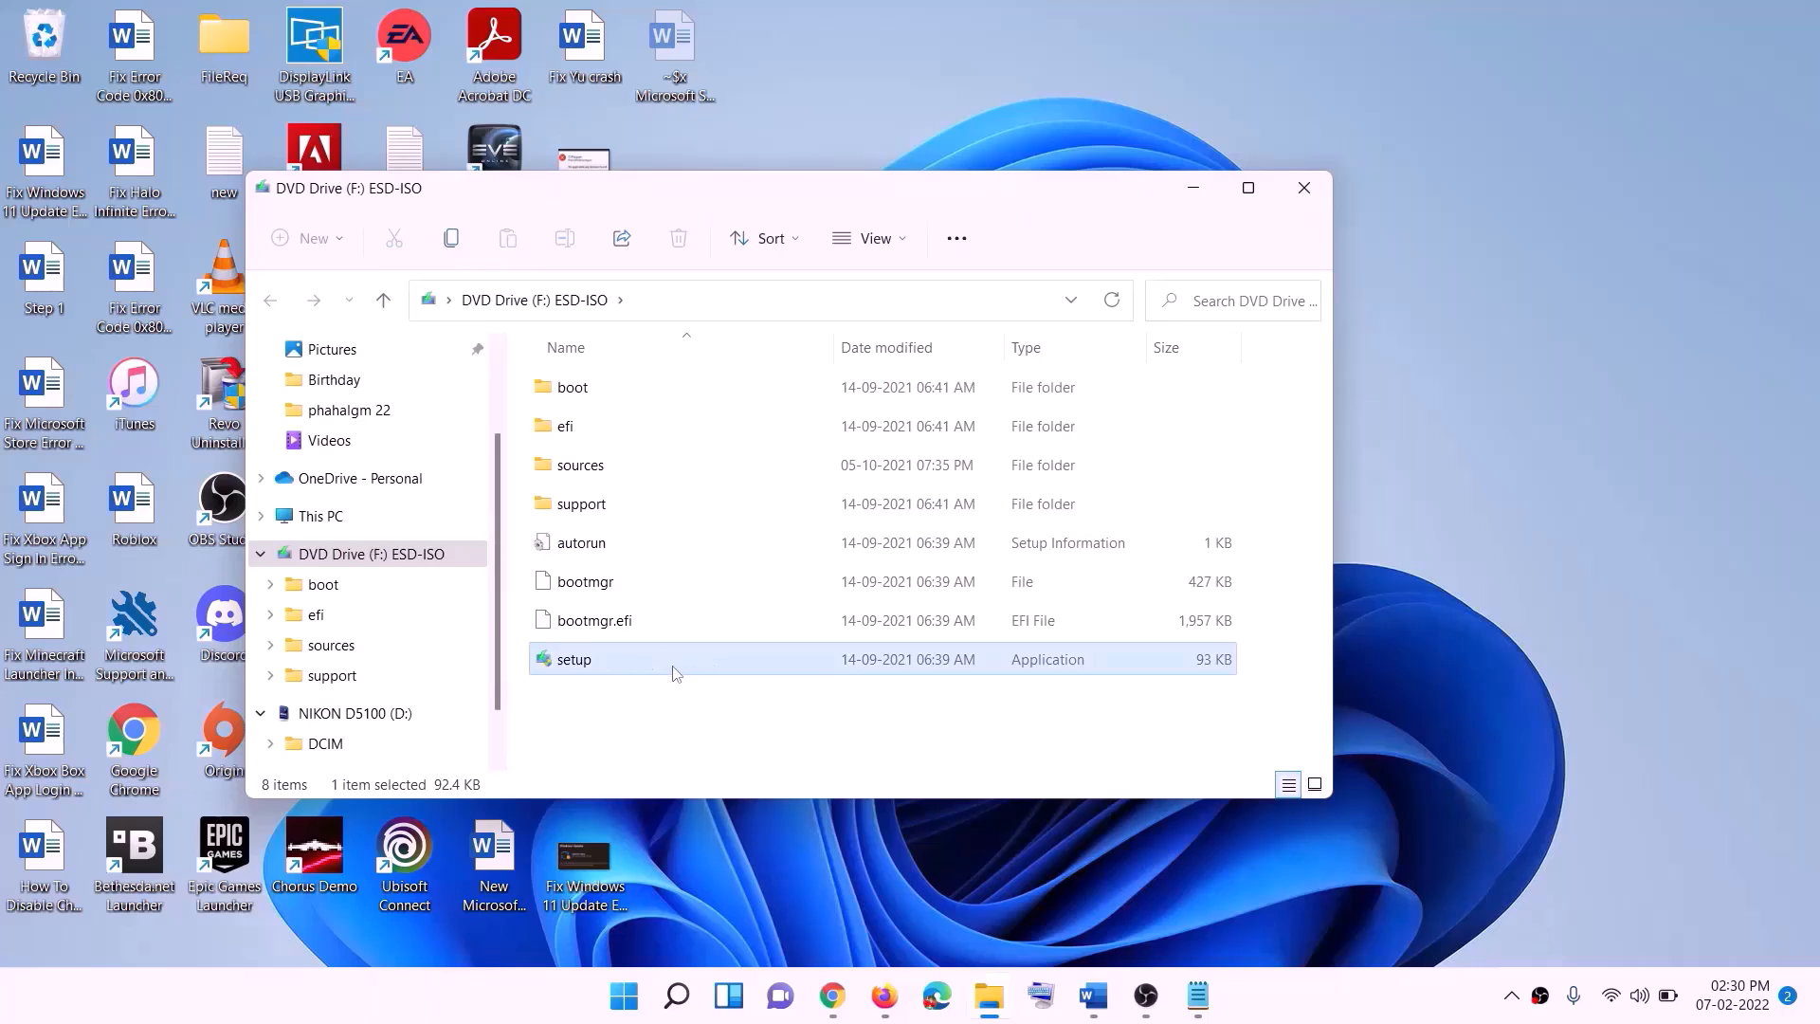
pyautogui.doubleClick(625, 665)
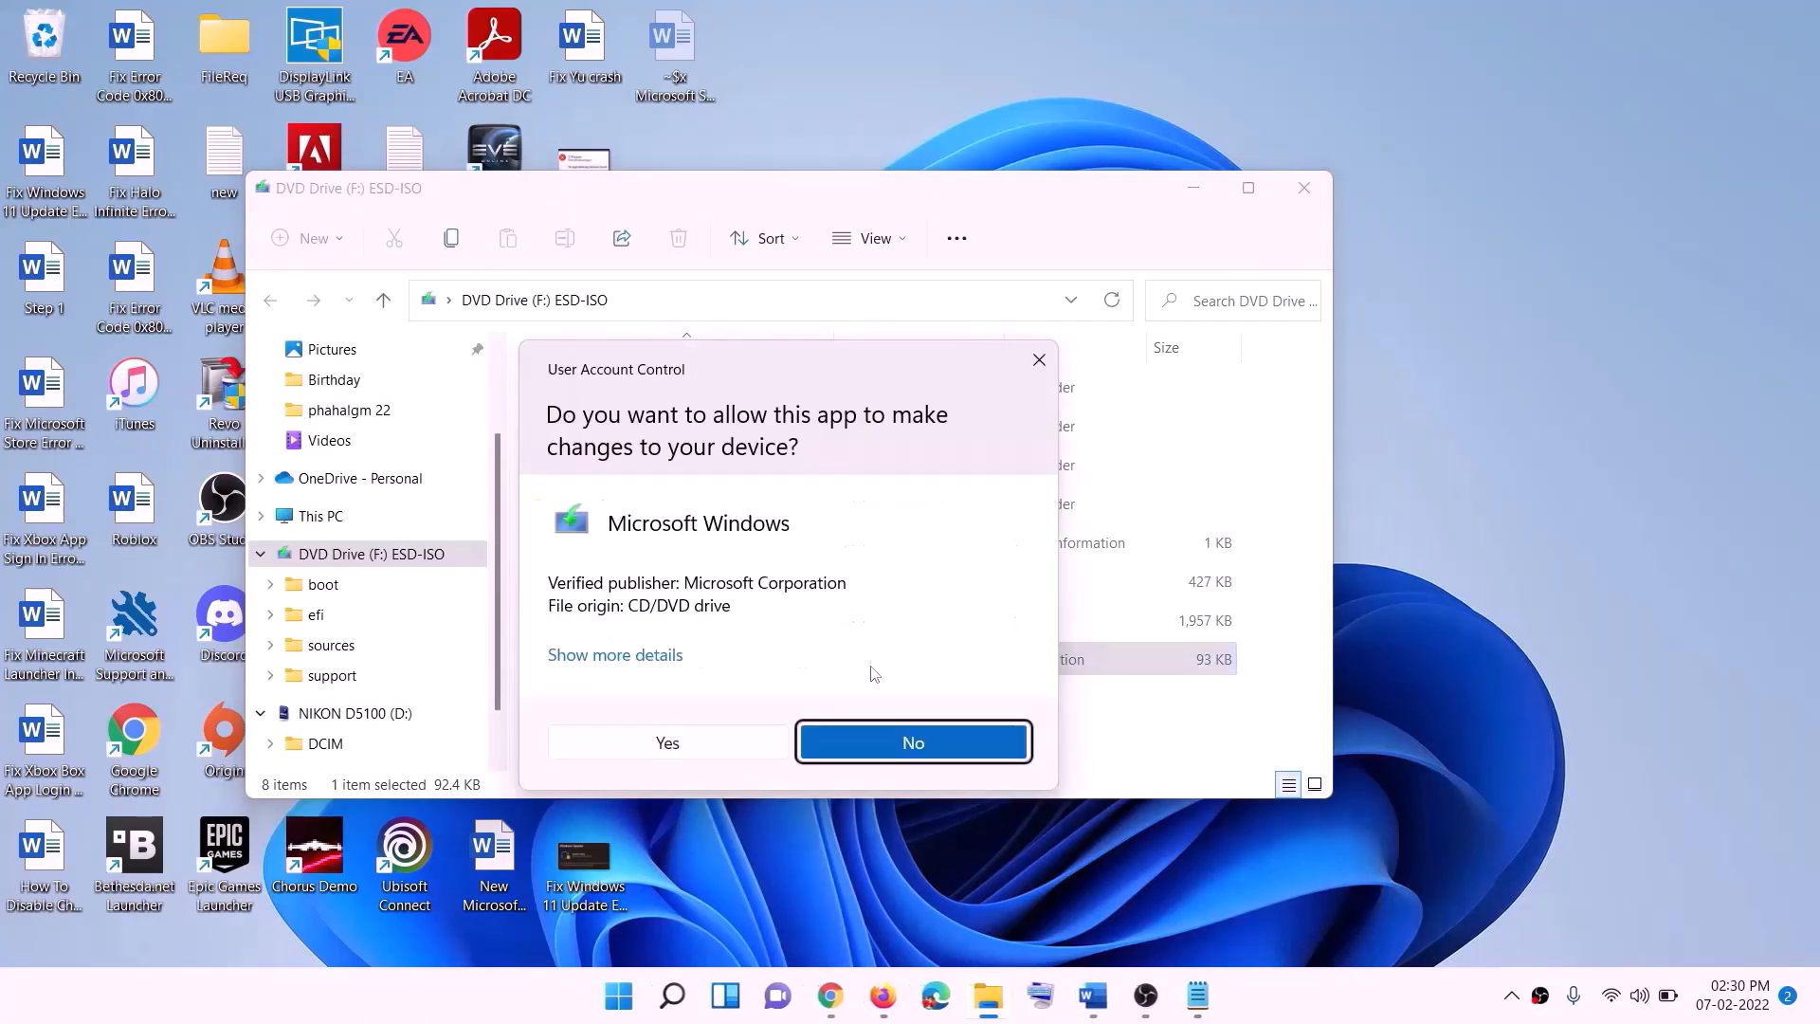
pyautogui.click(731, 744)
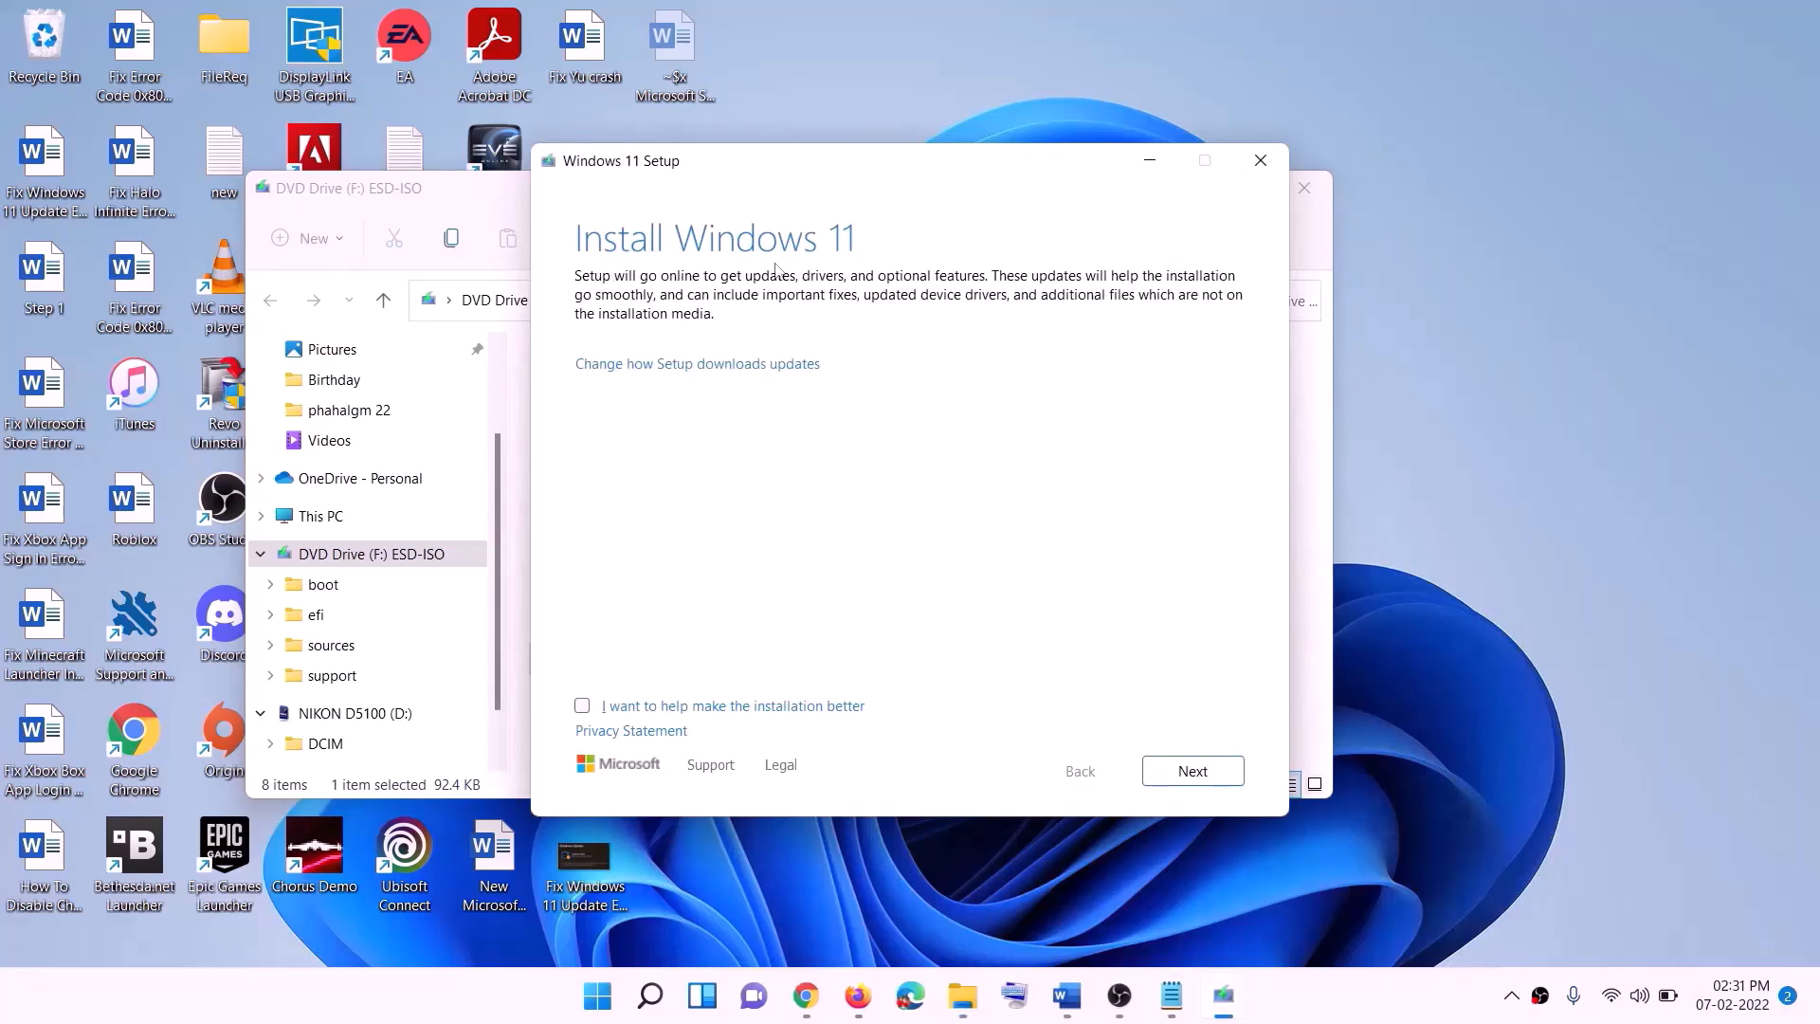
pyautogui.click(1204, 771)
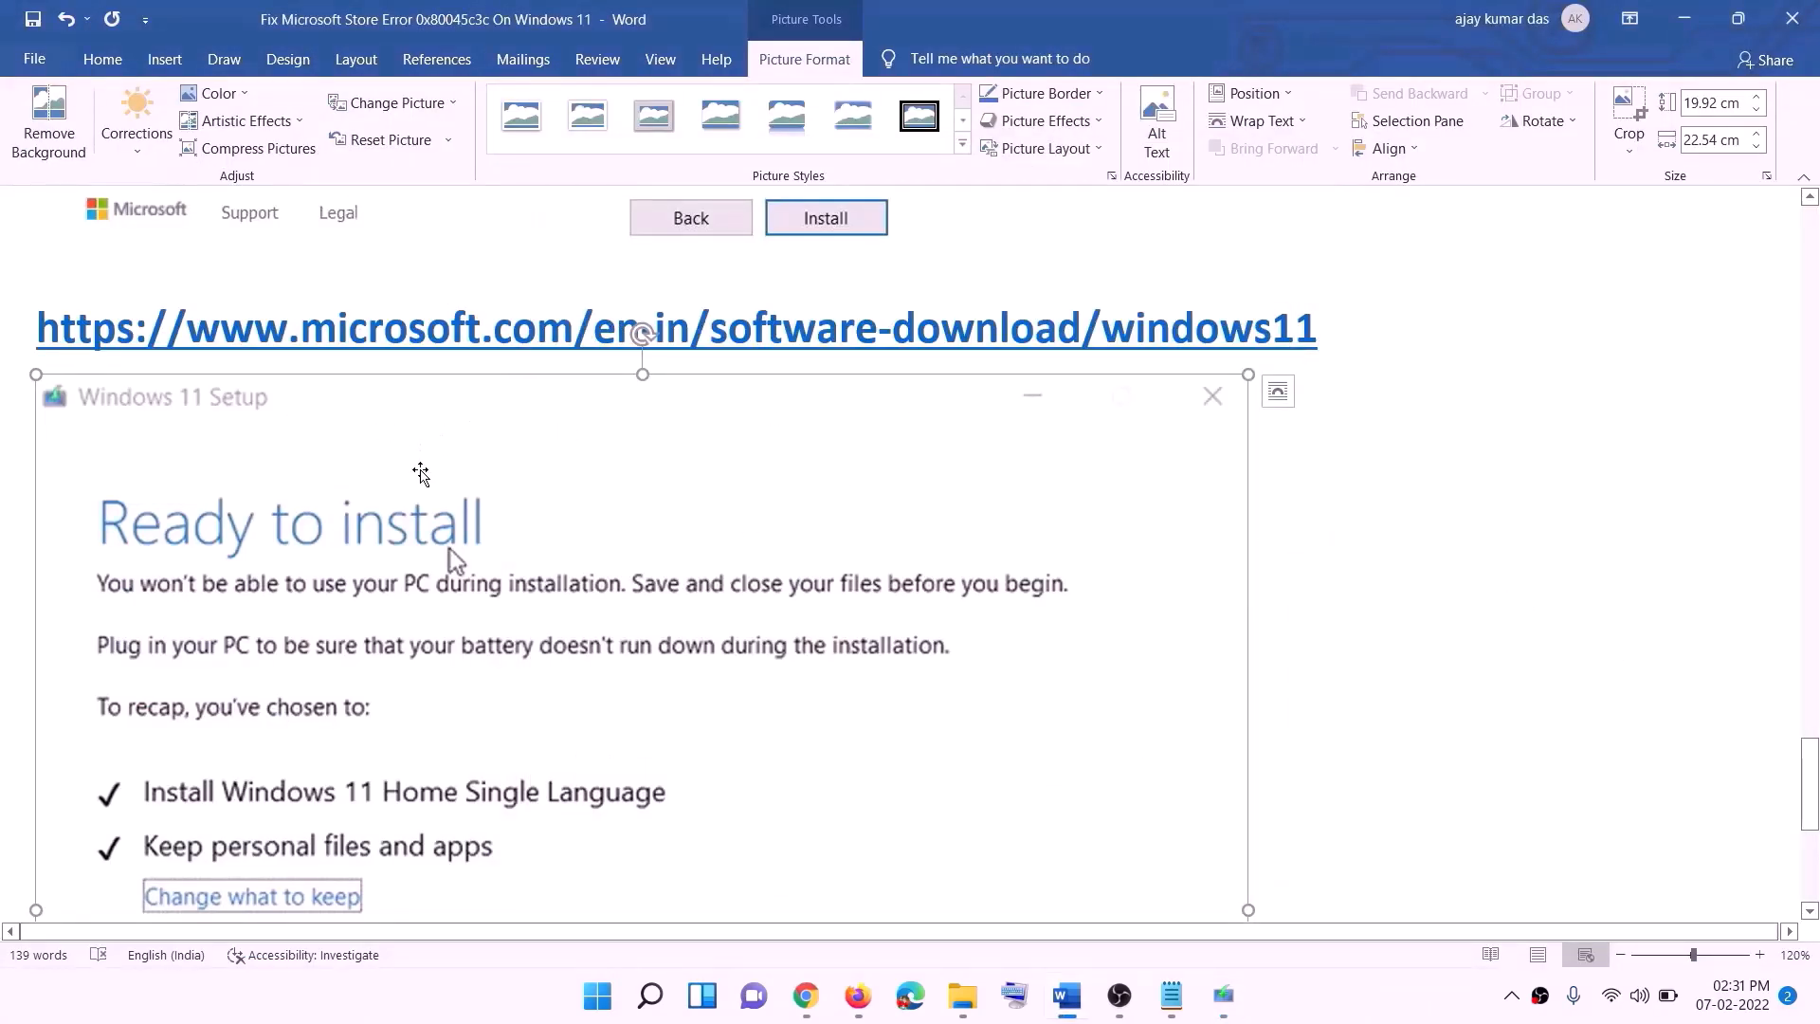
# Step: Examine the Windows 11 Setup Ready to install screenshot in the Word document, from its recap down to the Install button
pyautogui.scroll(-4, 420, 474)
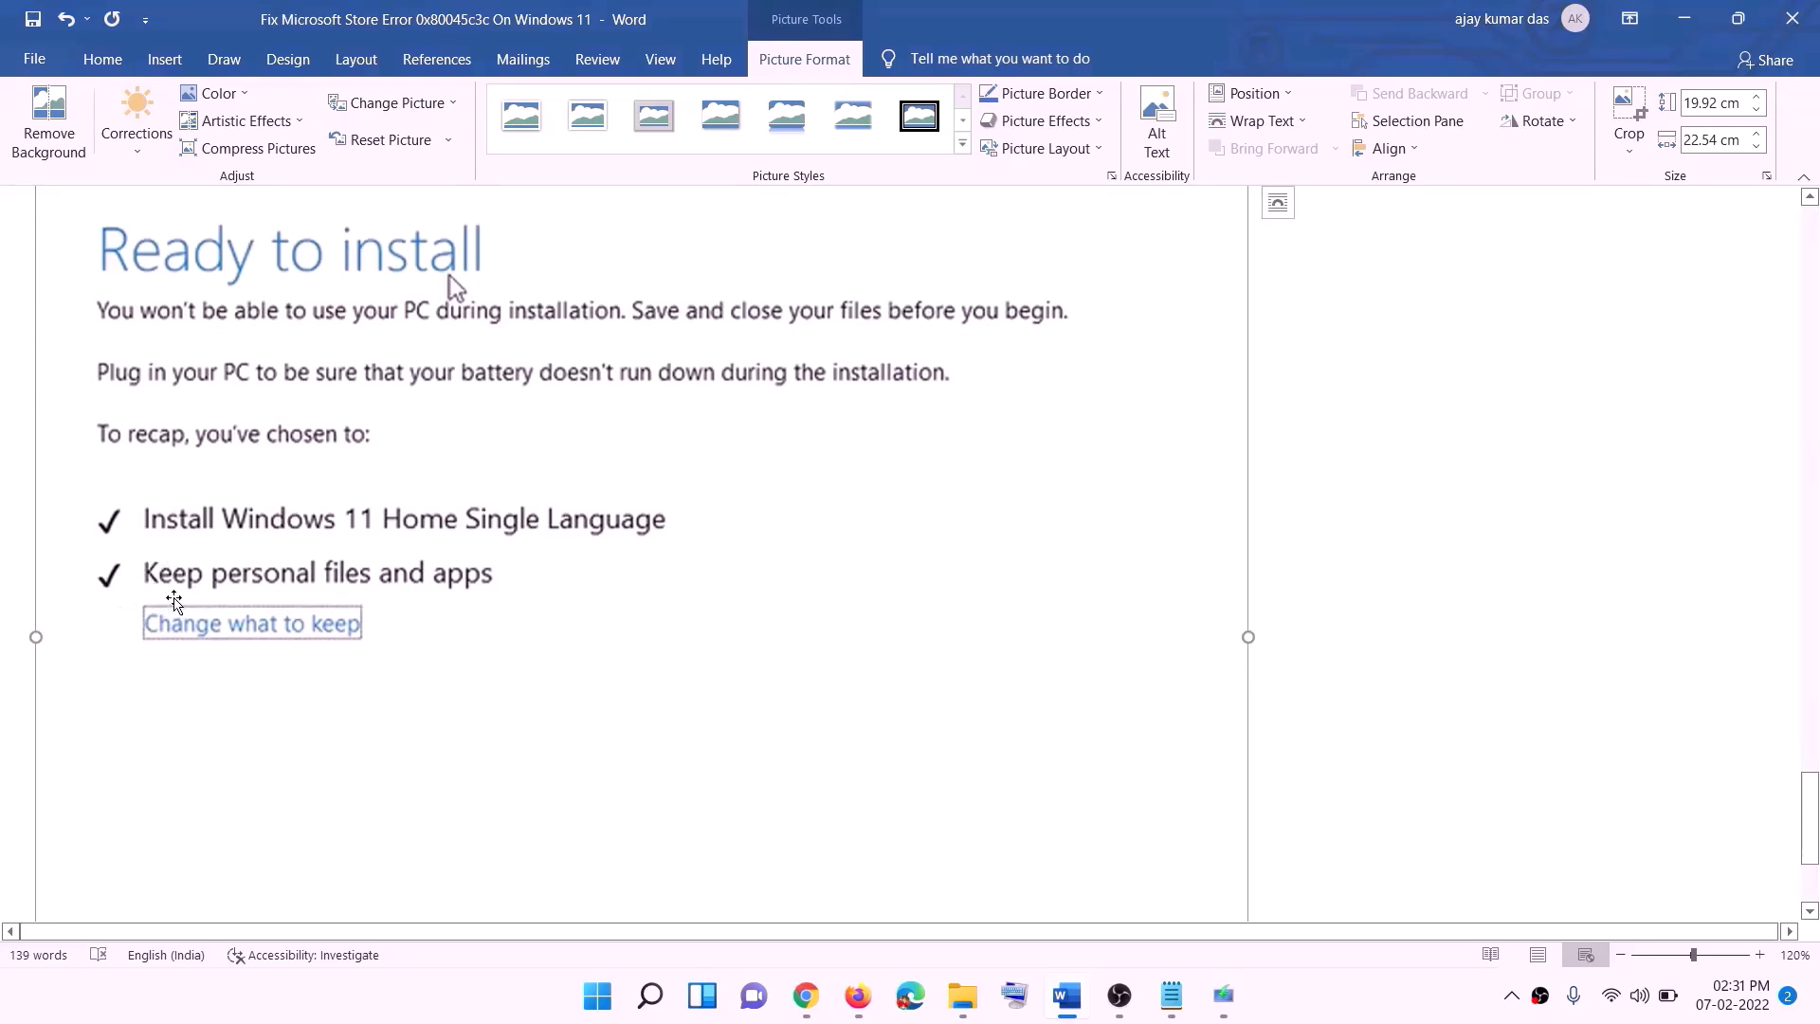
pyautogui.scroll(-3, 474, 601)
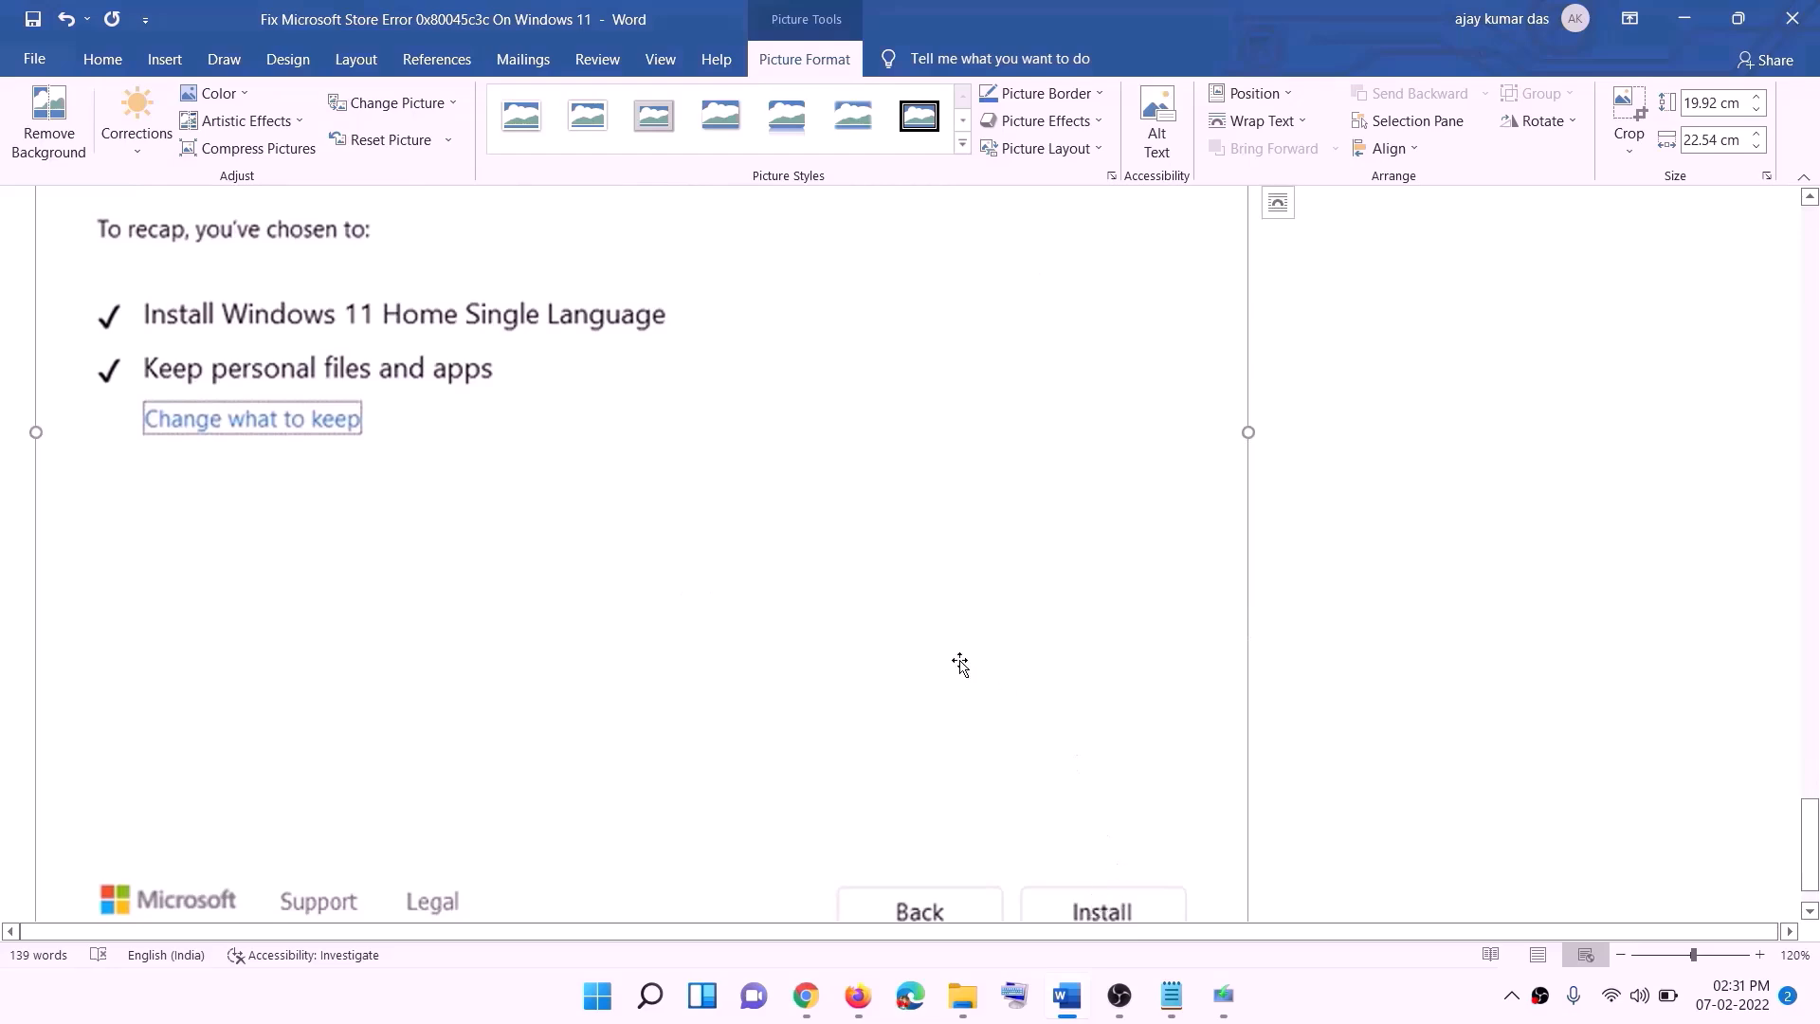
pyautogui.scroll(7, 958, 663)
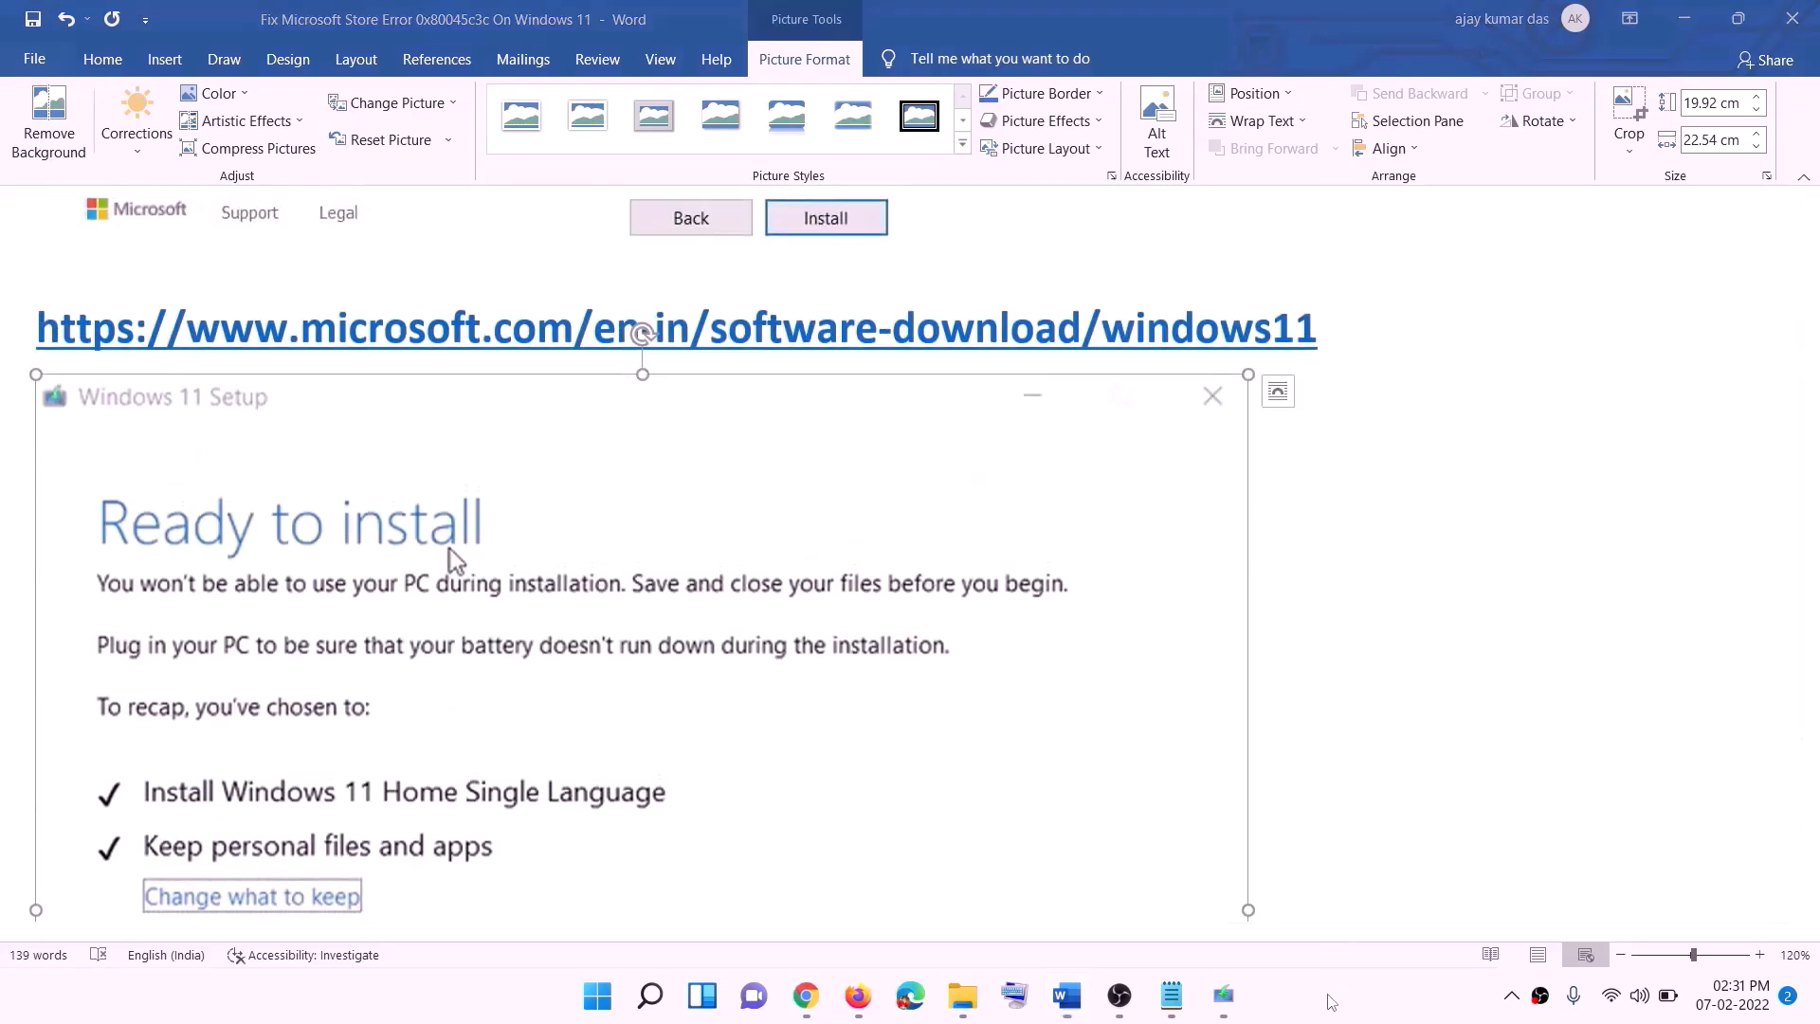